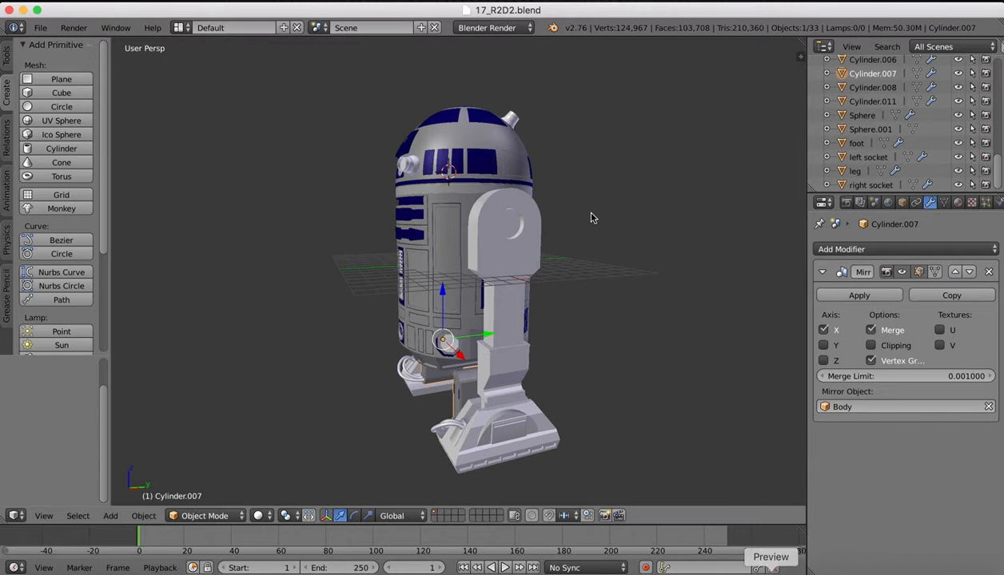
Examine the droid's side and leg and compare them with the reference render in Preview, returning to Blender
scroll(591, 214, left, 5)
scroll(592, 218, left, 2)
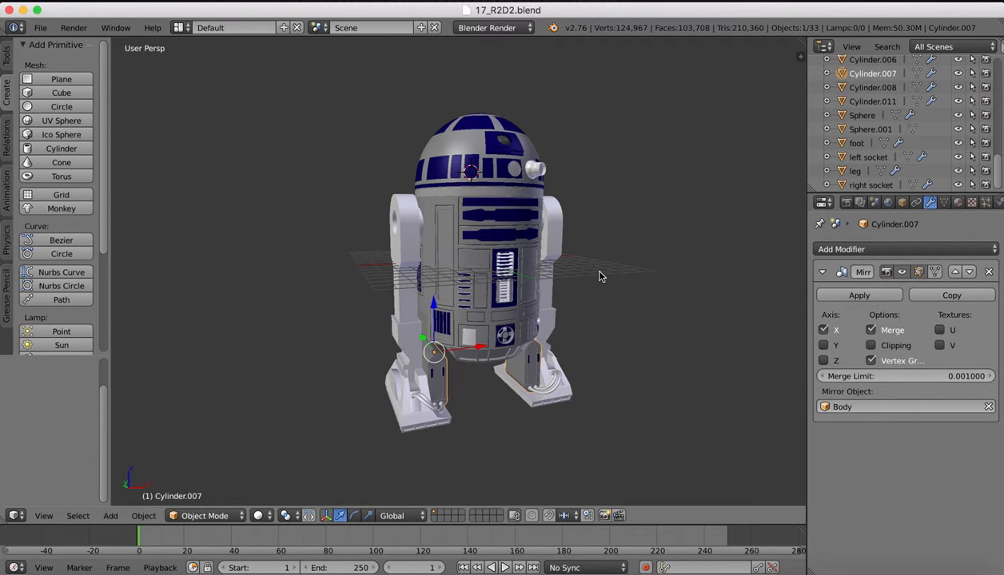
scroll(599, 273, right, 10)
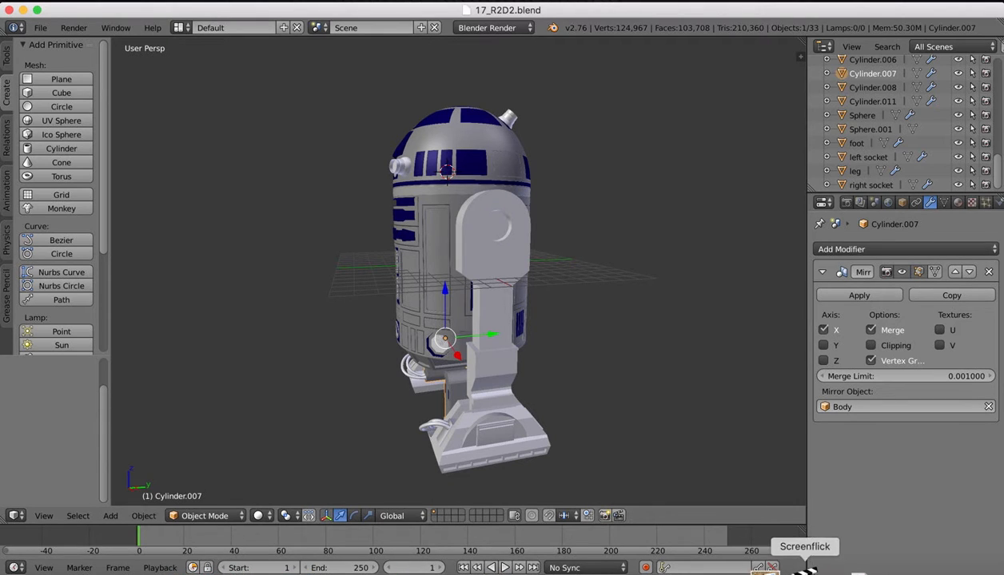
click(769, 569)
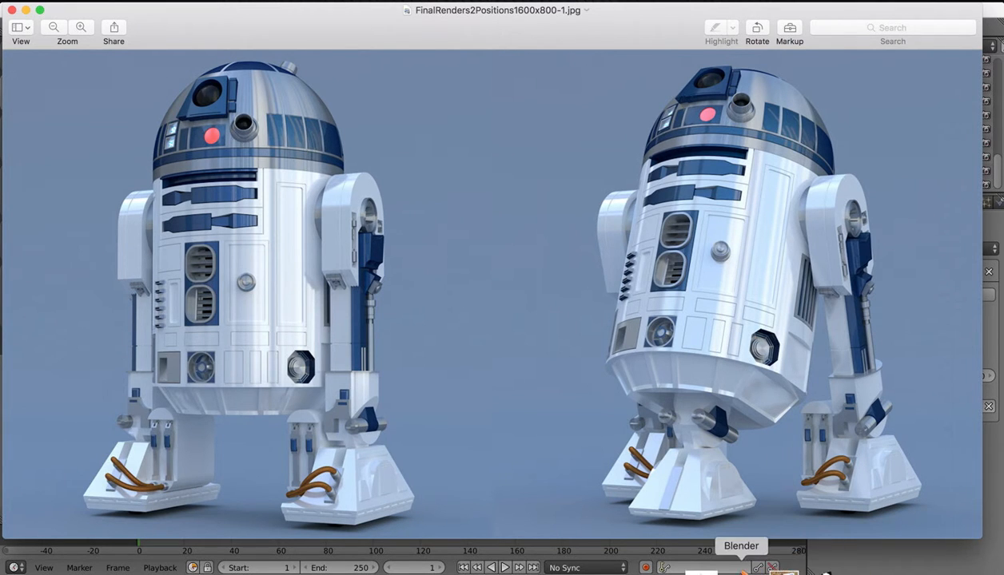
click(739, 569)
scroll(553, 189, left, 5)
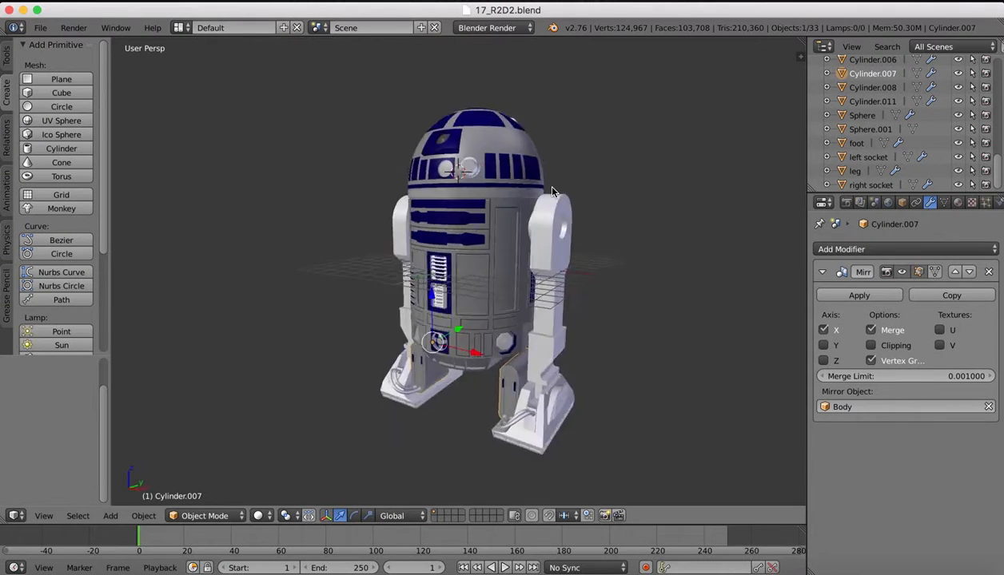
scroll(552, 188, right, 4)
scroll(553, 192, right, 4)
scroll(552, 192, left, 3)
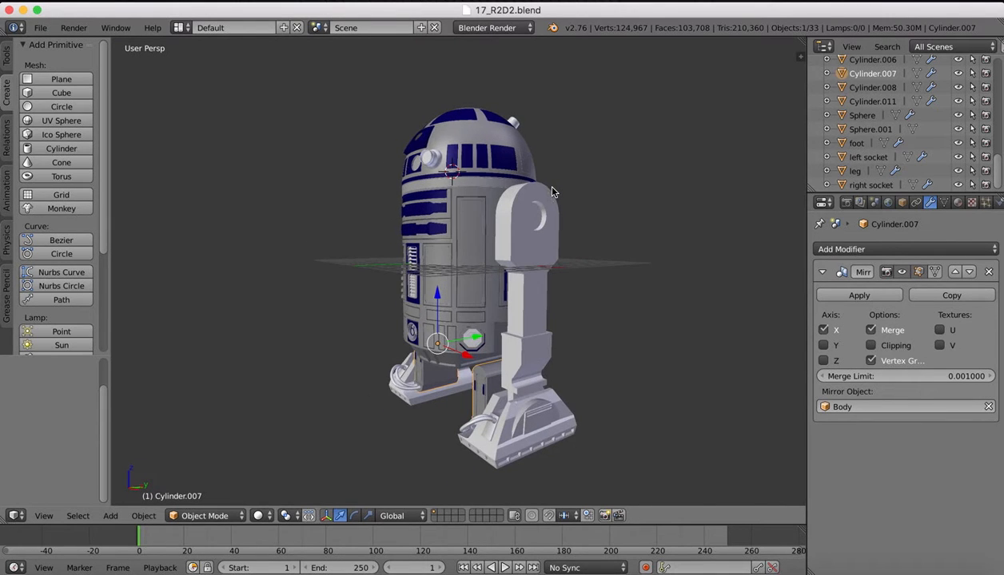
mouse_move(486, 572)
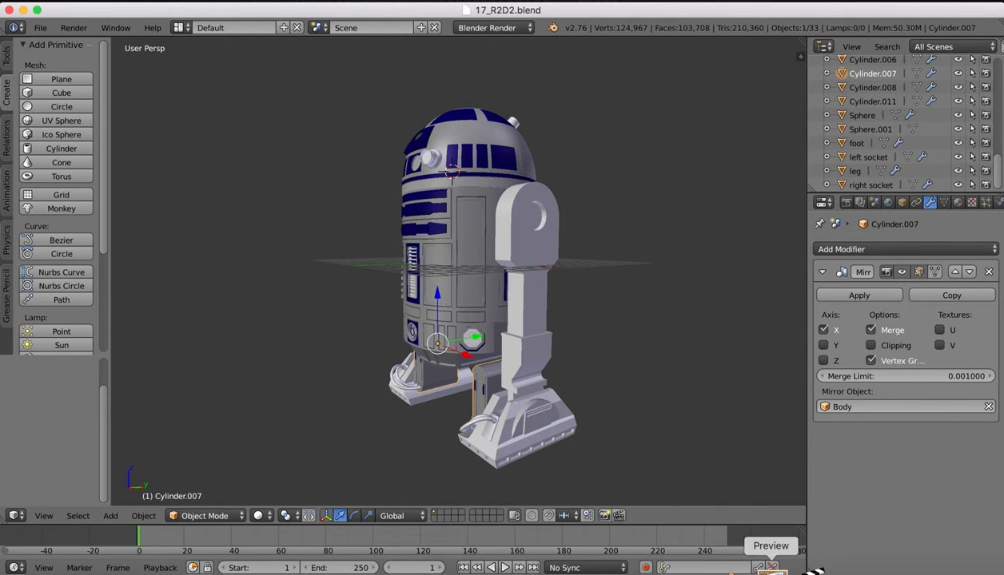
click(771, 569)
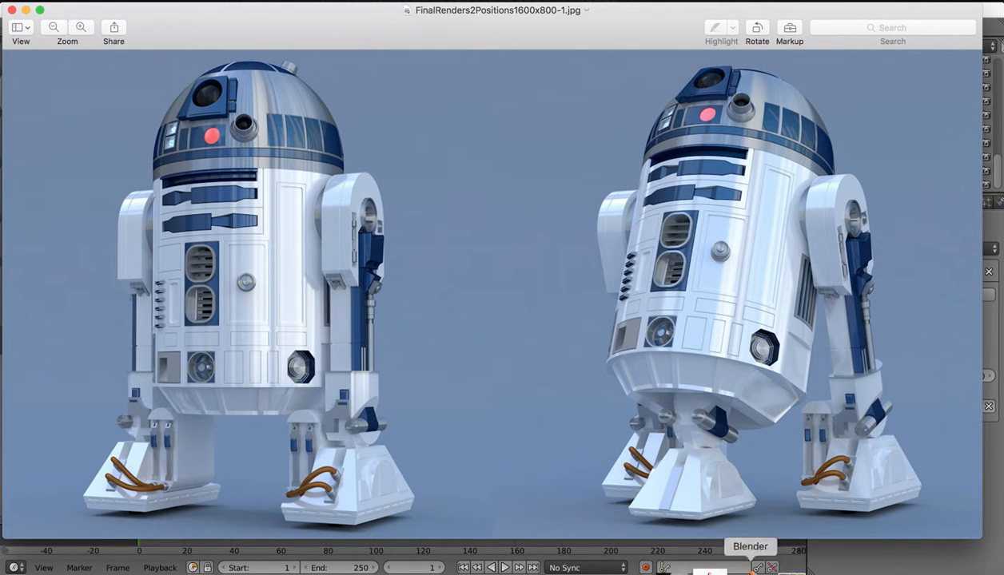
click(746, 571)
Add a cylinder and move it about 8.9 units along X, clear of the droid's head
scroll(564, 307, left, 5)
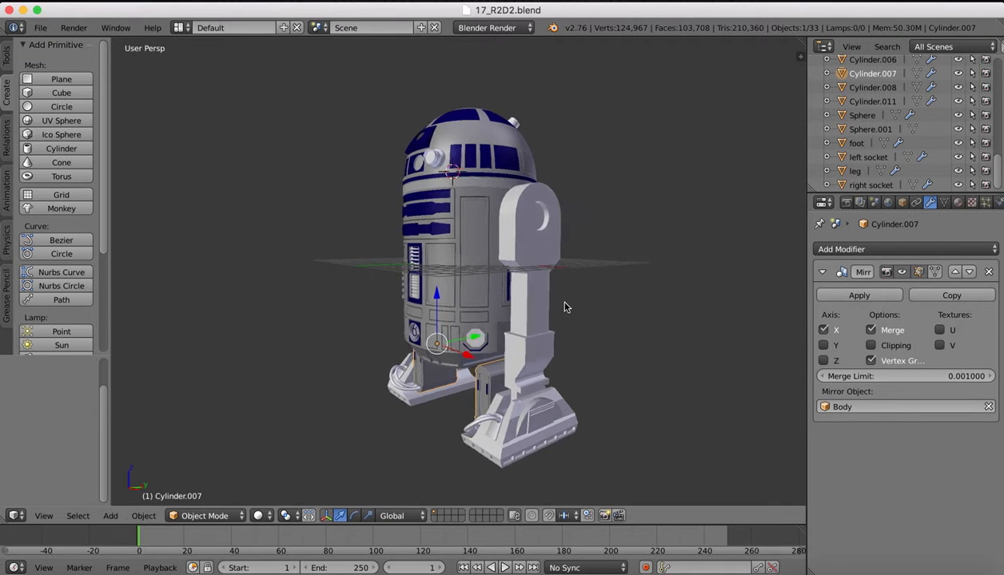
scroll(564, 306, right, 5)
scroll(565, 307, left, 3)
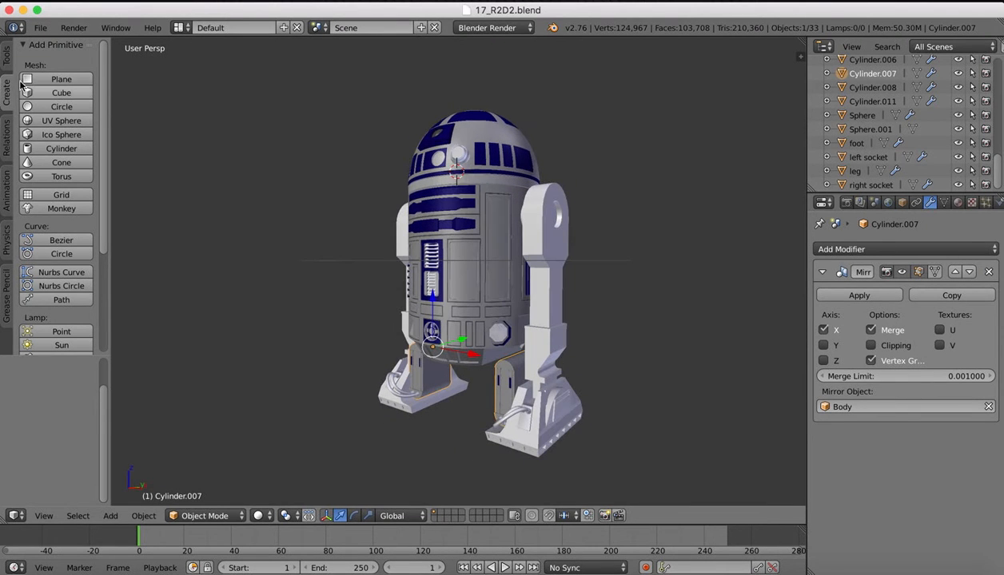
click(56, 149)
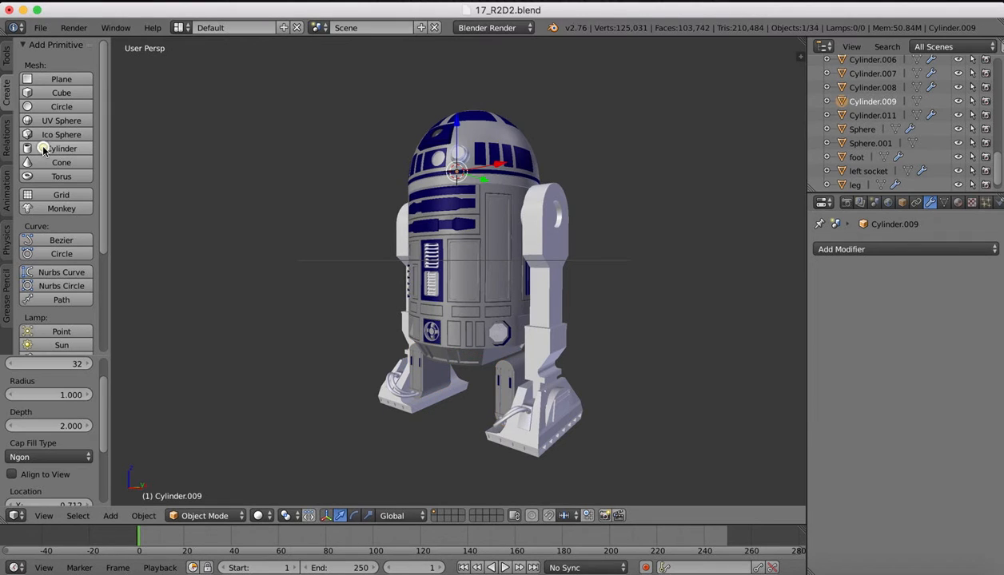
scroll(601, 190, right, 4)
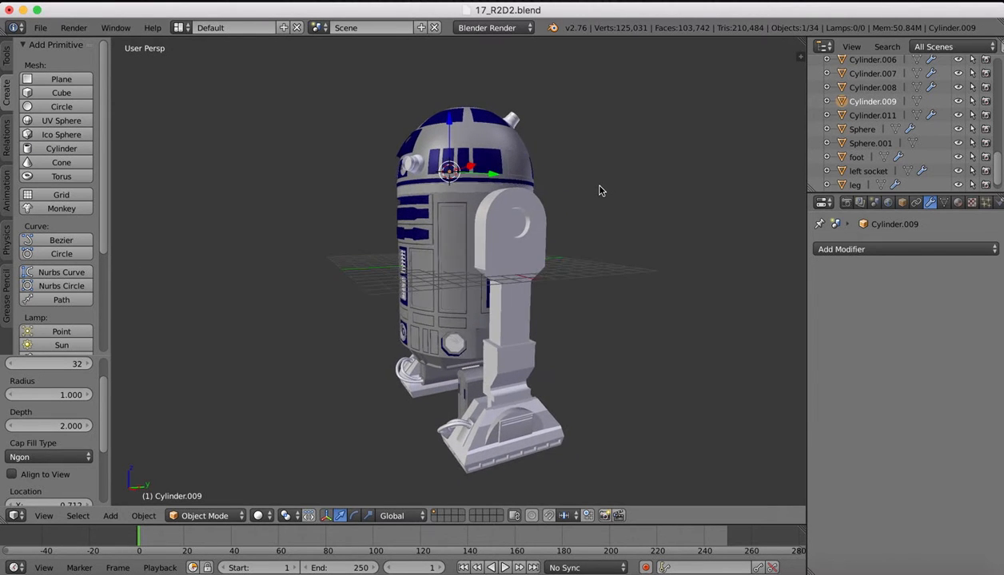
scroll(492, 196, right, 2)
scroll(492, 196, left, 4)
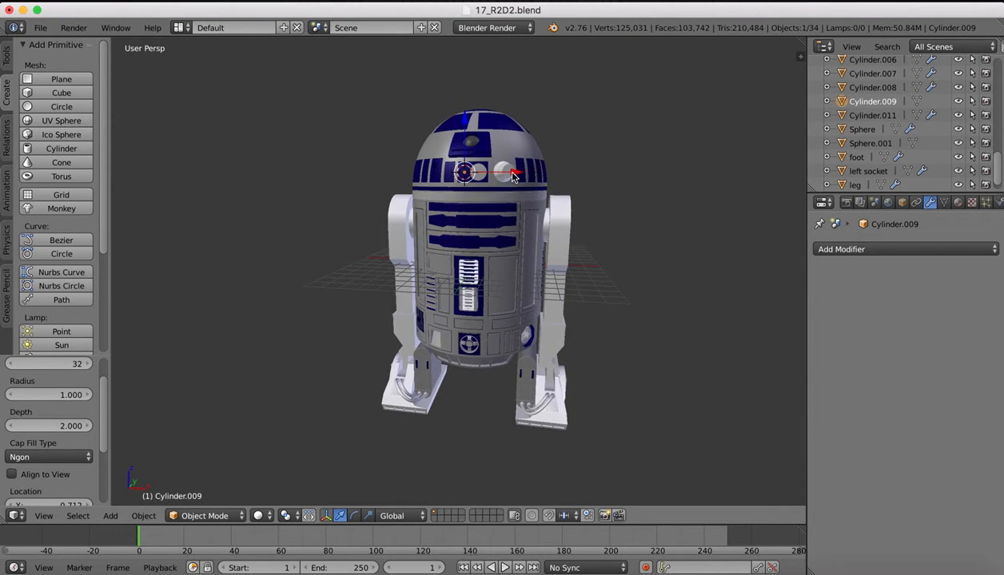
drag(513, 176, 648, 182)
scroll(609, 206, right, 6)
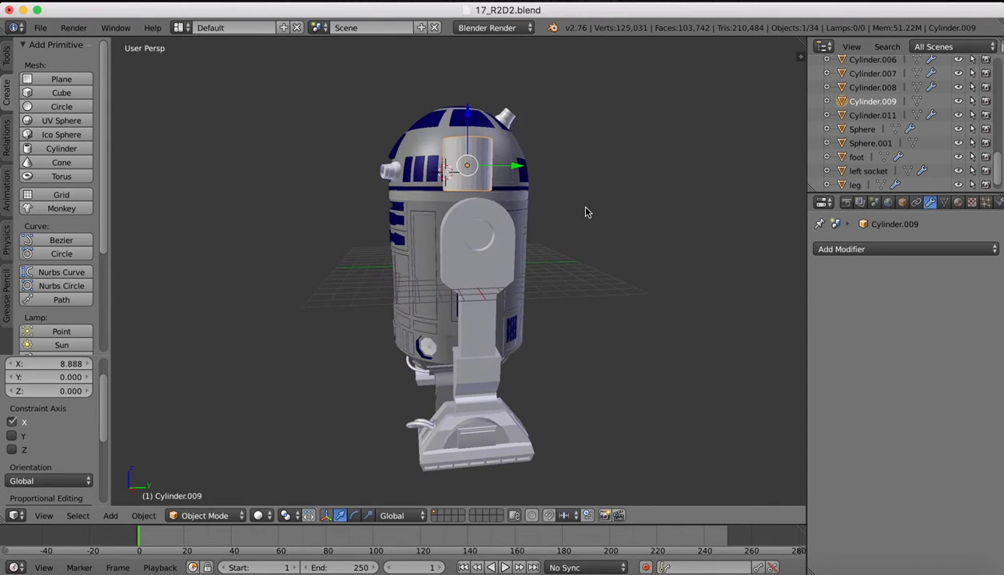
Scale the new cylinder down to about 0.355 and rotate it 90° about the X axis
key(s)
click(534, 152)
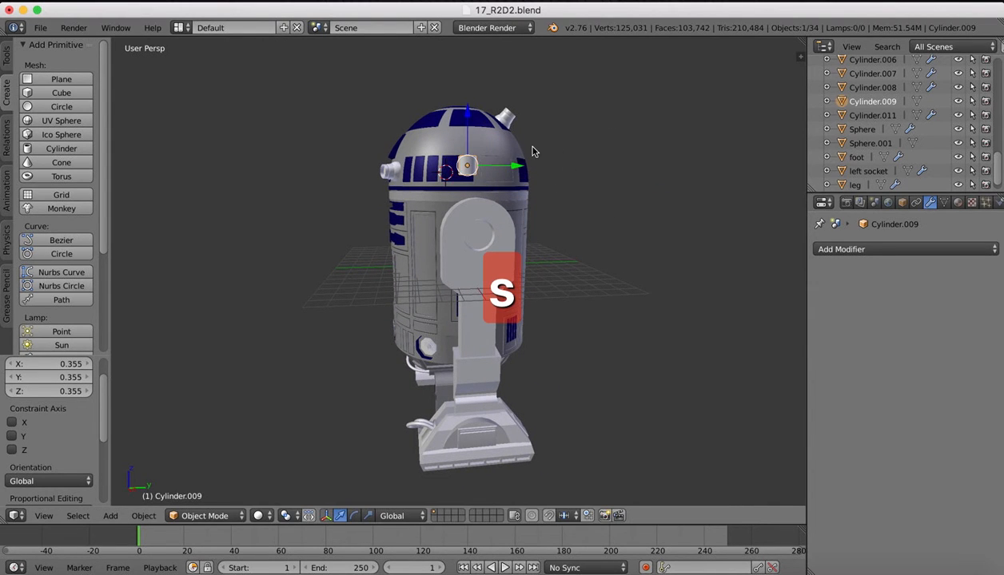
key(r)
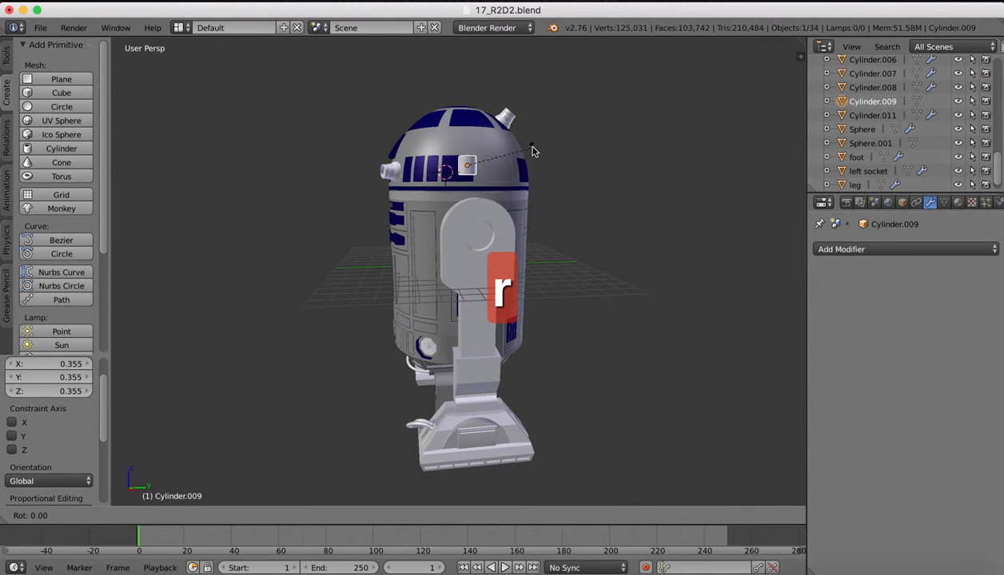
key(x)
key(9)
key(0)
click(532, 152)
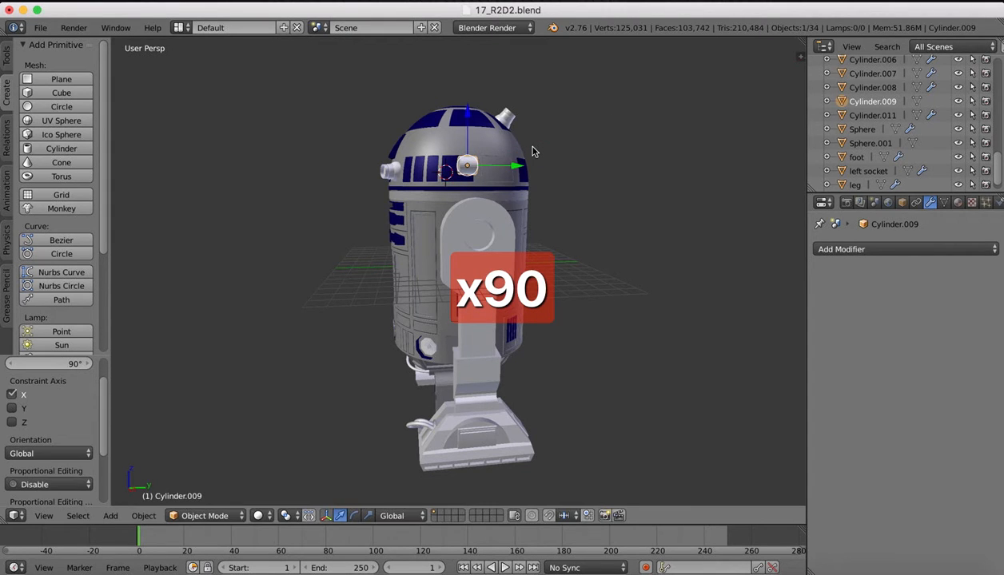
Lower the cylinder about 10.5 units along Z, beside the lower leg
key(g)
key(z)
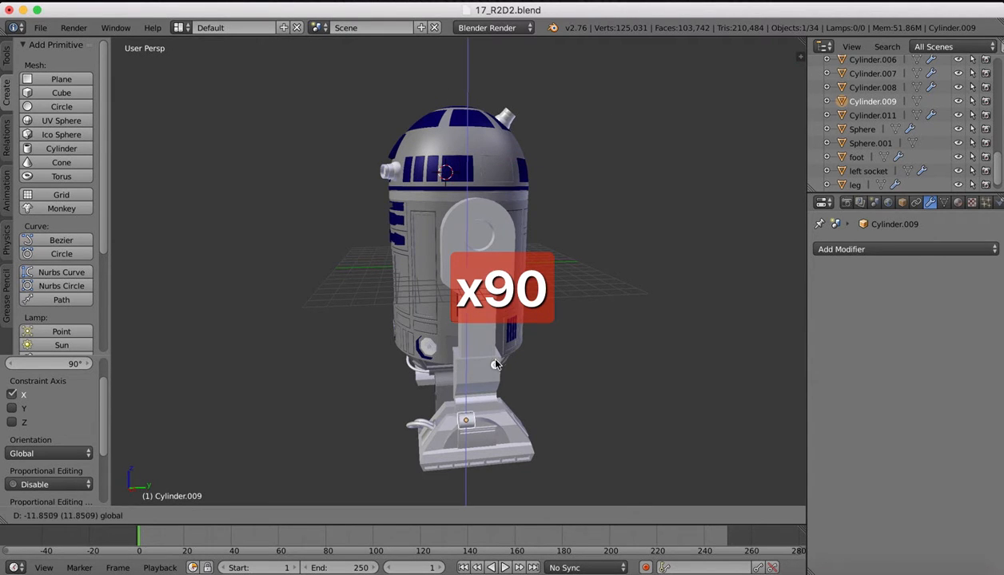
click(496, 344)
middle_drag(496, 343, 600, 376)
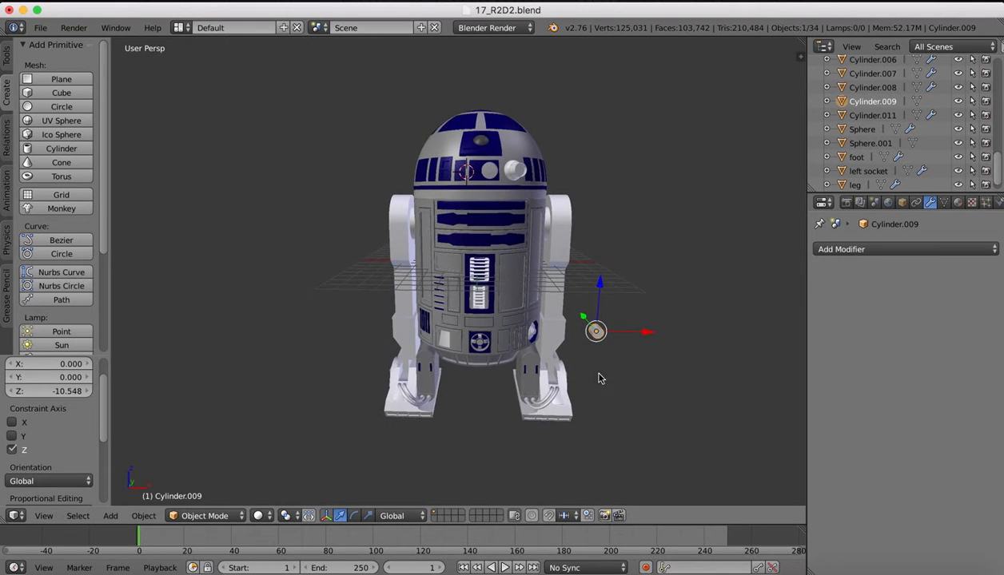
In the front orthographic view, move the cylinder about 1.7 units along X toward the leg
click(44, 515)
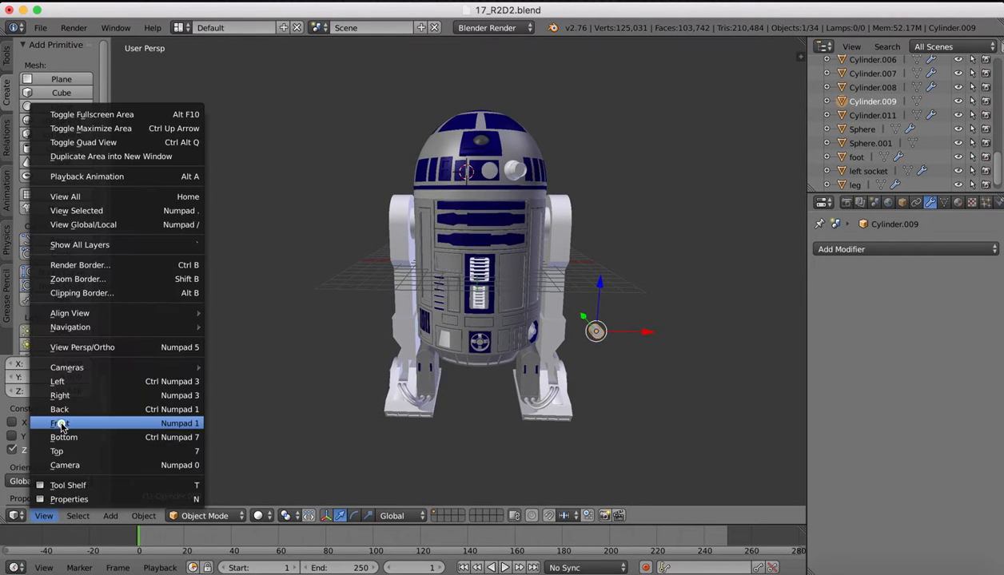
key(KP_1)
click(42, 516)
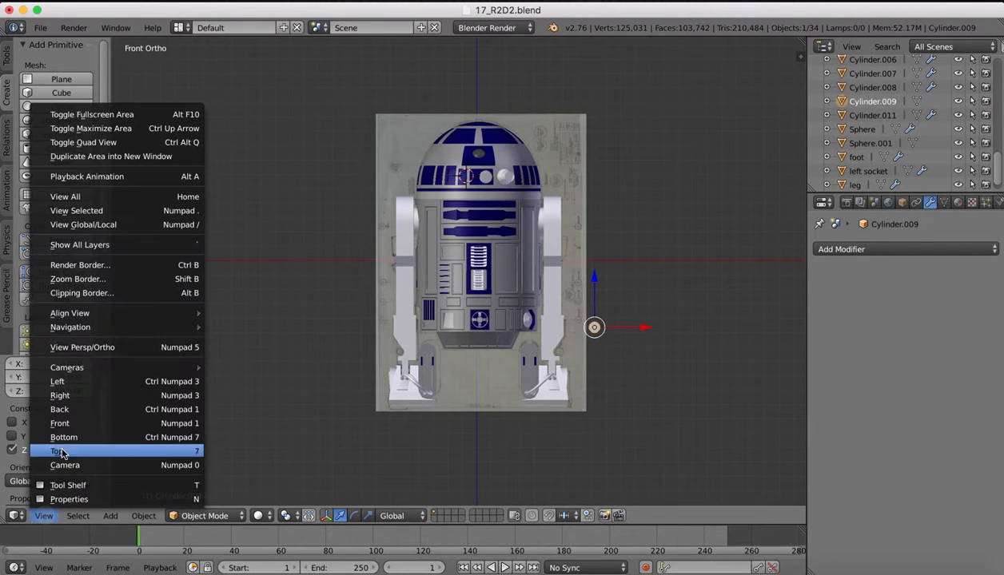
click(61, 425)
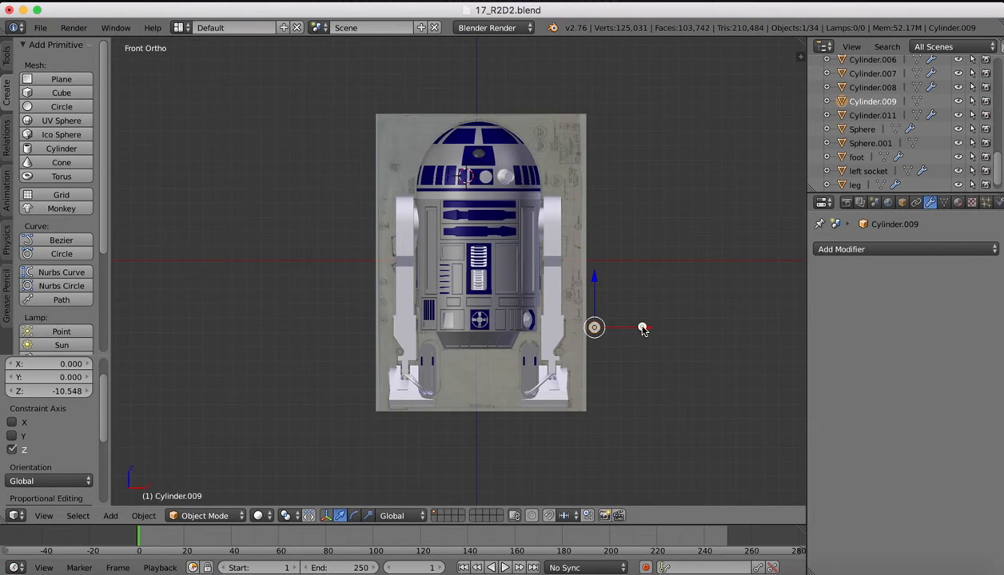
drag(643, 329, 619, 329)
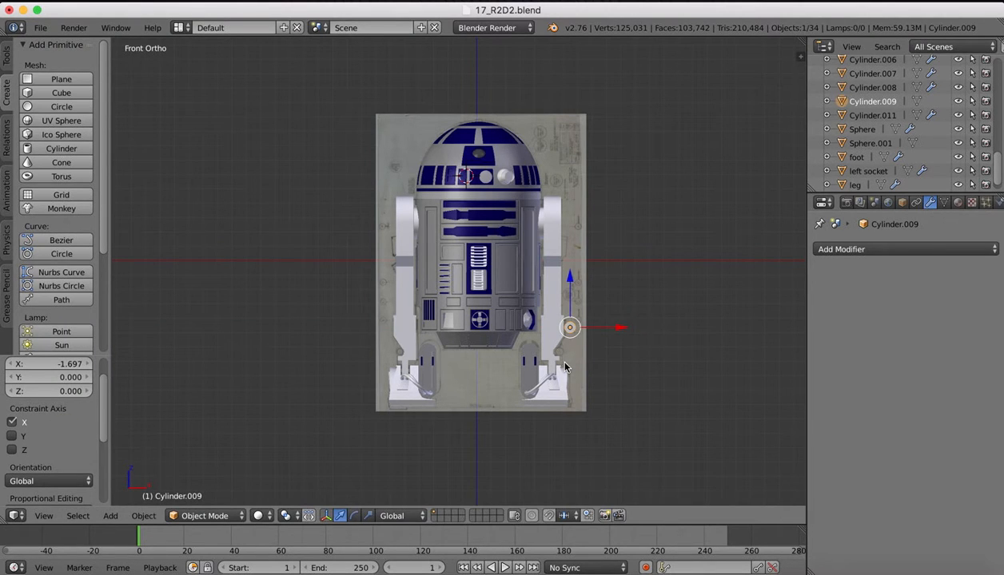
Place the cylinder on the blueprint's ankle circle, about -1.68 units on Z and -0.76 on X, and scale it by about 0.667
scroll(564, 366, up, 3)
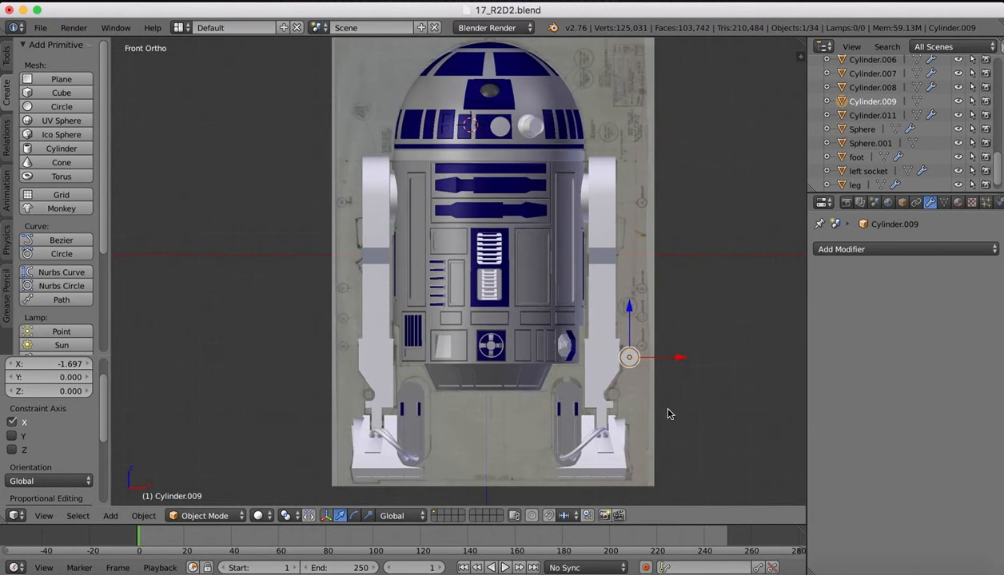
scroll(669, 414, up, 1)
scroll(572, 334, up, 1)
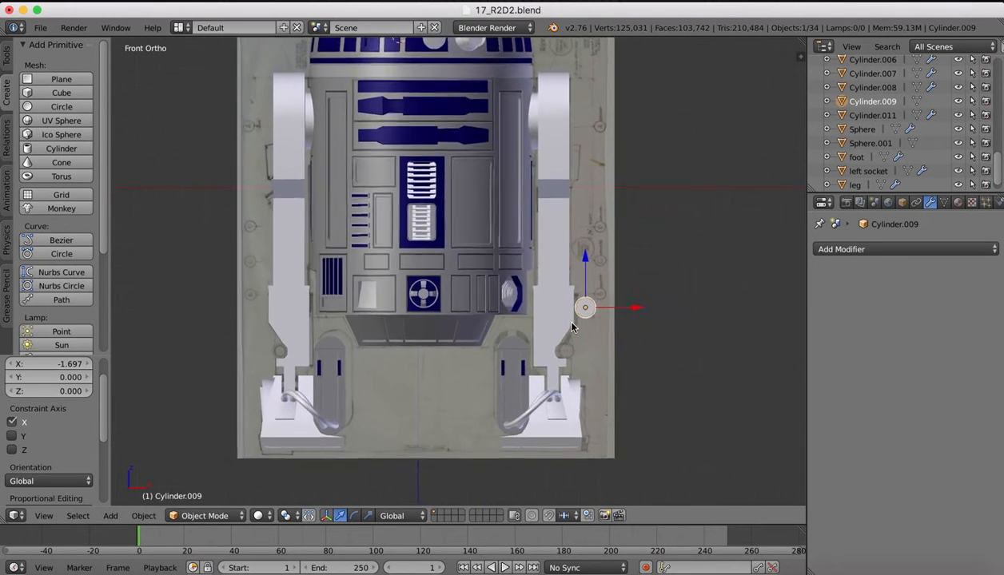
middle_drag(572, 327, 560, 315)
click(42, 517)
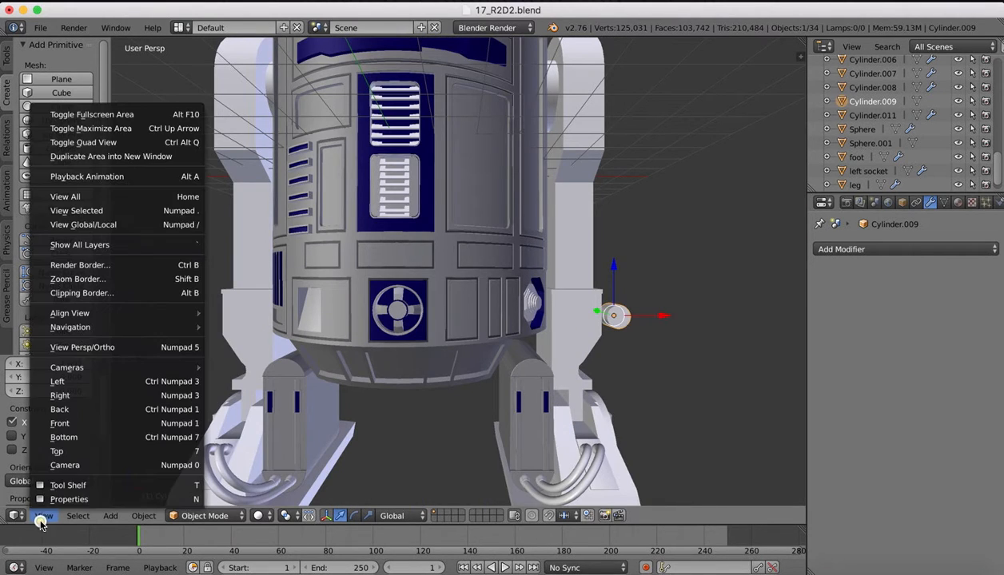
click(60, 423)
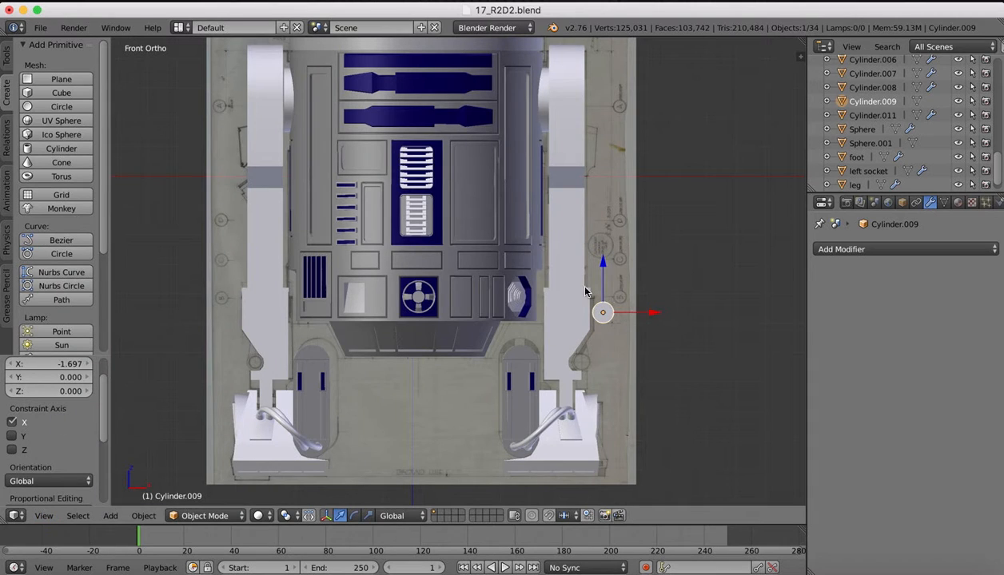
drag(602, 262, 599, 313)
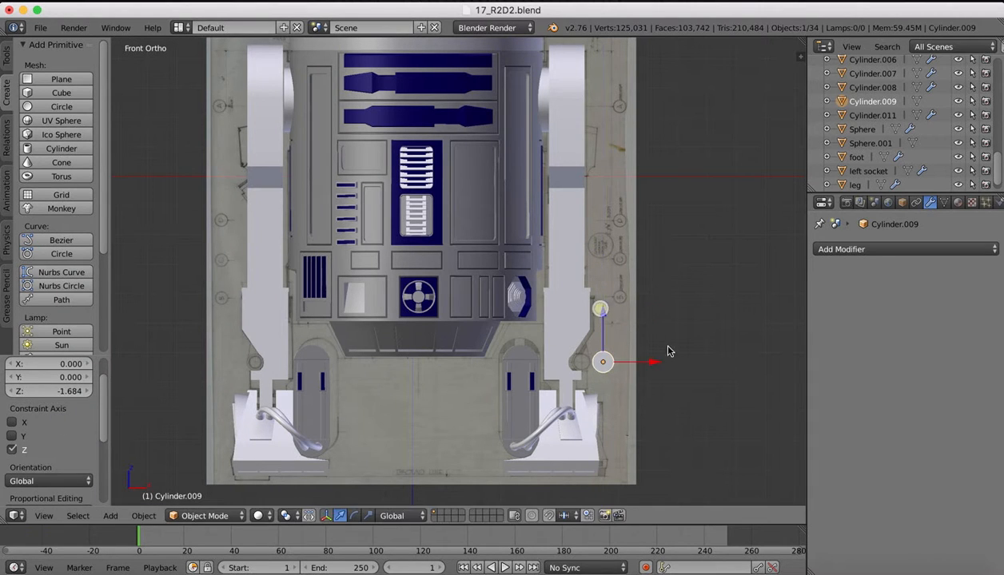
drag(654, 366, 630, 365)
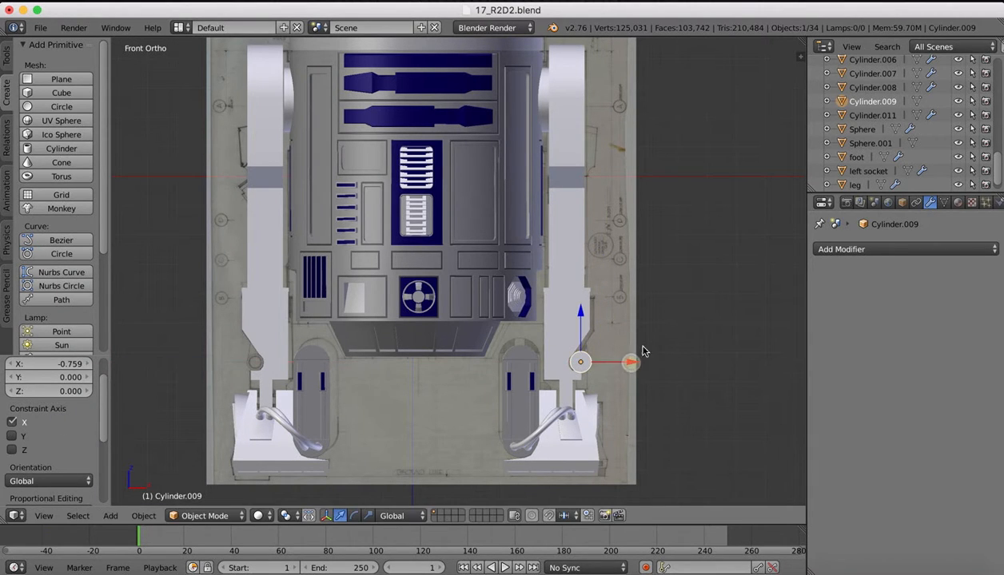
key(s)
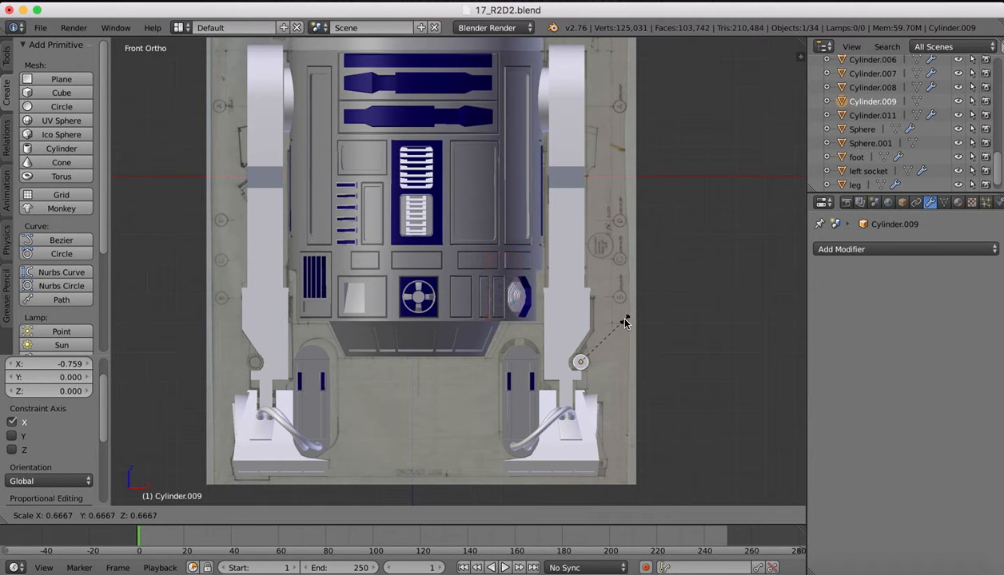
click(625, 321)
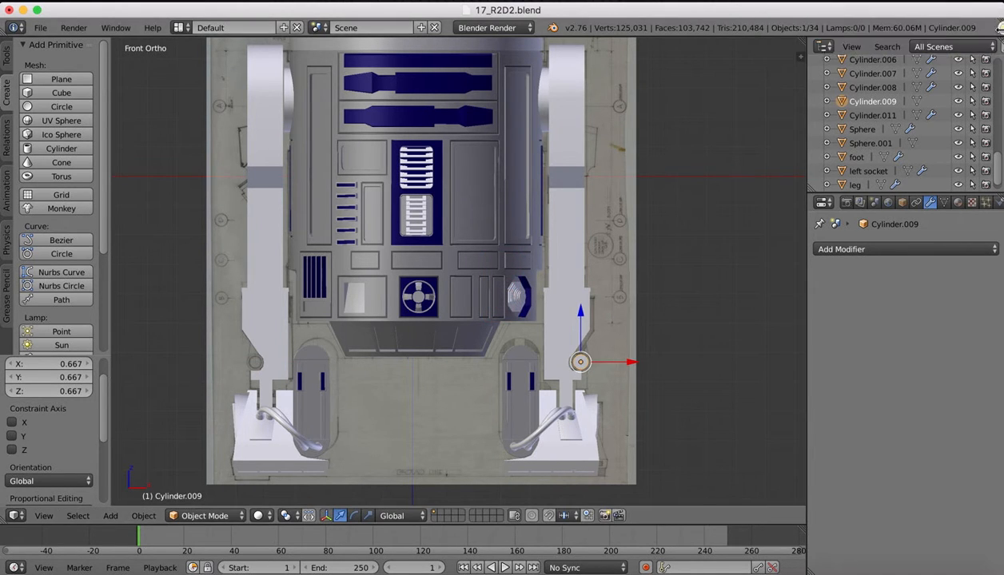
Stretch the cylinder along Y into a long rod and move it about 1.08 units along Y across the ankle
middle_drag(497, 246, 424, 232)
scroll(424, 227, right, 10)
scroll(424, 227, left, 8)
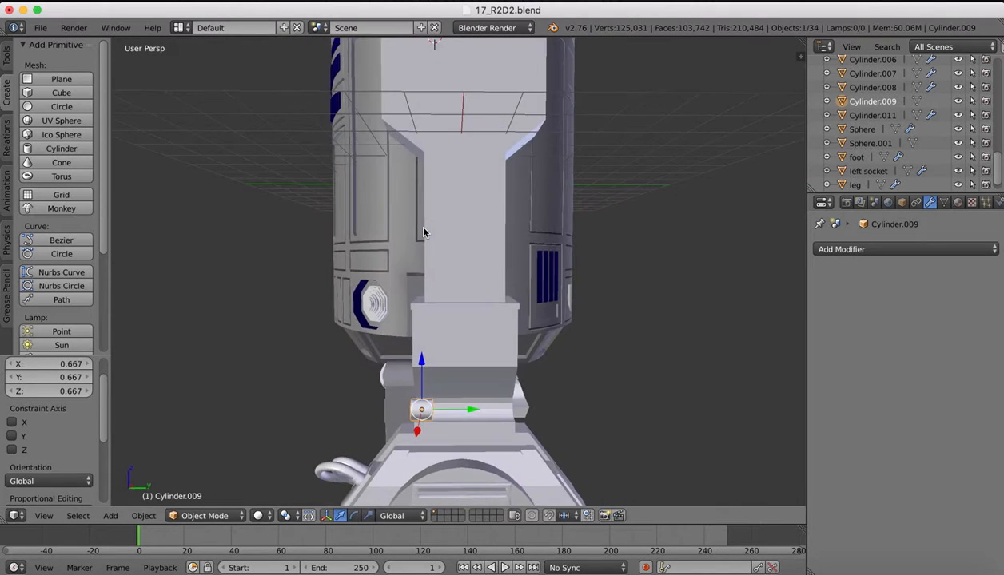
scroll(423, 228, right, 3)
scroll(423, 227, up, 2)
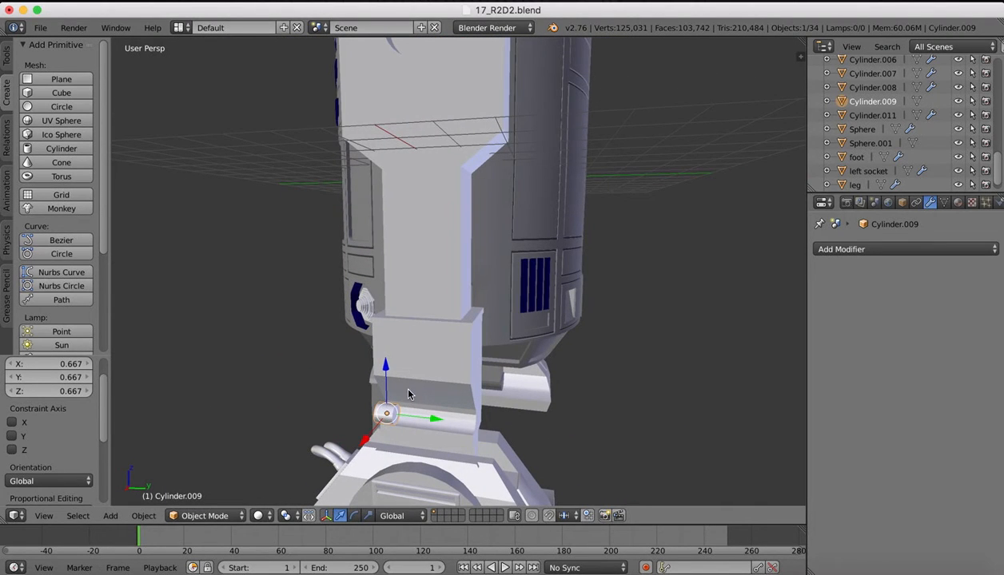
key(s)
key(x)
key(z)
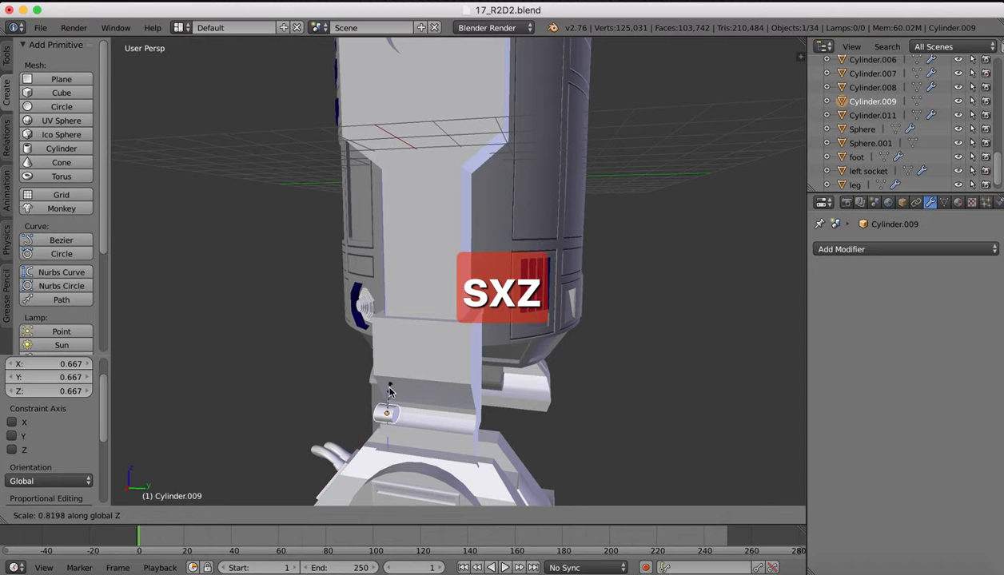
key(y)
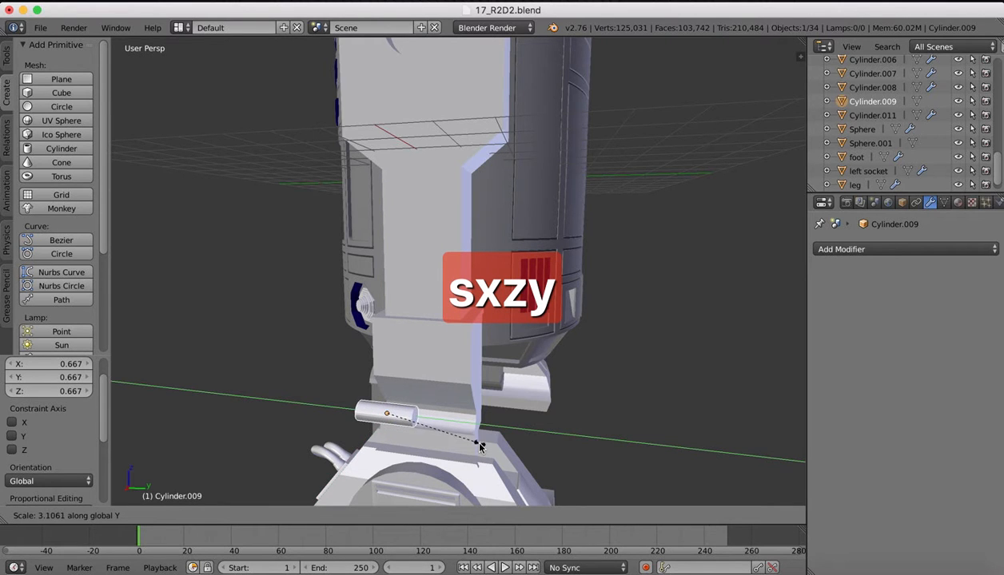
click(544, 452)
drag(420, 409, 471, 418)
middle_drag(470, 417, 479, 418)
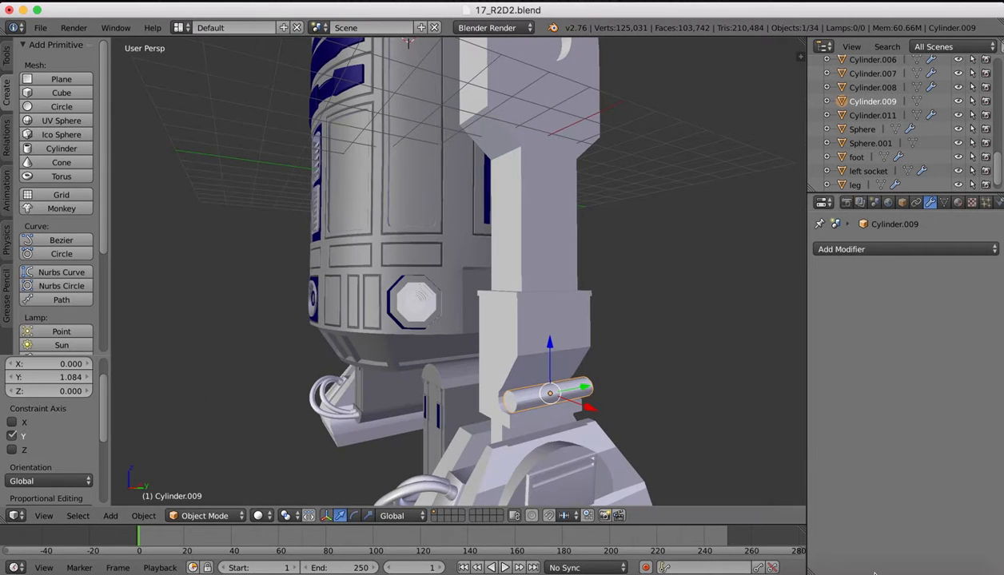
Check the ankle rod in the reference render and lengthen the cylinder along Y by a factor of about 1.371
click(767, 563)
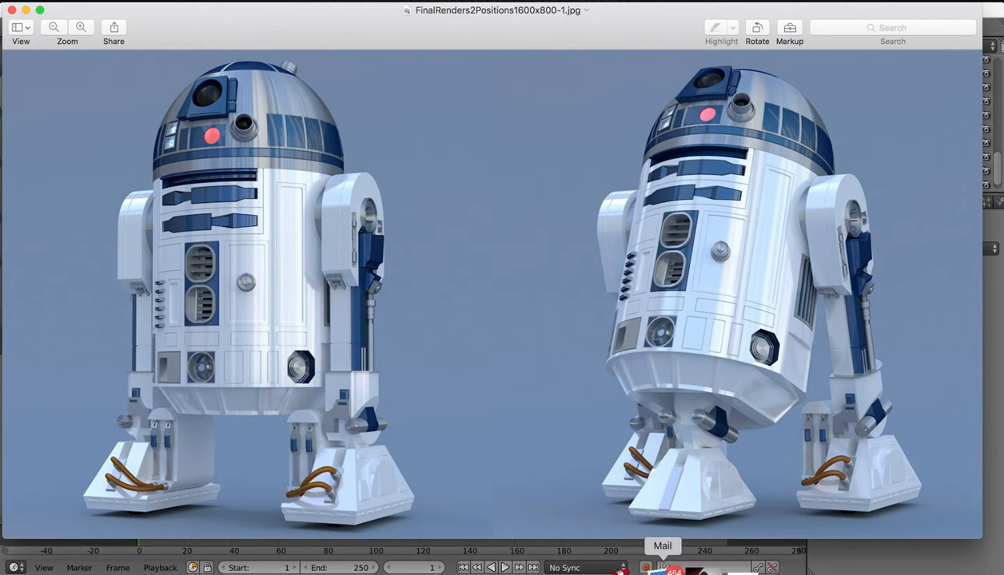
click(743, 566)
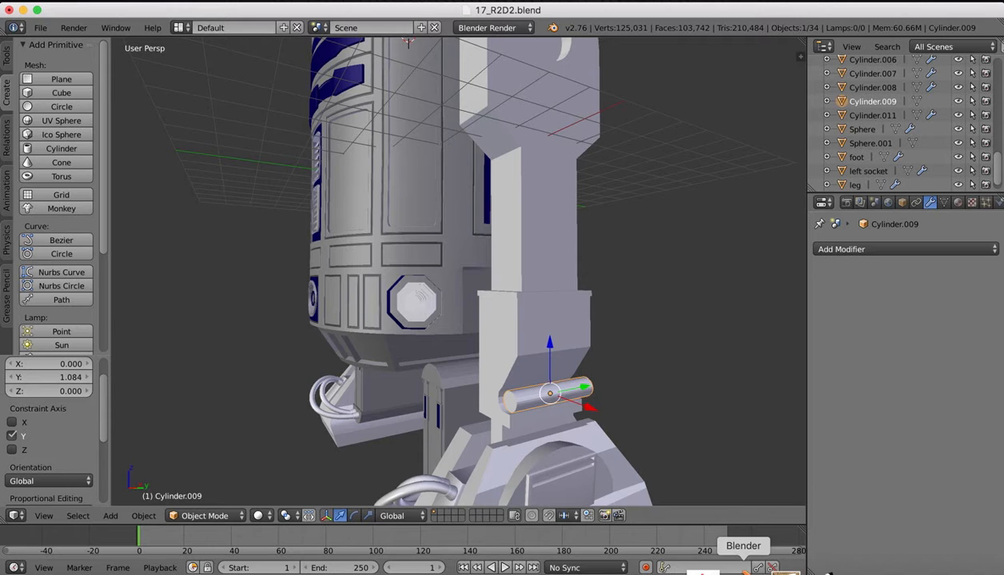
scroll(391, 257, left, 5)
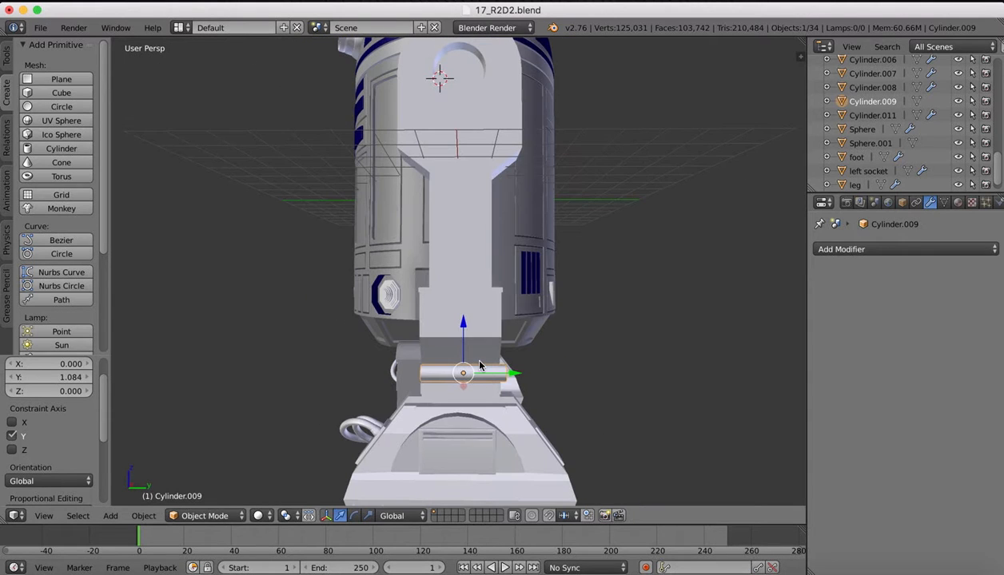
key(s)
key(y)
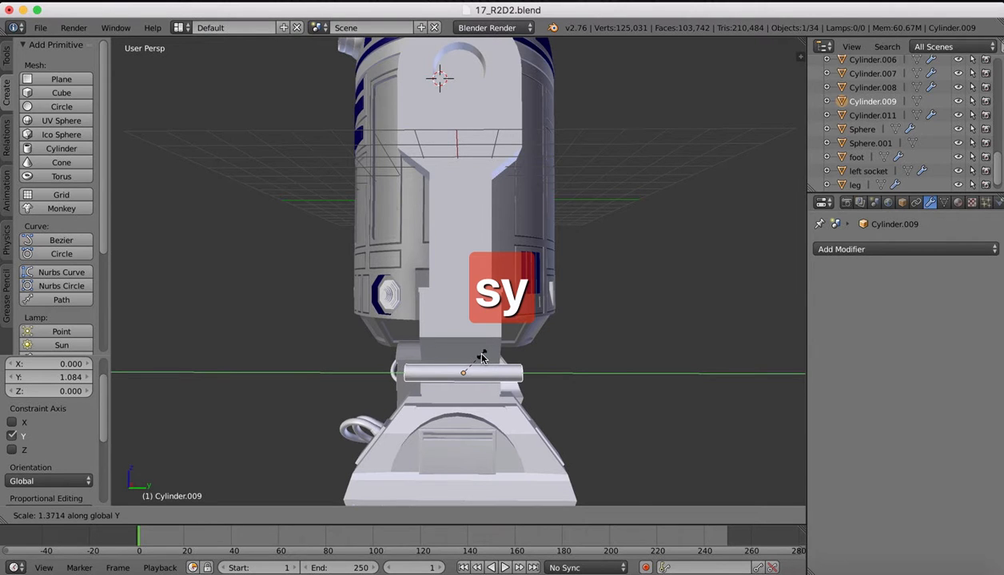
click(479, 355)
Move the rod outward from the ankle by about 0.157 units along X and raise it about 0.083 units along Z
middle_drag(549, 335, 623, 354)
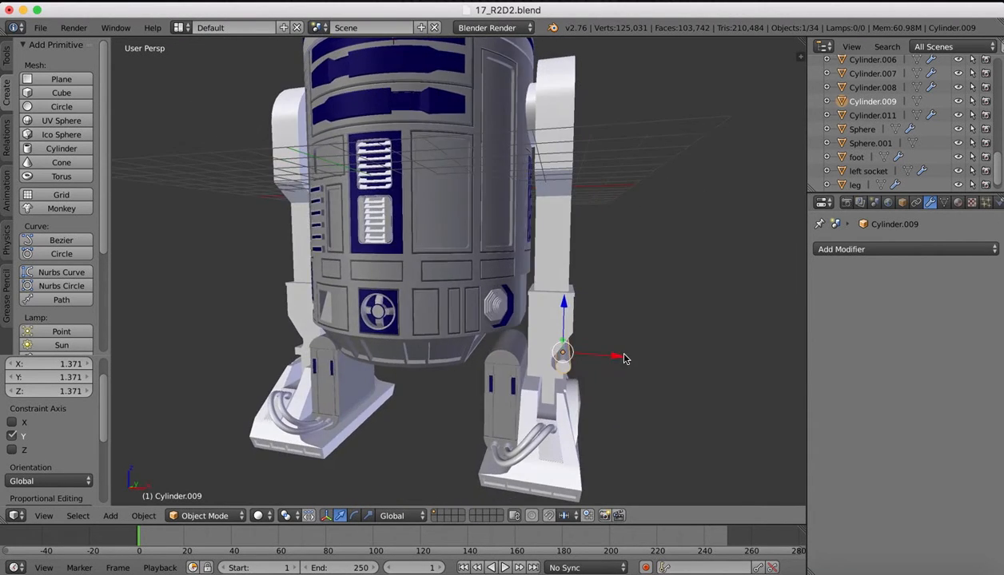
key(g)
drag(615, 360, 619, 360)
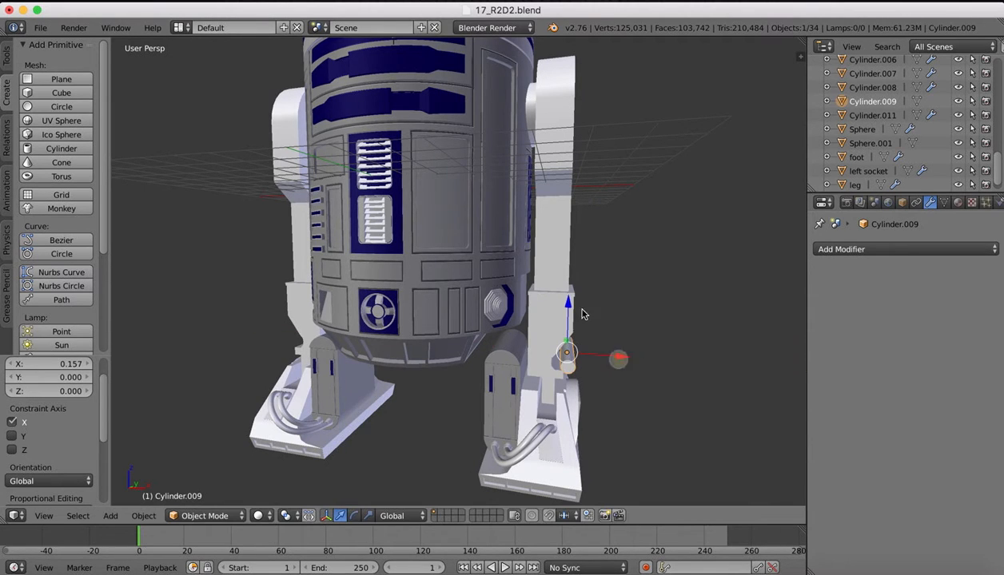
drag(569, 305, 568, 306)
Enlarge the rod uniformly in two passes, by factors of about 1.129 and 1.119
key(s)
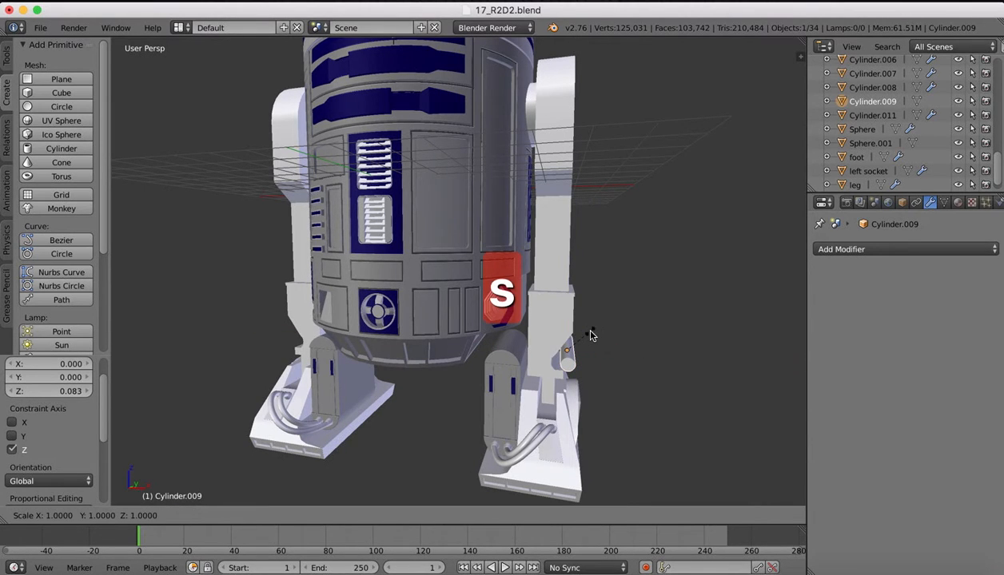
click(592, 330)
scroll(592, 331, right, 5)
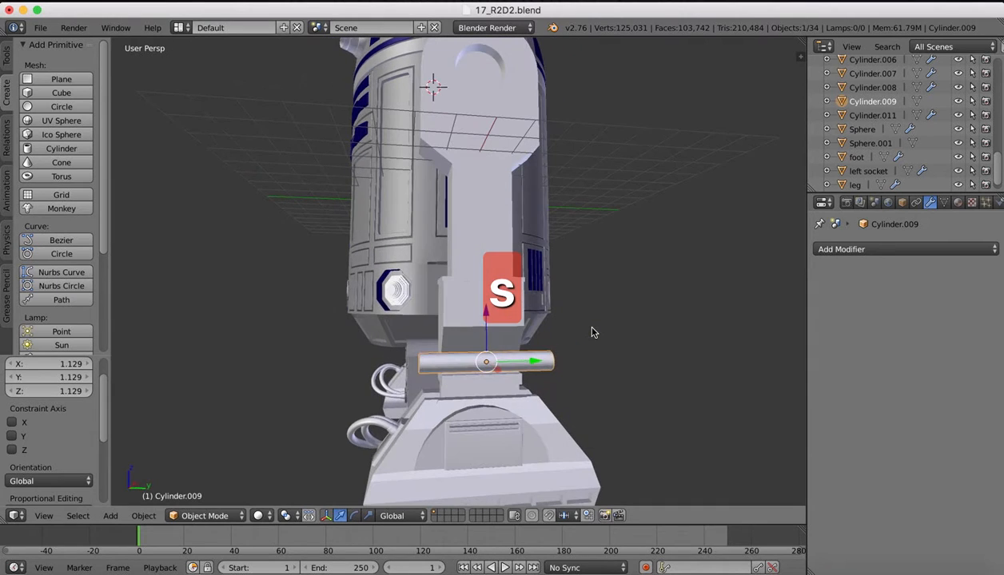
key(s)
click(496, 336)
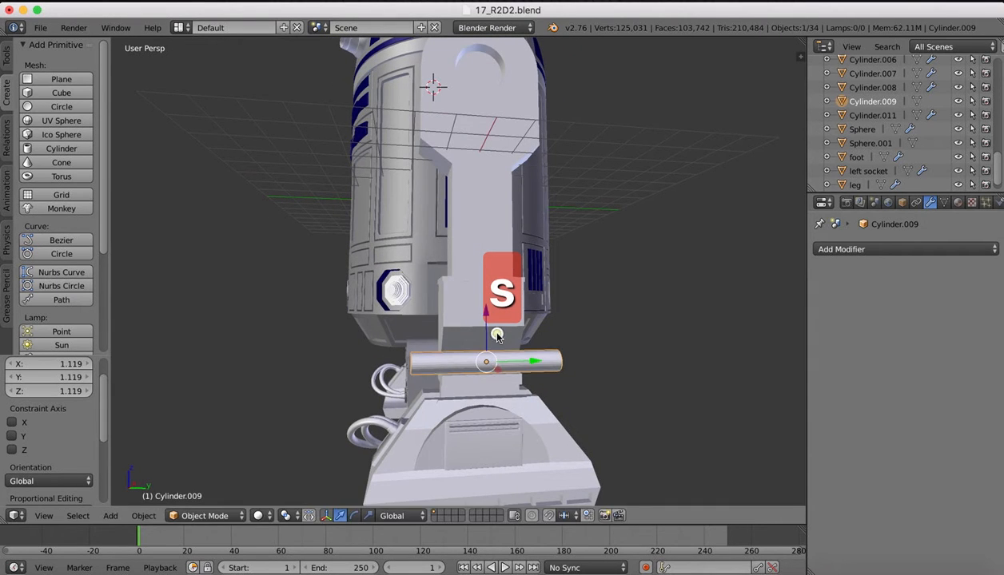
Shorten the rod along Y by a factor of about 0.745, and again by about 0.891 in the right orthographic view
key(s)
key(y)
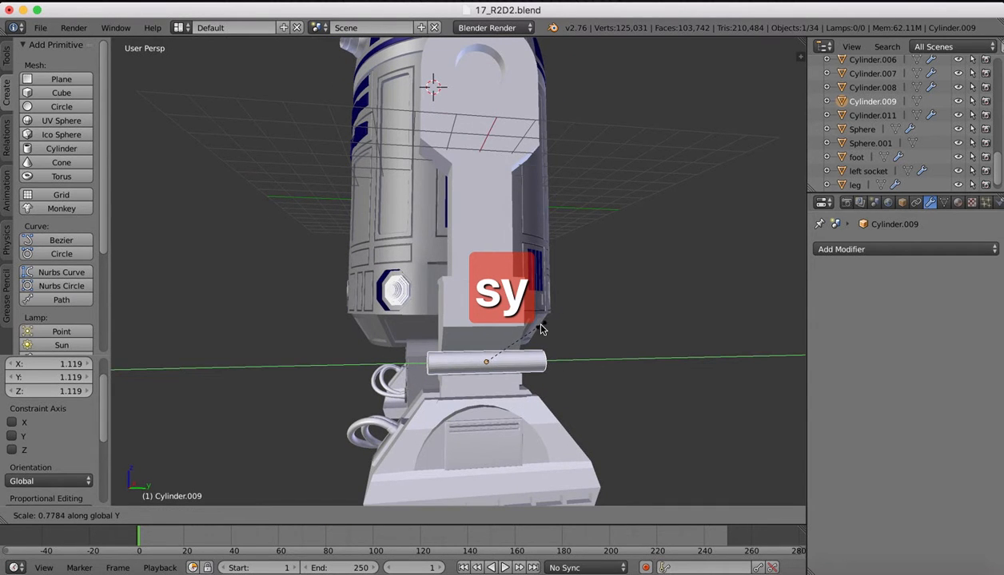
click(537, 330)
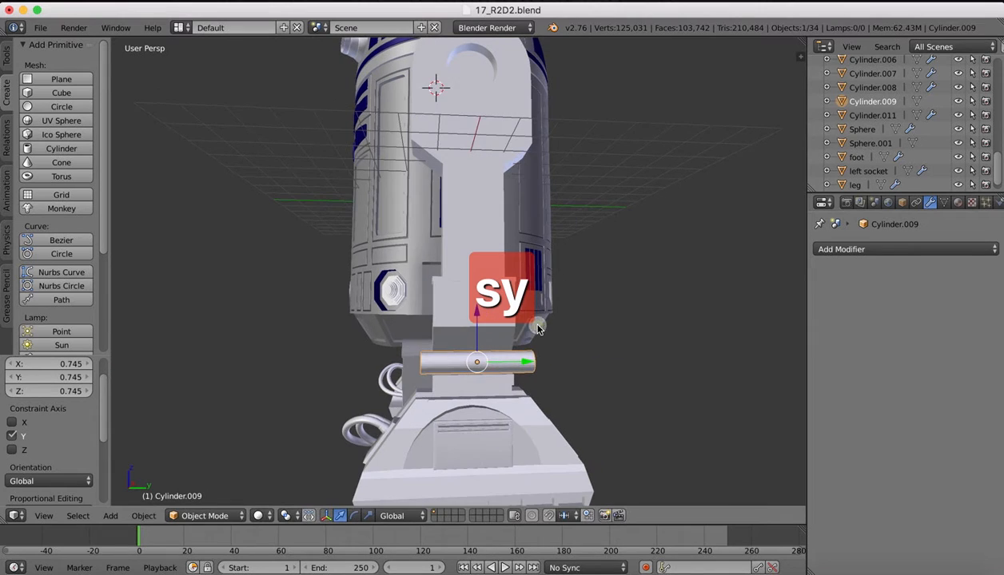
click(45, 517)
click(71, 398)
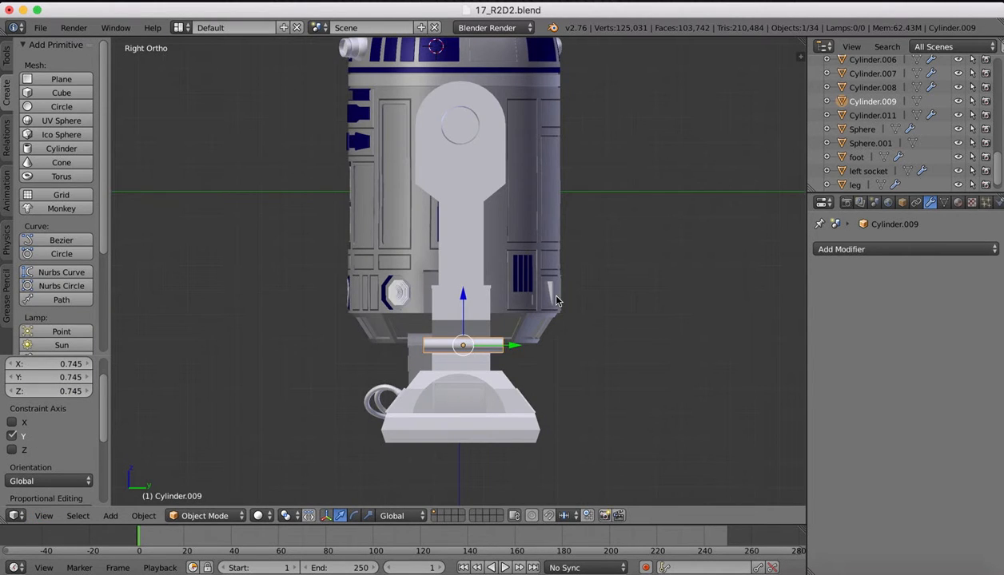
key(s)
key(y)
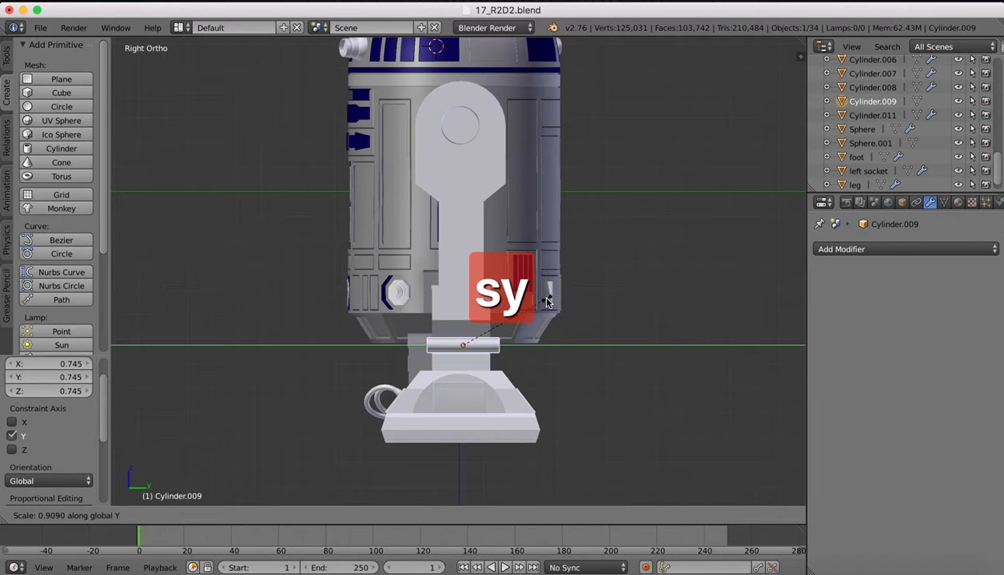
click(511, 347)
Center the rod on the ankle by moving it about -0.113 units along Y and 0.057 units along Z
key(g)
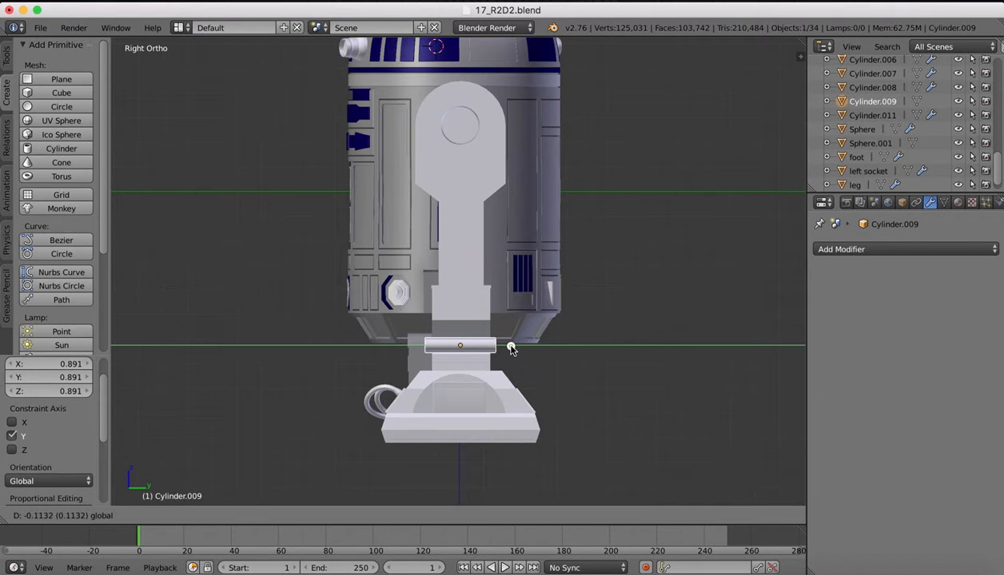
click(511, 347)
key(g)
key(z)
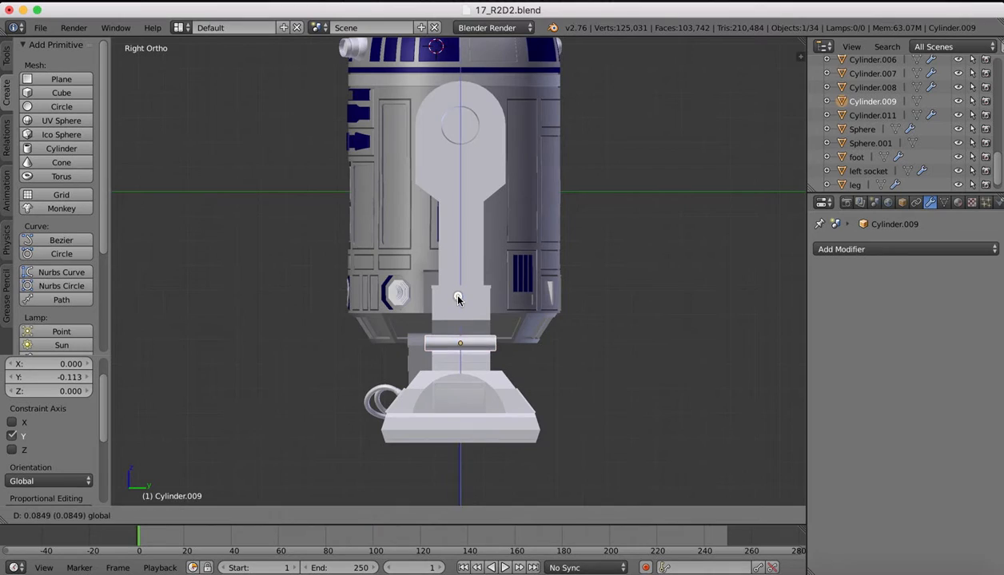
click(458, 300)
In Edit Mode with face selection, delete the cap faces at both ends of the rod
mouse_move(499, 299)
middle_down()
mouse_move(492, 297)
mouse_move(504, 307)
mouse_move(490, 307)
middle_up()
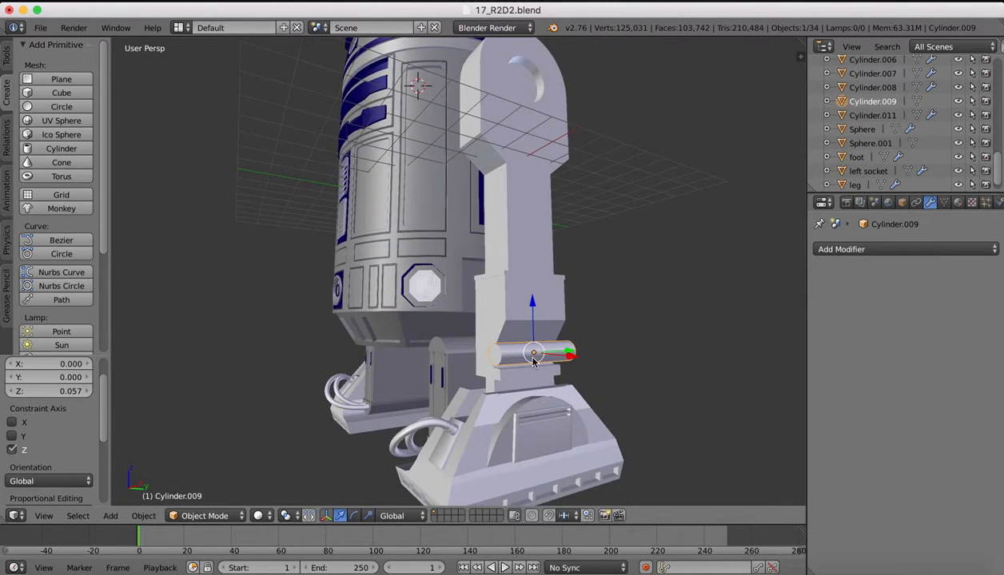
ctrl+middle_drag(542, 403, 523, 342)
shift+middle_drag(633, 414, 596, 377)
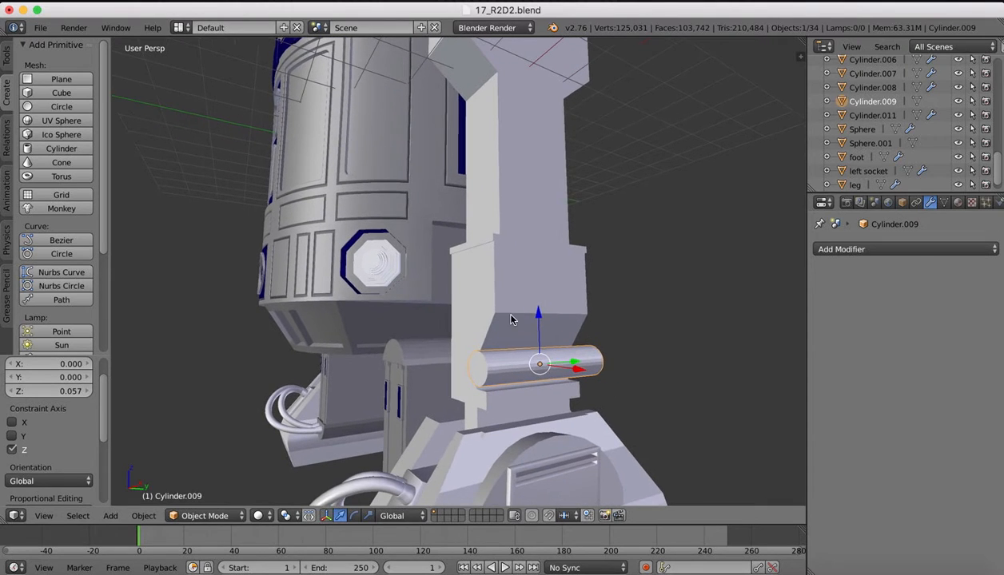
ctrl+middle_drag(512, 319, 509, 307)
key(Tab)
middle_drag(554, 390, 550, 405)
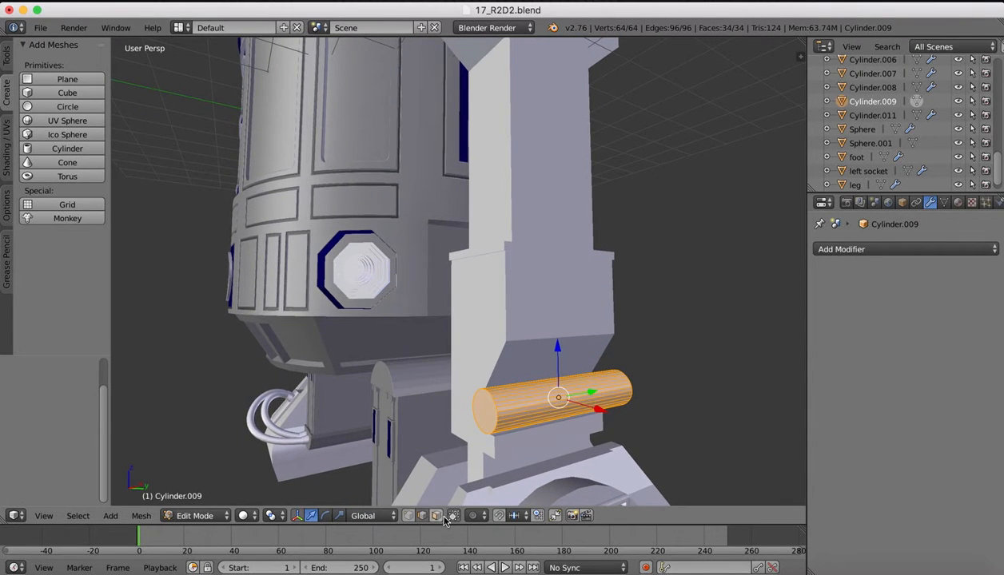
click(435, 515)
right_click(483, 416)
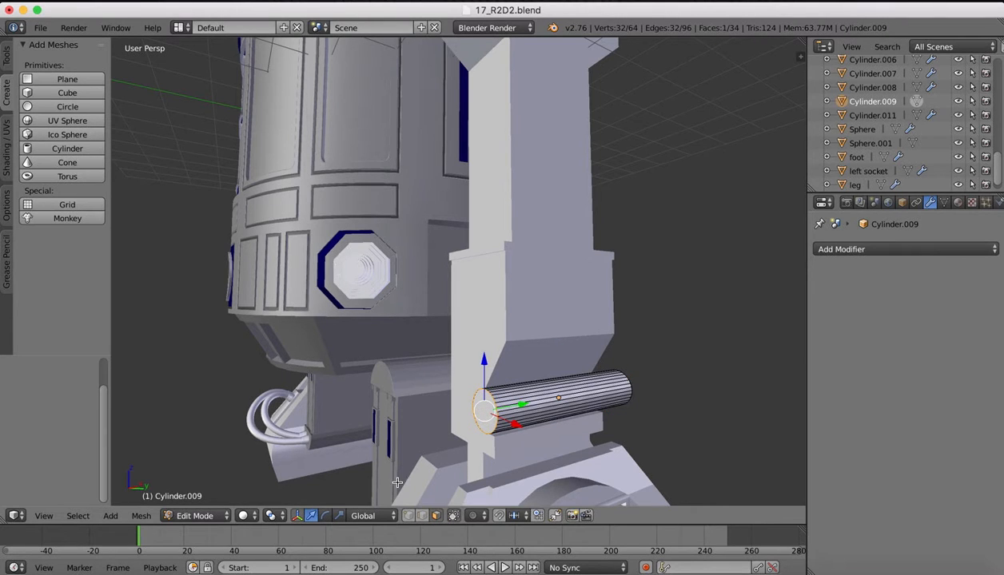
key(x)
click(488, 429)
middle_drag(489, 429, 307, 393)
right_click(293, 381)
key(x)
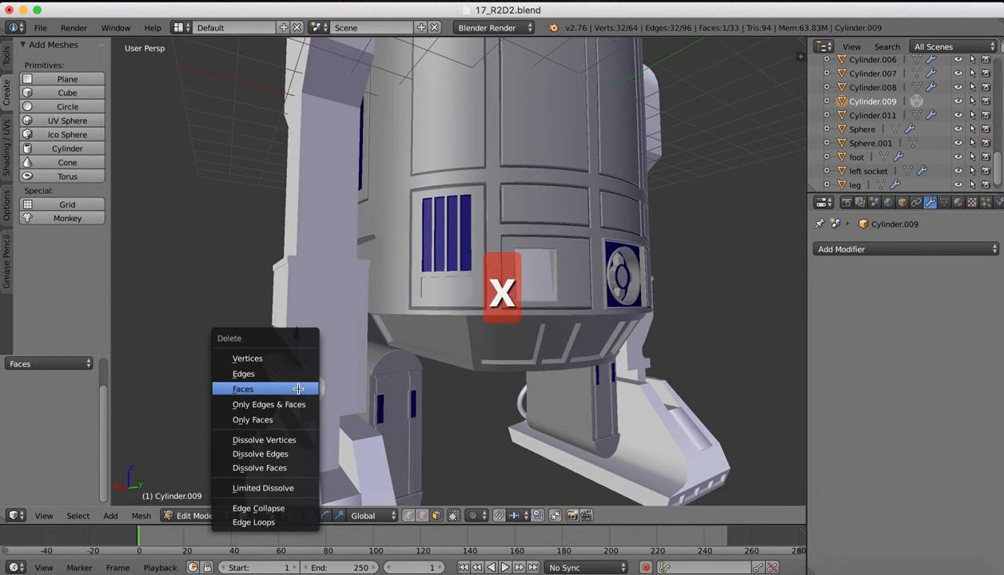
click(276, 388)
Add a single centered loop cut around the middle of the rod, with an edge slide factor of 0
middle_drag(367, 343, 384, 340)
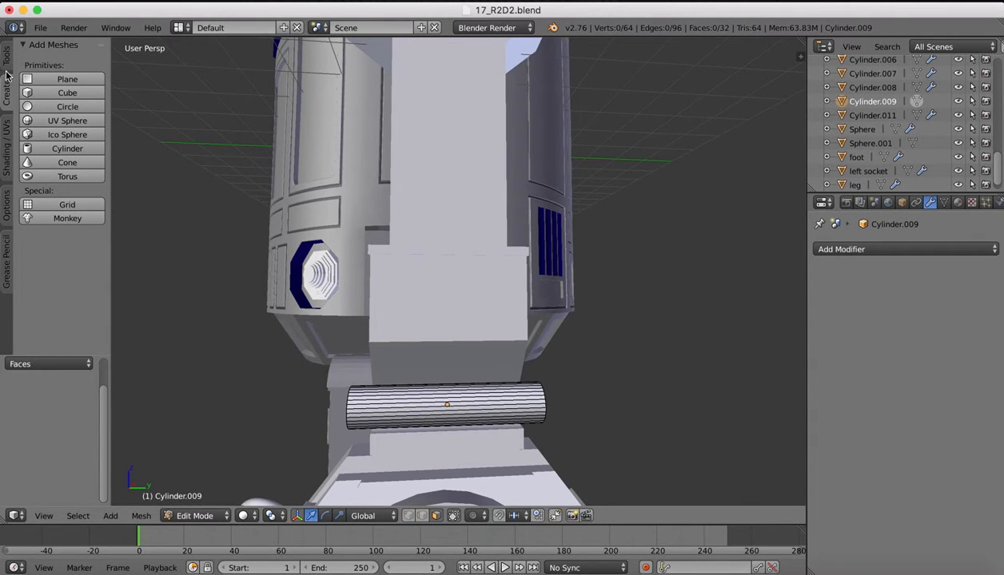
click(7, 64)
scroll(55, 228, down, 6)
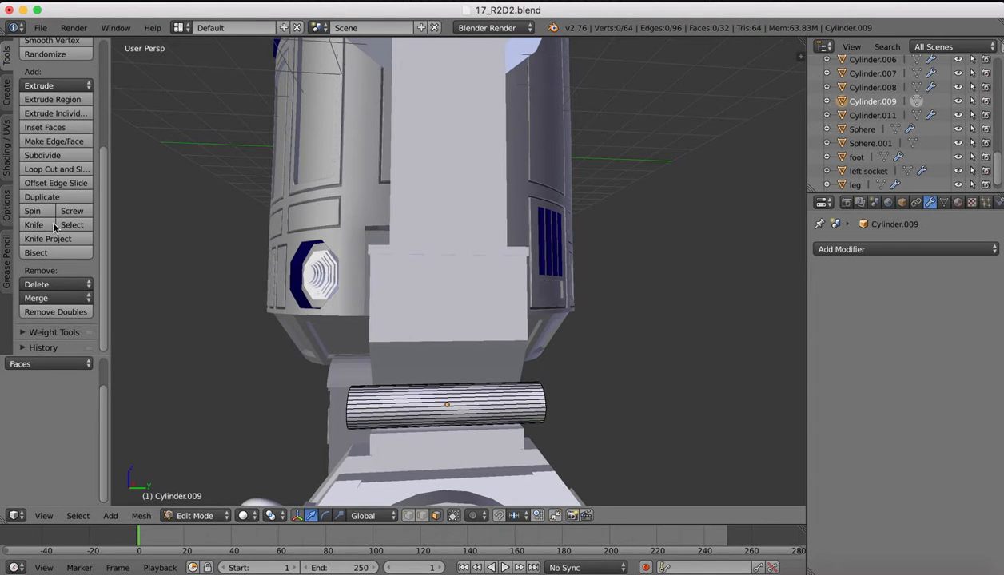
click(56, 169)
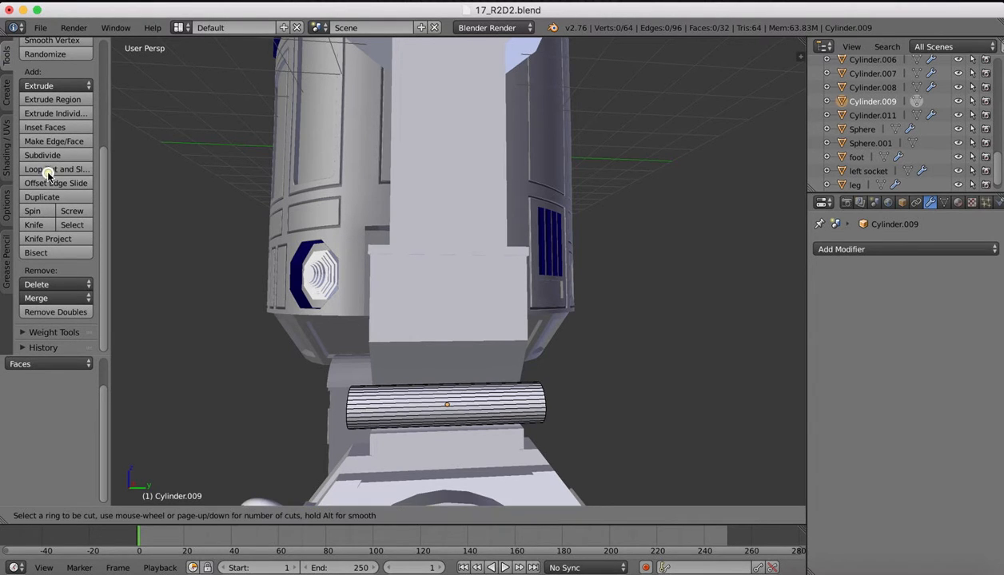
click(438, 408)
right_click(438, 408)
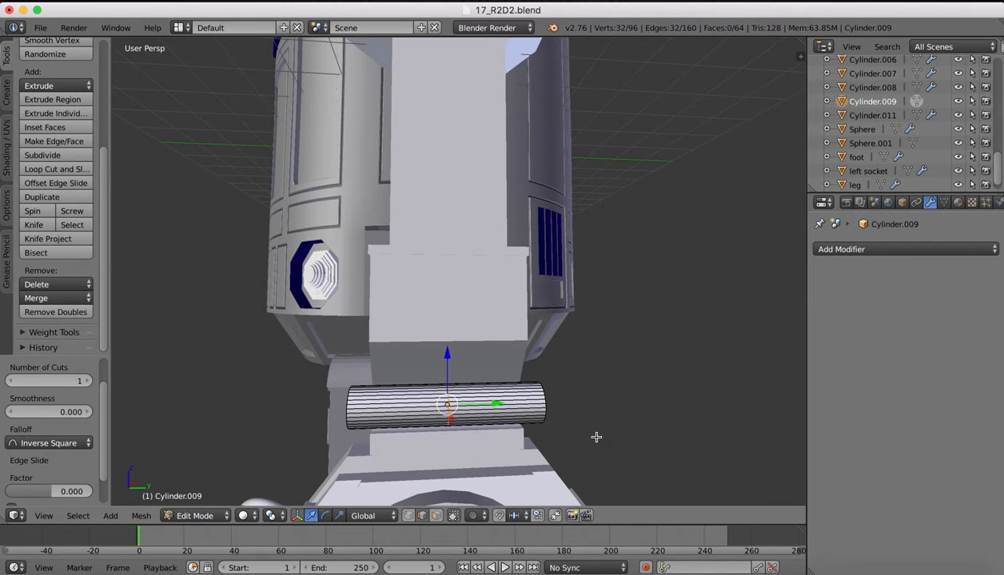
Box-select the vertices at the rod's +Y end in wireframe and delete them, leaving only the other half
middle_drag(554, 419, 553, 412)
key(z)
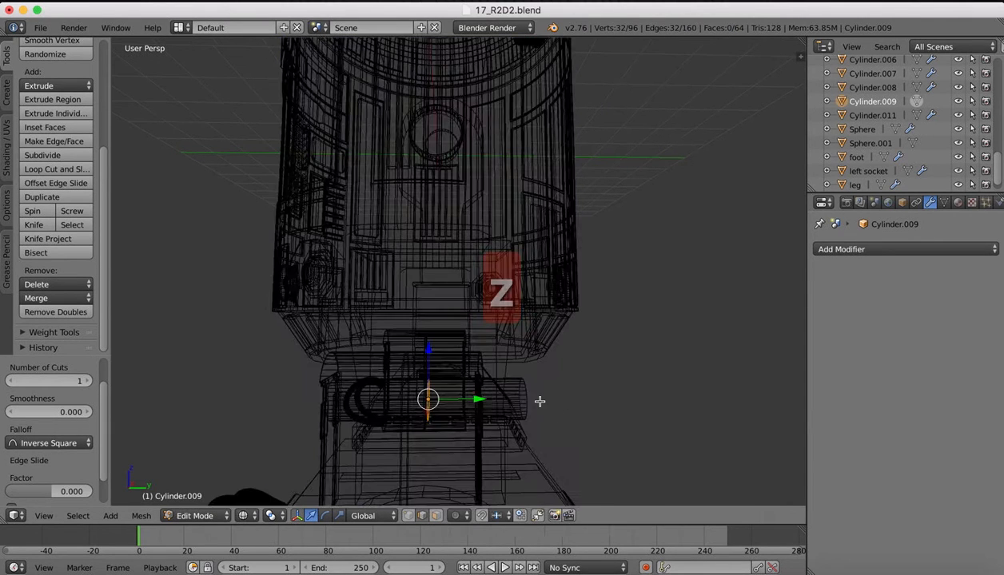
click(409, 517)
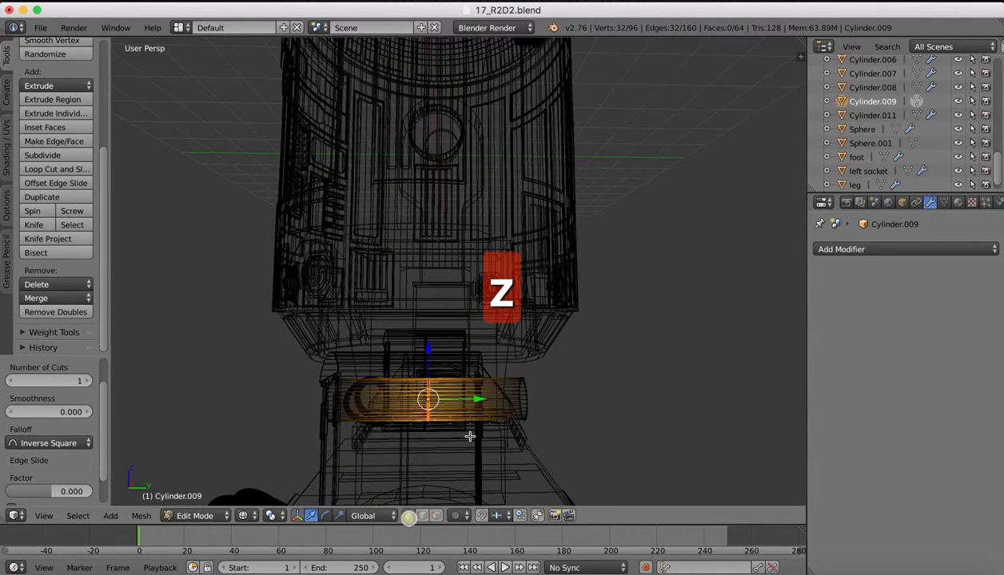
right_click(527, 394)
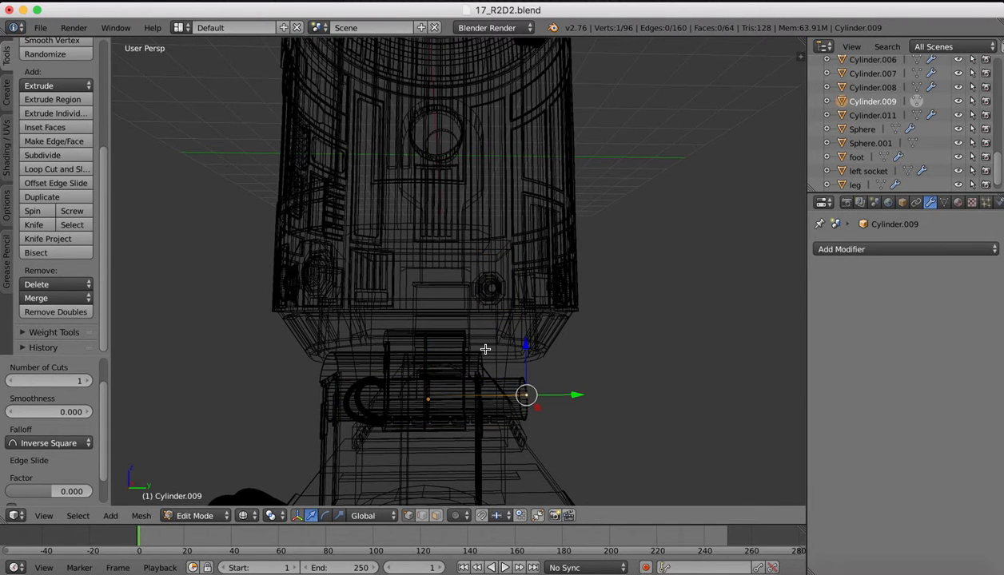
key(b)
drag(483, 349, 564, 449)
key(x)
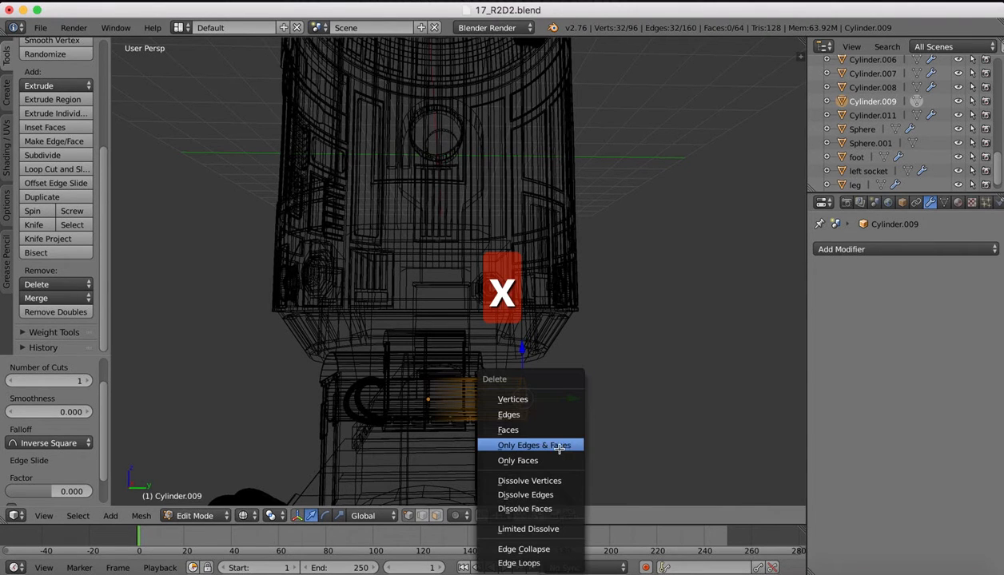
click(526, 416)
key(z)
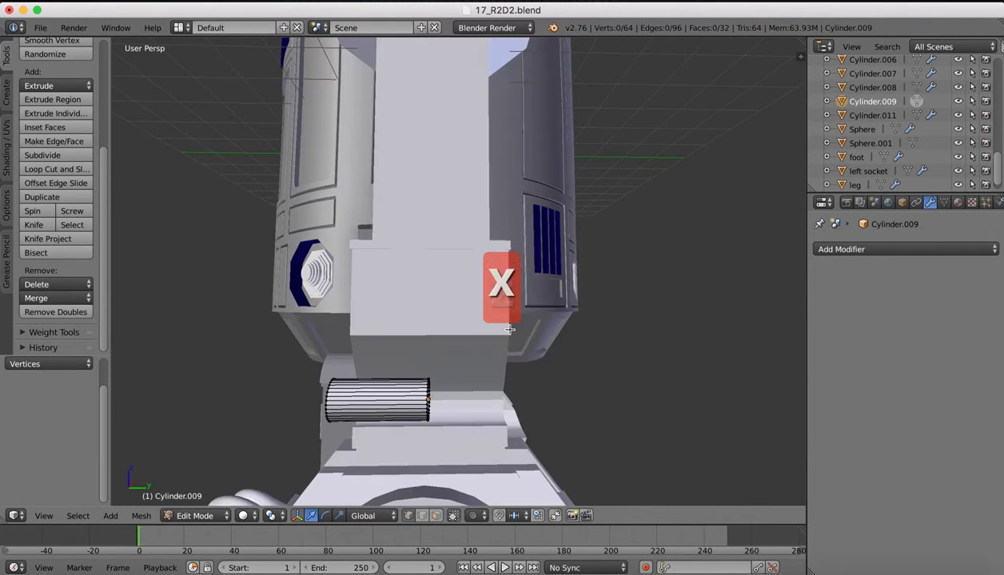
Add a Mirror modifier to the half rod in Object Mode and set its axis to Z instead of X
scroll(425, 281, left, 5)
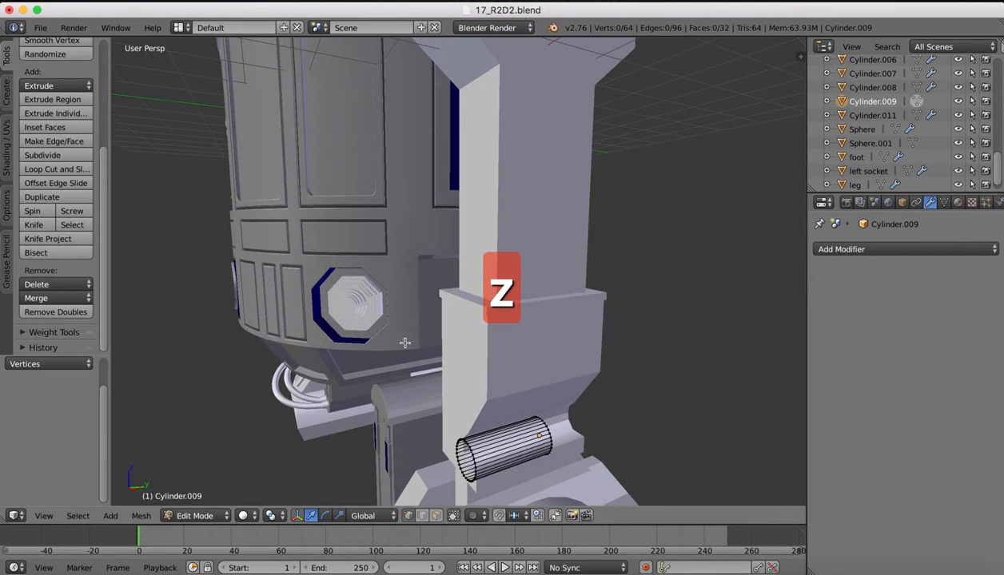
key(Tab)
click(889, 249)
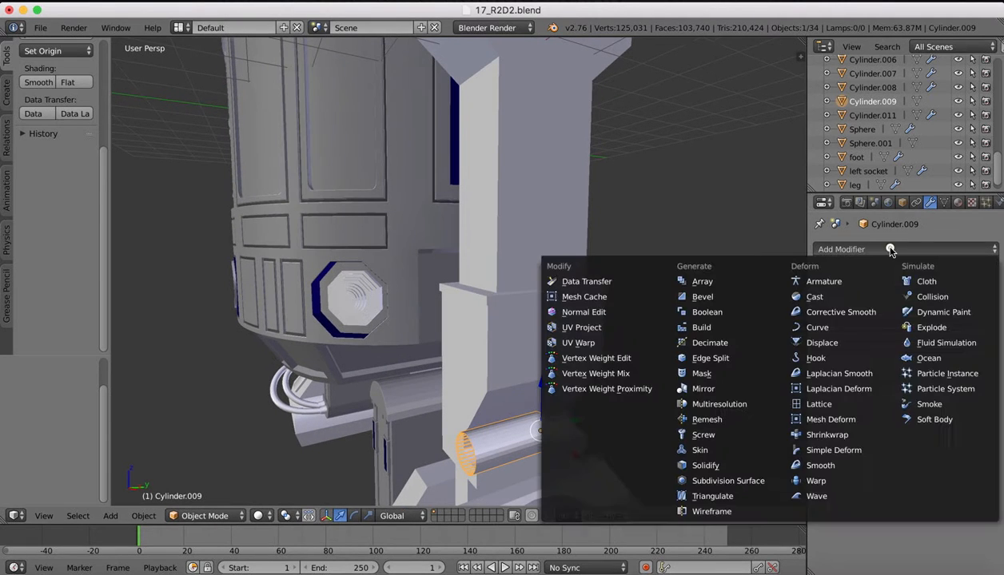
click(704, 388)
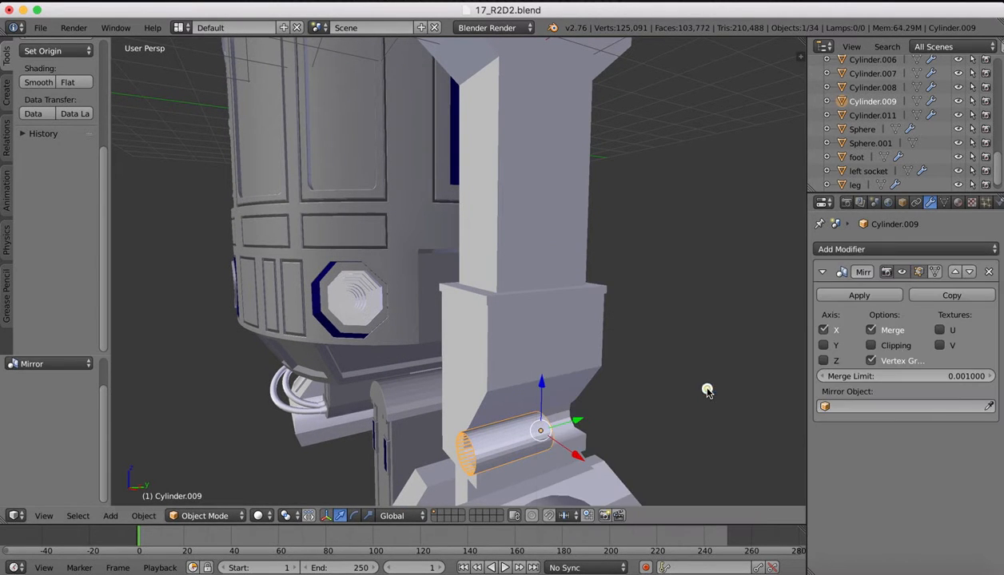
scroll(611, 332, right, 6)
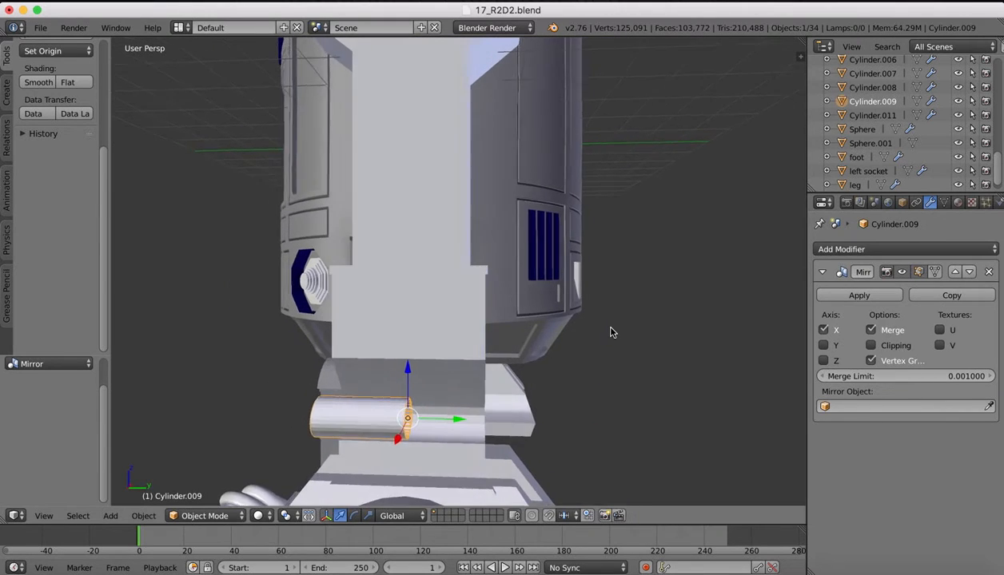
scroll(611, 332, left, 2)
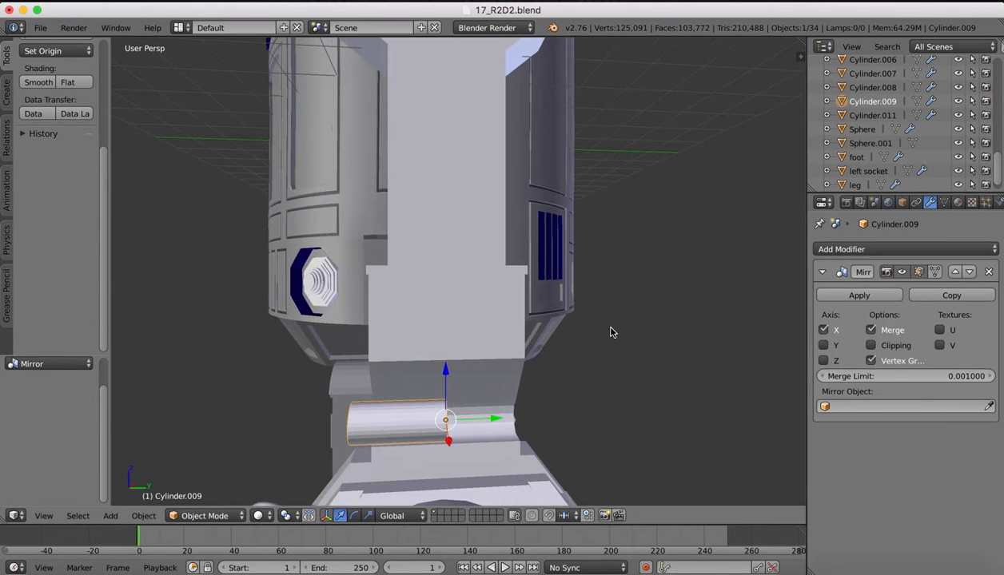
click(823, 330)
click(824, 361)
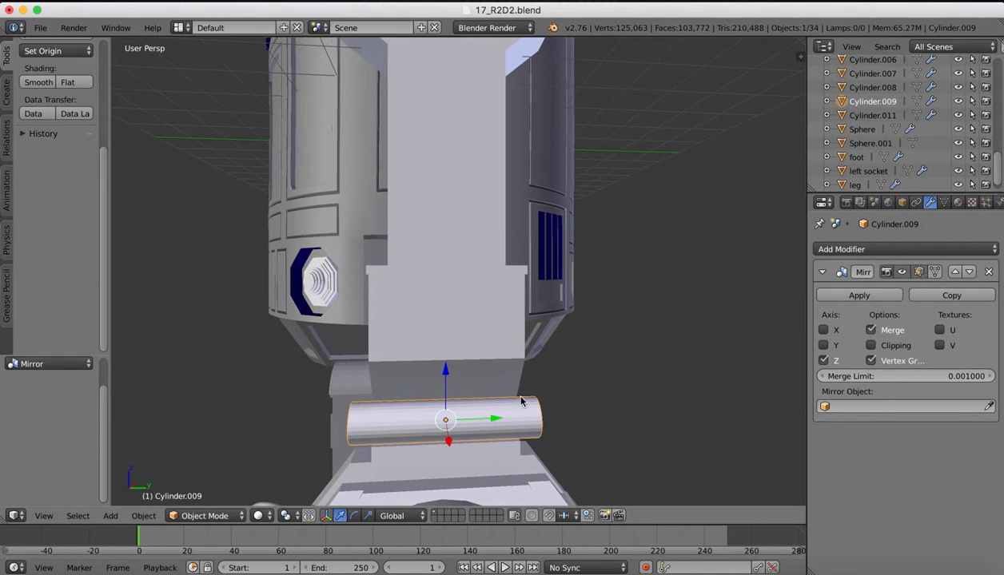
Check the reference render, and in Edit Mode add a loop cut near the half rod's open outer end with an edge slide factor of -0.676
key(Tab)
scroll(399, 386, right, 4)
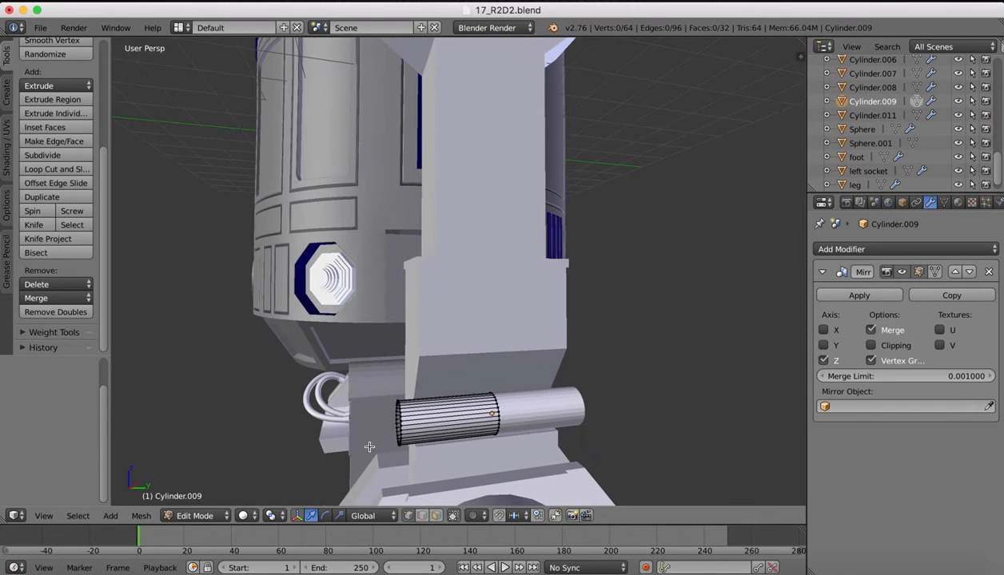
click(761, 564)
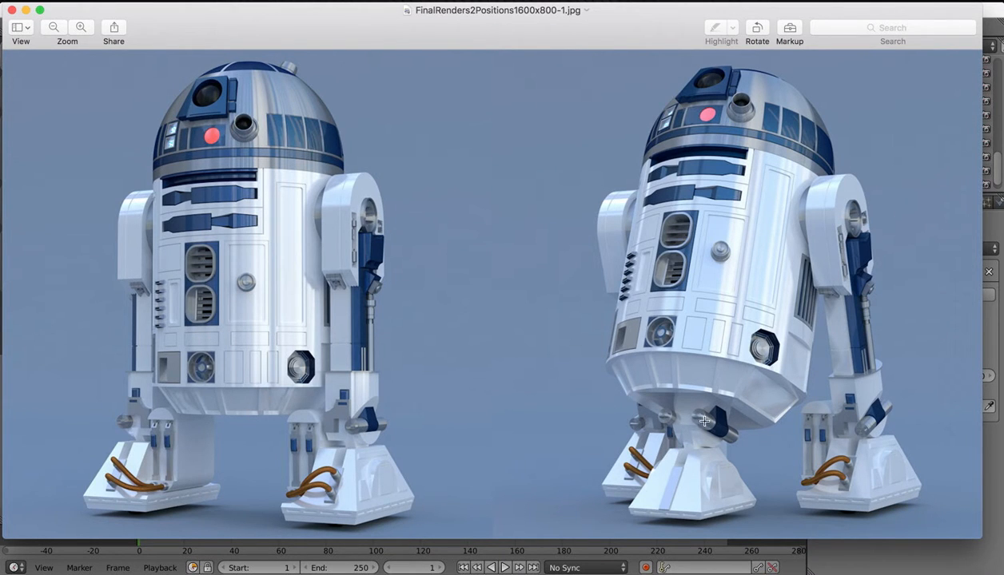
click(740, 563)
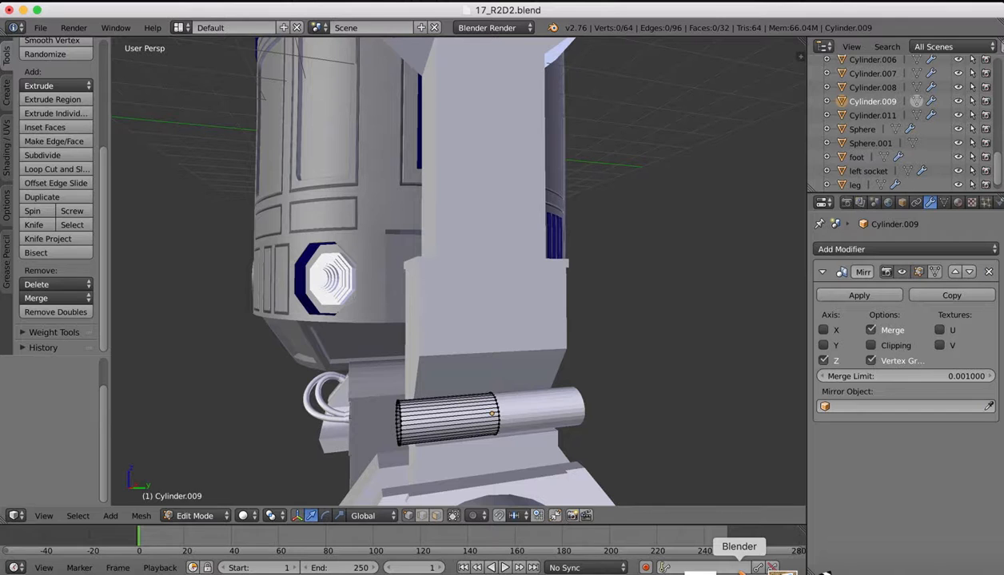
scroll(186, 311, left, 3)
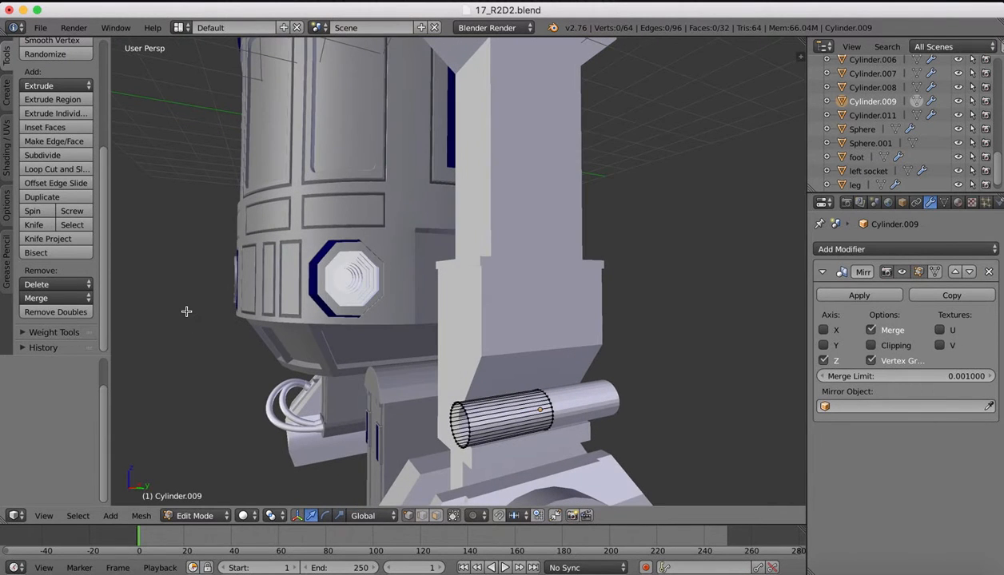
click(41, 170)
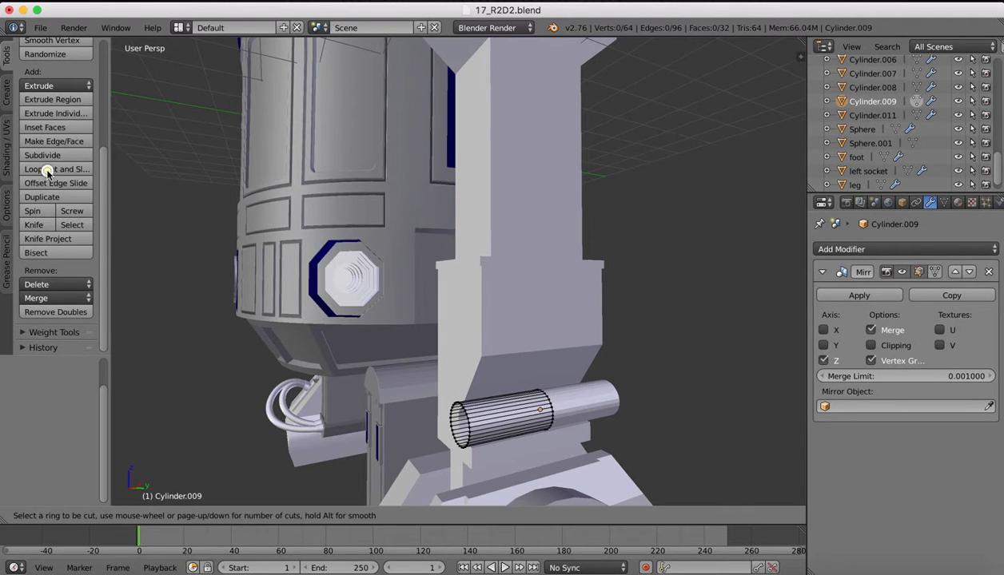
click(490, 436)
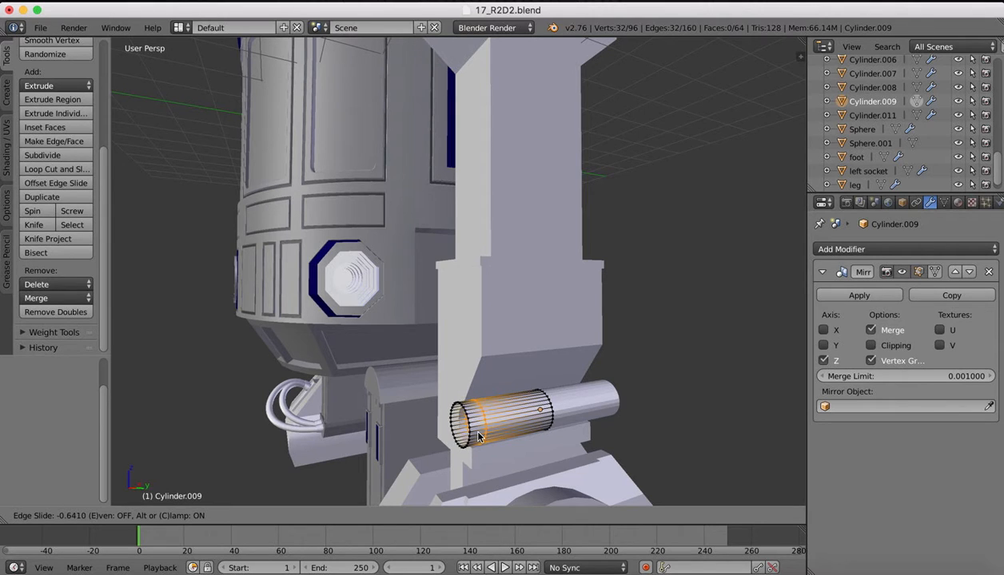
click(476, 437)
Add a second loop cut between the first cut and the rod's open end, with an edge slide factor of 0.642
middle_drag(493, 394, 477, 395)
click(46, 170)
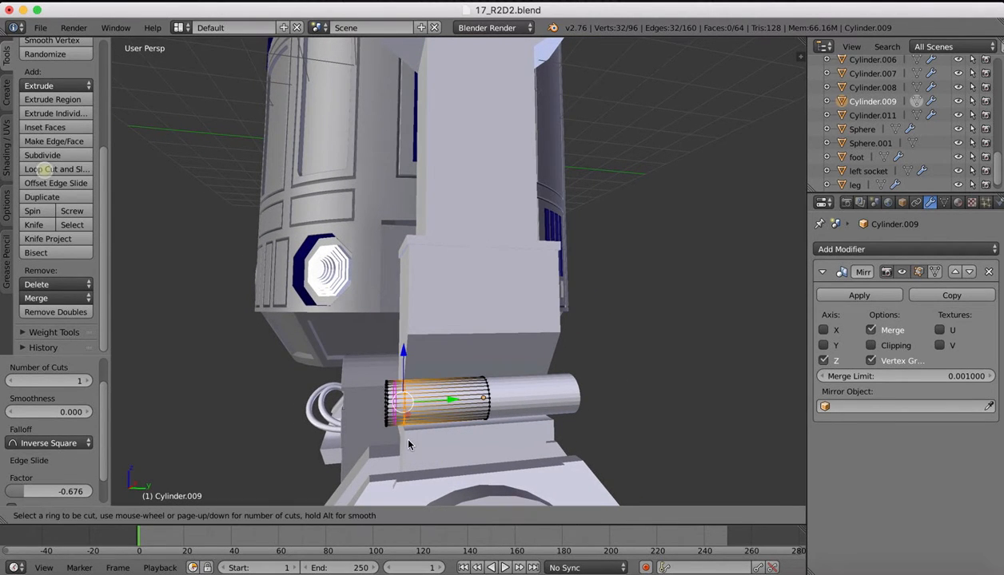
click(405, 425)
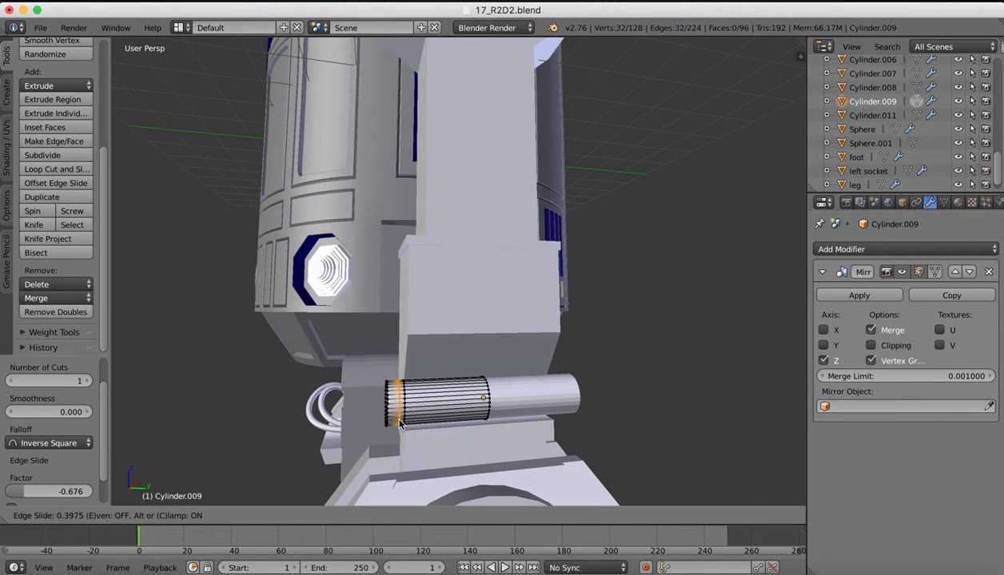
click(402, 424)
Add the open end's edge loop to the selected second cut and scale both loops to 0.957
middle_drag(346, 377, 353, 386)
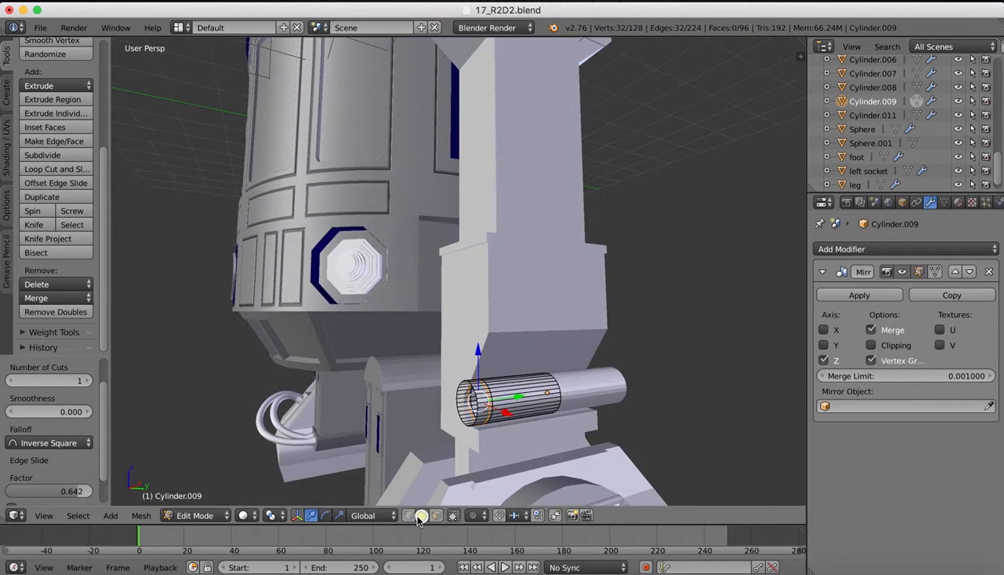
scroll(472, 381, up, 2)
middle_drag(461, 376, 468, 376)
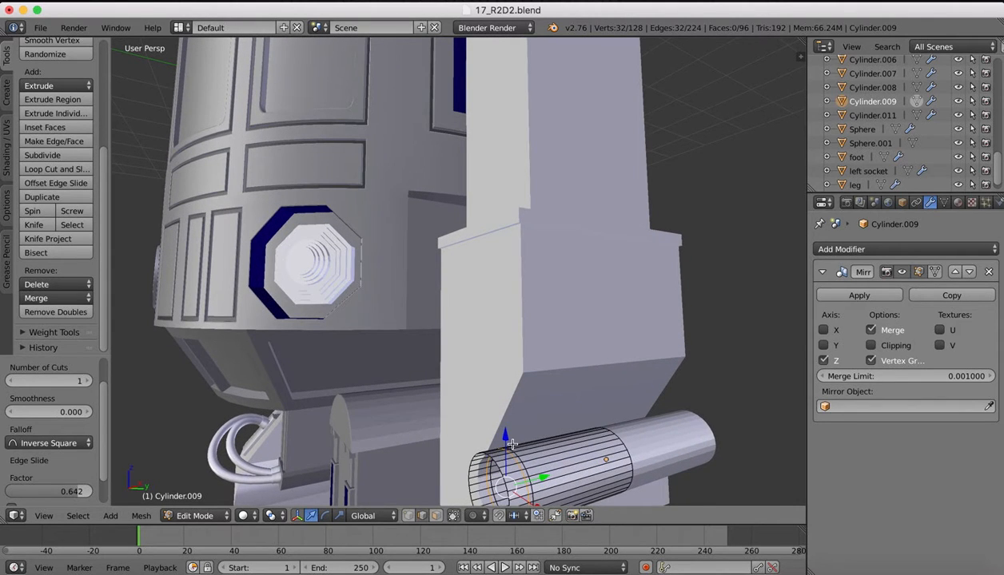
shift+scroll(512, 444, down, 3)
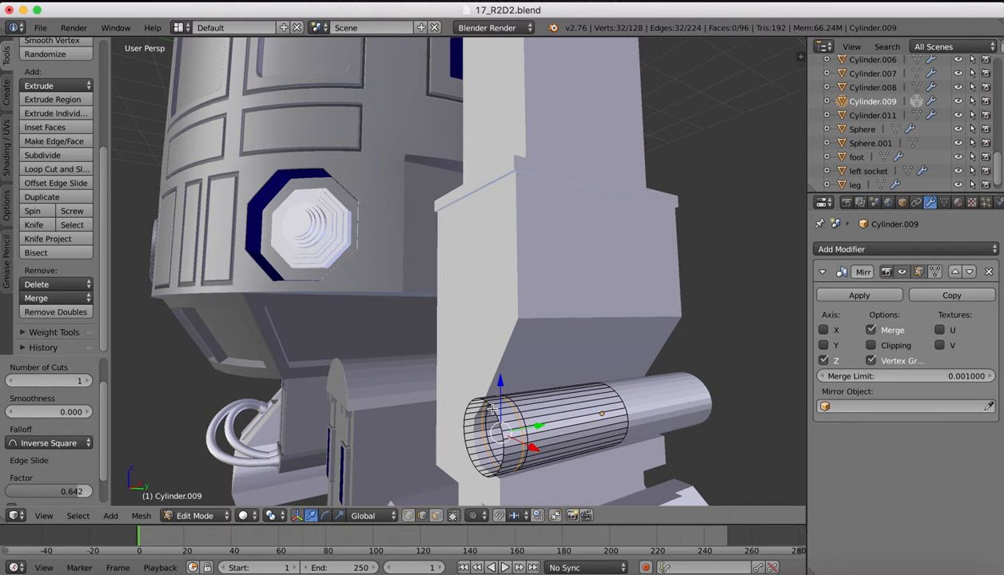
alt+shift+right_click(483, 402)
middle_drag(601, 412, 545, 416)
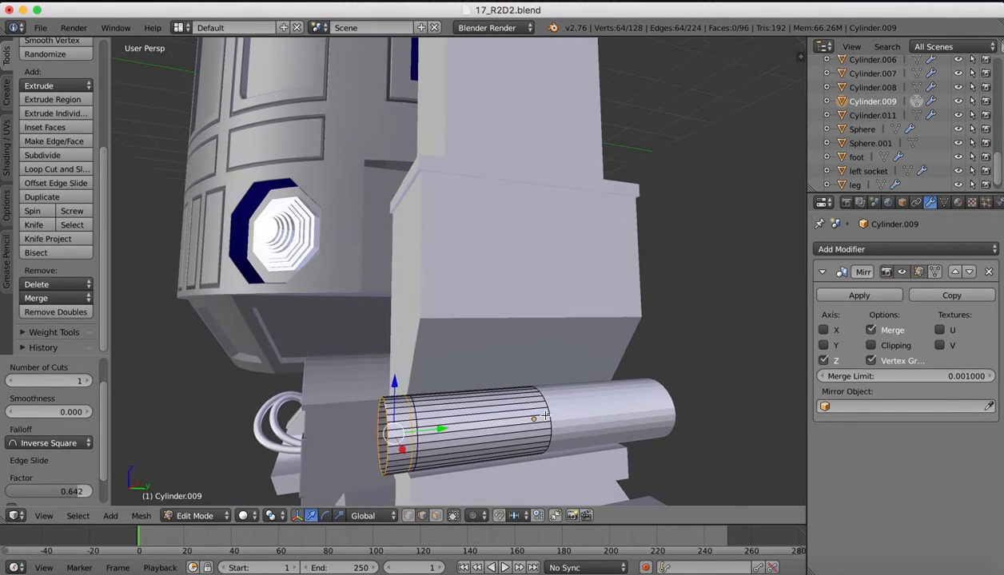
key(s)
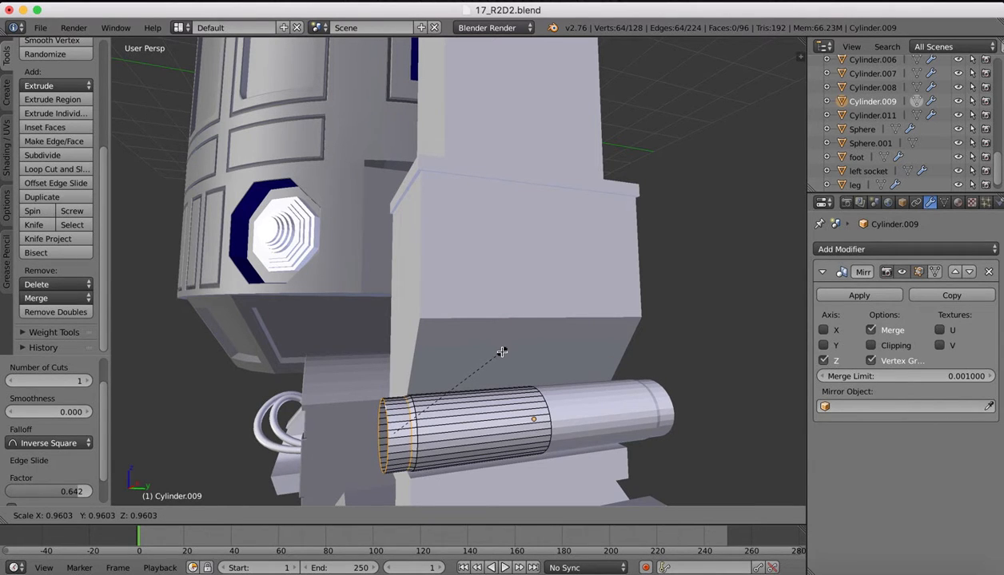
click(502, 352)
Select only the edge loop at the rod's open end and move it 0.087 along global Y to shorten the narrowed tip
right_click(385, 409)
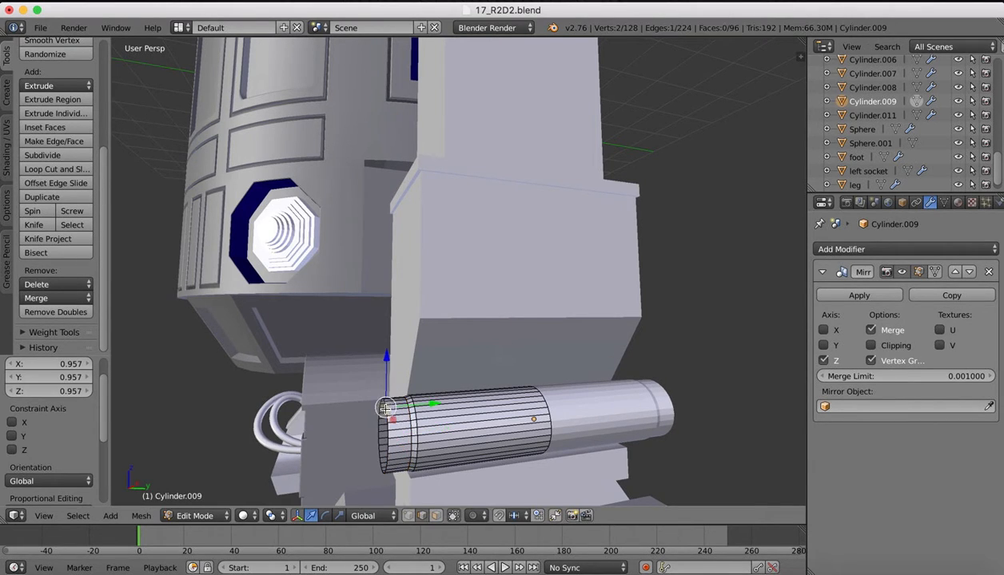
alt+right_click(397, 435)
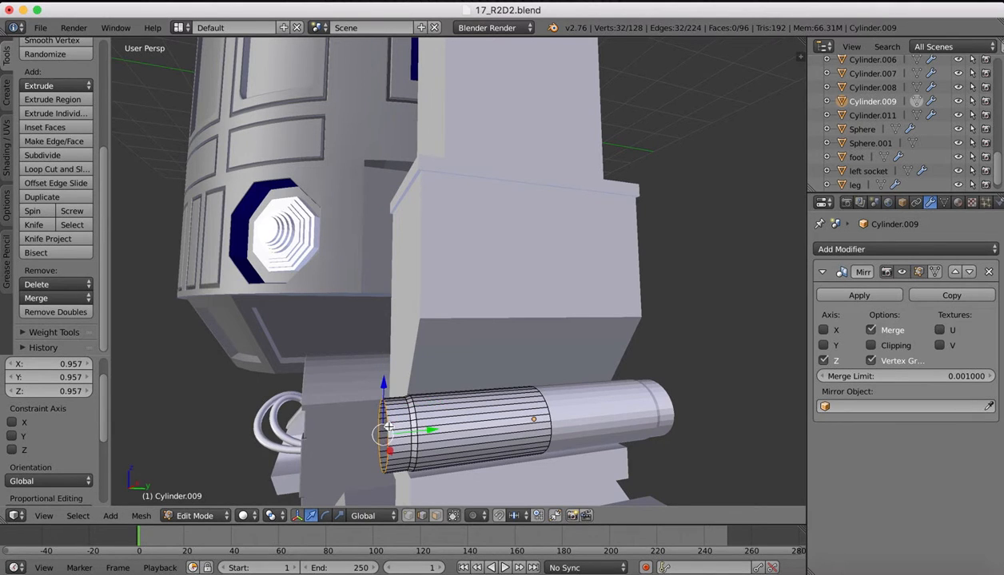
key(g)
key(y)
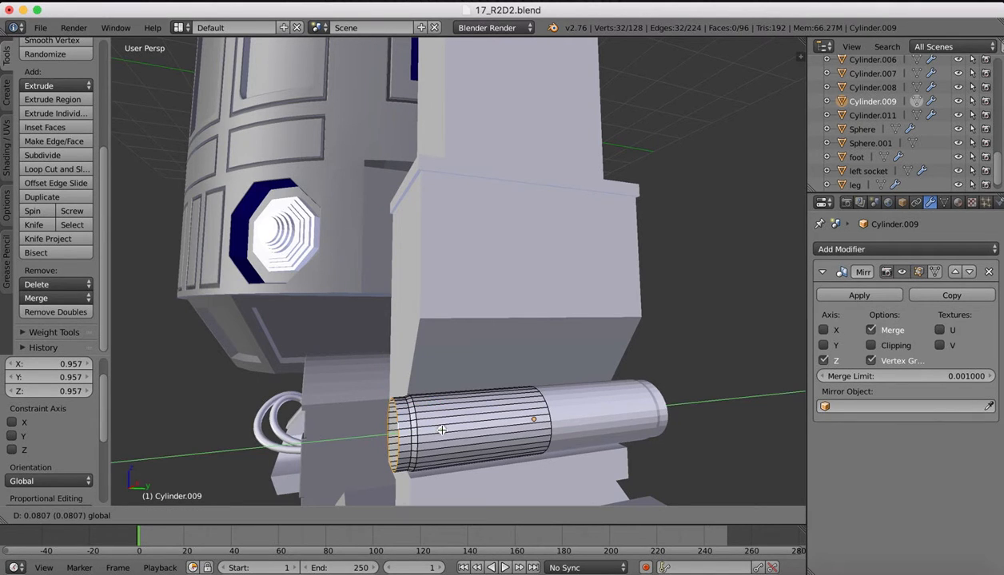
click(657, 421)
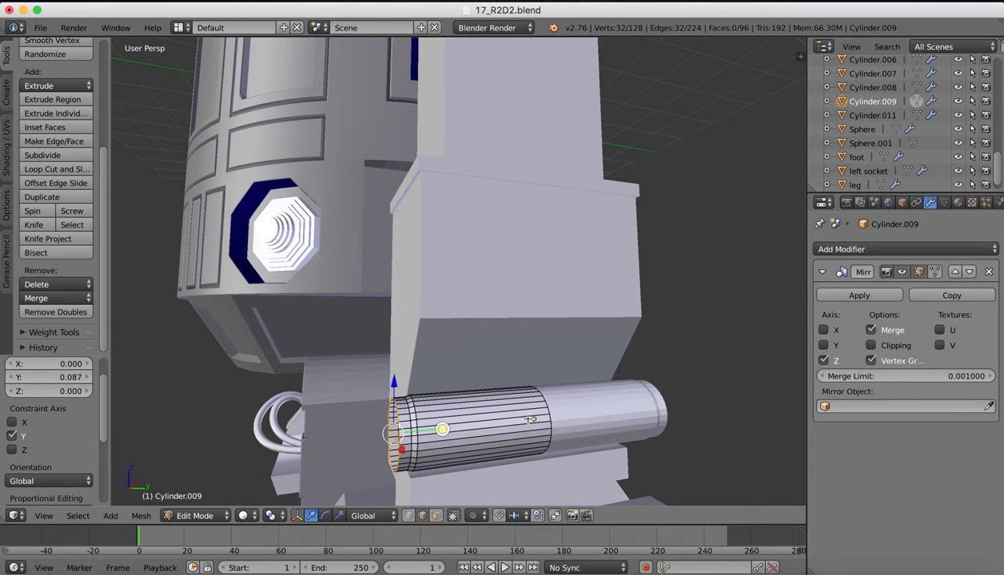
Extrude the open end's edge loop in place, scale it to 0.773 and move it -0.024 along Y
scroll(487, 378, left, 5)
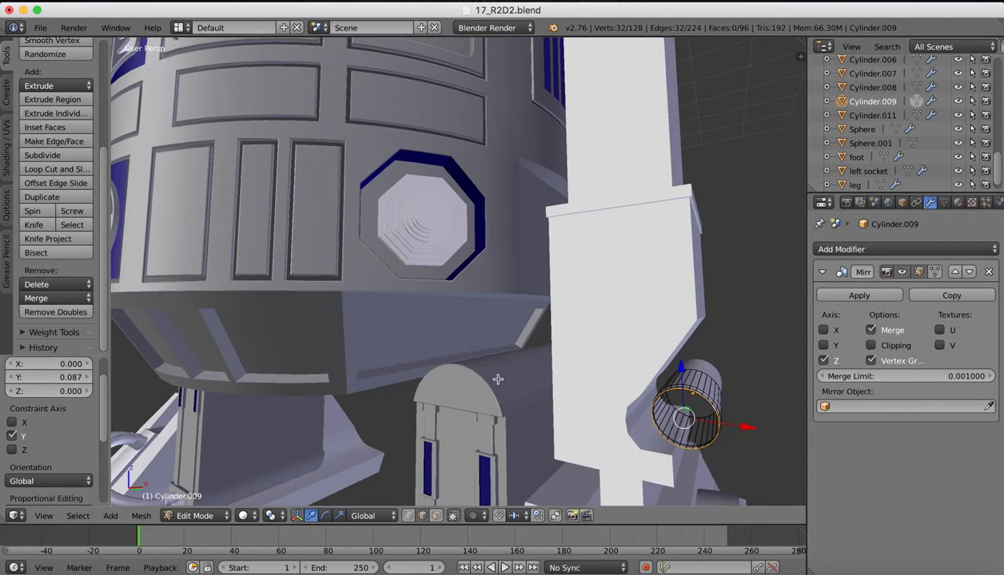
scroll(566, 434, right, 5)
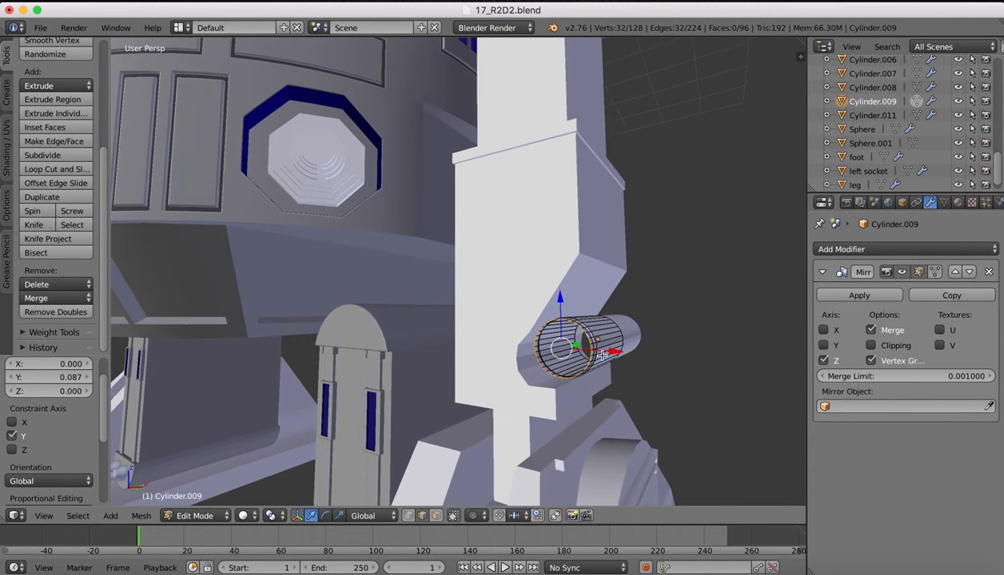
scroll(602, 355, up, 3)
scroll(601, 357, right, 6)
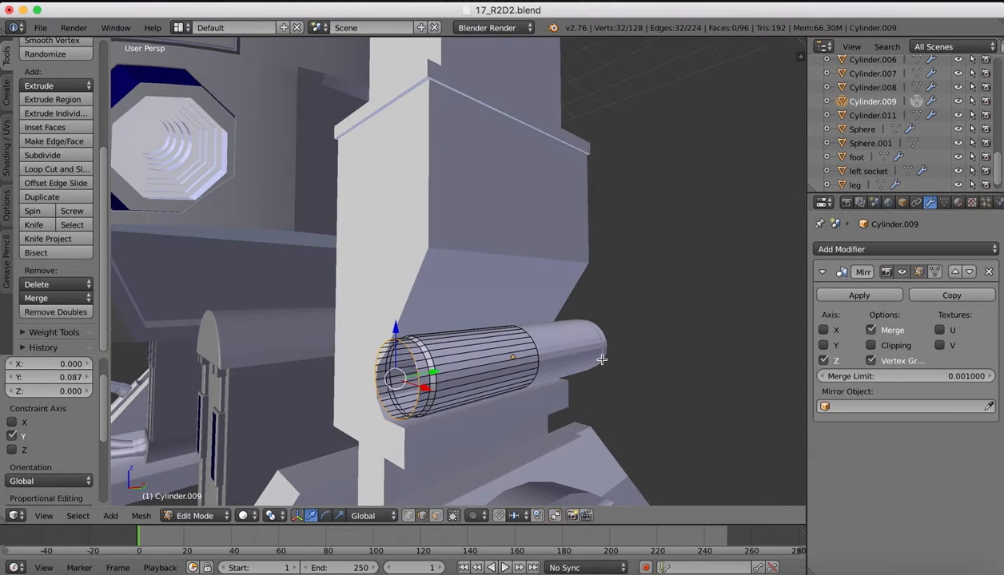
key(e)
right_click(602, 360)
key(s)
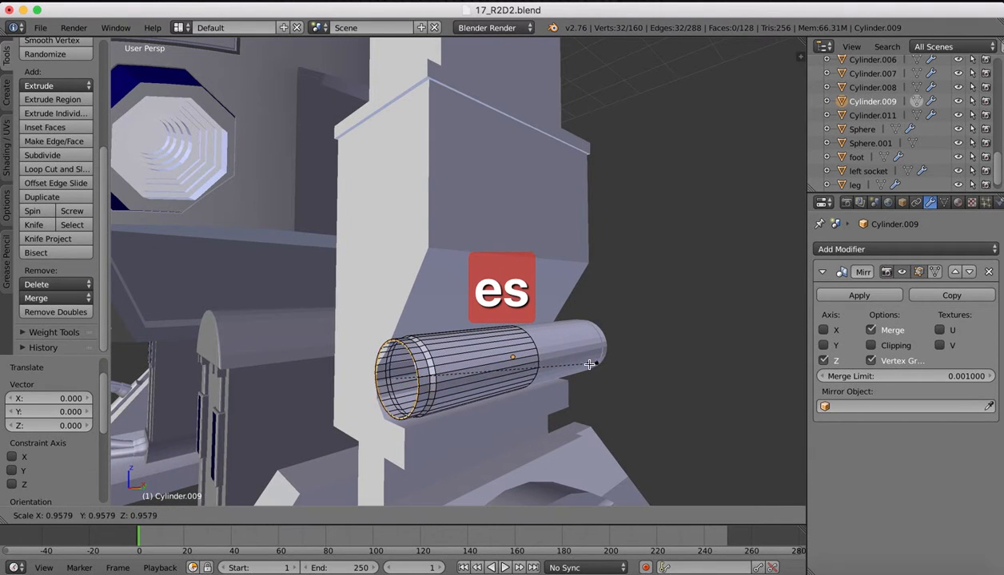
click(553, 376)
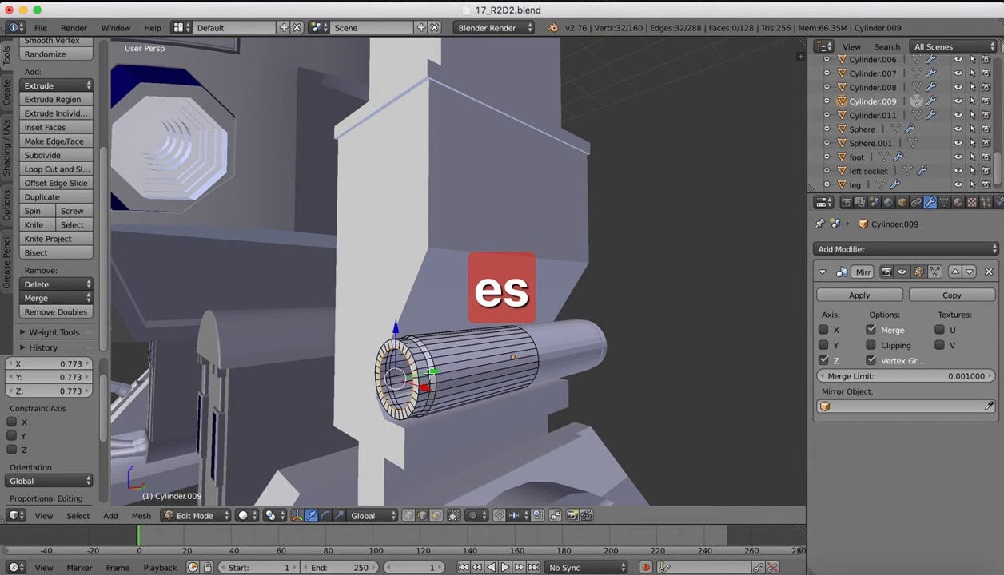
key(g)
key(y)
click(489, 280)
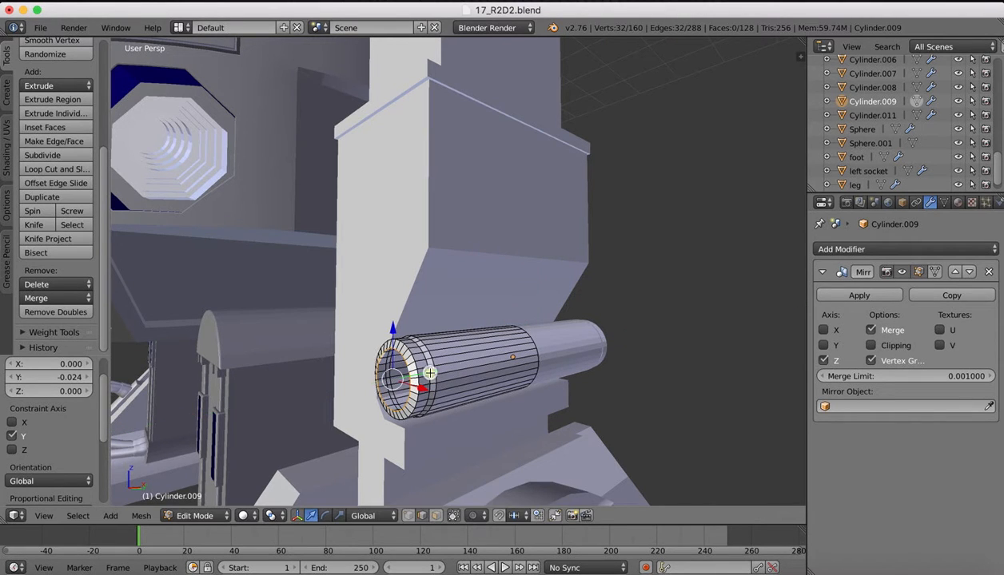
Extrude the inner edge loop again, scale it to 0.704 and move it about -0.01 along Y
key(e)
right_click(497, 278)
key(s)
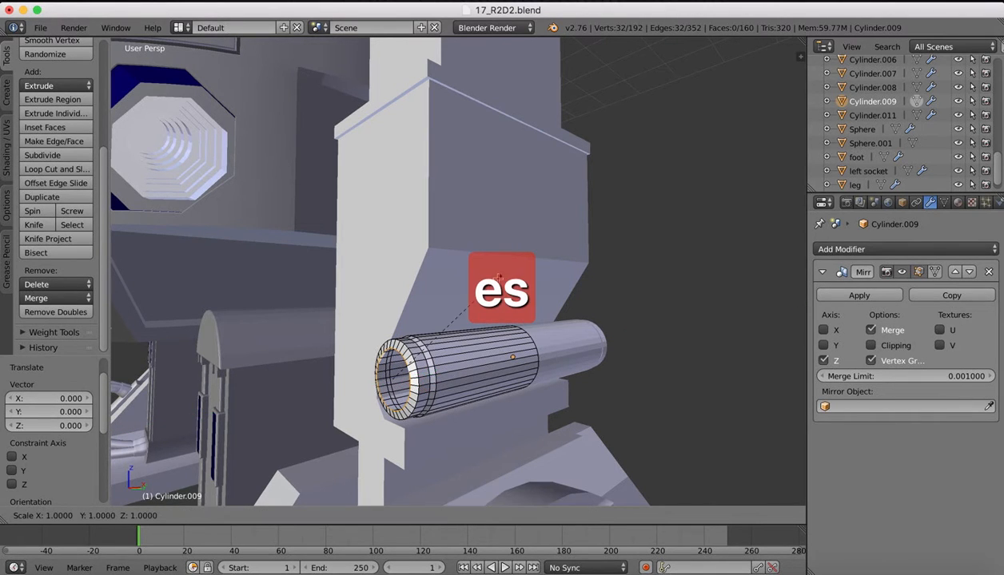
click(463, 297)
middle_drag(431, 361, 396, 378)
key(g)
key(y)
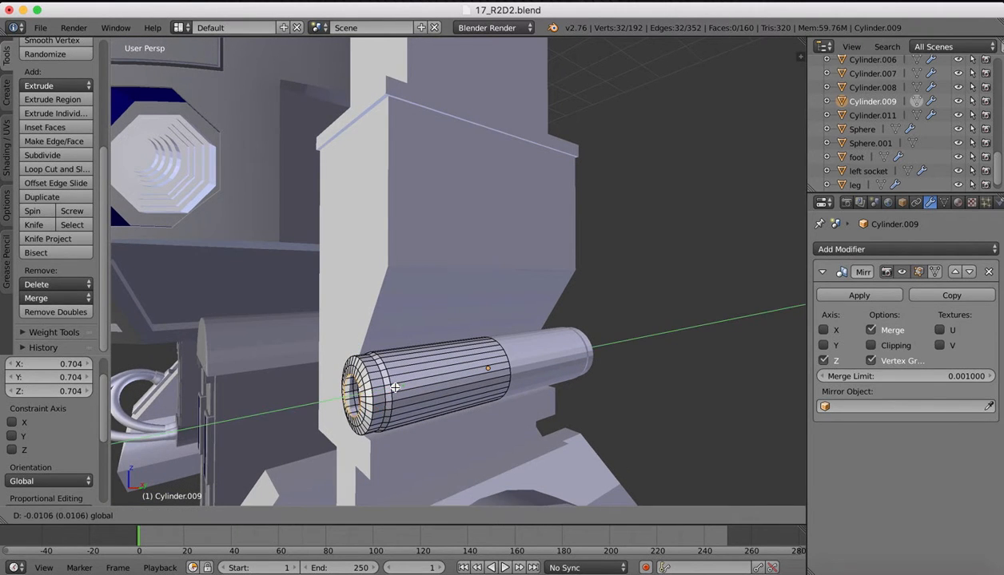
click(394, 388)
Extrude another ring inward on the rod's end, scale it to 0.524 and move it -0.032 along Y
key(e)
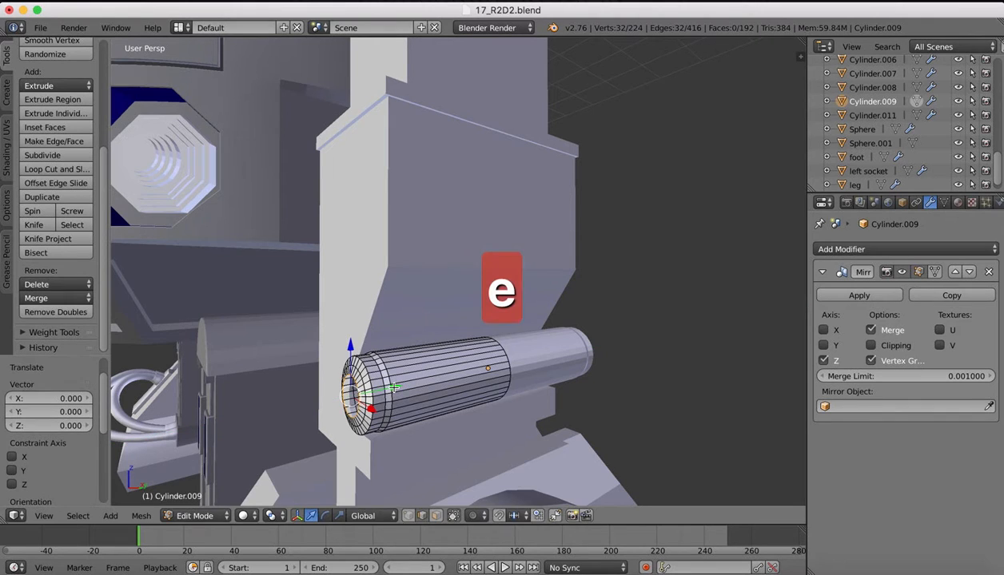
key(s)
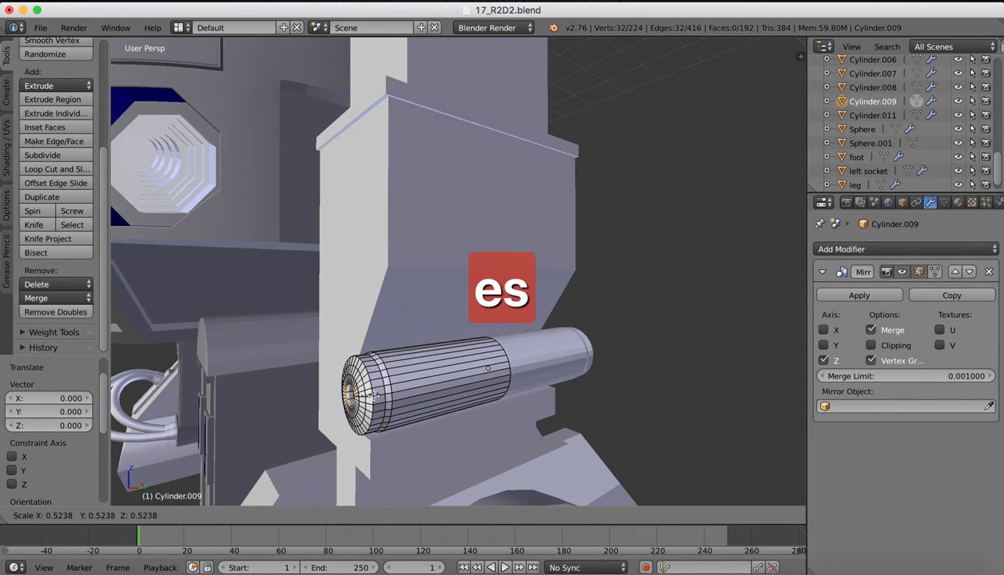
click(398, 388)
key(g)
key(y)
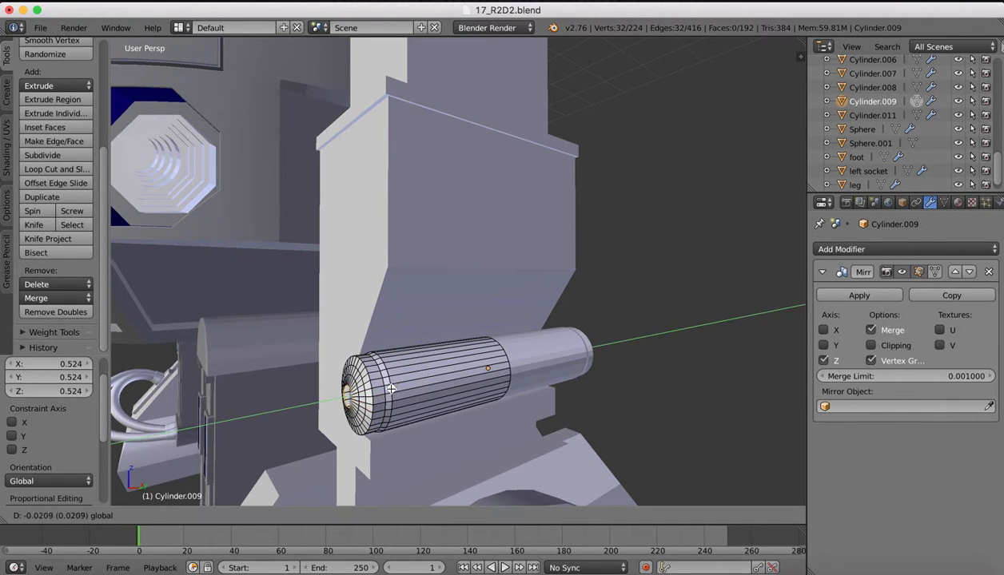
click(389, 389)
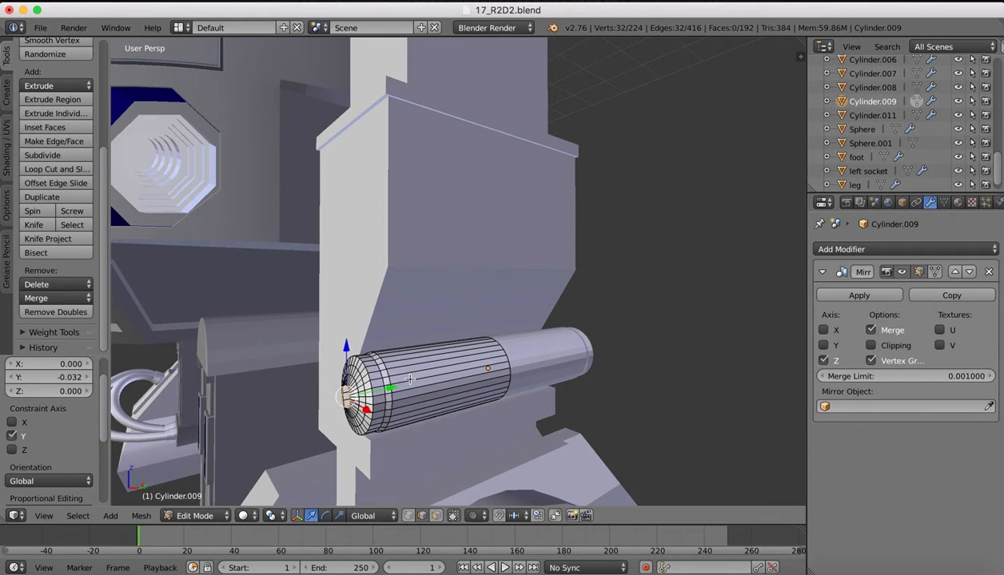
Extrude the innermost edge loop once more, scale it to 0.497 and move it about -0.021 along Y
scroll(409, 379, left, 3)
key(e)
key(s)
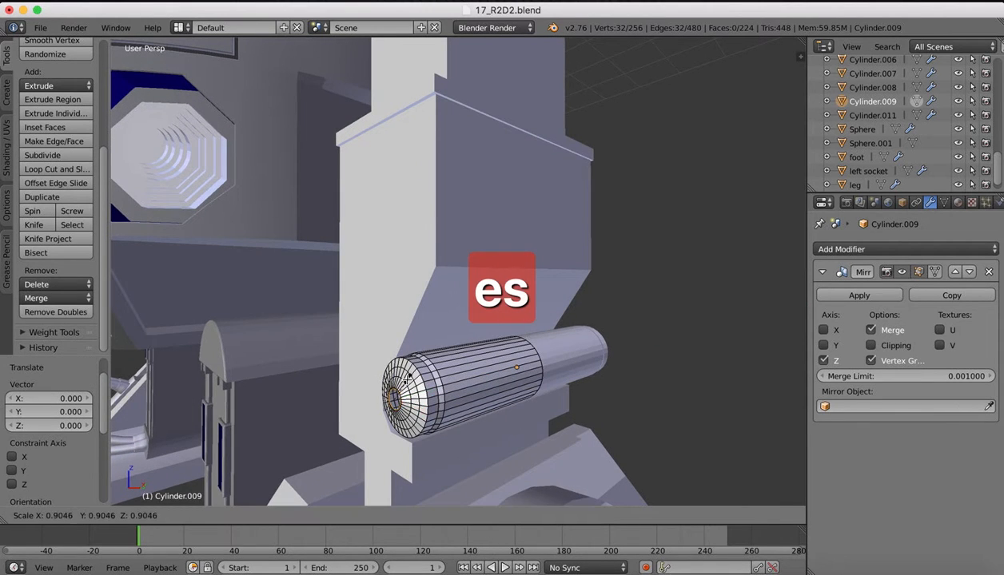
click(396, 388)
scroll(400, 392, left, 3)
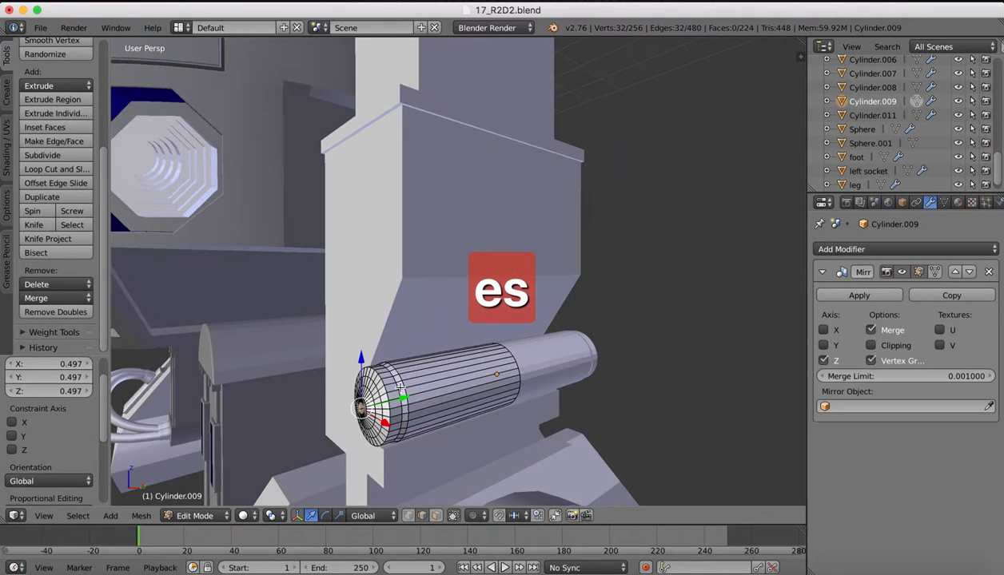
key(g)
key(y)
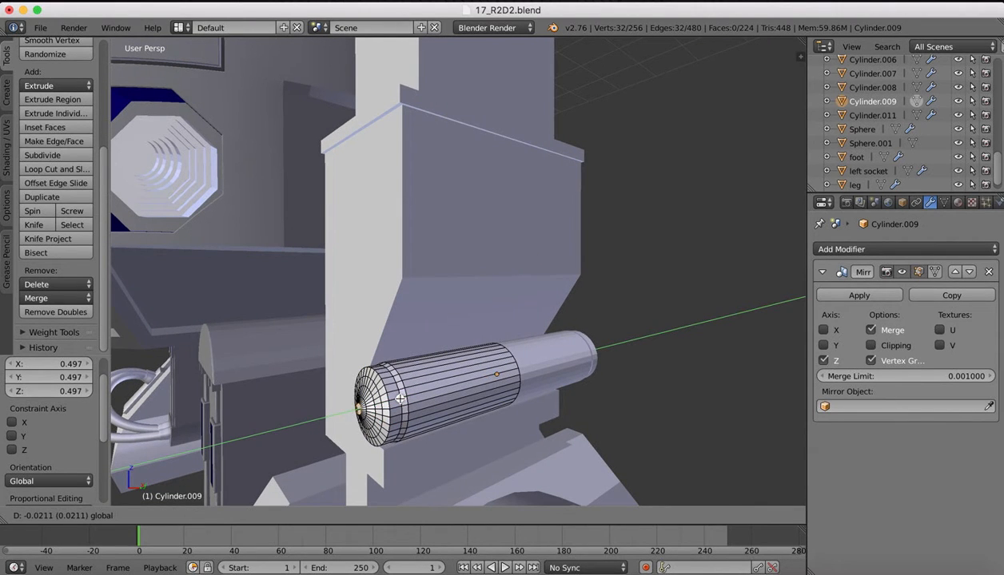
click(400, 398)
Fill the remaining hole at the tip of the rod's end with a face and return to Object Mode
key(f)
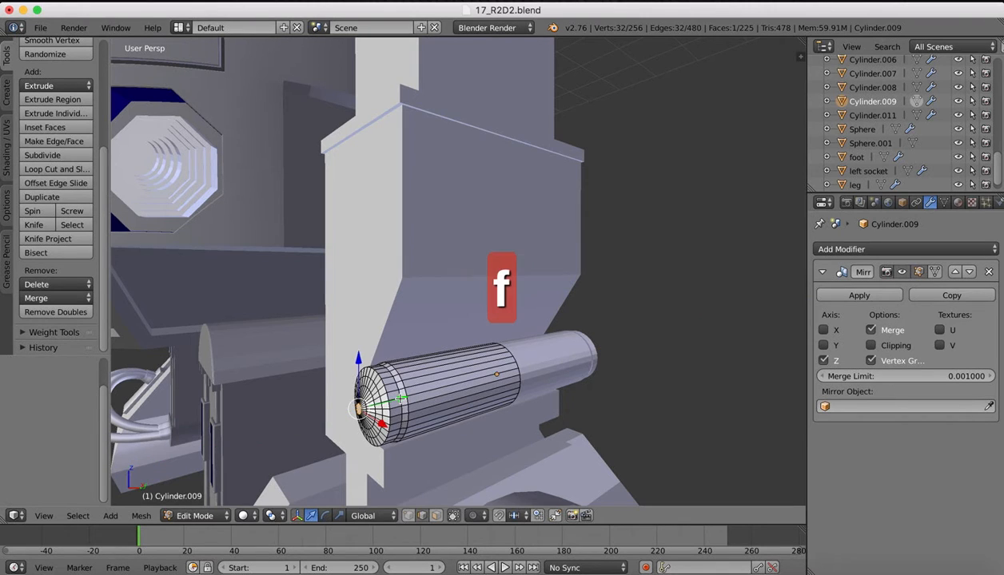
scroll(377, 280, right, 3)
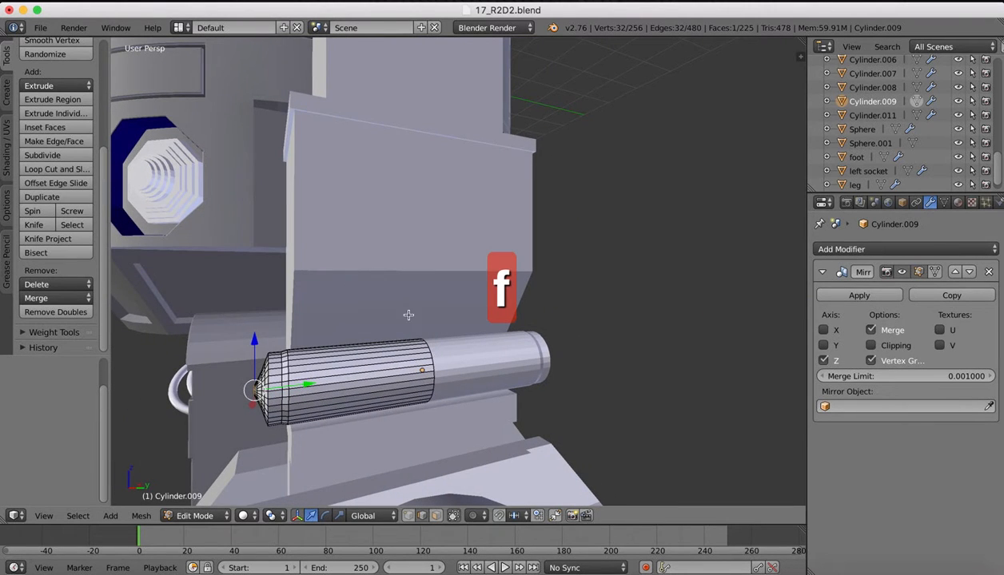
key(Tab)
scroll(461, 229, left, 5)
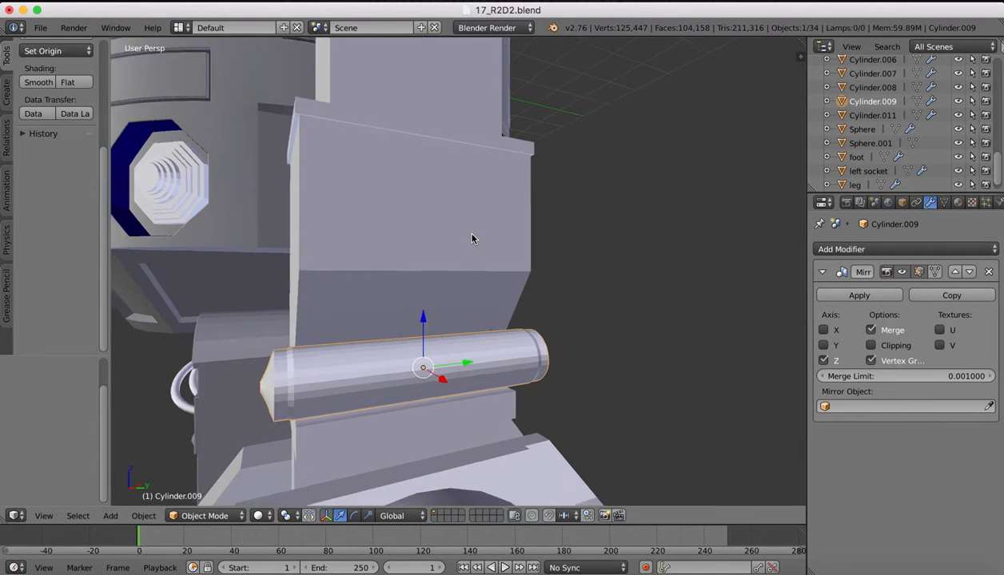
Apply the Mirror modifier on the ankle rod
scroll(472, 238, left, 5)
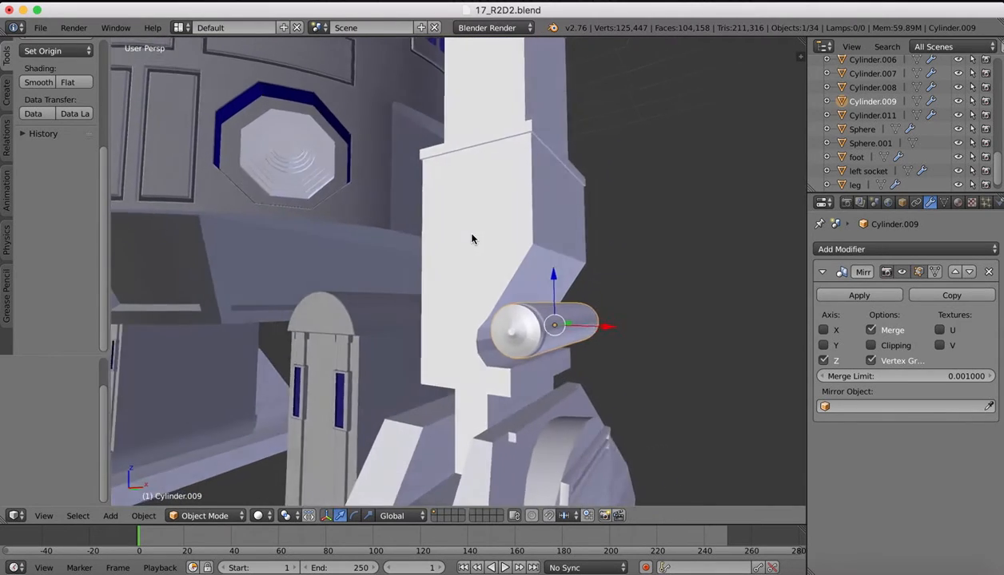
scroll(472, 238, left, 5)
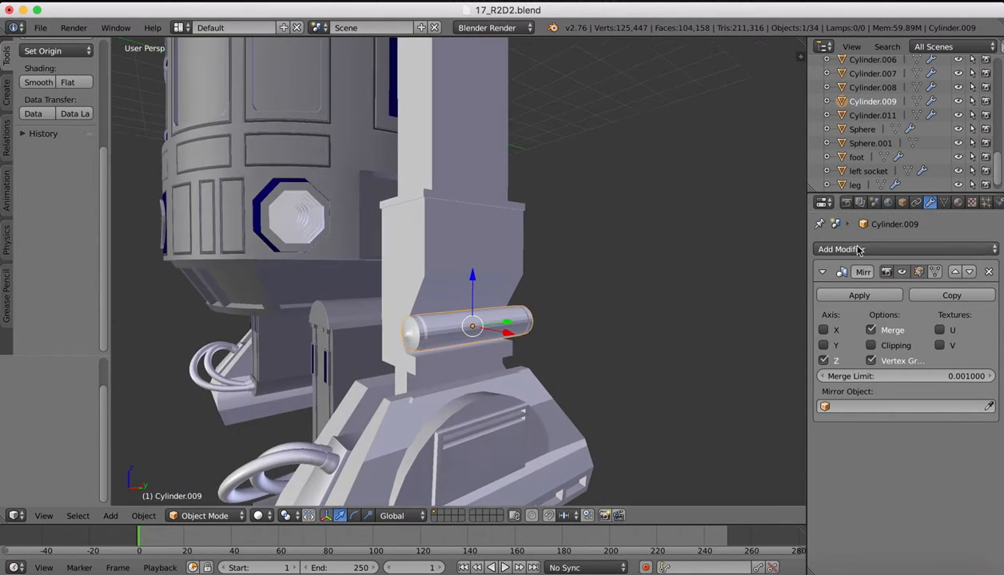
click(855, 297)
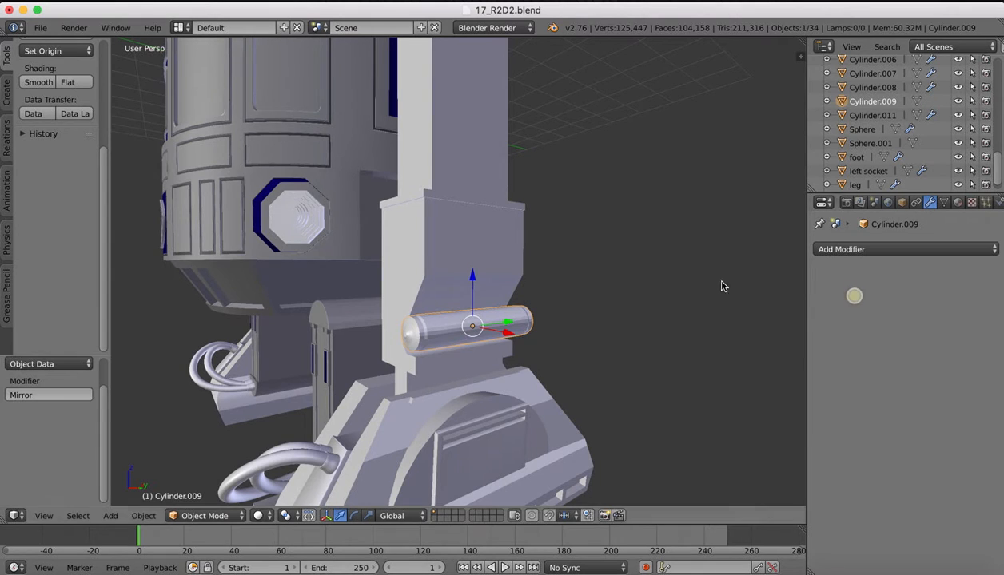
Add an Edge Split modifier and a Subdivision Surface modifier to the ankle rod
click(863, 249)
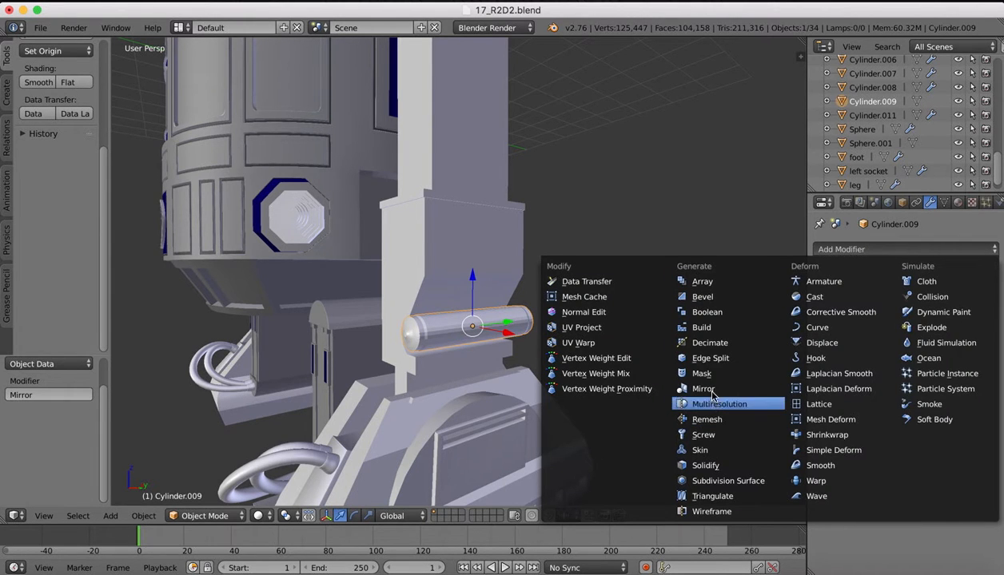
click(703, 357)
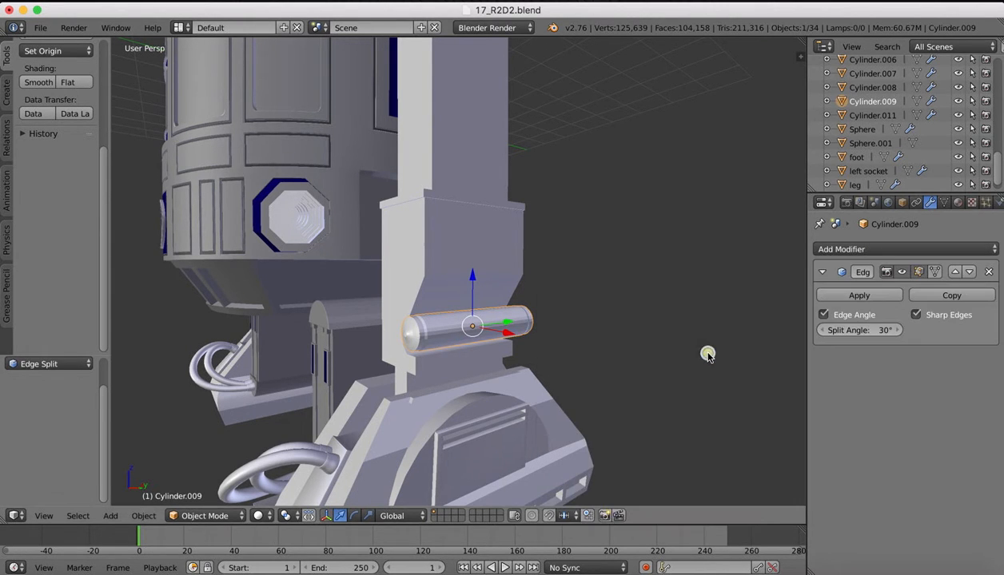
click(875, 248)
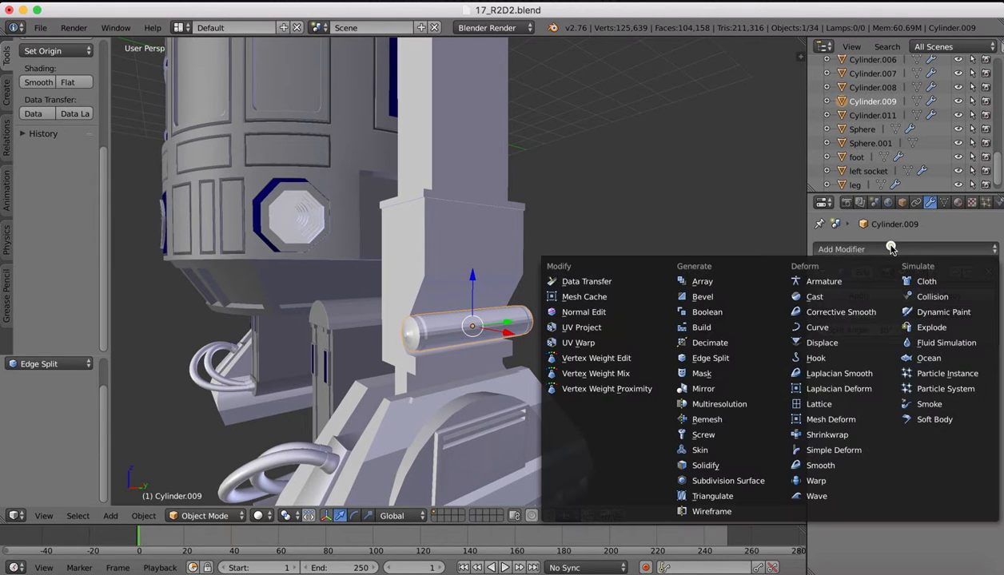
click(708, 480)
Shade the ankle rod smooth and set its Subdivision Surface view level to 2
scroll(12, 64, up, 5)
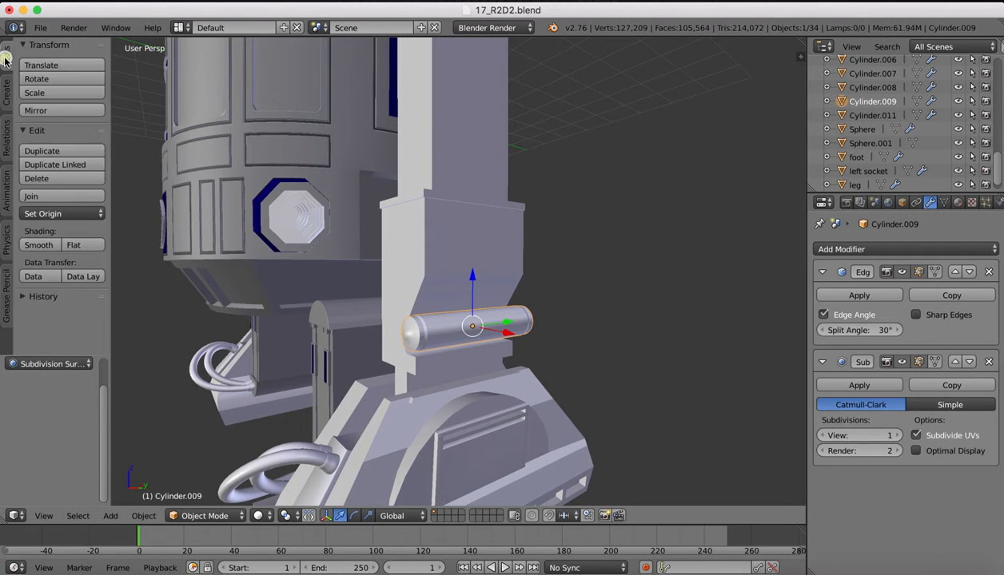
middle_drag(392, 296, 314, 321)
scroll(314, 318, up, 4)
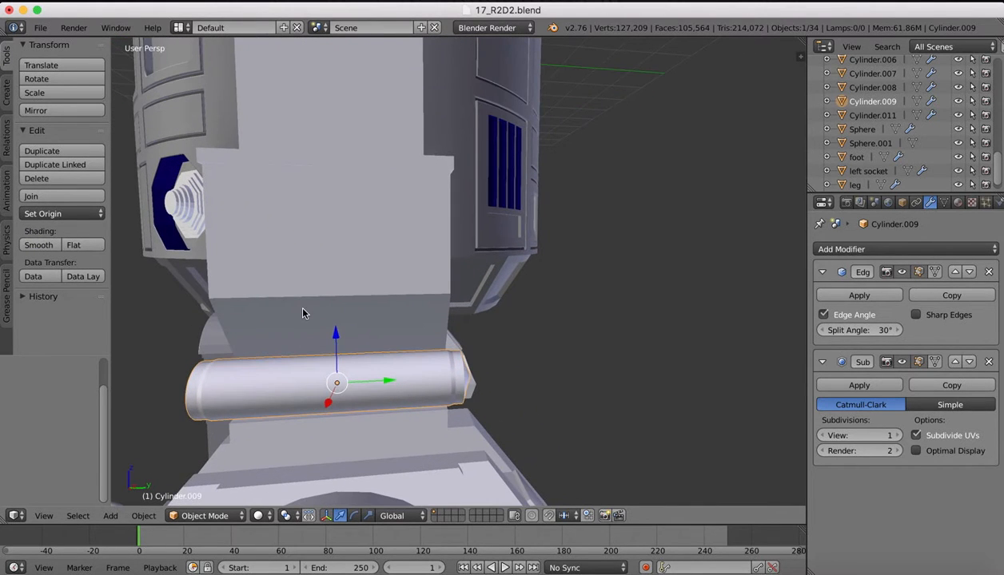
scroll(302, 313, up, 1)
scroll(223, 370, left, 10)
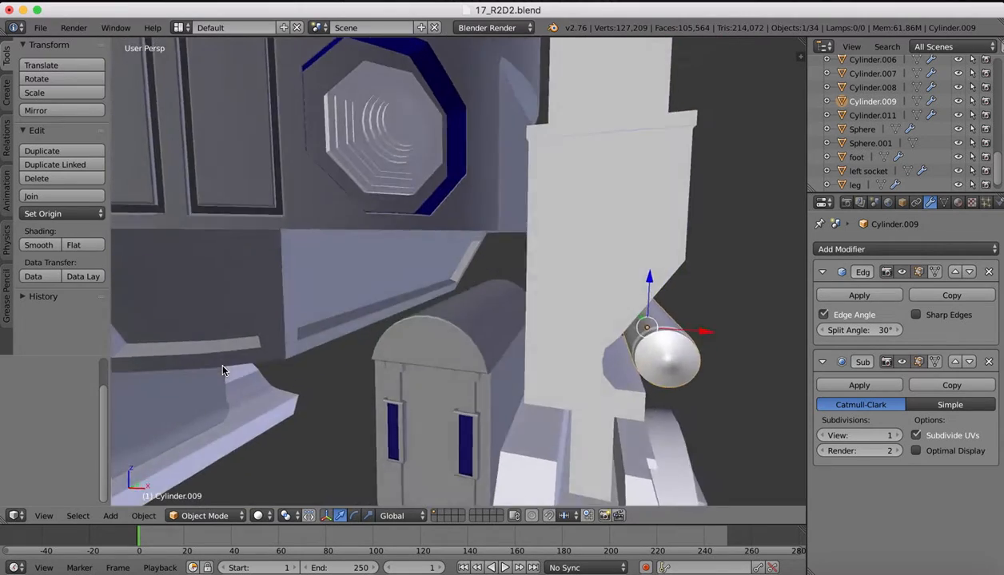
scroll(223, 370, left, 15)
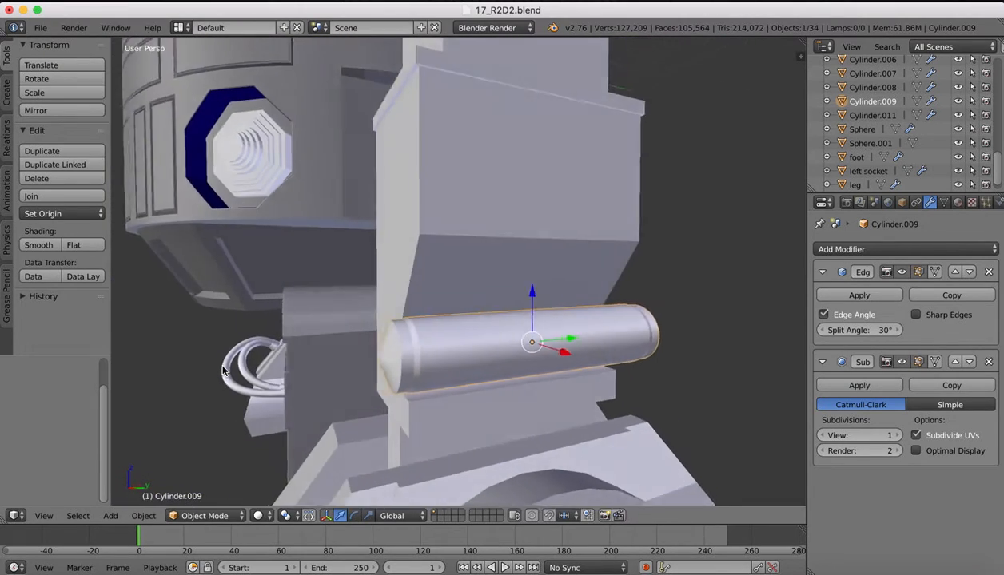
scroll(223, 366, left, 4)
scroll(721, 379, left, 10)
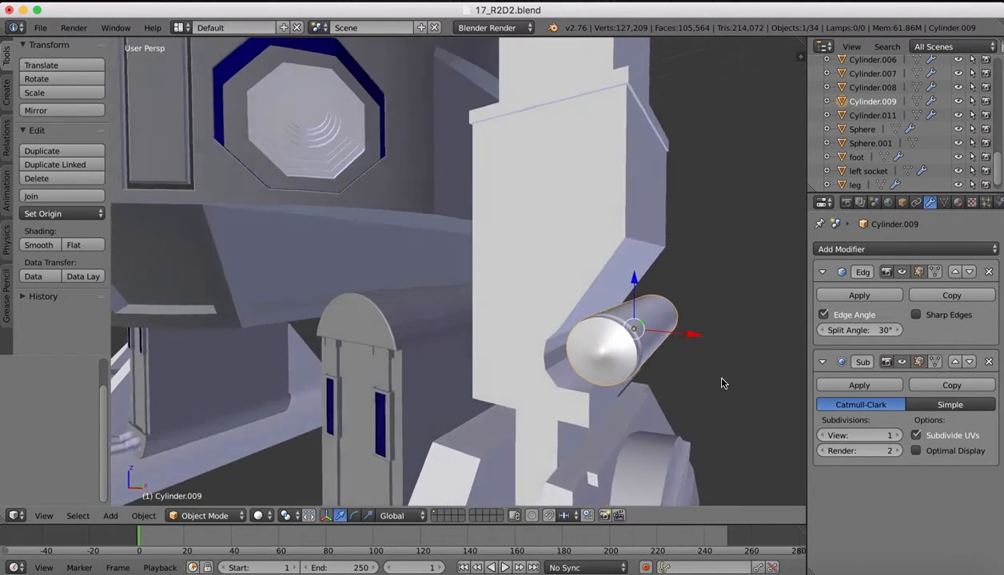
scroll(722, 384, left, 3)
click(895, 435)
scroll(703, 290, left, 2)
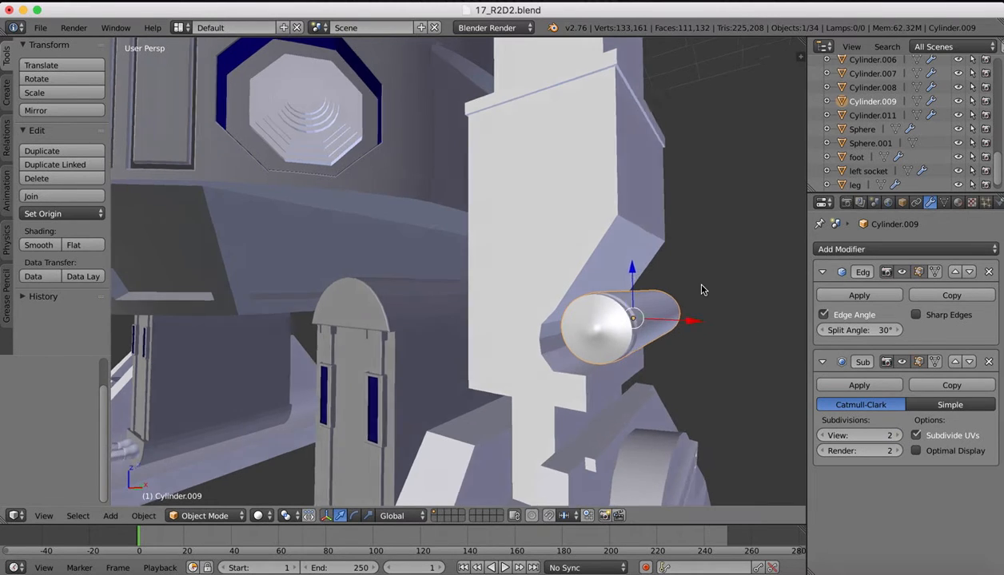
Lower the Edge Split modifier's split angle to 26.2° on the ankle rod
scroll(702, 290, left, 8)
mouse_move(858, 330)
mouse_down()
mouse_move(844, 330)
mouse_move(860, 330)
mouse_up()
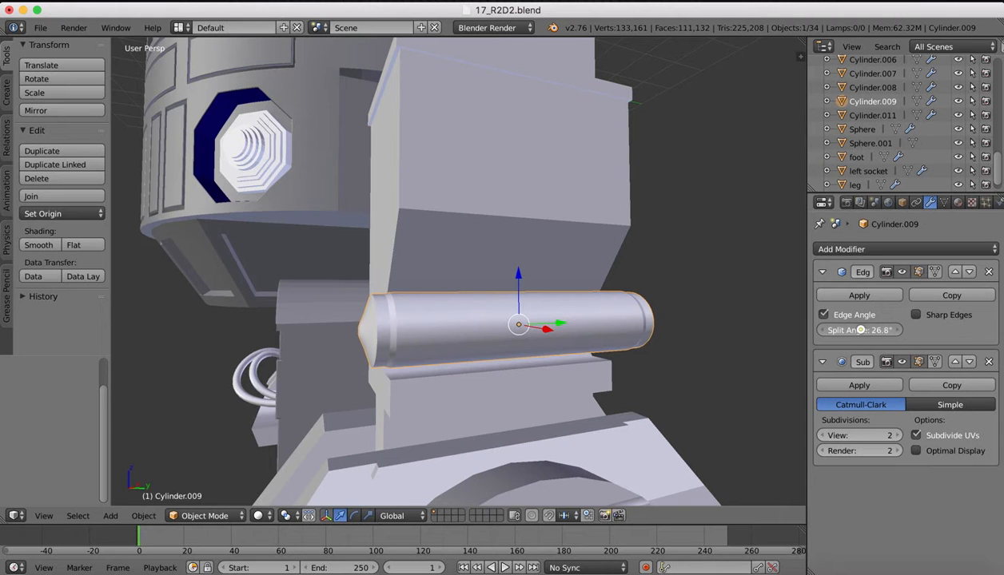
scroll(450, 282, left, 5)
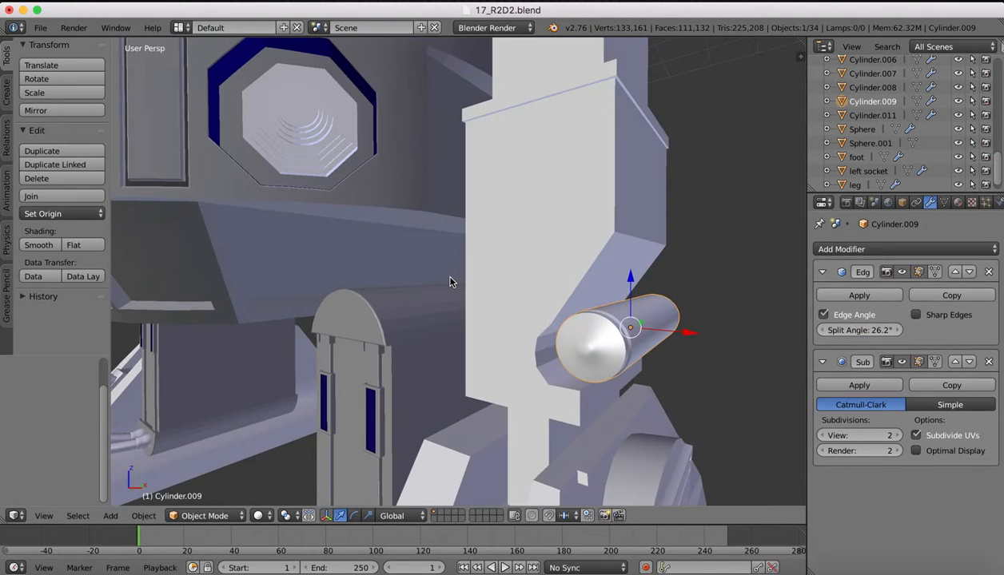
Compare the rod at the ankle with the R2-D2 reference render in Preview and return to Blender
scroll(450, 282, down, 2)
scroll(450, 282, down, 2)
scroll(450, 282, right, 5)
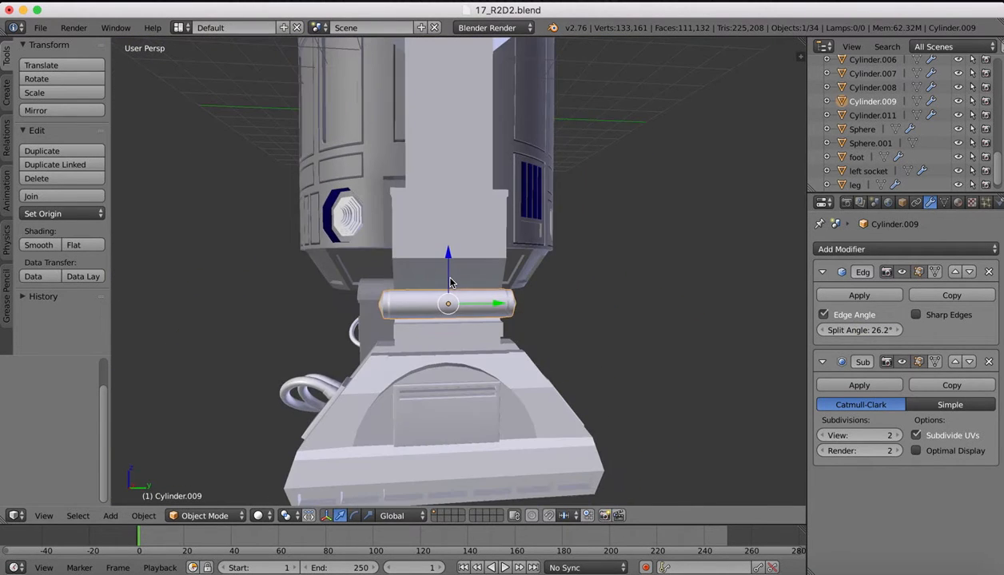
scroll(450, 282, down, 3)
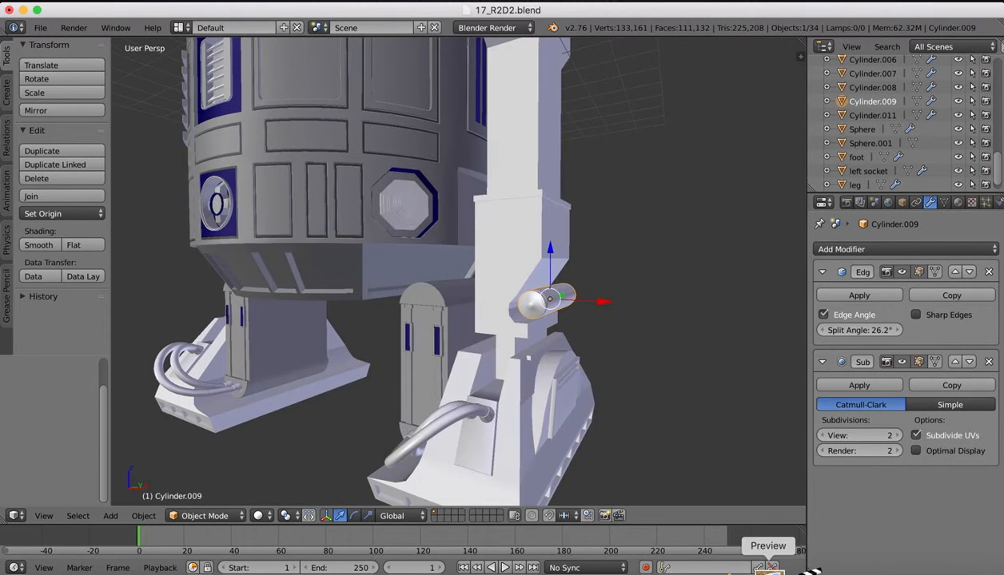
click(765, 569)
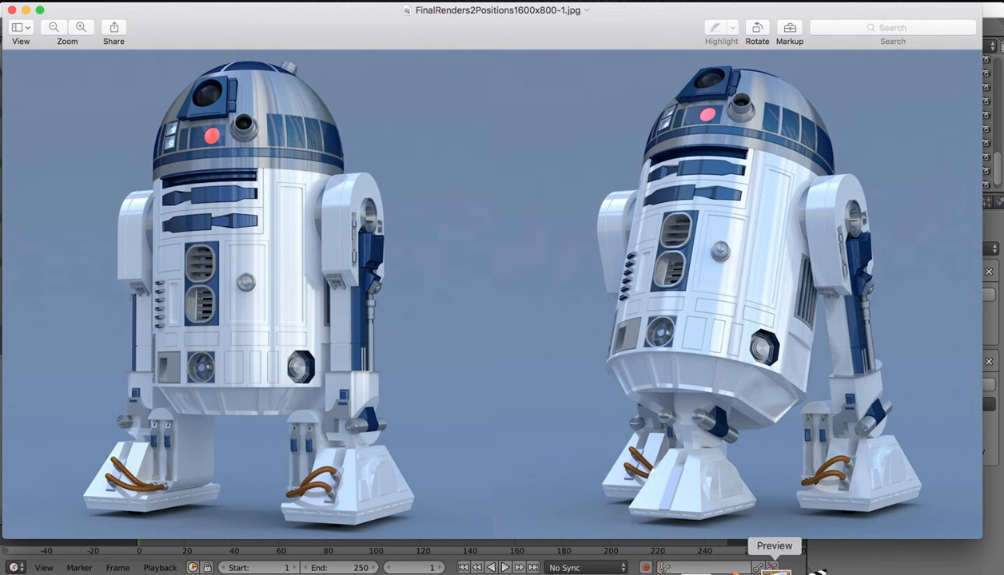
click(742, 569)
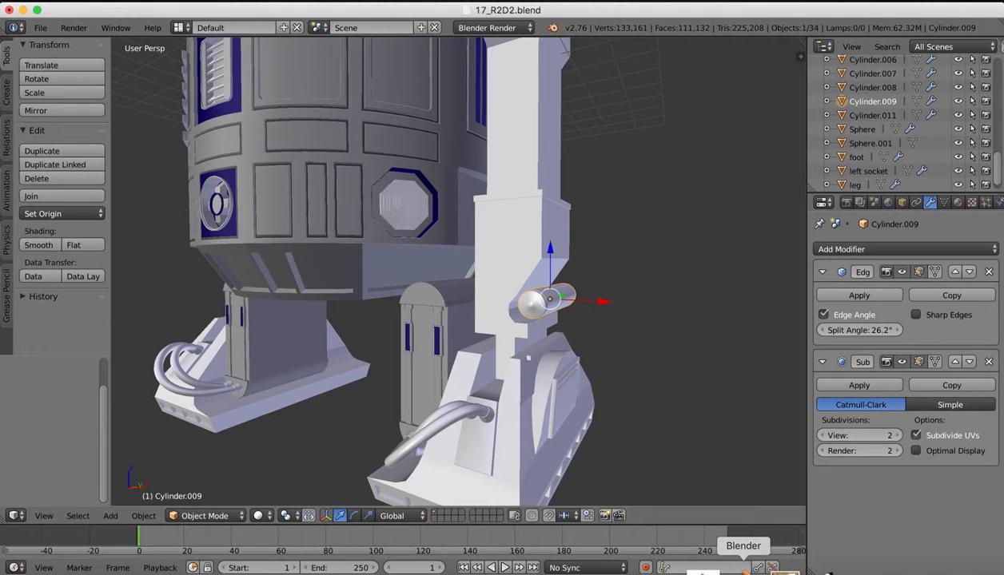
right_click(522, 225)
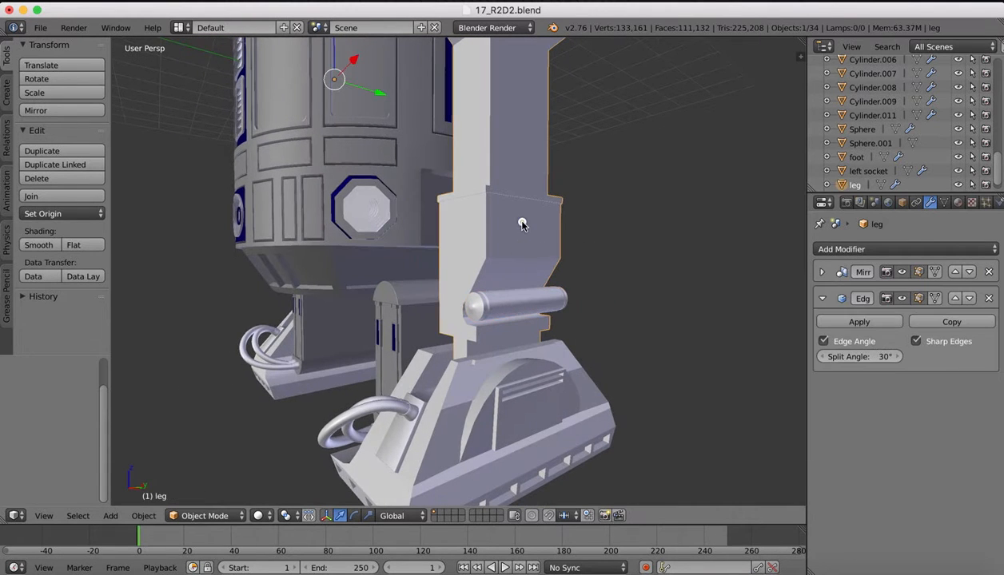
key(Tab)
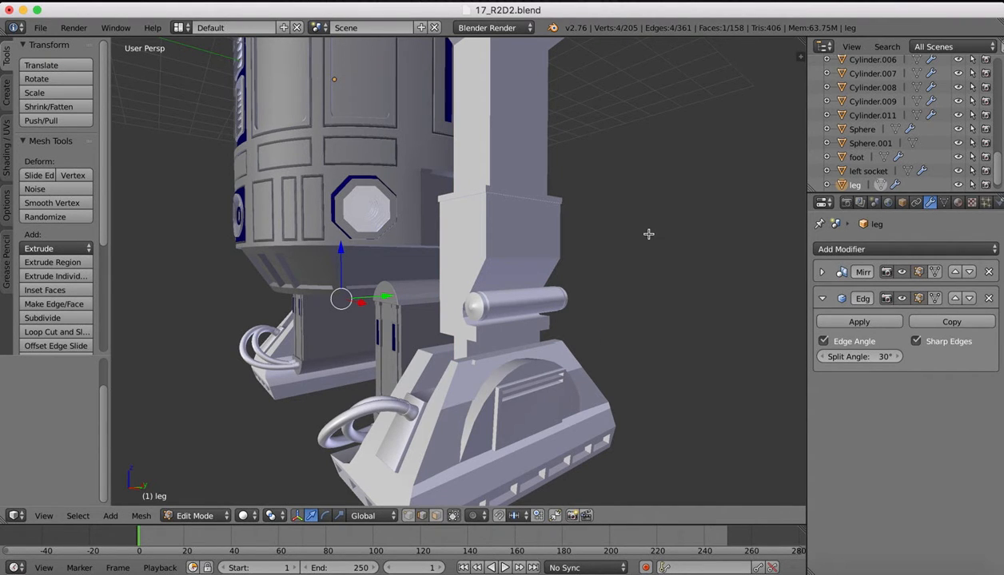
key(Tab)
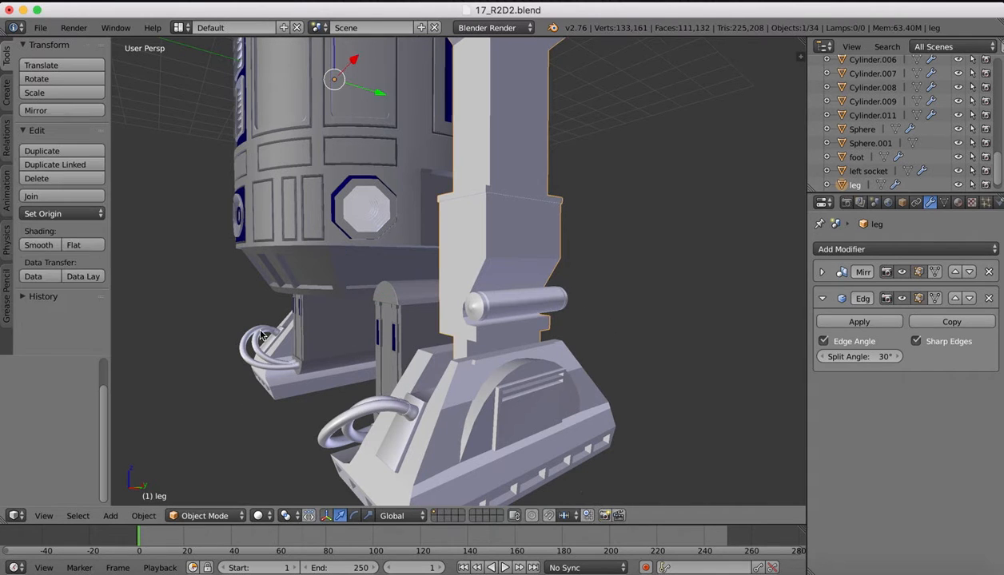
Add a Mirror modifier on the X axis to the ankle rod, using Body as the mirror object
right_click(510, 307)
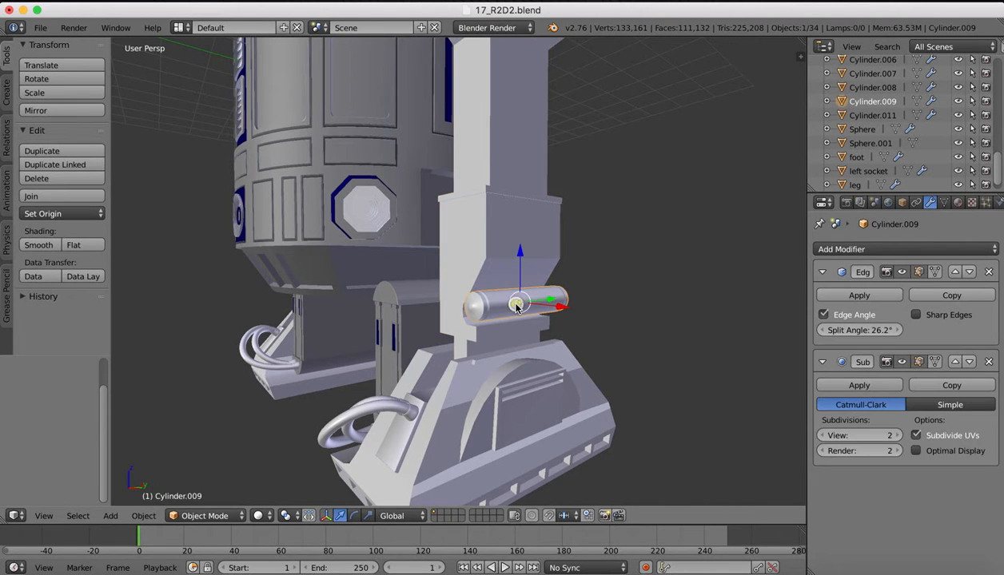
click(900, 251)
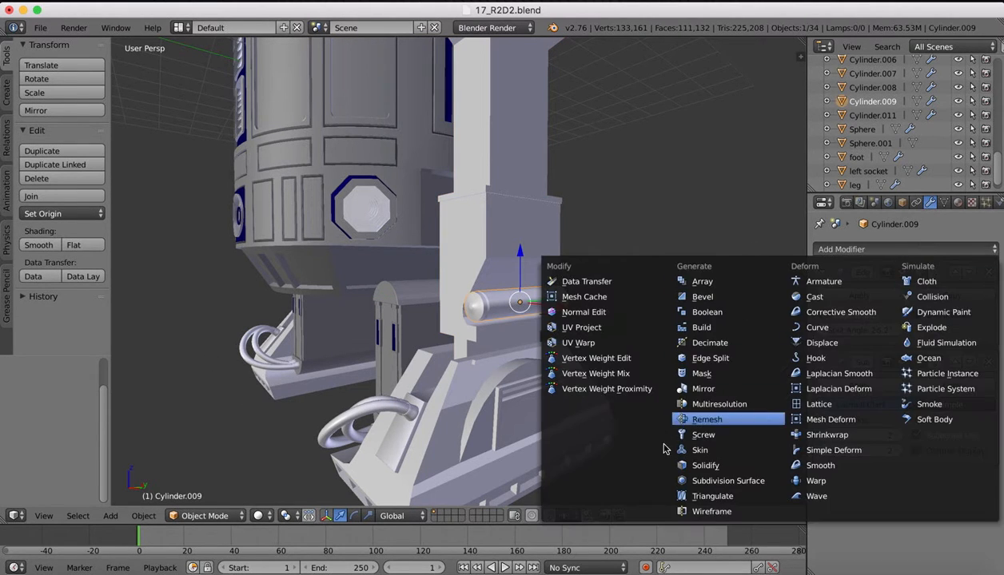
click(718, 389)
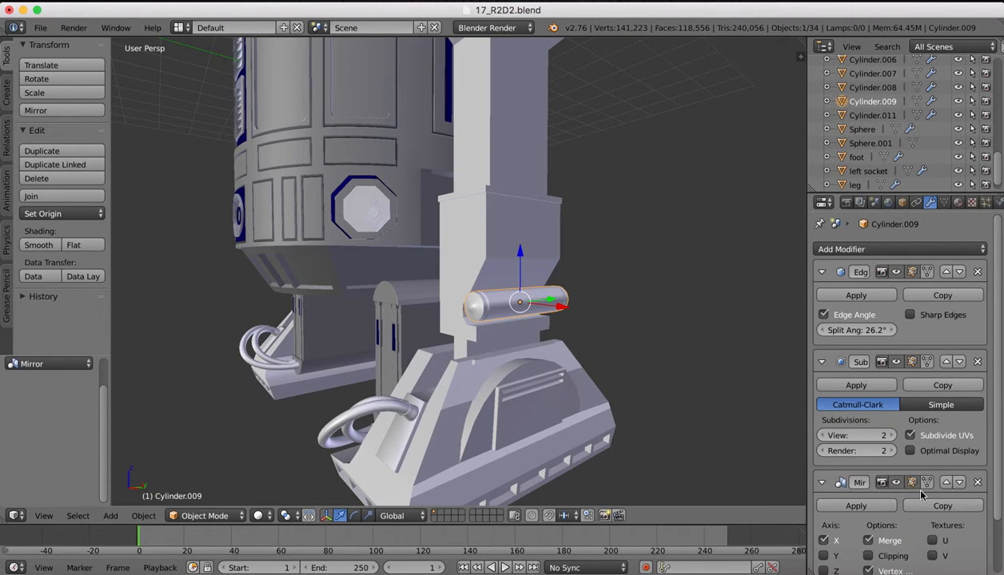
scroll(921, 495, down, 2)
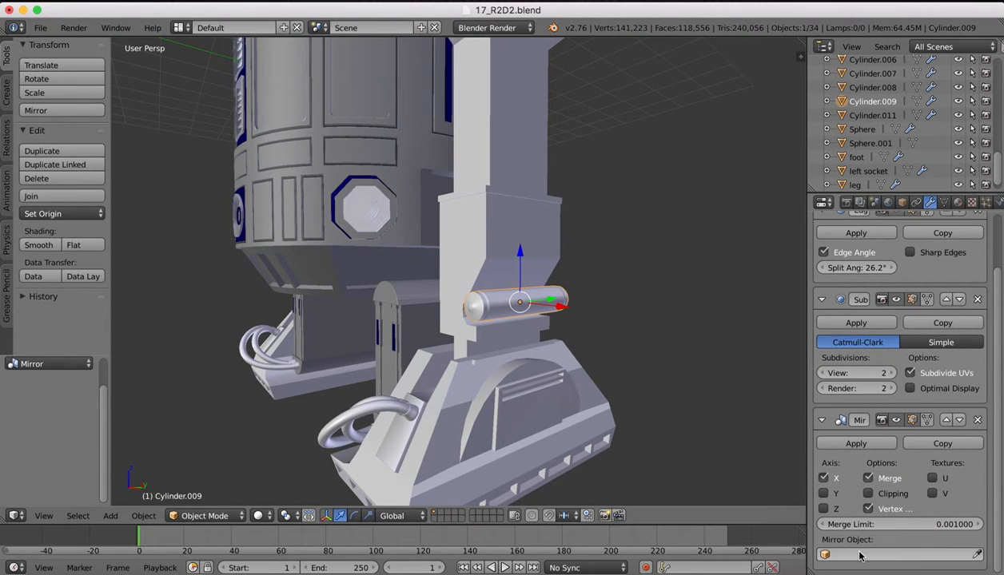
click(977, 554)
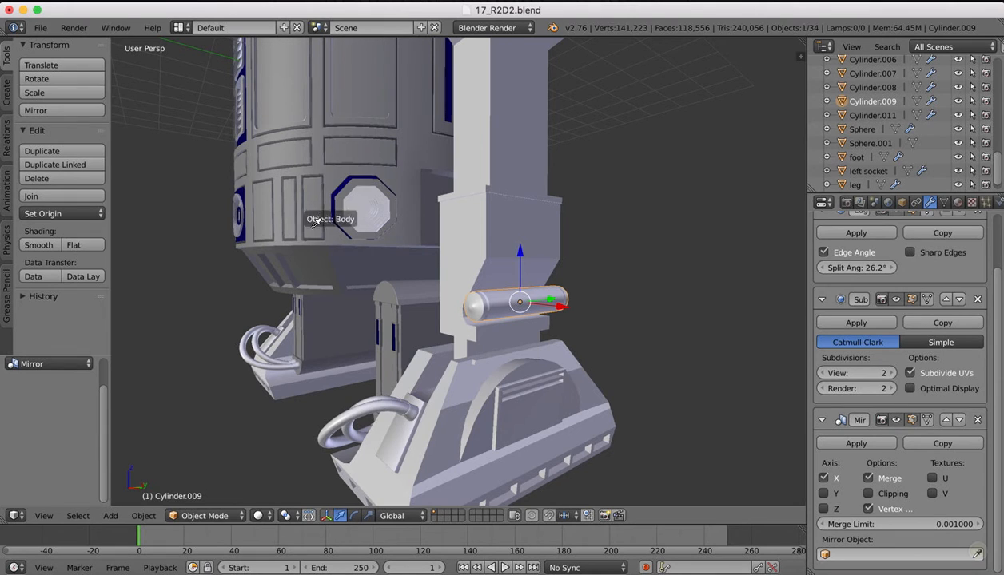
click(314, 124)
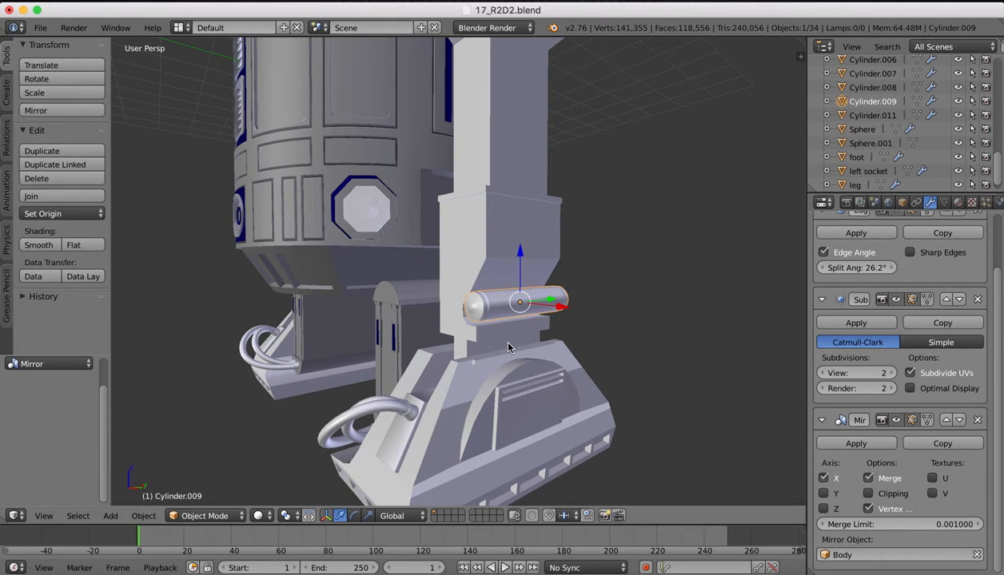
scroll(508, 347, left, 5)
scroll(495, 370, down, 2)
scroll(496, 370, left, 8)
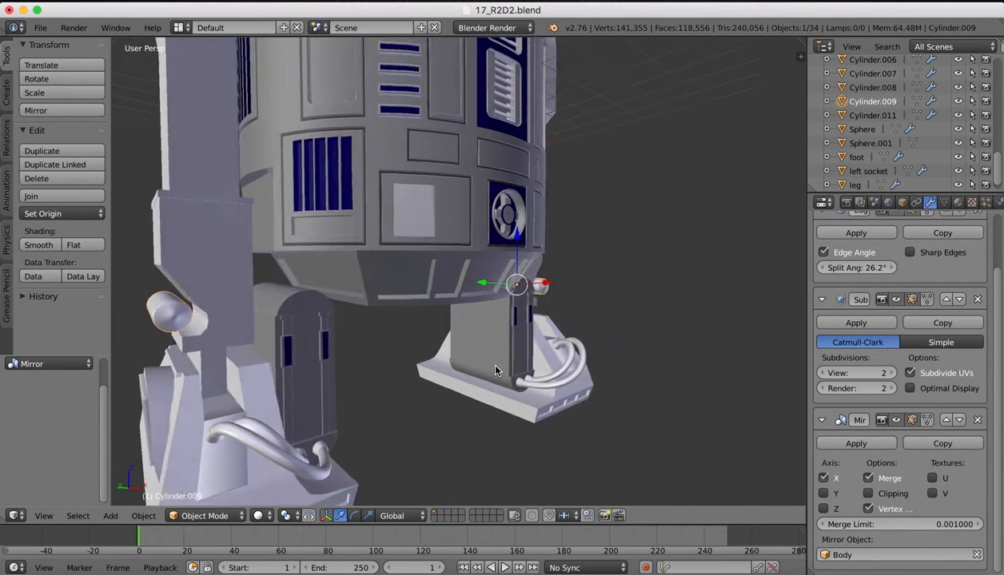
scroll(496, 370, left, 3)
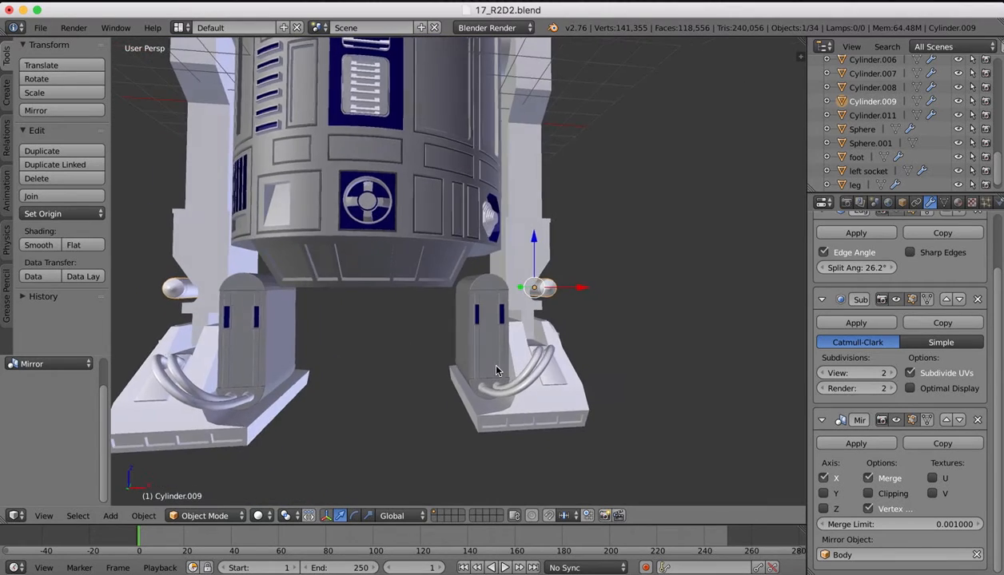
Open the leg mesh in Edit Mode and show its ankle area in the left orthographic view
scroll(495, 370, right, 3)
scroll(496, 370, left, 8)
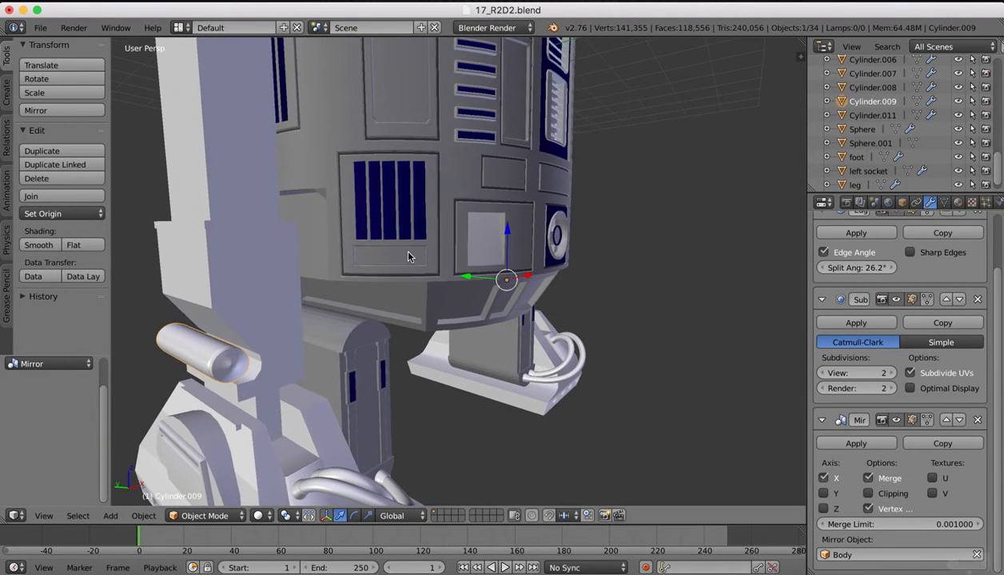
right_click(239, 245)
key(Tab)
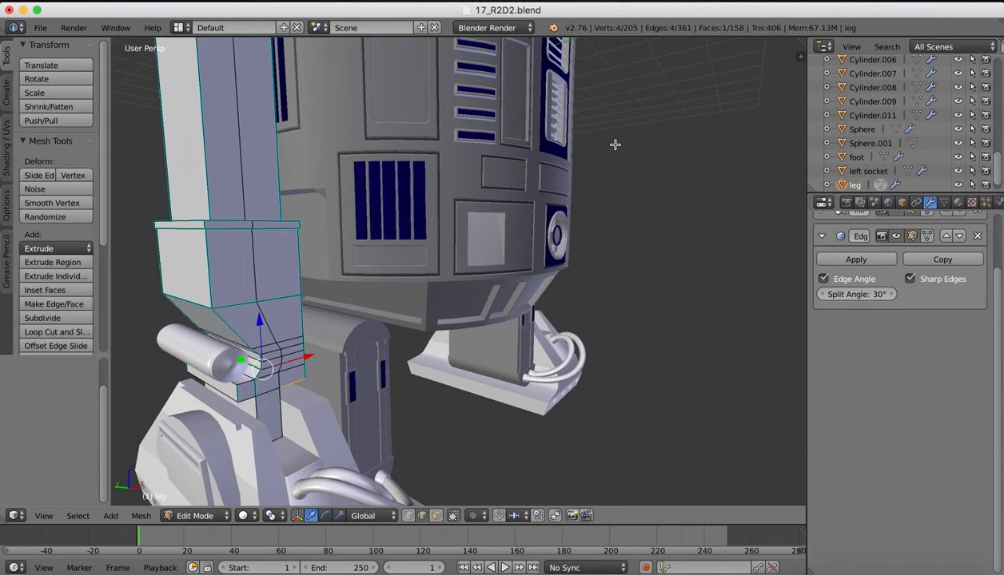
scroll(615, 145, down, 2)
ctrl+scroll(614, 145, down, 4)
scroll(615, 145, left, 6)
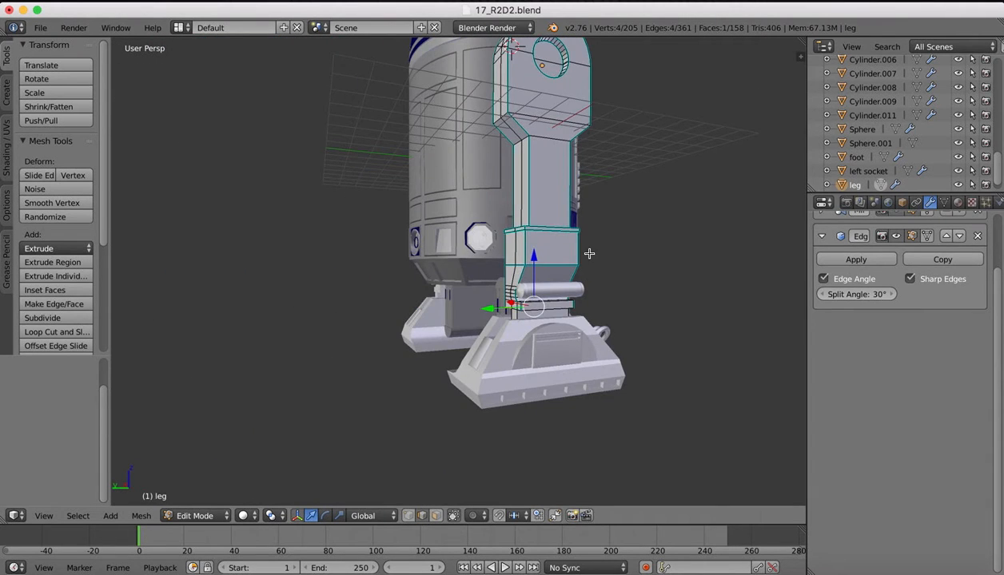
scroll(589, 253, up, 3)
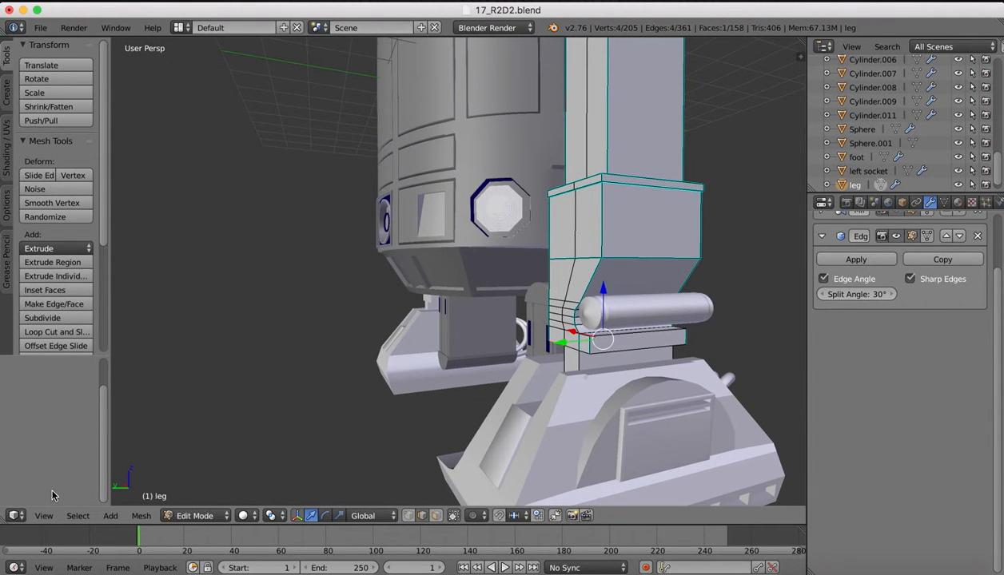
click(44, 515)
click(70, 382)
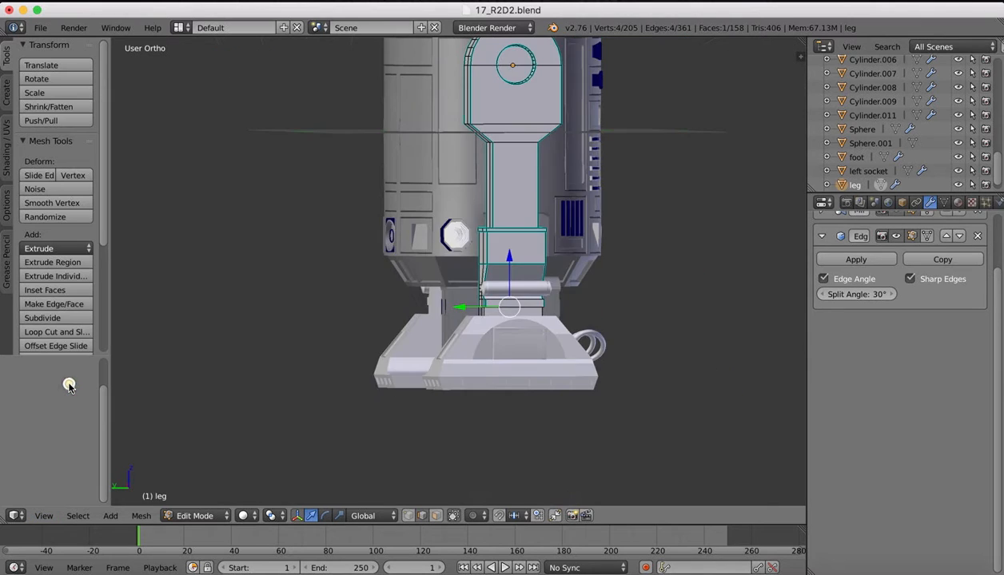
scroll(524, 265, up, 5)
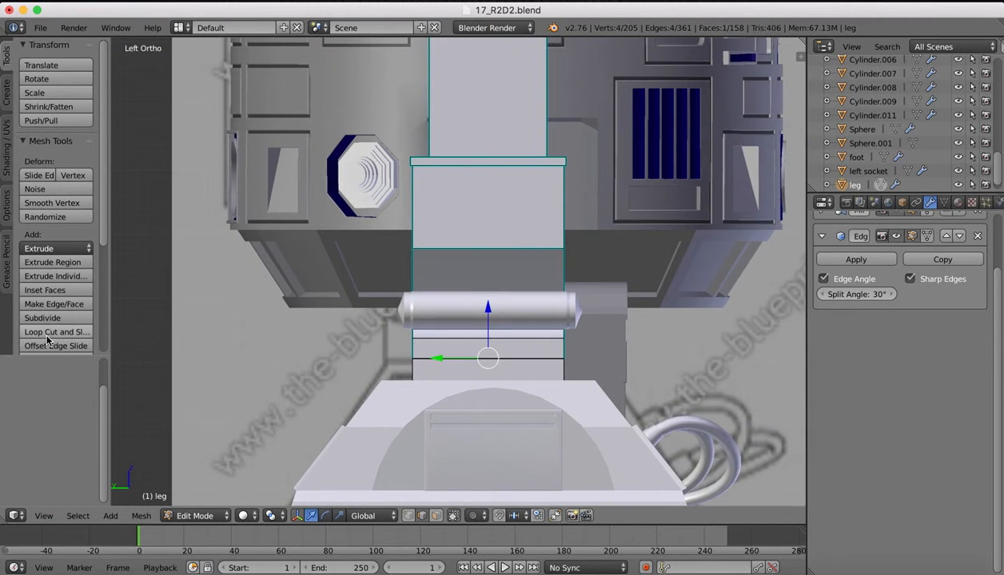
Cut two lengthwise edge loops into the leg mesh, one slid to factor -0.413 and the other to 0.364
click(47, 340)
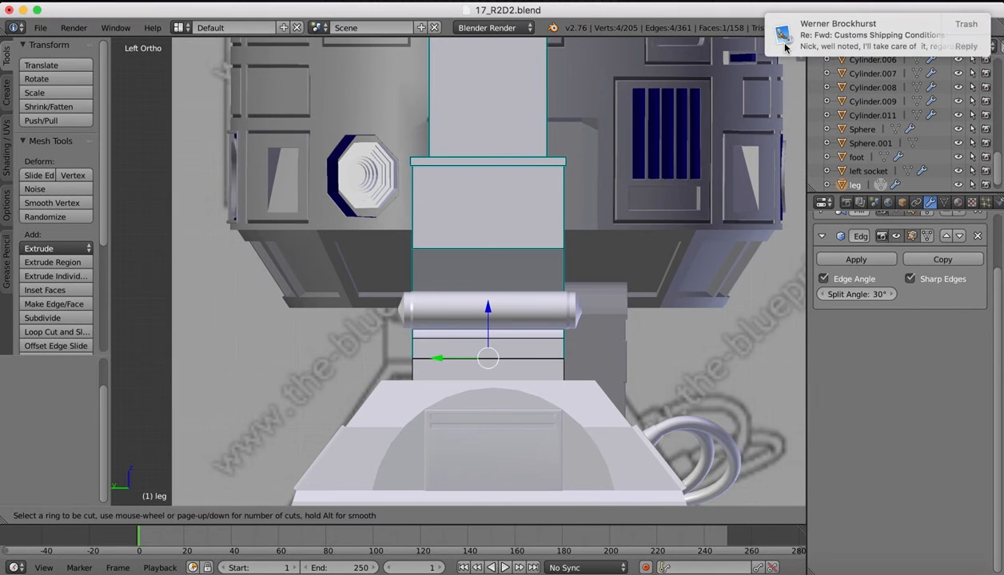
click(476, 248)
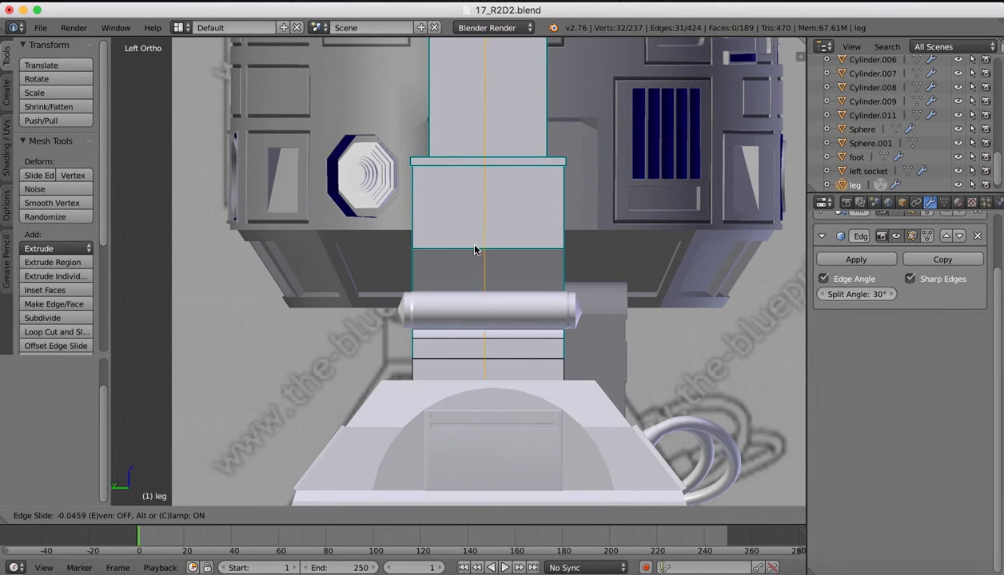
click(449, 249)
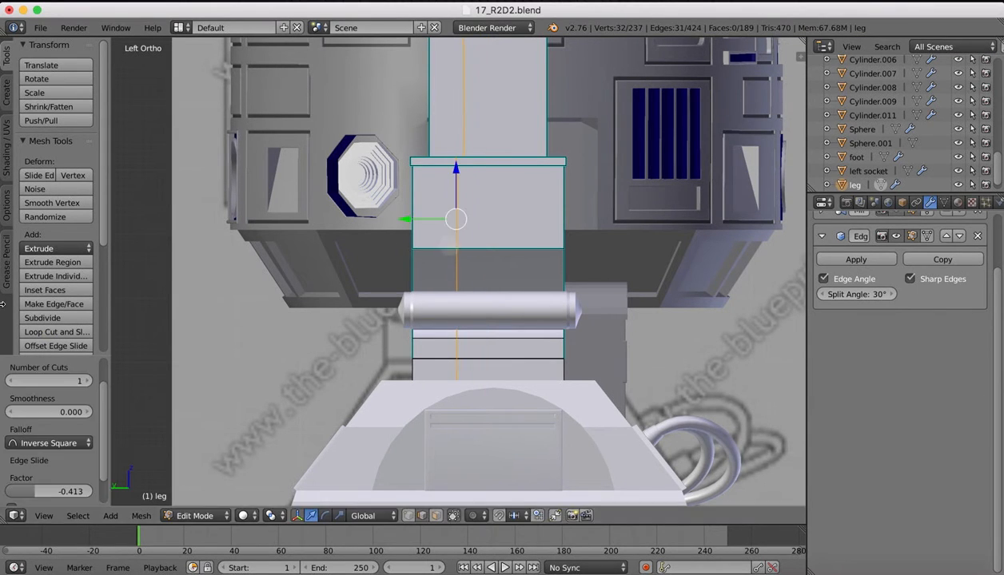
click(46, 331)
click(541, 253)
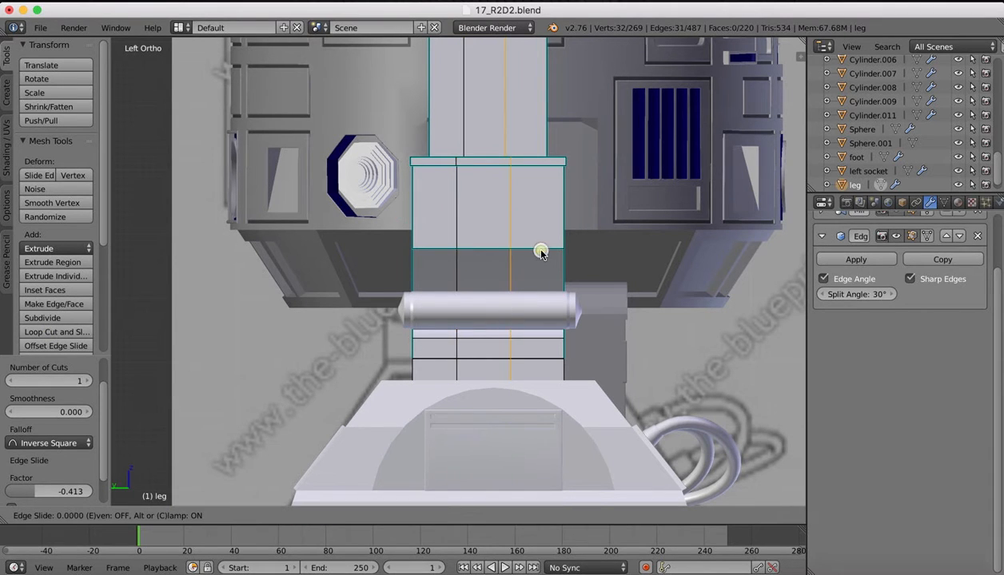
click(560, 254)
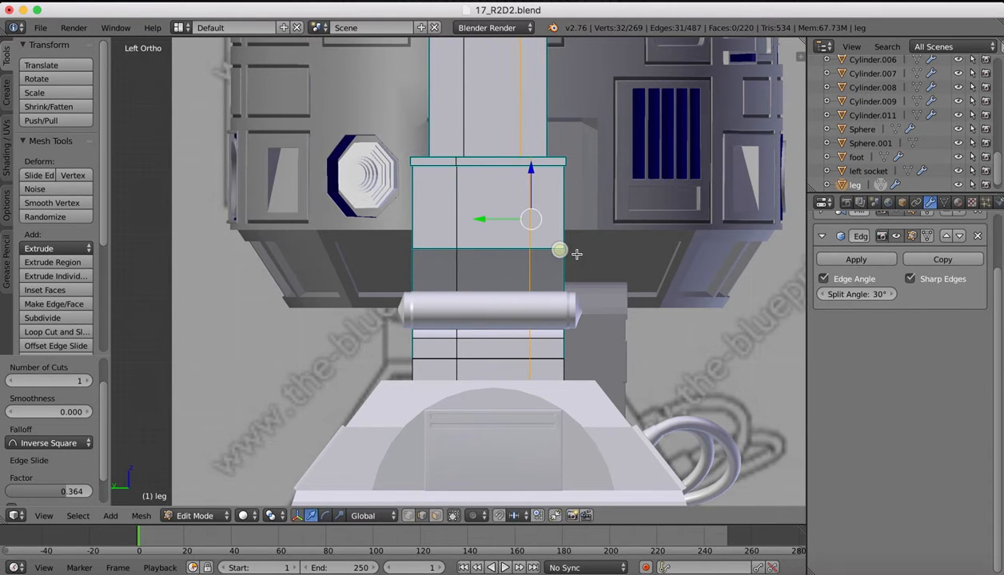
Check the ankle block around the rod in the R2-D2 reference render in Preview, and return to the leg in Blender
click(767, 569)
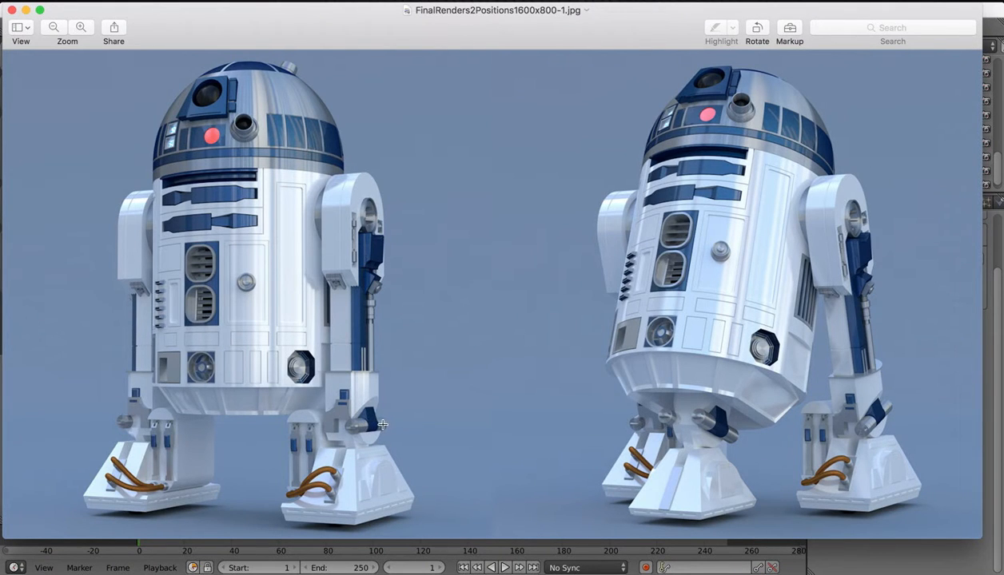
click(745, 571)
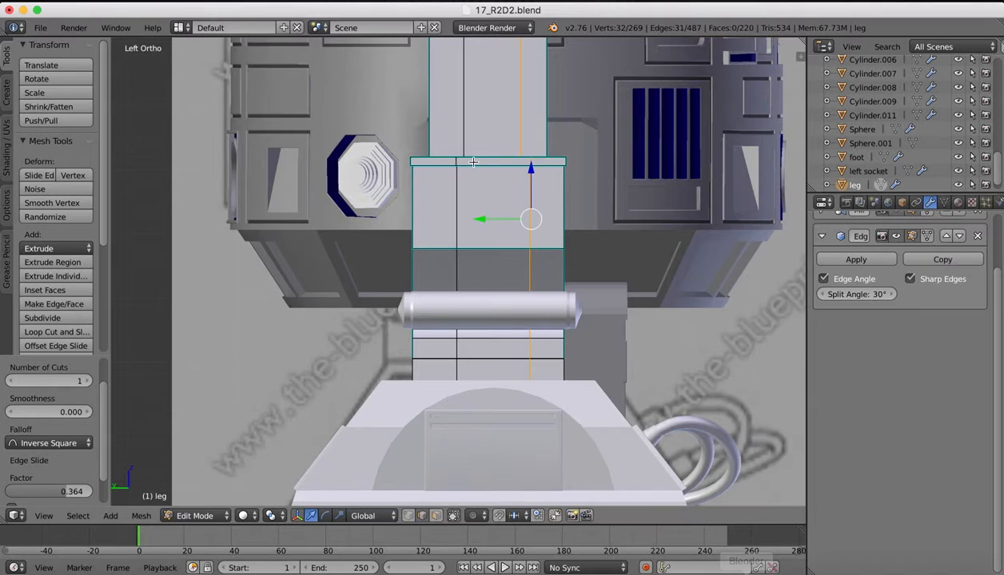
middle_drag(471, 161, 473, 162)
scroll(473, 163, down, 4)
scroll(473, 163, down, 5)
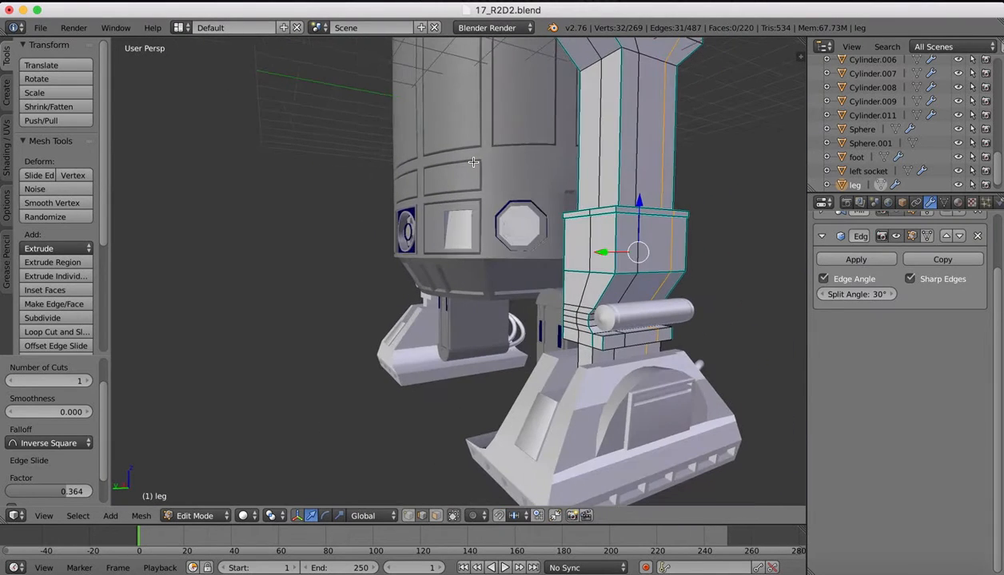
Try to extrude the middle face of the leg's sloped ankle section outward over the rod, about -0.689 in X and -0.473 in Z
click(434, 517)
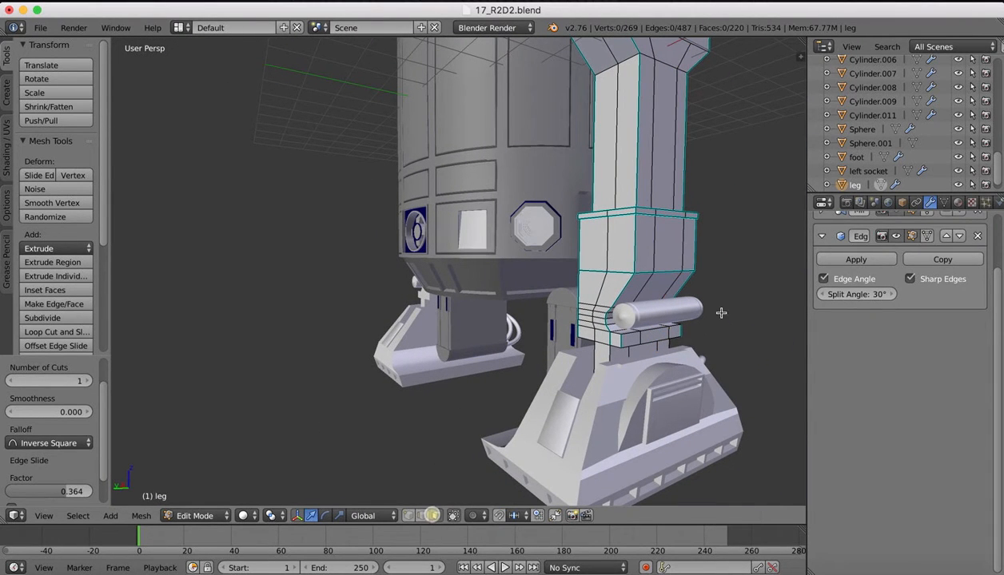
right_click(659, 287)
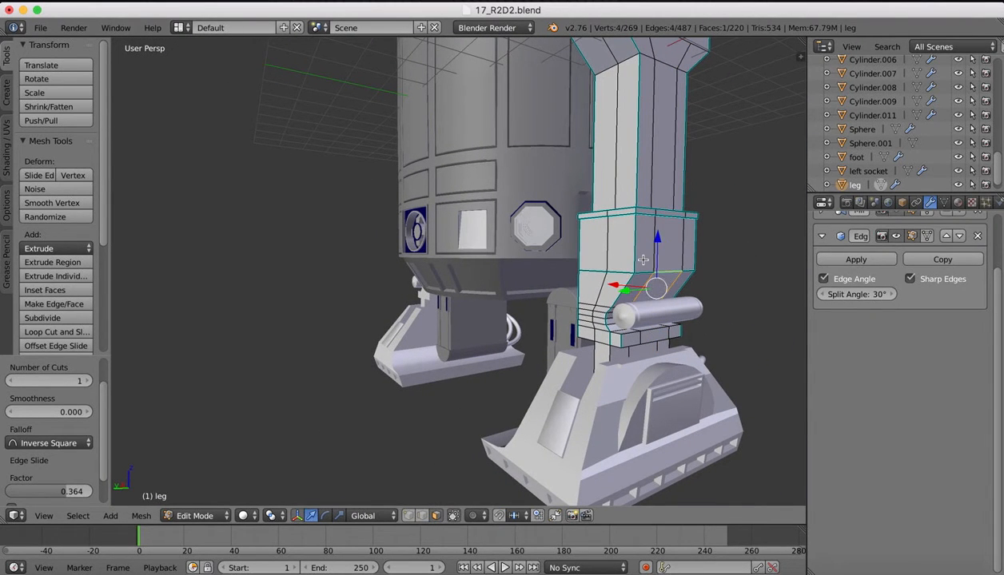
key(e)
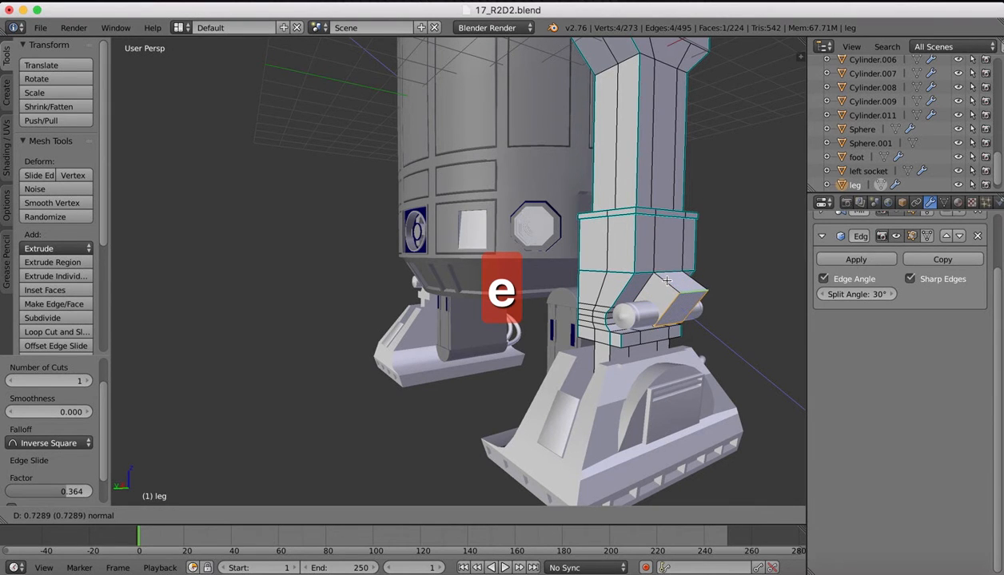
click(673, 283)
middle_drag(625, 284, 307, 306)
shift+scroll(728, 290, right, 3)
middle_drag(720, 318, 603, 311)
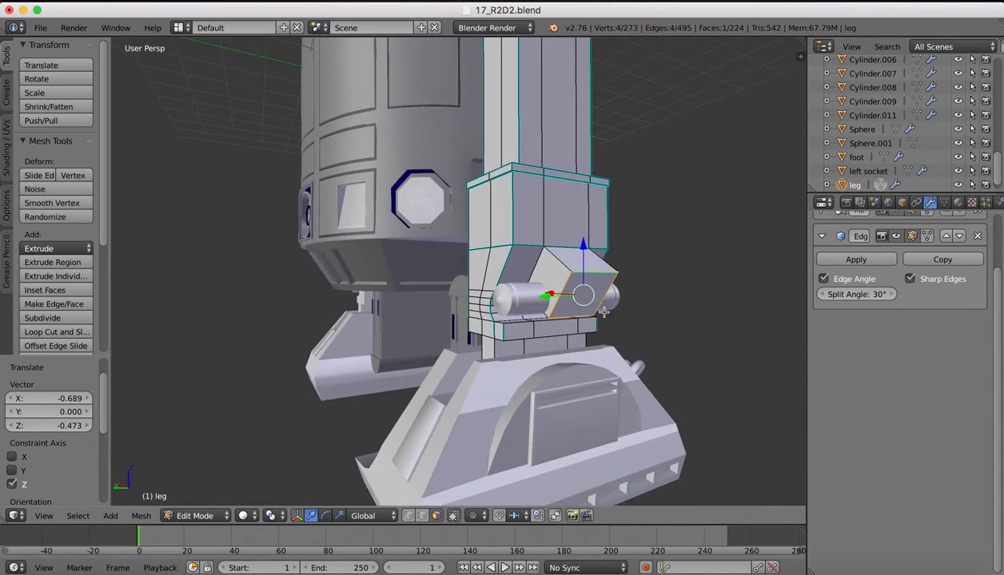
Try to fit the extruded face around the rod by moving it -0.384 in Z and 0.262 in X
middle_drag(582, 272, 693, 261)
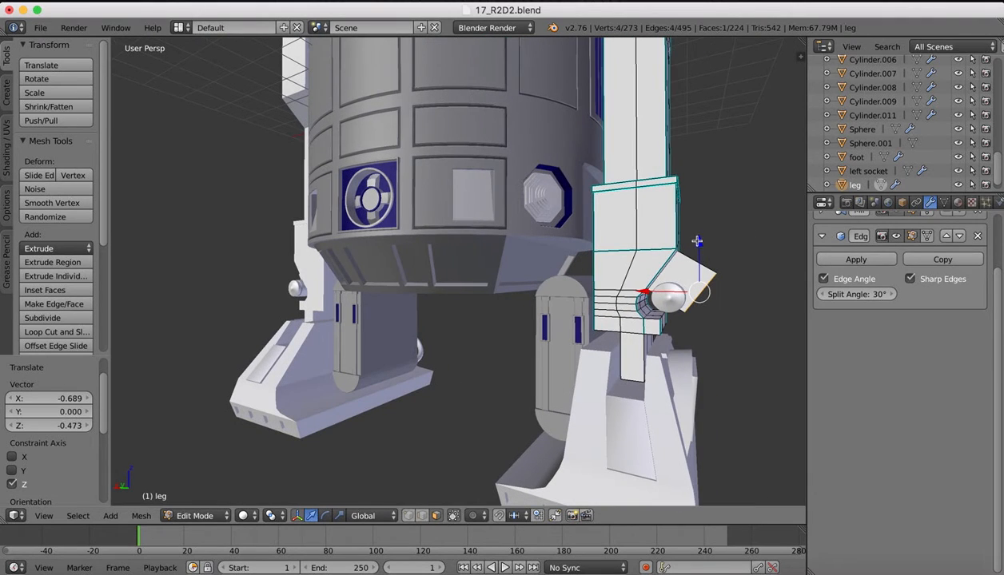
drag(703, 245, 699, 263)
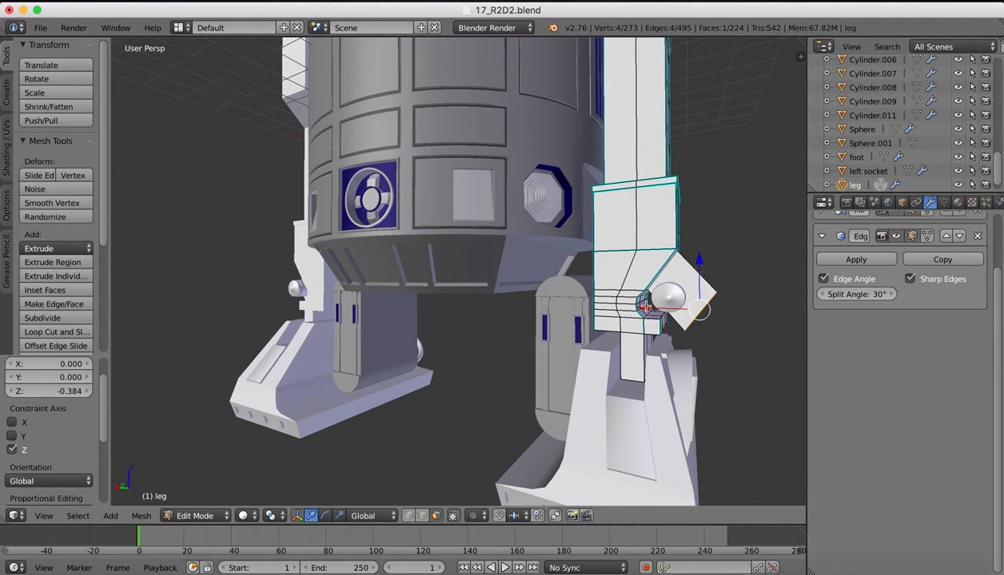
drag(644, 308, 618, 303)
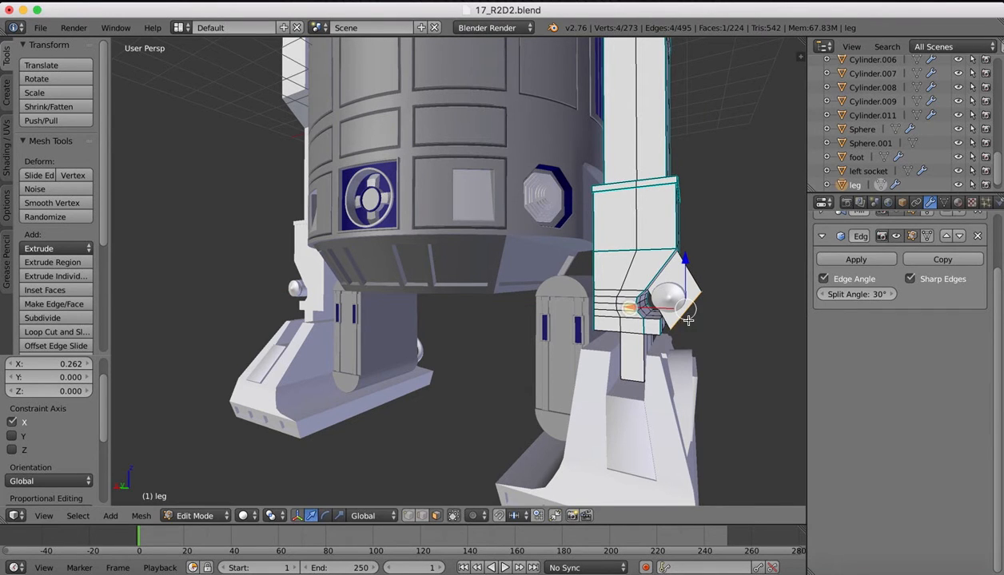
scroll(672, 324, up, 1)
scroll(676, 327, up, 1)
scroll(676, 327, right, 5)
scroll(676, 327, left, 5)
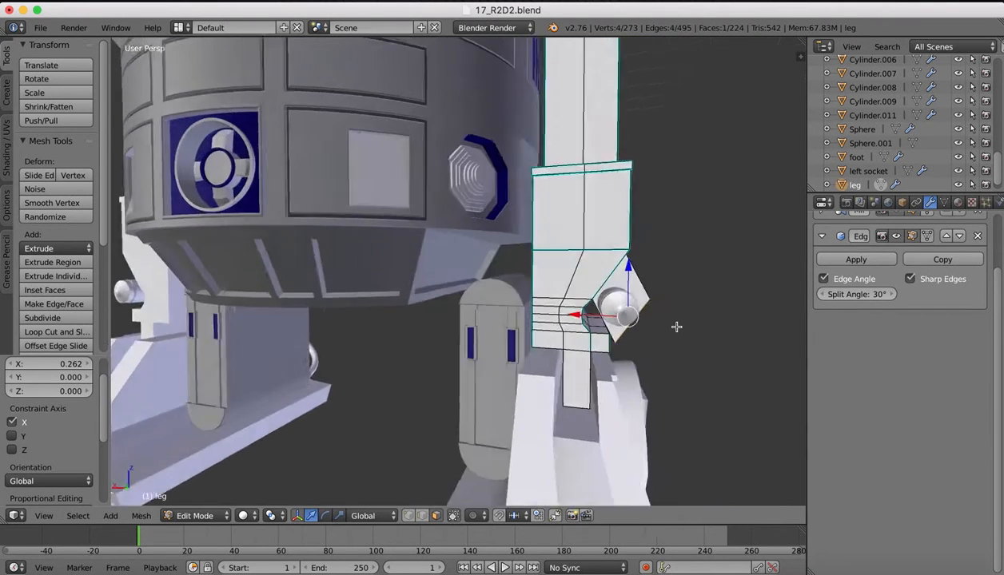
scroll(676, 326, right, 8)
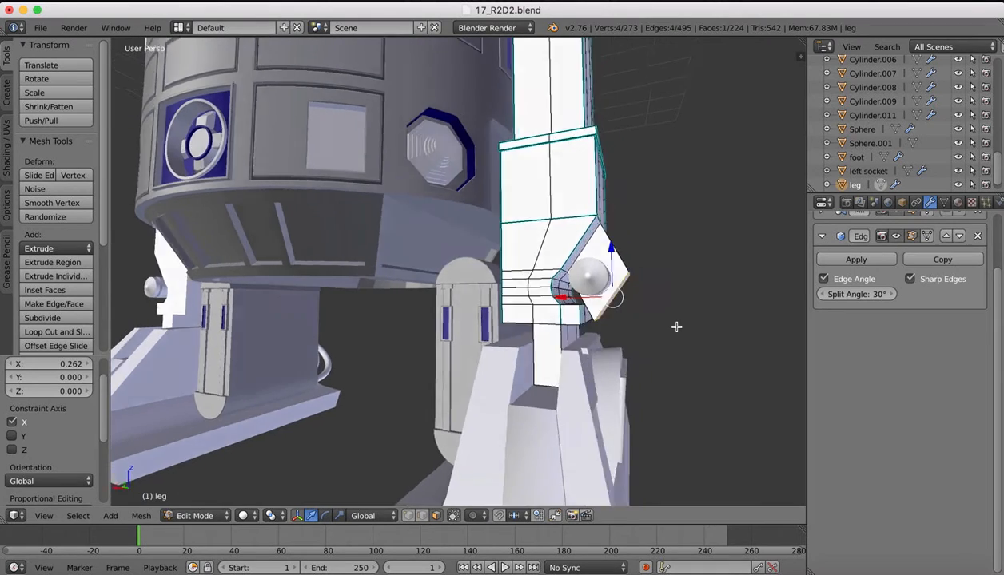
scroll(676, 327, left, 5)
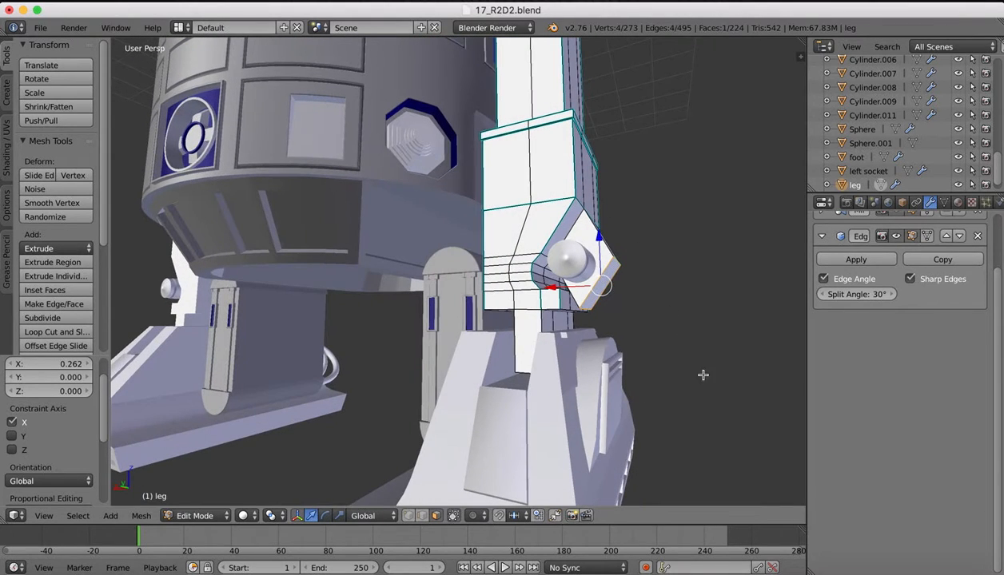
Examine the blue block around the ankle rod up close in the Preview reference render, and return to Blender
click(773, 562)
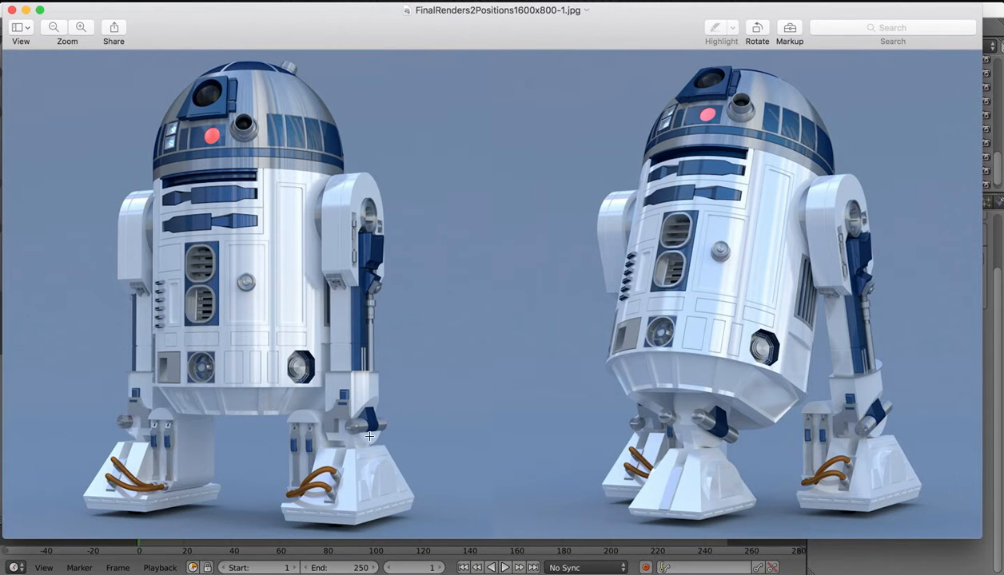
scroll(788, 274, down, 5)
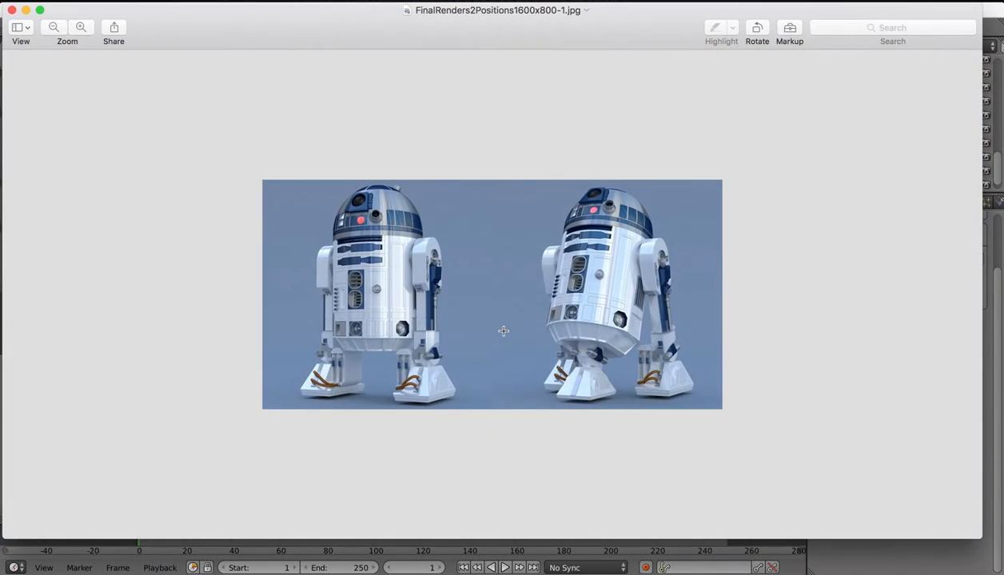
scroll(504, 330, up, 8)
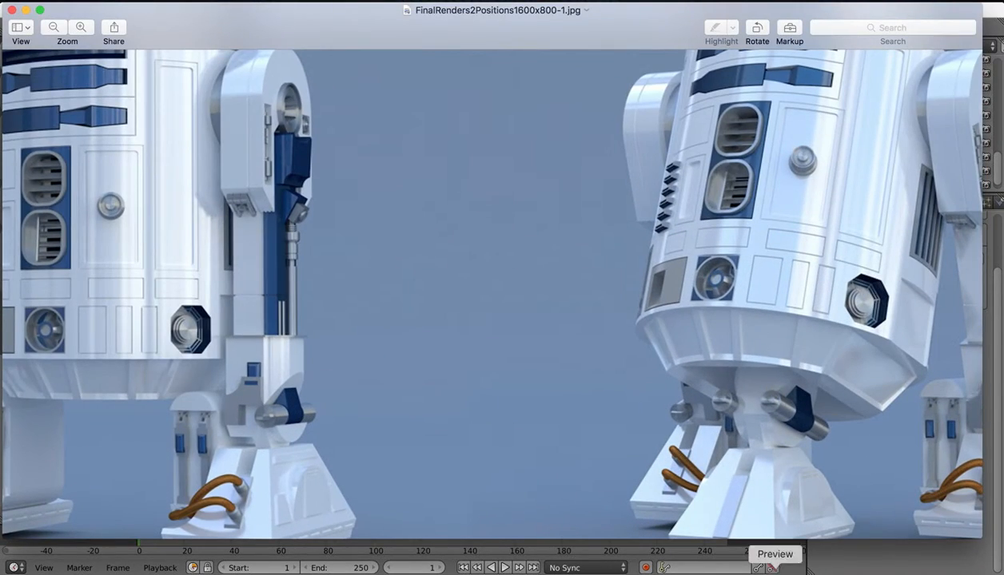
click(740, 559)
scroll(562, 191, right, 5)
scroll(564, 190, right, 2)
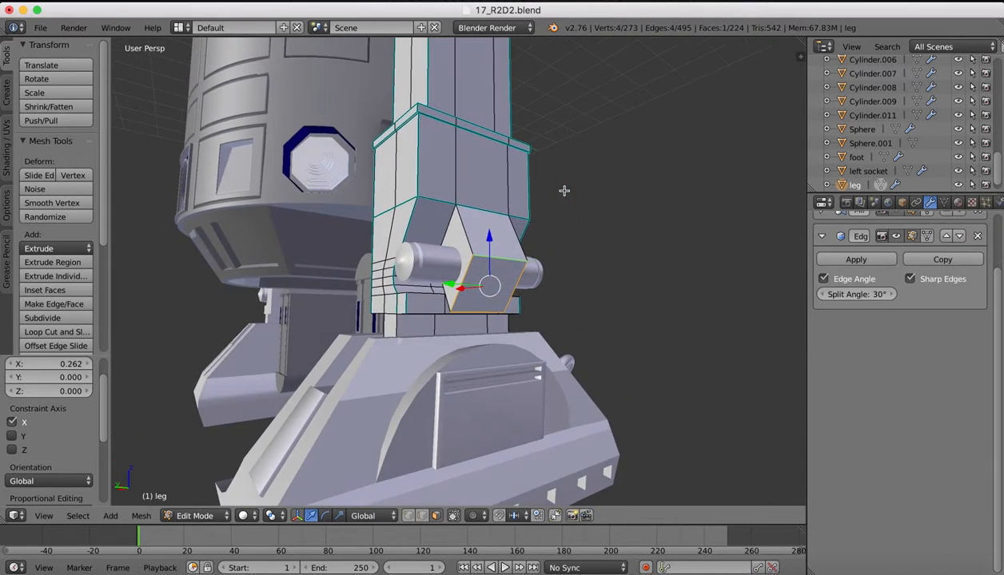
Undo the face moves and the extrusion of the block around the ankle rod
key(super+z)
key(super+z)
scroll(560, 190, right, 5)
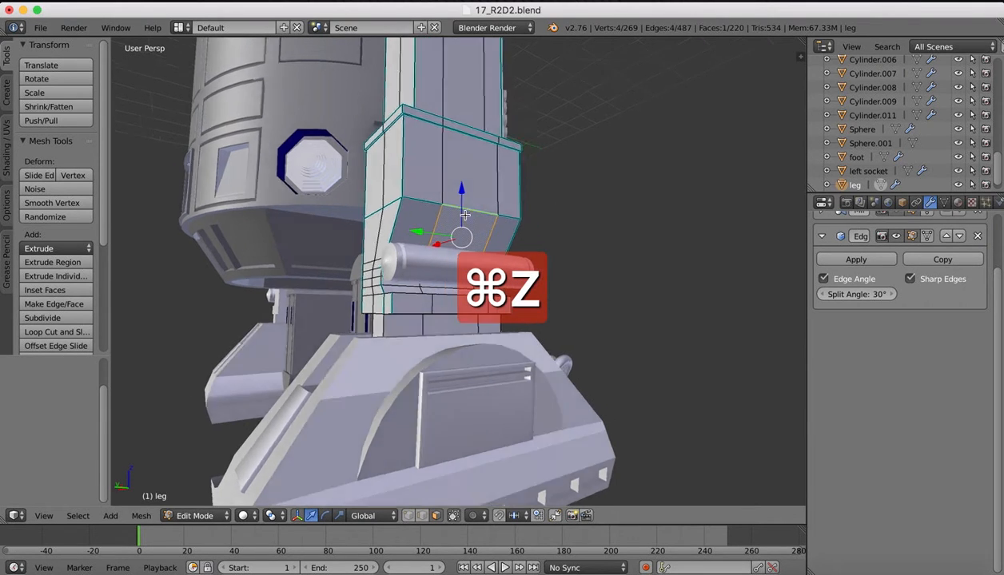
key(super+z)
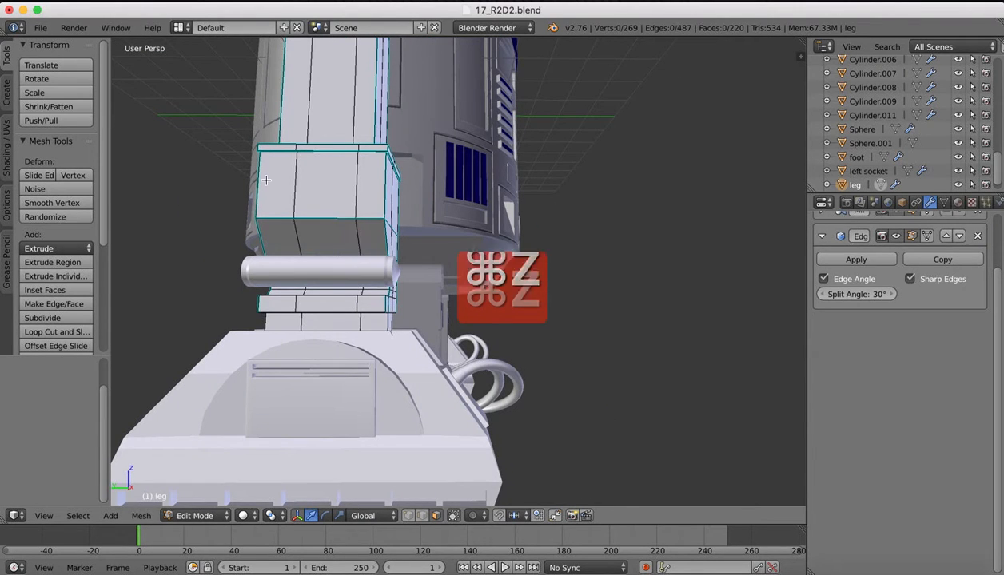
Cut a horizontal edge loop across the sloped ankle section above the rod, slid to factor 0.309
click(55, 331)
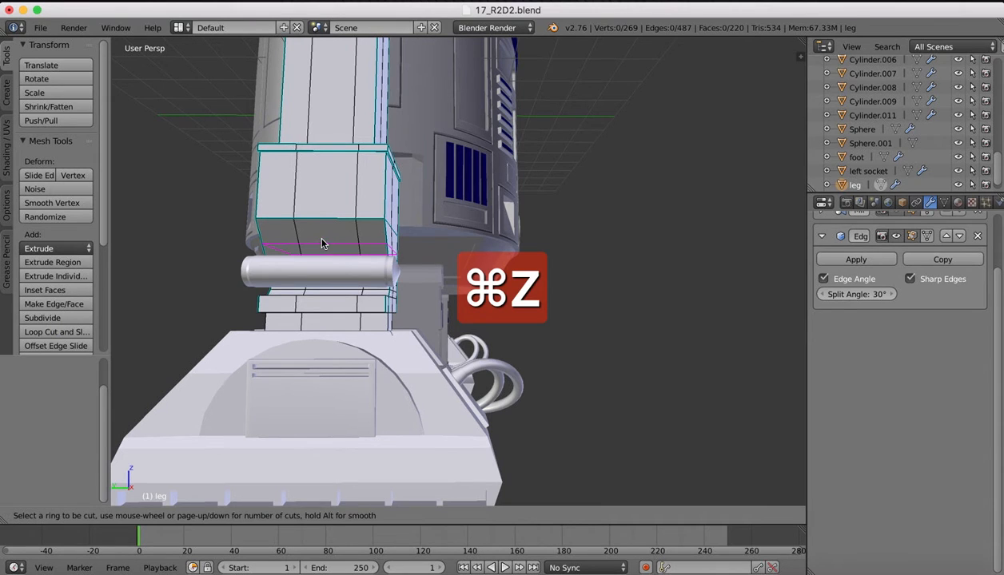
click(322, 240)
click(323, 233)
scroll(324, 233, left, 5)
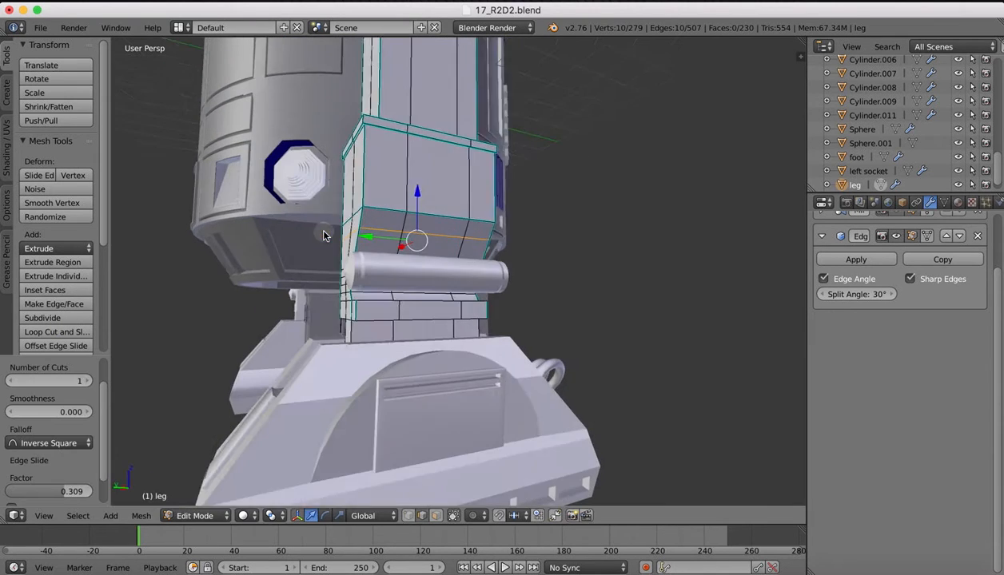
Extrude the middle face below the new loop outward over the rod, about -0.762 in X and -0.523 in Z
click(436, 515)
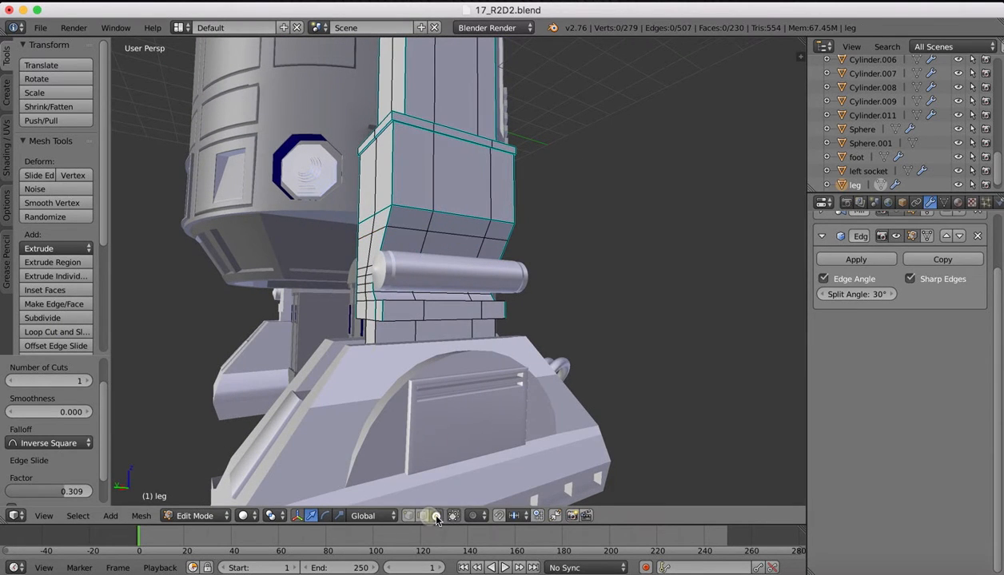
right_click(427, 233)
key(e)
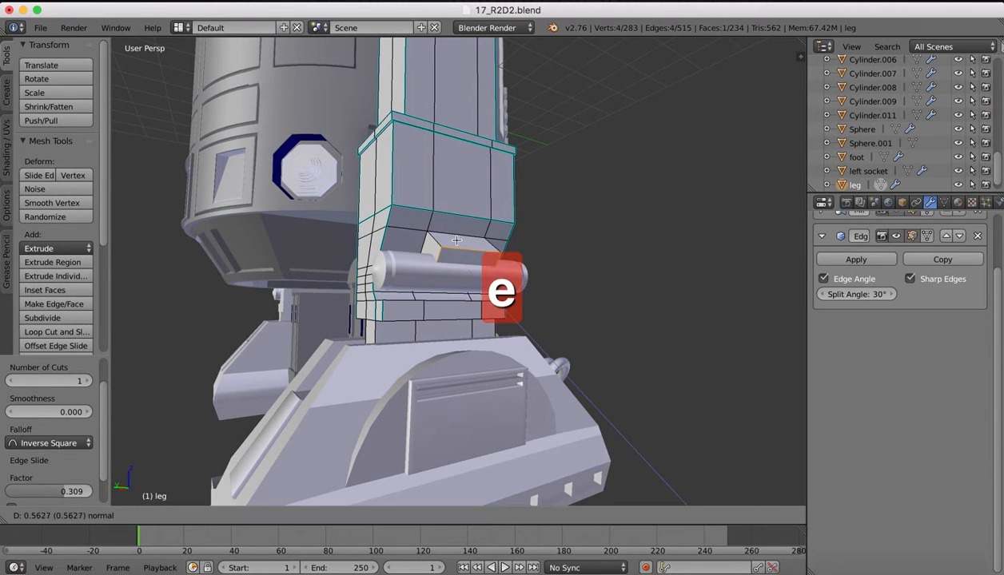
click(449, 244)
scroll(466, 252, left, 5)
scroll(466, 251, left, 3)
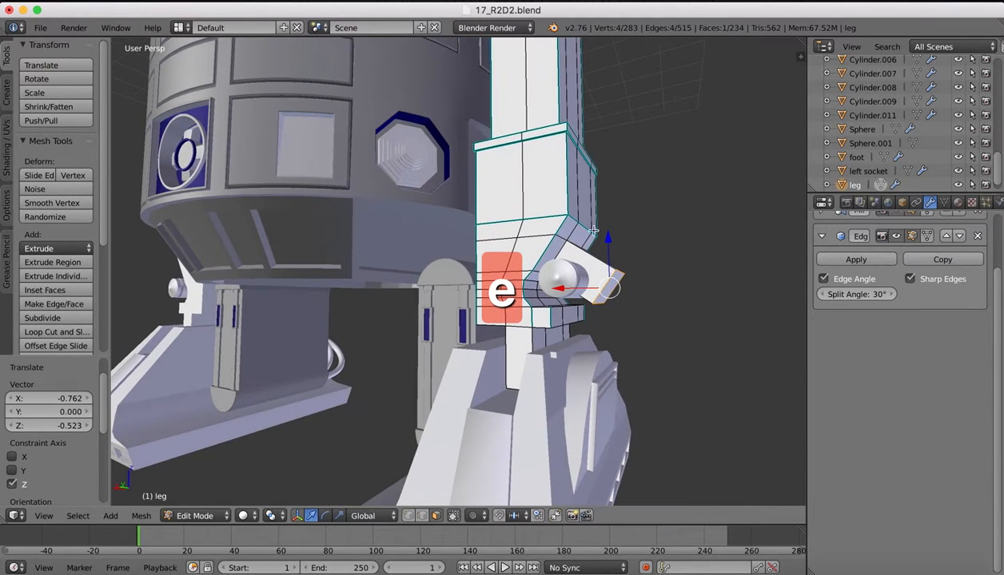
Fit the extruded end face around the rod by moving it -0.192 in Z and 0.295 in X and scaling it by 1.221
drag(607, 244, 605, 256)
scroll(645, 265, left, 4)
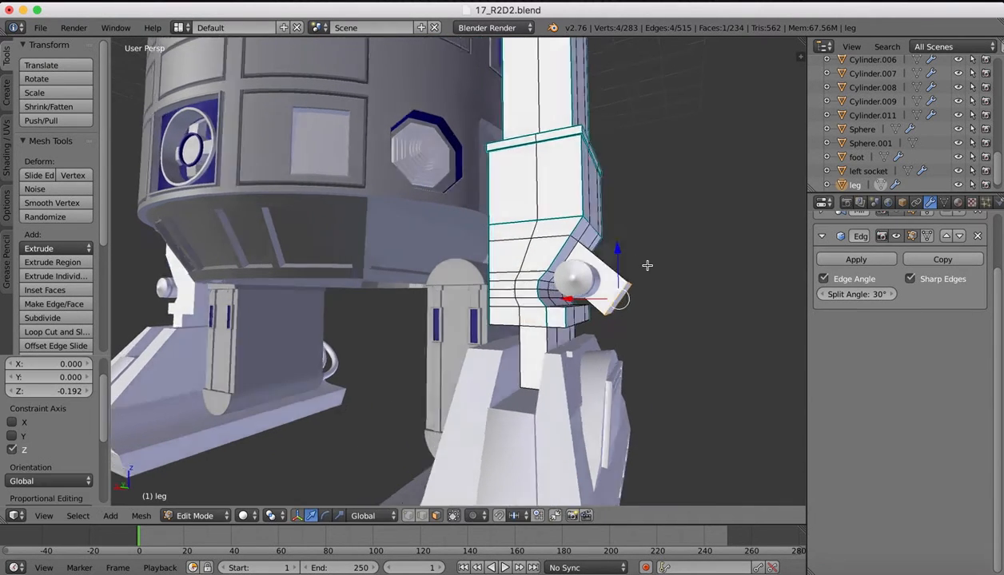
mouse_move(579, 300)
mouse_down()
mouse_move(552, 295)
mouse_move(562, 299)
mouse_up()
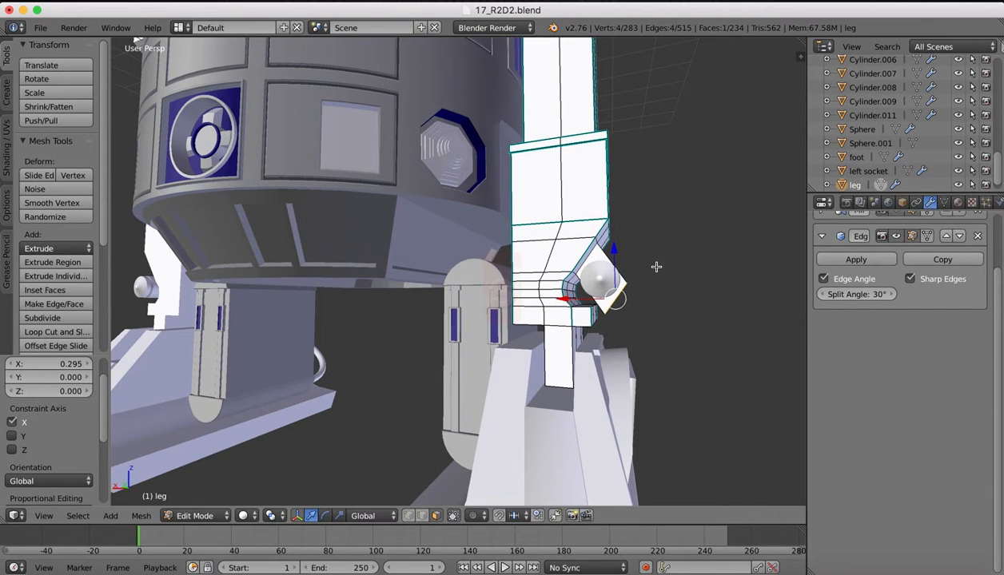
key(s)
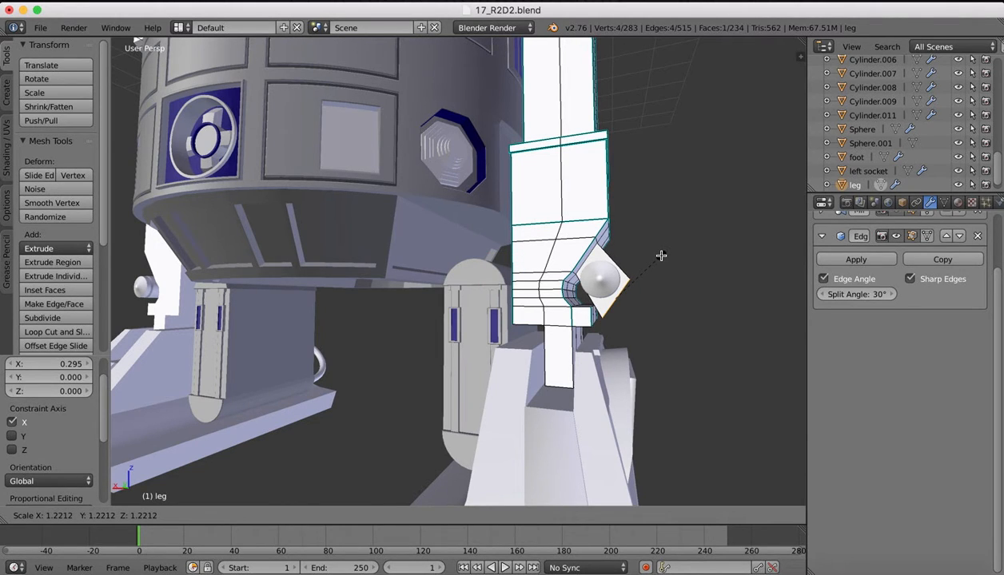
click(661, 256)
Raise the bottom edge of the extruded block's end face by 0.126 along Z
middle_drag(677, 338, 435, 410)
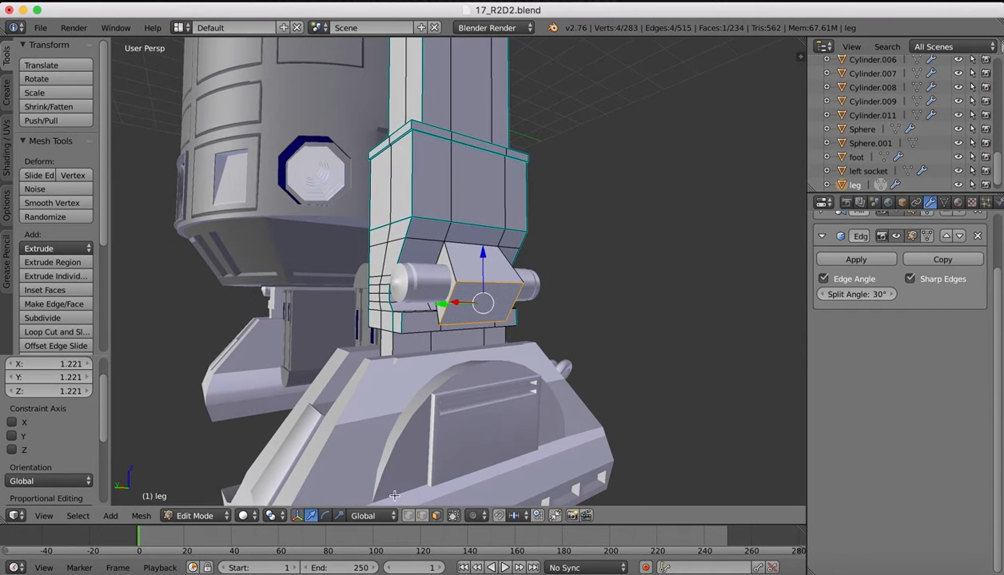
click(422, 516)
click(466, 326)
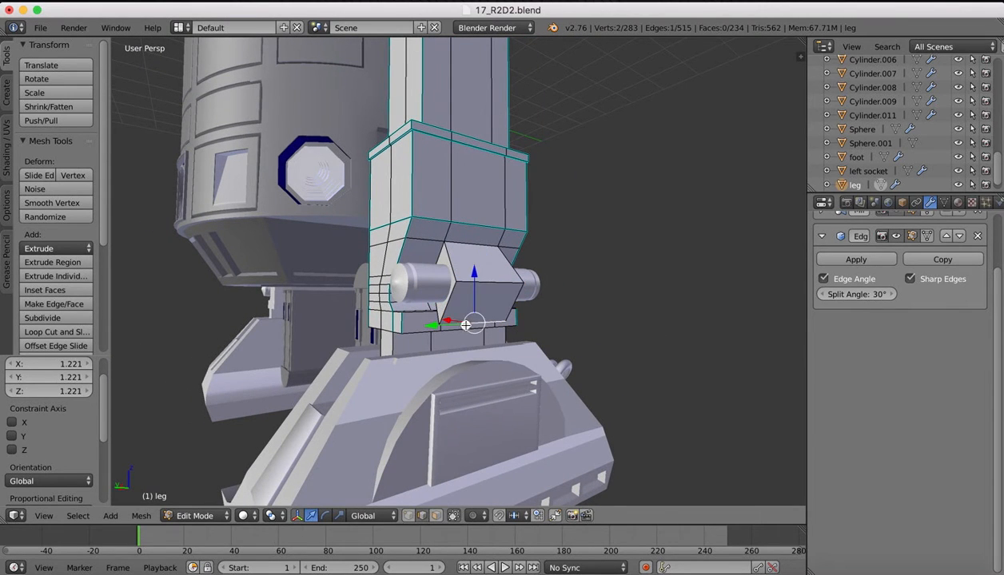
key(g)
key(z)
click(474, 266)
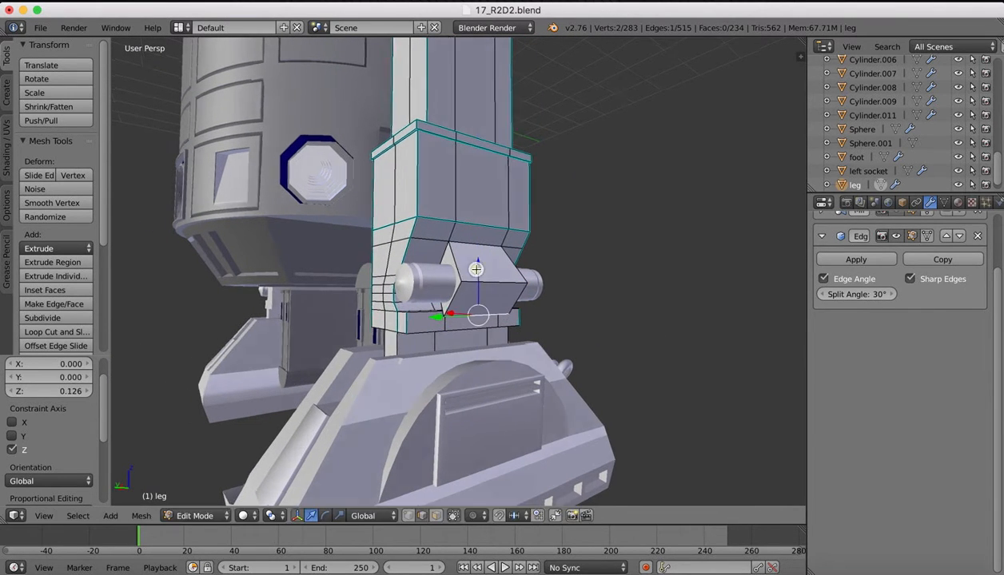
Reposition the bottom edge of the extruded block under the rod, moving it 0.119 in X, -0.038 in Z and -0.085 in X
middle_drag(474, 266, 476, 269)
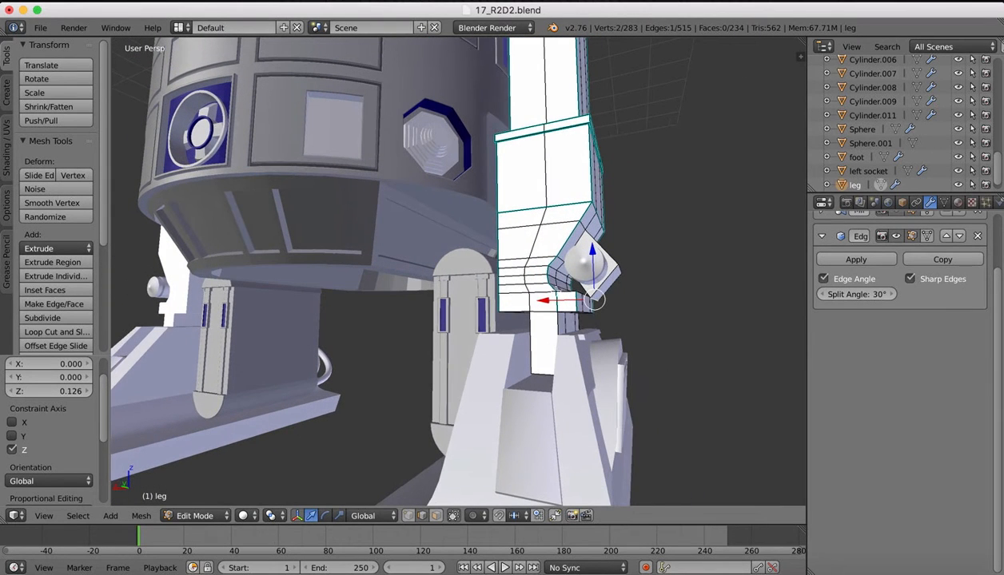
key(g)
key(x)
click(537, 300)
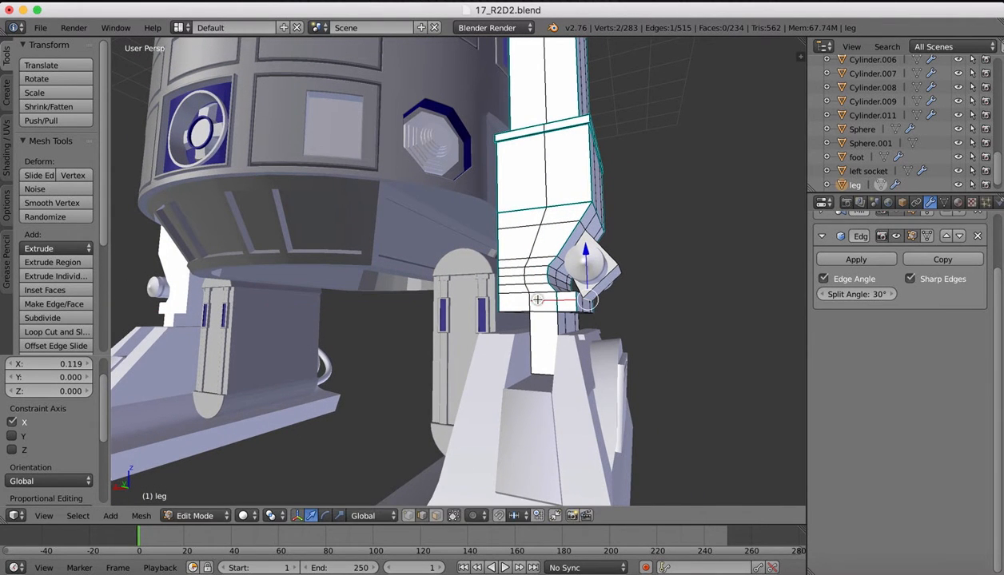
mouse_move(586, 252)
mouse_down()
mouse_move(575, 241)
mouse_move(584, 254)
mouse_up()
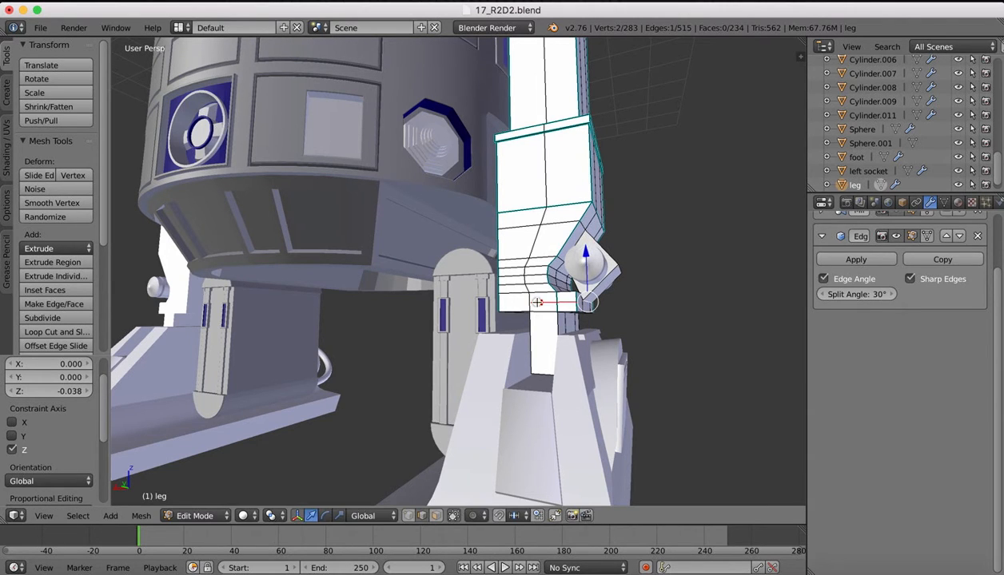
drag(537, 302, 543, 302)
Lower the outer corner edge of the block over the ankle rod by 0.064 along Z
right_click(619, 269)
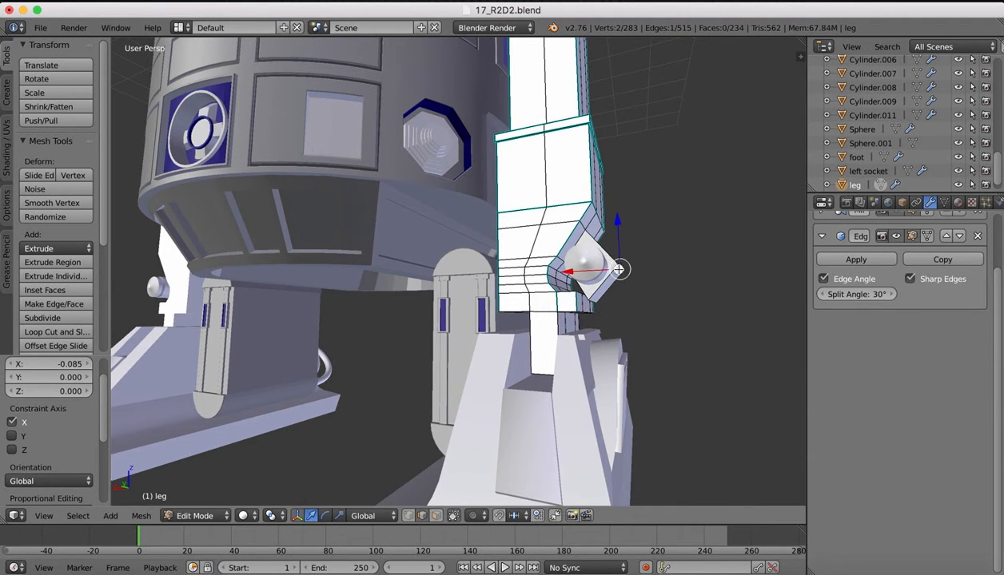
key(e)
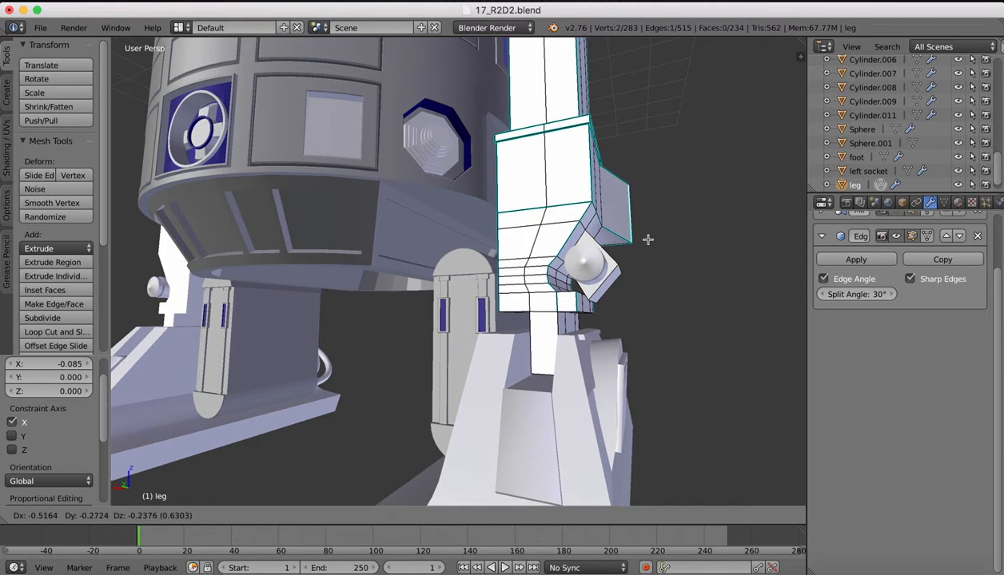
right_click(647, 240)
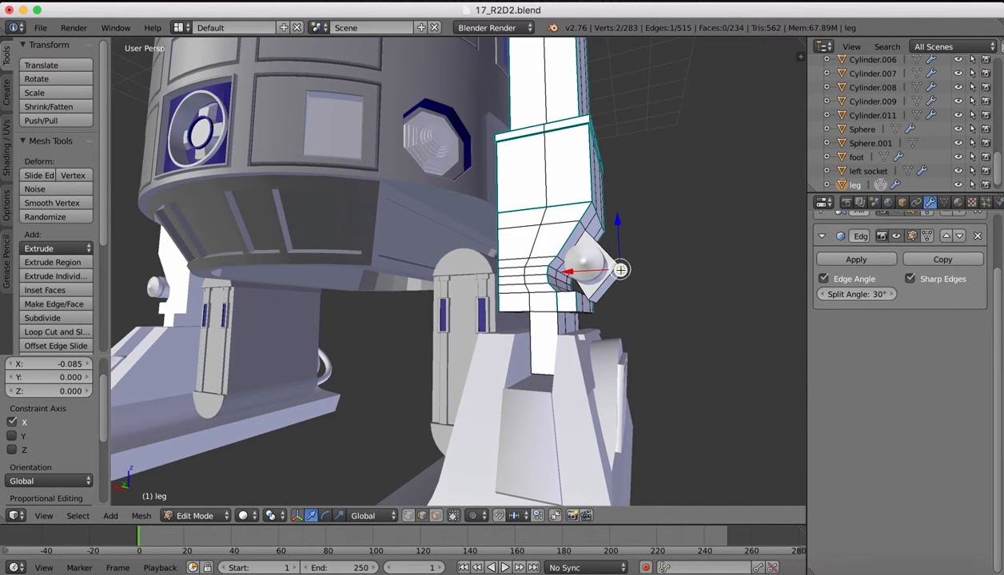
drag(619, 226, 618, 230)
scroll(618, 230, left, 5)
scroll(618, 231, right, 5)
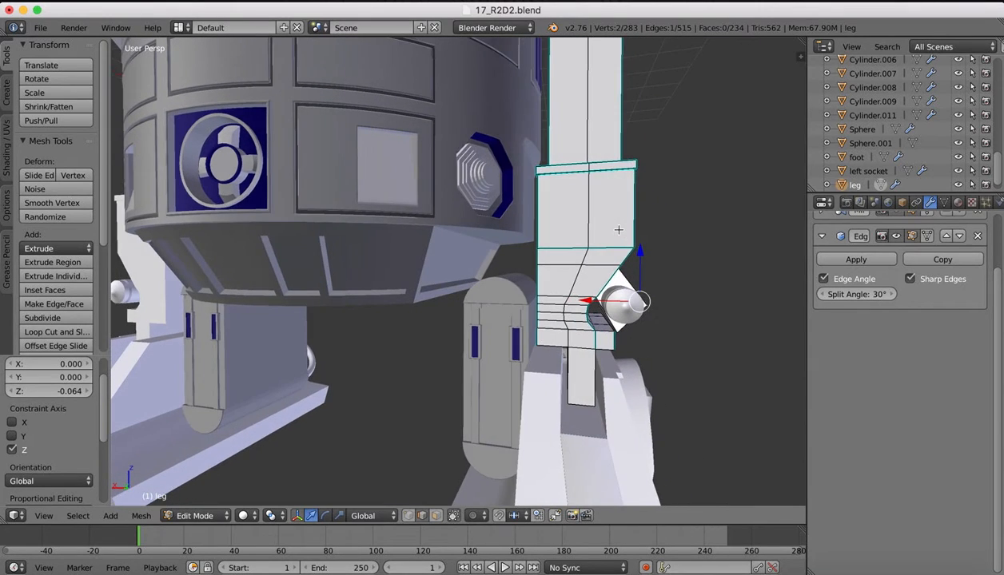
Move the block's sloped upper face slightly outward along its own normal, using the Normal transform orientation
scroll(619, 230, right, 5)
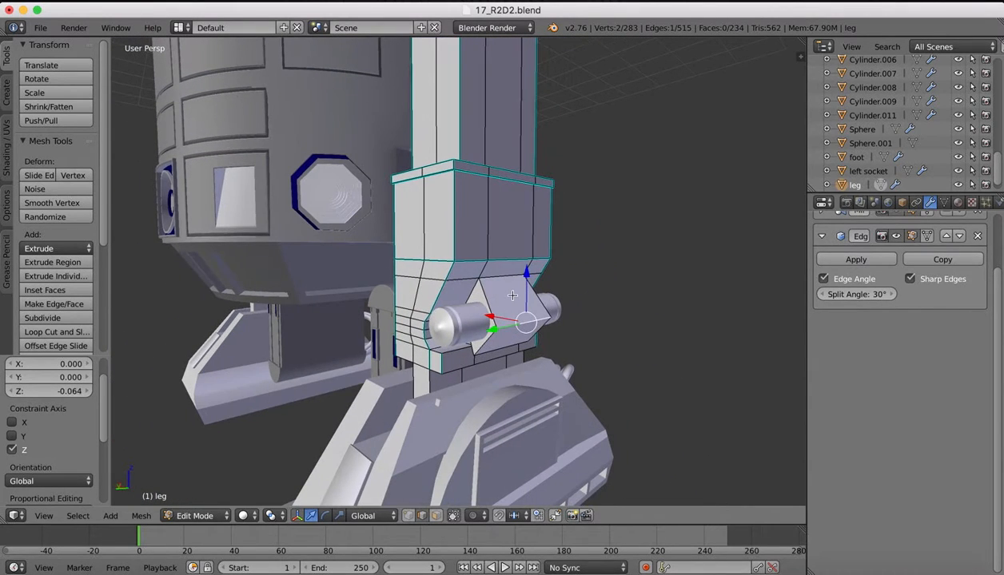
click(436, 516)
right_click(509, 303)
scroll(574, 287, left, 5)
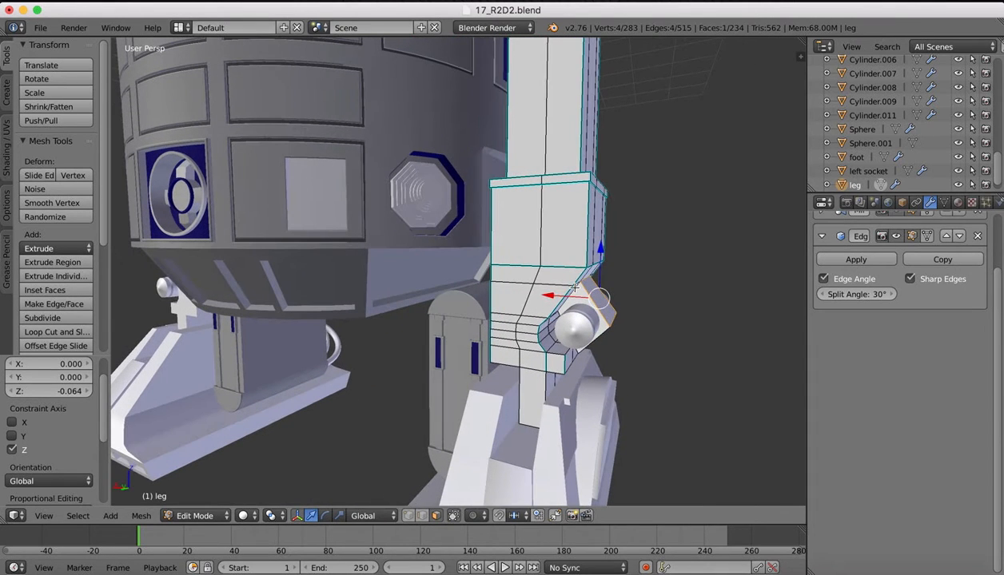
click(364, 516)
click(369, 468)
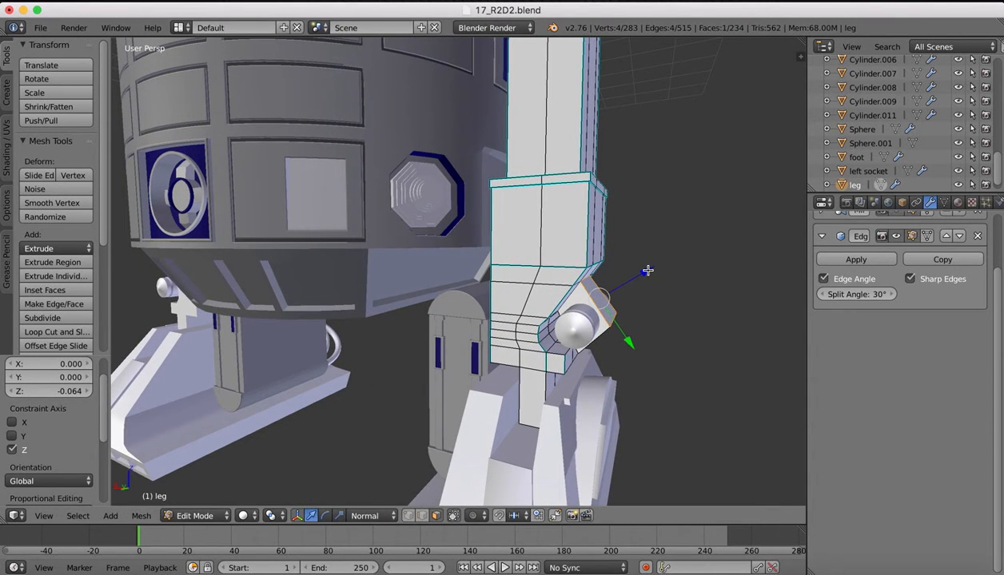
drag(647, 271, 651, 269)
middle_drag(650, 268, 656, 231)
drag(650, 238, 649, 232)
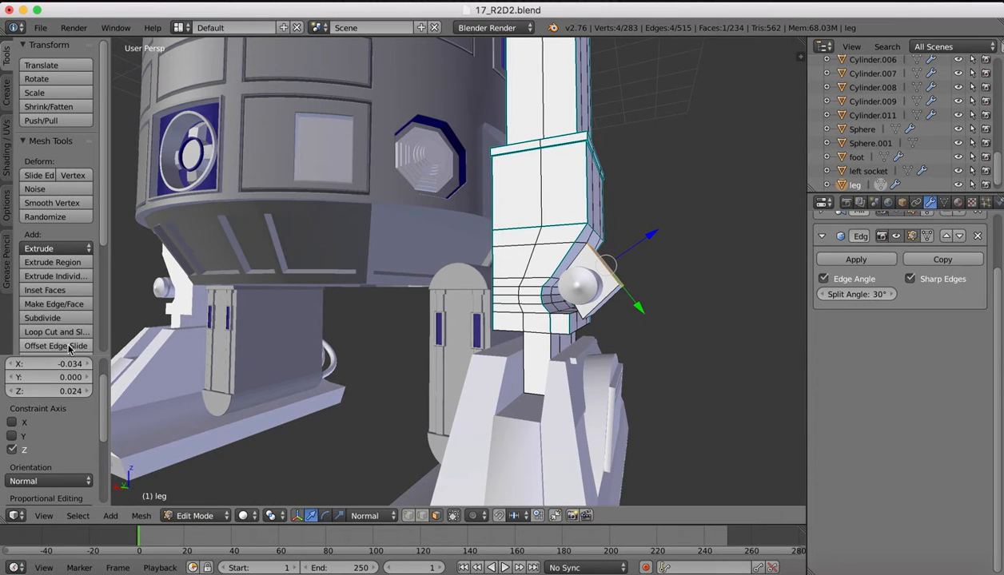
Return to Global orientation and move the side edge at the block's outer end inward by -0.252 along Y
click(422, 516)
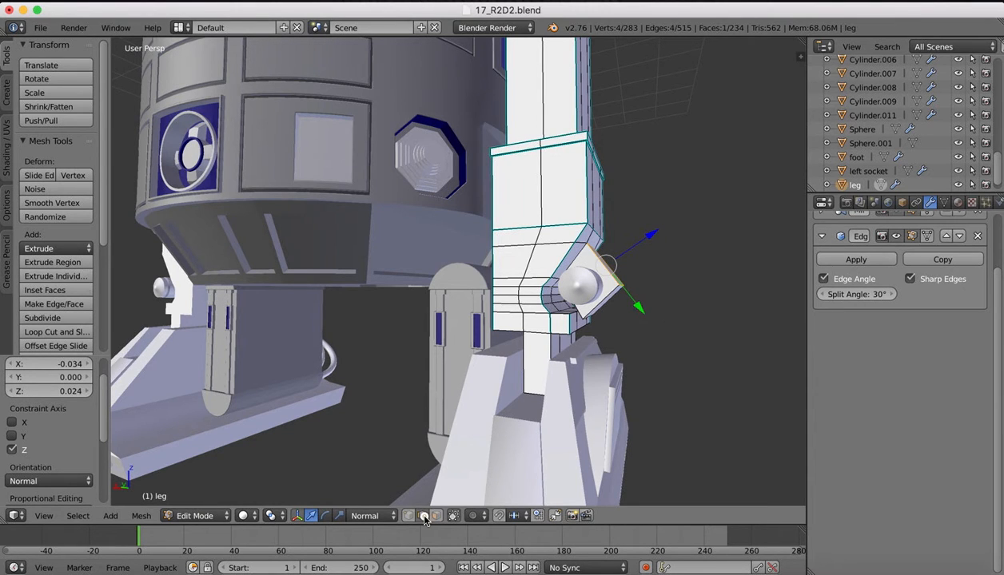
middle_drag(678, 297, 682, 297)
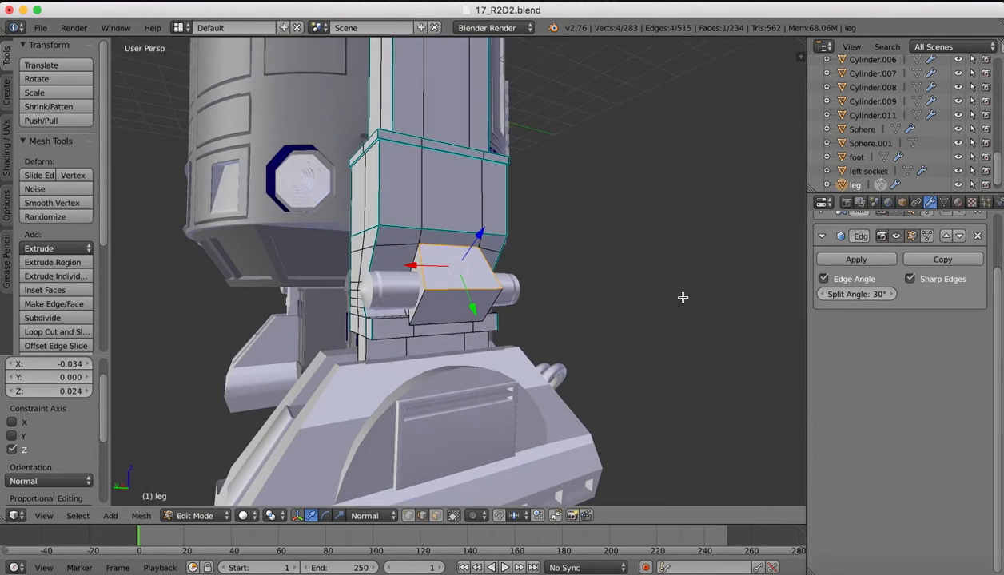
right_click(421, 307)
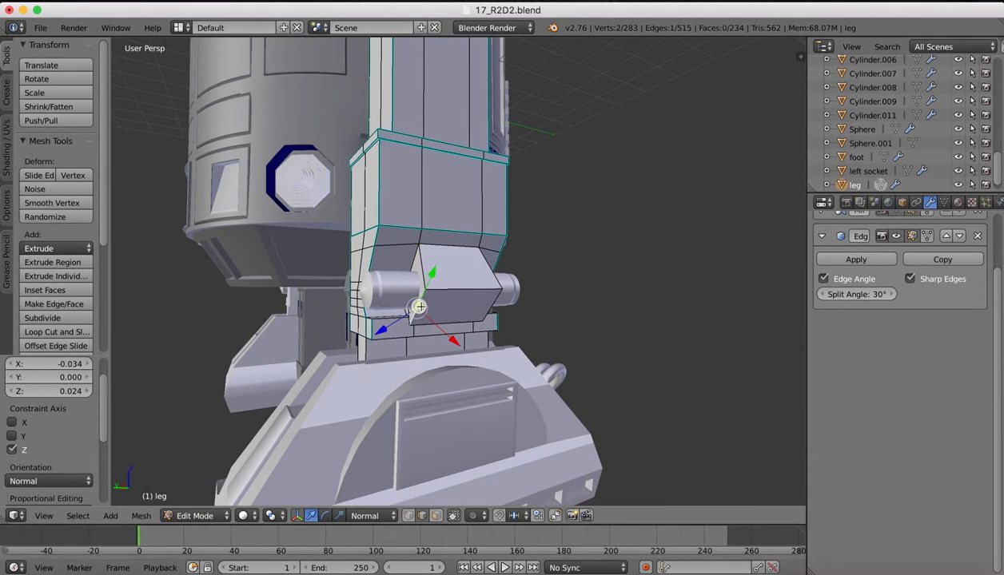
click(366, 516)
click(366, 497)
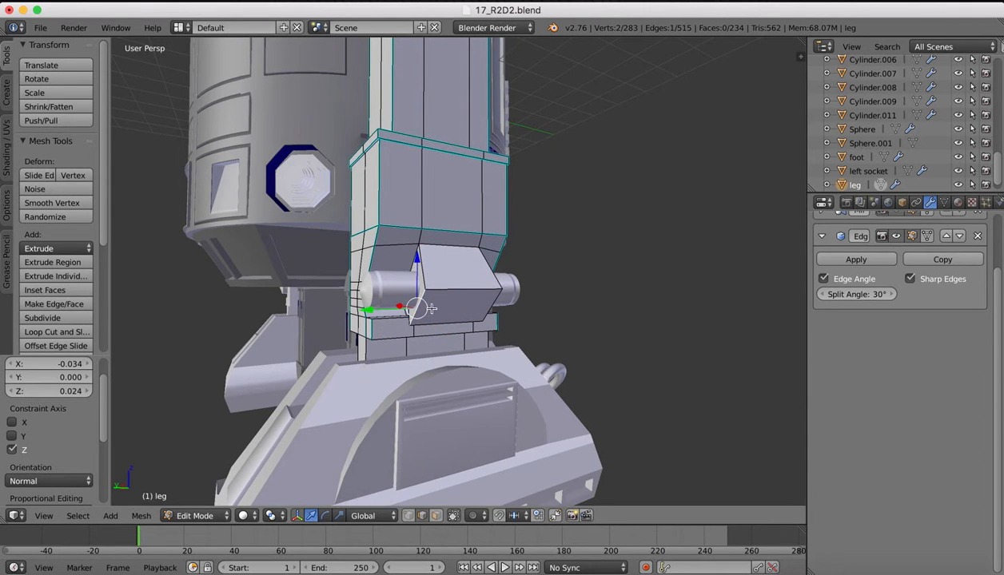
middle_drag(457, 286, 465, 290)
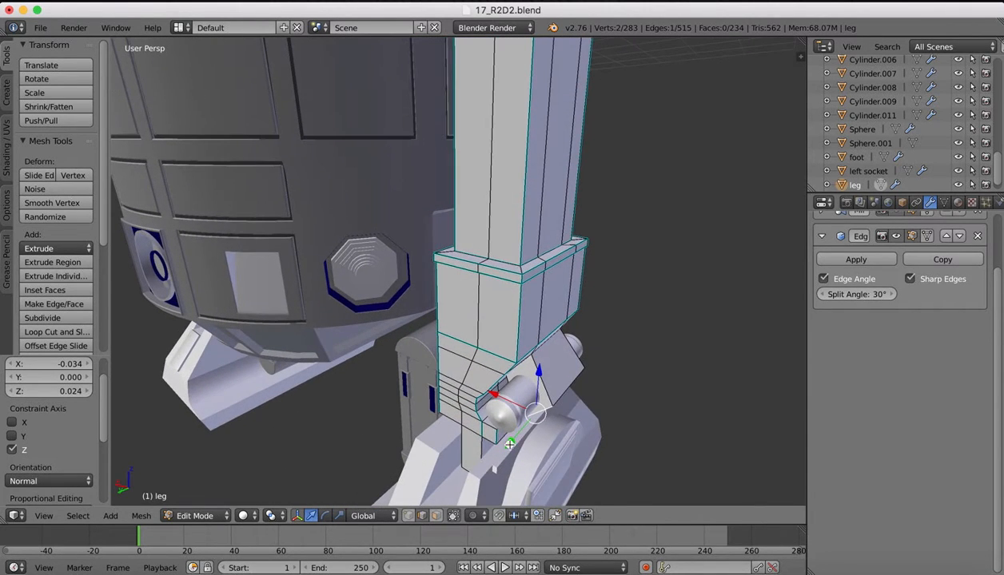
drag(510, 444, 505, 432)
Move the matching edge on the opposite side of the block's outer end inward by 0.207 along Y
middle_drag(504, 431, 542, 360)
click(421, 357)
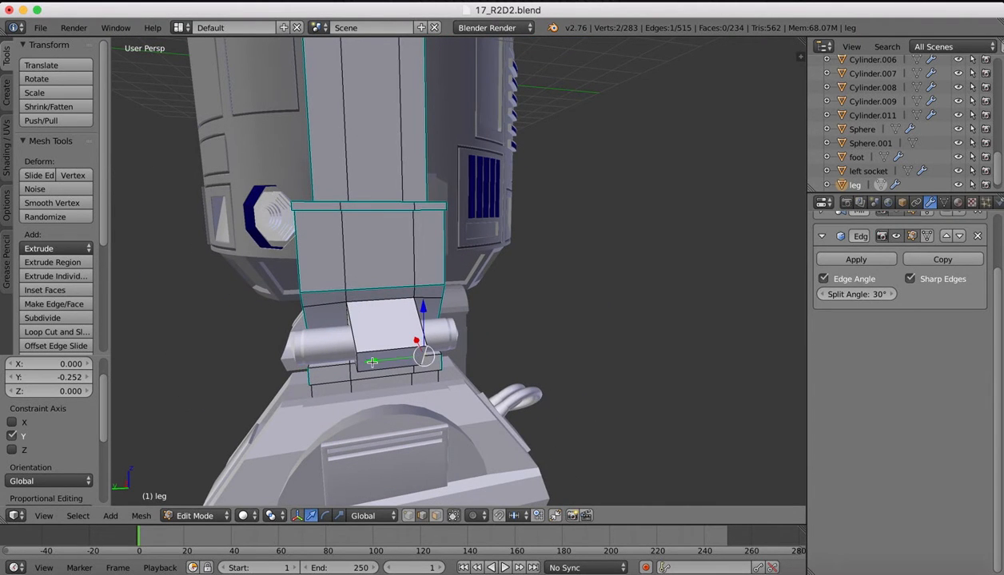
drag(371, 362, 362, 364)
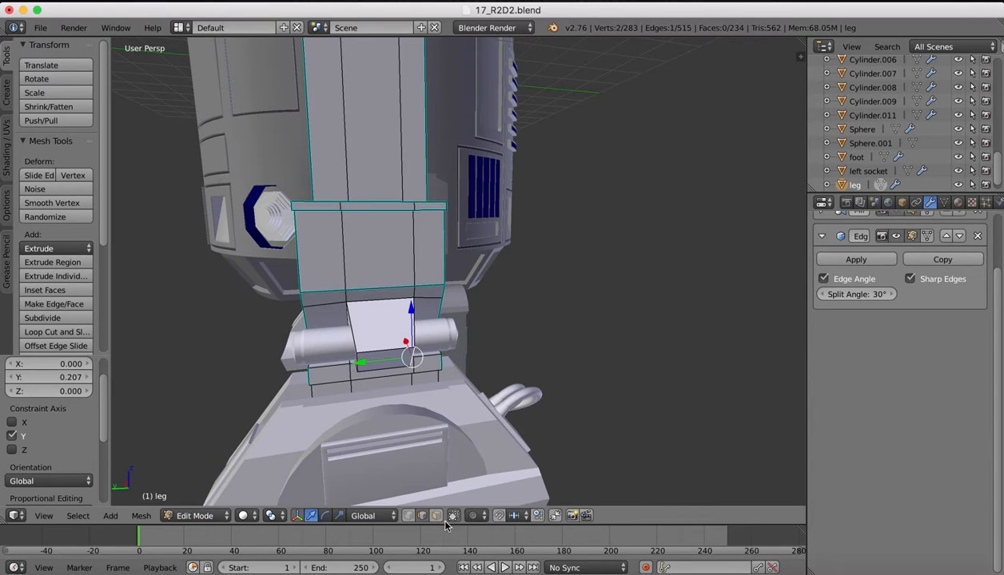
Bevel the block's outer and lower crosswise edges with an amount of 0.364 and 8 segments, and leave Edit Mode
click(385, 348)
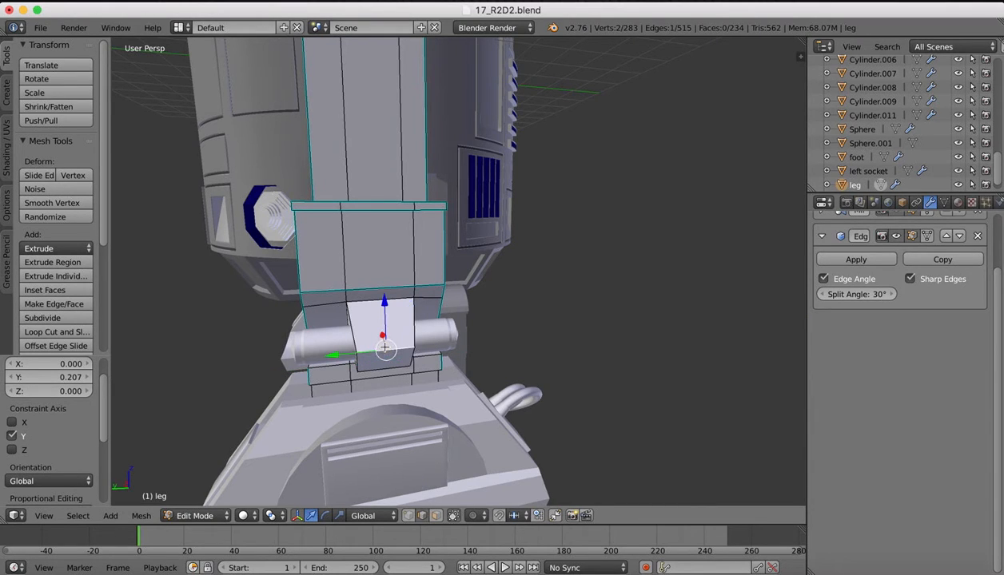
shift+right_click(373, 367)
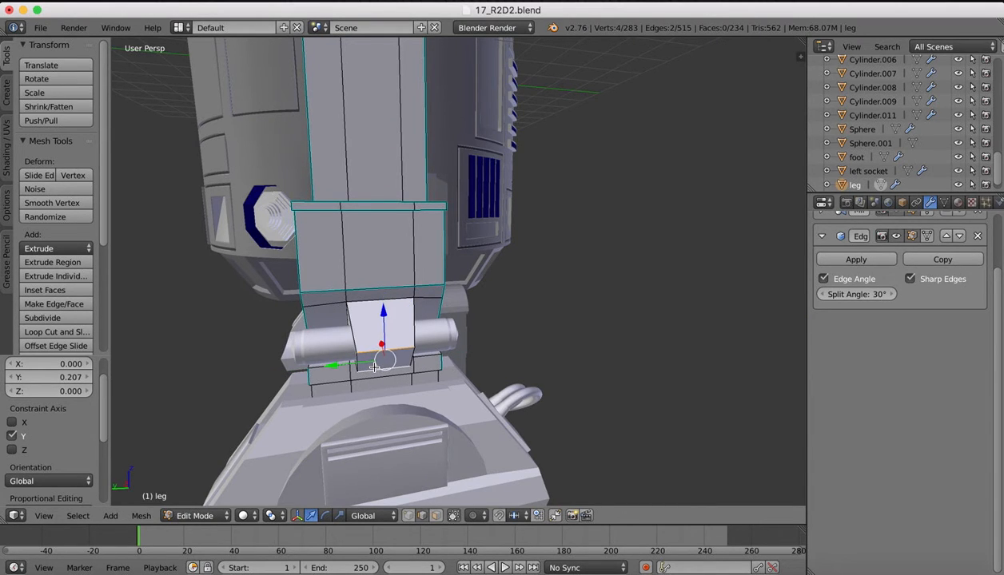
key(ctrl+b)
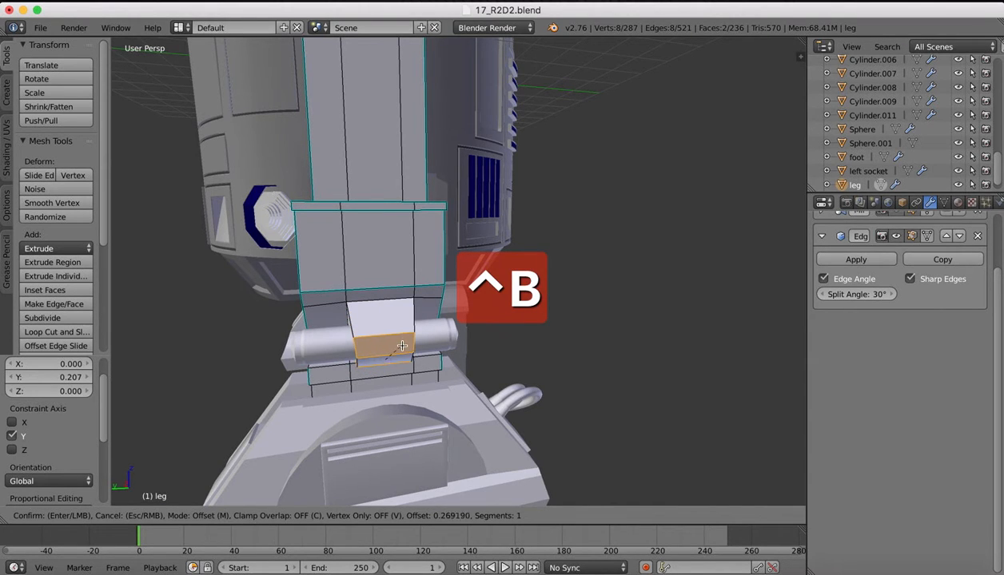
click(409, 352)
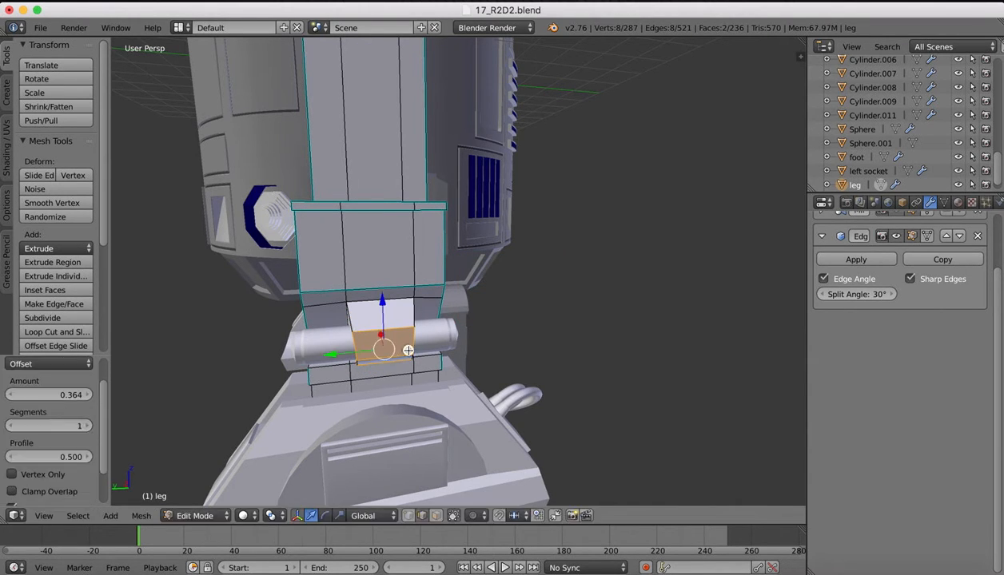
drag(71, 426, 156, 404)
middle_drag(263, 336, 339, 327)
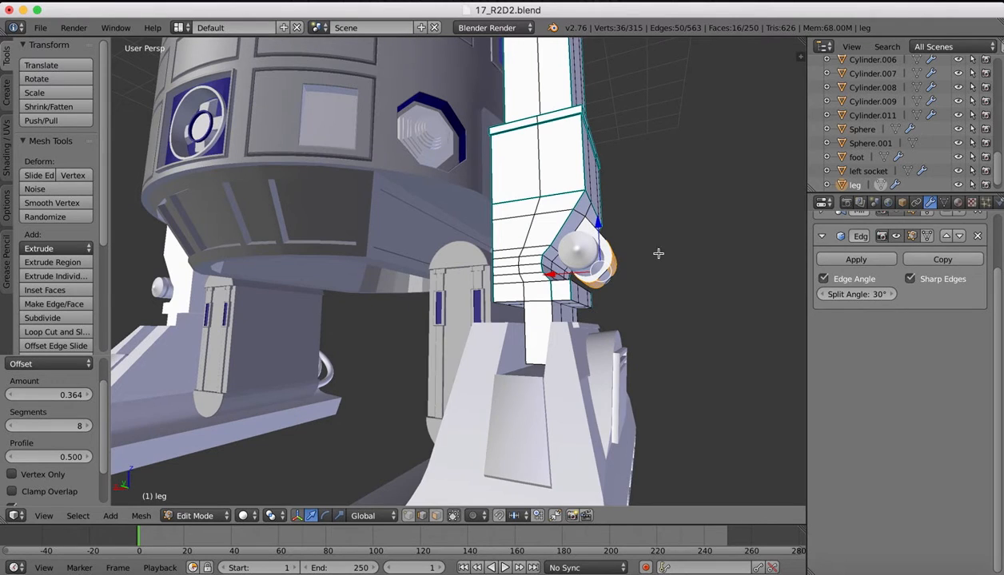
middle_drag(658, 253, 658, 252)
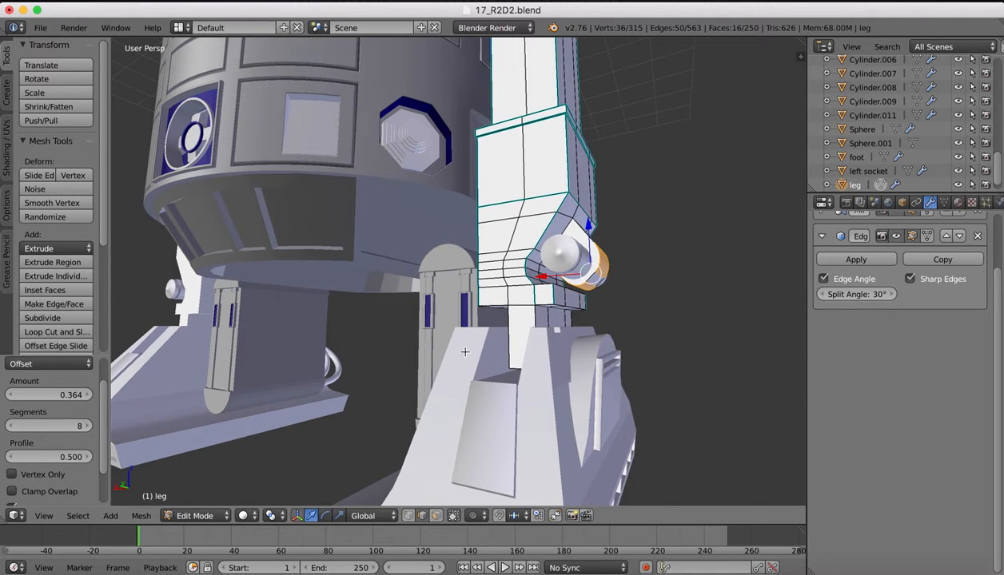
key(Tab)
Align the ankle rod with the rounded block in front view using small X and Z moves, finishing with 0.020 in Z and -0.020 in X
middle_drag(503, 163, 510, 164)
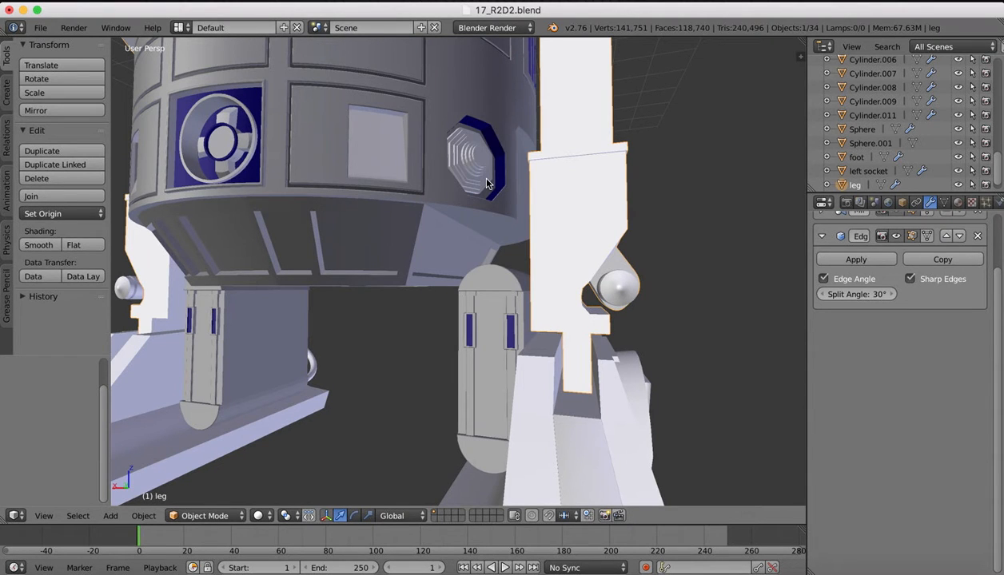
click(44, 515)
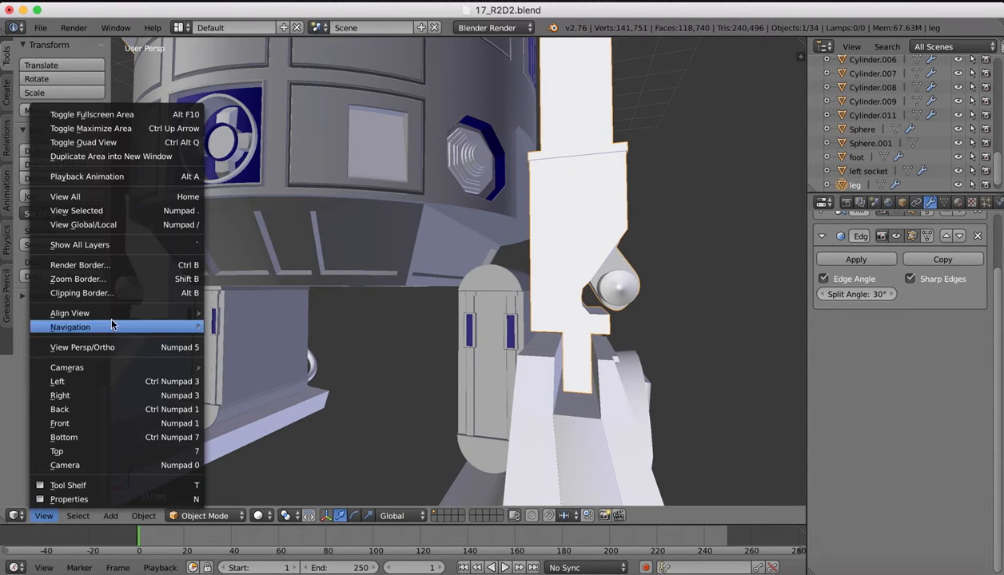
click(78, 419)
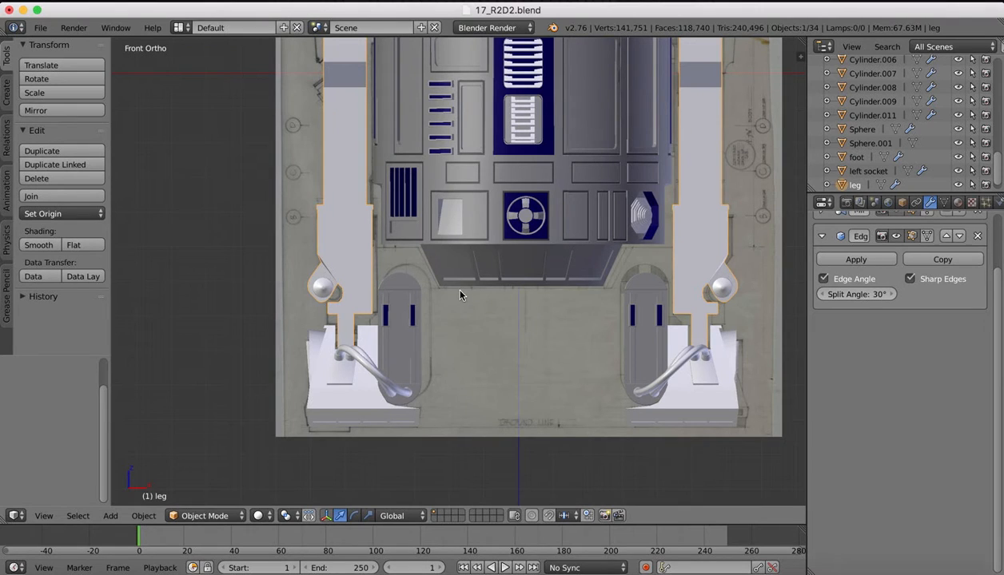
click(724, 291)
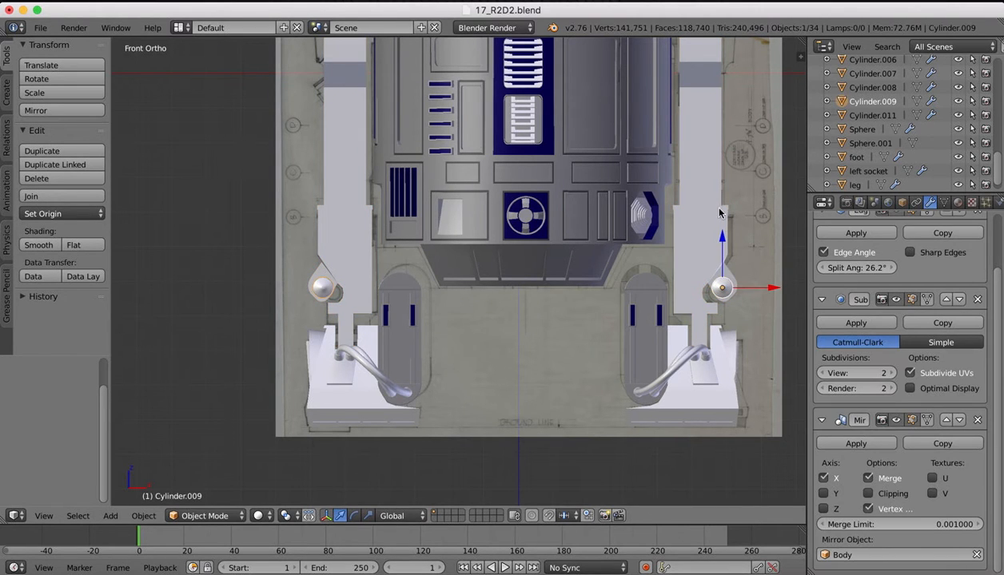
drag(722, 237, 724, 232)
drag(773, 288, 774, 285)
drag(726, 239, 723, 240)
drag(775, 289, 773, 288)
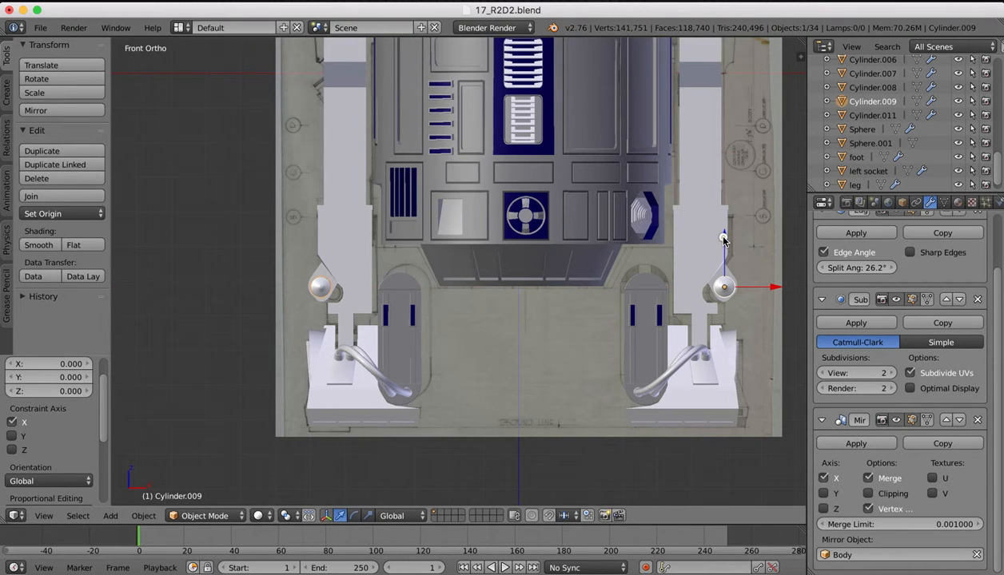
drag(723, 239, 722, 231)
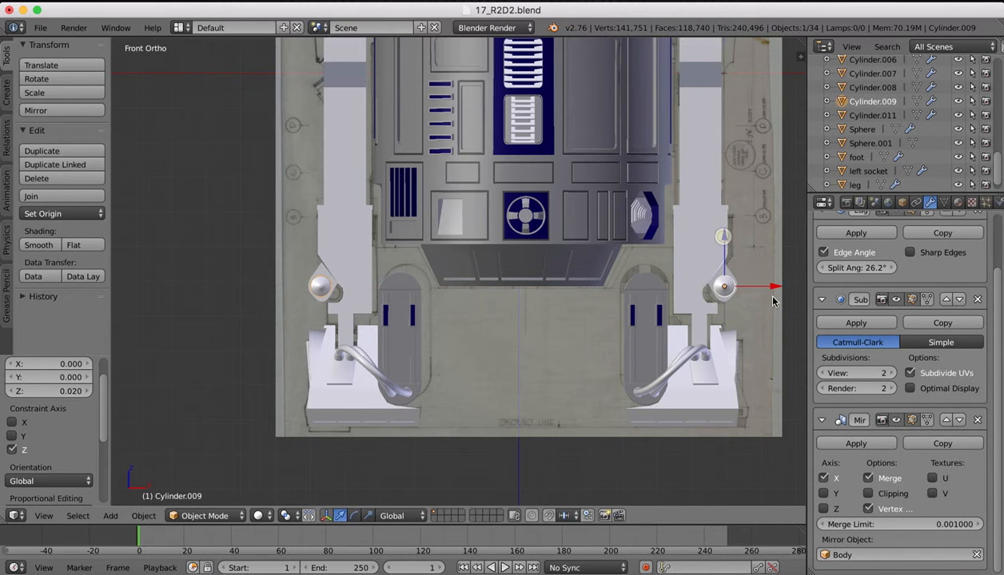
drag(773, 288, 775, 287)
Examine the ankle block and rod from several sides and compare them with the reference render in Preview
middle_drag(735, 299, 448, 271)
scroll(449, 270, down, 2)
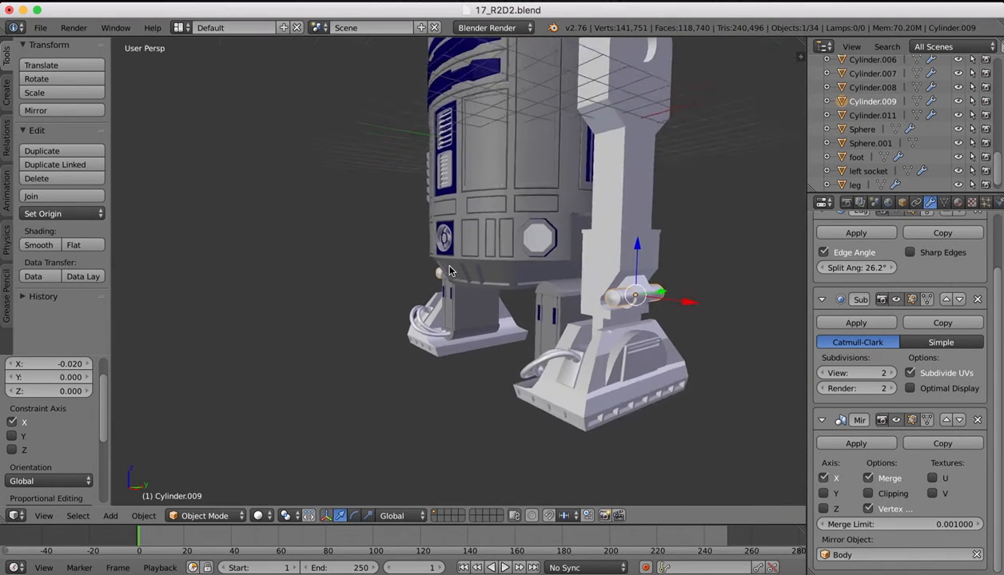
scroll(449, 270, right, 8)
scroll(449, 270, right, 10)
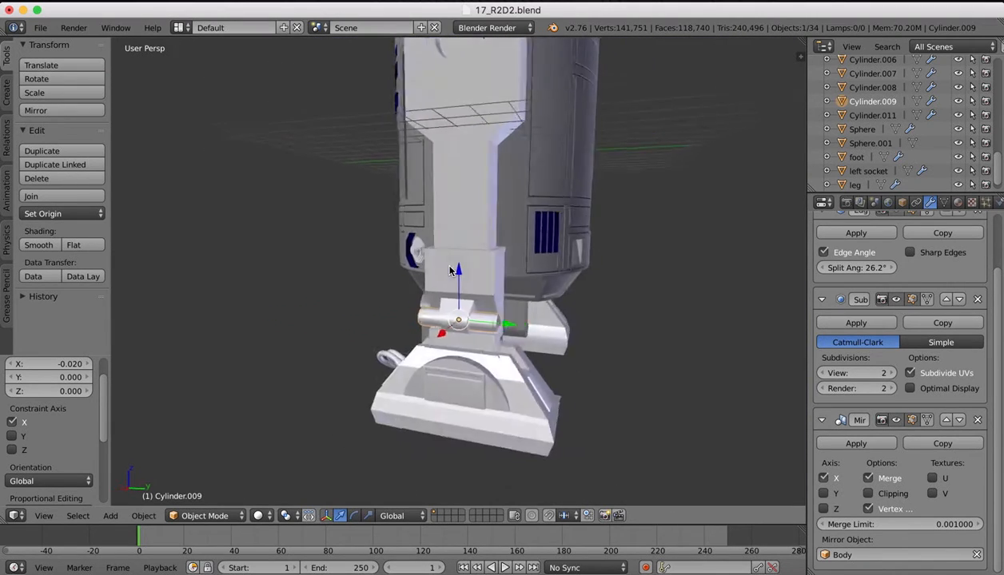
scroll(449, 270, down, 2)
scroll(449, 270, right, 6)
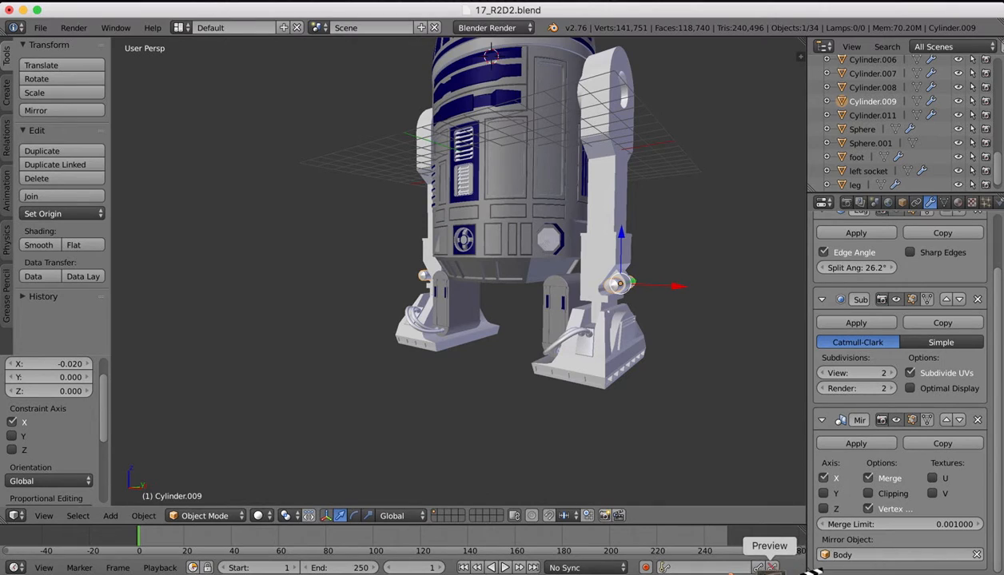
click(769, 569)
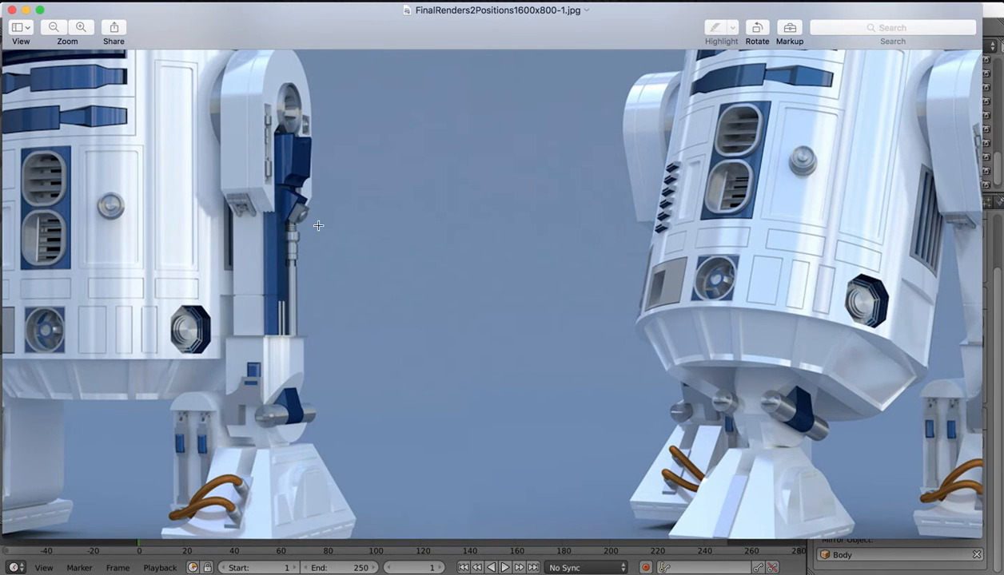
click(760, 565)
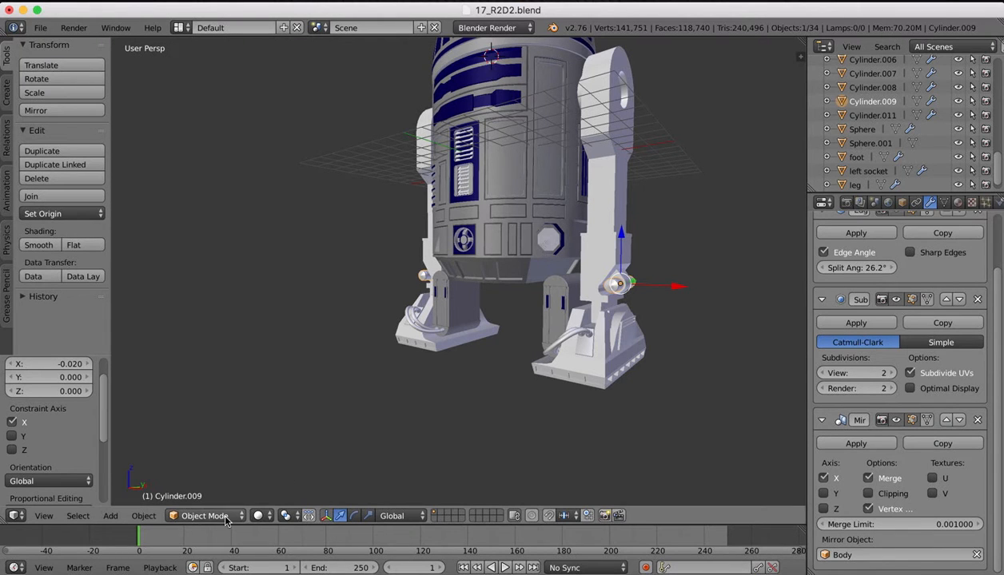
Select the leg and display the model in wireframe over the blueprint in front view
click(44, 515)
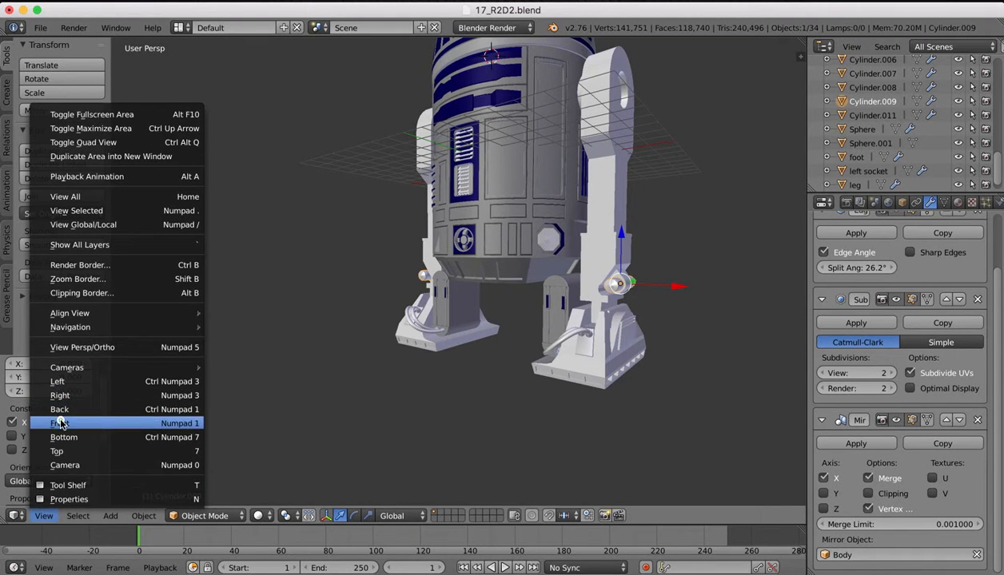
click(61, 424)
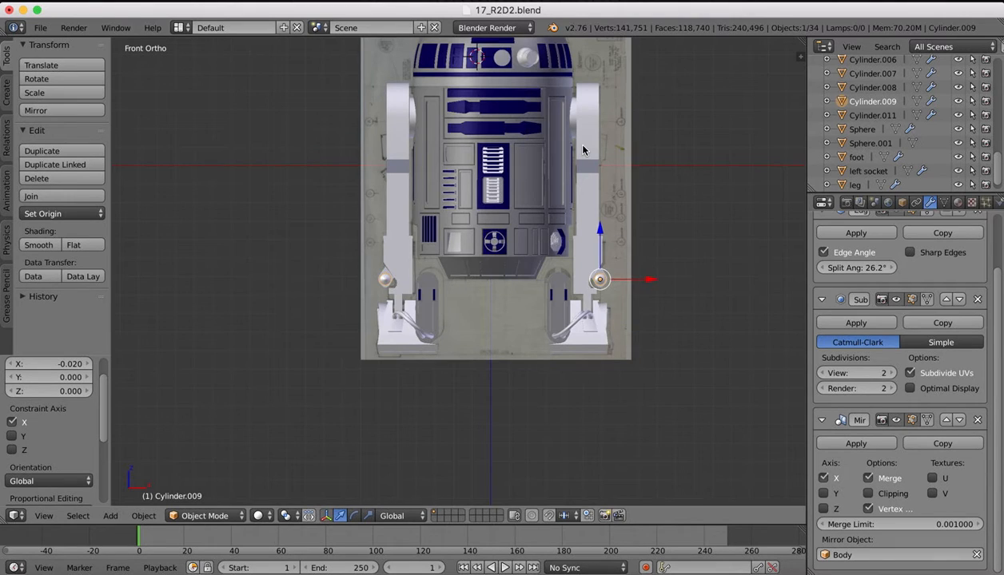
scroll(583, 150, up, 5)
scroll(582, 150, right, 4)
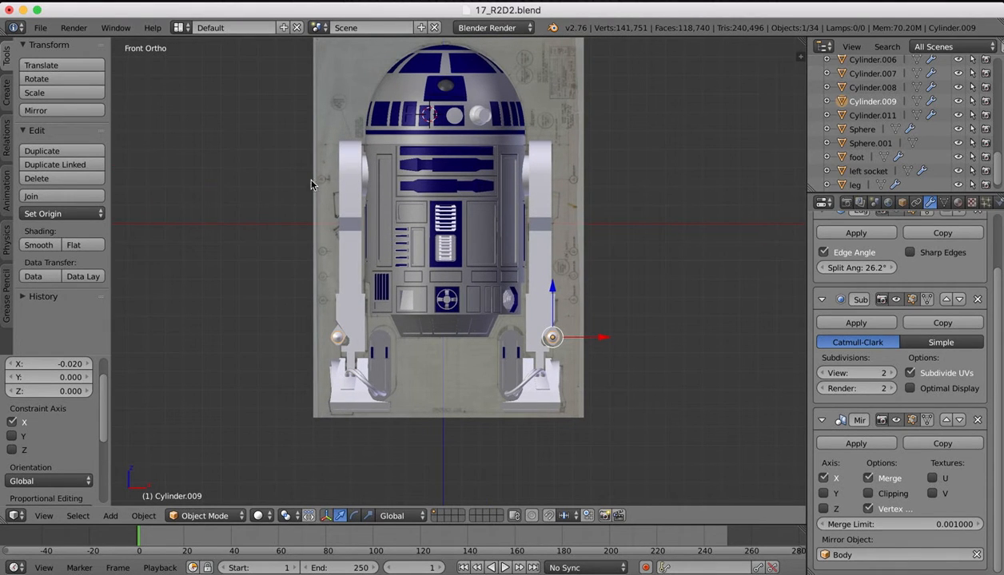
right_click(361, 193)
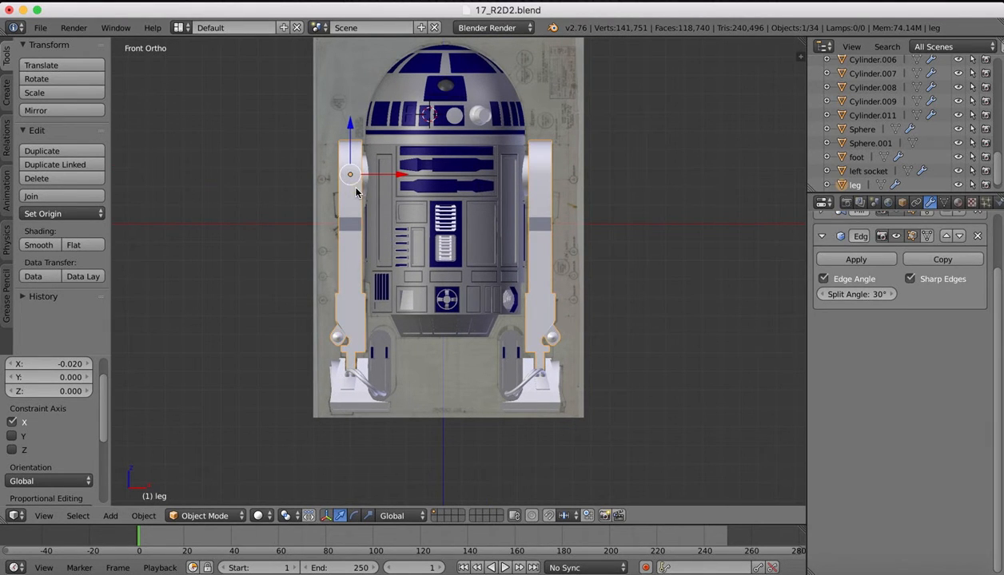
key(x)
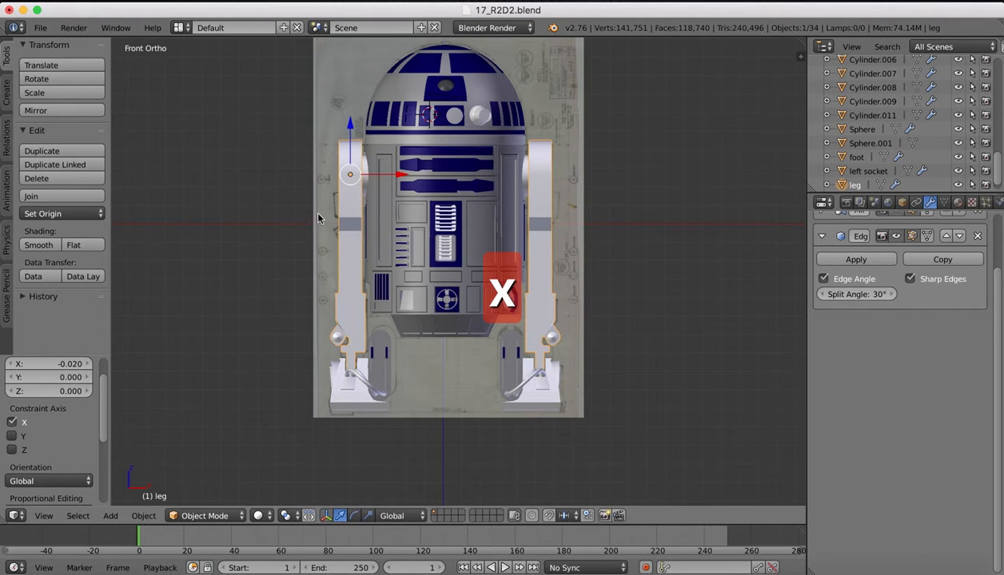
key(z)
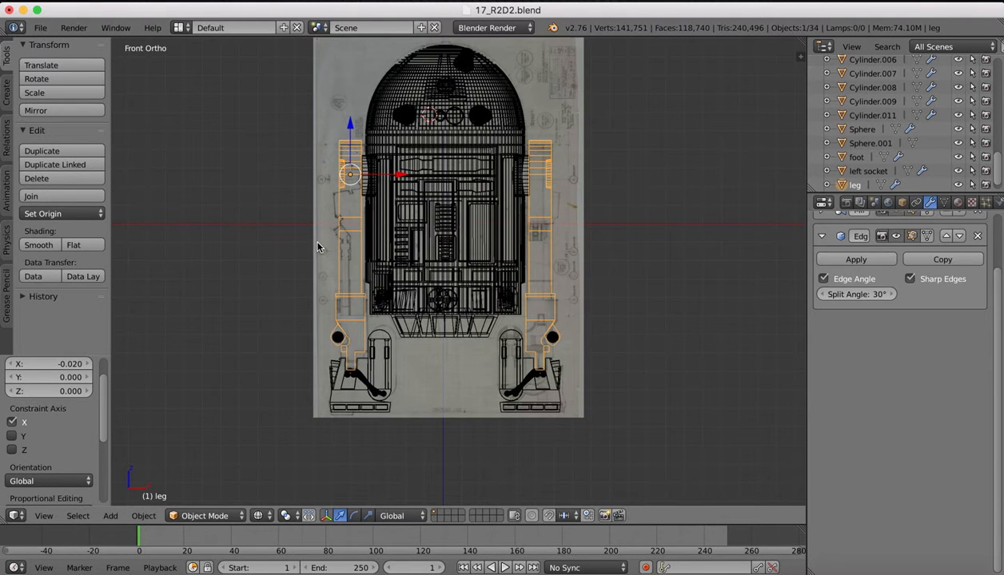
middle_drag(315, 268, 315, 264)
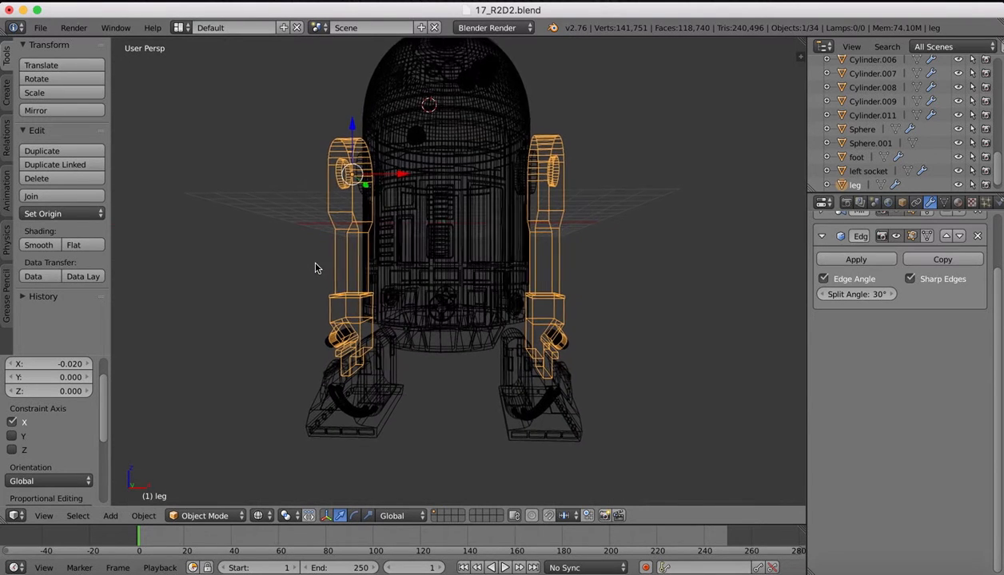
click(47, 515)
click(64, 423)
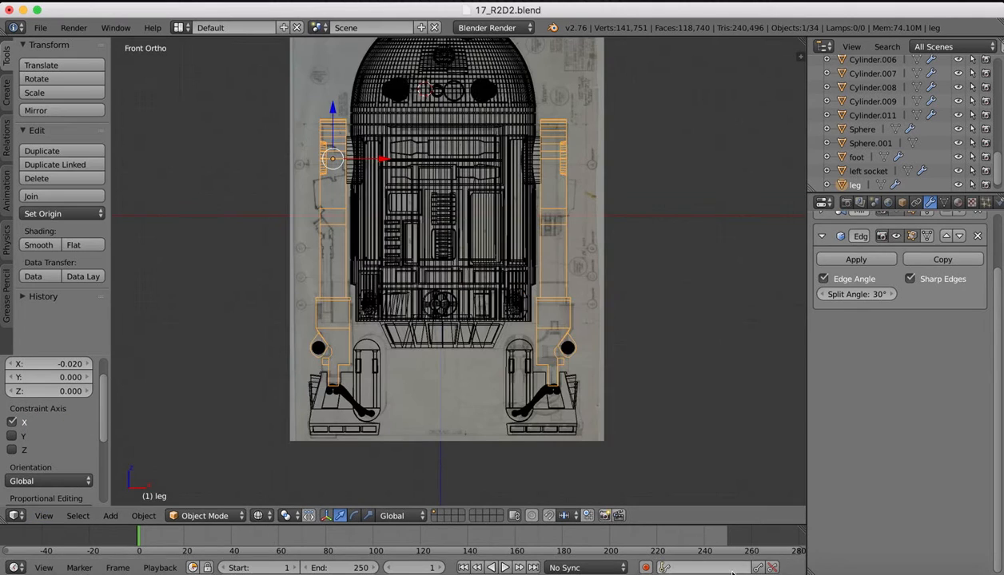
Compare the leg's layered outer parts with the reference render in Preview, and inspect the wireframe model from an angle in Blender
click(766, 569)
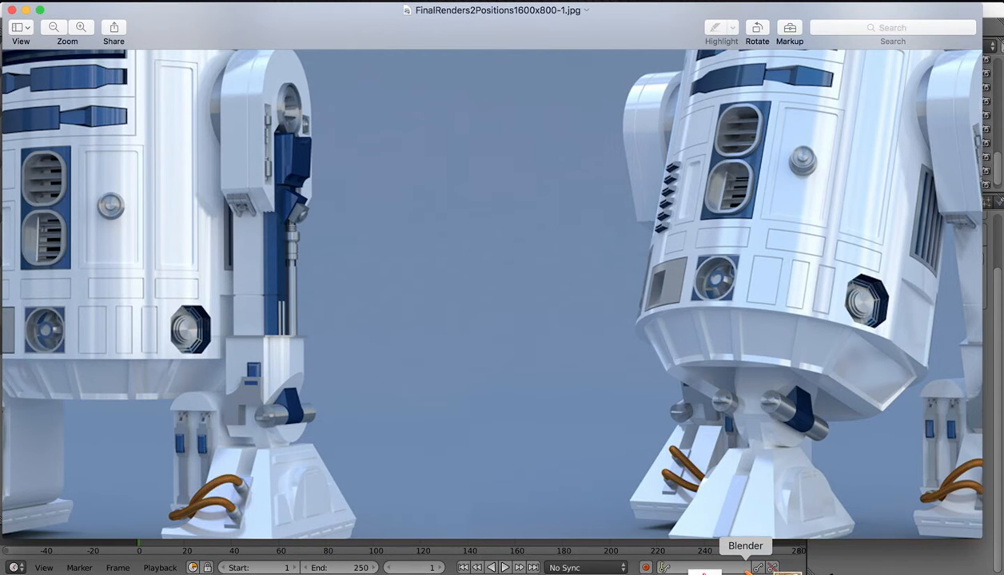
click(747, 569)
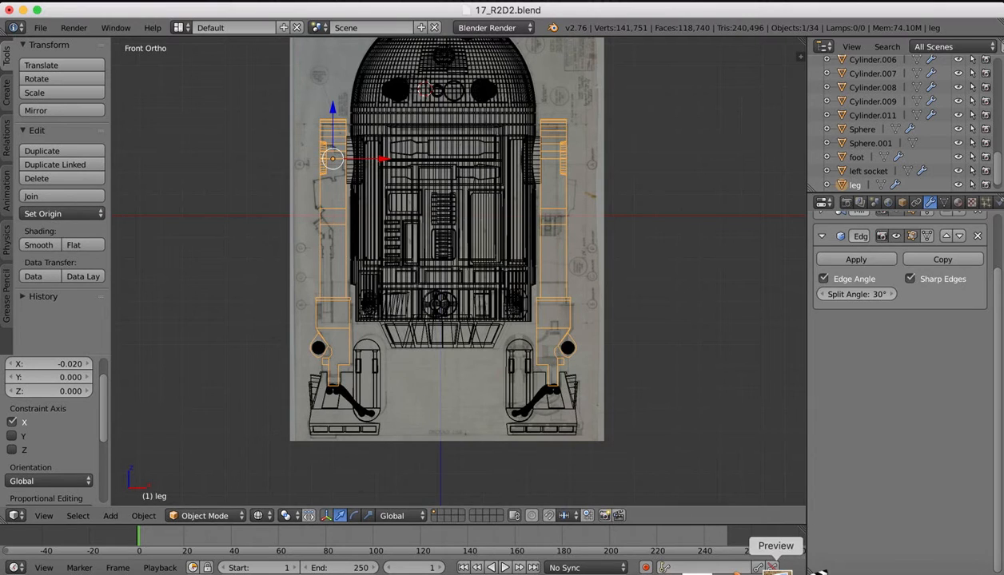
click(769, 562)
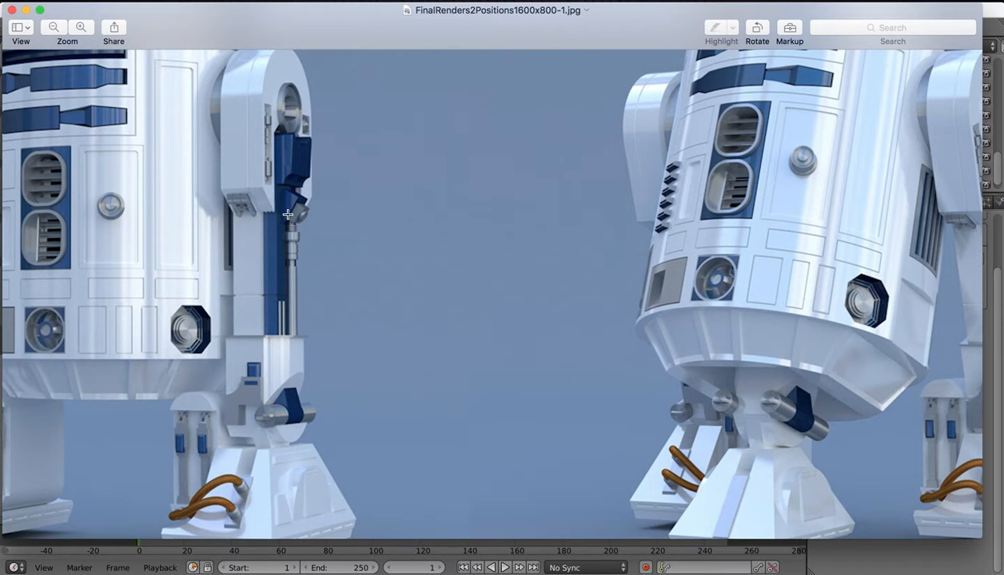
click(749, 565)
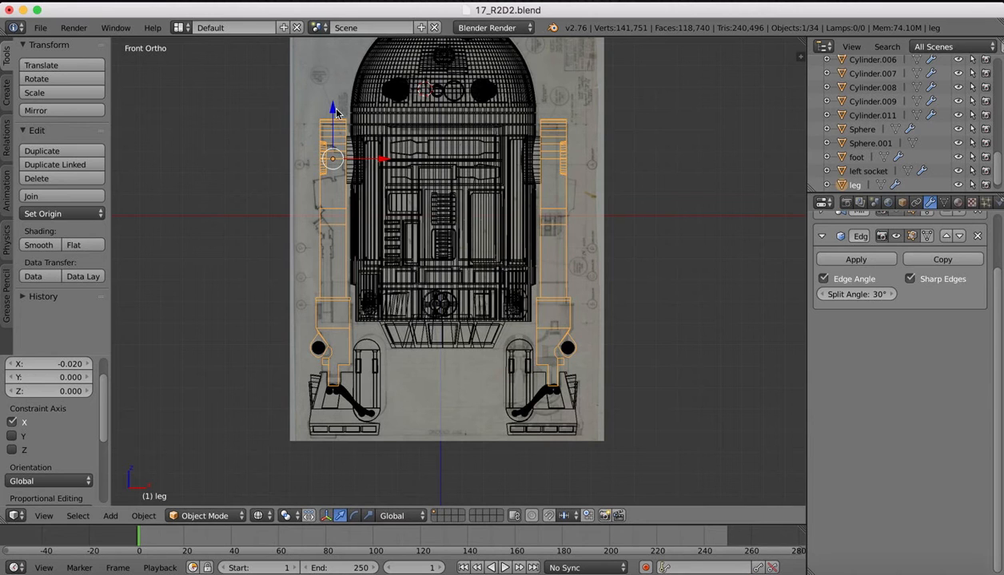
scroll(474, 218, right, 5)
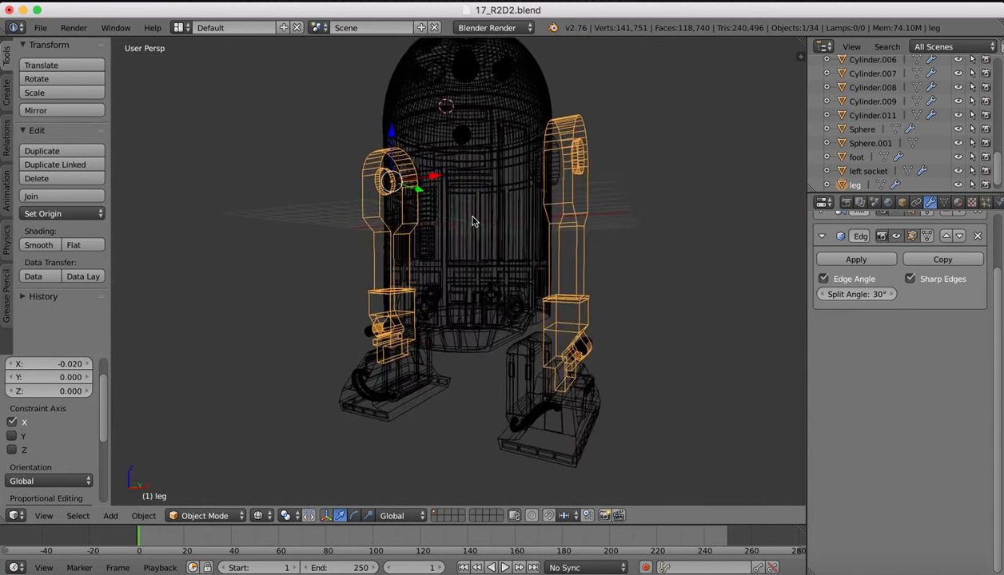
scroll(616, 242, right, 6)
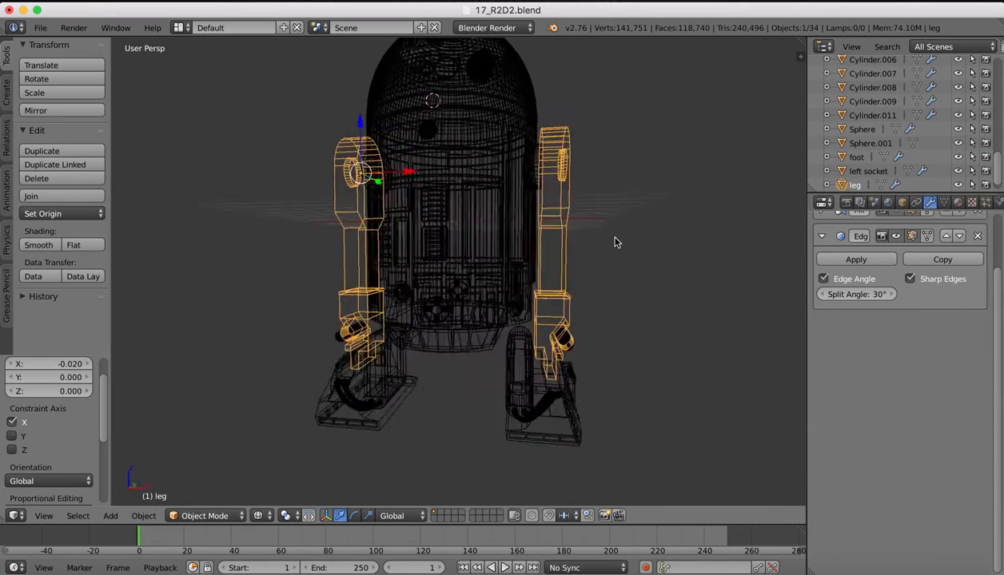
Enter Edit Mode on the leg in solid shading and select the outer faces of its wide upper section, including the three angled lower faces
key(Tab)
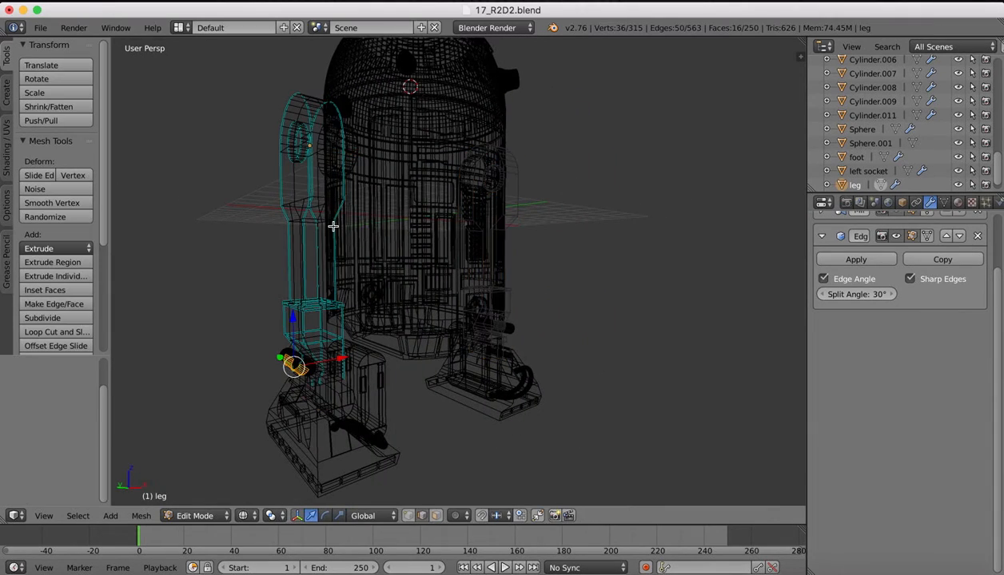
scroll(331, 226, left, 3)
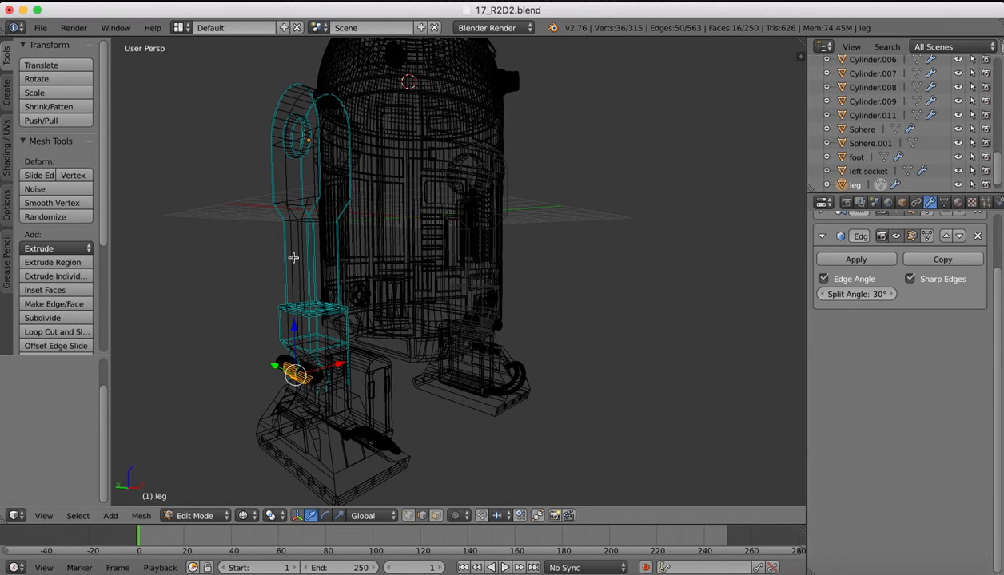
key(z)
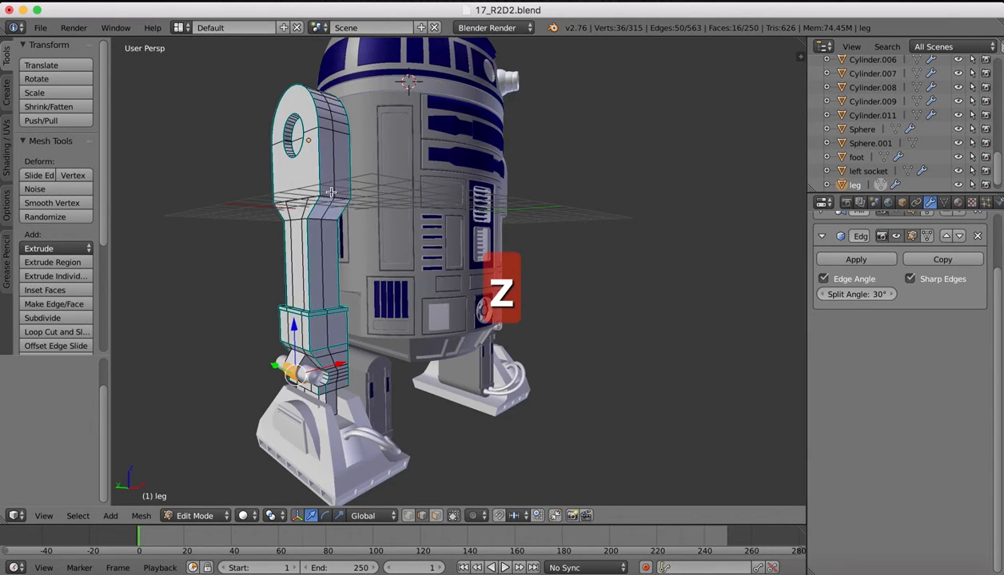
mouse_move(324, 187)
ctrl+middle_down()
mouse_move(328, 210)
mouse_move(376, 212)
ctrl+middle_up()
key(a)
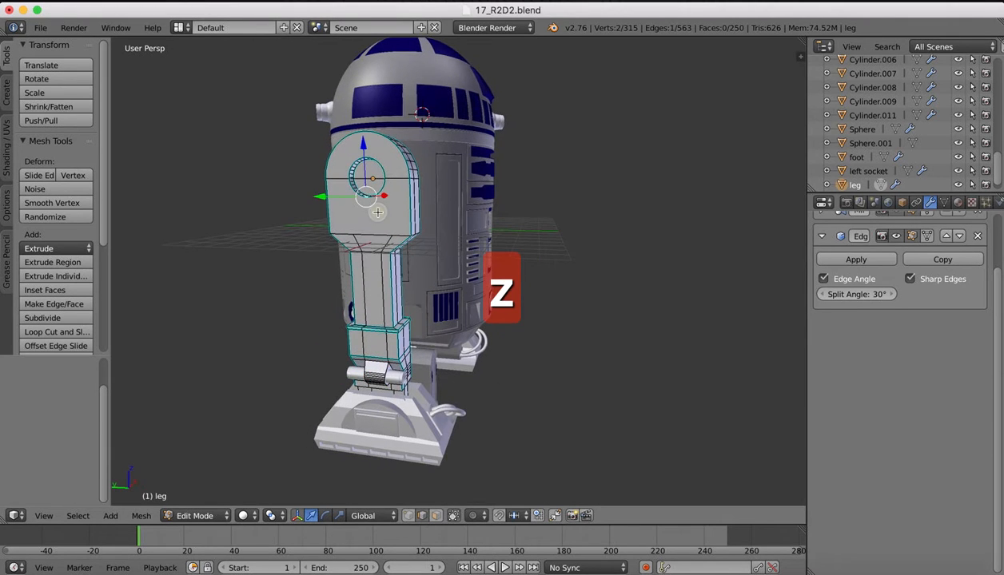
right_click(385, 206)
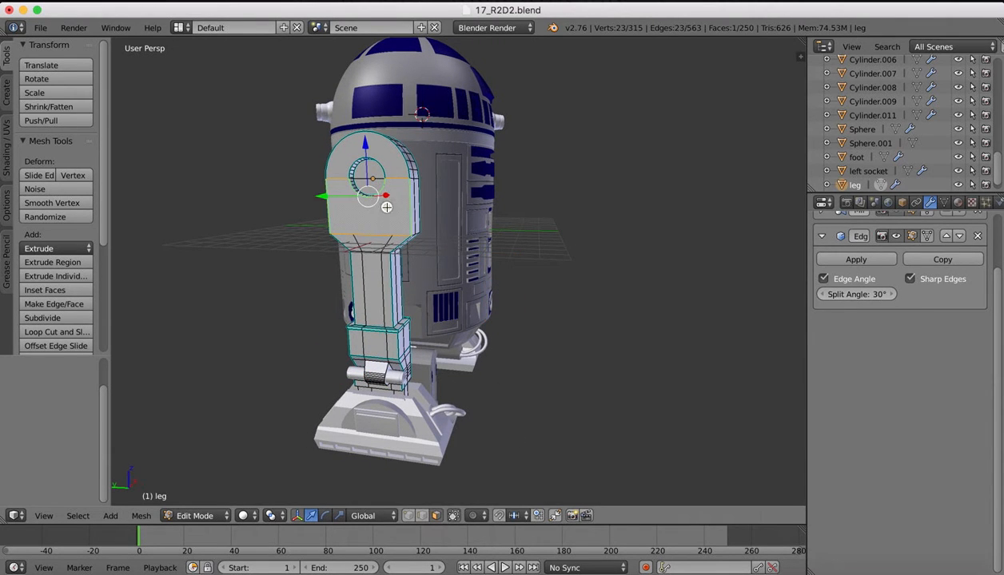
shift+right_click(397, 158)
scroll(397, 158, left, 3)
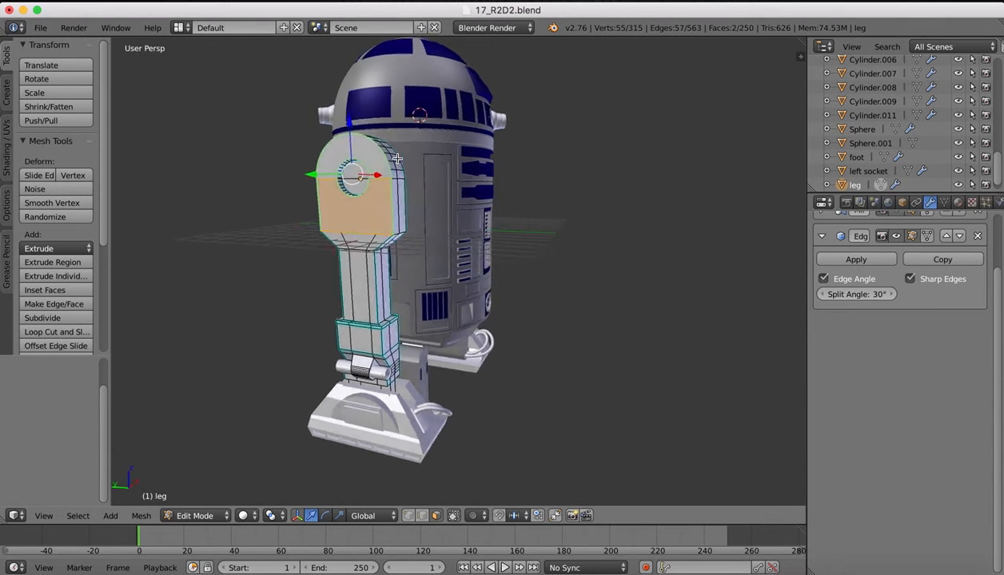
scroll(397, 159, left, 1)
shift+right_click(387, 232)
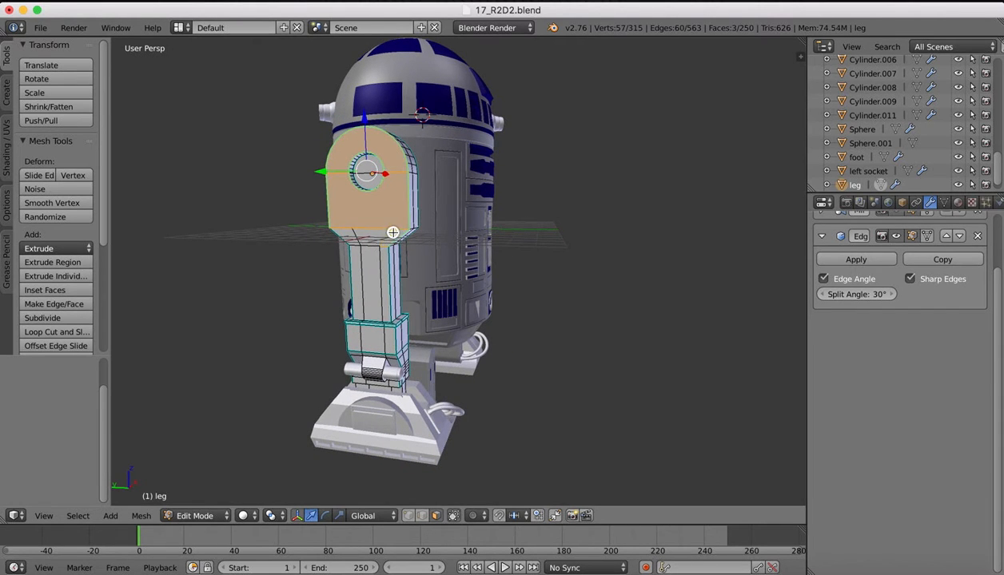
shift+right_click(365, 233)
shift+right_click(349, 234)
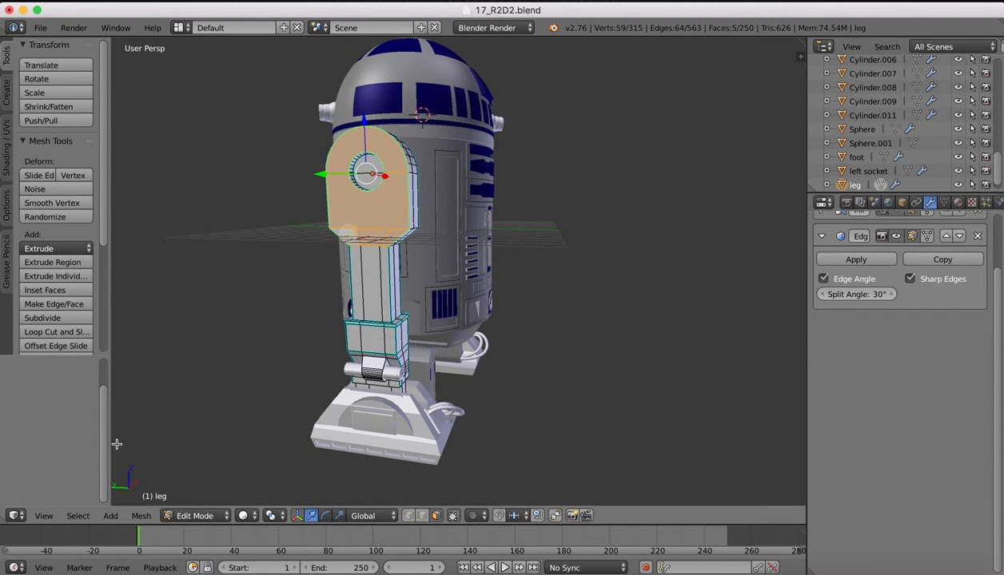
Try to move the selected outer leg faces along X against the blueprint in front view wireframe, and undo the move
click(44, 515)
click(63, 424)
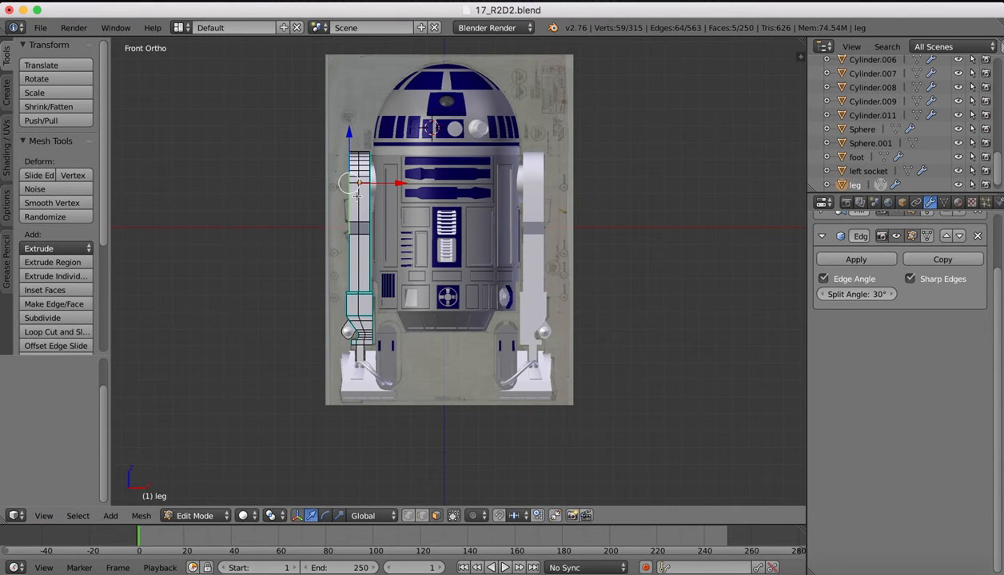
scroll(357, 195, up, 3)
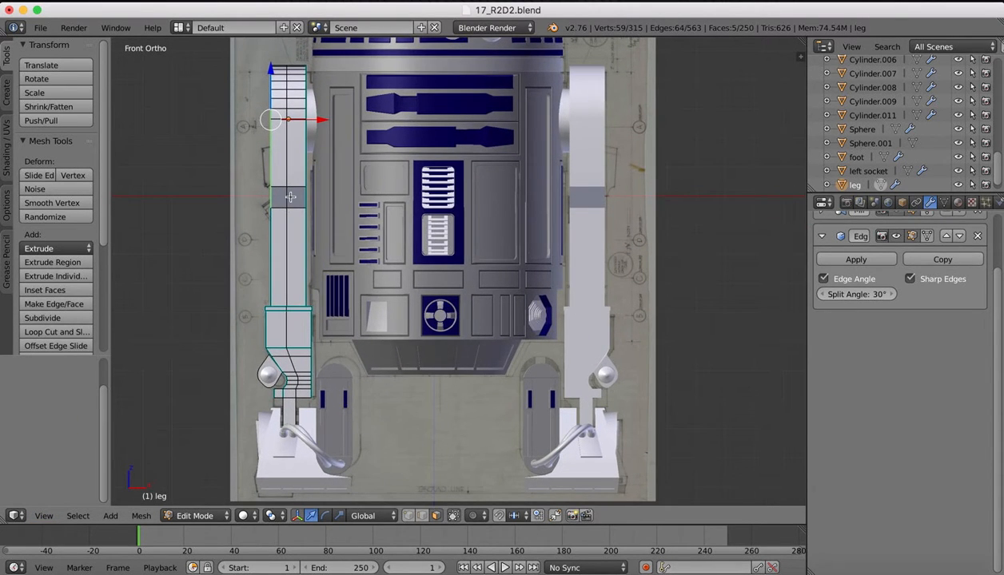
scroll(290, 196, left, 5)
key(z)
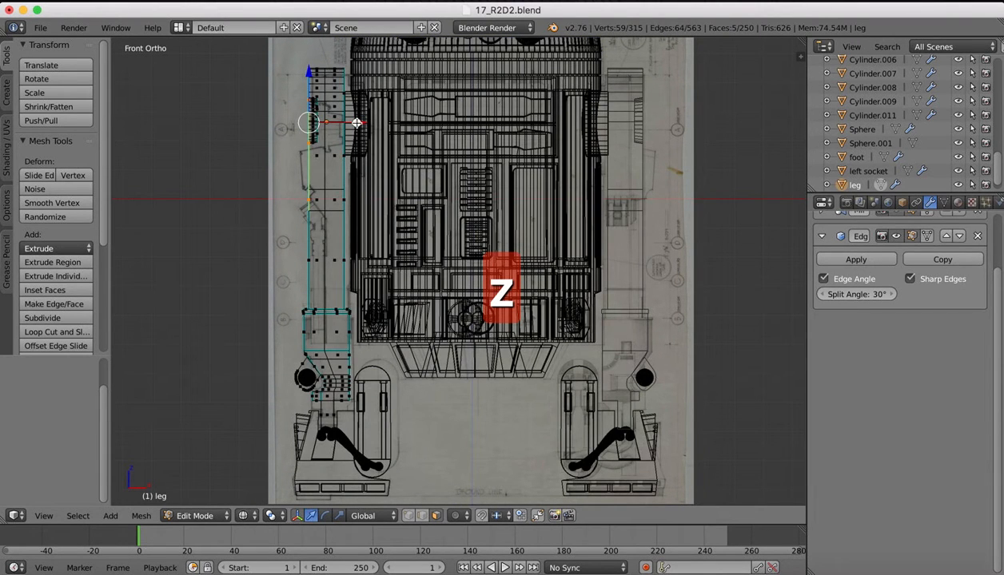
drag(357, 122, 352, 123)
key(super+z)
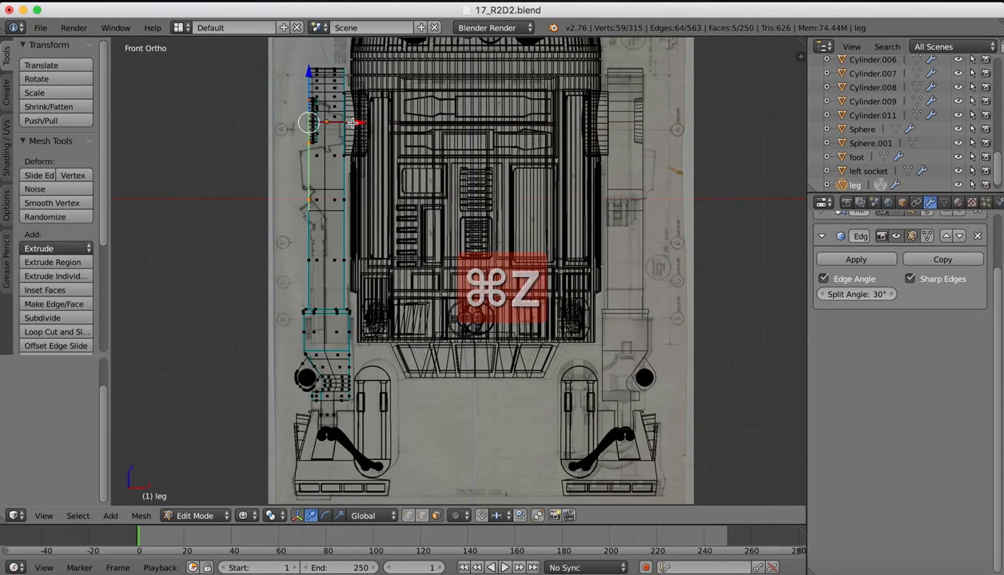
Add one loop cut around the leg shaft in solid shading, slid up near the angled section with factor 0.958, and leave Edit Mode
middle_drag(353, 181, 352, 180)
key(z)
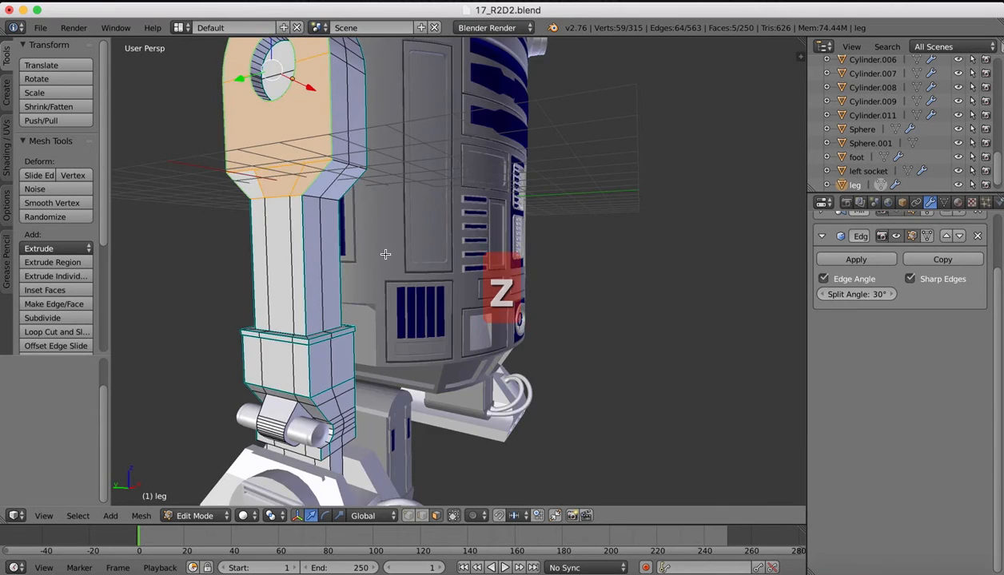
scroll(385, 252, up, 4)
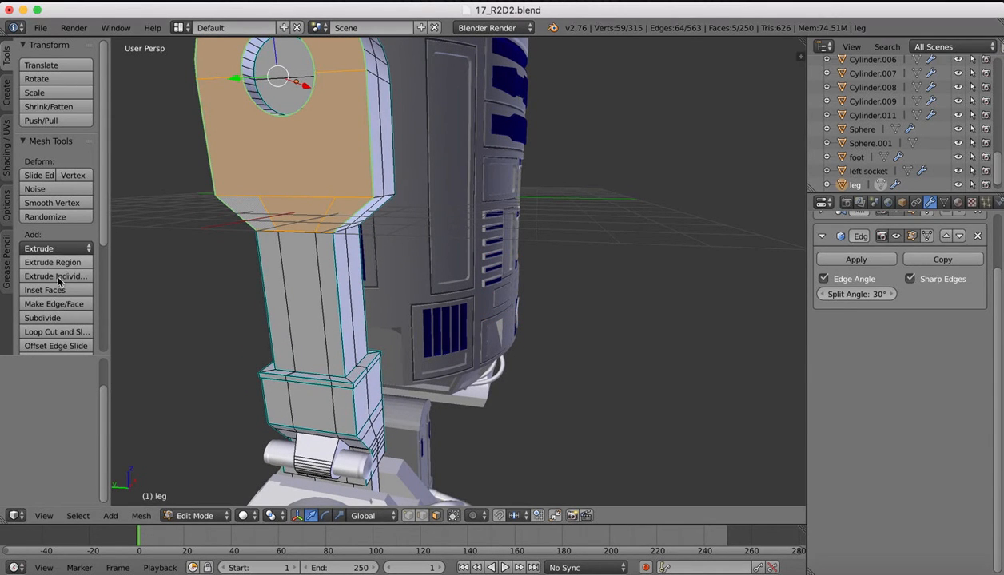
click(51, 331)
click(331, 249)
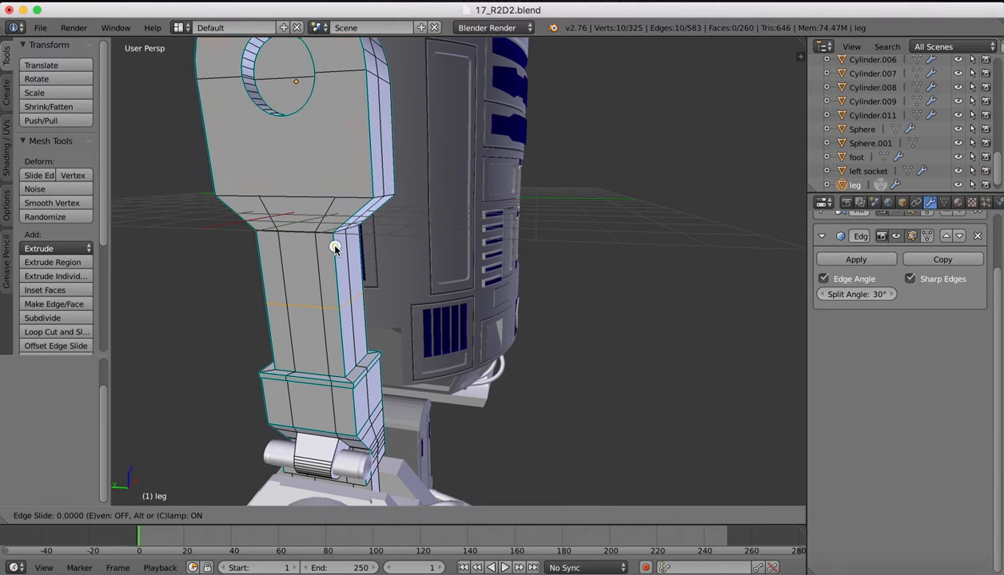
click(331, 181)
scroll(369, 142, right, 5)
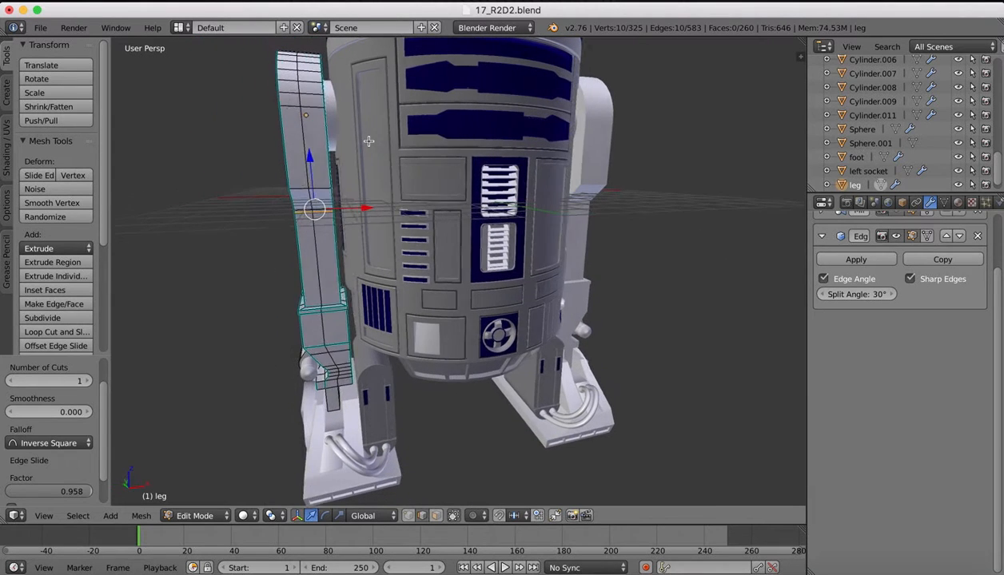
key(Tab)
scroll(334, 144, down, 1)
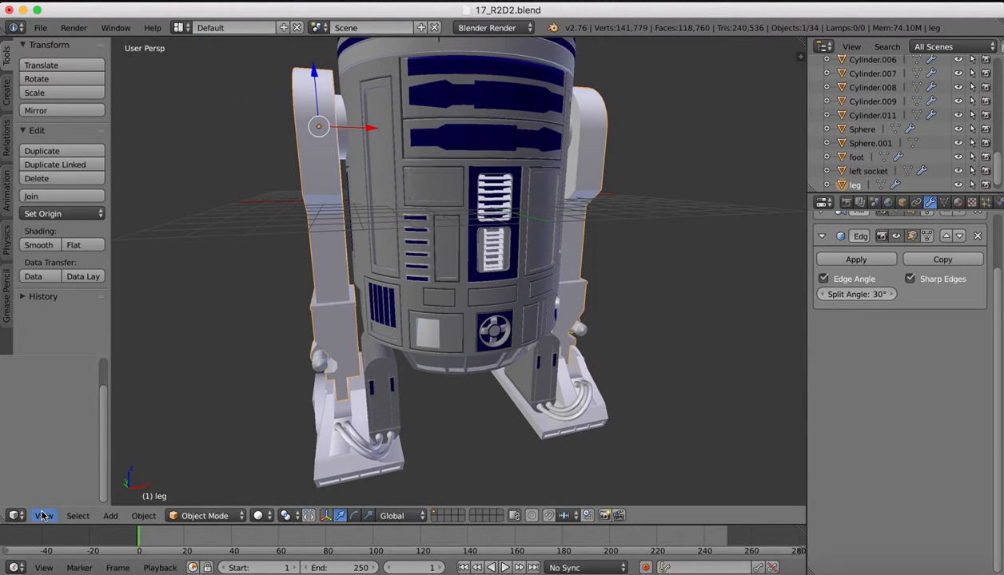
Select the outer faces of the leg's wide upper section in Edit Mode, including the three angled lower faces
click(44, 516)
click(72, 418)
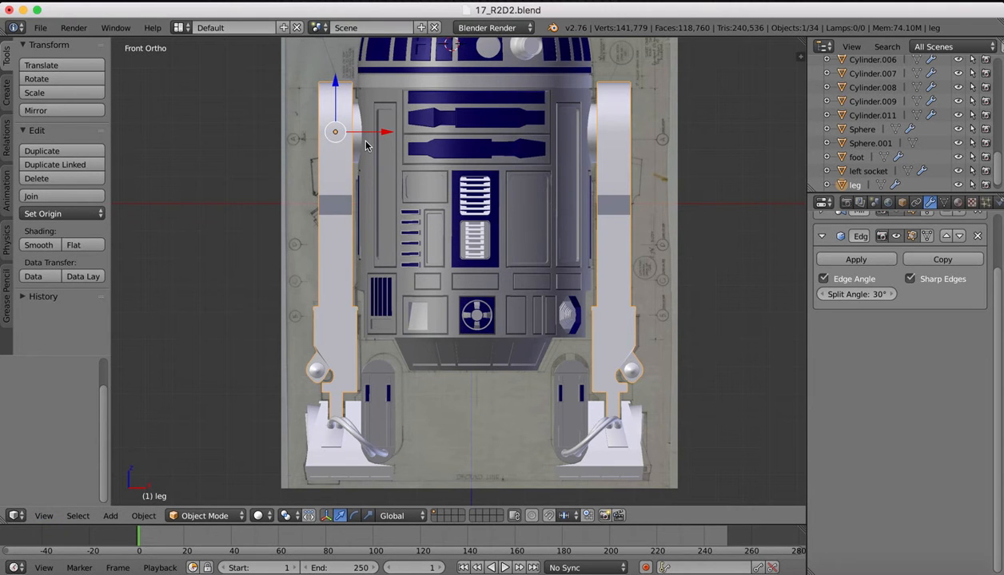
scroll(327, 257, left, 5)
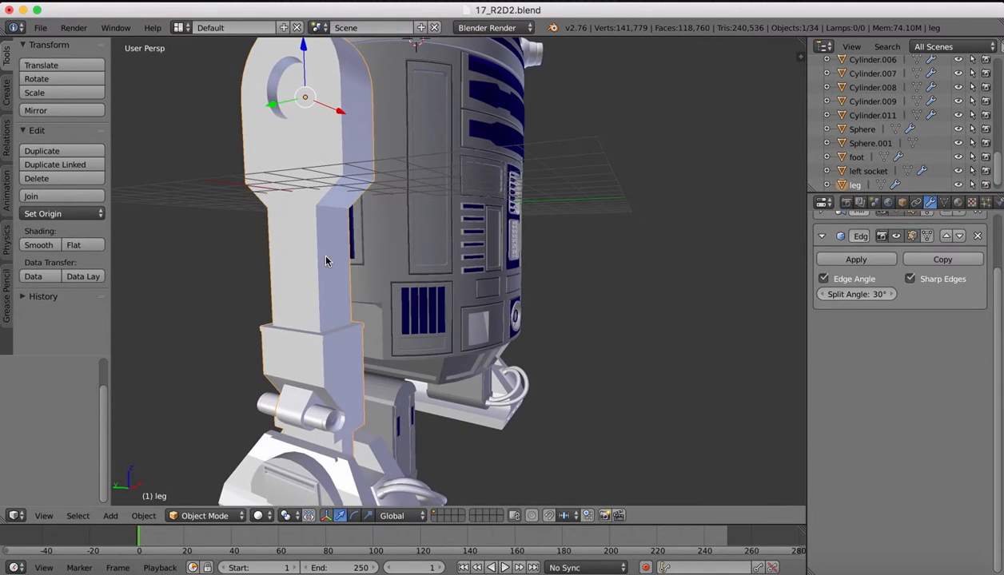
key(Tab)
key(a)
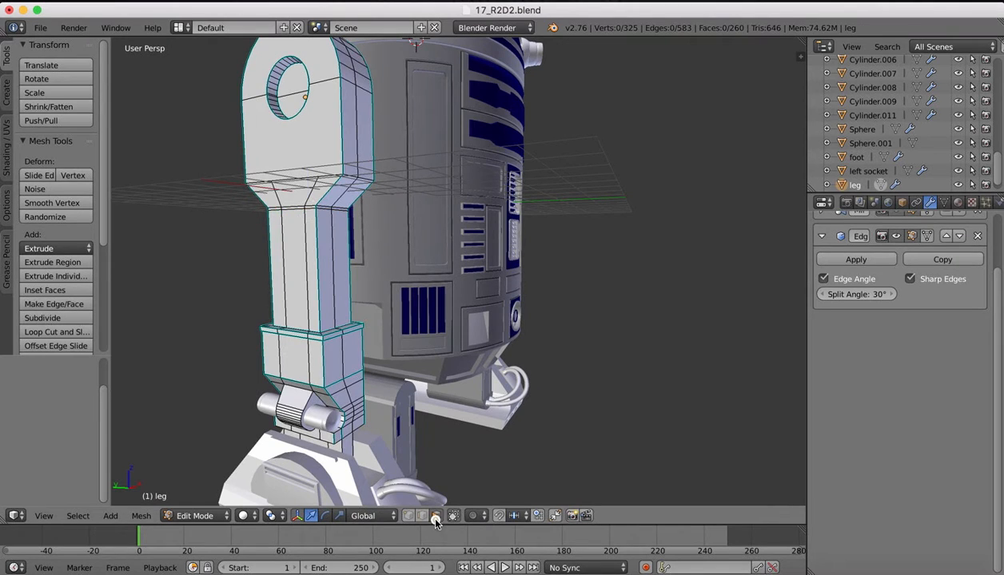
right_click(302, 197)
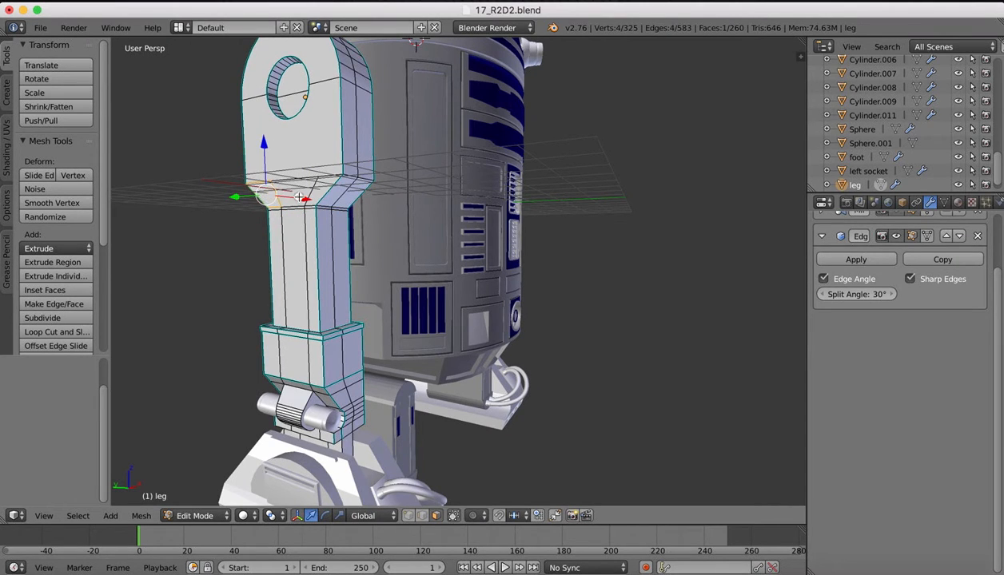
shift+right_click(307, 191)
shift+right_click(325, 195)
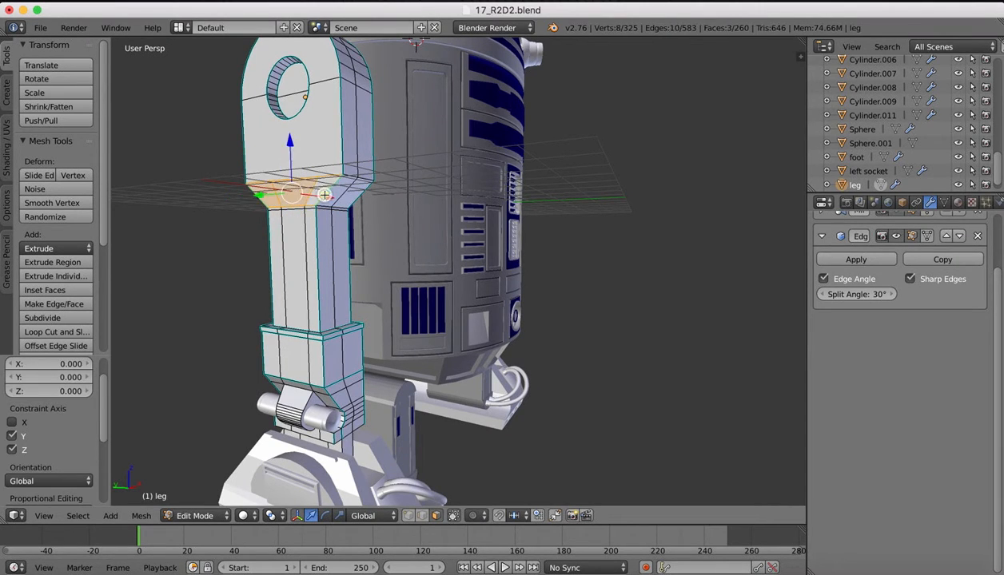
shift+right_click(319, 151)
shift+right_click(310, 55)
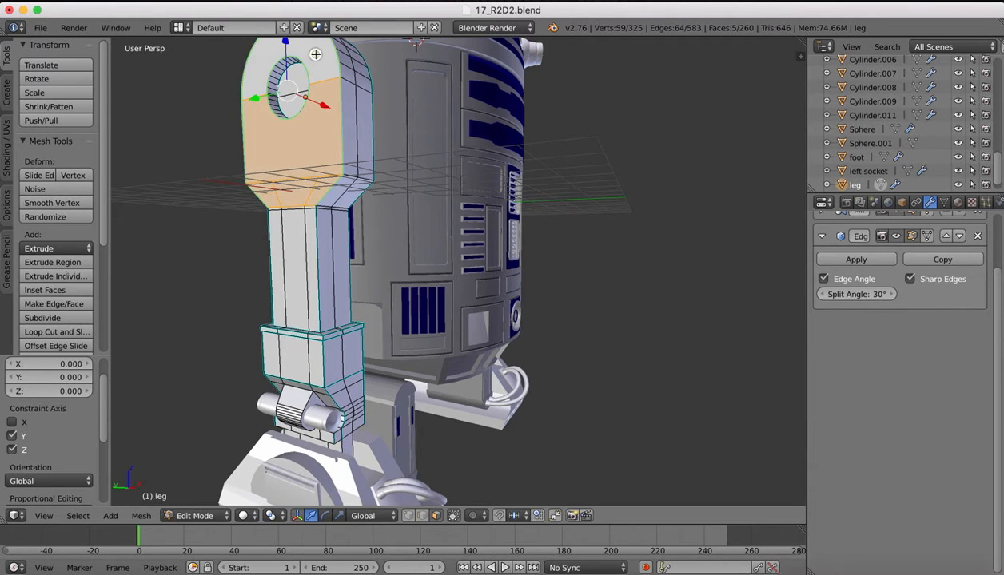
Move the selected outer faces along X by -0.309 in front view to match the blueprint, and leave Edit Mode
click(48, 513)
click(64, 430)
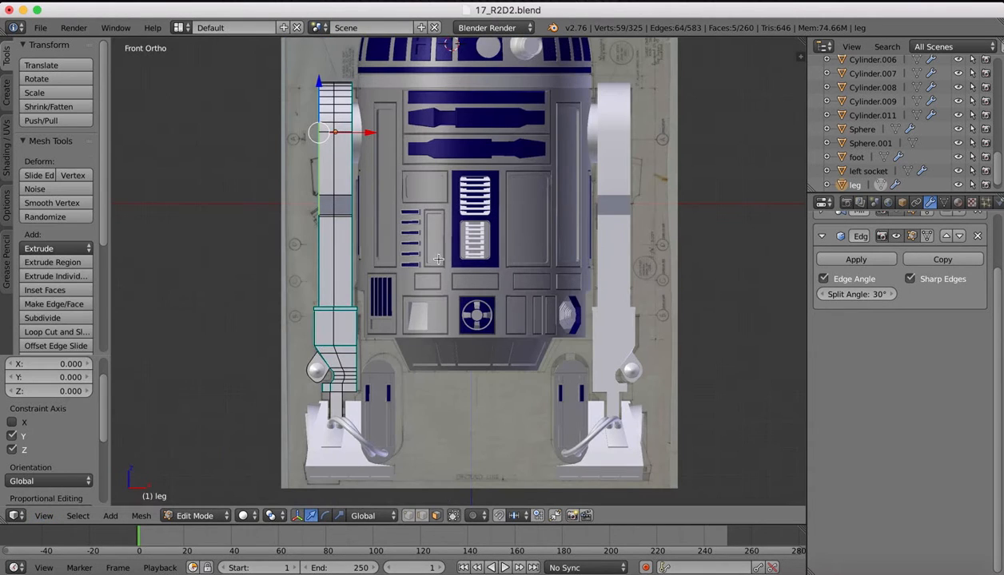
key(g)
key(x)
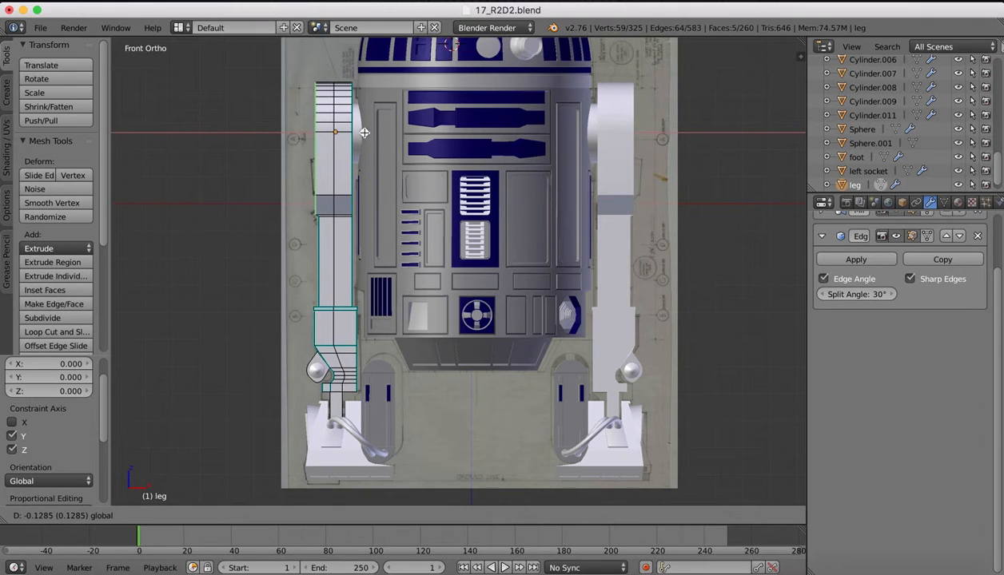
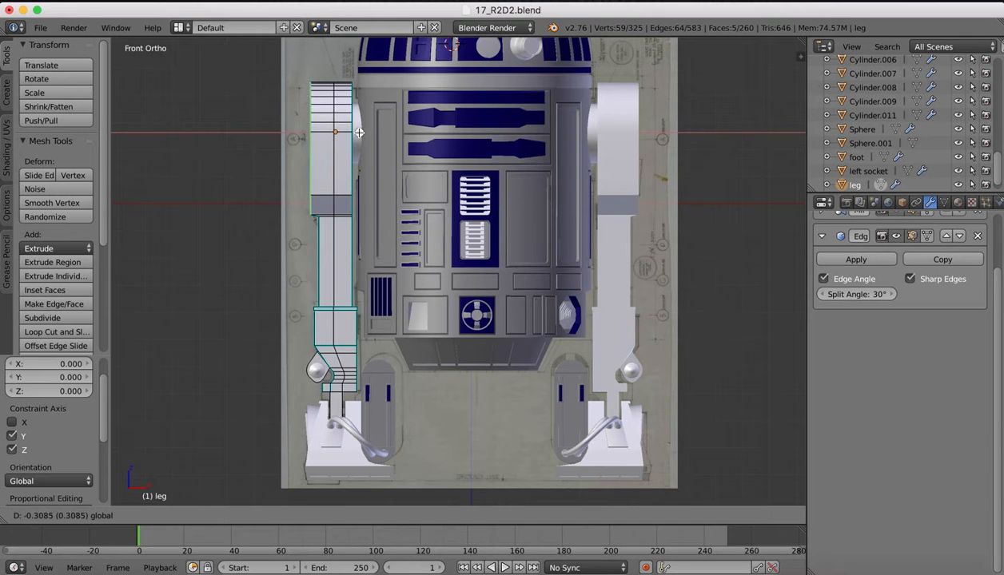
click(358, 133)
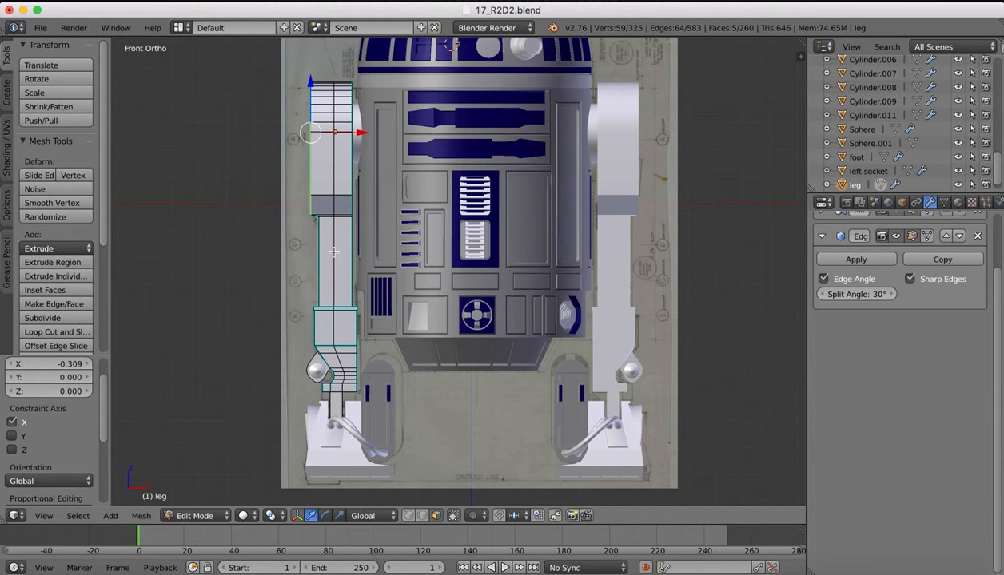
key(Tab)
scroll(337, 183, left, 10)
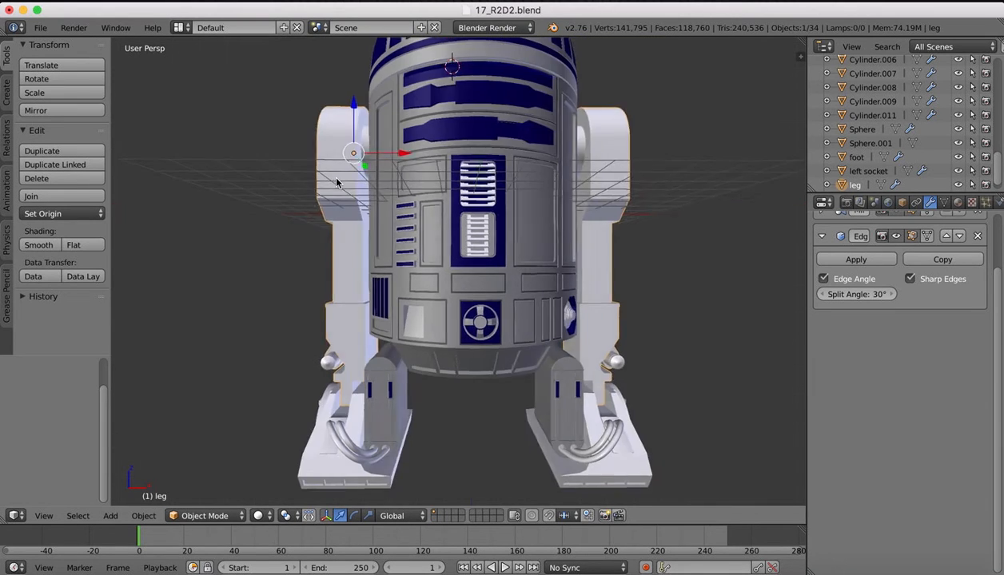
Enter Edit Mode and select the outer faces of the leg shaft, the thin rim below it and the wider lower block
key(Tab)
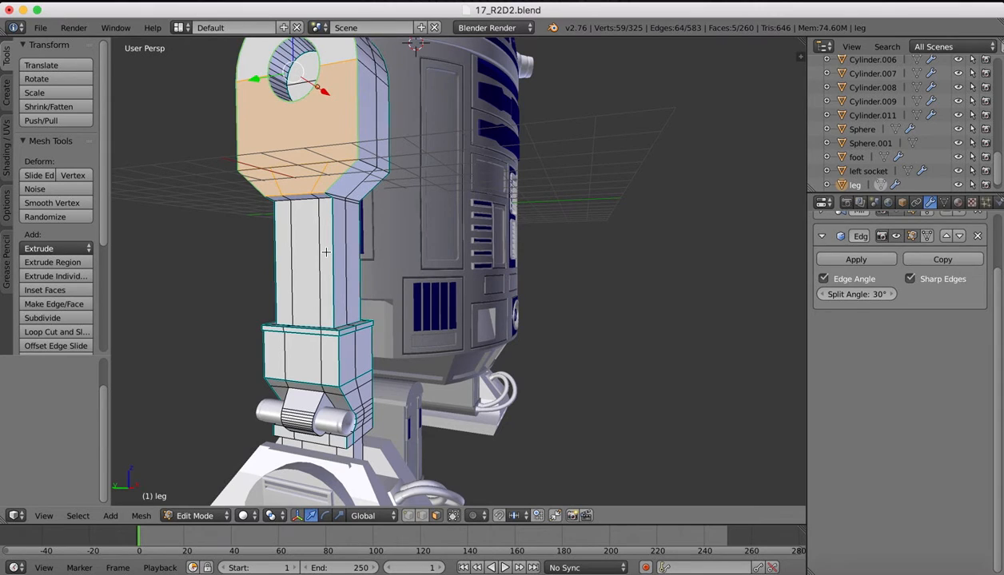
right_click(324, 219)
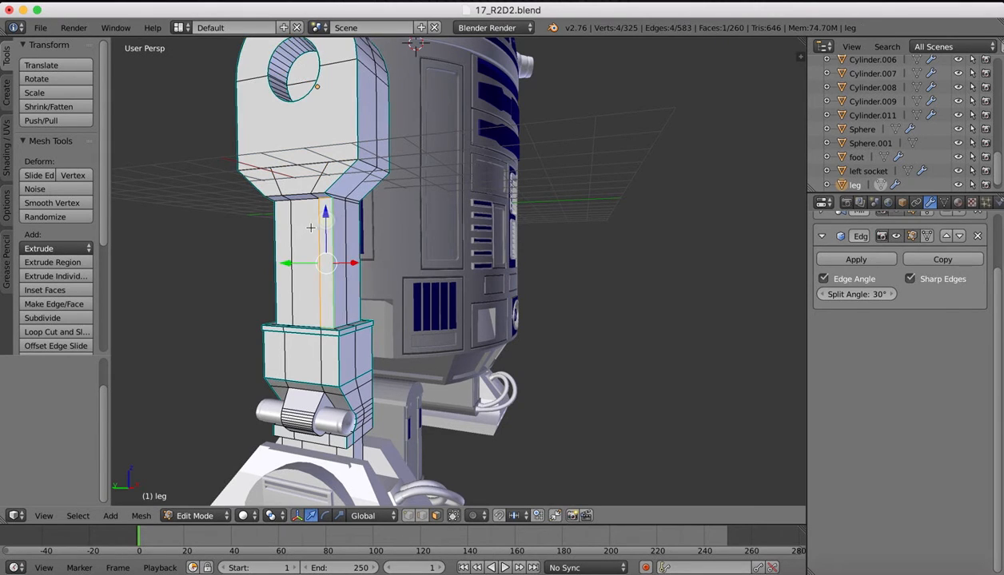
shift+right_click(297, 224)
shift+right_click(273, 225)
shift+right_click(273, 327)
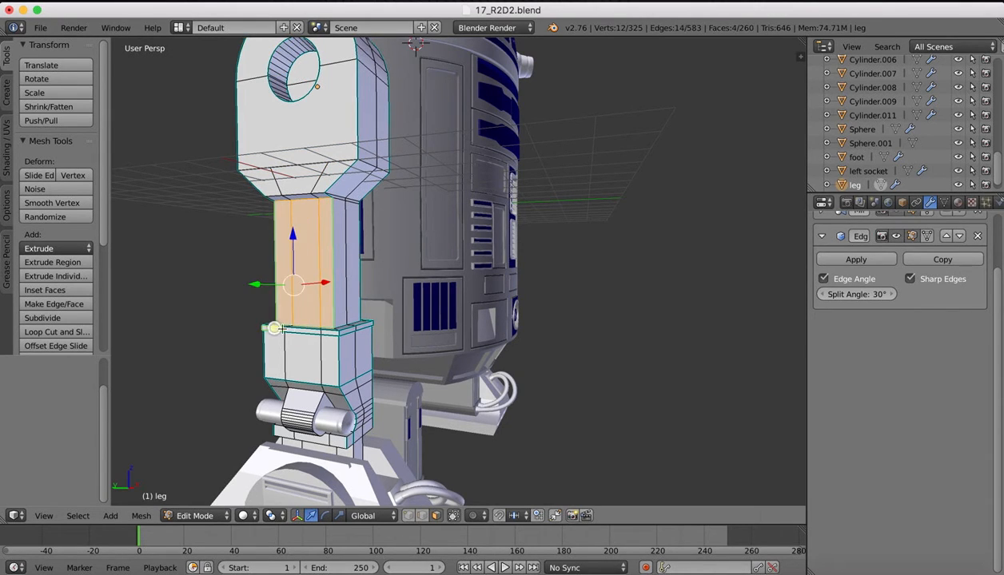
shift+right_click(296, 335)
shift+right_click(328, 335)
shift+right_click(322, 346)
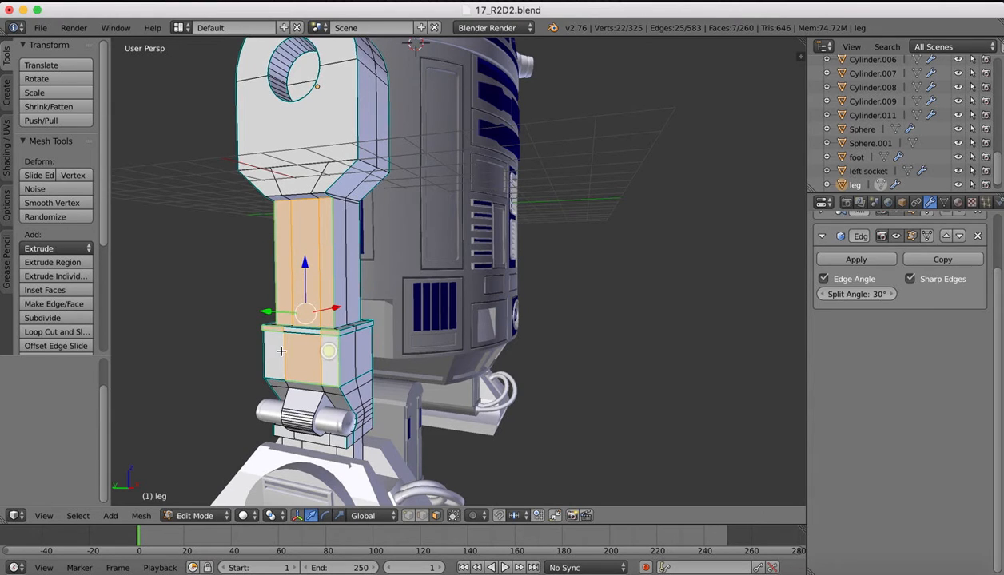
shift+right_click(271, 347)
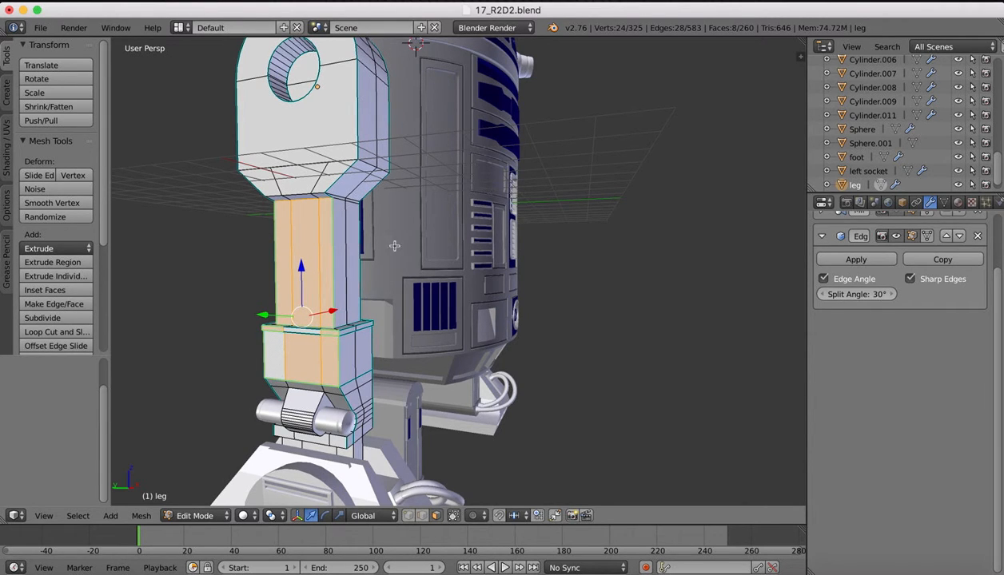
Move the selected shaft and lower block faces inward along X by 0.411 in front view, and shift them back by -0.171
click(37, 516)
click(56, 417)
mouse_move(366, 298)
mouse_down()
mouse_move(385, 294)
mouse_move(376, 294)
mouse_up()
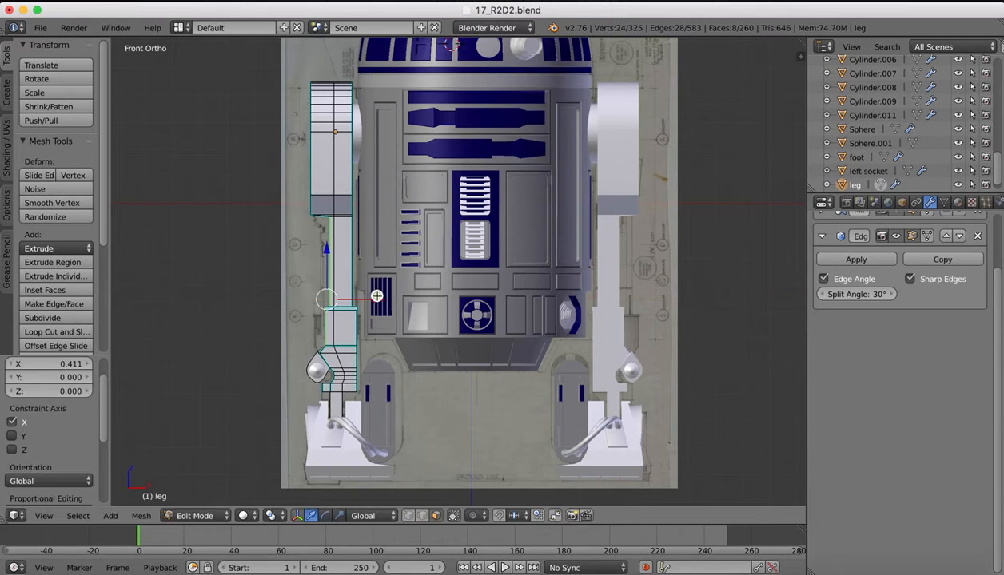
middle_drag(331, 212, 325, 208)
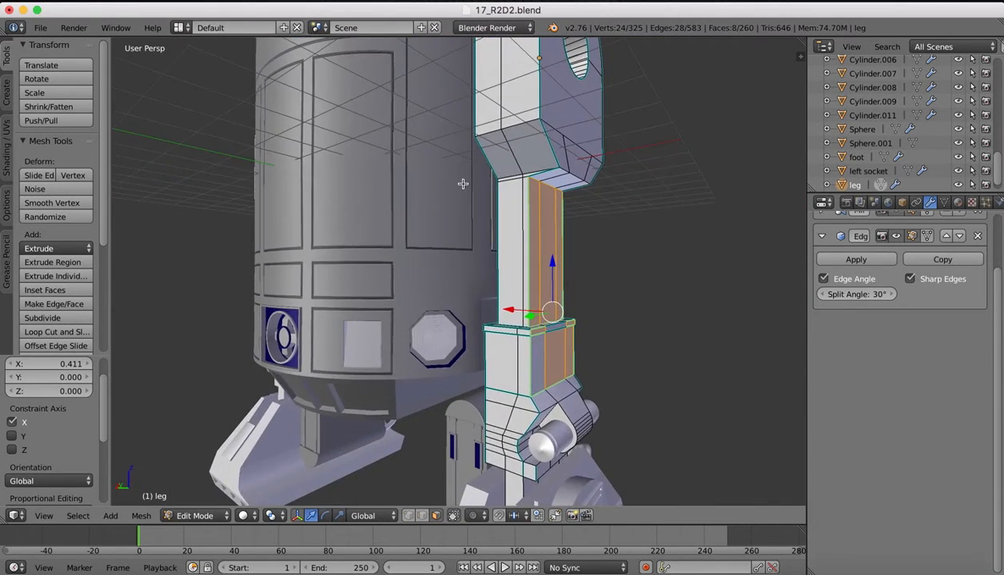
scroll(462, 183, down, 4)
middle_drag(462, 183, 435, 218)
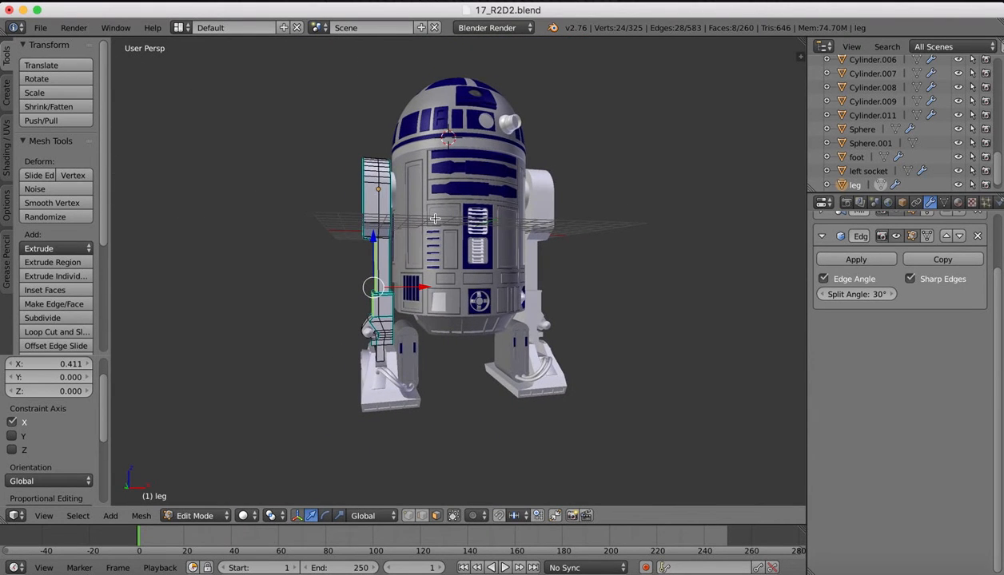
drag(420, 288, 418, 288)
Select the row of three edges across the top of the shaft's outer side, just below the angled section
middle_drag(346, 229, 347, 228)
scroll(370, 216, up, 3)
scroll(370, 214, up, 2)
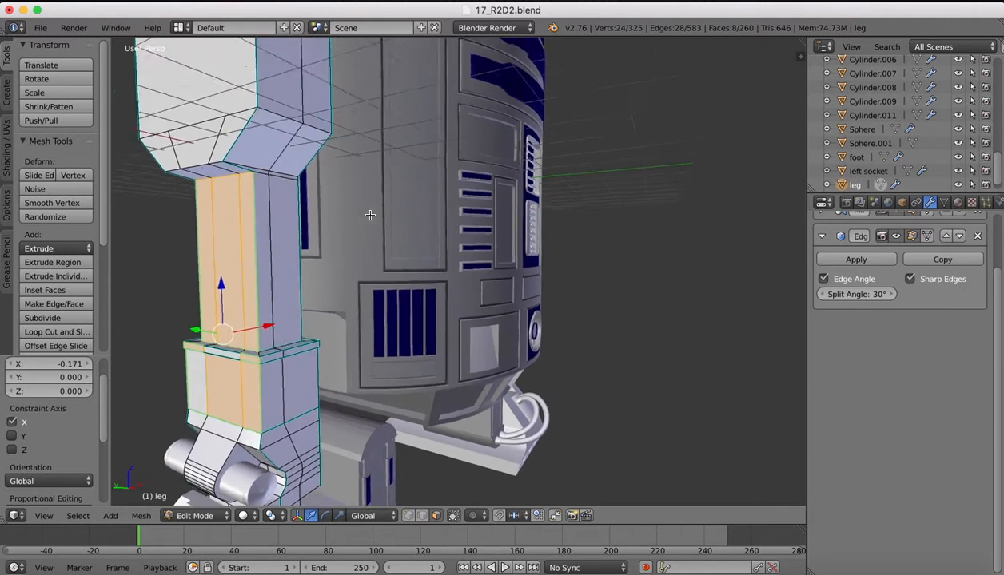
click(224, 166)
scroll(228, 183, up, 2)
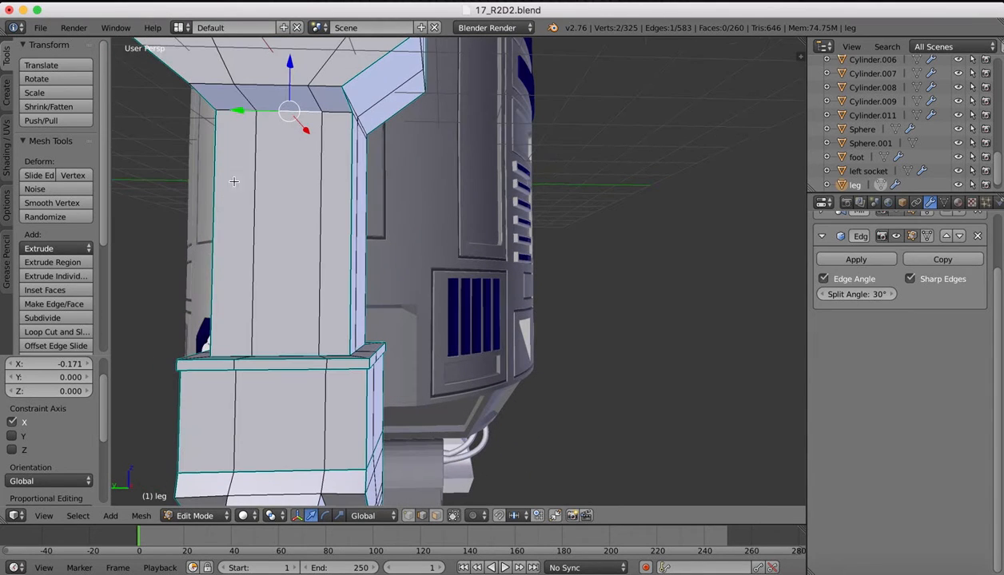
ctrl+click(334, 112)
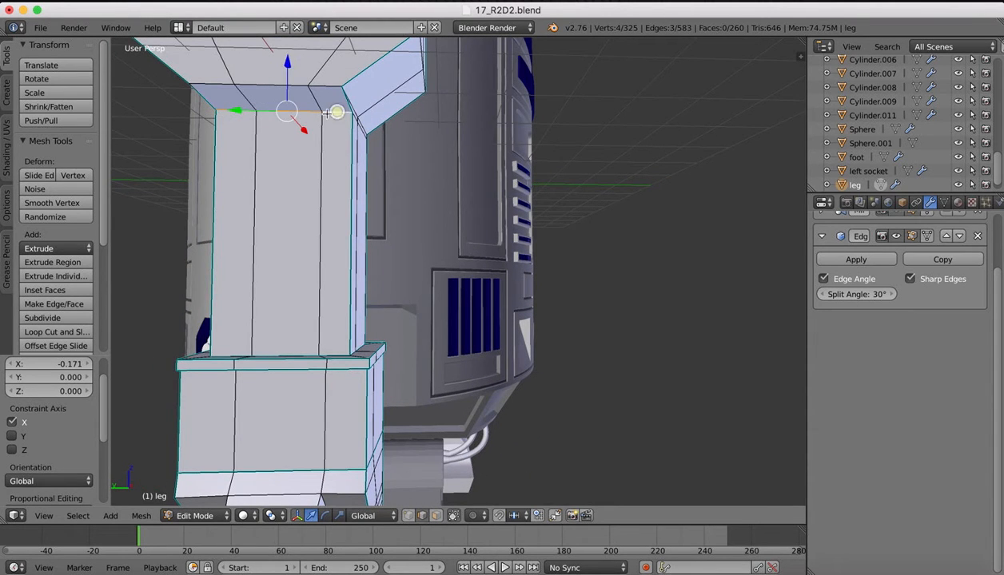
Raise the selected edges along Z by 0.021, and by another 0.056 in front view, to meet the angled section's underside
drag(288, 65, 286, 61)
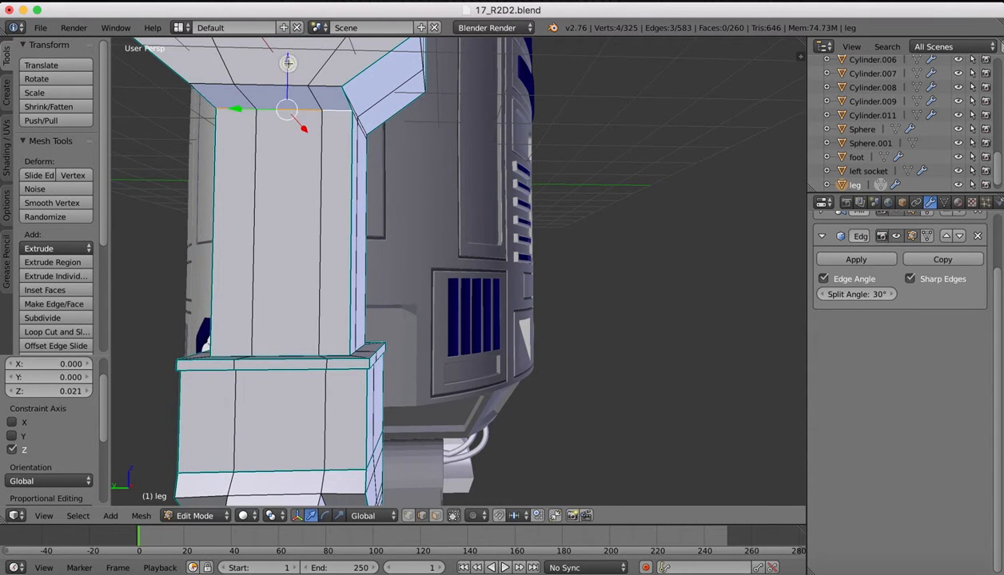
middle_drag(432, 156, 328, 180)
click(44, 515)
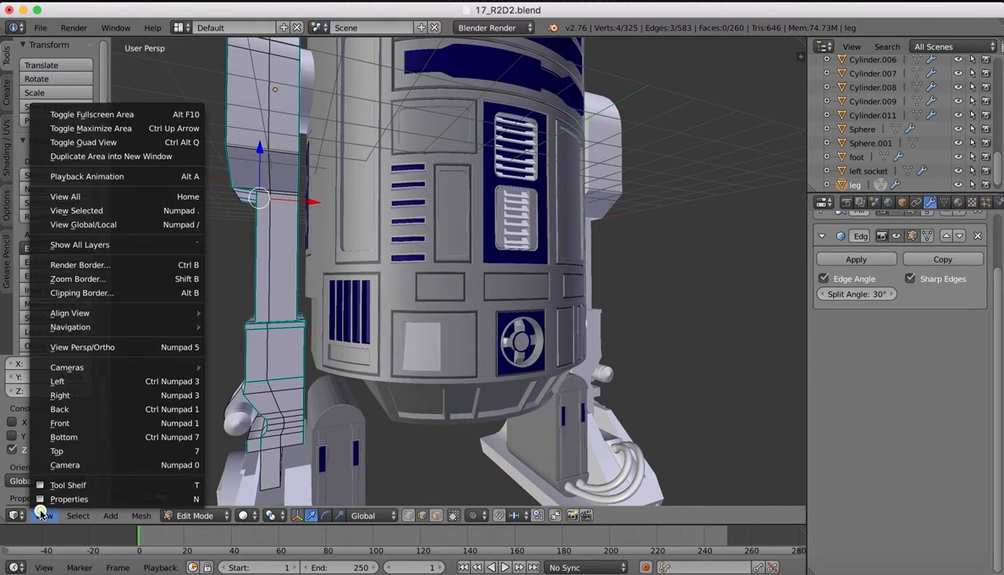
click(56, 419)
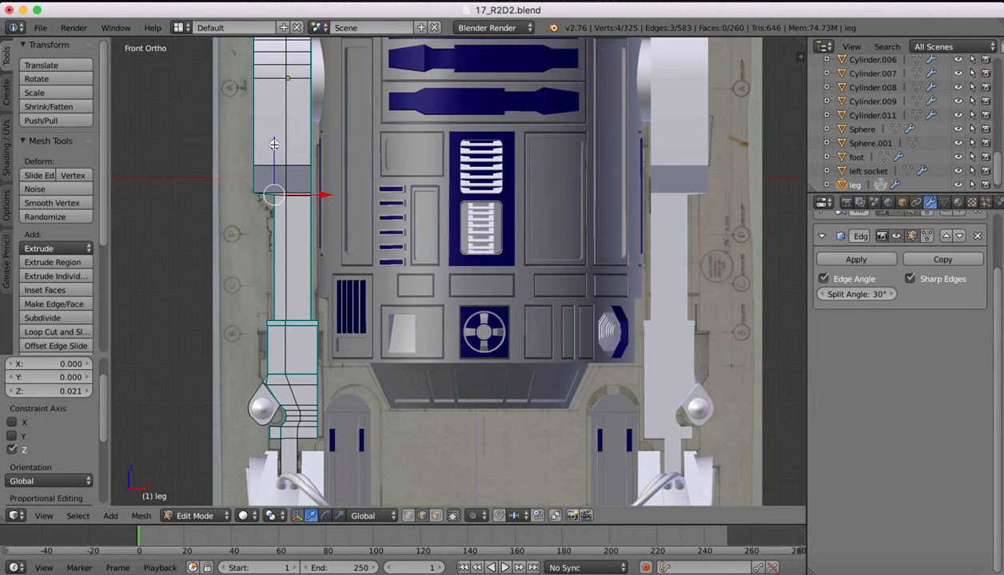
drag(274, 144, 276, 143)
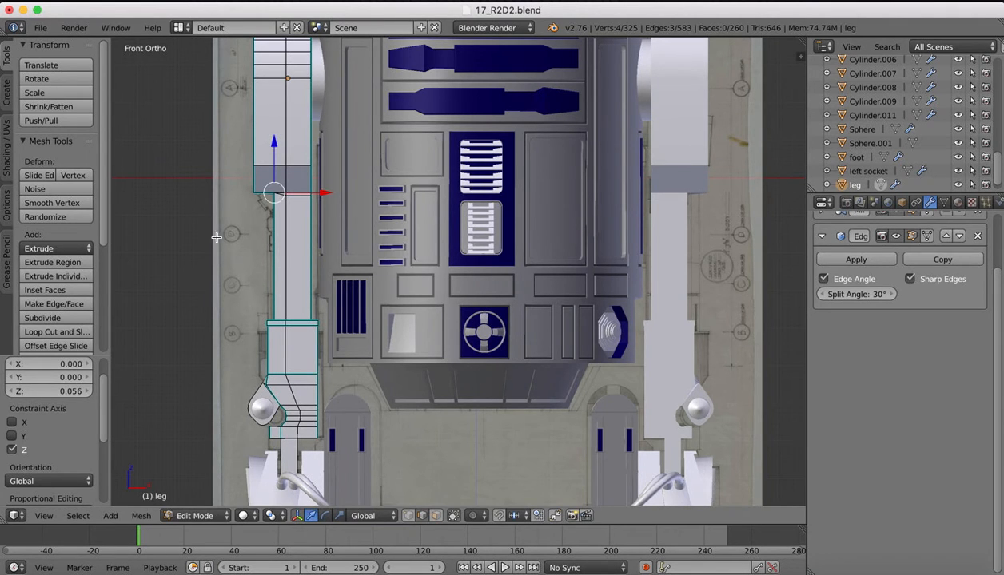
Inspect the leg from its outer side and compare it with the reference render in Preview
middle_drag(277, 253, 278, 253)
middle_drag(361, 271, 367, 278)
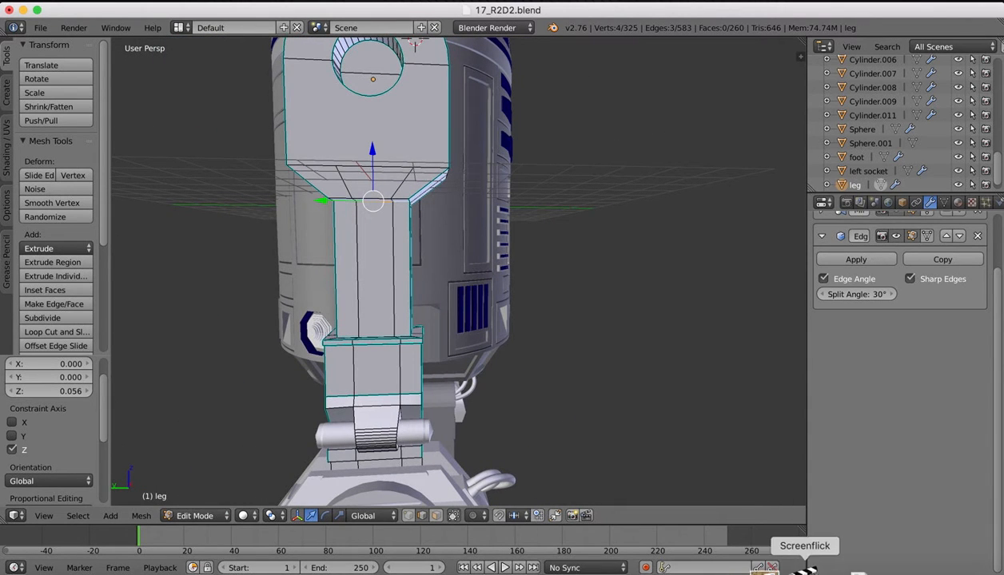
click(773, 569)
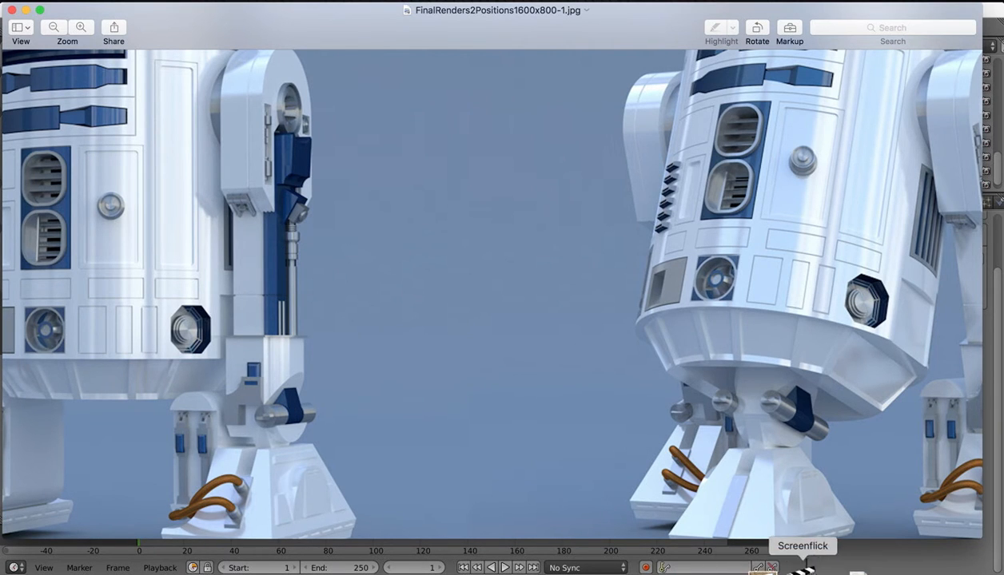
click(742, 569)
Add one vertical loop cut along the leg in Blender and slide it toward the rear edge of the shaft's outer side
middle_drag(317, 255, 313, 254)
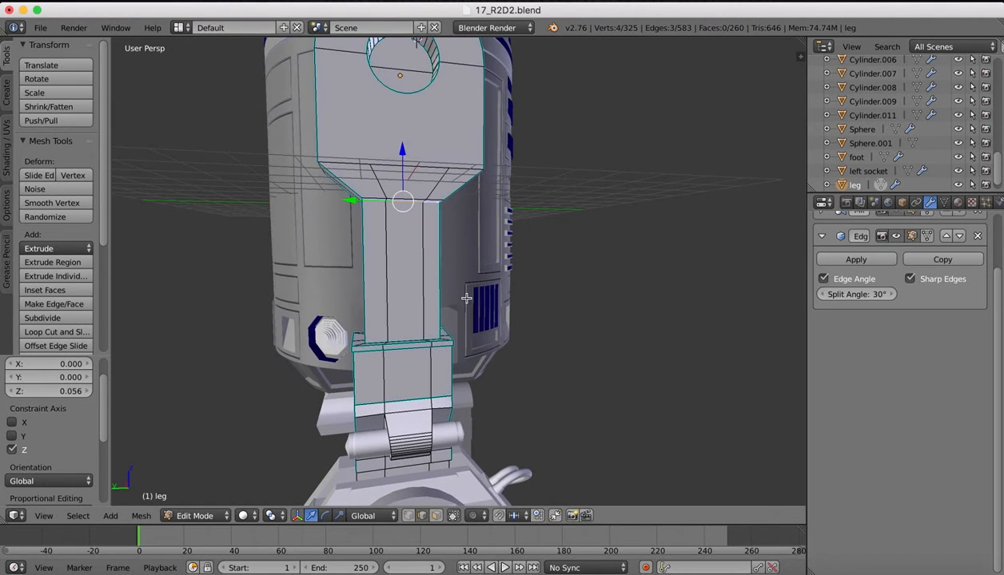
click(44, 331)
click(376, 336)
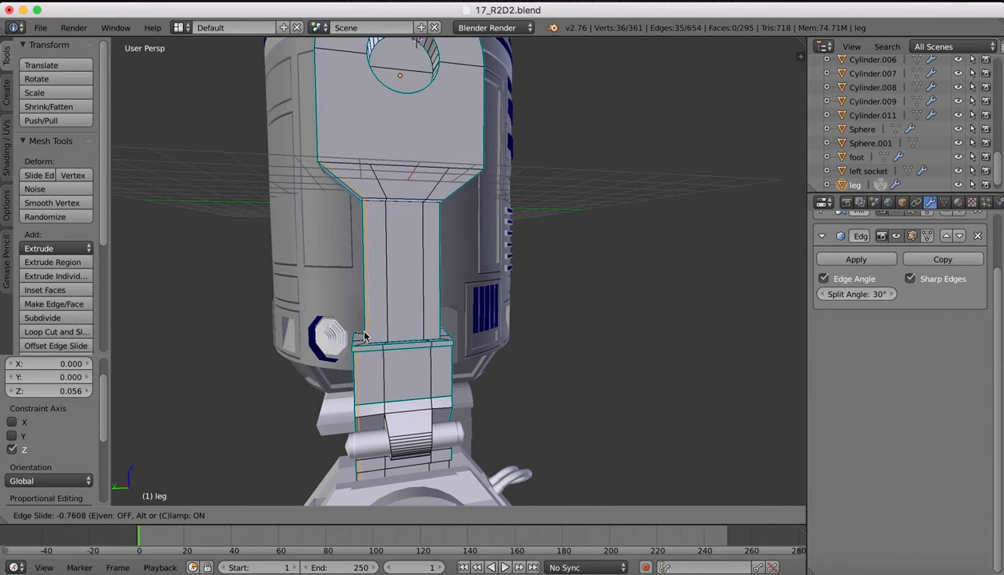
Add two vertical edge loops near the leg's side edges, slid to factors of -0.710 and 0.669, and clear the selection
click(364, 337)
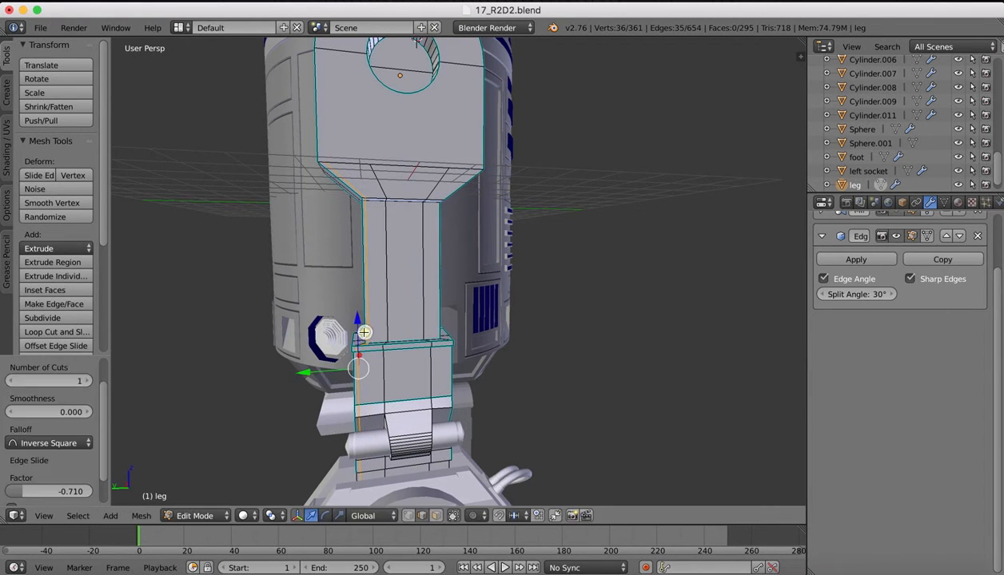
click(44, 331)
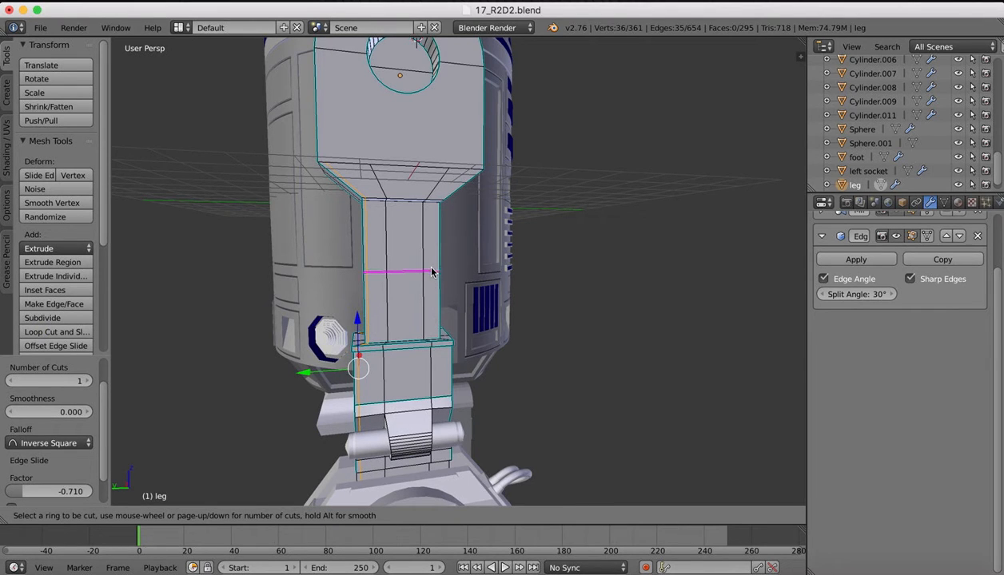
click(427, 328)
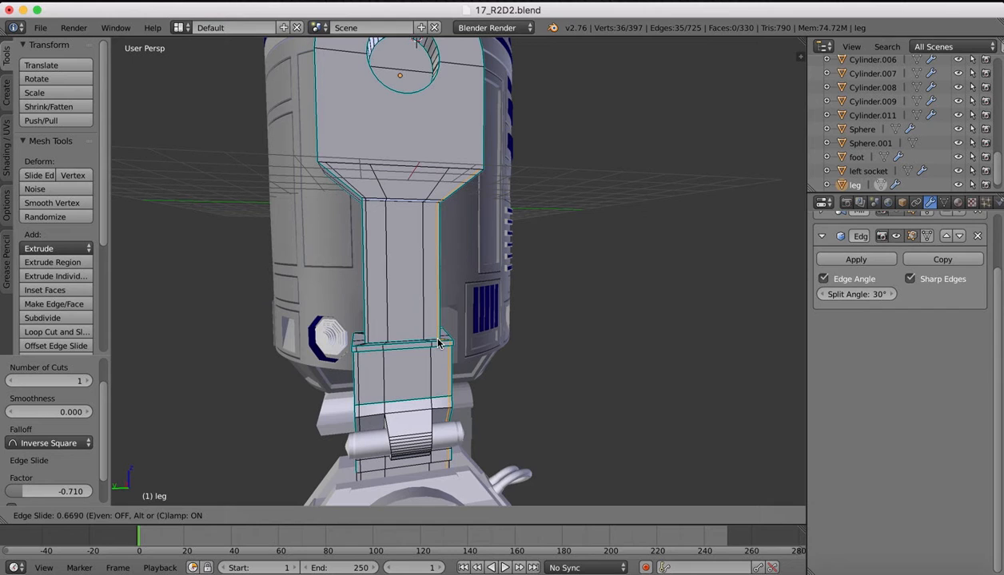
click(438, 343)
key(a)
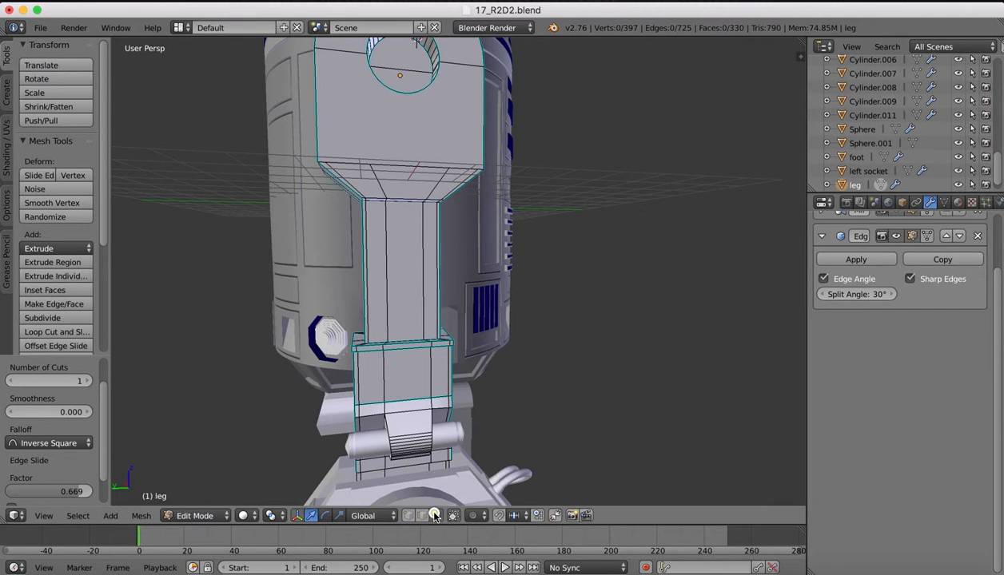
Select the three outer faces of the narrow leg shaft, check the reference render, and extrude them outward about 0.19
click(432, 300)
shift+click(399, 297)
shift+click(372, 296)
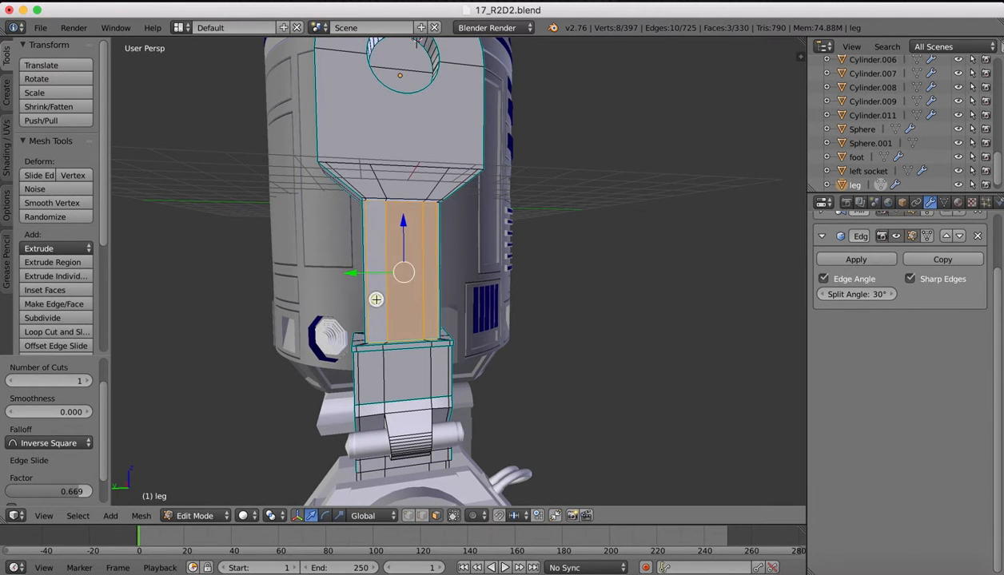
click(775, 569)
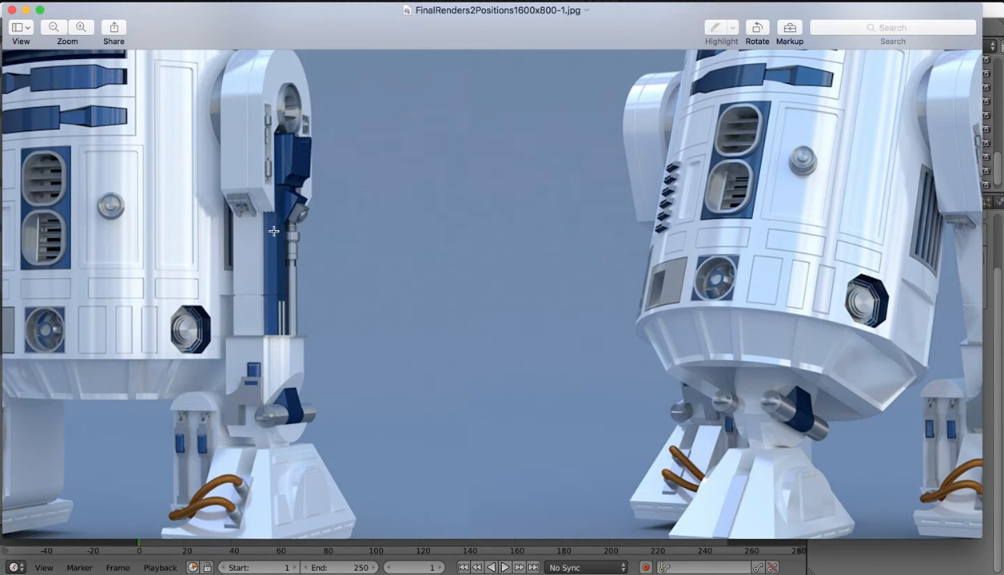
click(739, 569)
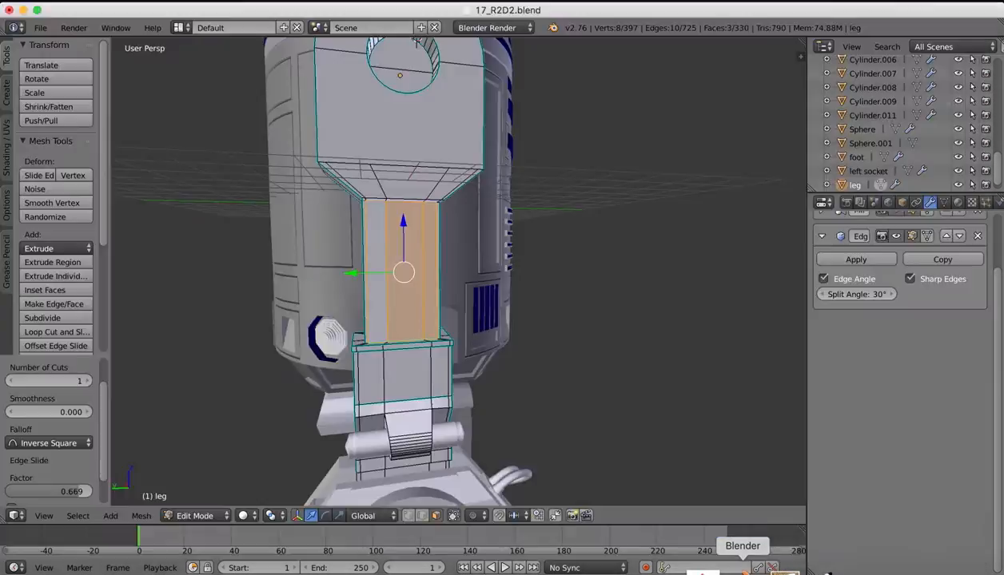
scroll(525, 195, left, 5)
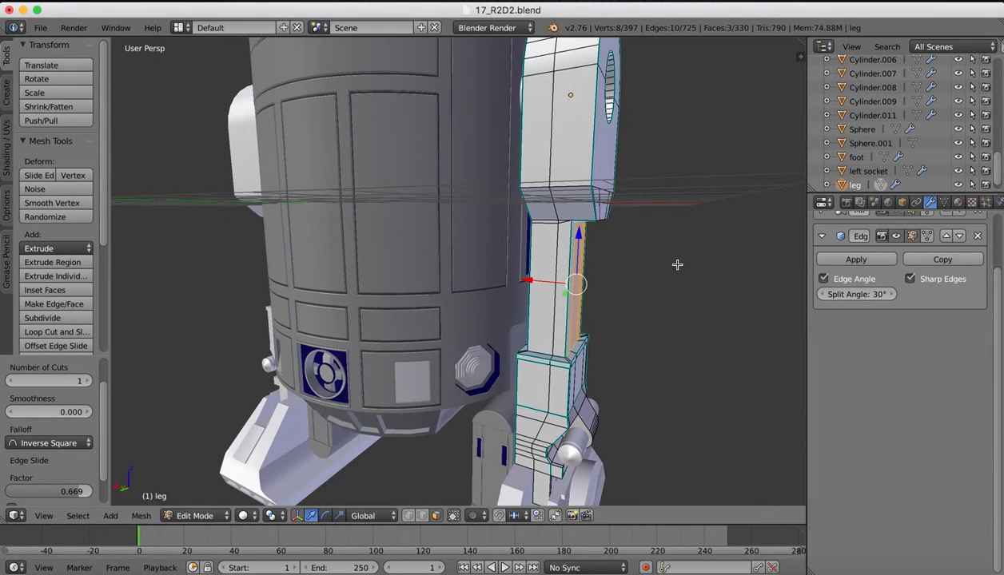
key(e)
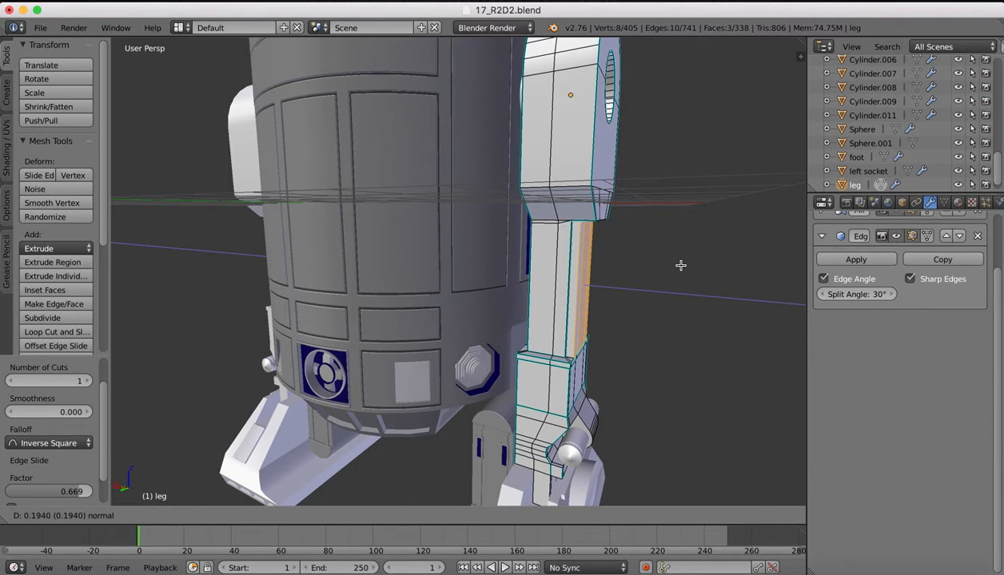
click(680, 267)
Inspect the extruded leg panel from several angles in Object Mode and compare it with the R2-D2 reference render
middle_drag(603, 349, 425, 362)
scroll(424, 362, up, 3)
key(Tab)
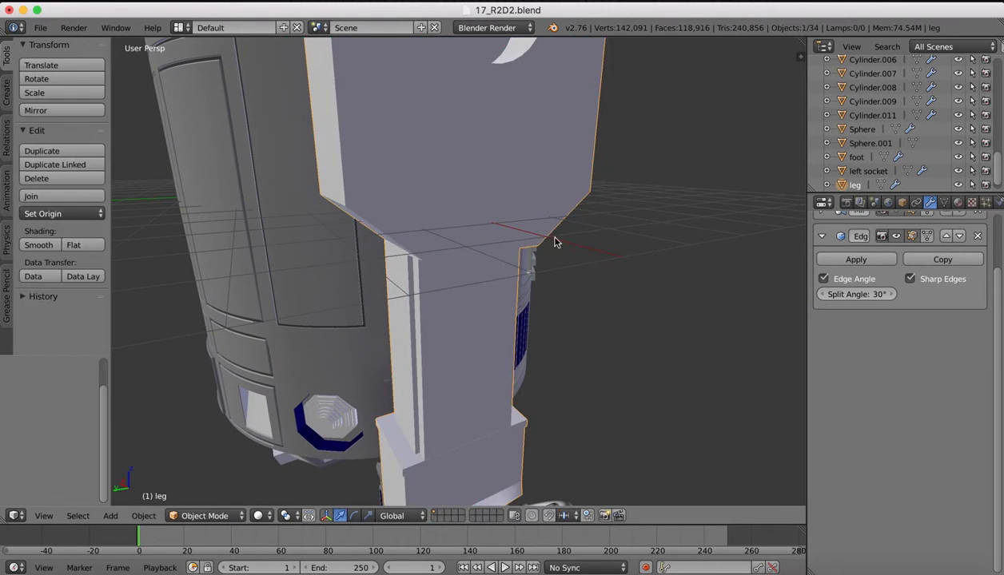
middle_drag(554, 240, 547, 234)
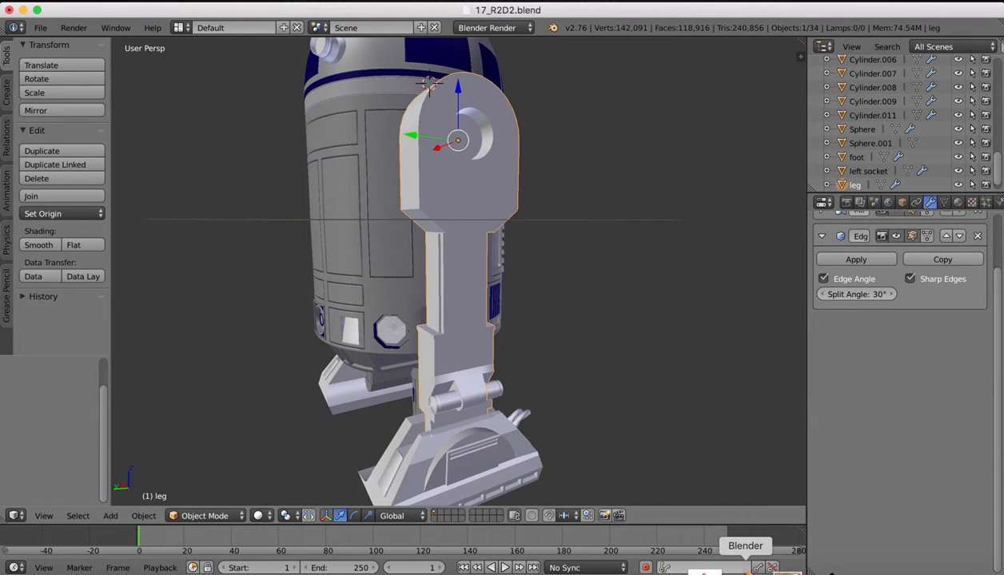
click(773, 566)
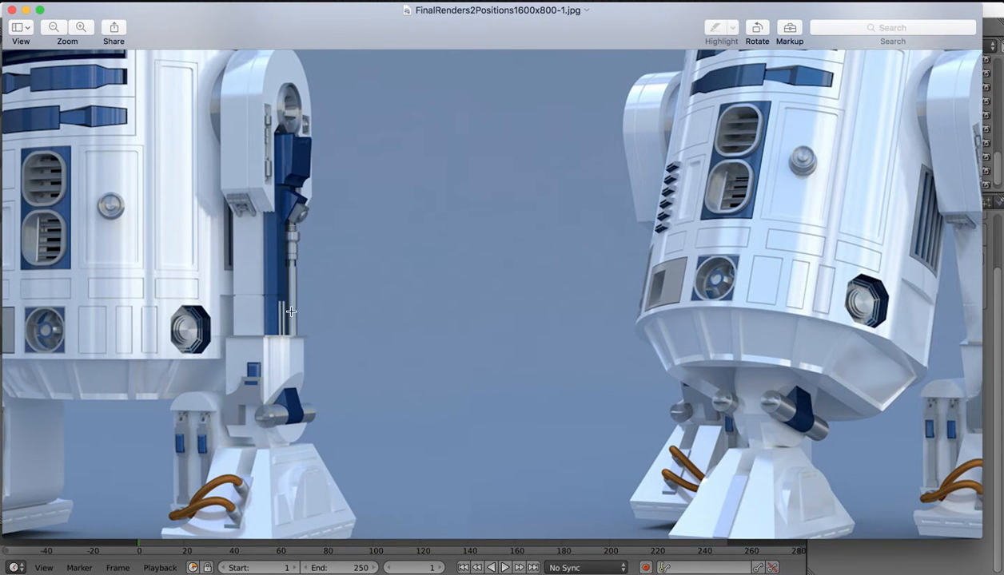
scroll(847, 268, right, 5)
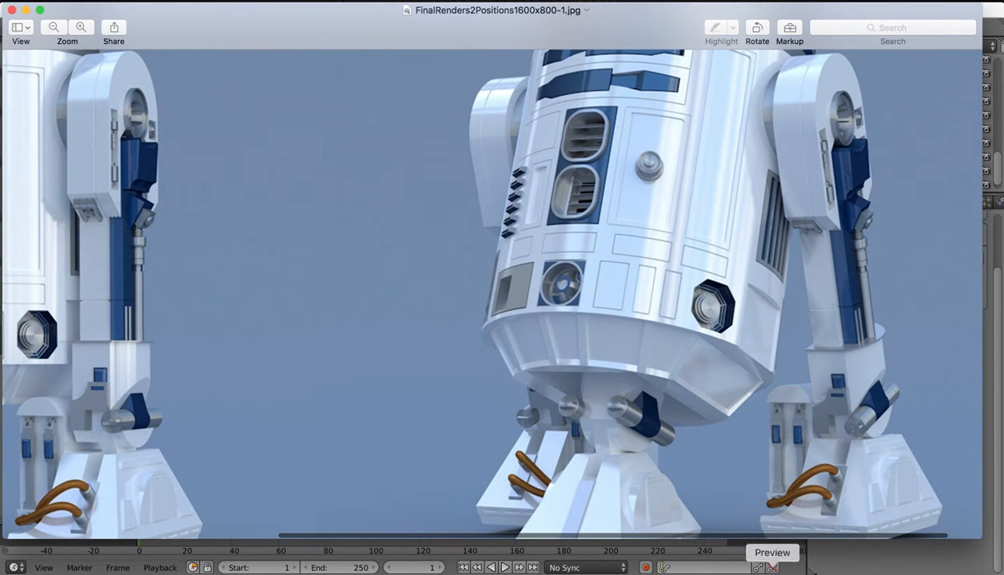
click(738, 566)
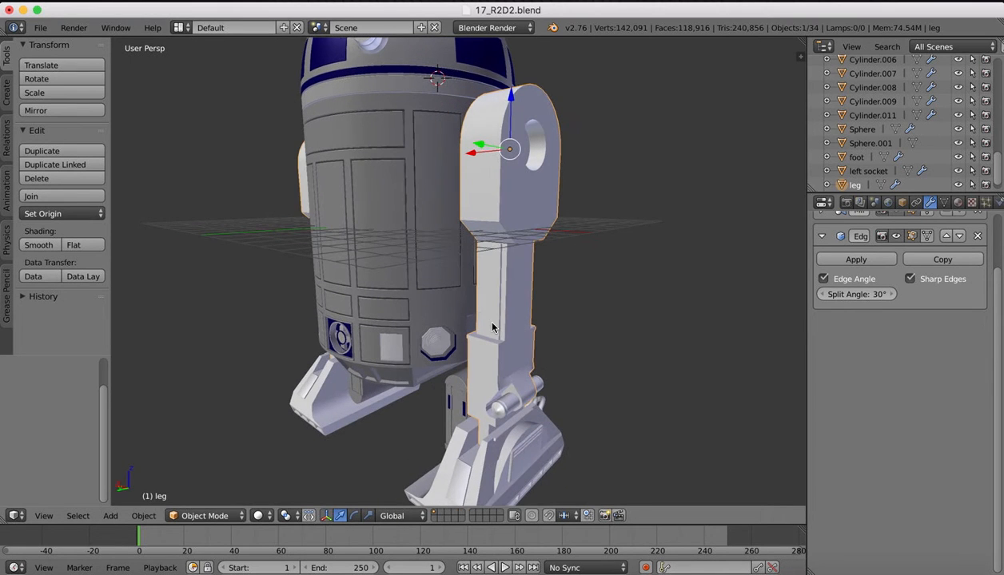
scroll(493, 315, up, 4)
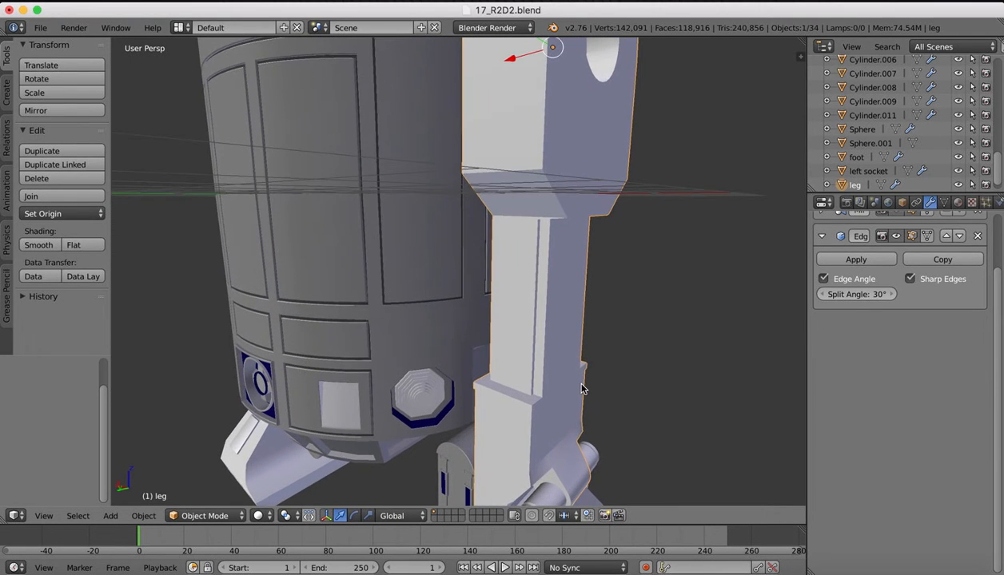
scroll(582, 390, right, 5)
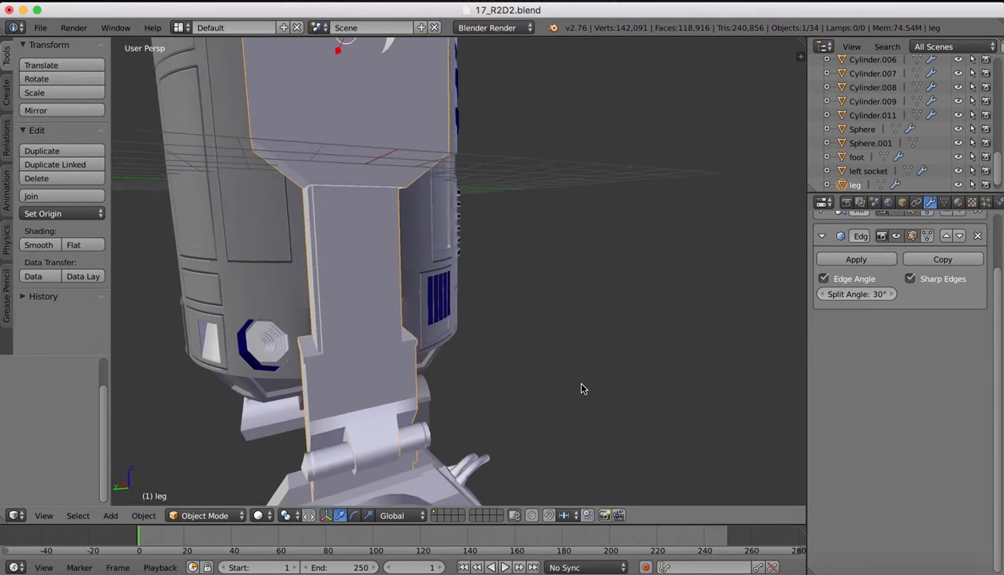
scroll(582, 390, left, 3)
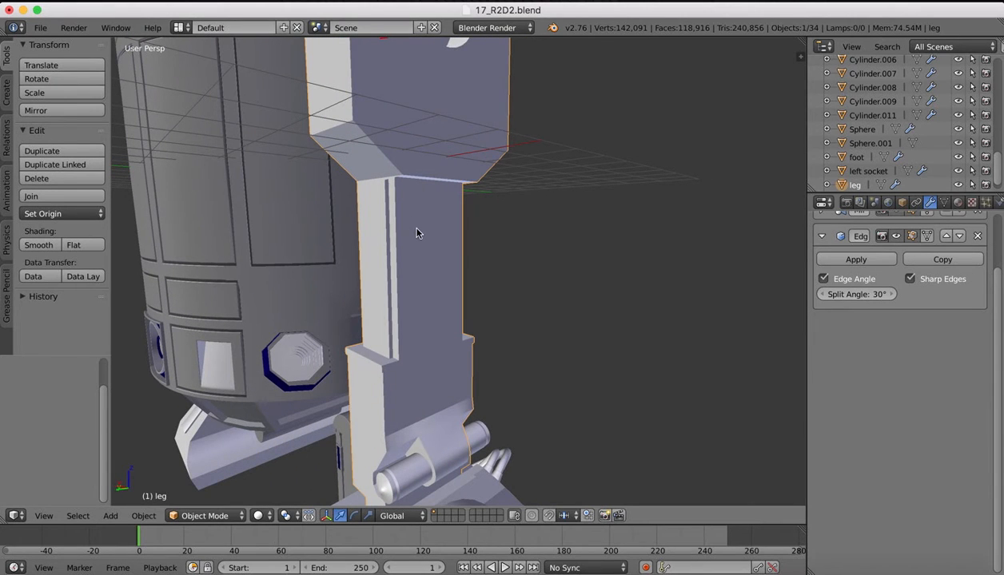
In Edit Mode, try to knife-cut the extruded panel vertically from its upper edge to its lower edge with midpoint snapping
key(Tab)
scroll(459, 197, right, 4)
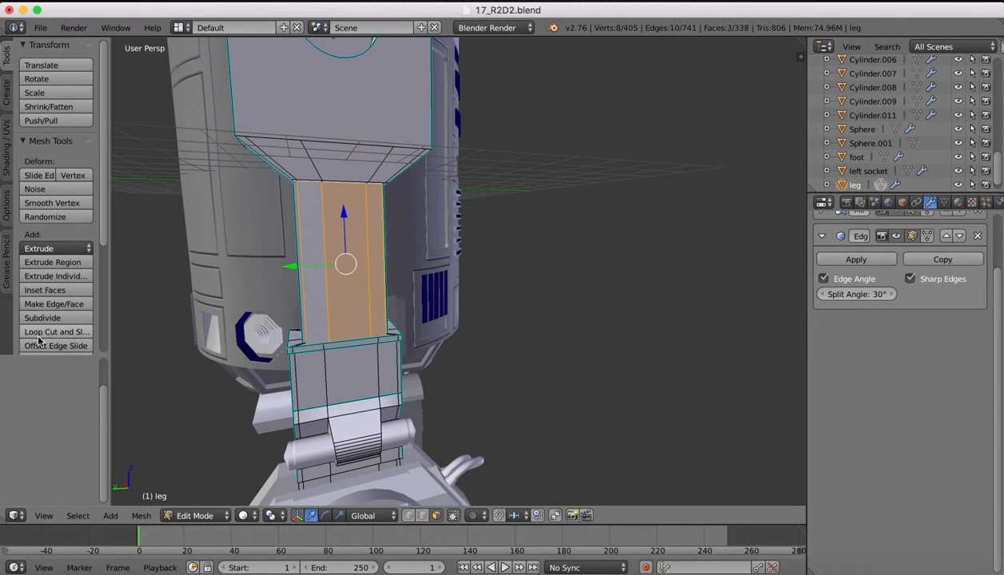
scroll(42, 322, down, 3)
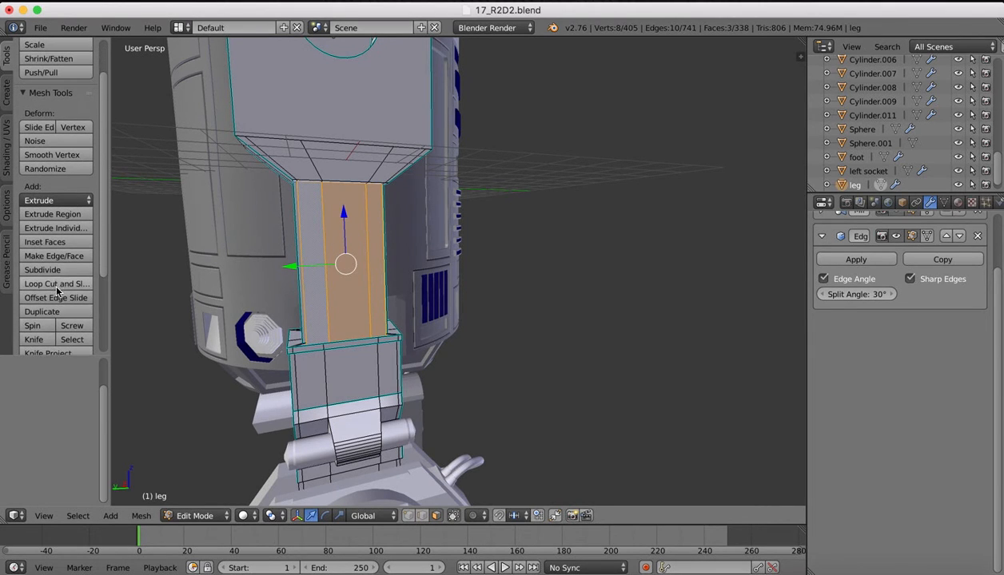
click(33, 339)
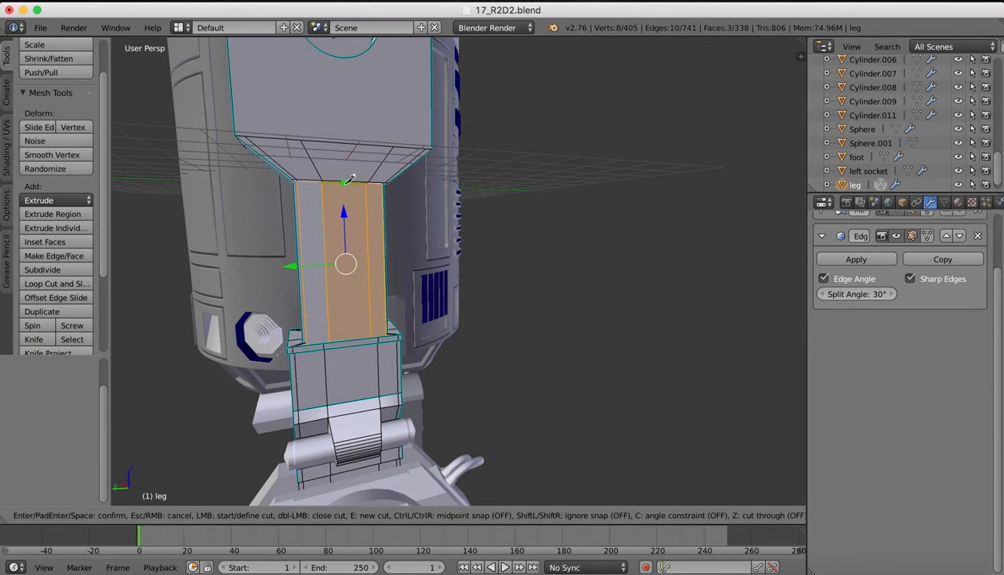
key(shift)
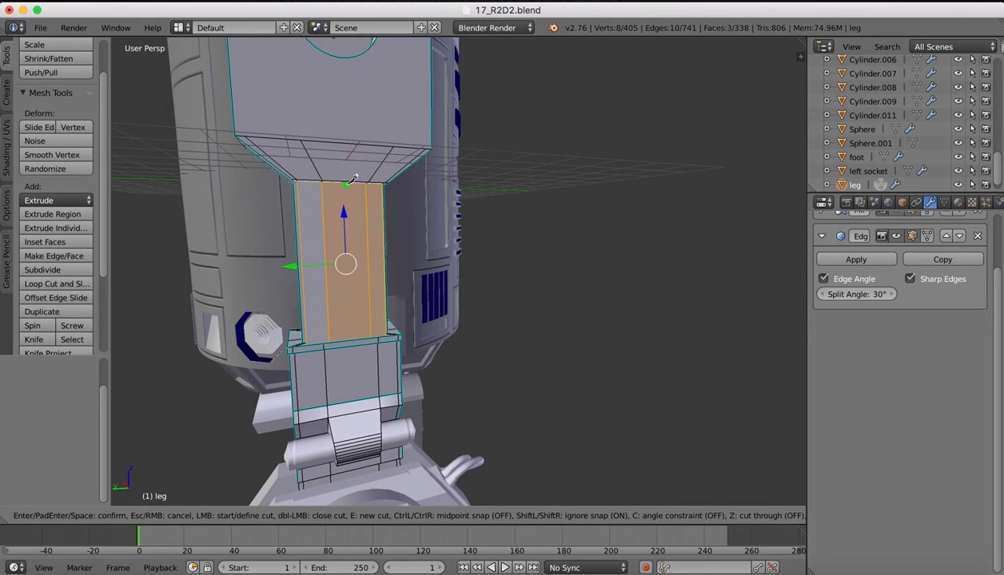
key(ctrl)
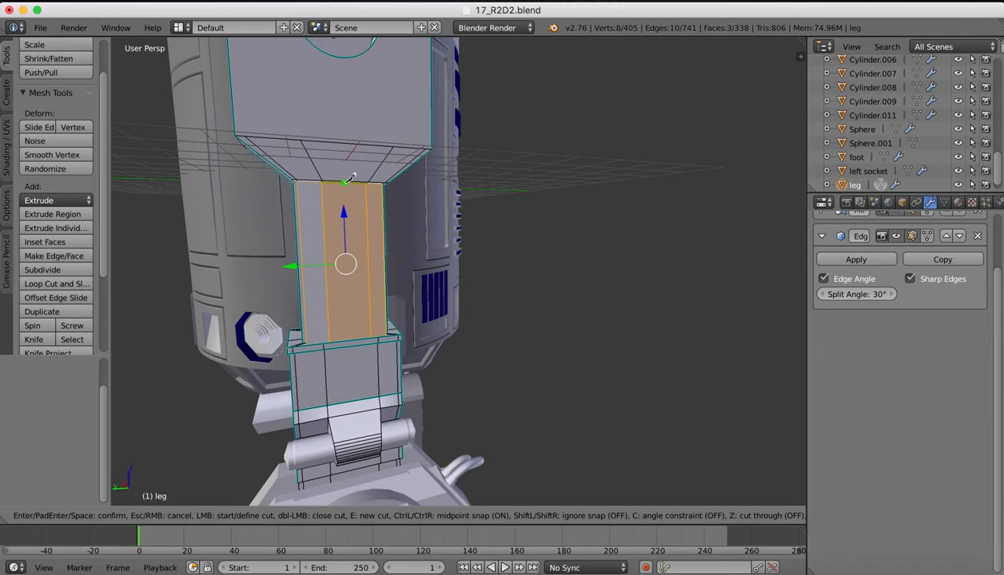
click(345, 181)
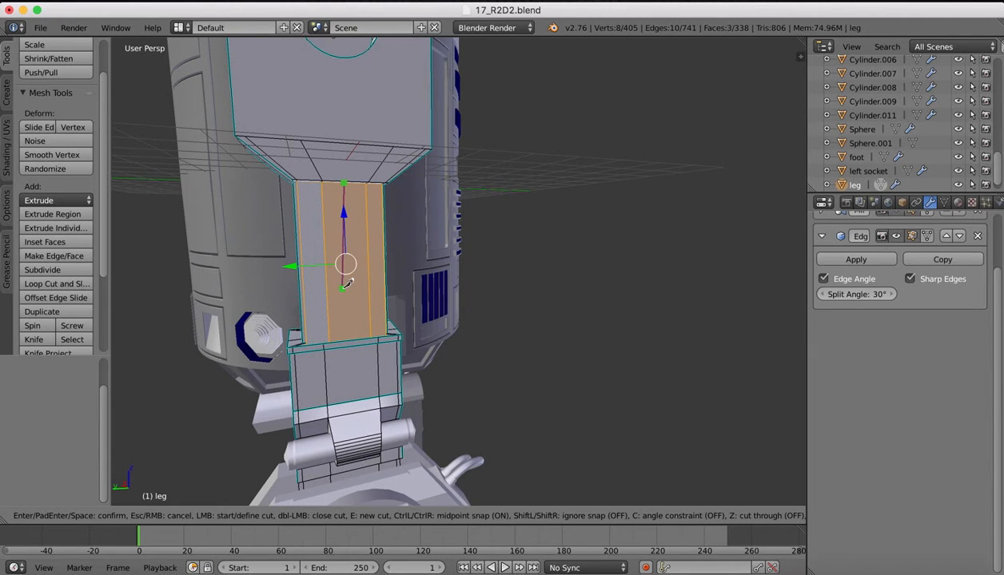
click(358, 332)
key(Return)
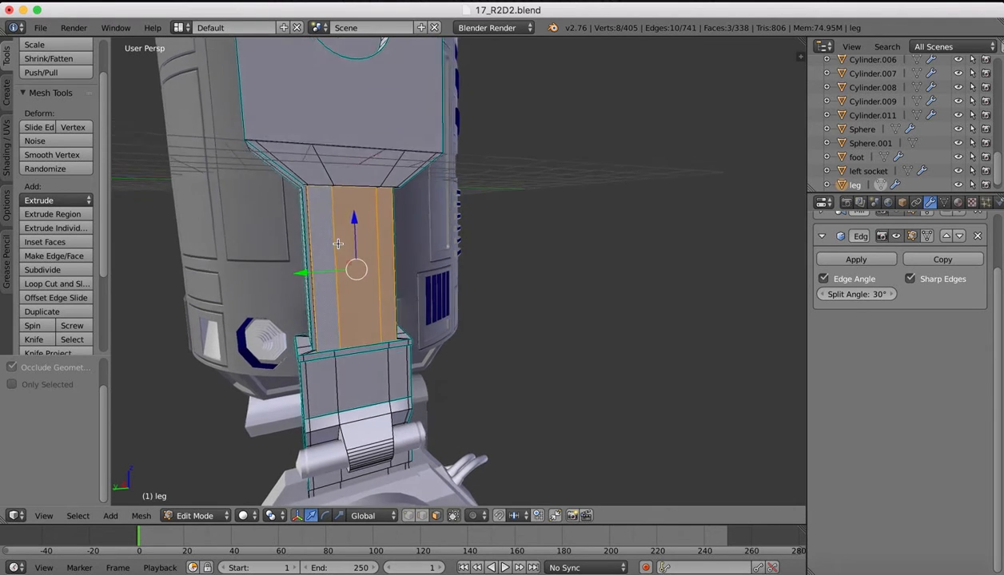
scroll(358, 291, up, 5)
middle_drag(307, 330, 399, 330)
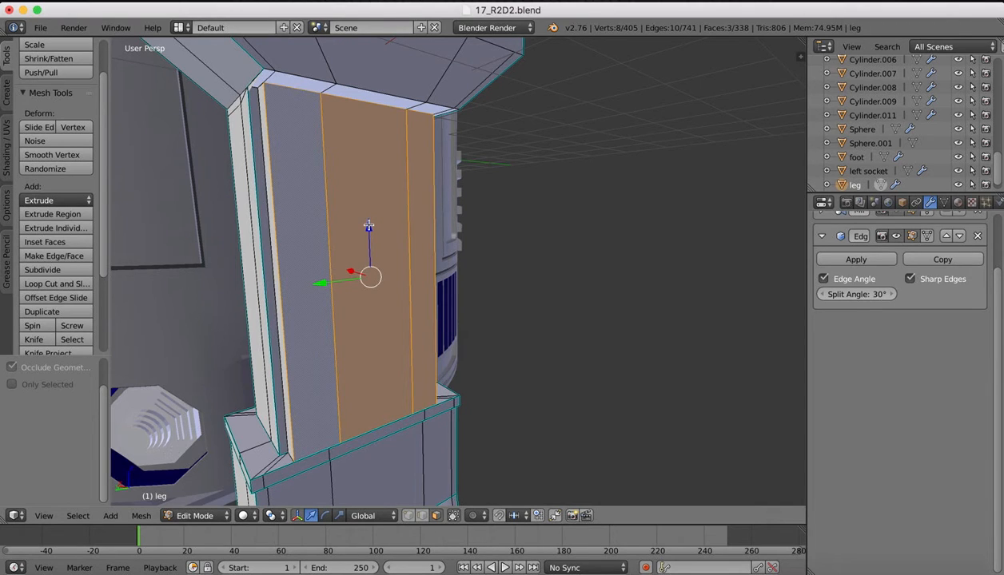
key(s)
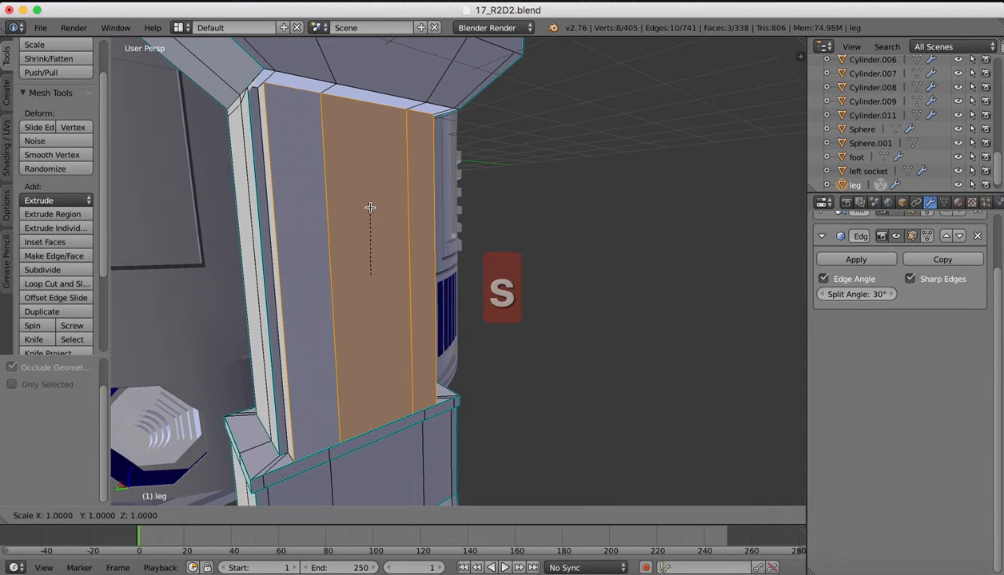
key(z)
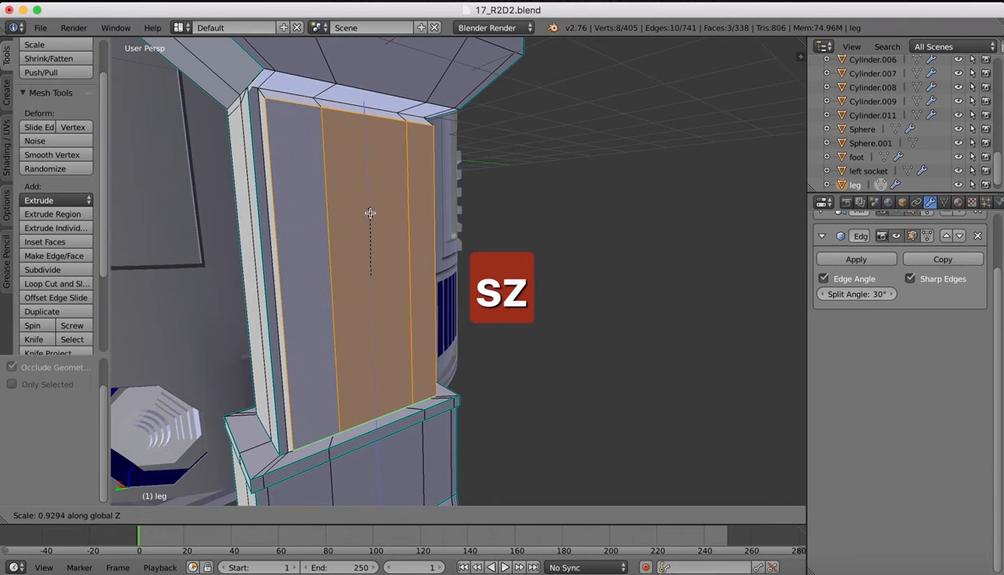
right_click(370, 211)
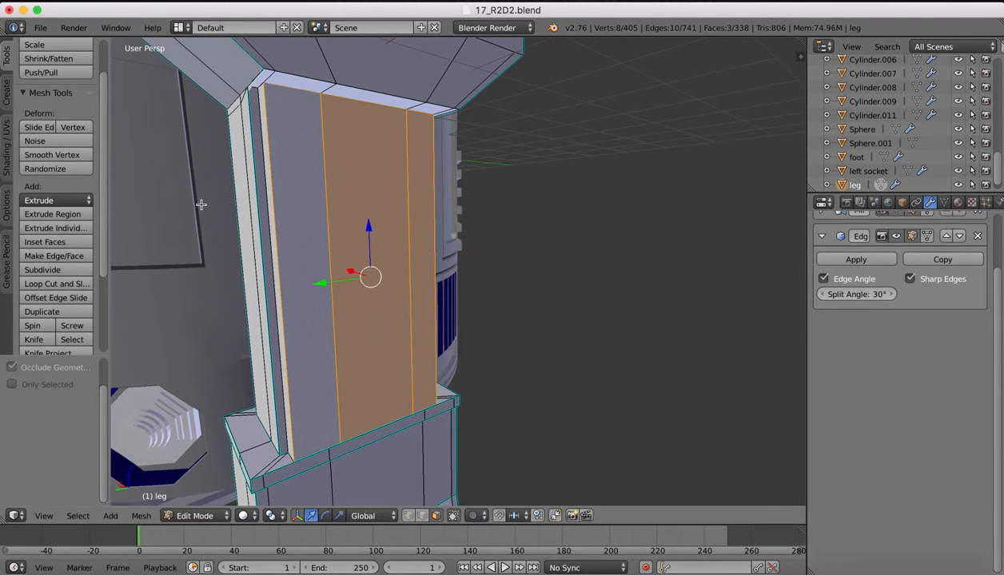
Add a vertical loop cut through the middle face of the leg shaft, slid to a factor of -0.593
click(36, 284)
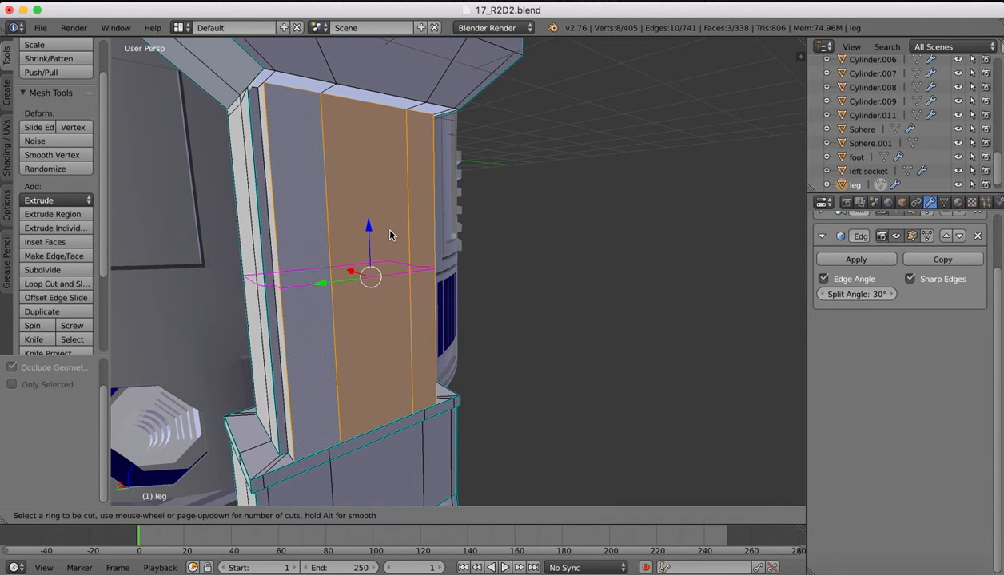
click(349, 96)
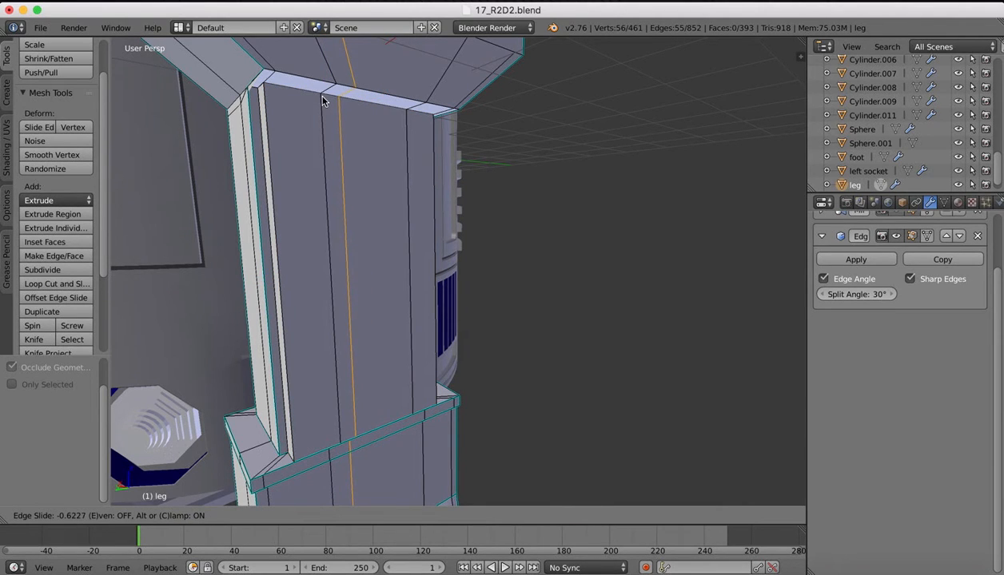
click(324, 97)
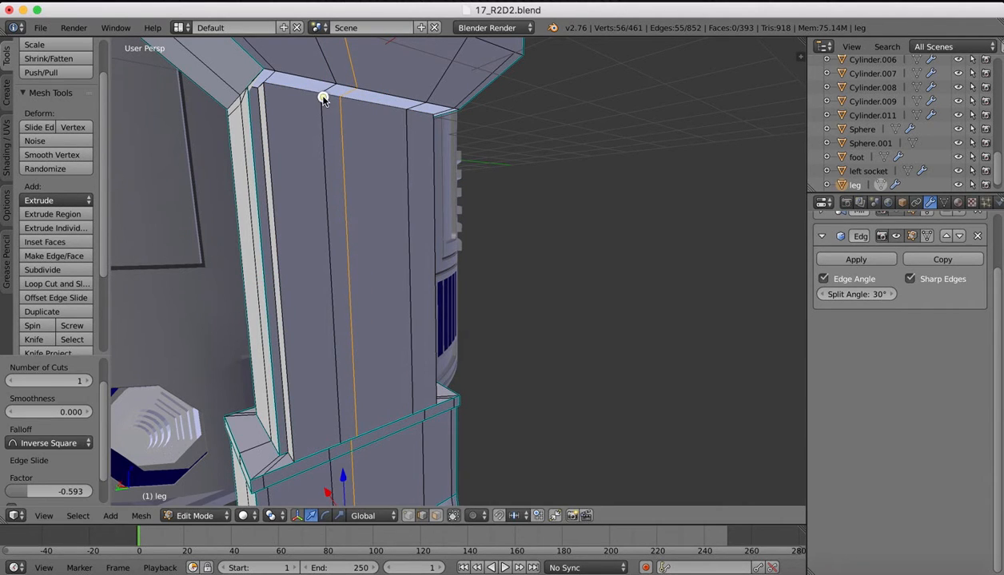
In the left orthographic view, replace the last loop cut with a new vertical one through the middle shaft face at factor -0.444
click(41, 515)
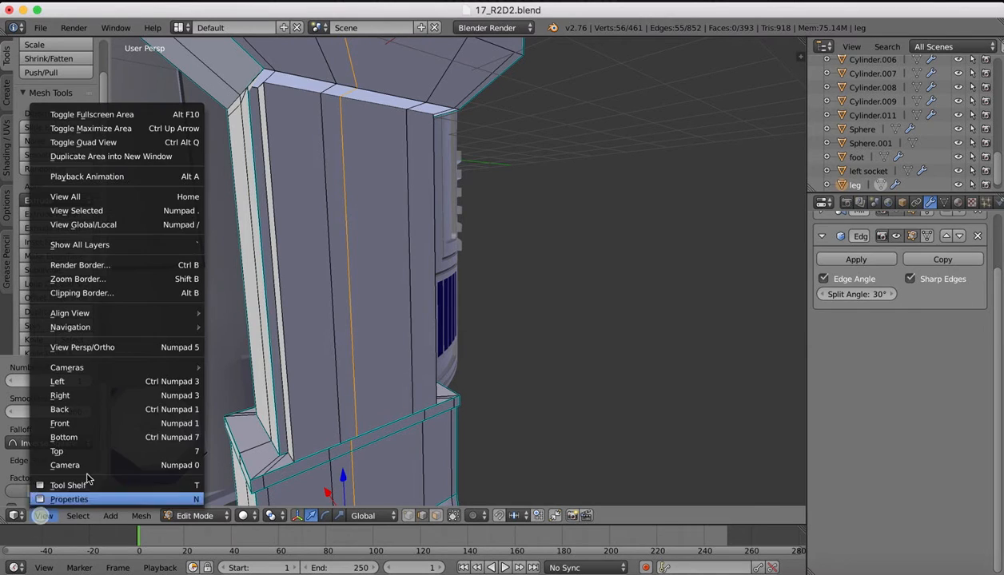
click(70, 381)
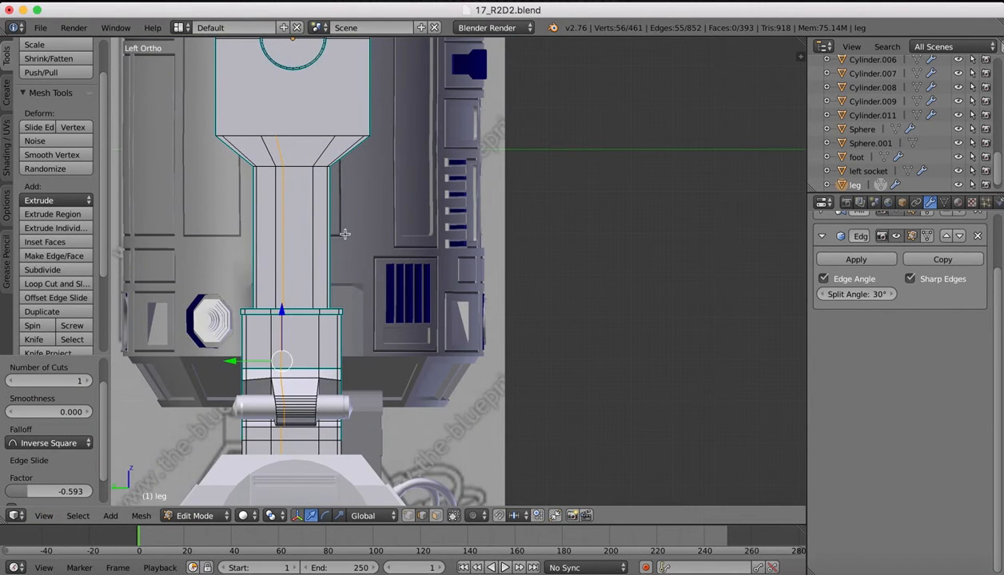
key(super+z)
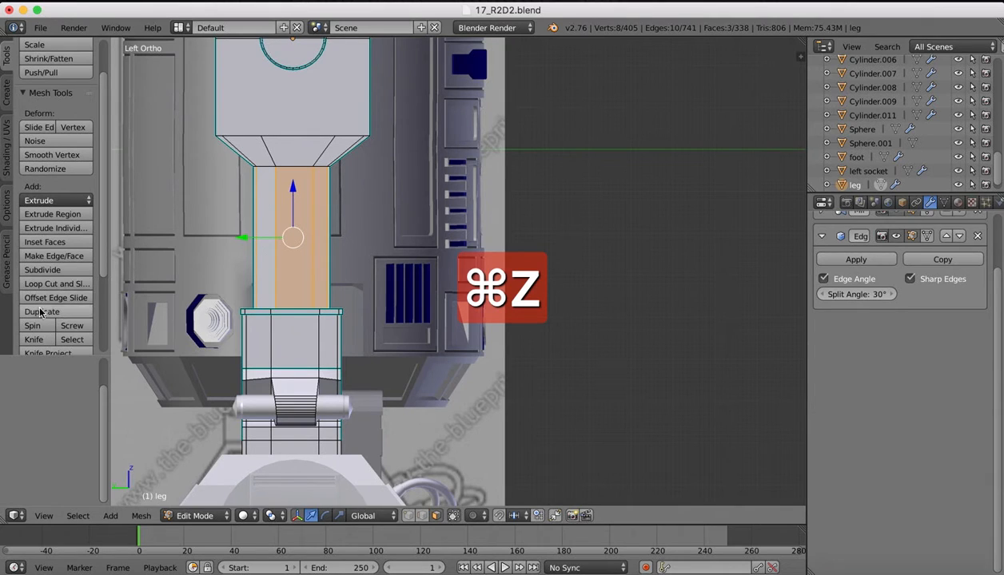
click(46, 284)
click(300, 169)
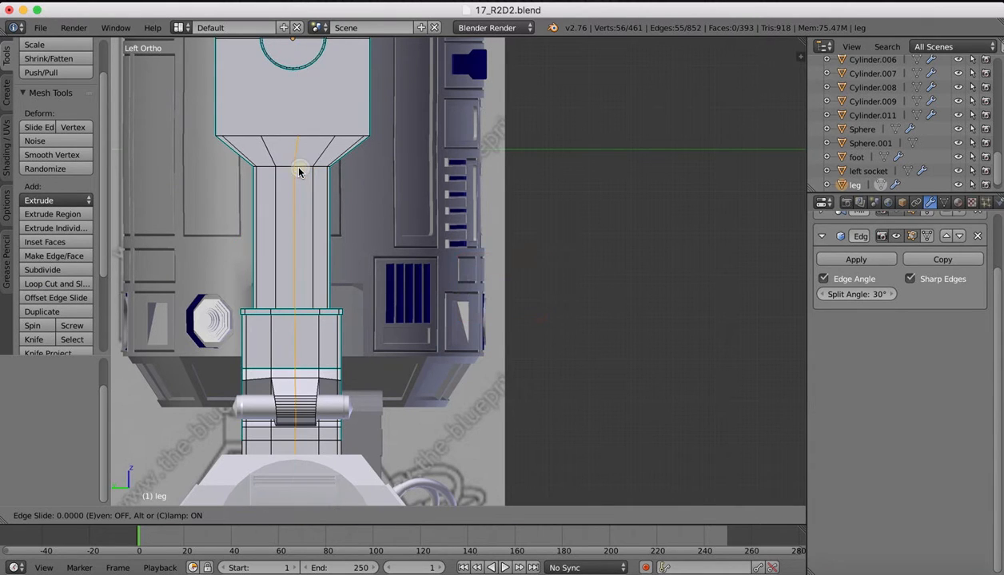
click(292, 169)
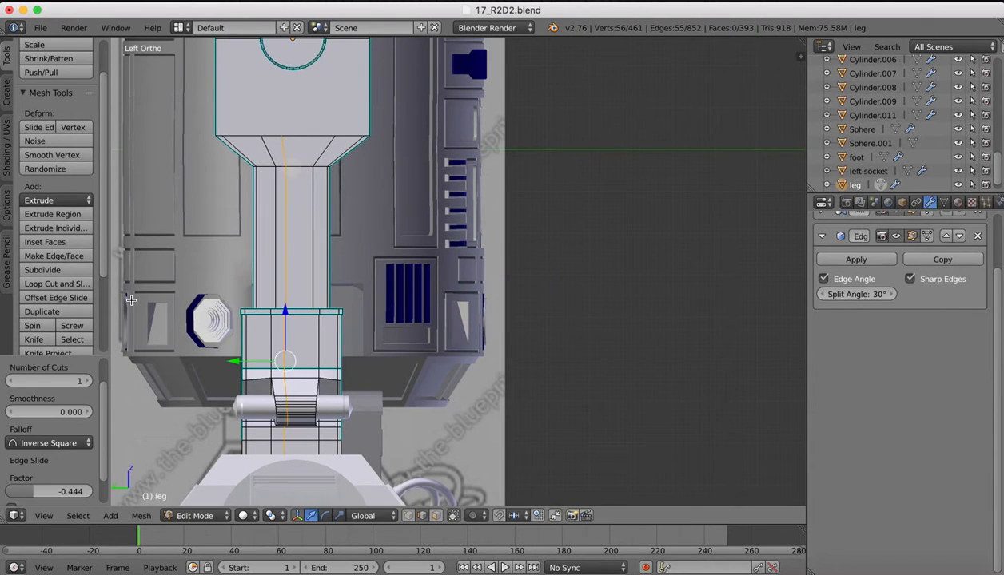
Add a second vertical loop cut on the other side of the shaft's centre line, slid to a factor of -0.263
click(48, 286)
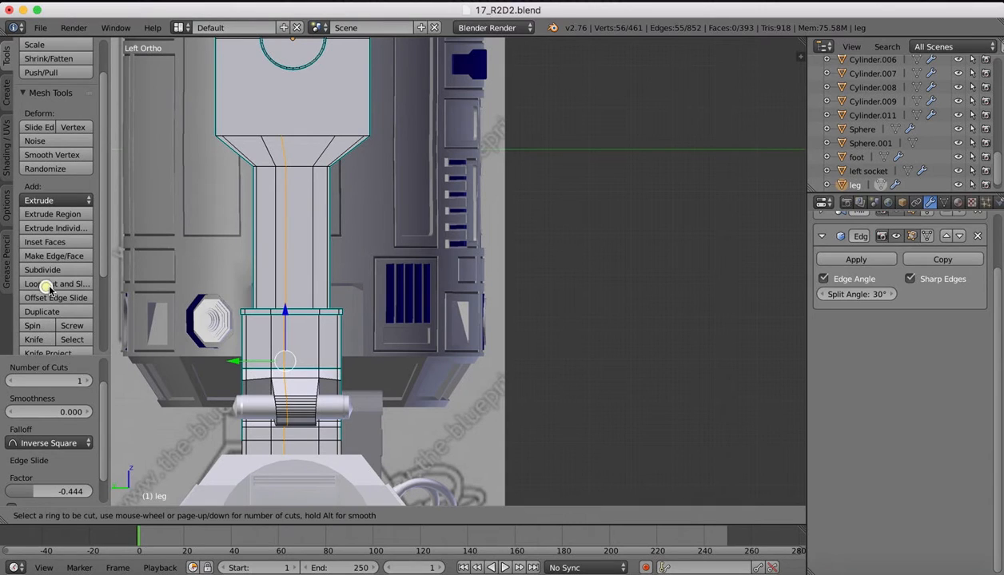
click(300, 169)
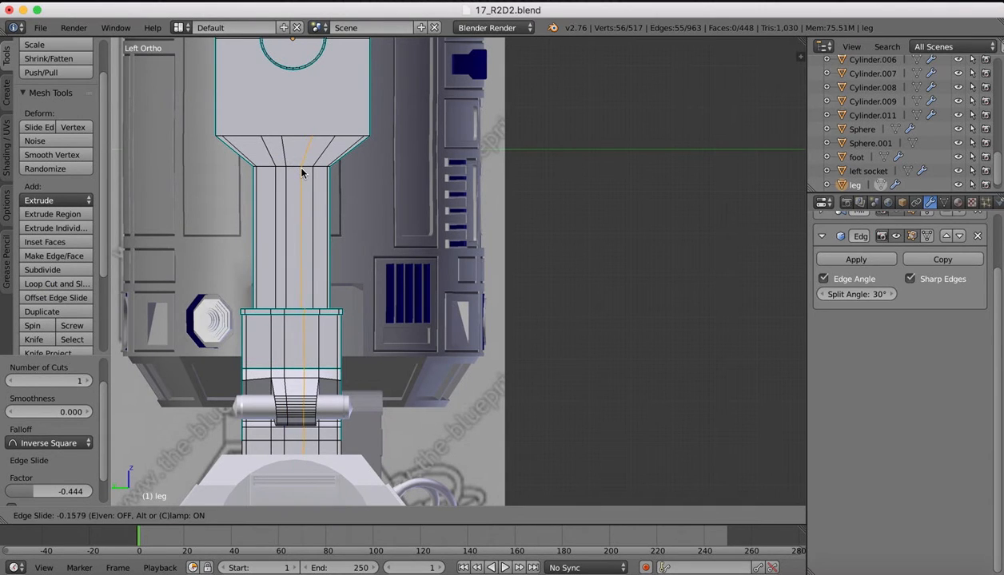
click(304, 172)
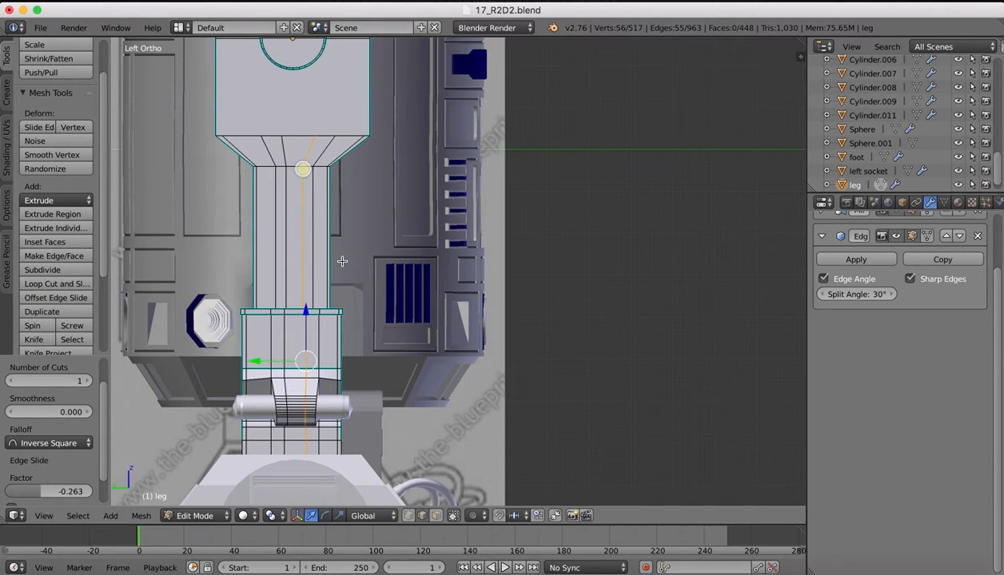
Try to extrude the narrow full-height face between the two new loop cuts inward by 0.130
key(a)
right_click(294, 211)
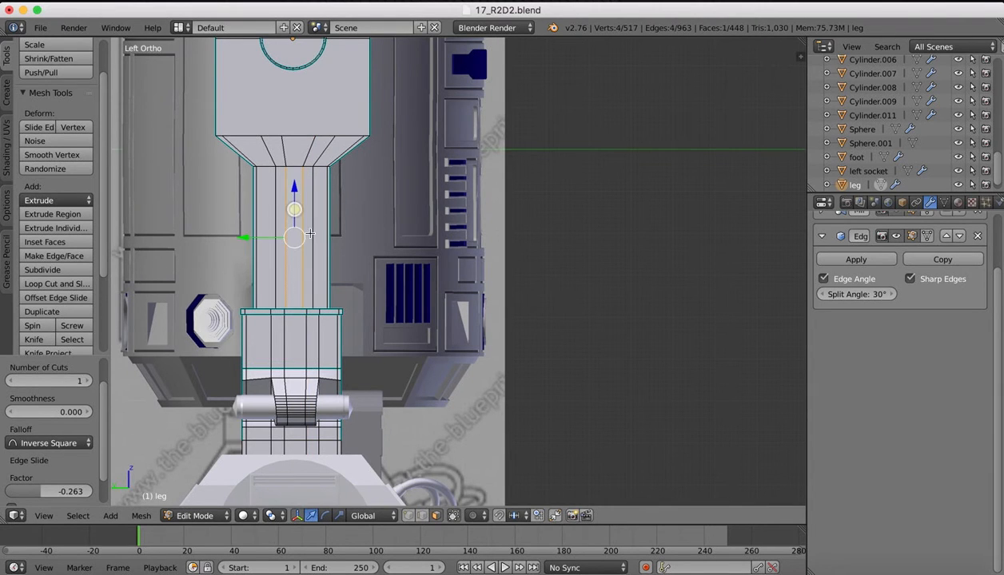
middle_drag(306, 229, 371, 234)
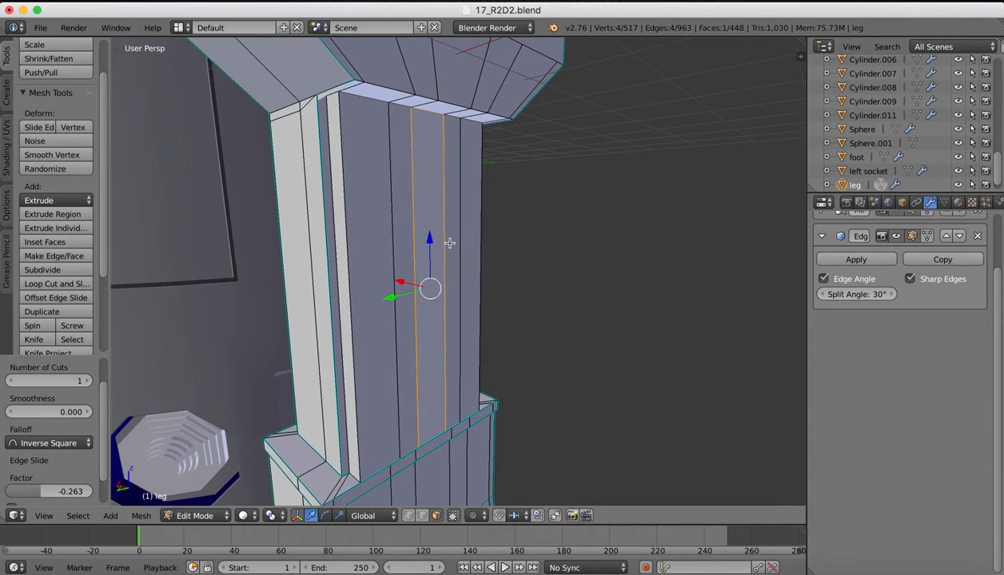
key(e)
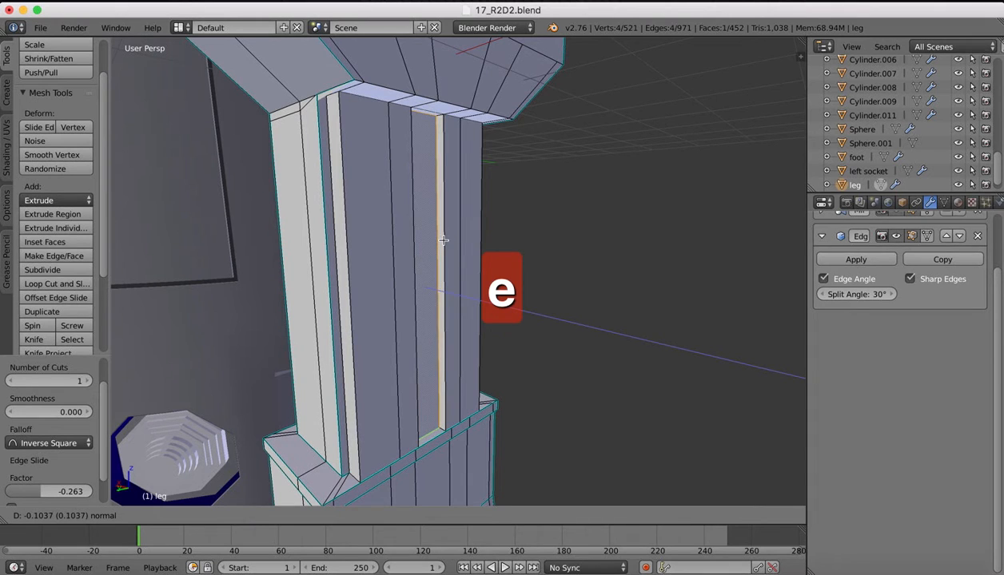
click(440, 236)
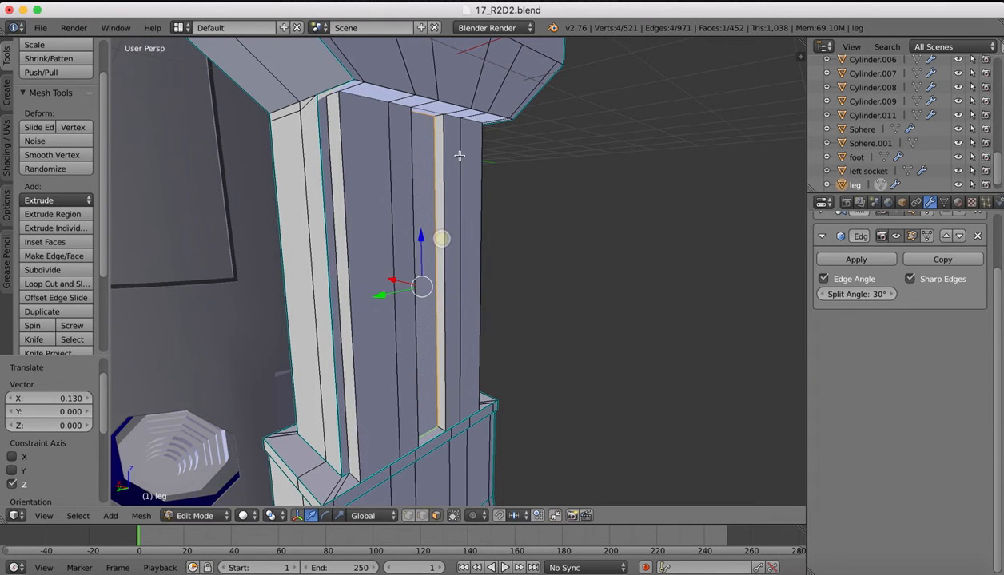
Compare the full-height groove with the R2-D2 reference render and undo the inward extrusion
middle_drag(459, 156, 383, 164)
scroll(384, 164, down, 3)
click(777, 571)
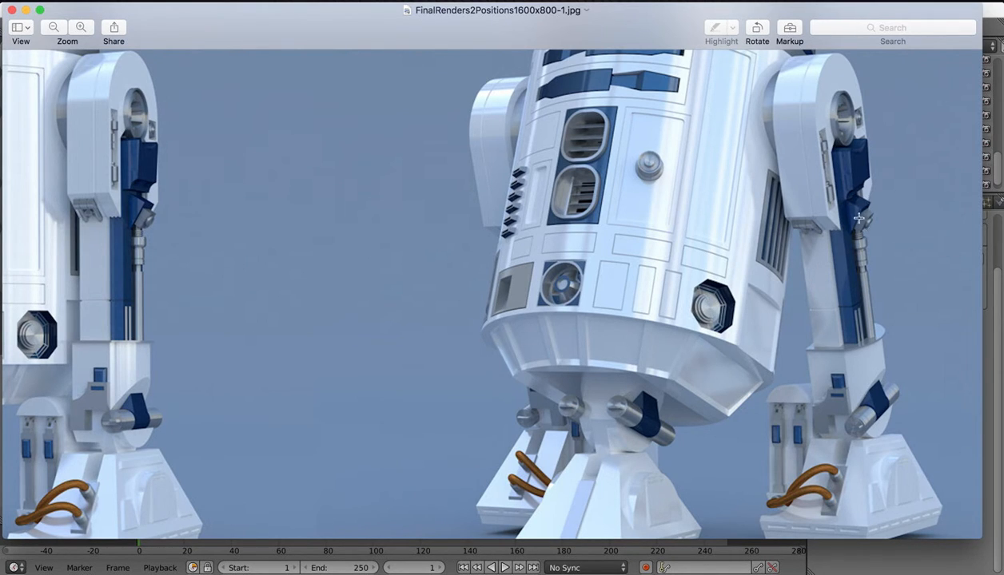
click(739, 569)
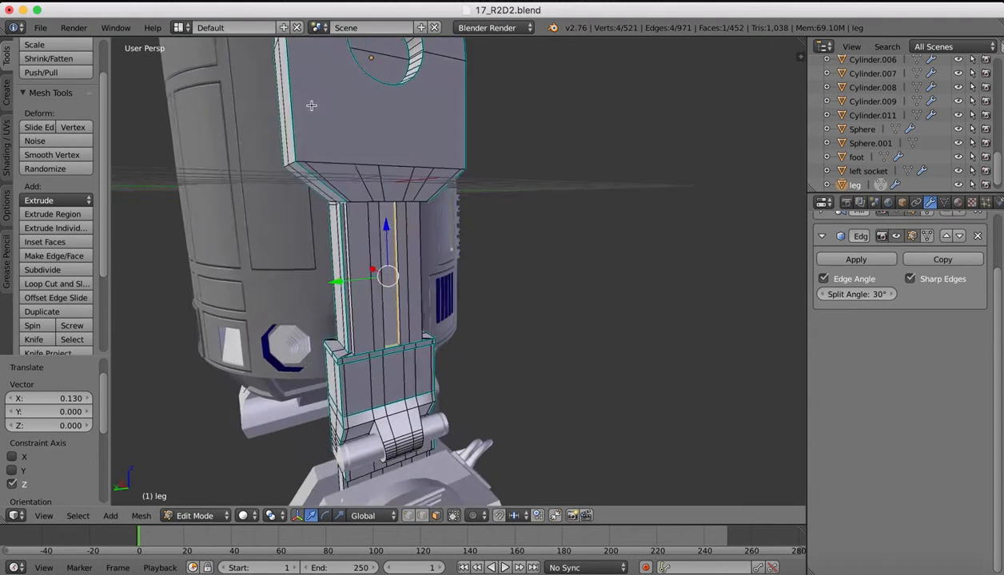
scroll(312, 106, left, 5)
scroll(311, 106, right, 5)
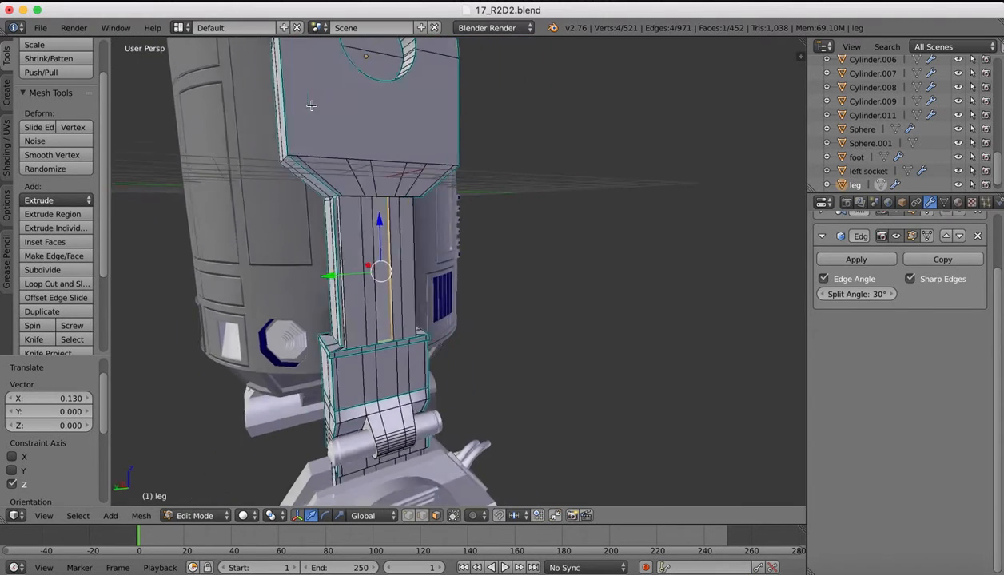
scroll(312, 106, right, 2)
key(z)
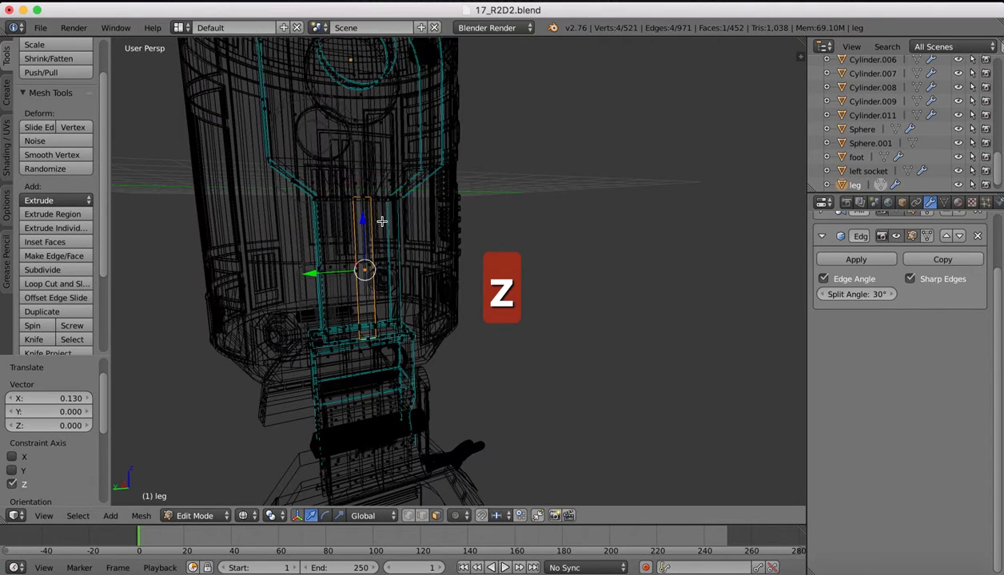
key(z)
key(super+z)
key(super+z)
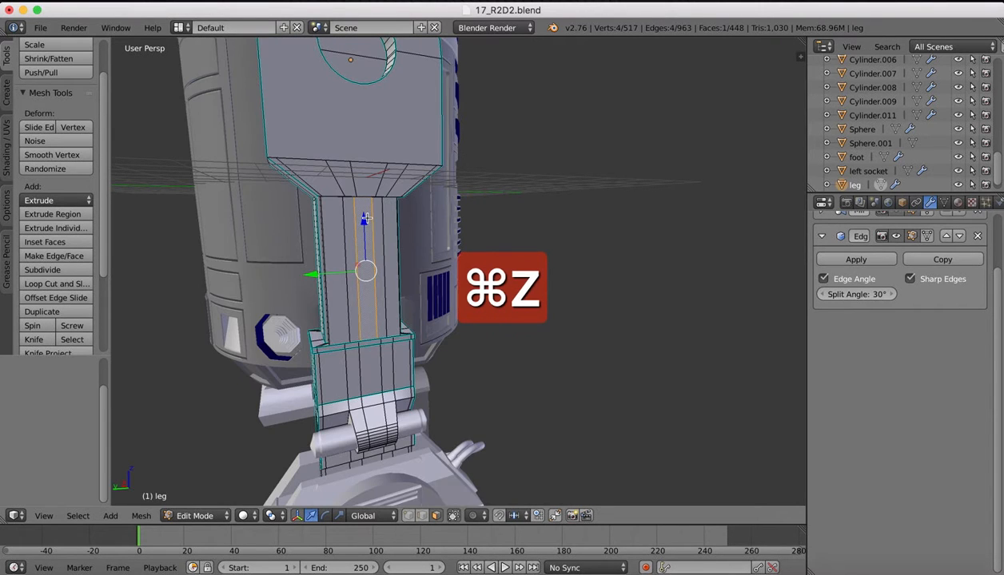
Add a horizontal loop cut around the leg shaft near its upper end, slid to a factor of 0.678
click(48, 283)
click(352, 283)
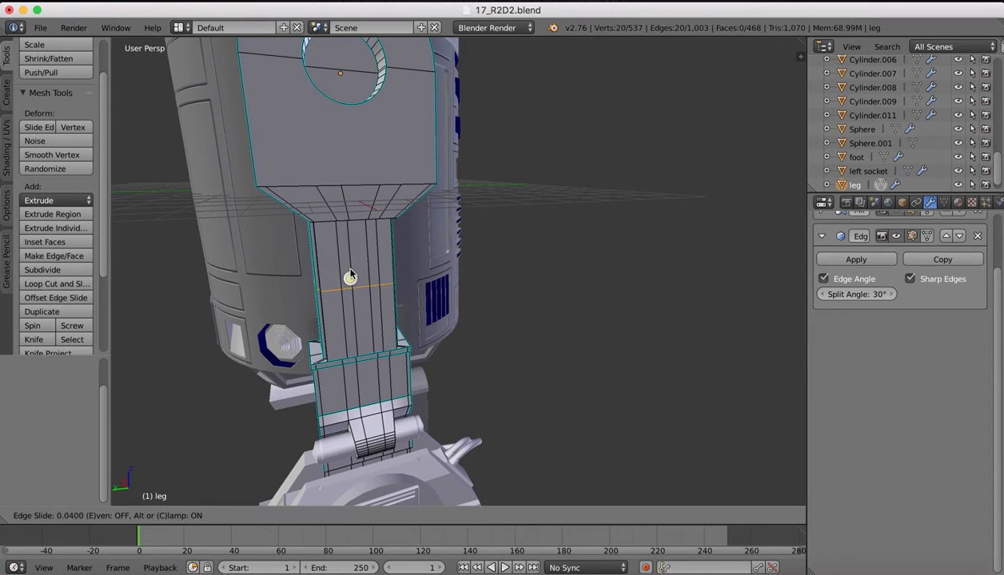
click(344, 227)
Select the narrow central face below the horizontal cut and extrude it inward by 0.191 to form a groove
click(433, 514)
right_click(363, 307)
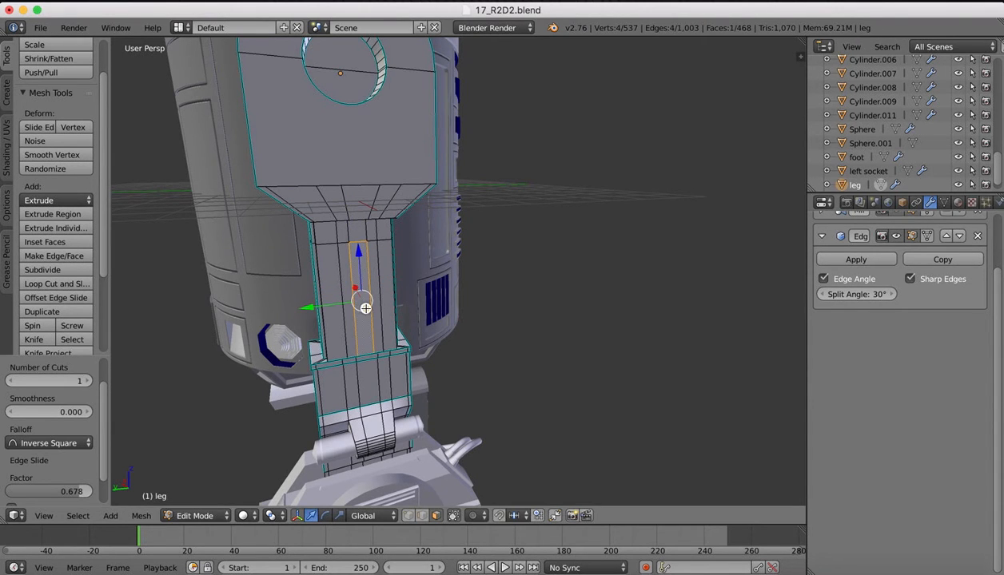
middle_drag(363, 307, 428, 309)
key(e)
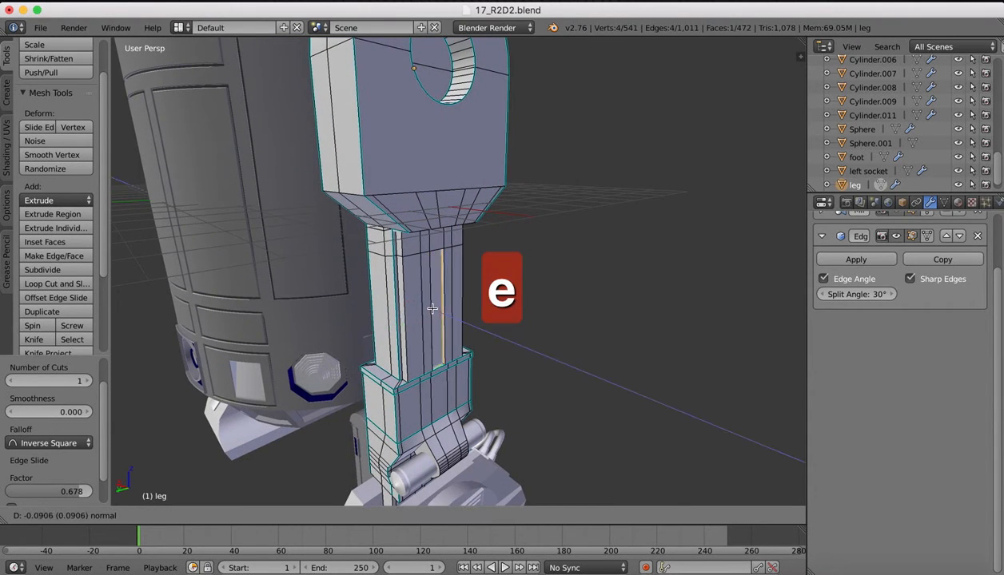
click(430, 308)
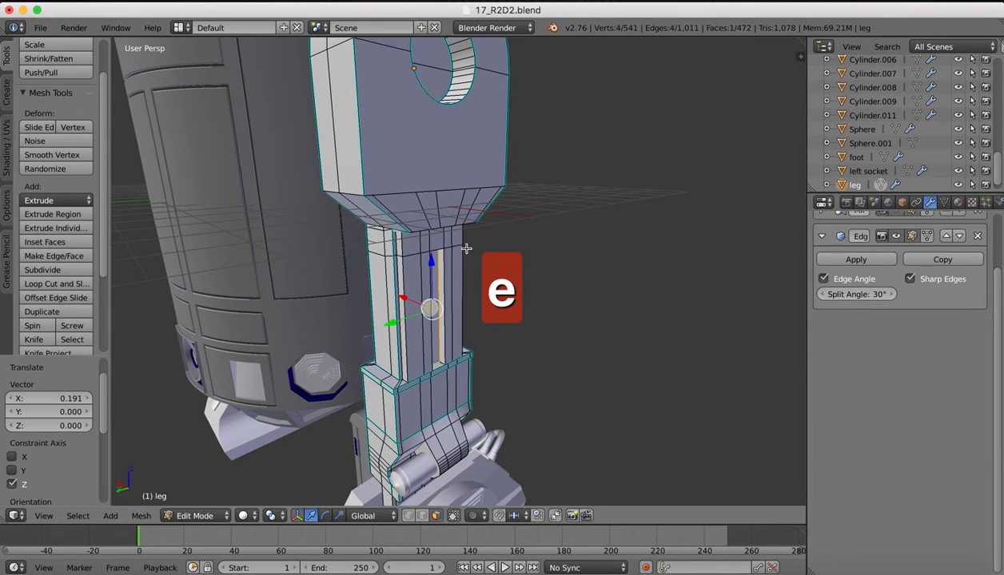
Try to extrude the small face above the groove outward by 0.239, check the reference render, and undo the extrusion
click(435, 236)
key(e)
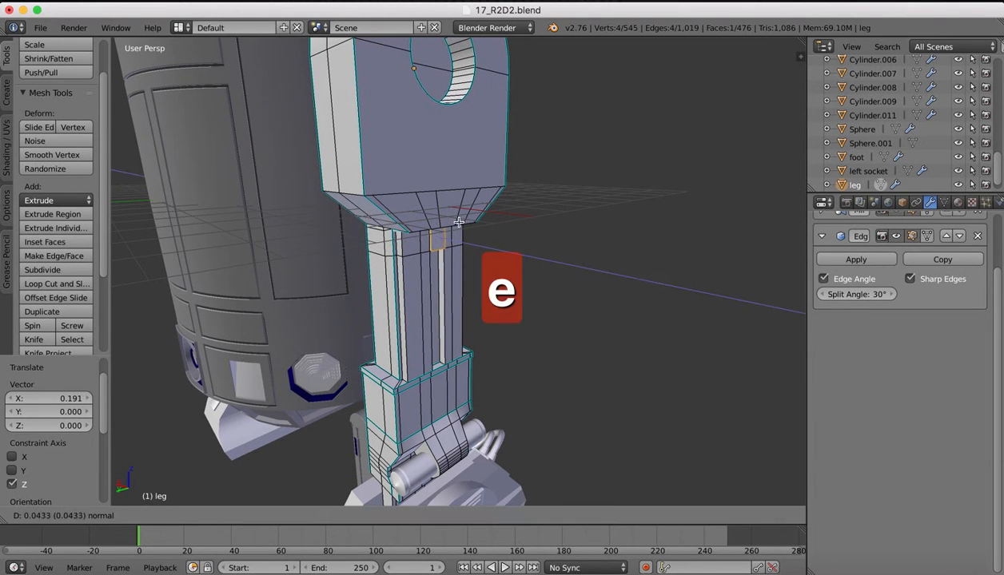
click(465, 227)
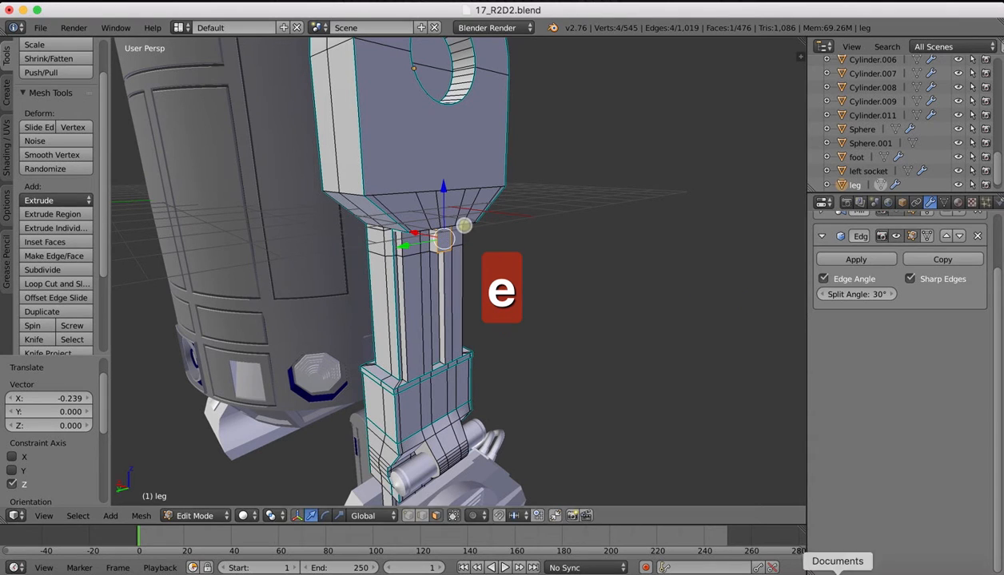
click(779, 568)
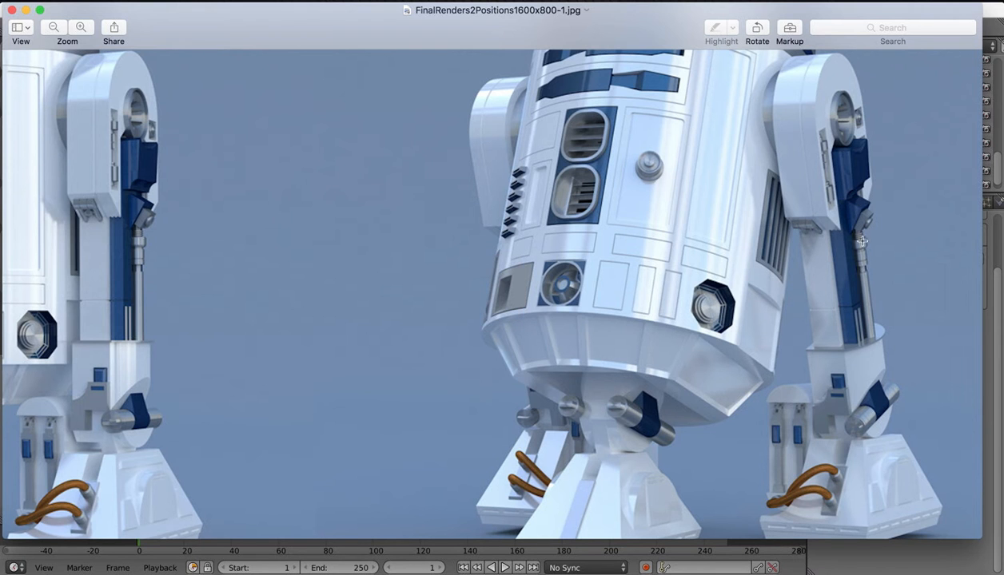
click(742, 569)
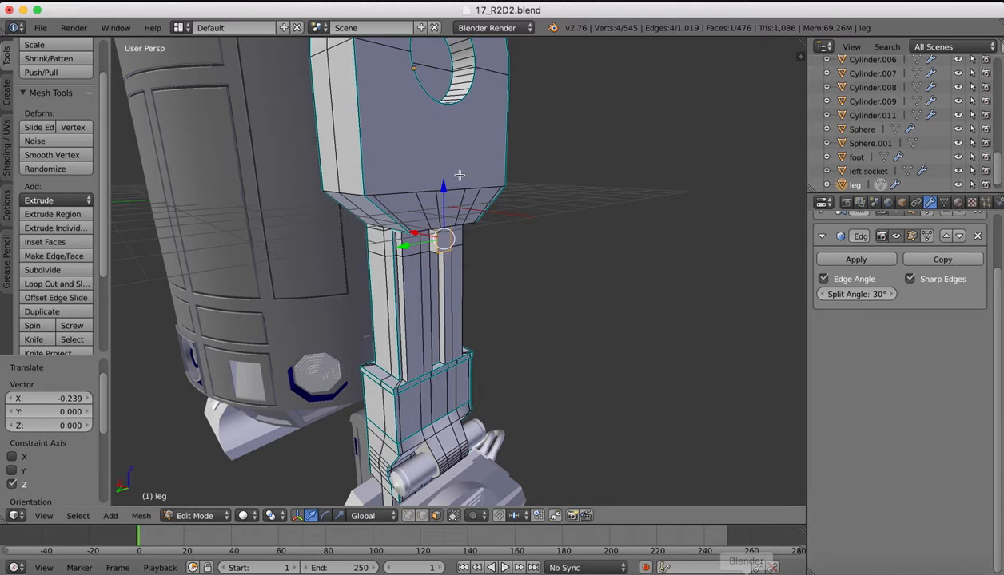
scroll(446, 227, up, 3)
key(super+z)
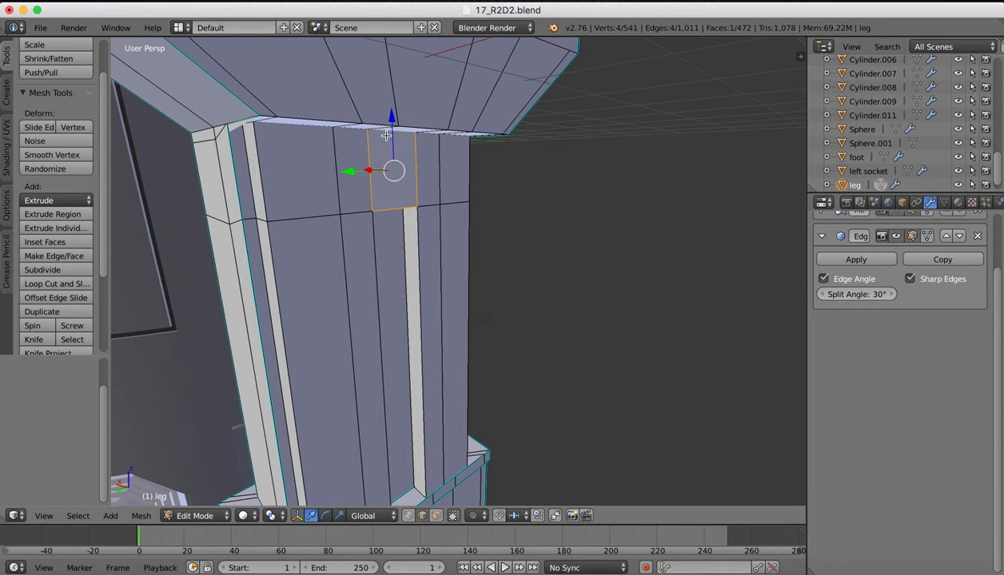
right_click(386, 133)
key(e)
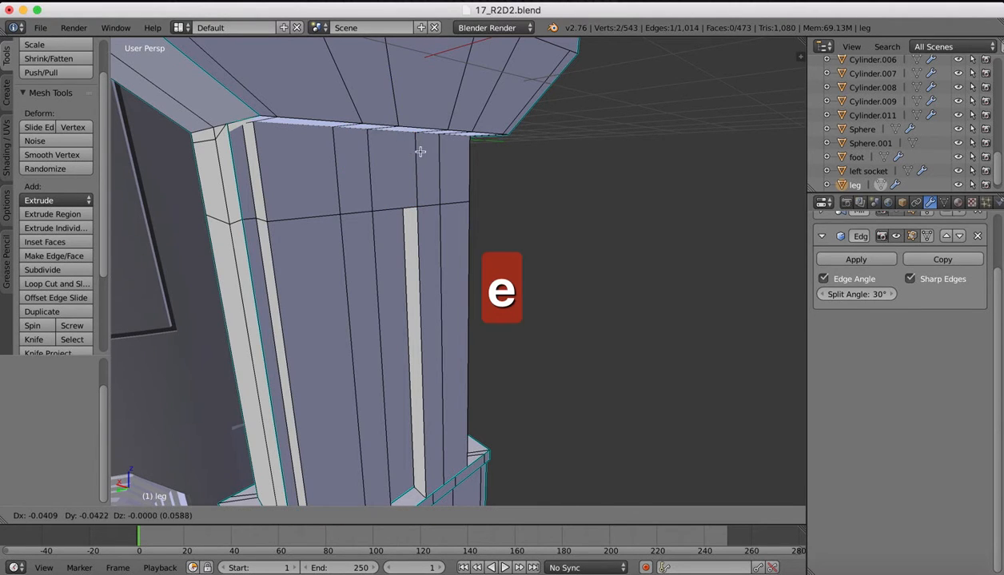
right_click(440, 166)
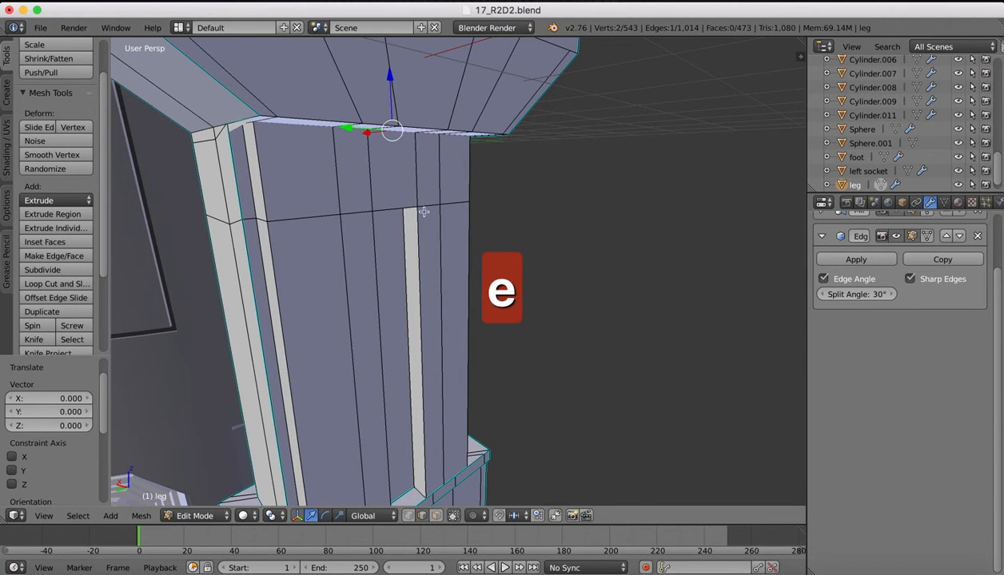
In face select mode, extrude the small face above the groove outward by 0.399
click(436, 516)
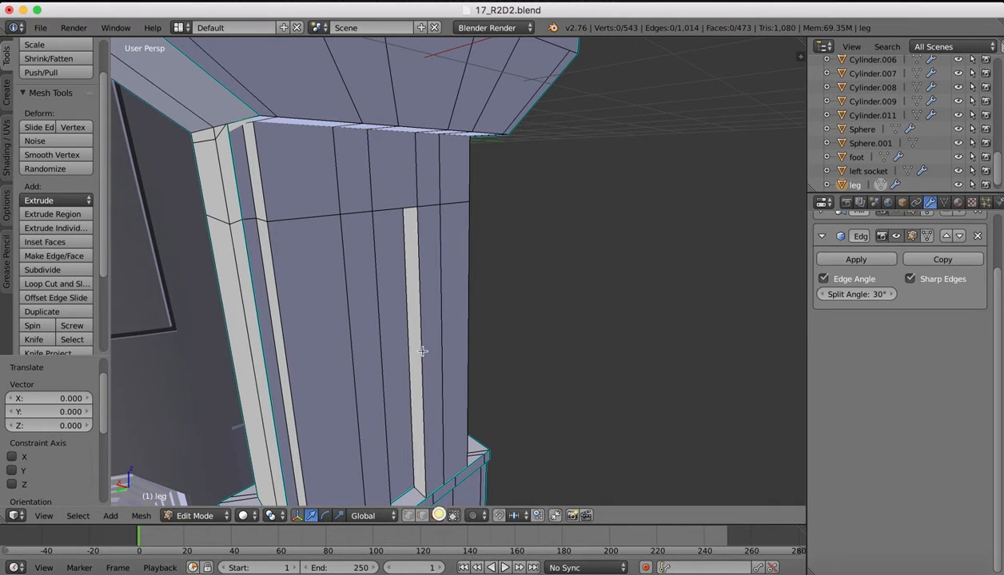
right_click(400, 149)
key(e)
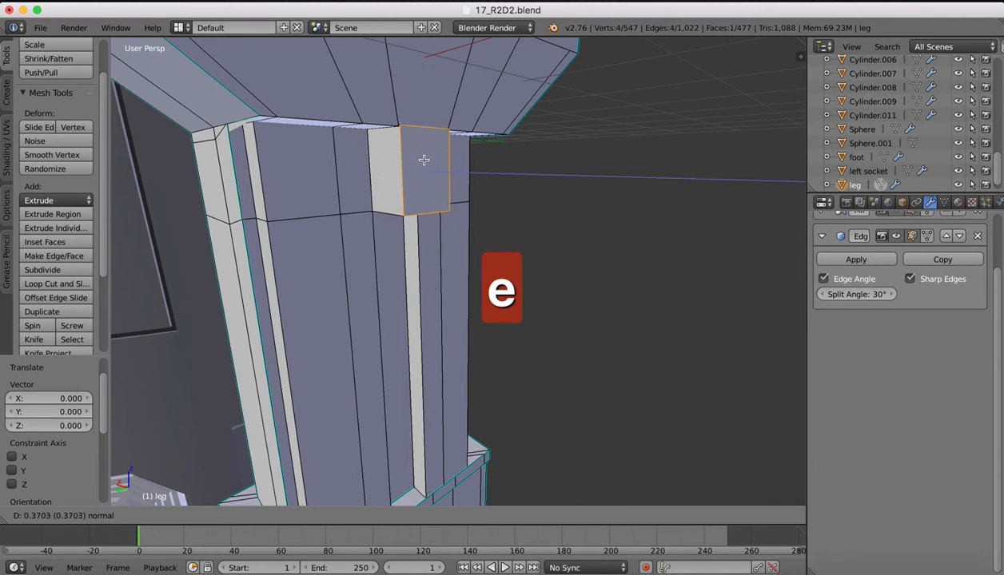
click(426, 161)
Merge the extruded block's outer lower corner vertex into the matching vertex on the shaft surface using At Last
middle_drag(426, 160, 476, 300)
click(409, 516)
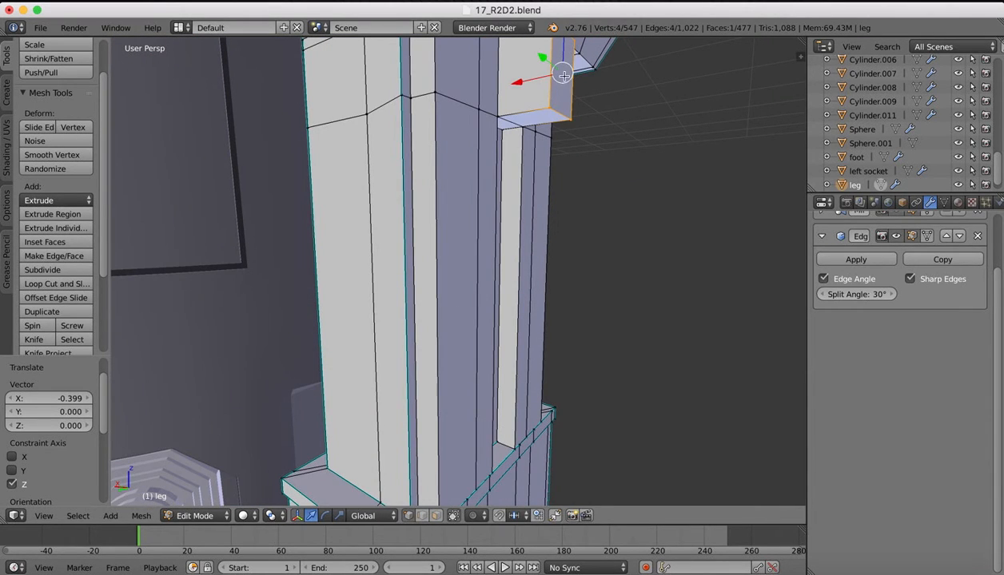
right_click(548, 107)
shift+right_click(498, 115)
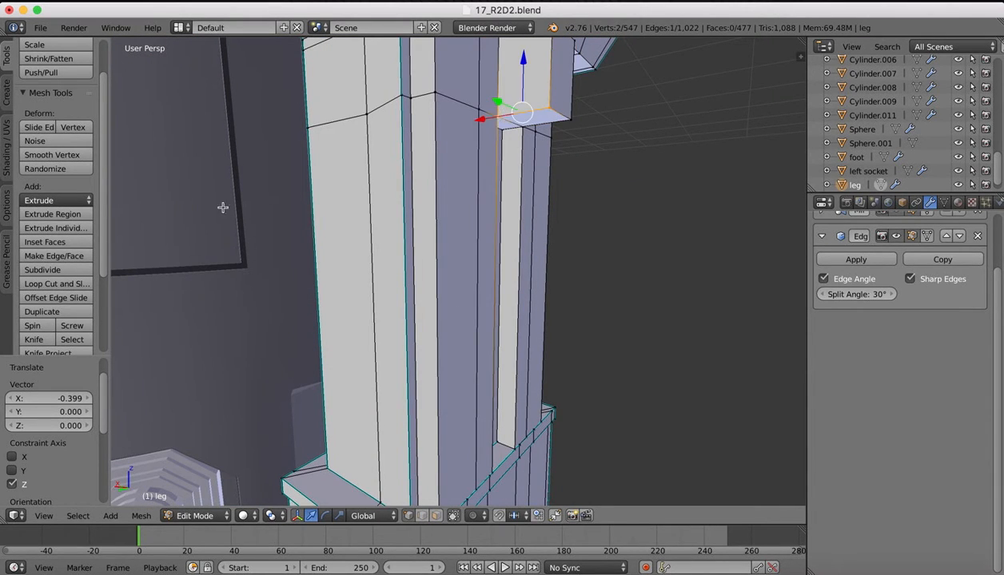
scroll(48, 308, down, 5)
click(55, 300)
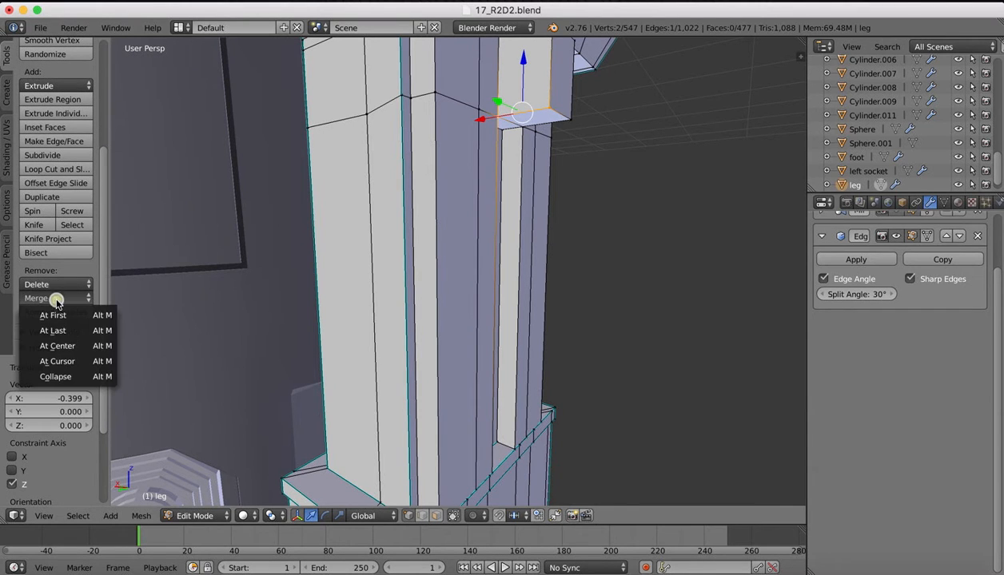
click(54, 331)
Merge the raised block's remaining outer lower corner vertex into its matching vertex on the shaft surface using At Last
middle_drag(470, 146, 459, 146)
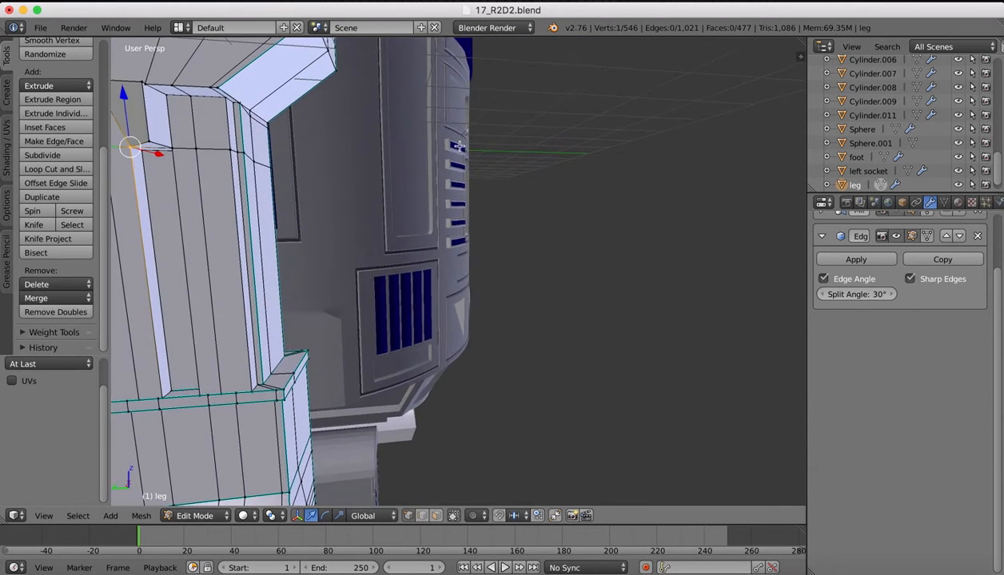
drag(130, 147, 152, 138)
shift+right_click(172, 154)
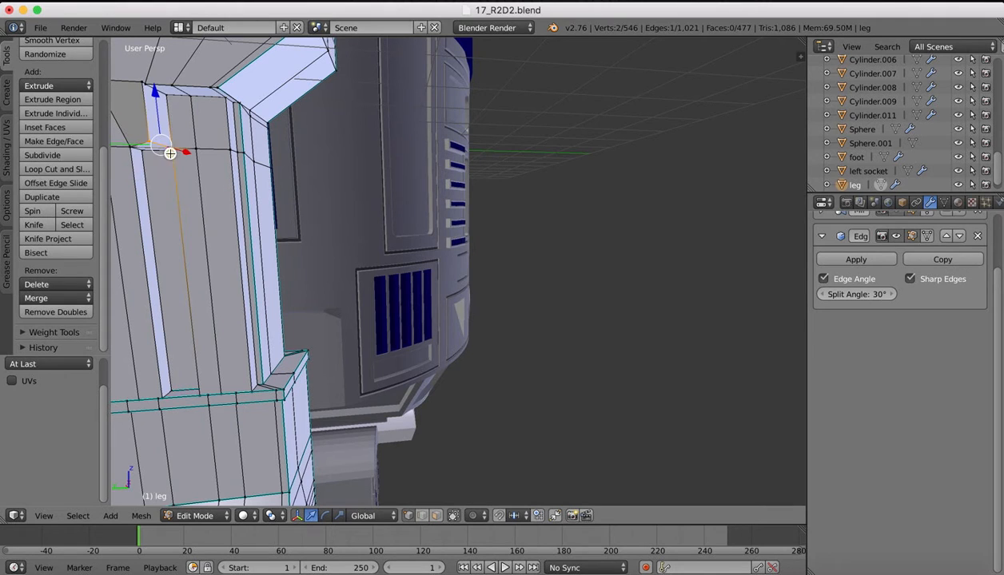
click(49, 297)
click(52, 330)
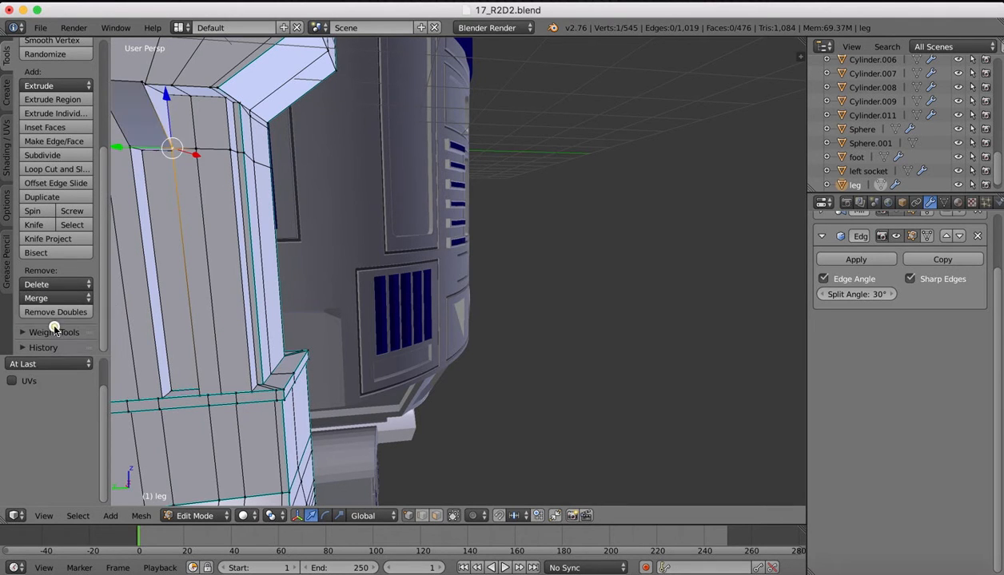
In edge select mode, move the raised block's upper outer edge down by 0.285 along Z
middle_drag(233, 159, 125, 151)
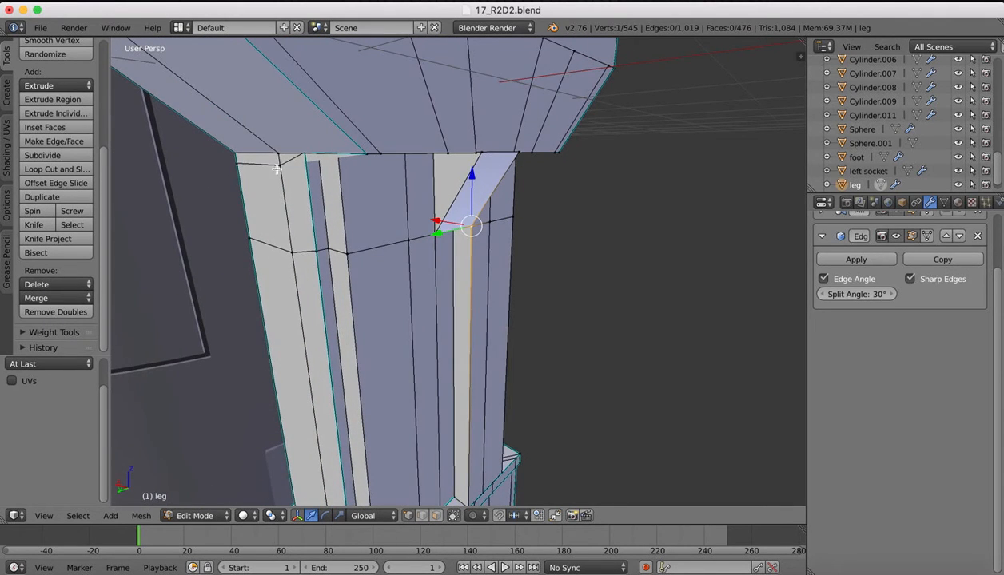
click(424, 516)
right_click(497, 151)
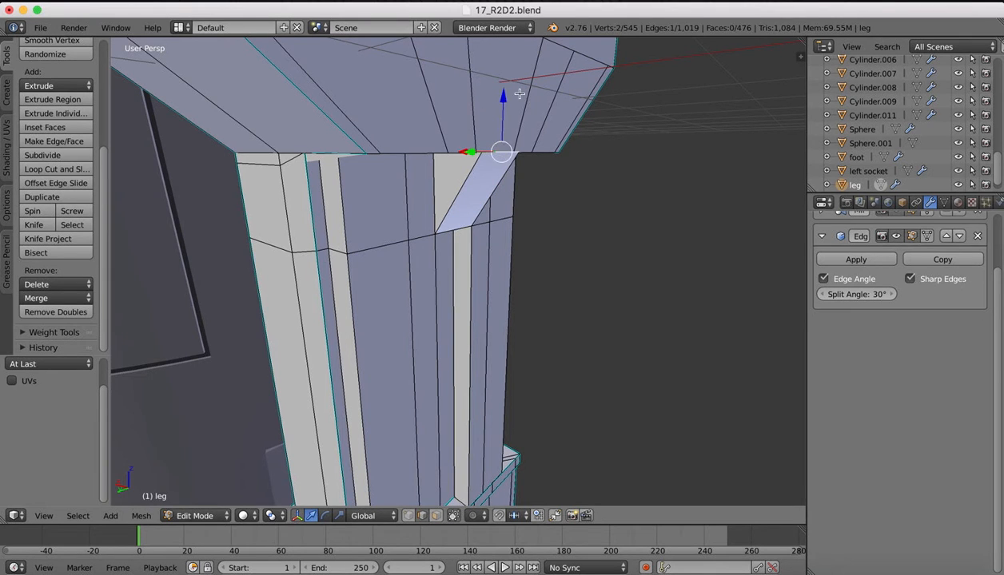
drag(504, 103, 495, 149)
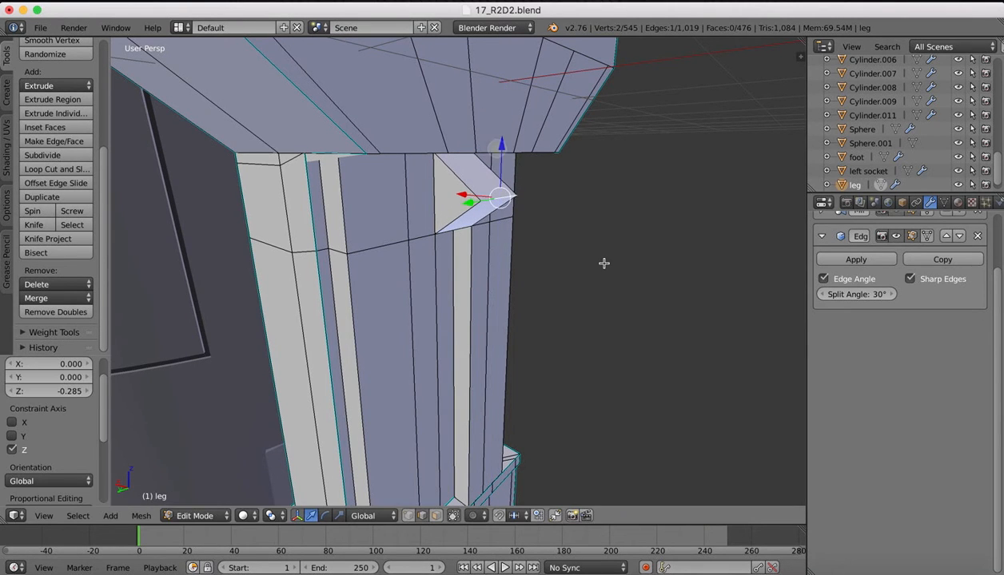
Compare the shape of the tapered block on the leg shaft with the reference render
middle_drag(604, 263, 601, 269)
scroll(603, 263, down, 4)
click(771, 567)
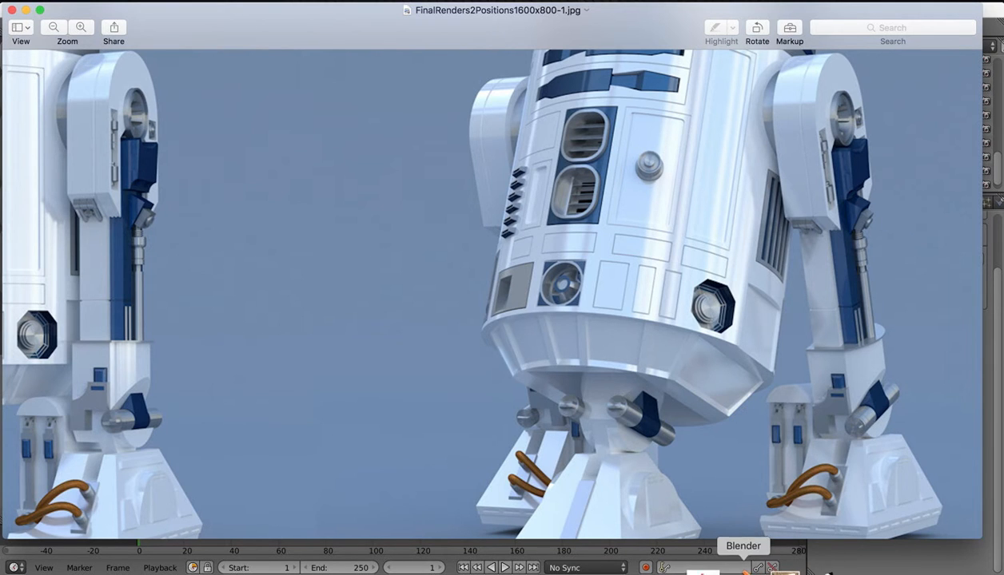
click(745, 565)
middle_drag(314, 204, 438, 199)
scroll(400, 200, up, 4)
middle_drag(560, 179, 582, 158)
scroll(582, 158, up, 4)
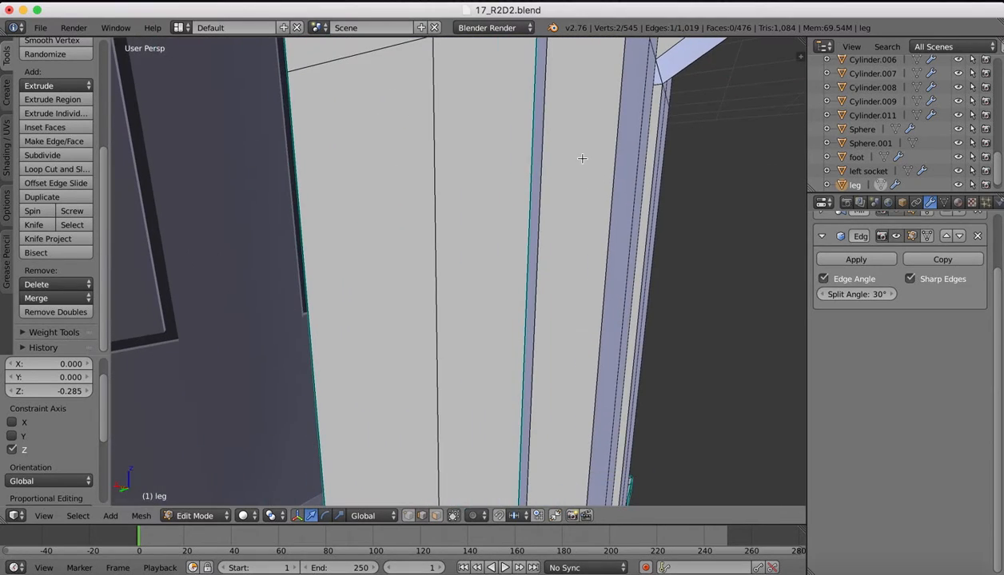
scroll(581, 176, down, 3)
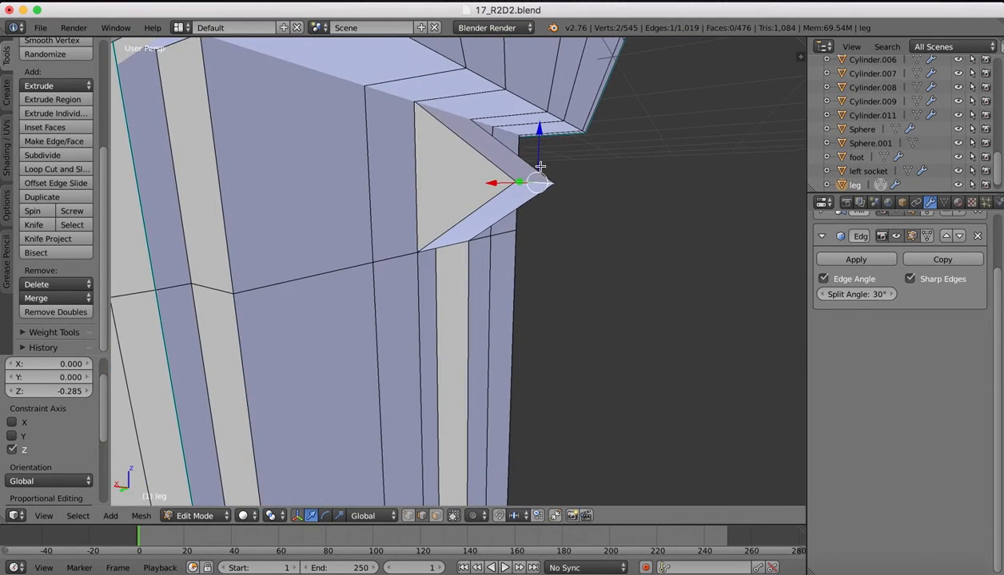
Lower the block's outer edge by a further 0.060 and move it toward the shaft by 0.182 along X
middle_drag(541, 166, 540, 166)
drag(465, 338, 464, 353)
middle_drag(463, 353, 541, 237)
scroll(561, 259, down, 3)
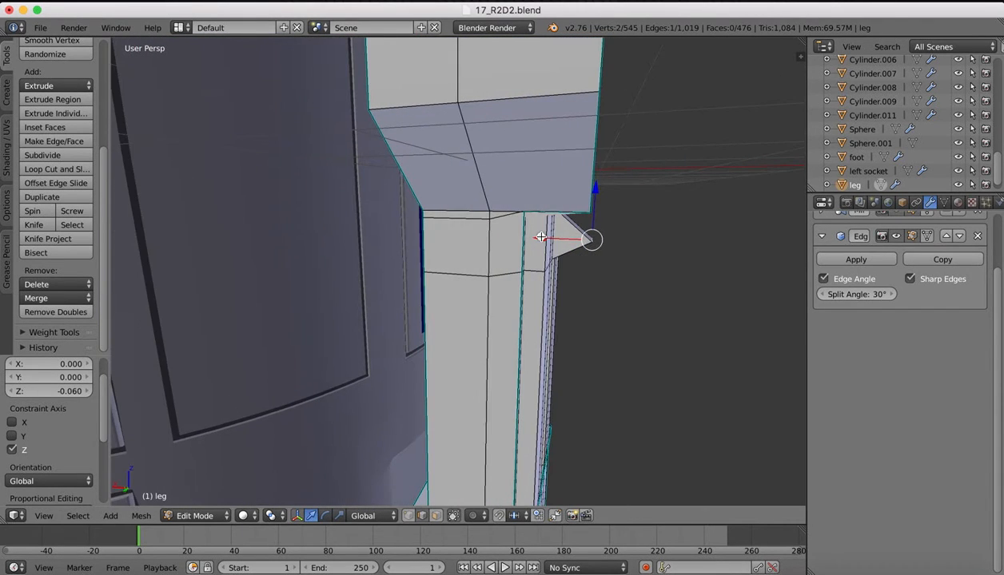
drag(541, 238, 521, 234)
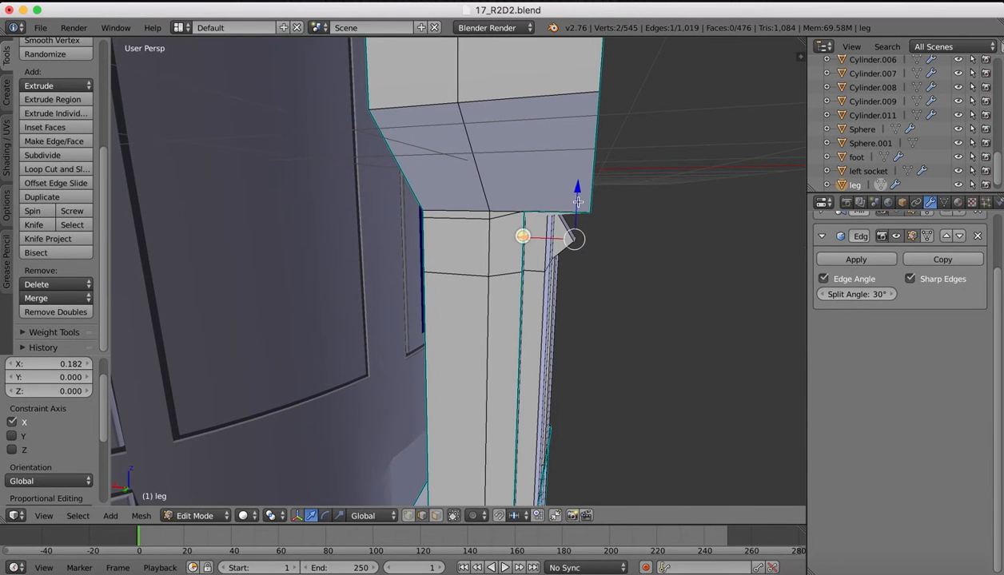
middle_drag(521, 235, 553, 174)
Lower the block's outer edge by 0.053, move it outward by 0.060 along X, and return to Object Mode
scroll(586, 184, up, 4)
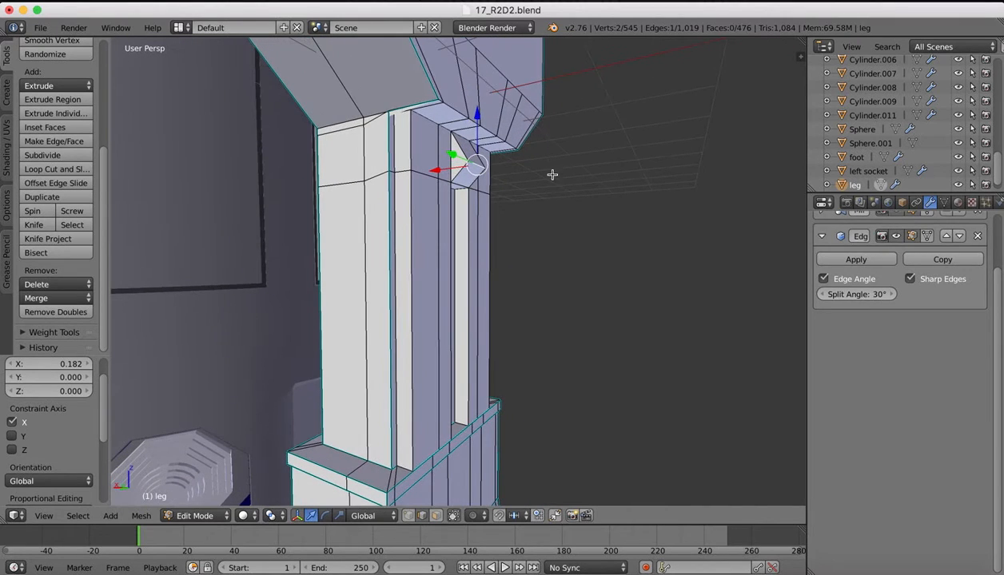
drag(481, 117, 477, 124)
middle_drag(482, 150, 555, 195)
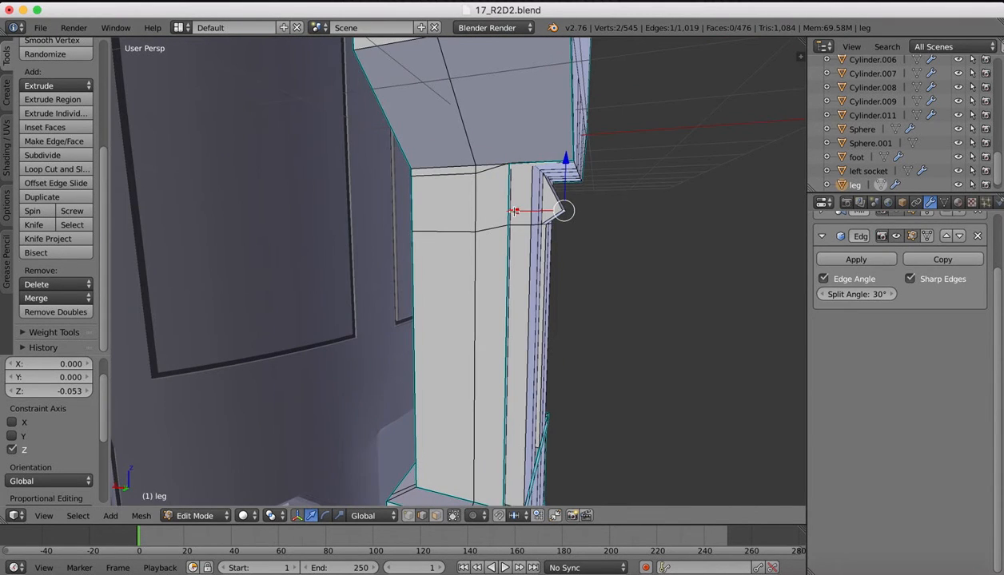
drag(515, 211, 525, 208)
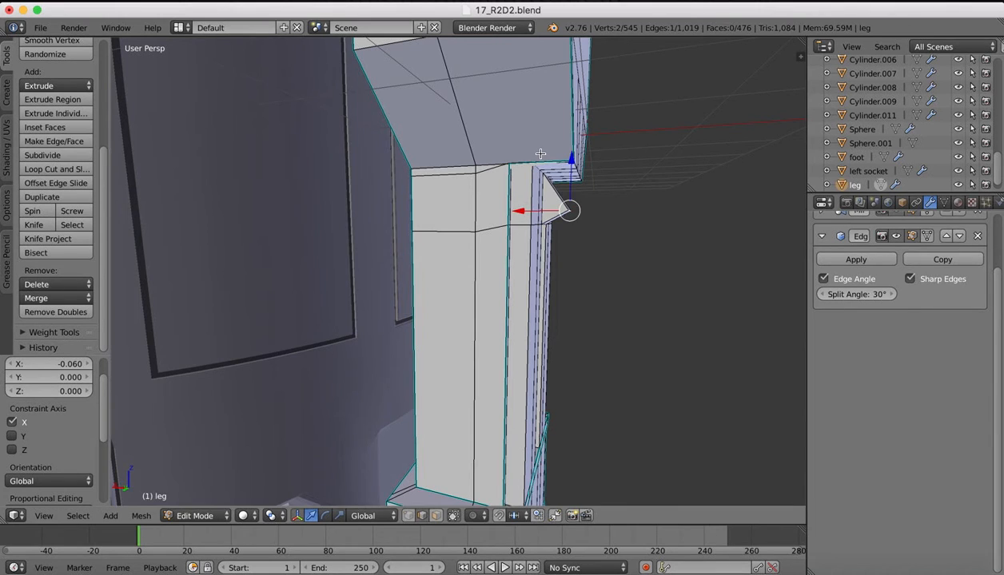
scroll(540, 154, down, 5)
key(Tab)
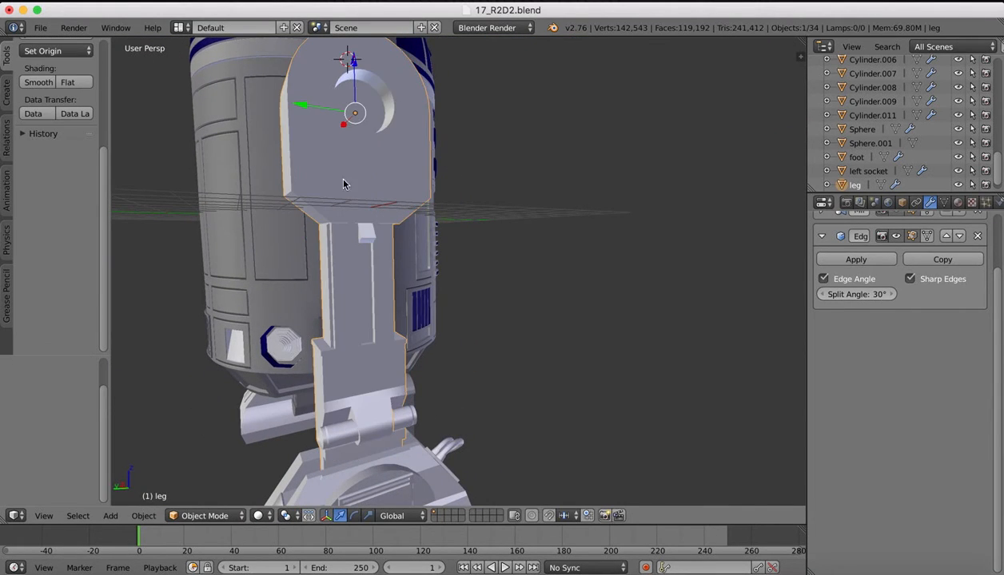
Examine the leg's groove and tapered block from several angles and compare them with the reference render
scroll(370, 180, right, 8)
scroll(381, 190, left, 5)
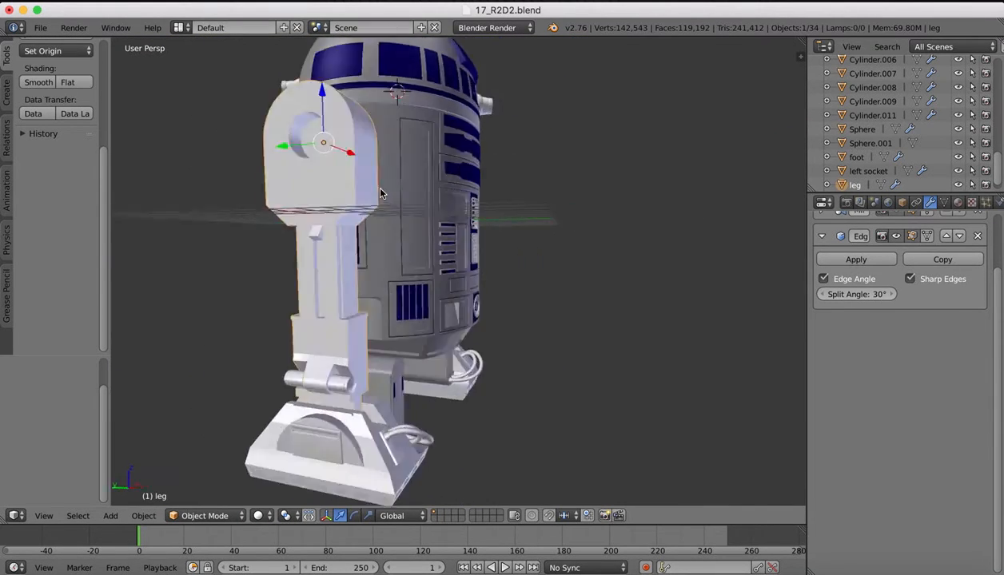
scroll(380, 194, left, 8)
mouse_move(804, 570)
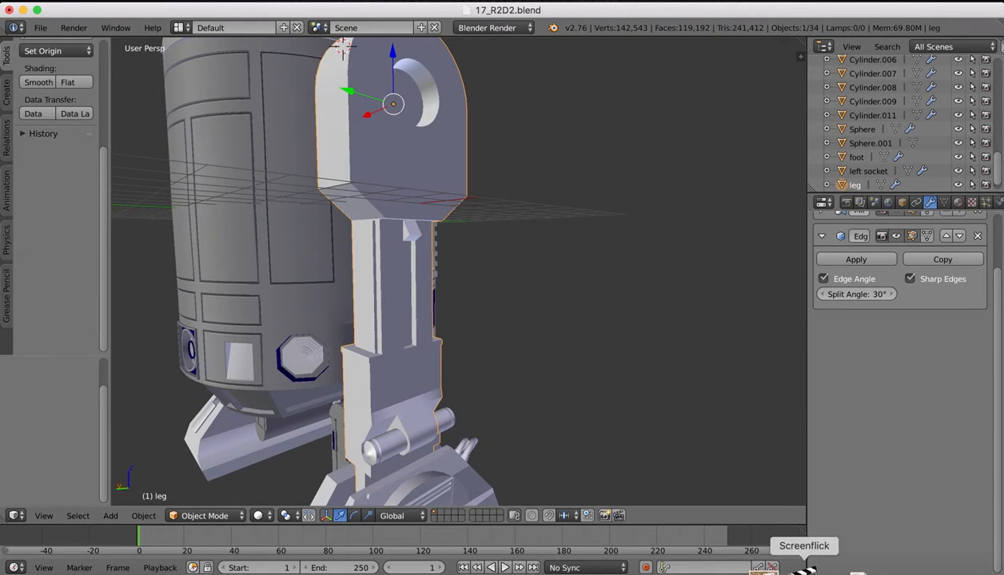
click(767, 569)
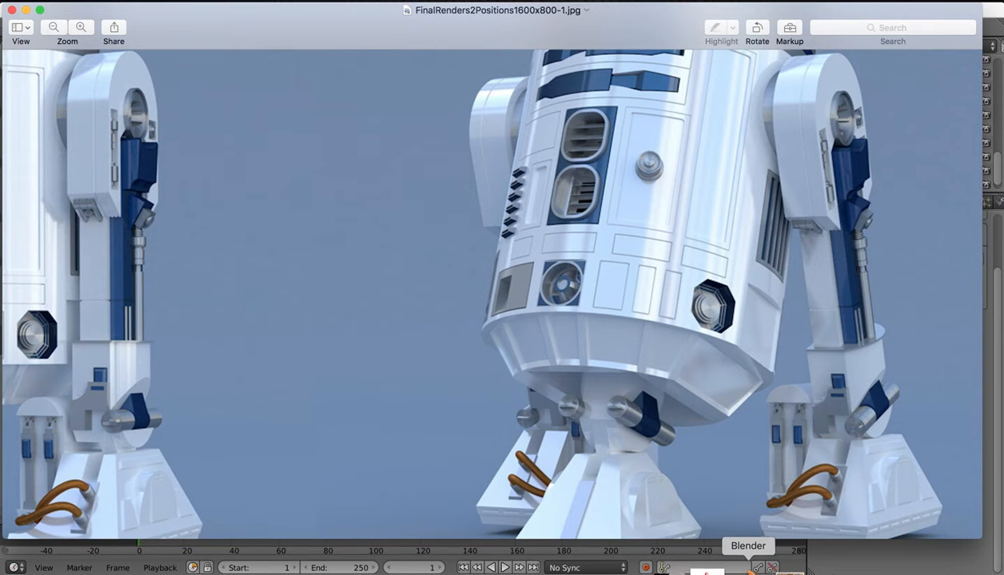
click(764, 563)
scroll(466, 92, up, 3)
scroll(465, 92, left, 5)
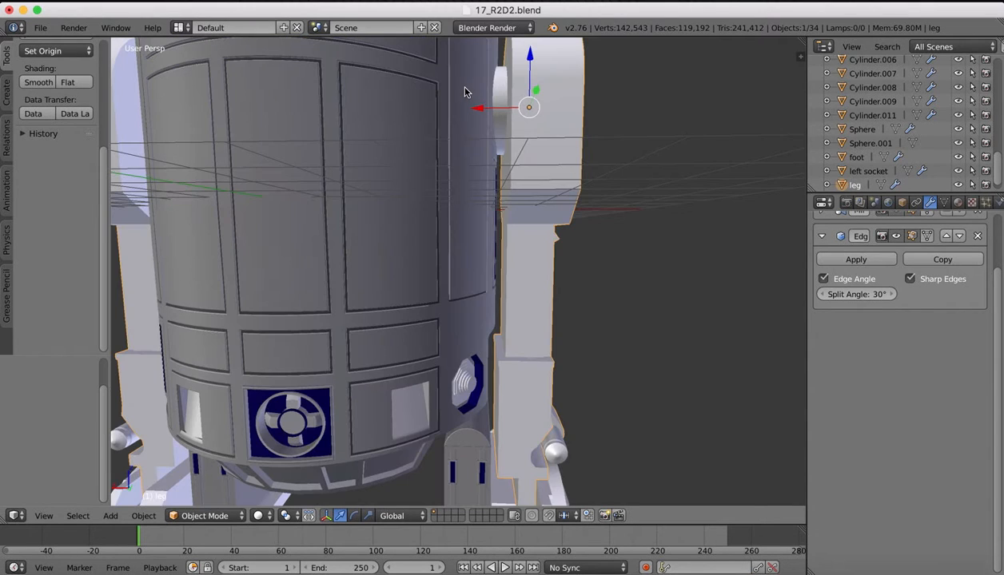
scroll(543, 129, down, 7)
scroll(543, 128, right, 5)
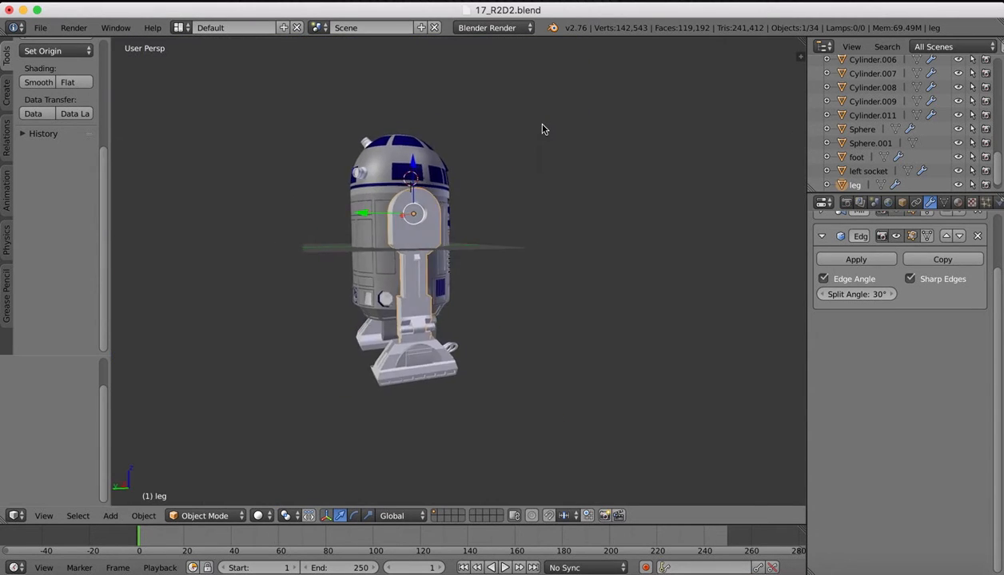
scroll(542, 129, left, 4)
scroll(542, 128, left, 2)
scroll(543, 129, right, 5)
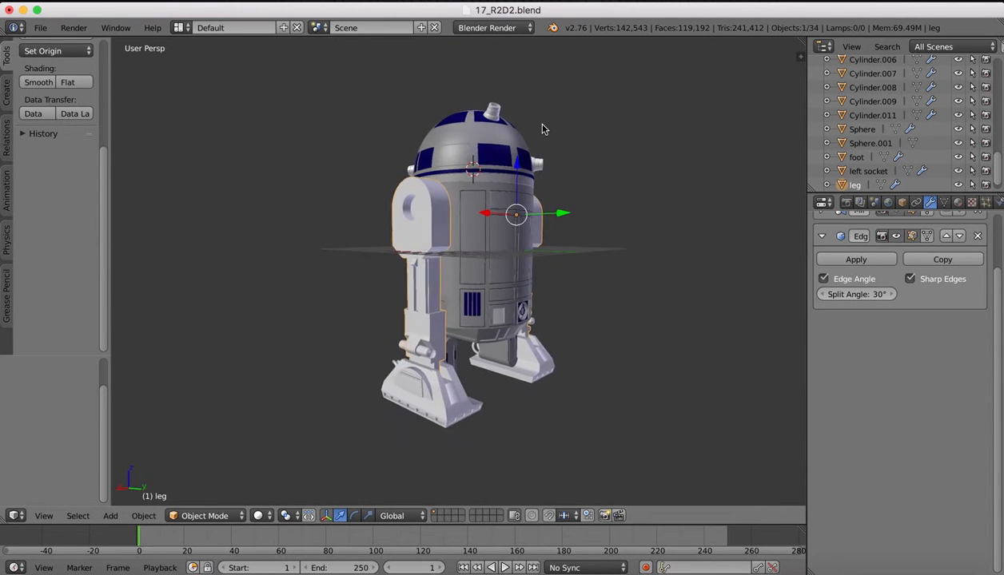
scroll(542, 128, left, 5)
scroll(543, 128, right, 3)
scroll(543, 128, right, 3)
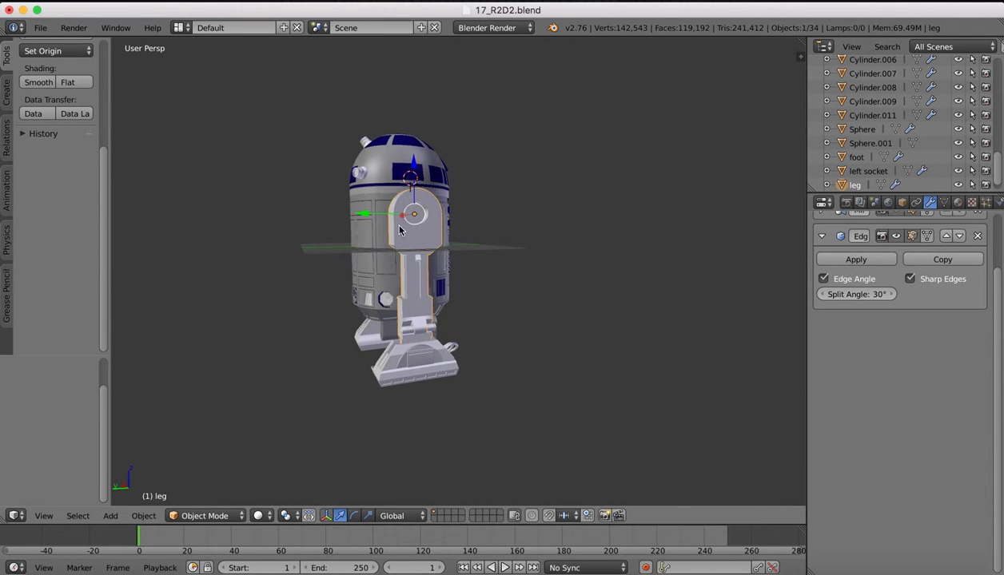
scroll(405, 229, up, 8)
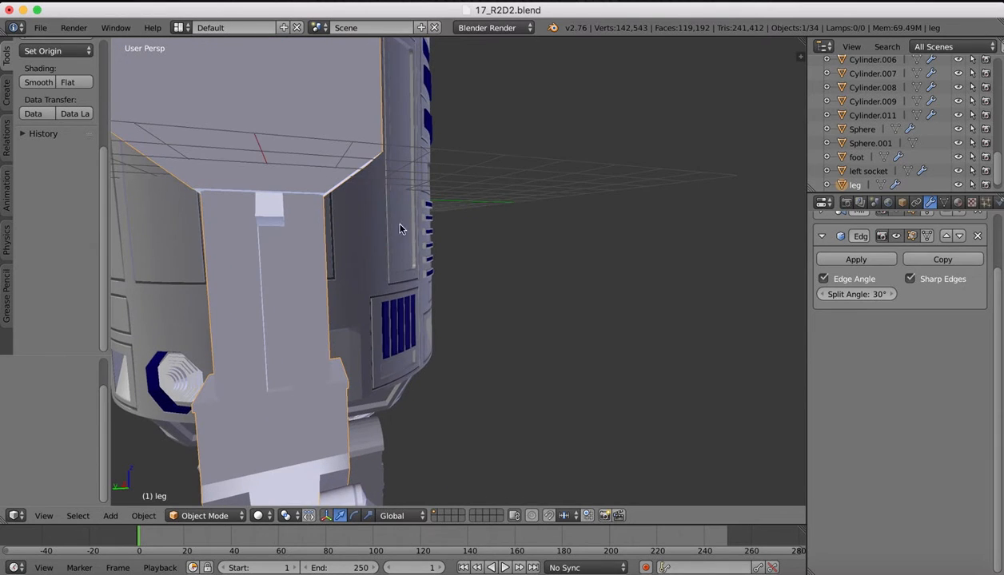
scroll(336, 251, left, 2)
scroll(439, 223, left, 5)
scroll(439, 224, down, 3)
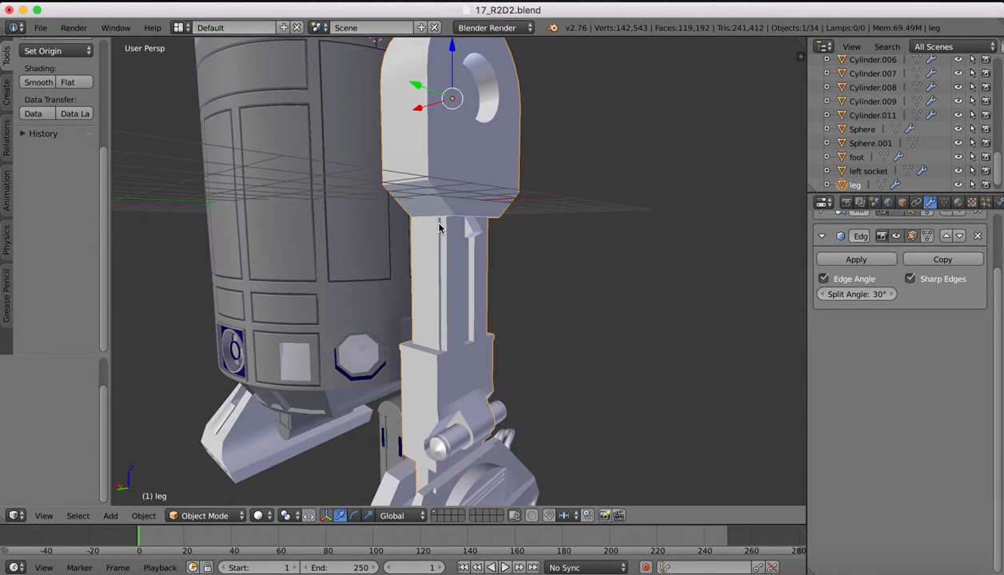
scroll(521, 172, right, 2)
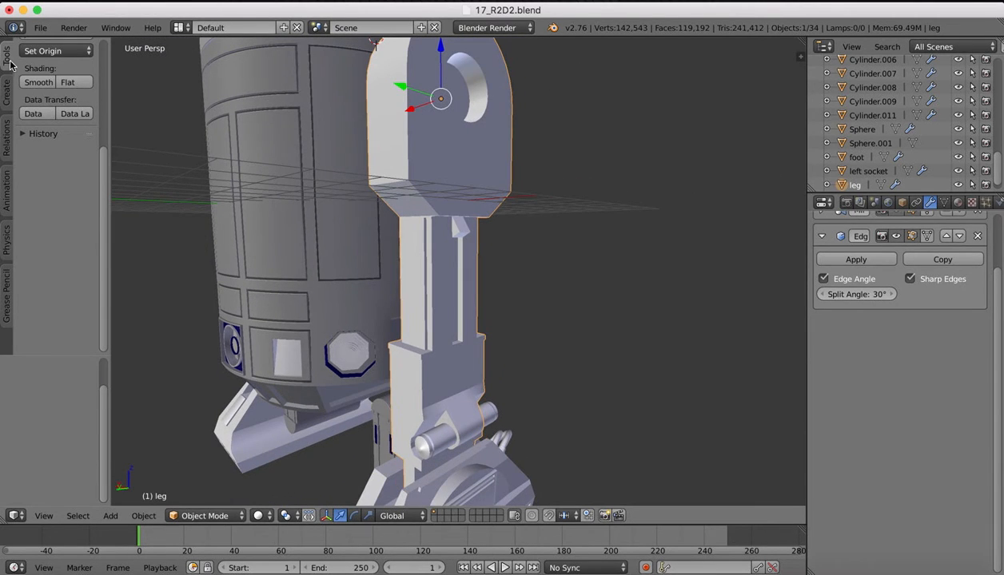
Add a cylinder and move it -6.272 along X and -7.371 along Z, beside the leg's lower shaft
click(5, 93)
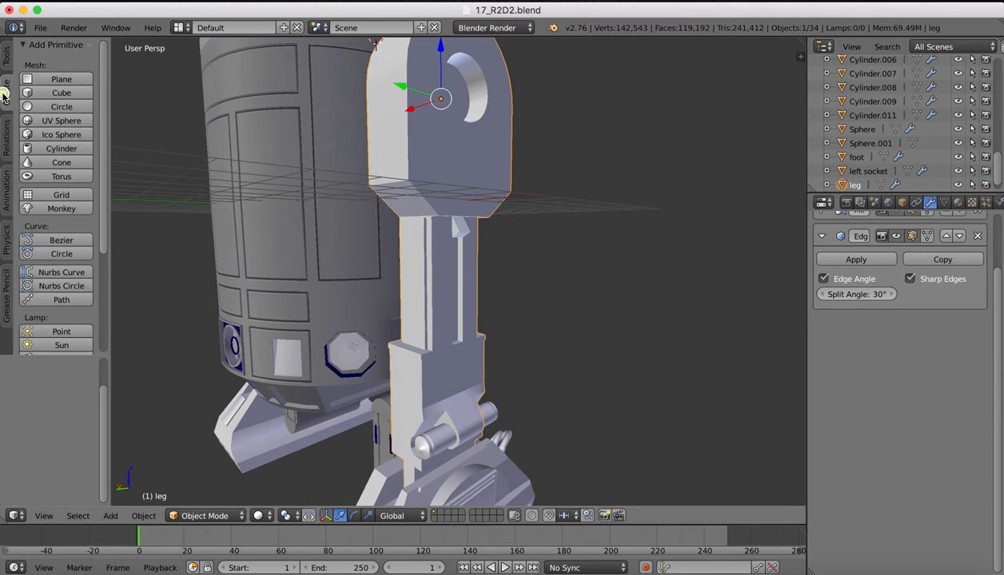
click(49, 147)
scroll(363, 133, down, 5)
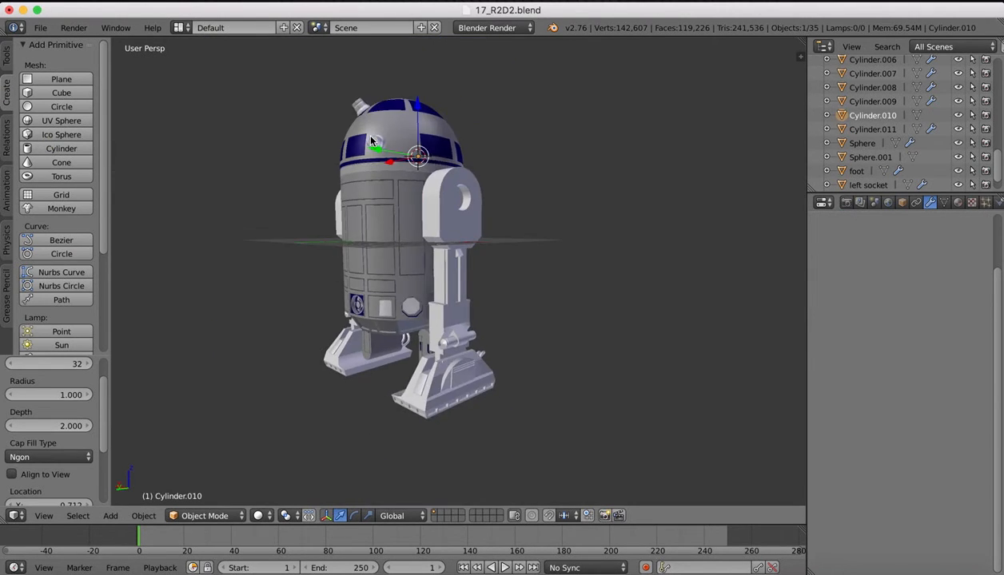
middle_drag(362, 133, 423, 126)
drag(375, 156, 471, 154)
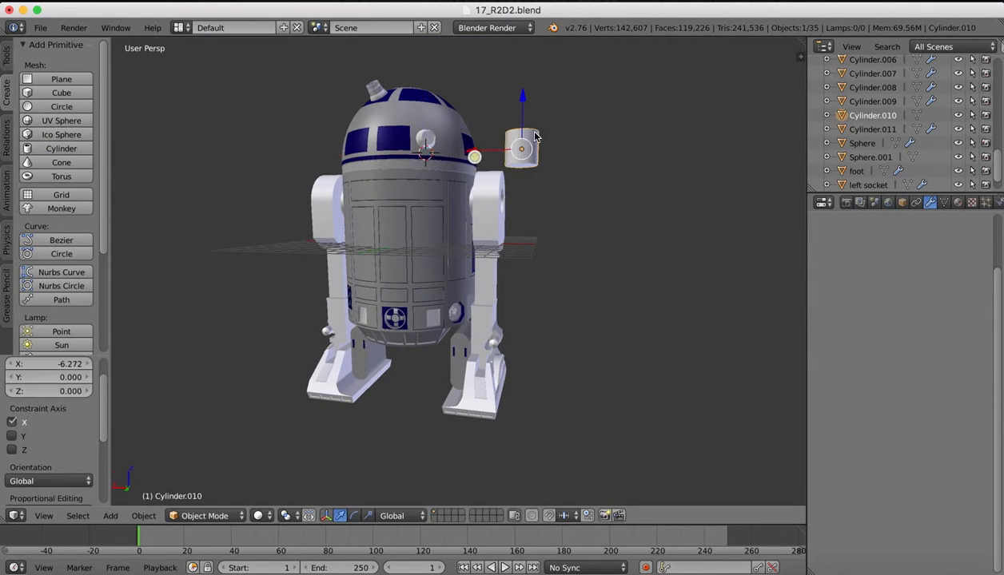
drag(520, 100, 520, 207)
Scale the new cylinder uniformly to 0.254
middle_drag(520, 208, 578, 207)
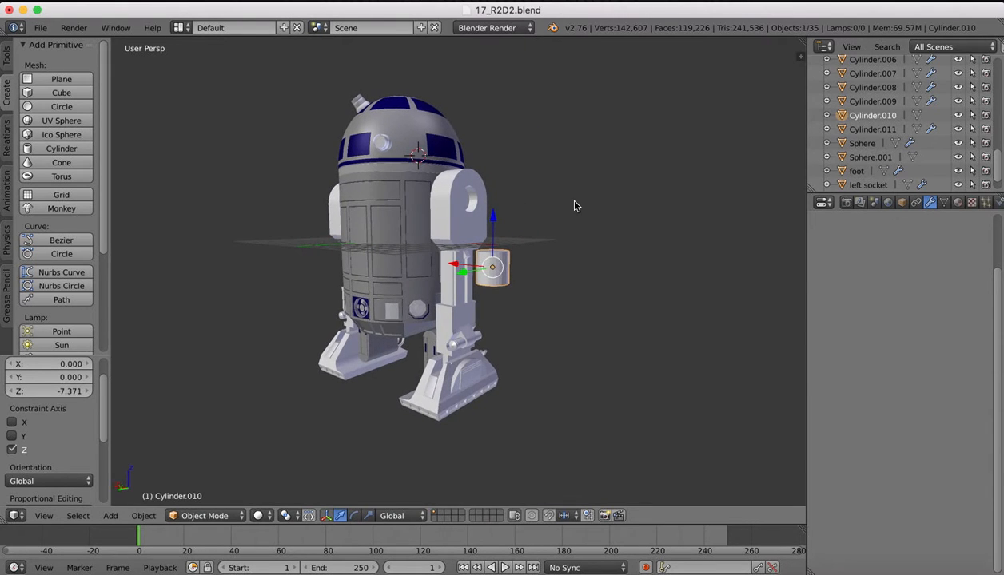
key(s)
click(510, 246)
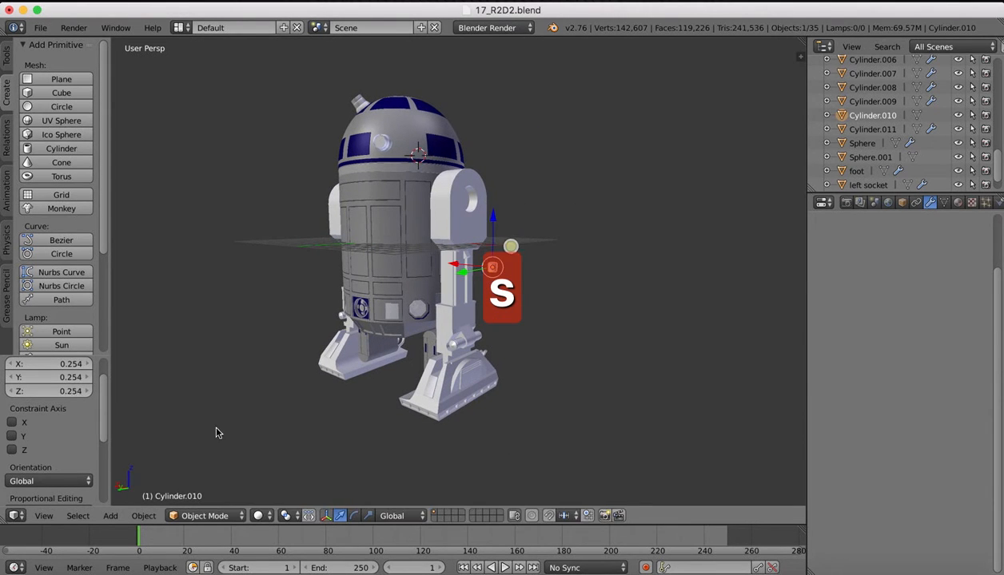
Align the small cylinder with the leg shaft, moving it inward along X in front view and 0.936 along Y in left view
click(57, 518)
click(62, 424)
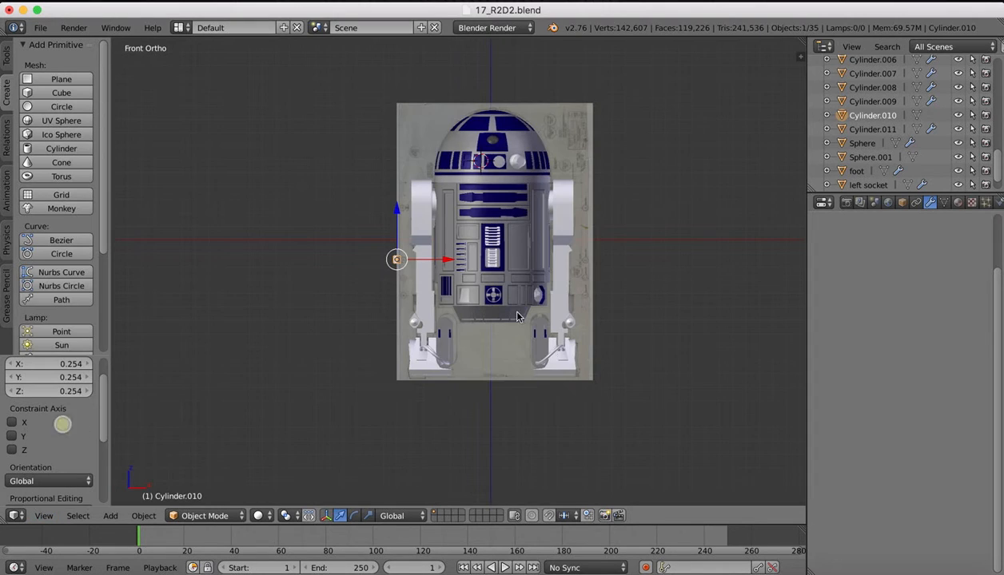
drag(450, 264, 462, 264)
click(44, 517)
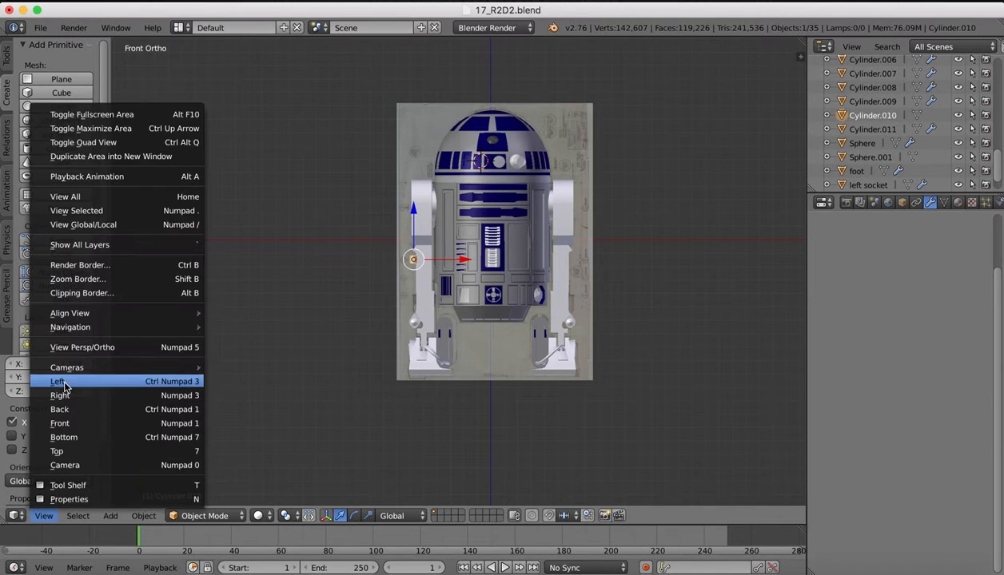
click(64, 382)
drag(374, 262, 361, 260)
scroll(427, 248, up, 8)
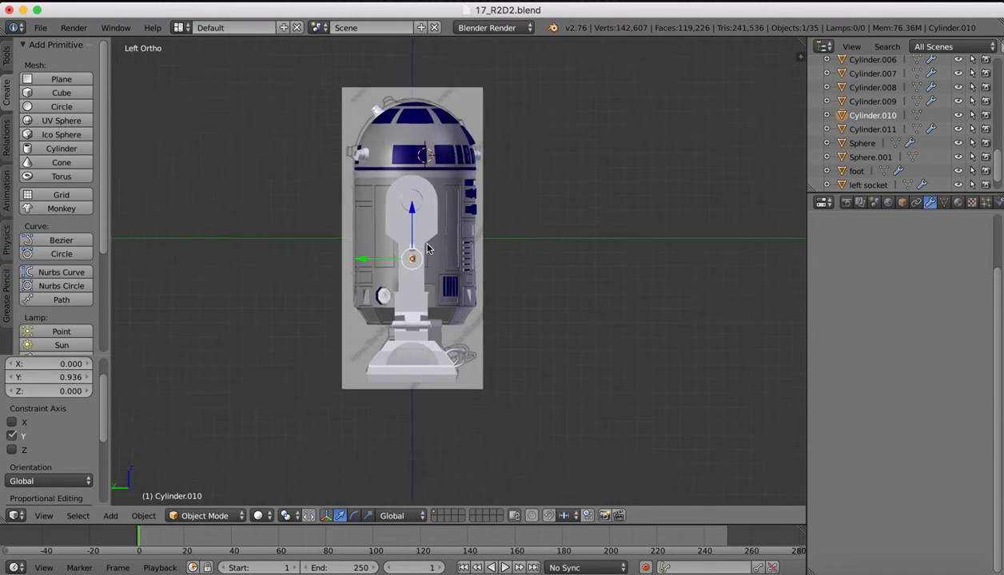
scroll(427, 249, up, 2)
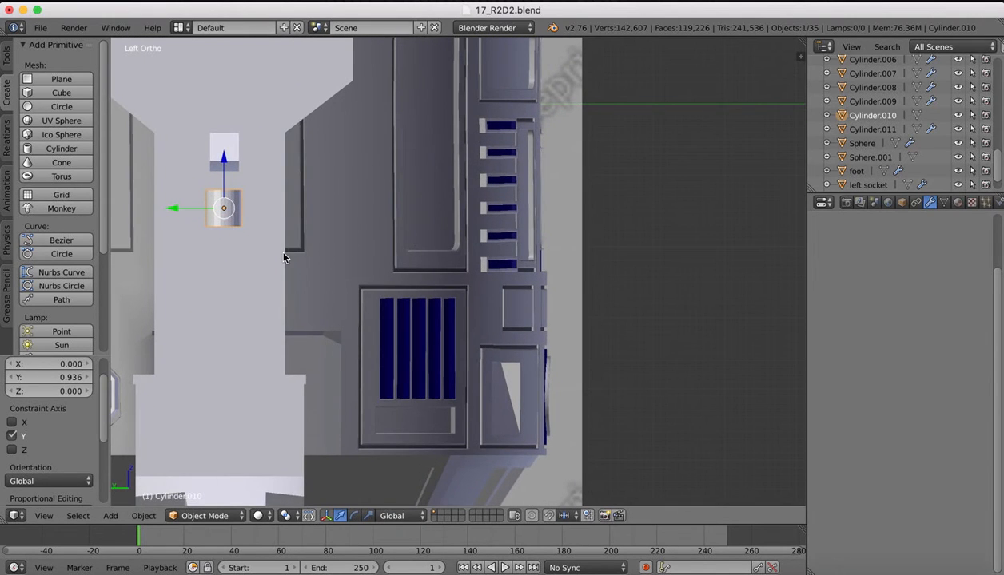
middle_drag(284, 257, 348, 186)
key(s)
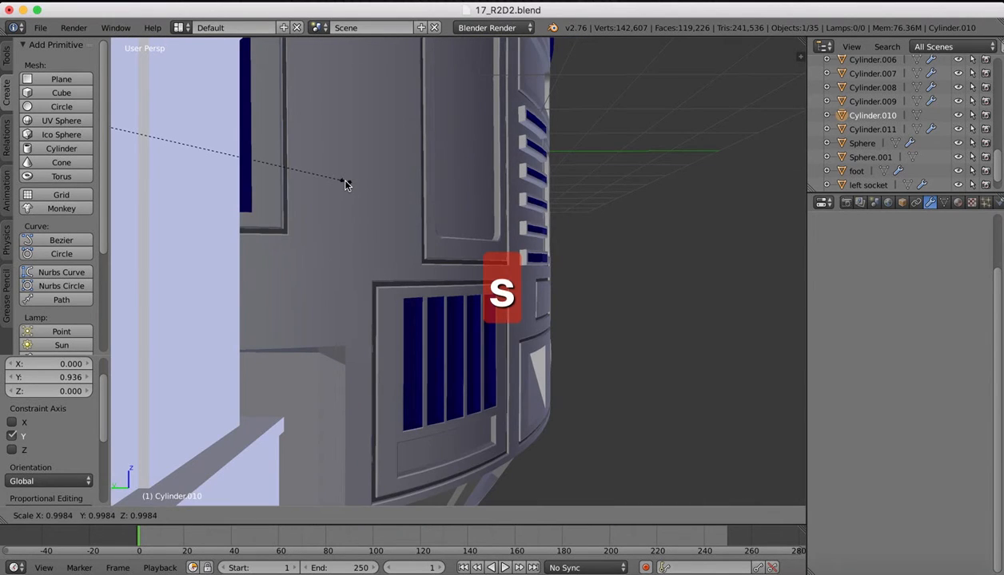
right_click(294, 184)
Scale the small cylinder on the leg shaft uniformly to 0.568 in left view
click(44, 515)
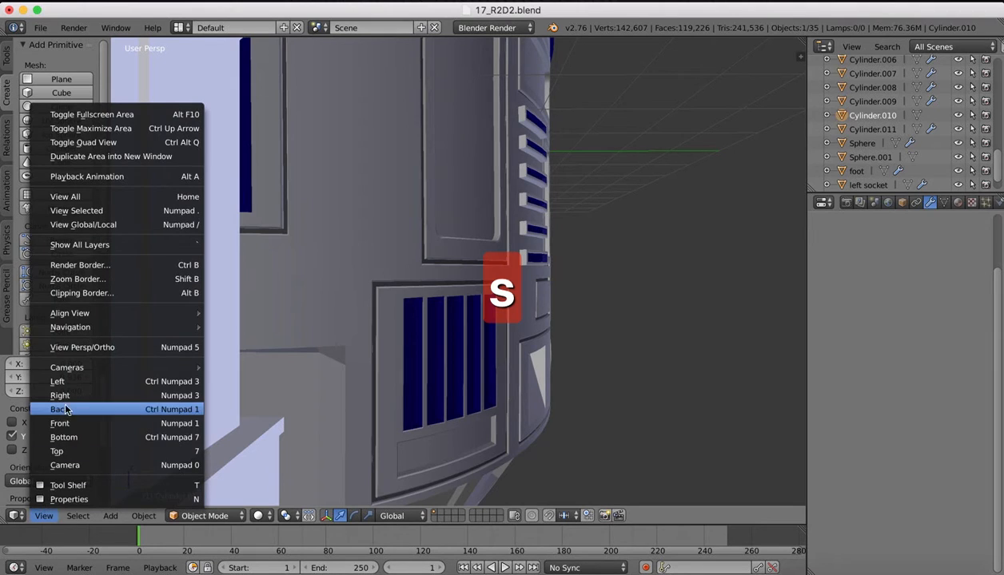
click(63, 381)
scroll(314, 203, up, 2)
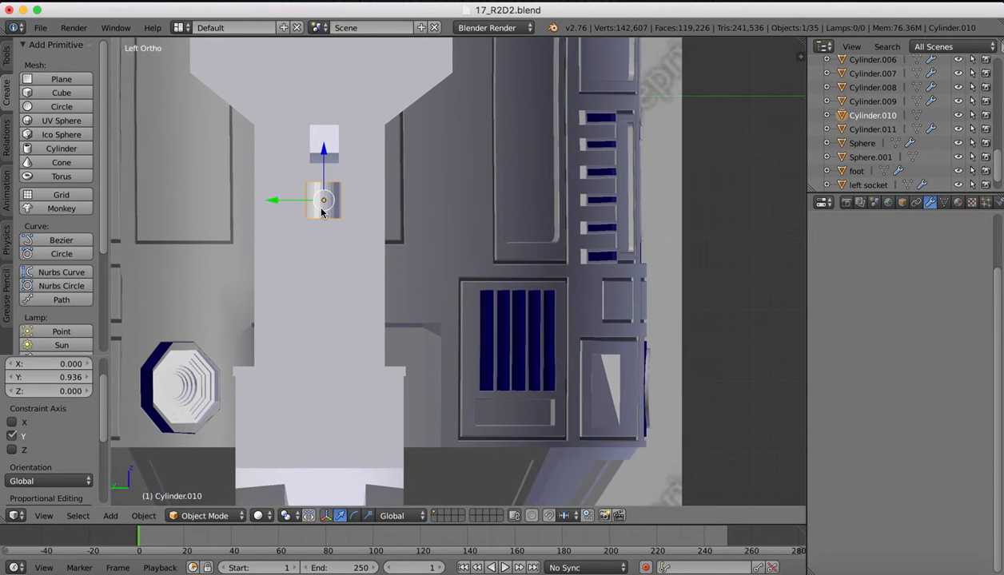
shift+scroll(321, 212, left, 3)
key(s)
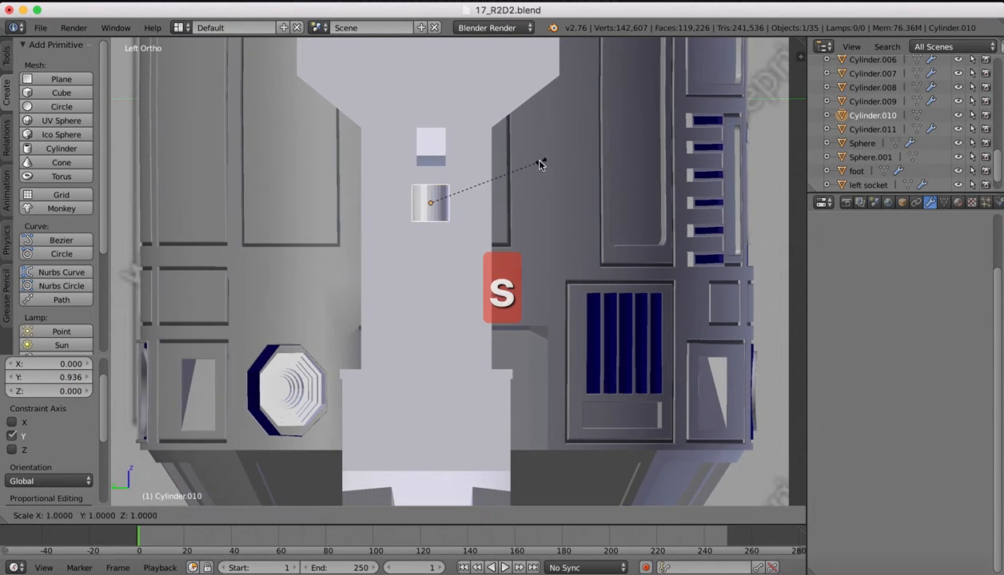
click(496, 186)
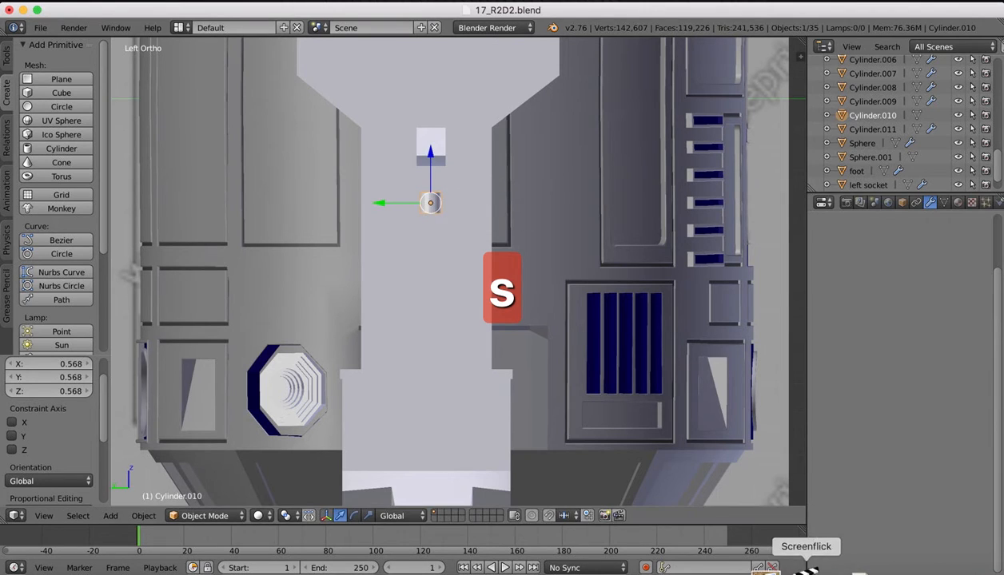
Check the reference render, shrink the small cylinder a little more and move it -2.221 along Z to the shaft's base
click(773, 562)
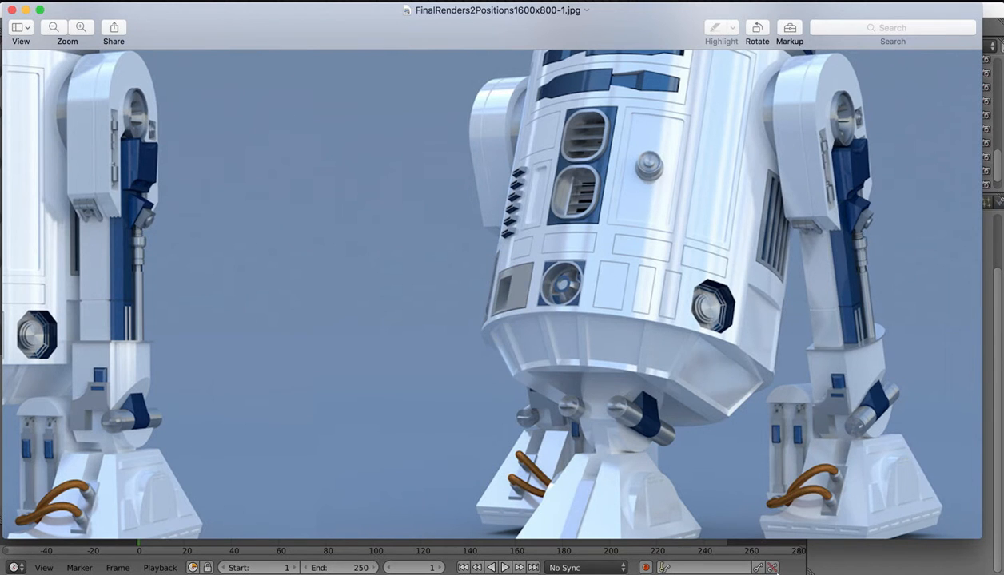
click(743, 567)
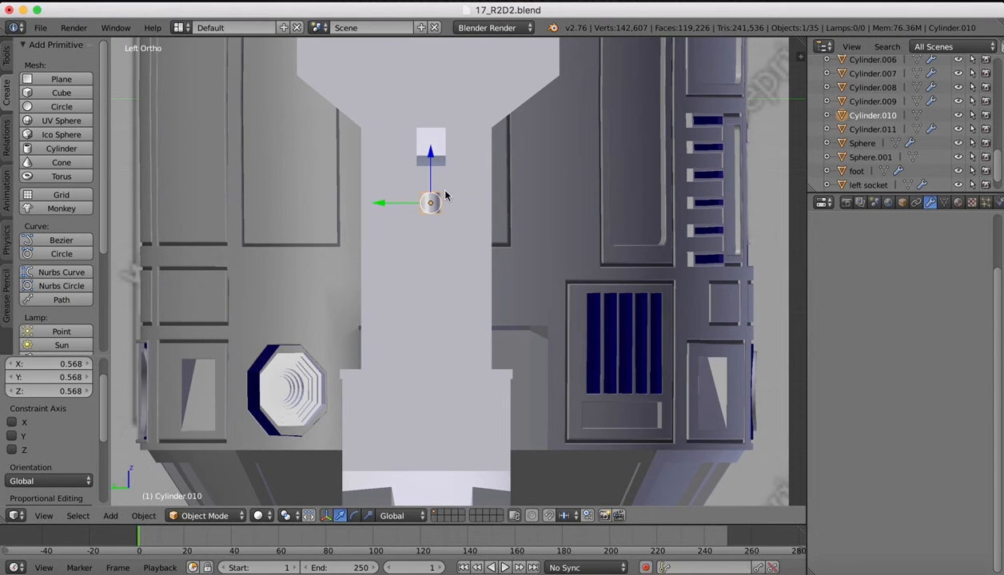
key(s)
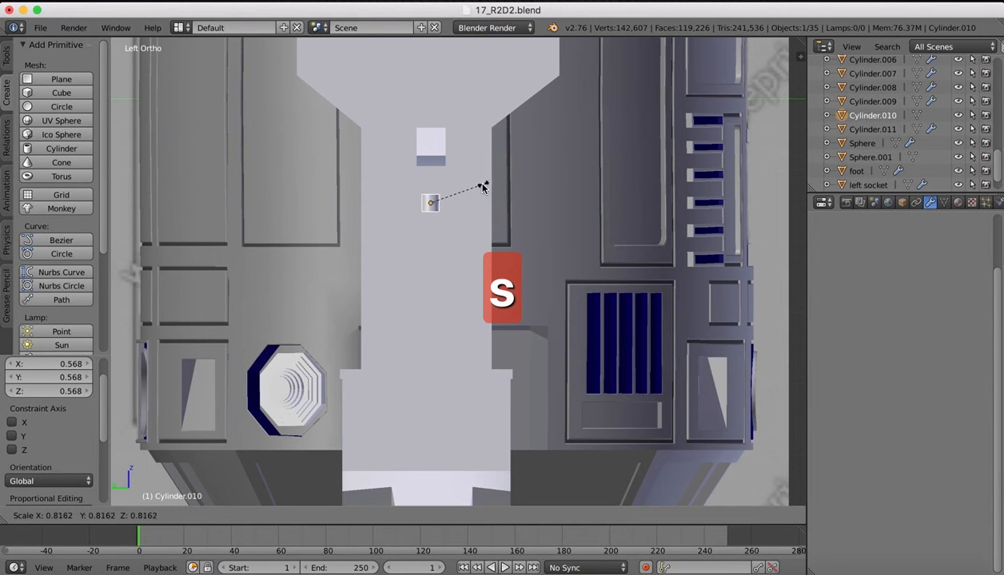
click(477, 182)
drag(429, 154, 426, 312)
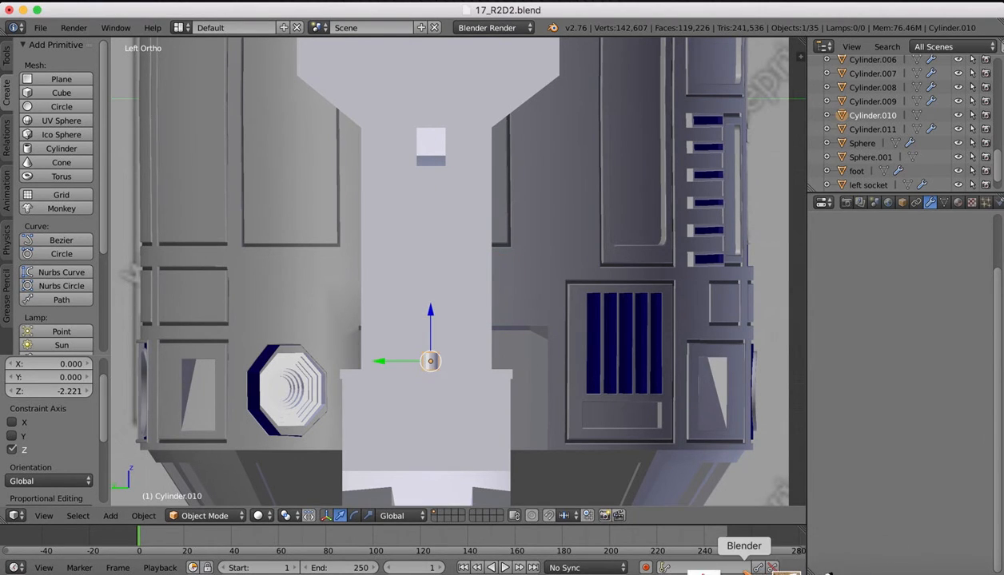
Compare the shaft's base with the reference render and open the leg mesh for editing with face selection
click(766, 571)
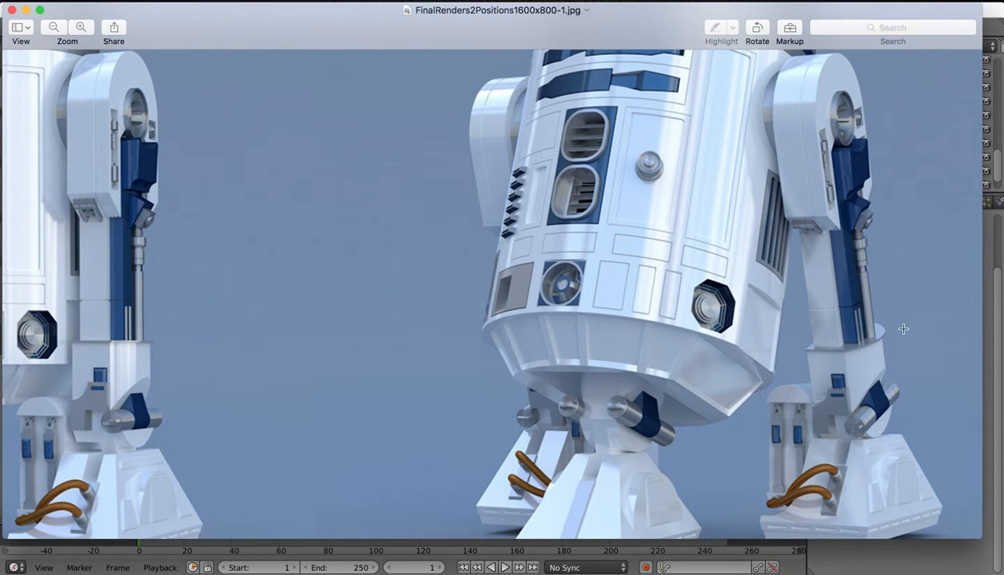
click(739, 571)
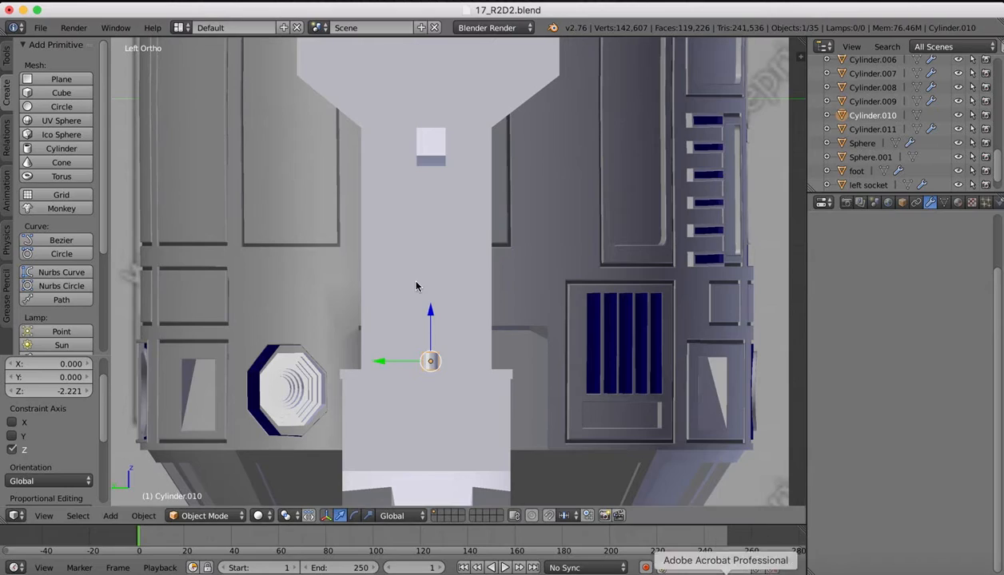
middle_drag(415, 284, 416, 284)
scroll(417, 285, down, 3)
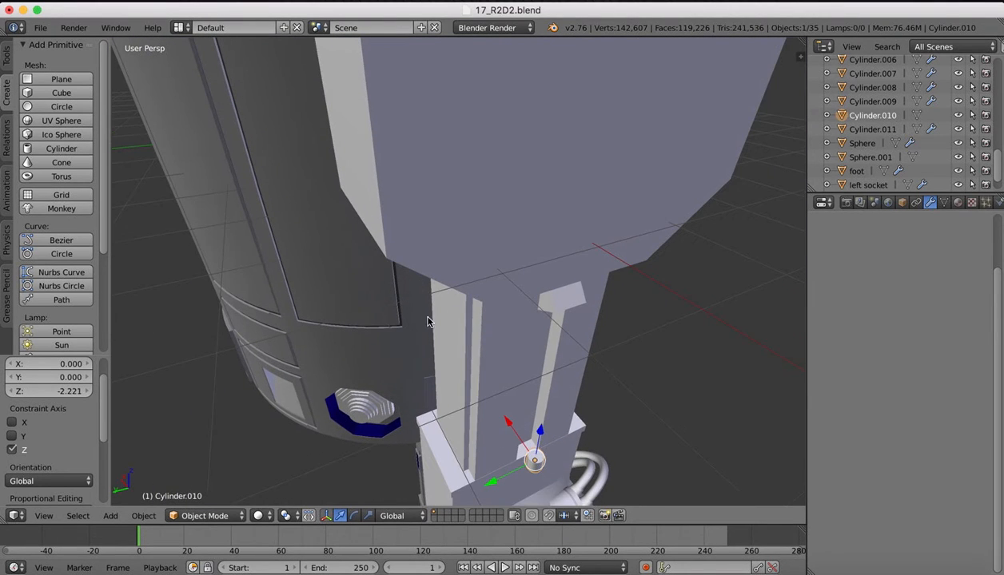
middle_drag(422, 323, 424, 336)
middle_drag(543, 328, 484, 289)
right_click(483, 290)
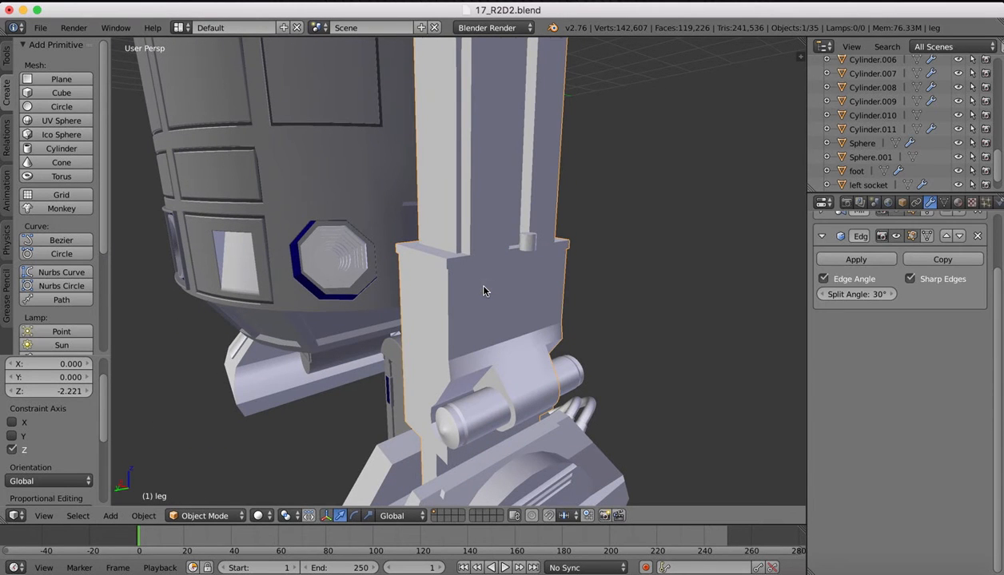
key(Tab)
middle_drag(532, 256, 408, 473)
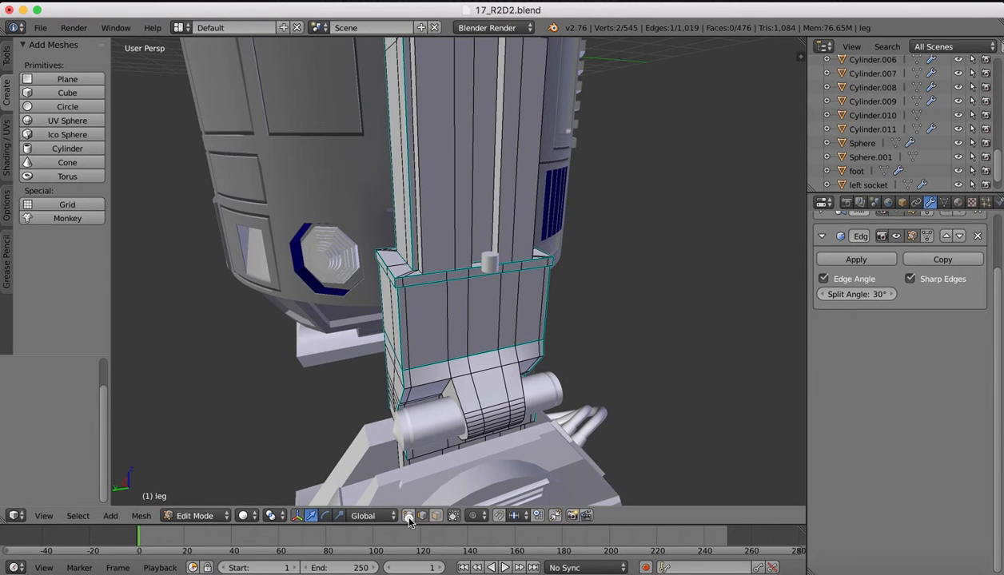
click(435, 515)
Move the central outer face of the leg's lower collar and the rim face above it -0.309 along X
right_click(484, 304)
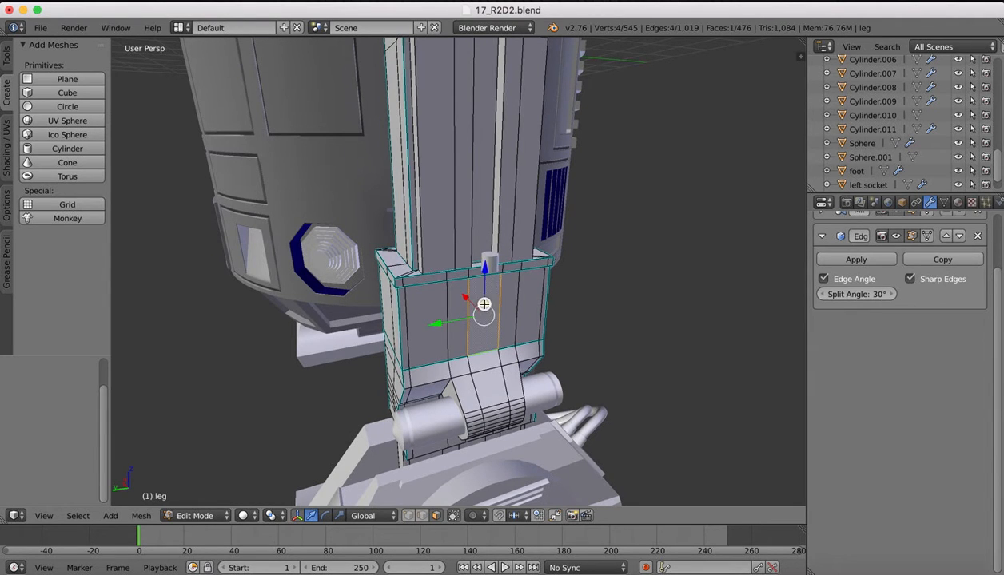
shift+right_click(475, 275)
middle_drag(515, 312, 502, 277)
key(g)
key(x)
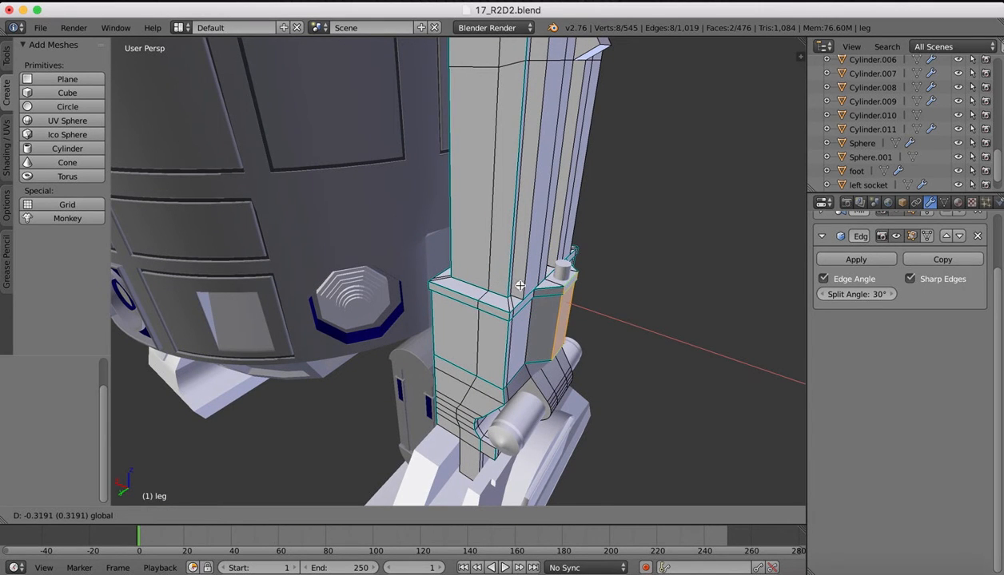
click(519, 285)
Move the collar and rim faces on both sides of the protruding centre -0.172 along X
middle_drag(538, 312, 543, 320)
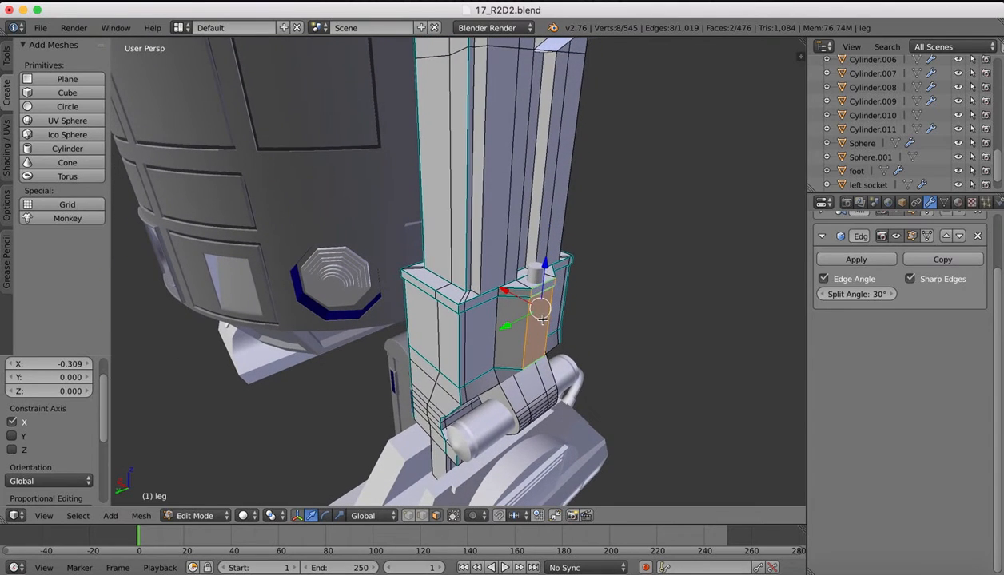
right_click(510, 355)
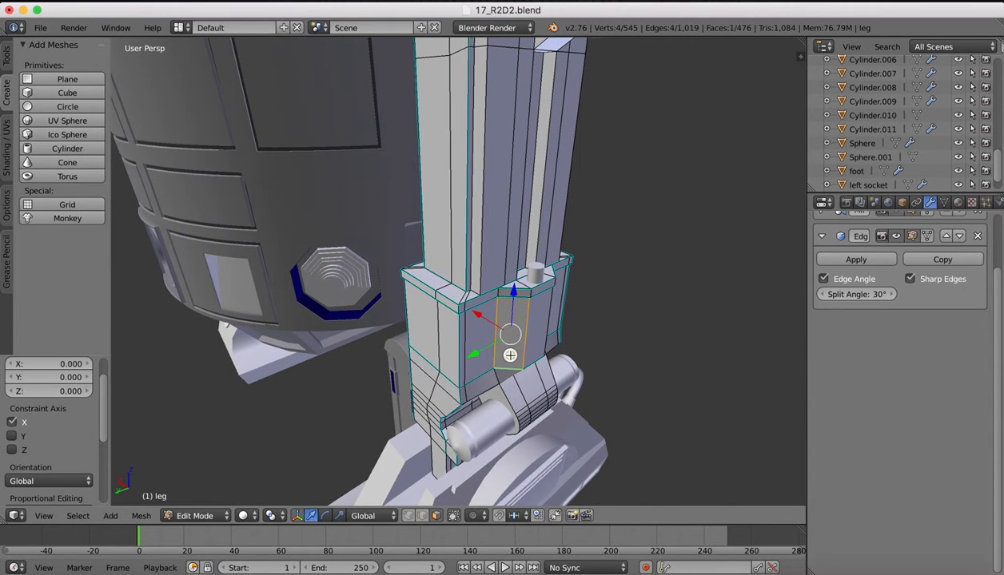
shift+right_click(502, 294)
middle_drag(502, 294, 525, 294)
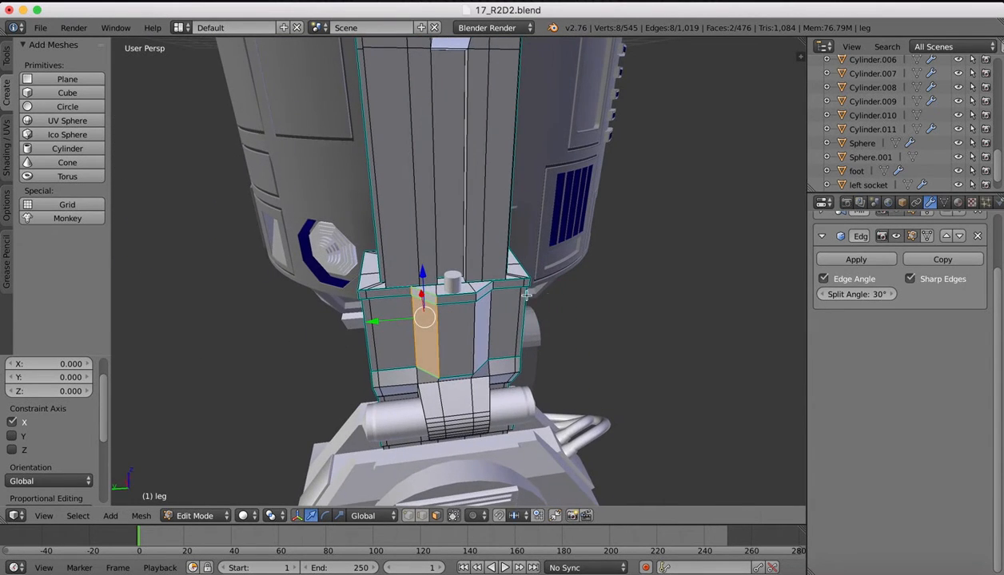
shift+right_click(485, 291)
shift+right_click(477, 318)
middle_drag(457, 297, 469, 304)
key(g)
key(x)
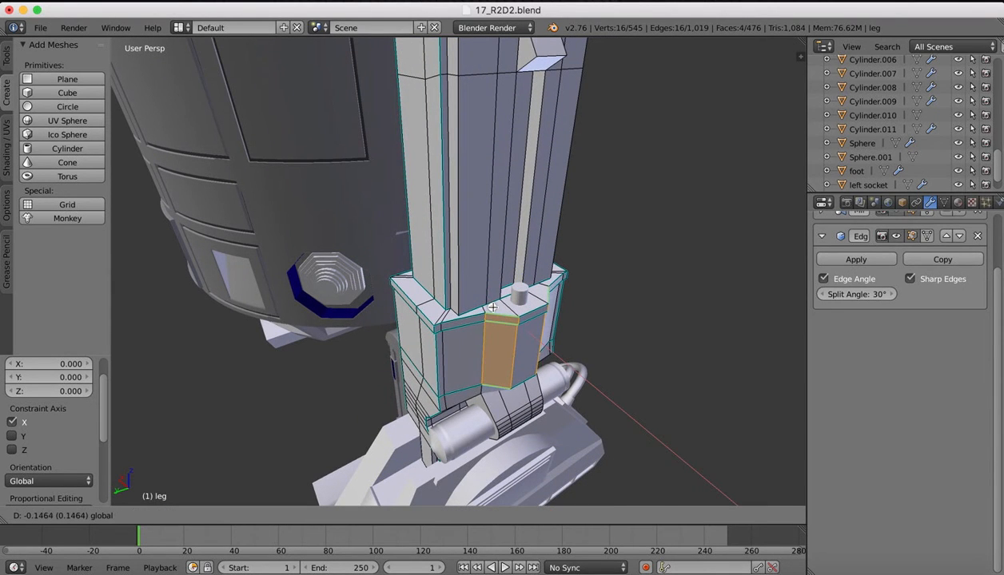
click(494, 307)
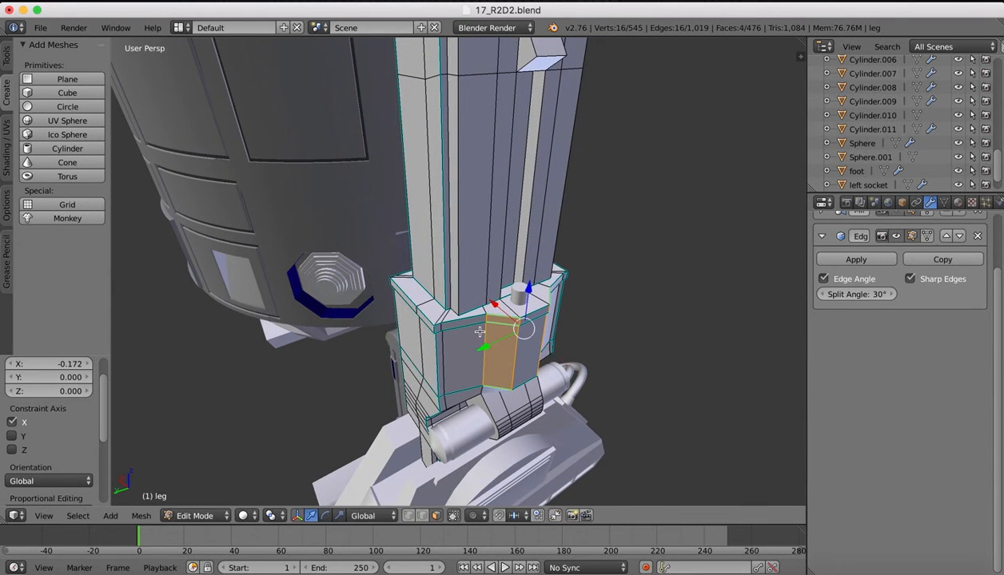
Move the next pair of collar and rim faces toward the outer corners on both sides -0.064 along X
right_click(457, 319)
shift+right_click(458, 345)
middle_drag(459, 349, 500, 305)
shift+right_click(489, 305)
shift+right_click(490, 336)
key(g)
key(x)
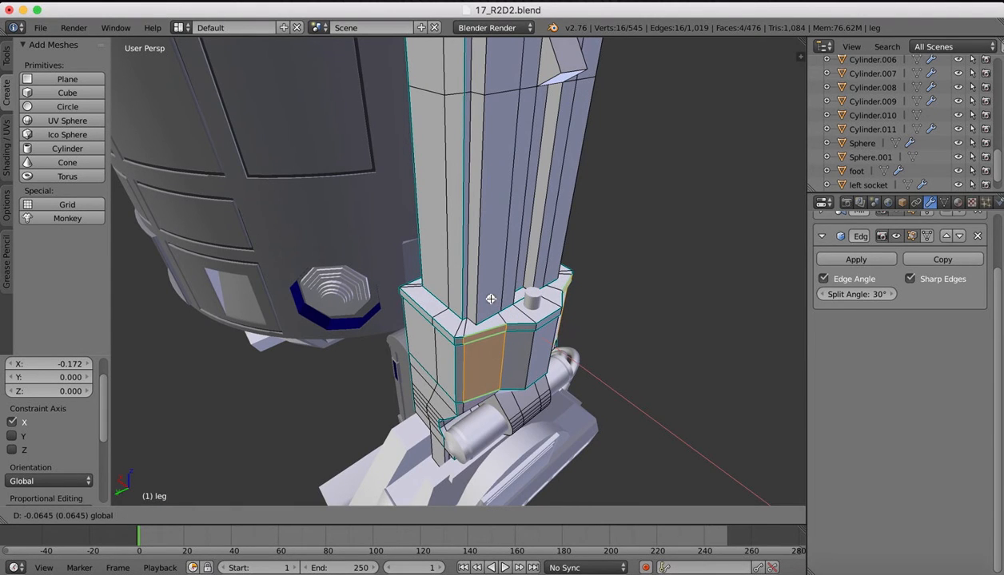
click(491, 299)
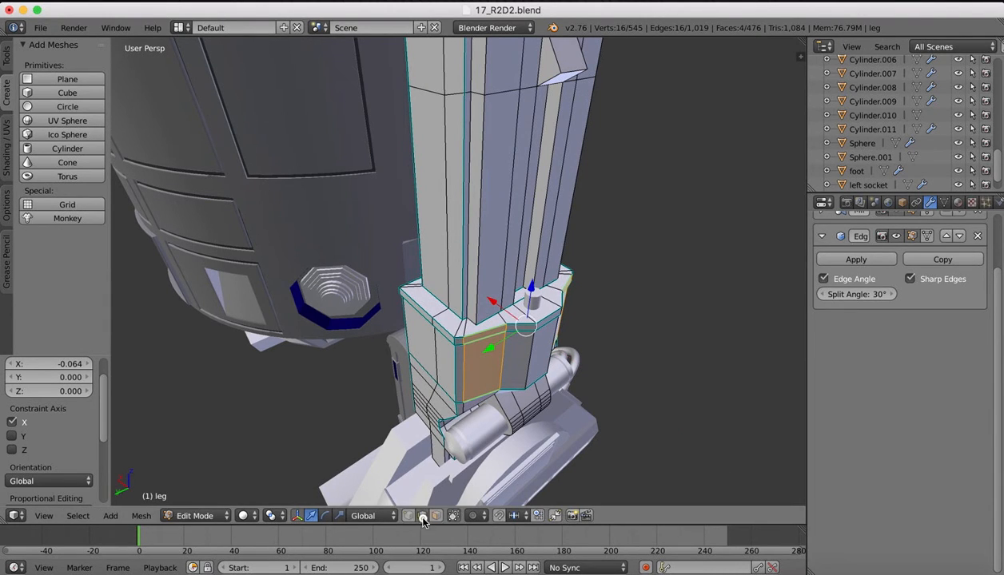
Round out the collar by moving the recessed vertical edges and their rim edges on both sides -0.148 along X, and finish editing the leg mesh
right_click(499, 378)
middle_drag(532, 328, 483, 348)
shift+right_click(475, 349)
shift+right_click(475, 318)
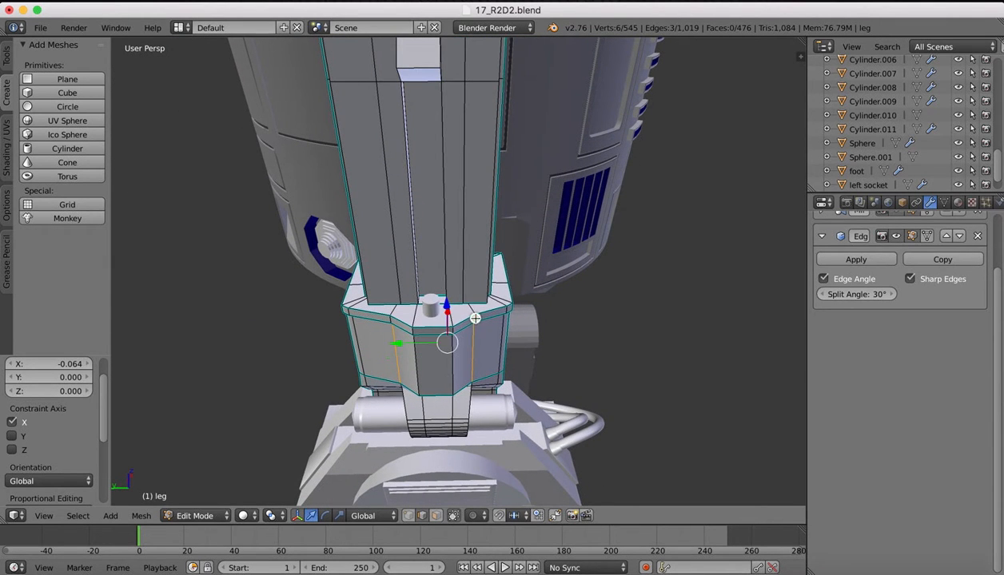
shift+right_click(391, 322)
middle_drag(391, 322, 468, 330)
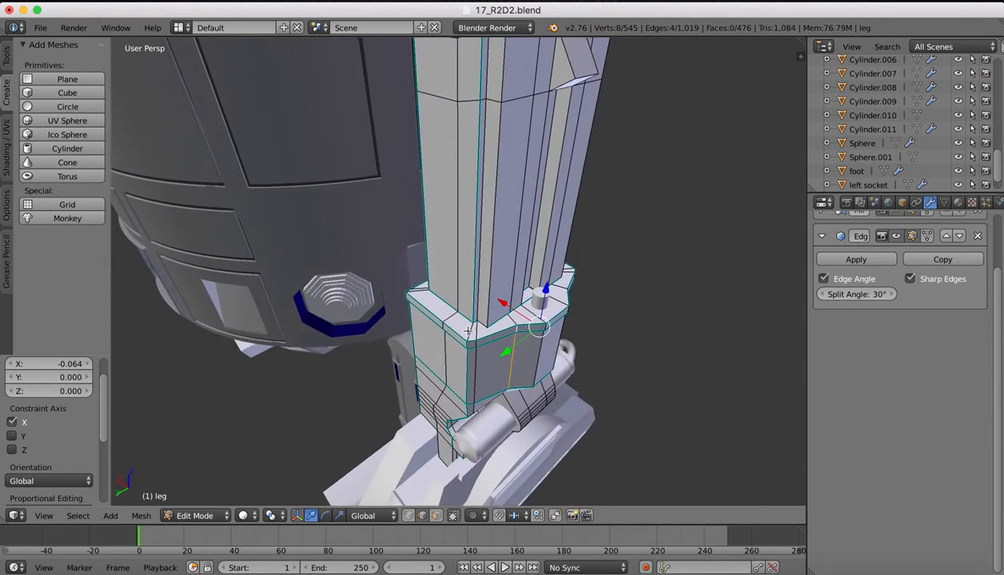
key(g)
key(x)
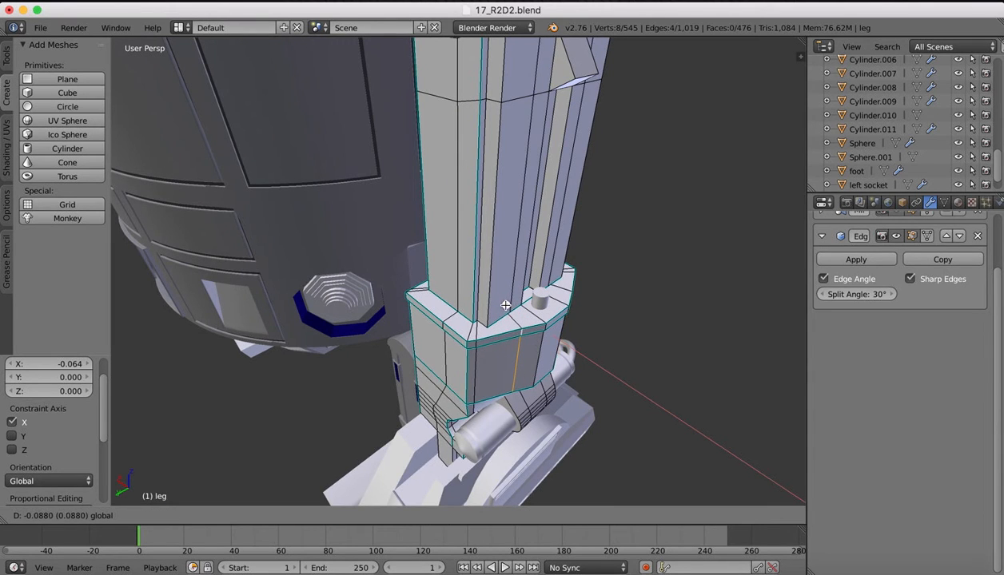
click(509, 308)
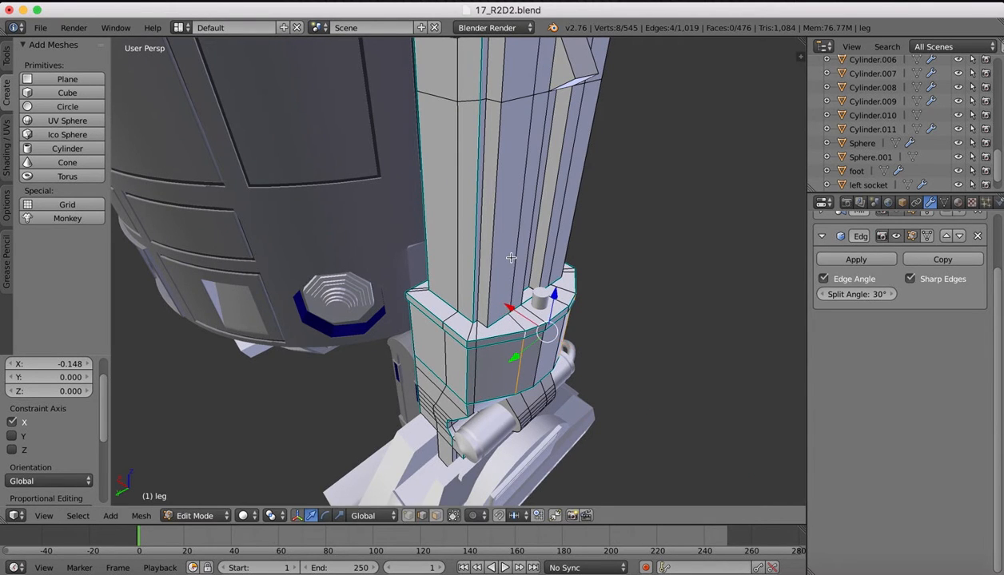
middle_drag(511, 257, 469, 227)
key(Tab)
Inspect the rounded collar from several sides and compare it with the reference render
scroll(463, 229, left, 5)
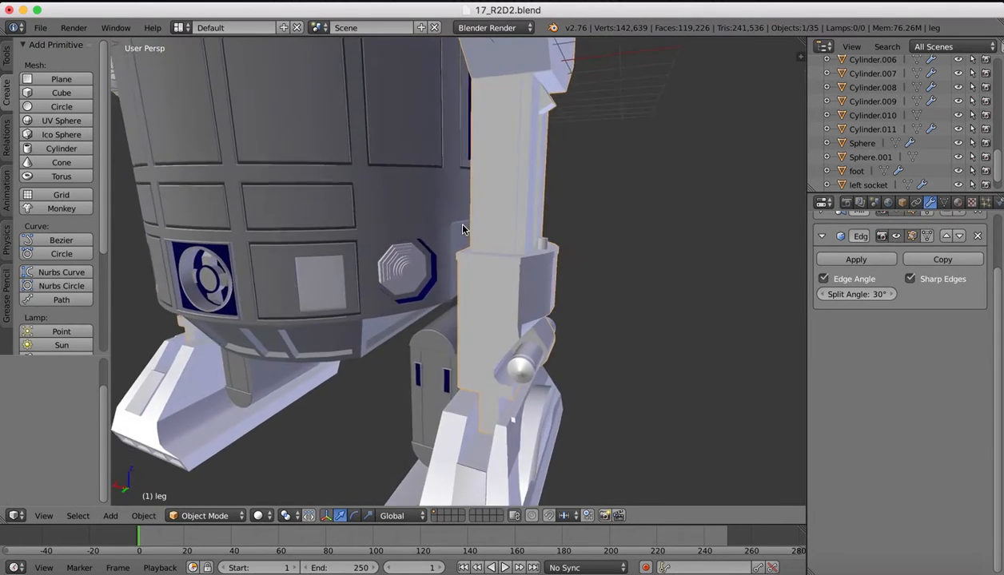
scroll(463, 229, right, 8)
scroll(463, 230, right, 2)
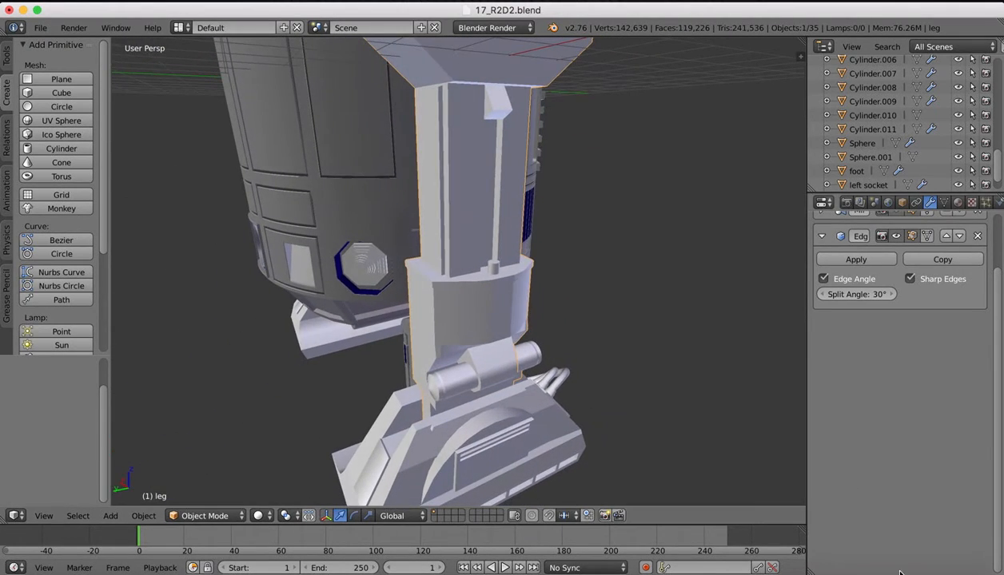
click(773, 564)
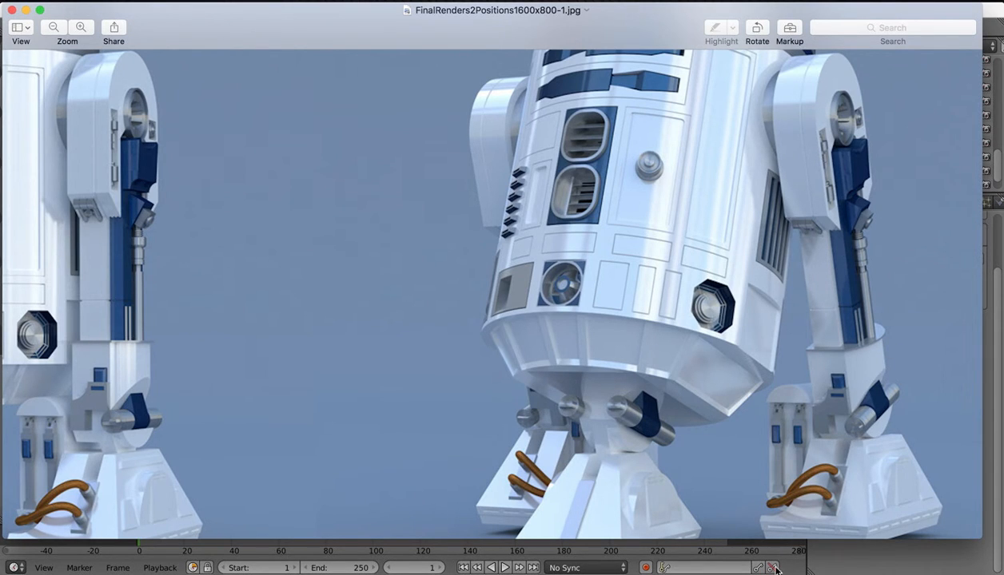
click(739, 564)
scroll(423, 171, right, 5)
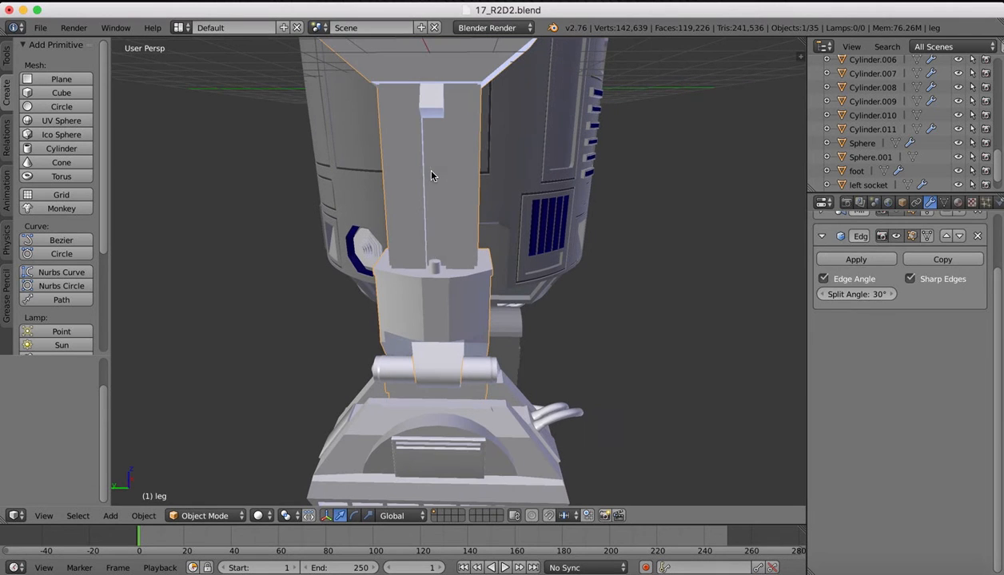
Lengthen the small cylinder on the collar into a rod by raising its top face 0.879 along Z
right_click(432, 275)
key(Tab)
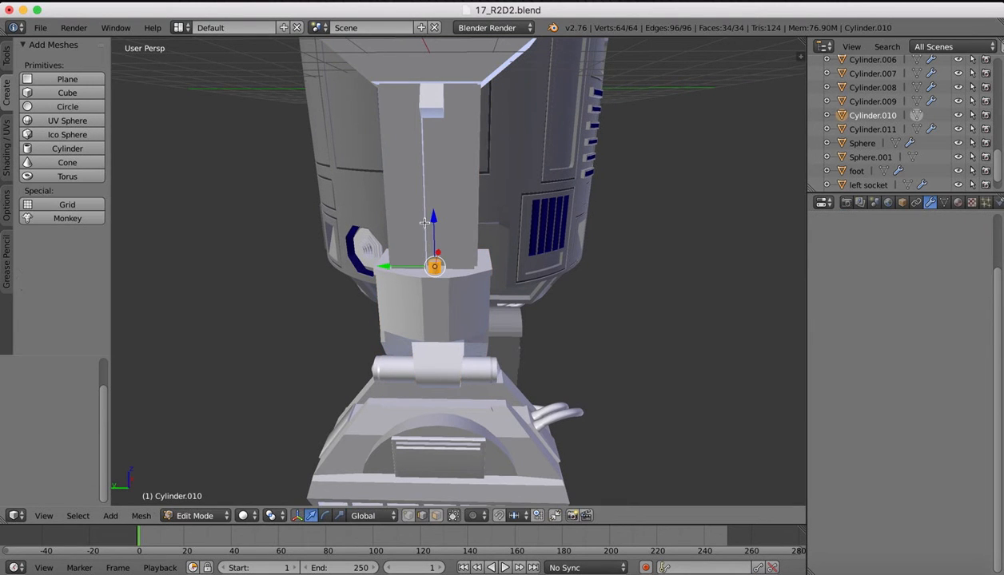
scroll(434, 216, up, 4)
scroll(435, 212, left, 5)
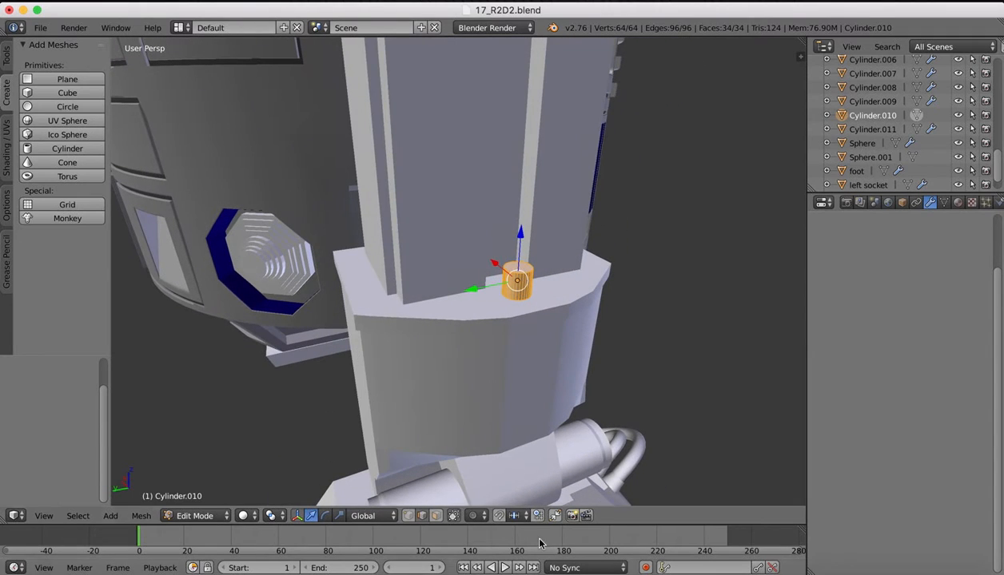
click(433, 518)
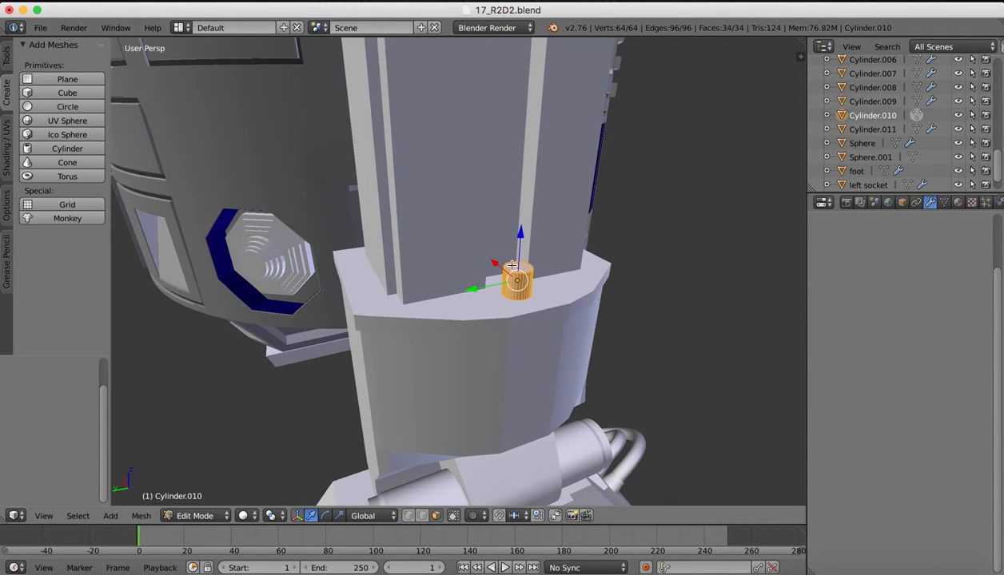
right_click(502, 256)
drag(521, 227, 520, 110)
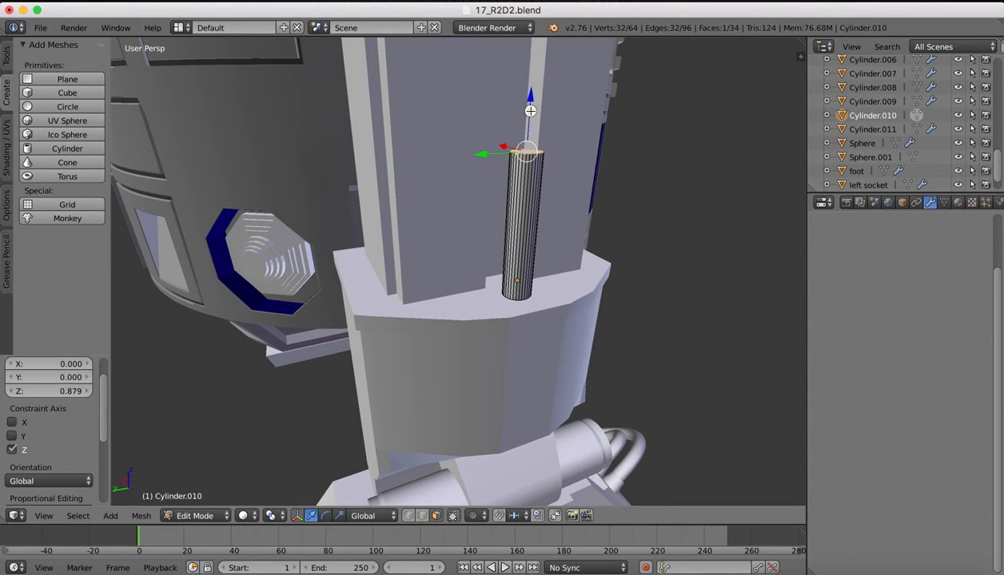
key(Tab)
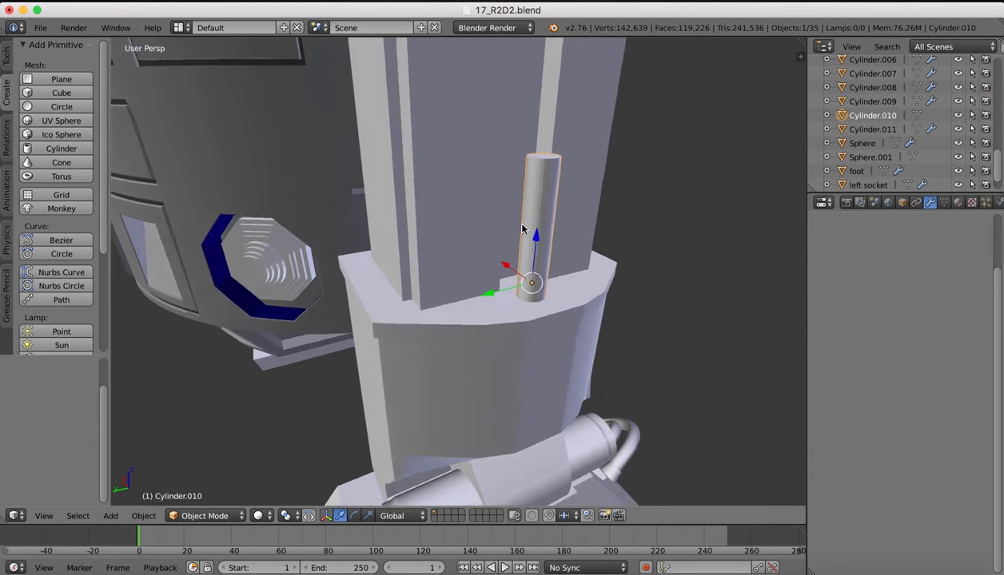
Move the whole rod 0.174 along X
middle_drag(521, 226, 581, 252)
drag(558, 270, 541, 258)
middle_drag(541, 258, 541, 202)
right_click(540, 200)
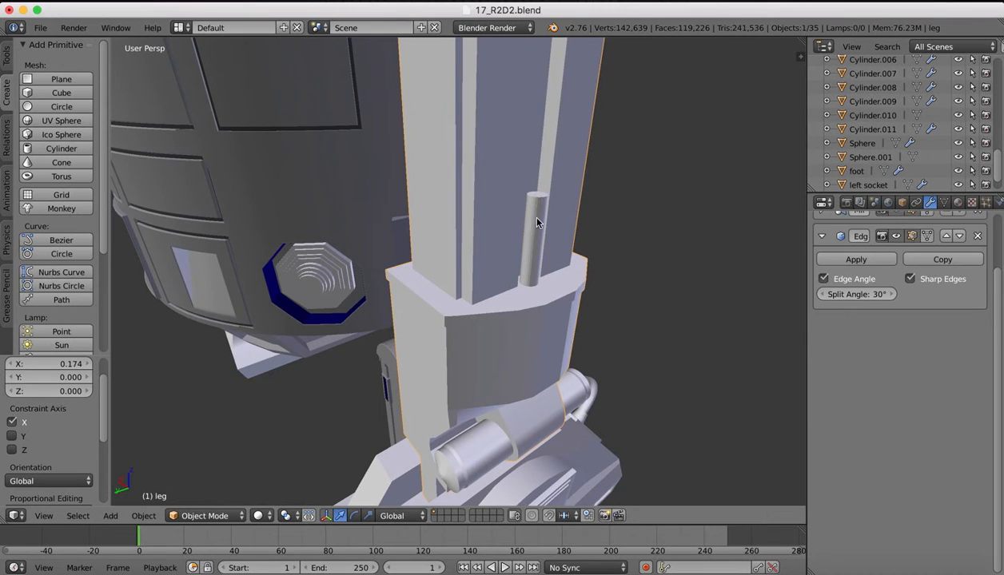
Raise the rod's top face another 0.245 along Z and compare its length with the reference render
right_click(538, 223)
key(Tab)
drag(542, 149, 542, 114)
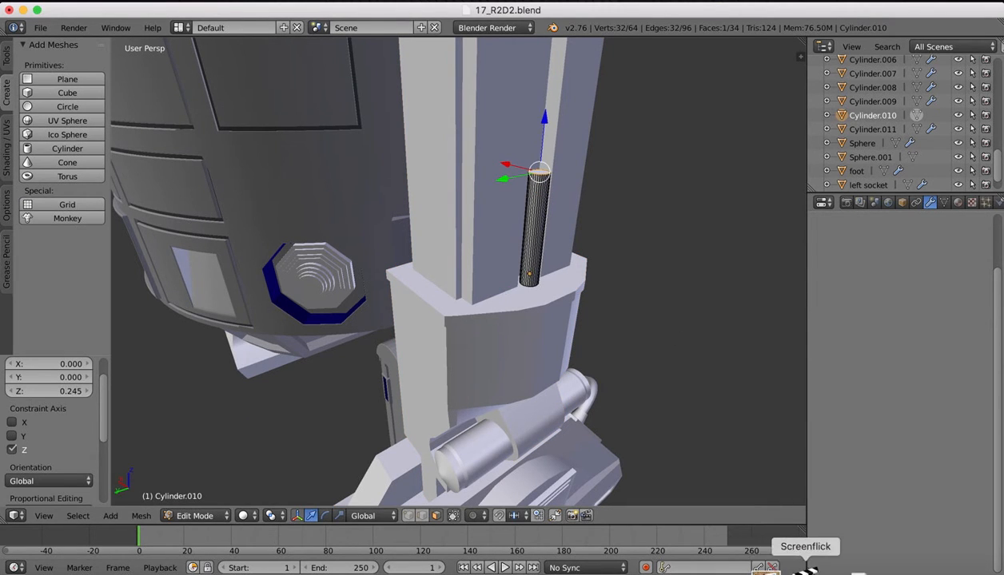
click(772, 569)
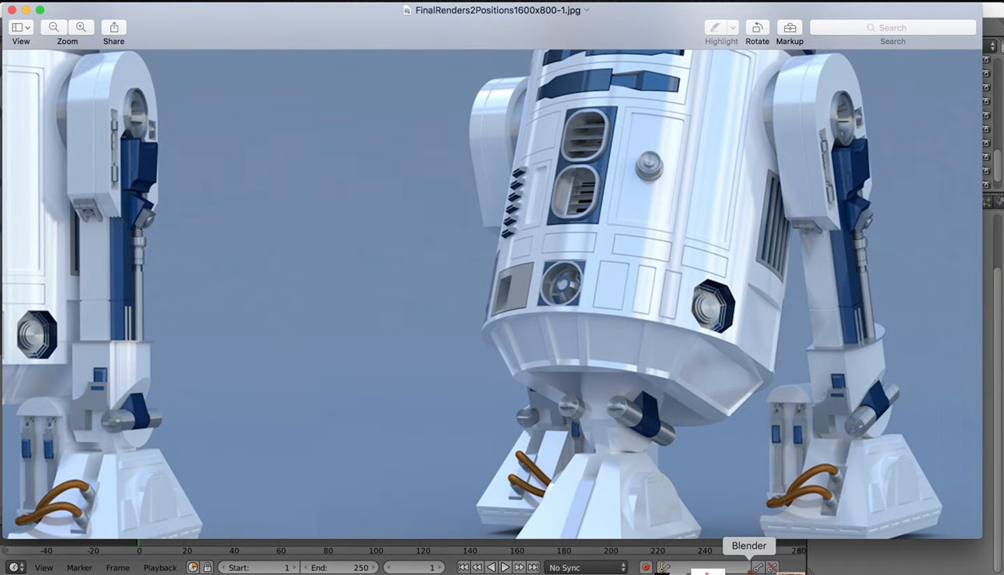
click(748, 566)
Extrude the rod's top face in place and scale the new face to 0.927
middle_drag(564, 248, 469, 227)
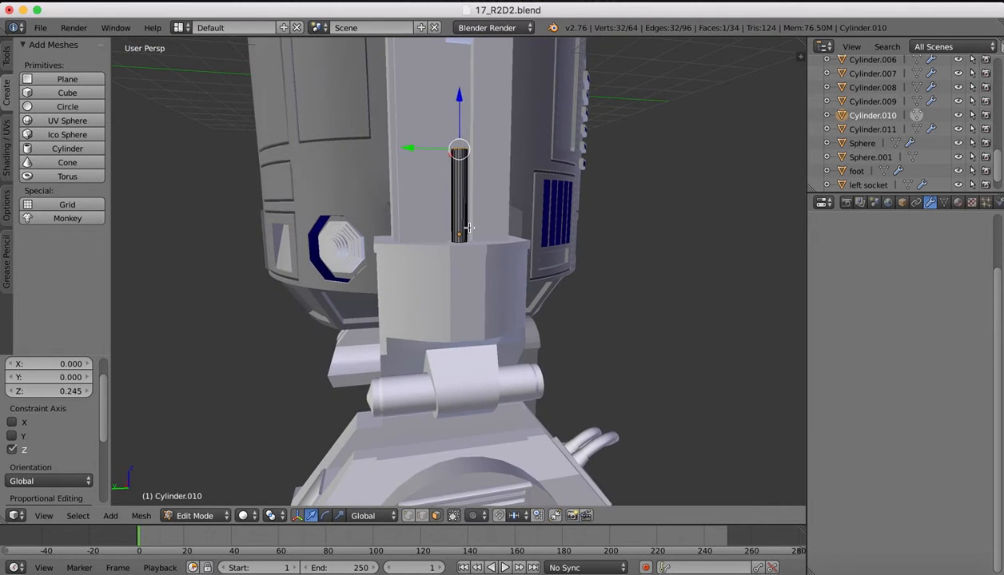
shift+scroll(469, 228, up, 4)
drag(468, 204, 462, 185)
key(e)
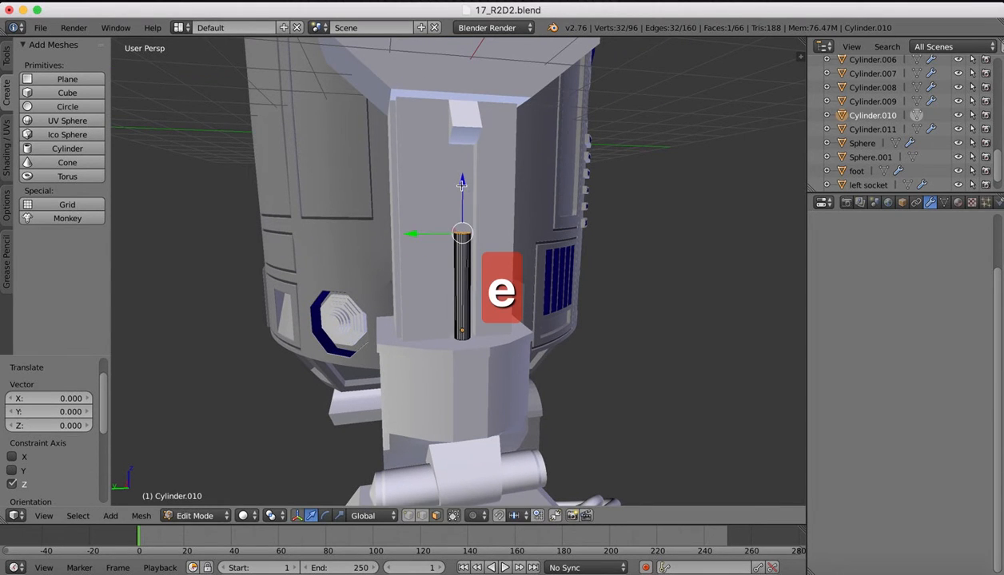
key(s)
click(532, 160)
key(e)
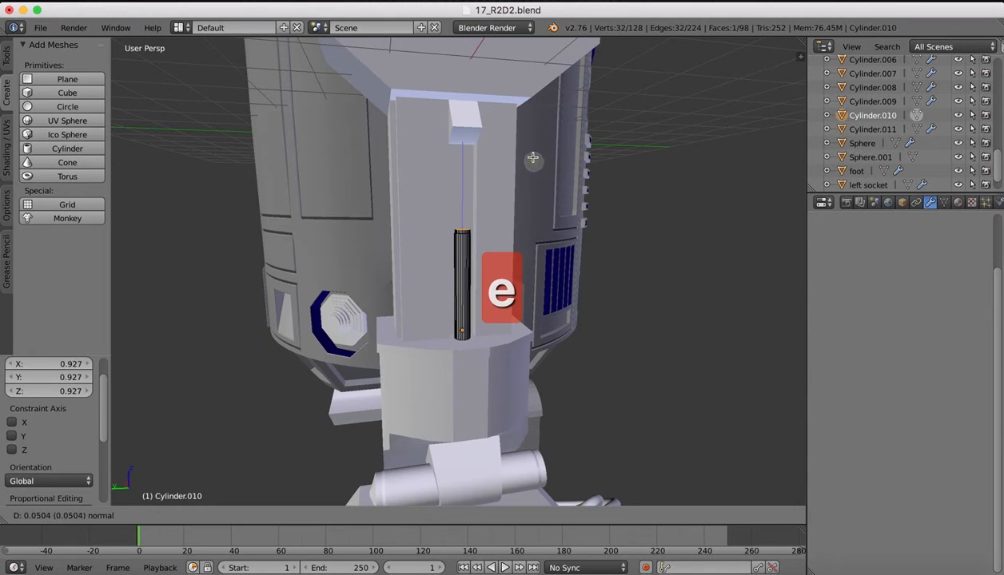
right_click(532, 153)
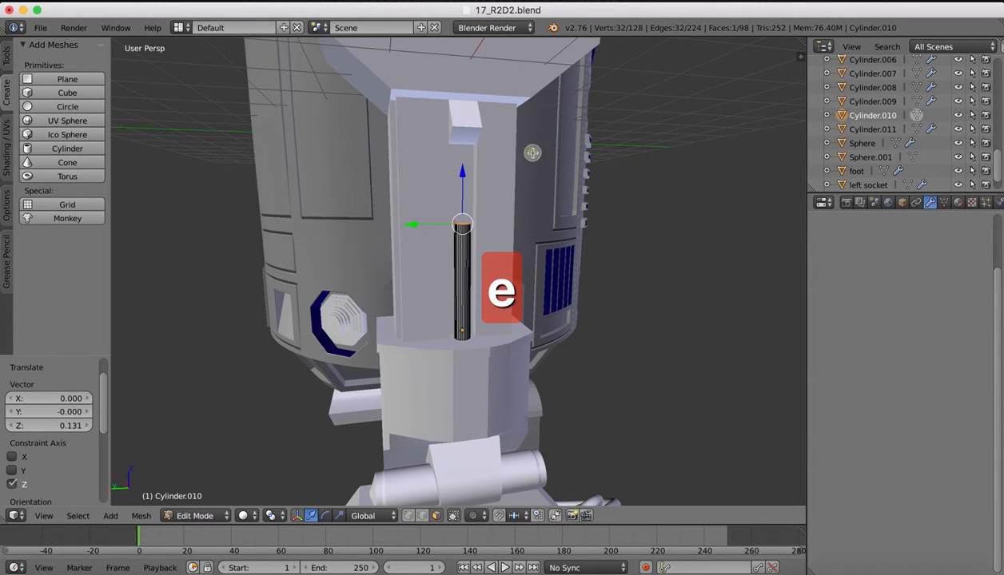
key(super+z)
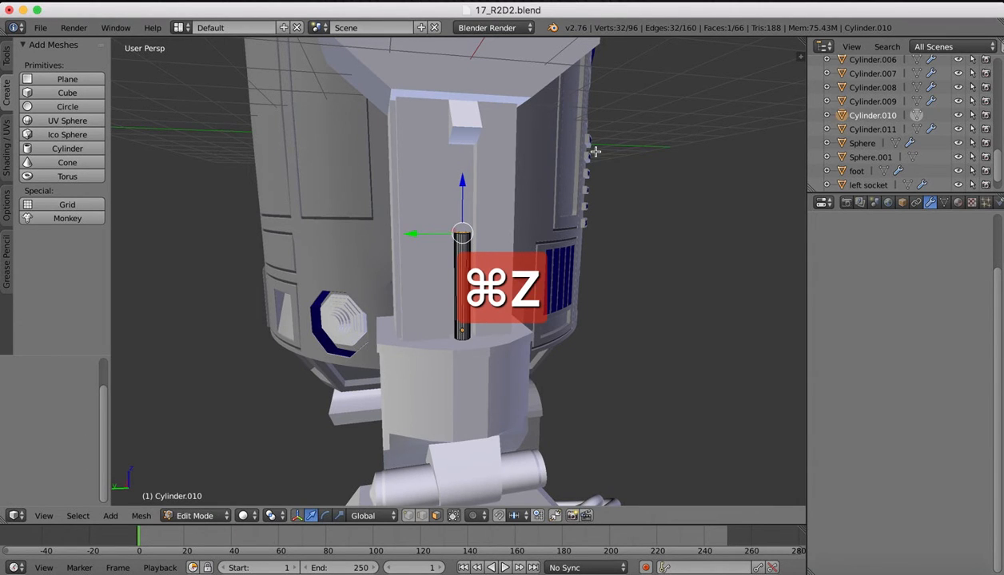
key(s)
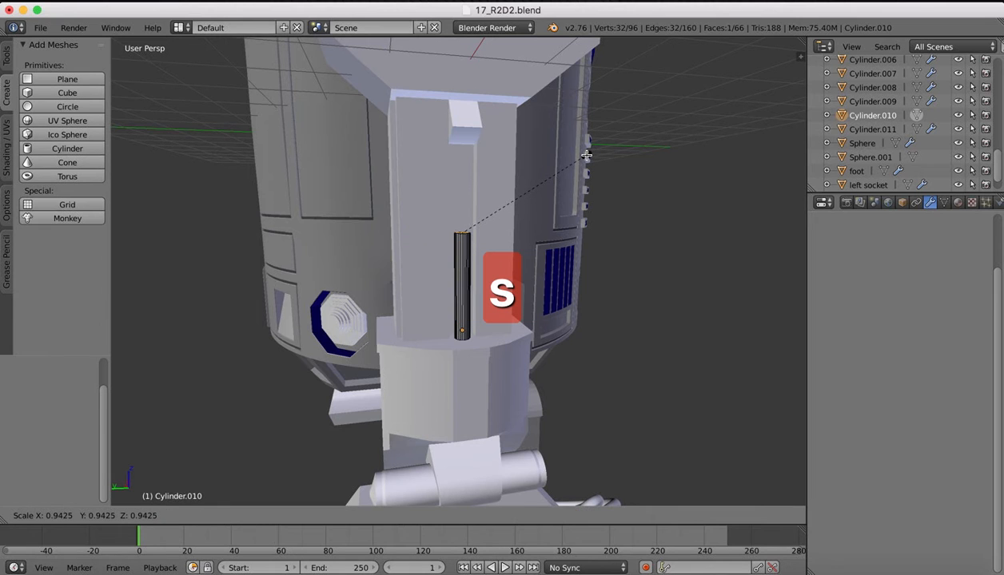
click(585, 155)
key(e)
right_click(580, 138)
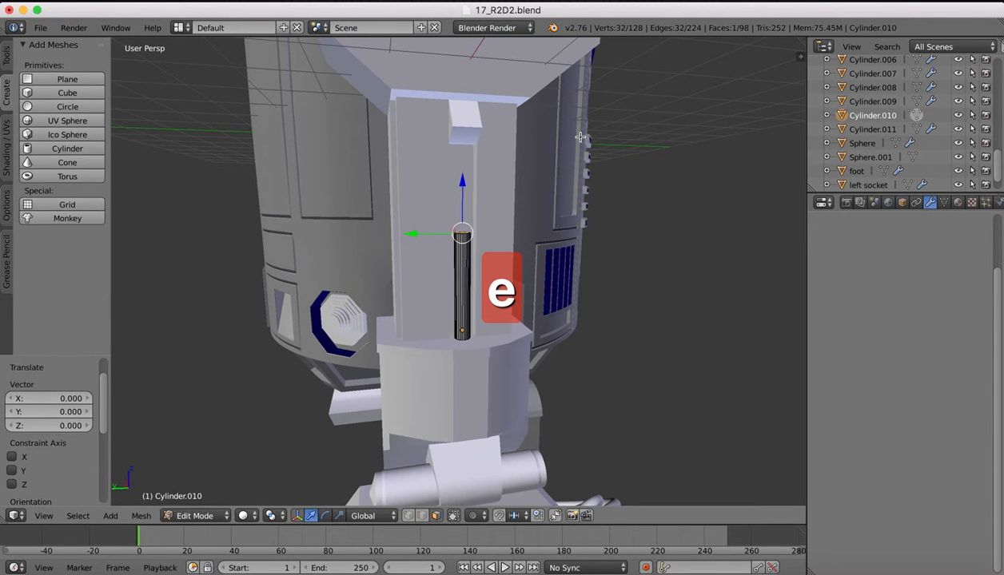
key(KP_Decimal)
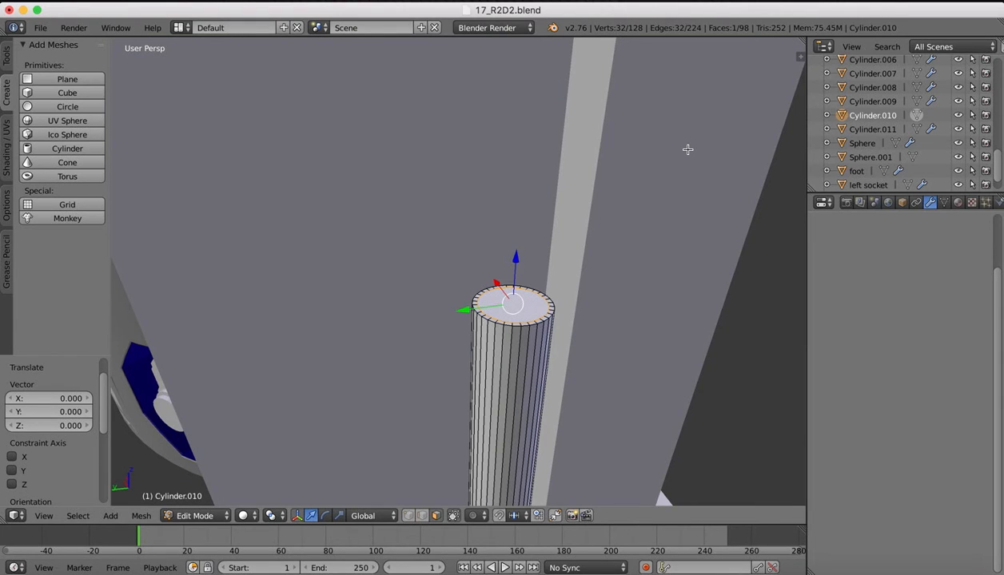
key(super+z)
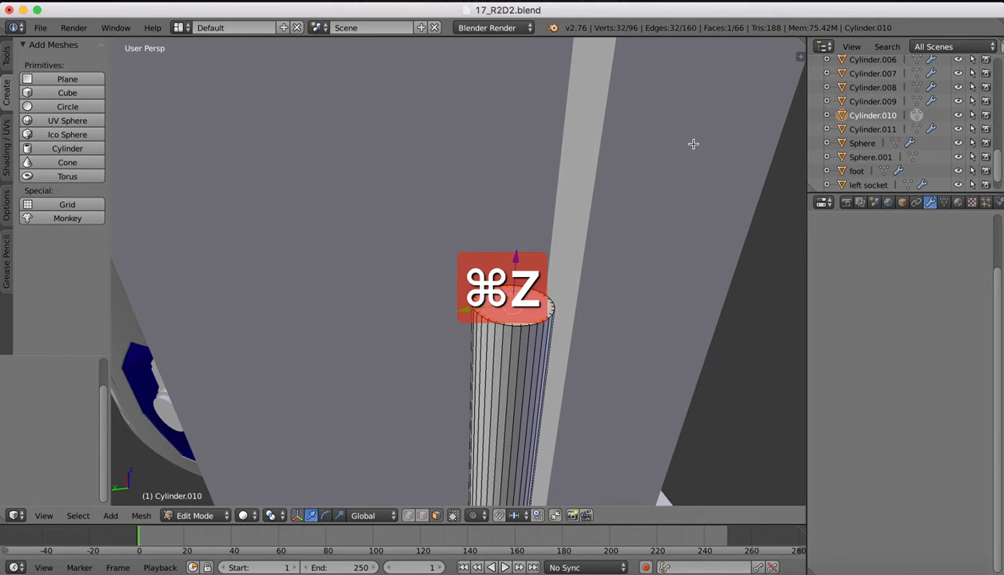
Scale the rod's inset top face to 0.706 and extrude it 0.179 upward as a narrow neck
key(s)
click(645, 176)
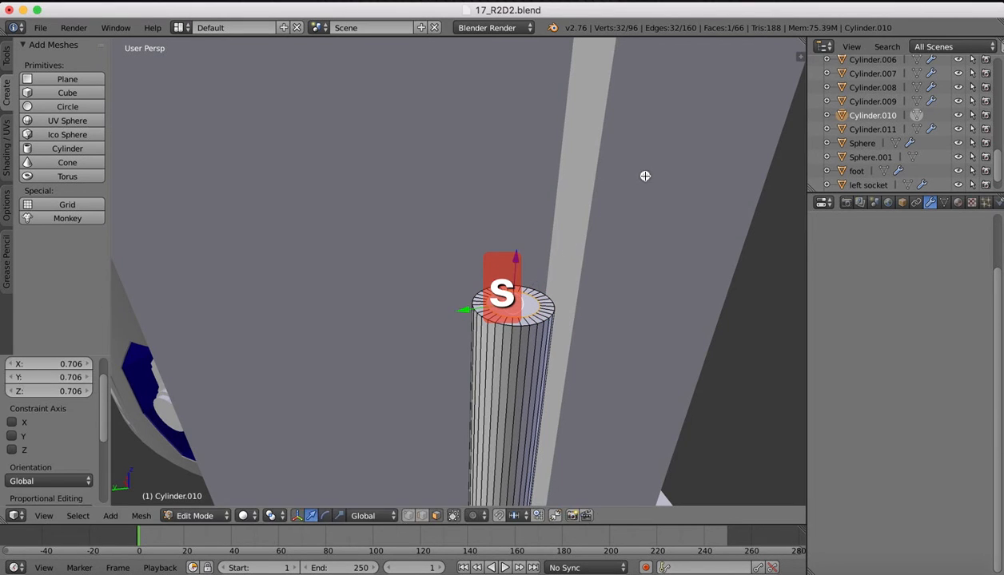
key(e)
click(577, 128)
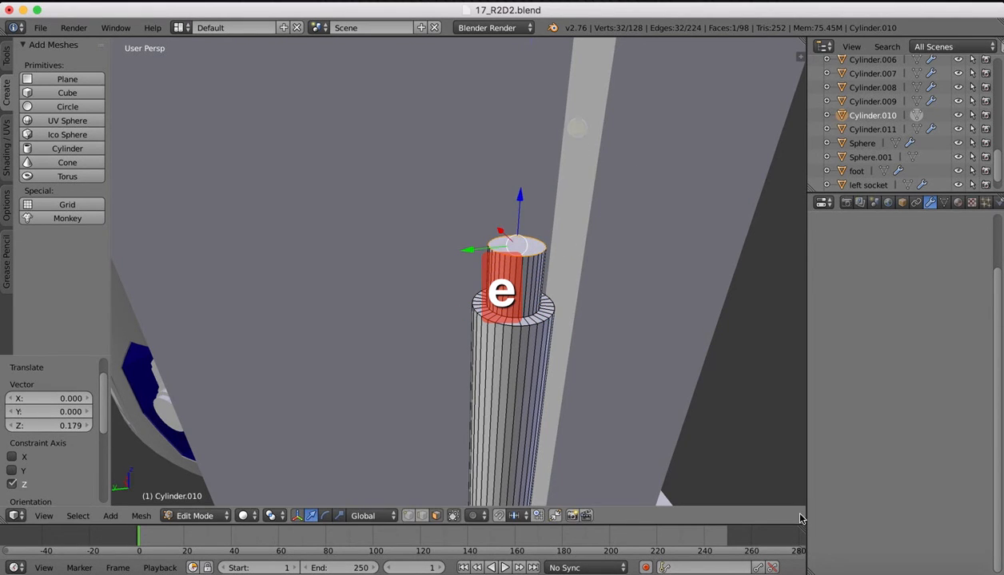
Following the reference render, extrude the neck's top face in place, scale it to 1.634, and extrude it 0.131 upward as a wide head
click(773, 569)
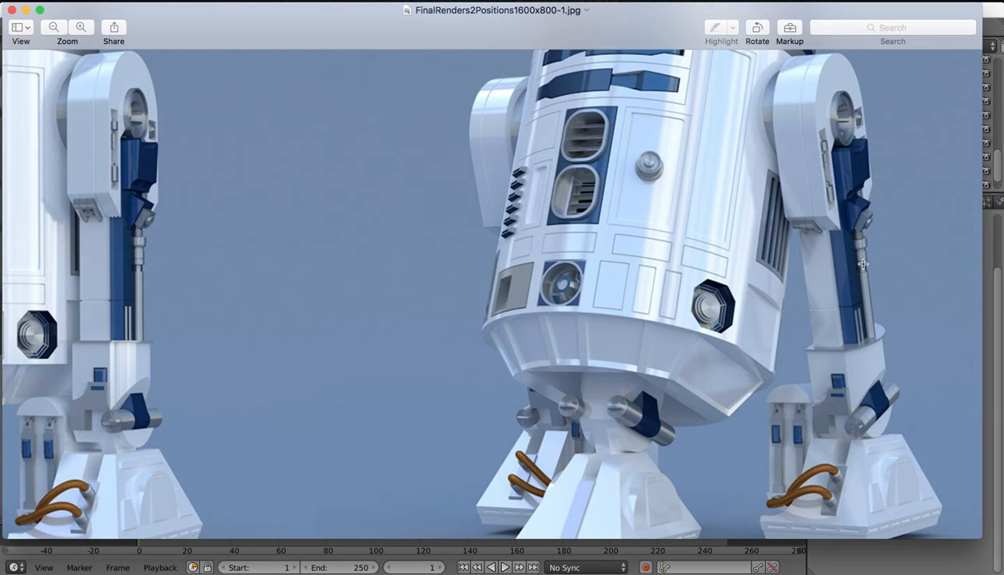
click(740, 569)
middle_drag(607, 288, 483, 272)
key(e)
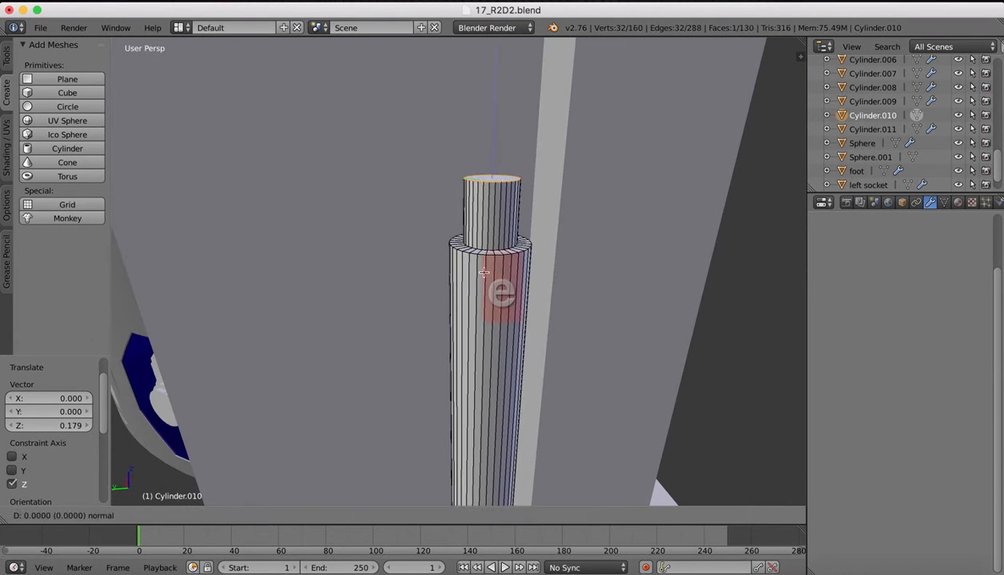
key(s)
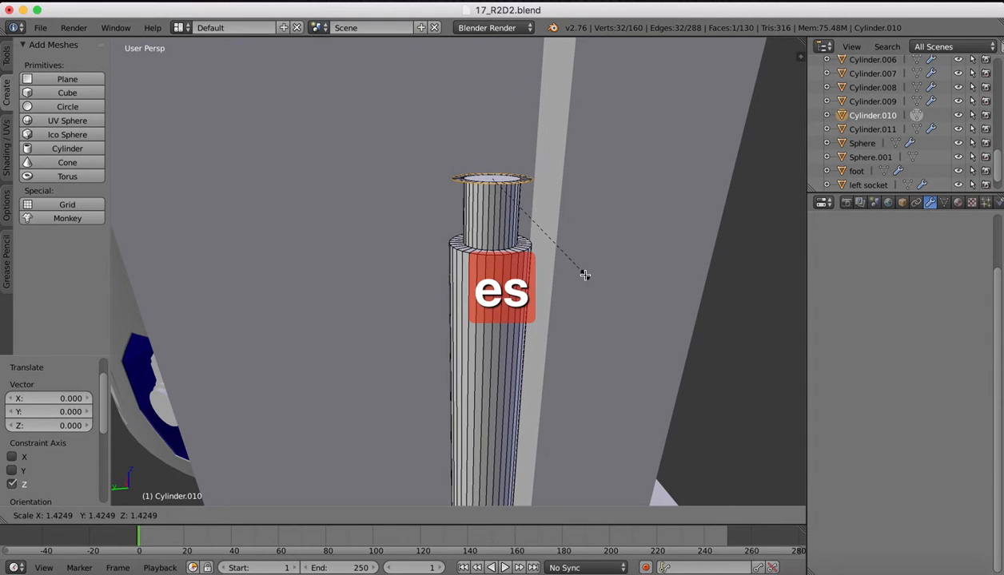
click(601, 287)
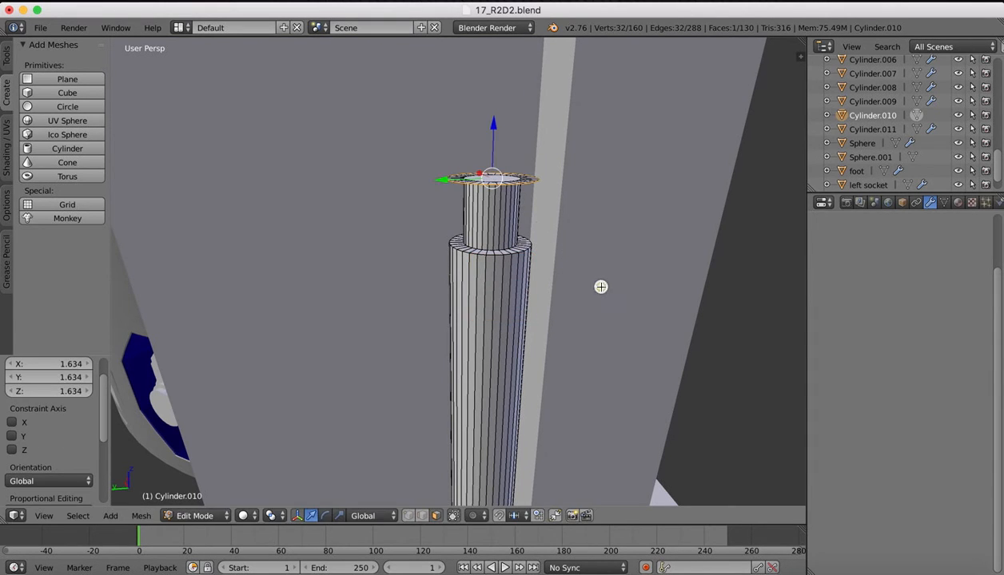
key(e)
click(596, 235)
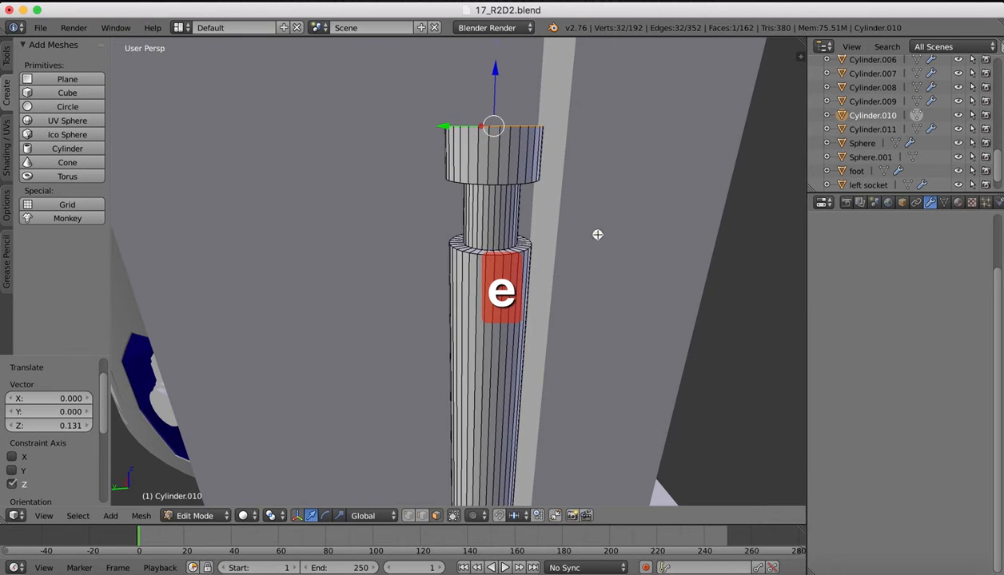
Bevel the head's upper rim by extruding its top face in place, scaling it to 0.936 and raising it 0.009 along Z
click(773, 561)
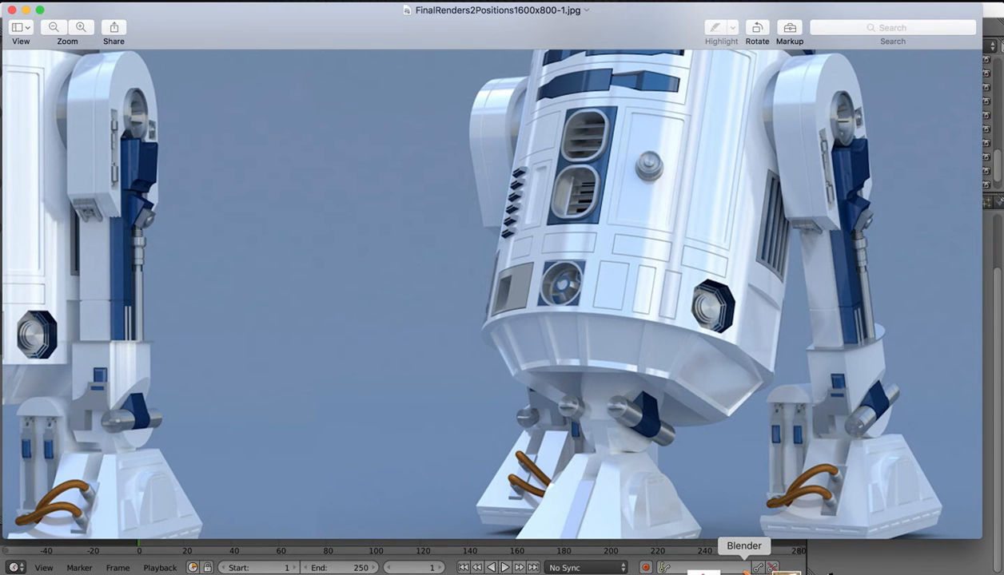
click(744, 569)
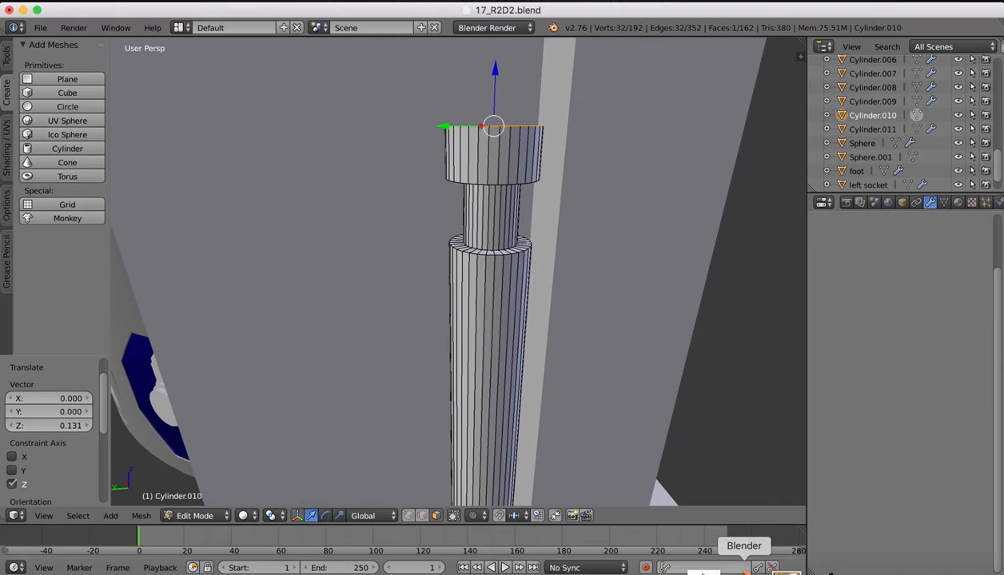
key(e)
right_click(504, 70)
key(s)
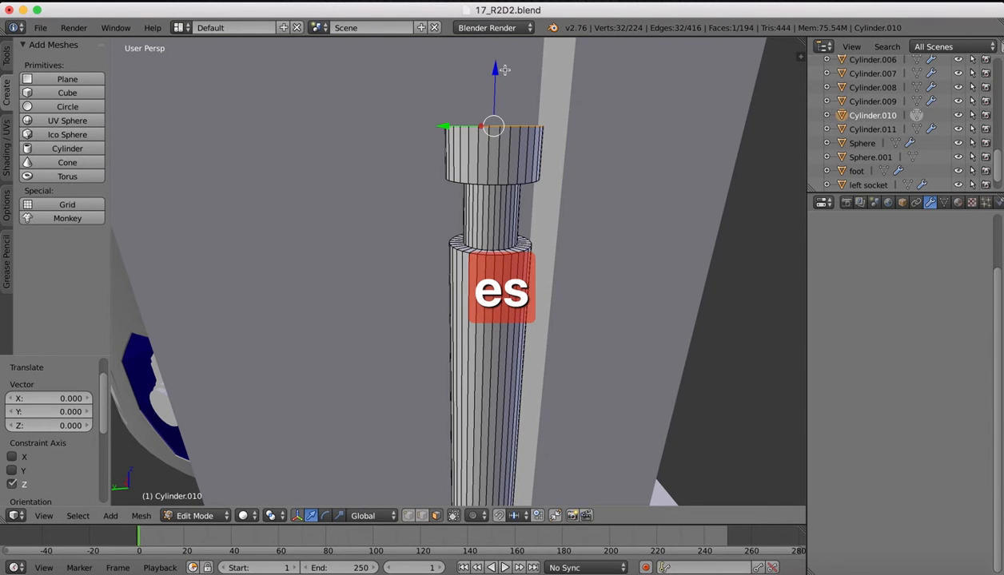
click(502, 74)
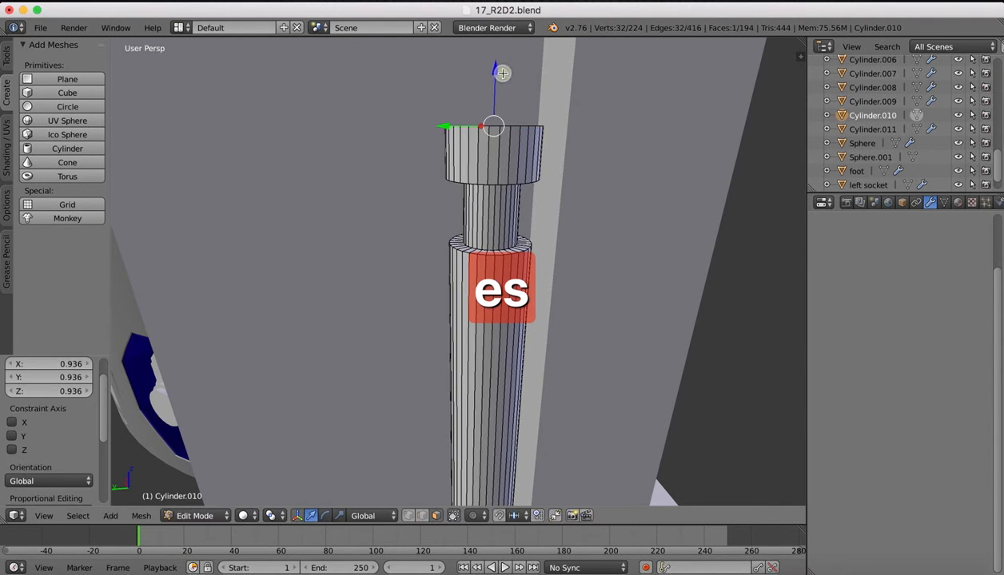
scroll(500, 74, up, 5)
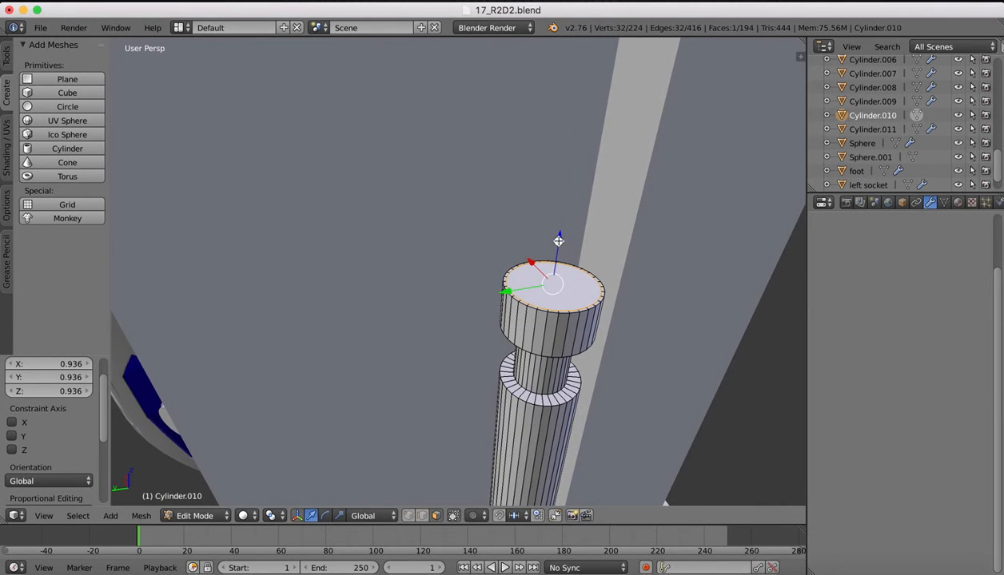
drag(558, 239, 557, 239)
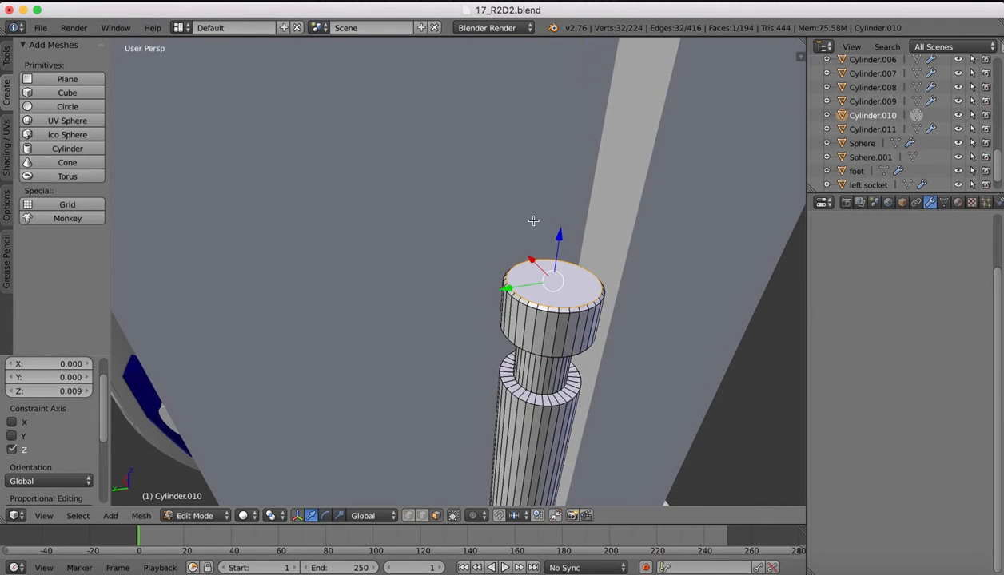
Flare the rim outward by extruding the top face in place, scaling it to about 1.09 and raising it 0.012 along Z
key(e)
right_click(532, 220)
key(s)
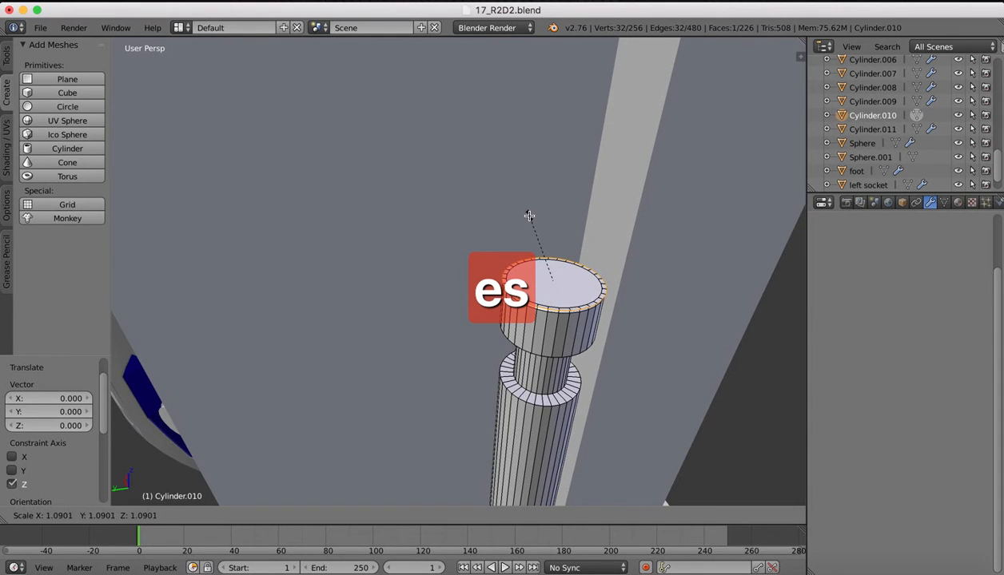
click(529, 217)
drag(558, 233, 560, 233)
Compare the rod's stepped head with the reference render and examine the space up to the tapered block
scroll(489, 206, down, 5)
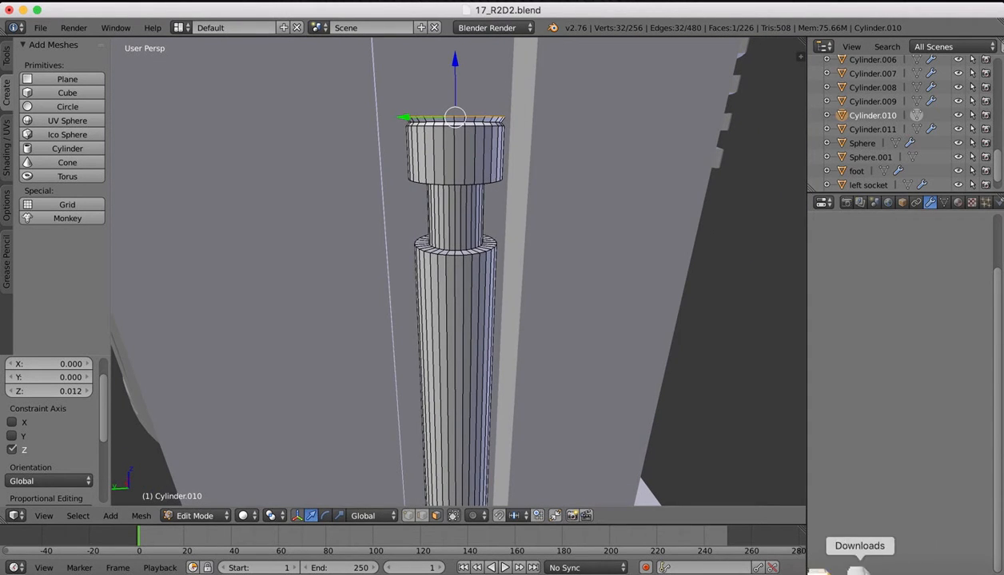
click(769, 563)
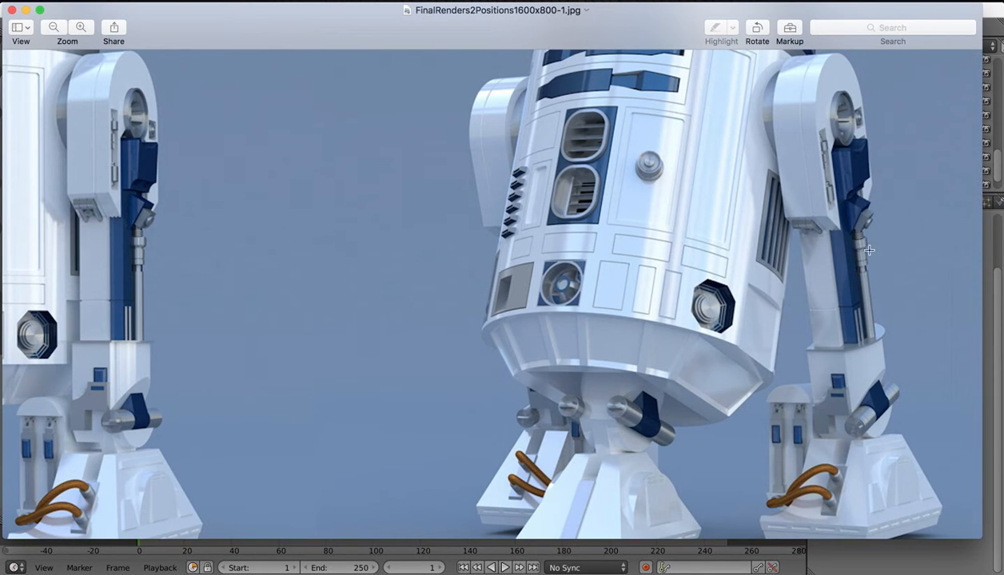
click(745, 570)
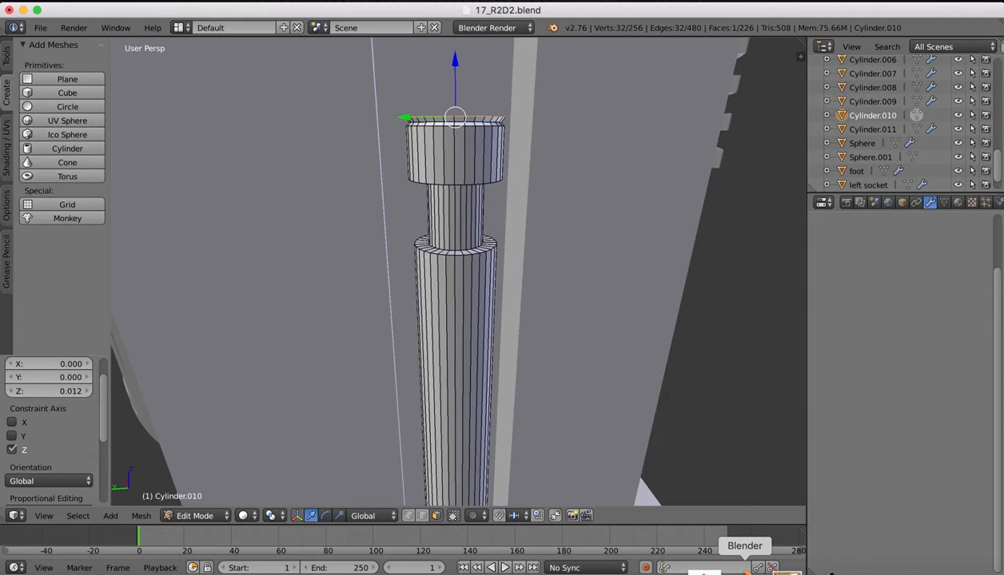
scroll(515, 277, up, 3)
shift+scroll(515, 277, up, 3)
ctrl+scroll(515, 277, down, 4)
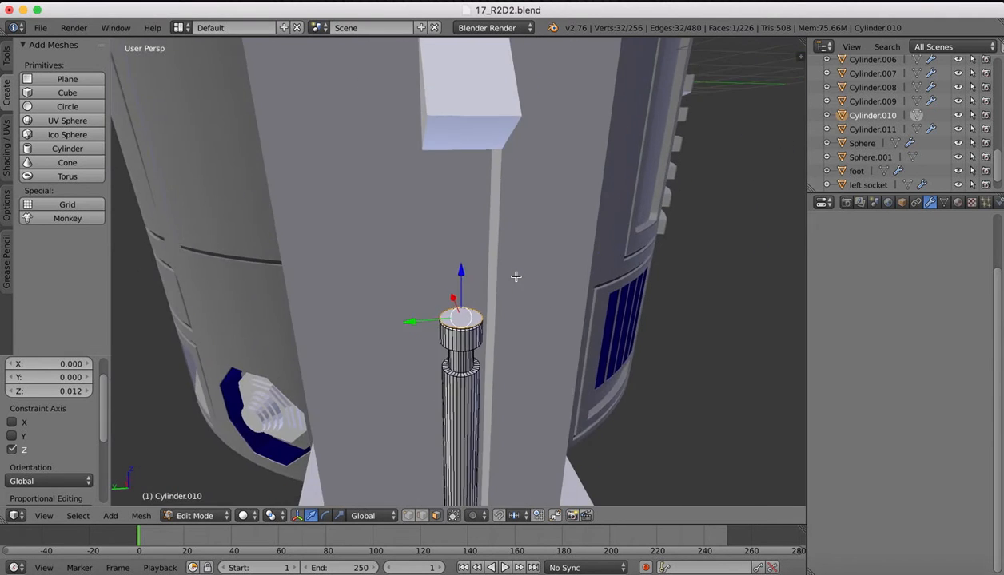
Extrude the rod head's top face 0.359 upward along Z as a taller cylindrical section
scroll(515, 277, down, 3)
key(e)
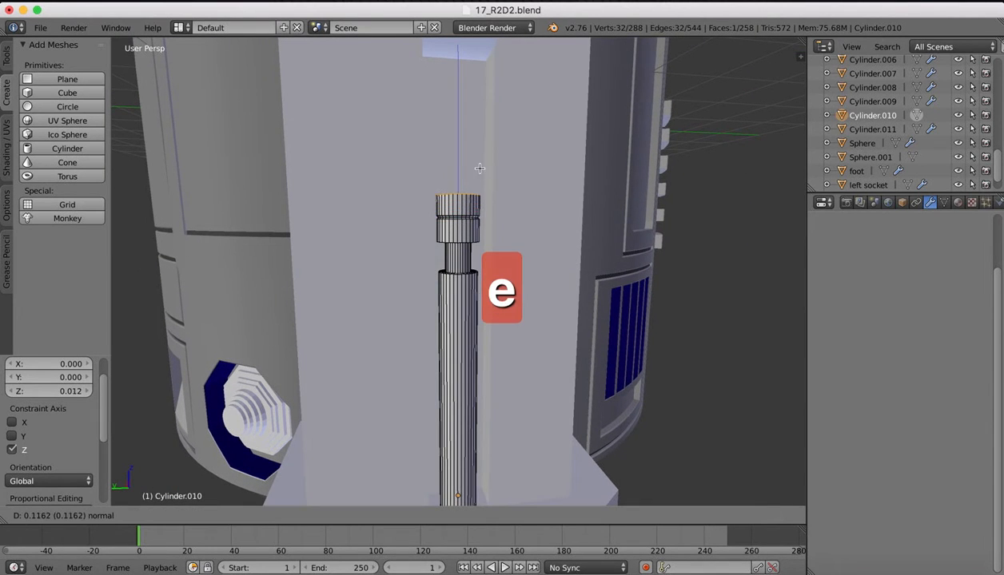
click(472, 124)
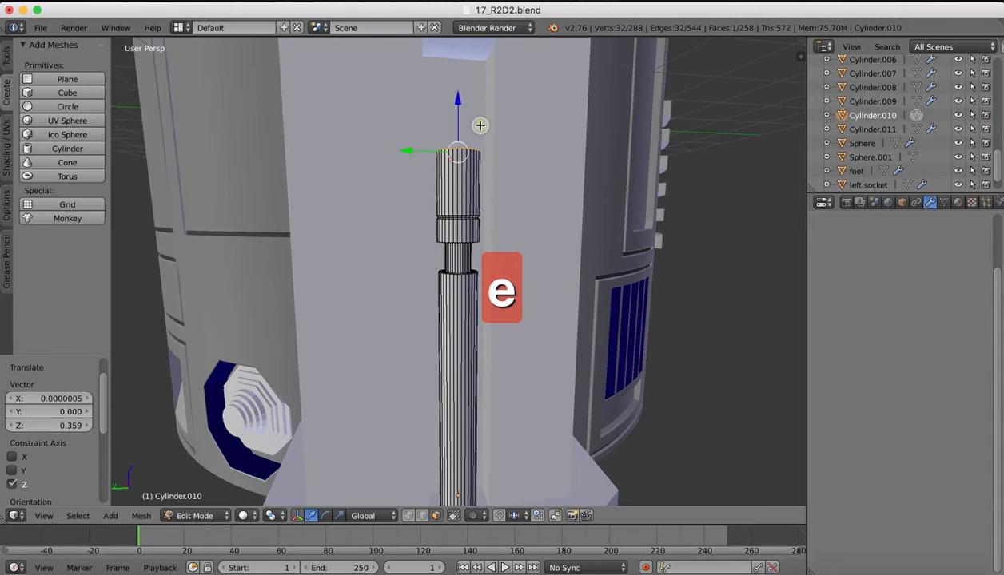
Extrude the new top face in place, scale it to about 0.95, and extrude it 0.031 upward as a narrow groove
key(e)
click(473, 124)
key(s)
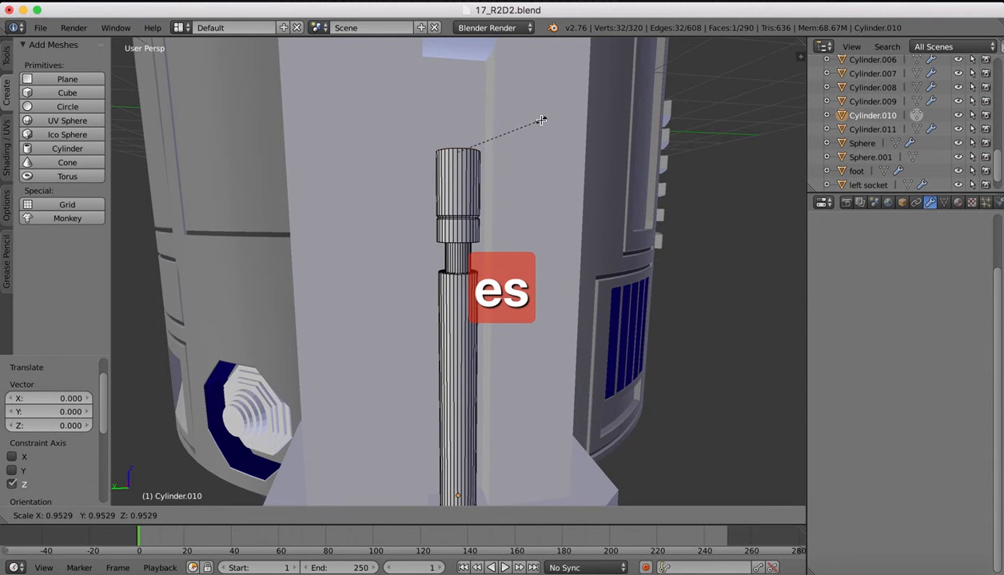
click(541, 119)
key(e)
click(540, 116)
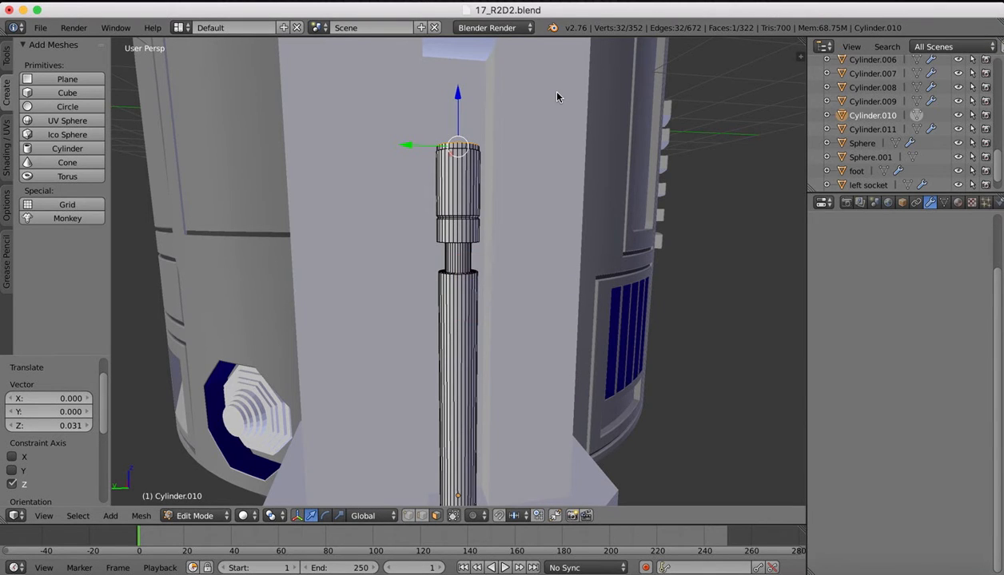
Flare the groove's top with an in-place extrusion raised 0.019 along Z and scaled to 1.098, and extrude it 0.200 upward
key(e)
click(557, 97)
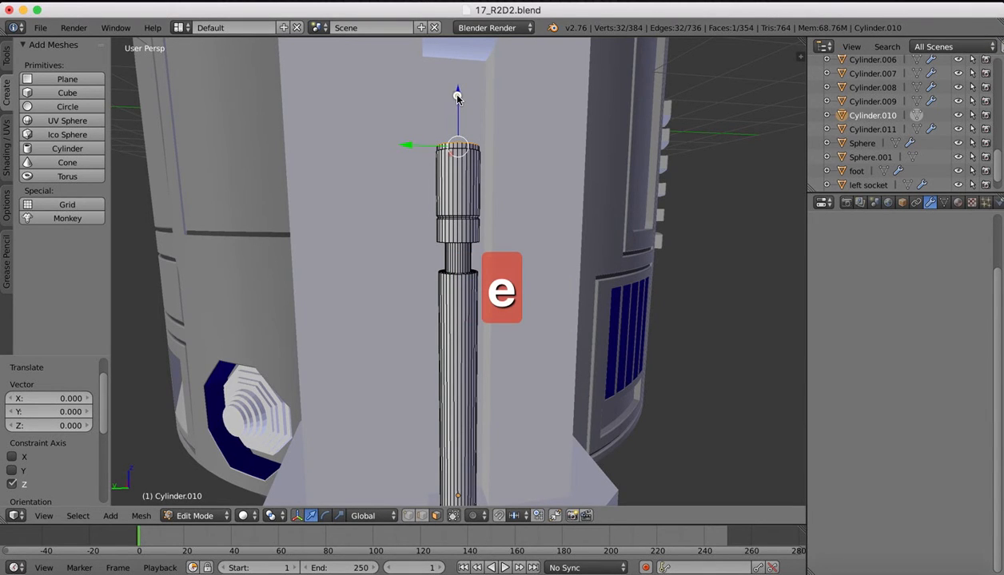
drag(456, 93, 457, 89)
key(s)
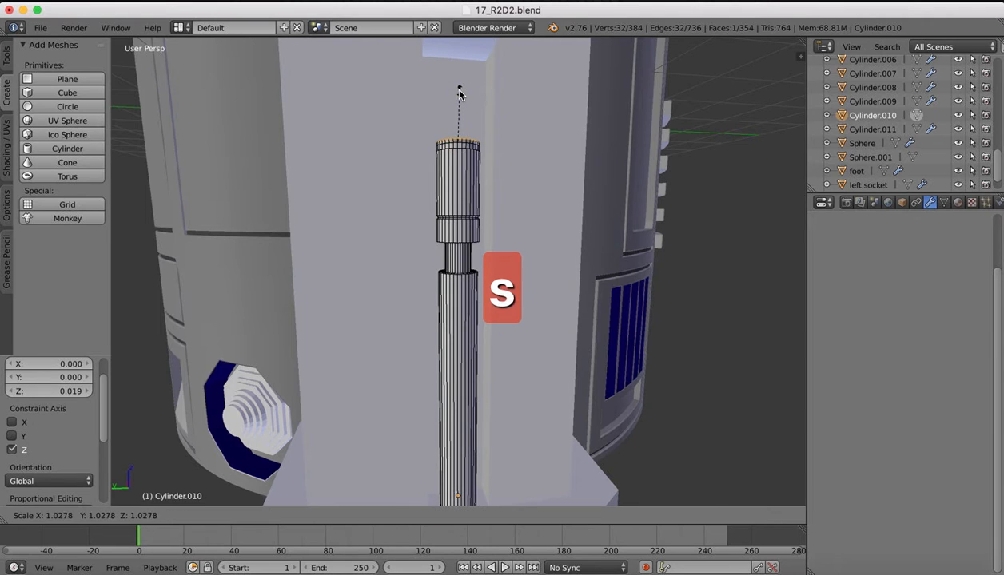
click(459, 90)
key(e)
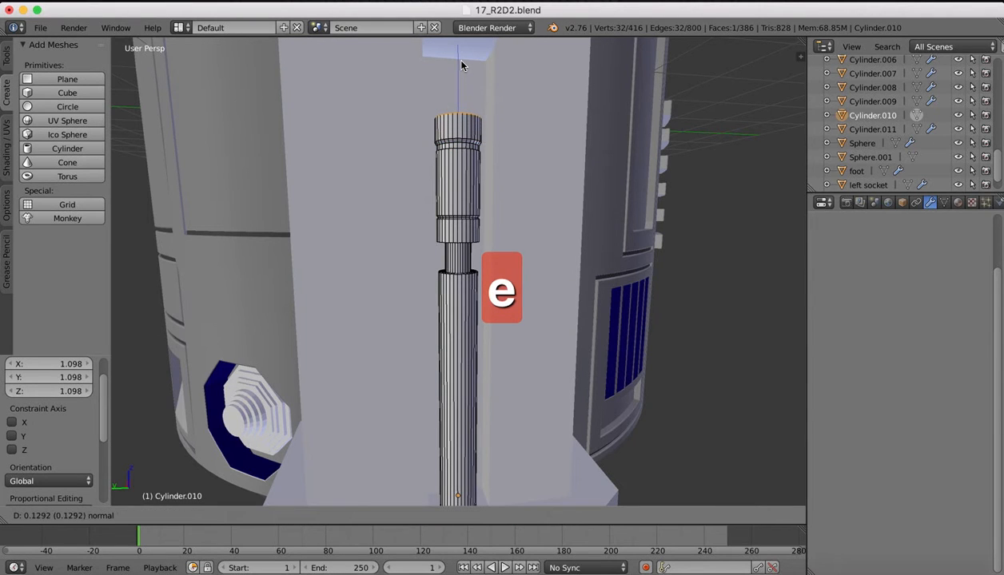
click(461, 64)
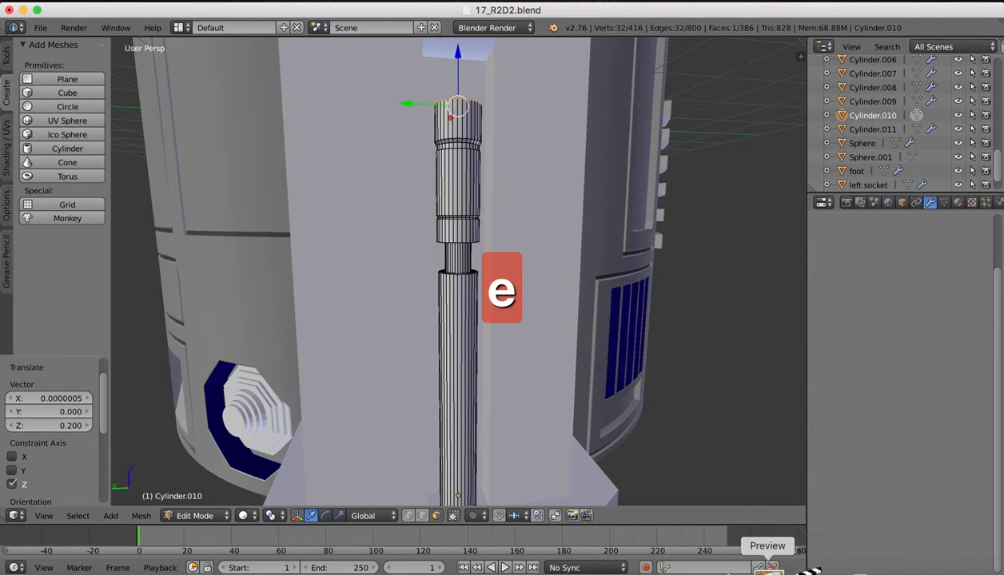
Following the reference render, raise the rod's top face 0.046 along Z toward the tapered block
click(769, 570)
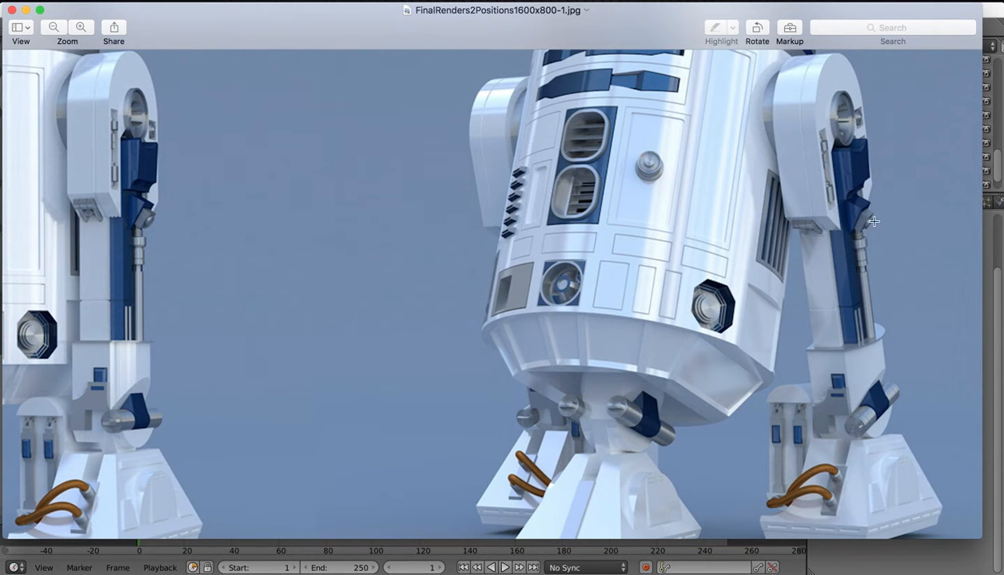
scroll(882, 227, up, 5)
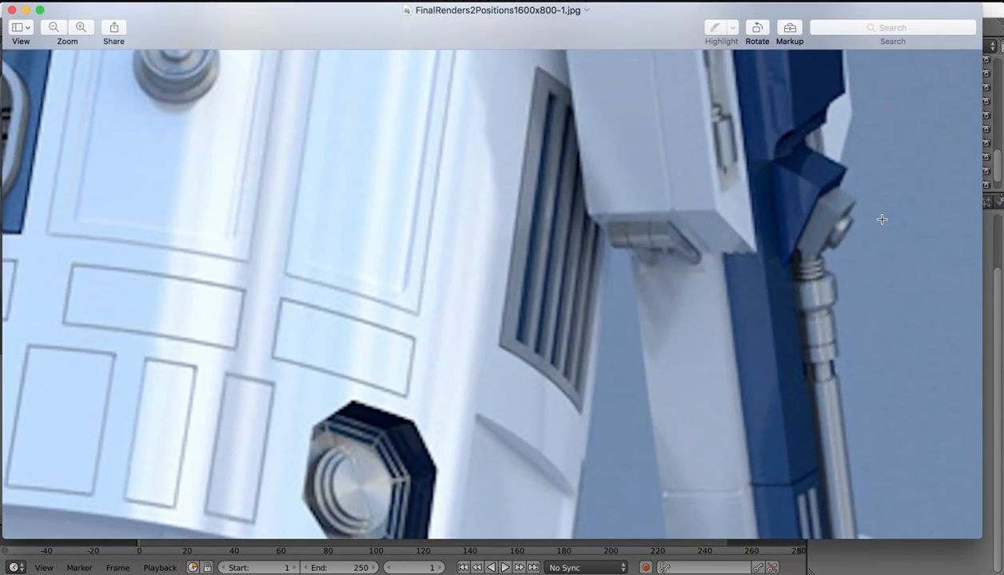
scroll(881, 227, down, 5)
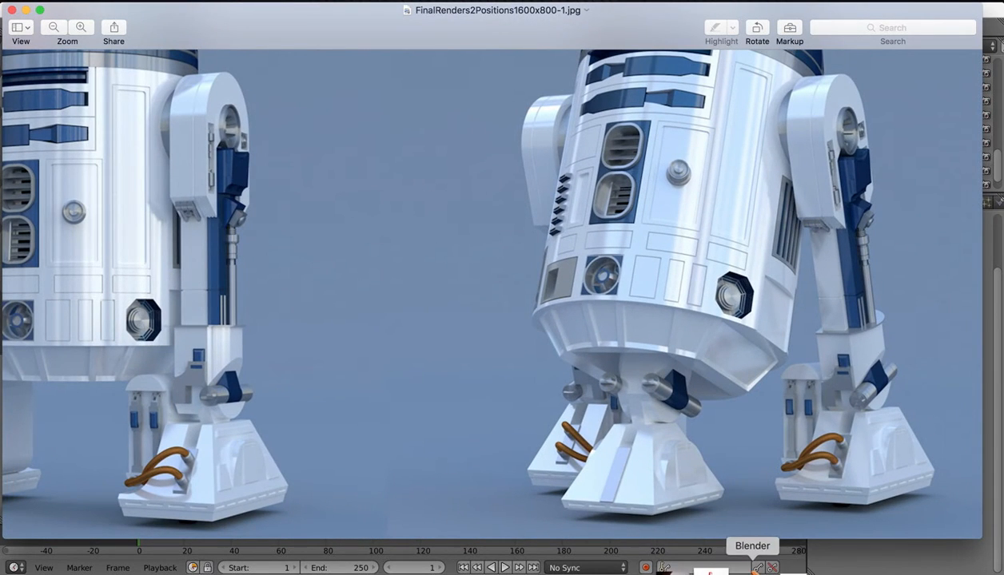
click(745, 570)
middle_drag(452, 239, 459, 424)
middle_drag(471, 282, 511, 206)
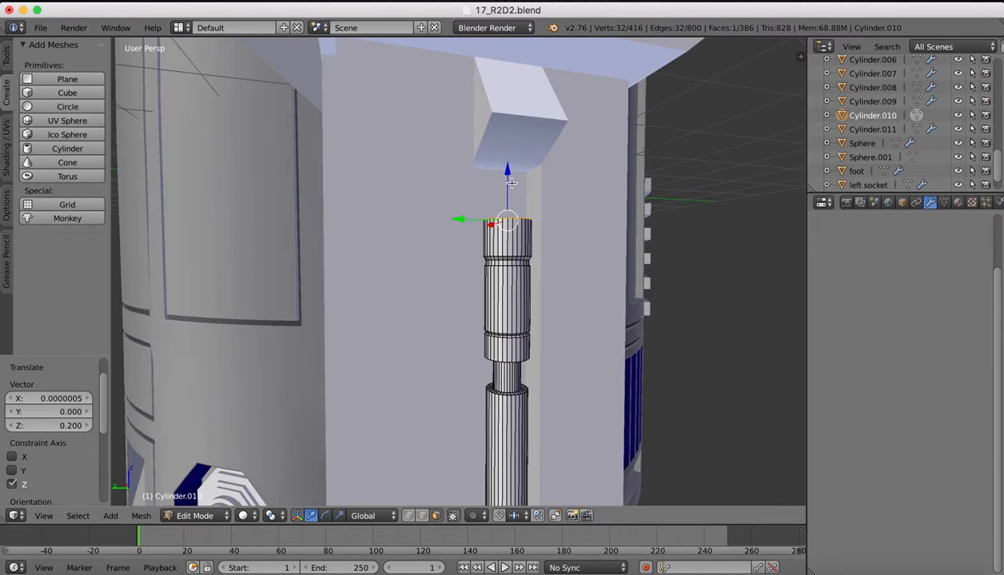
drag(511, 183, 508, 165)
middle_drag(550, 201, 557, 206)
Check the rod's upper end in the reference render and delete the rod's top cap face
click(772, 569)
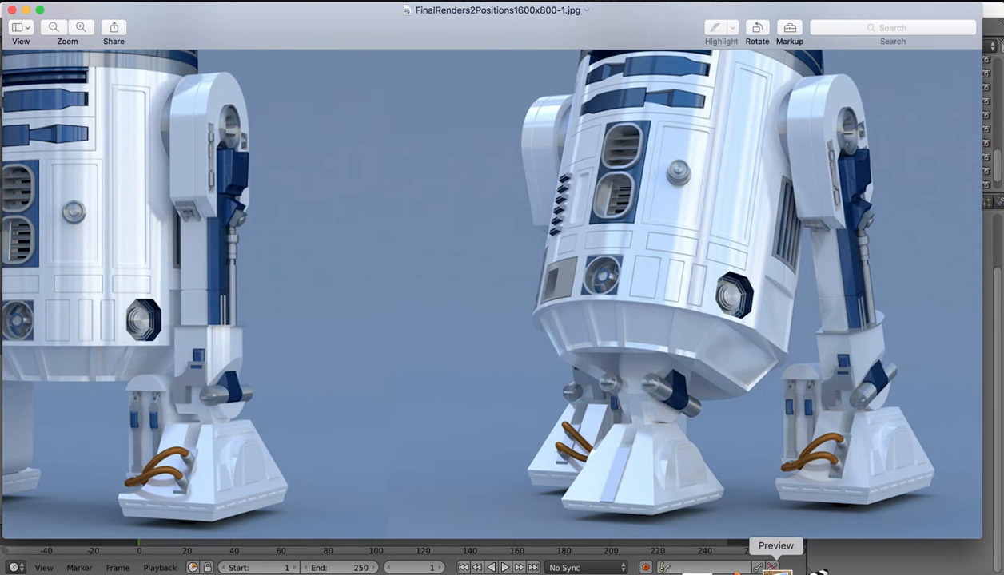
click(745, 569)
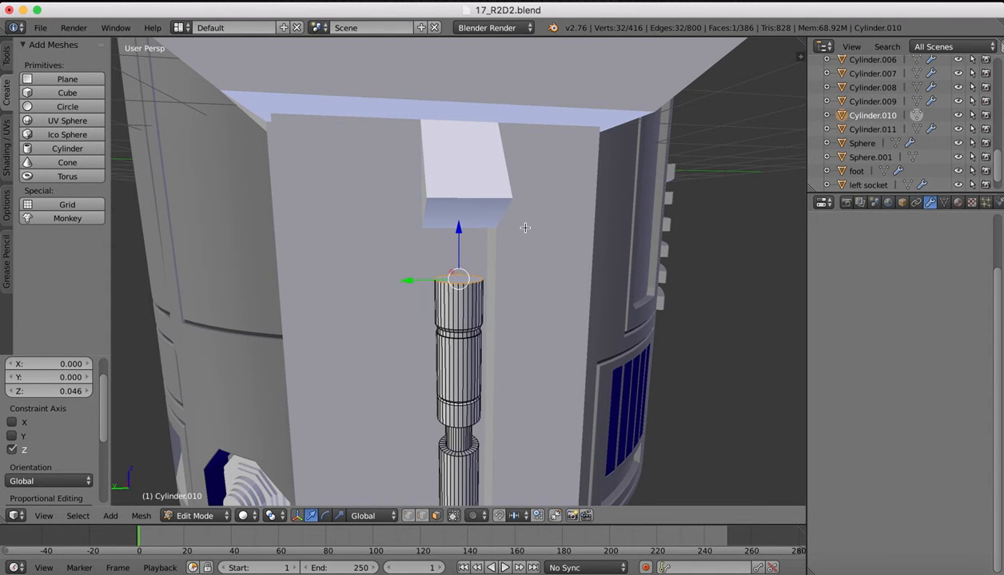
key(x)
click(524, 260)
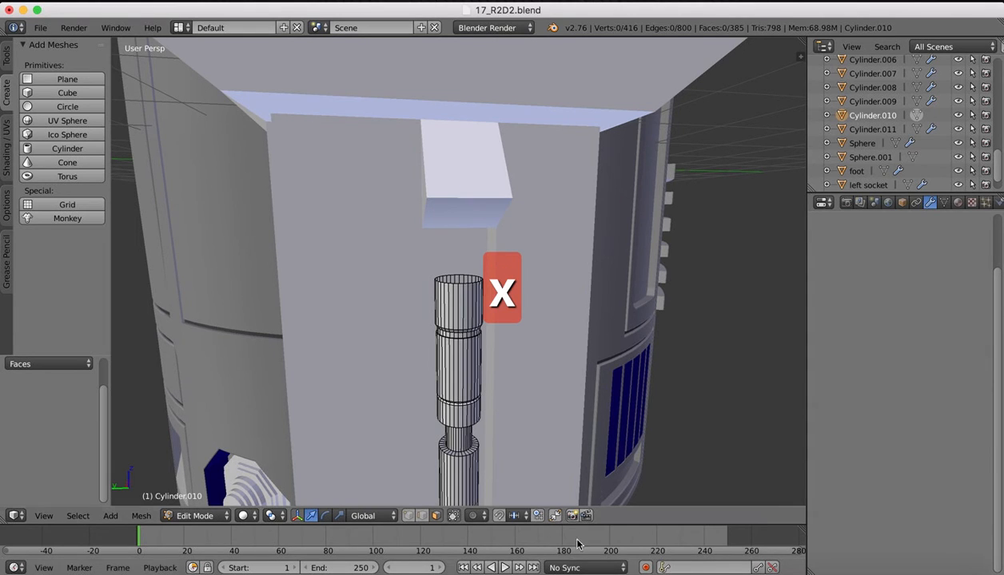
Extrude the open rim's edge loop inward at a scale of 0.823, and extrude it about 0.056 upward as a narrower collar
right_click(451, 284)
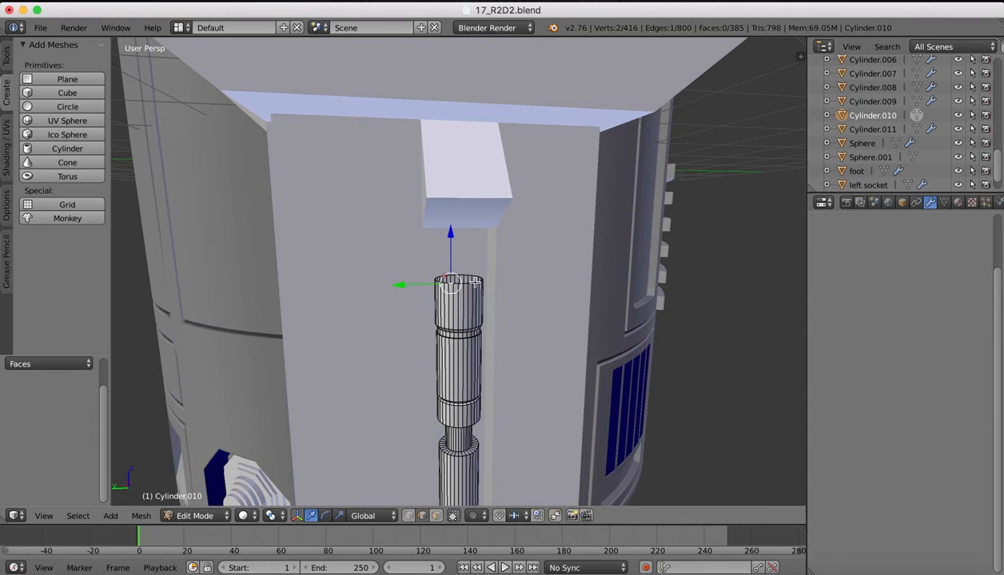
alt+right_click(470, 283)
key(e)
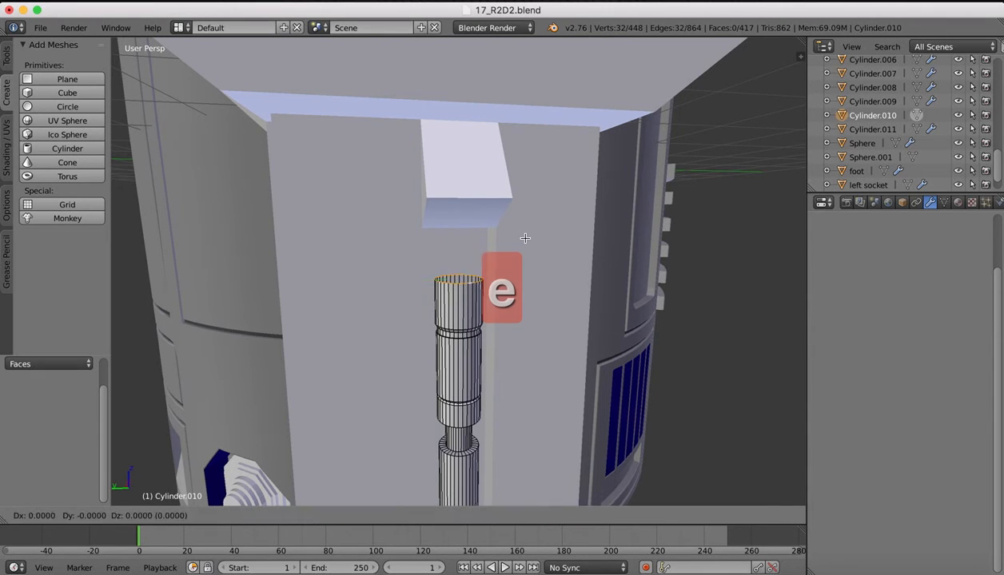
key(s)
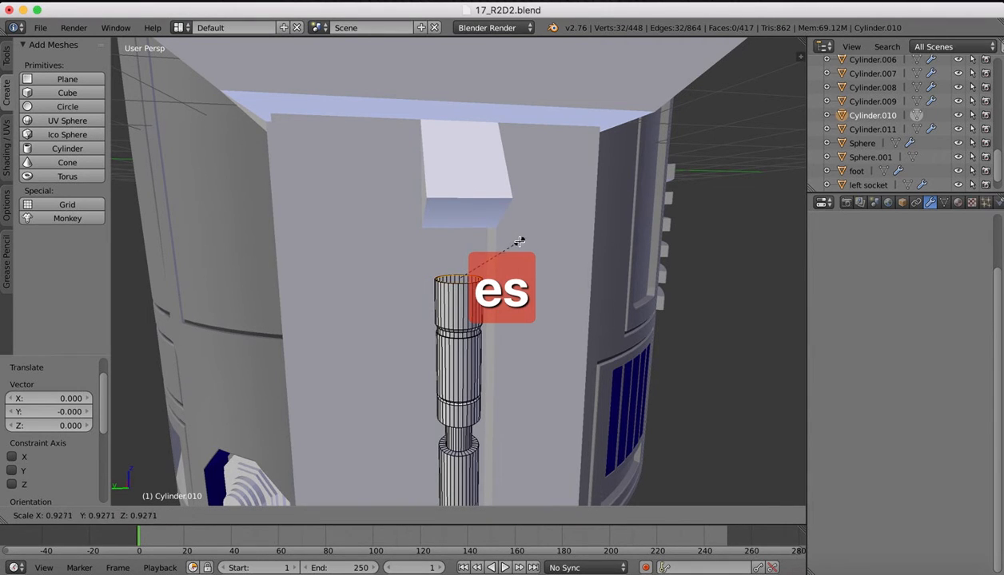
click(514, 248)
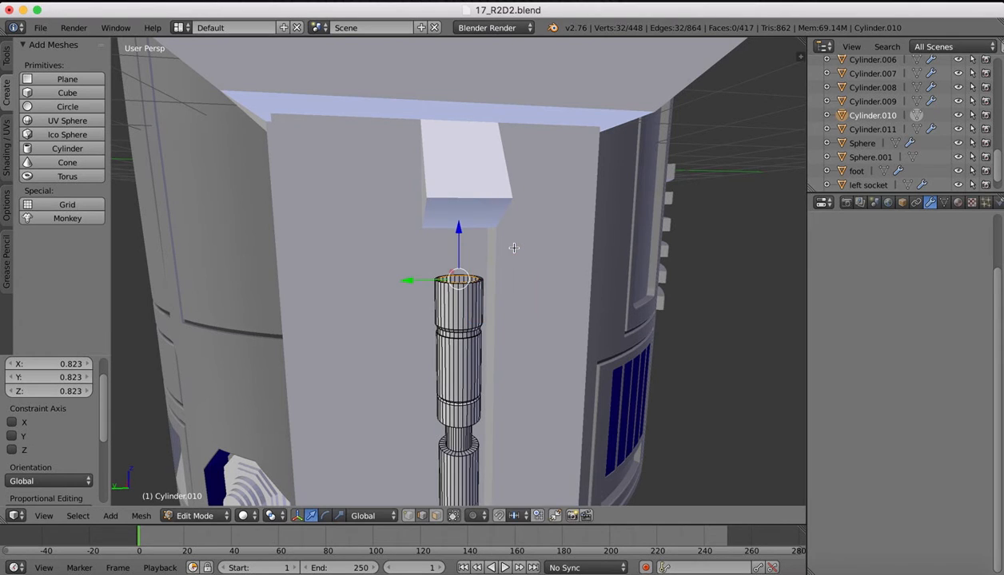
key(e)
click(513, 237)
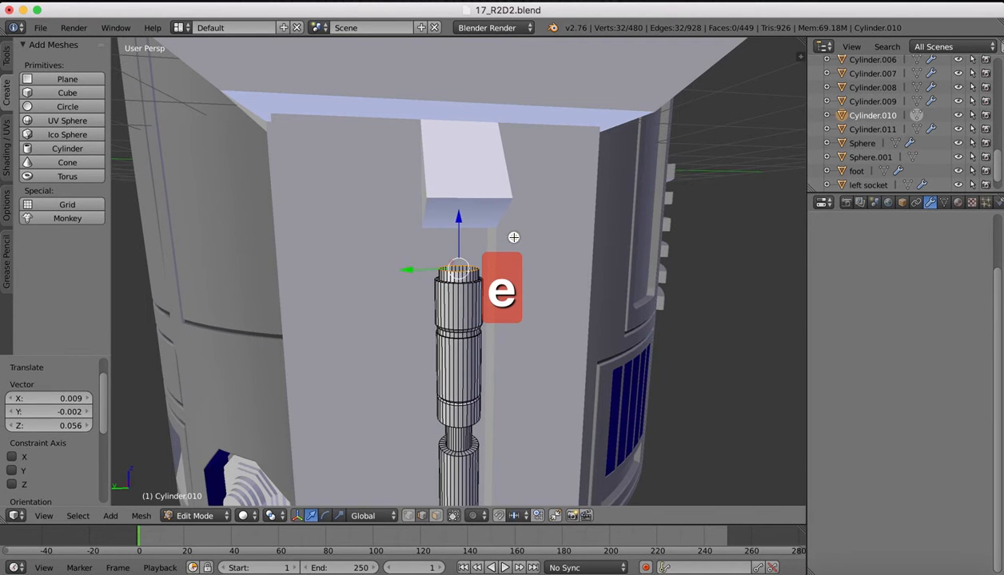
Extrude the collar's top loop in place, scale it to 0.885, and raise it slightly along Z
key(e)
key(s)
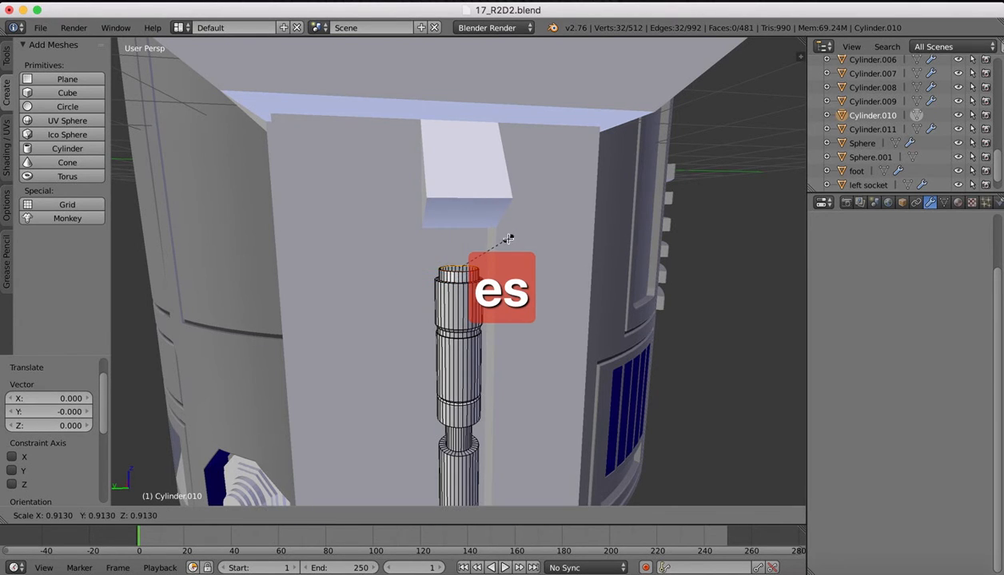
click(506, 238)
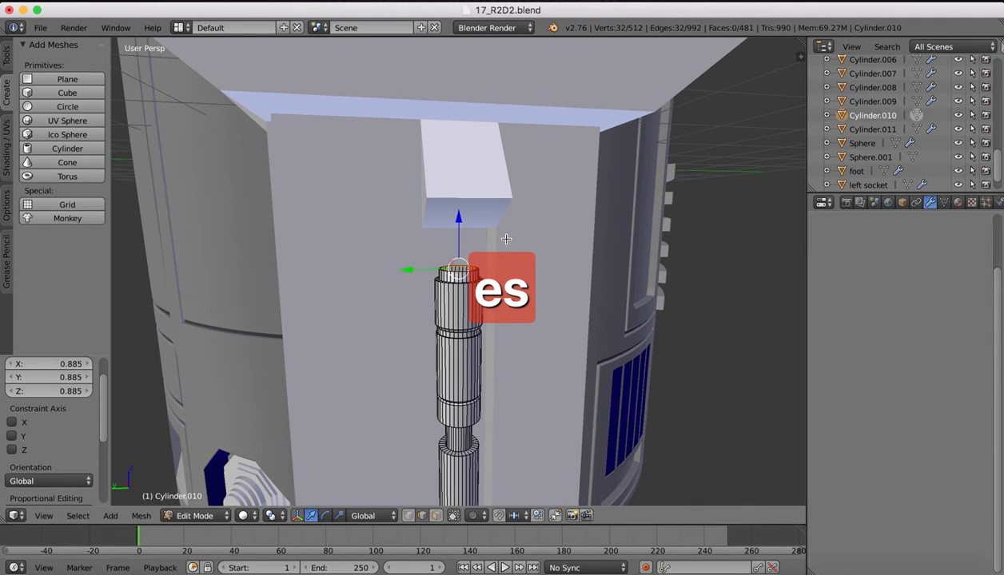
drag(459, 221, 458, 219)
Extrude the narrowed loop in place, scale it outward to about 1.13, and fine-tune its height along Z
key(e)
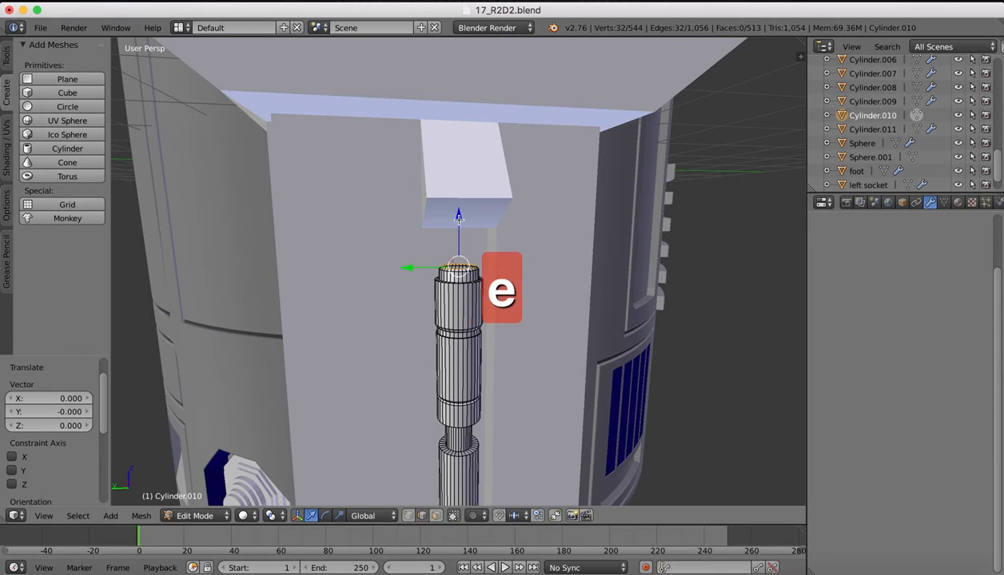
key(s)
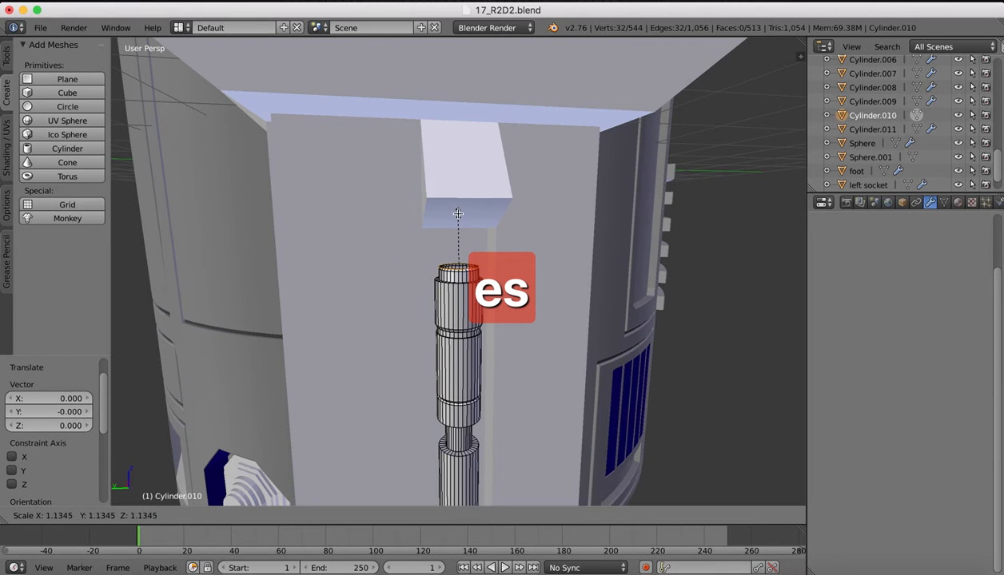
click(459, 213)
drag(458, 215, 460, 214)
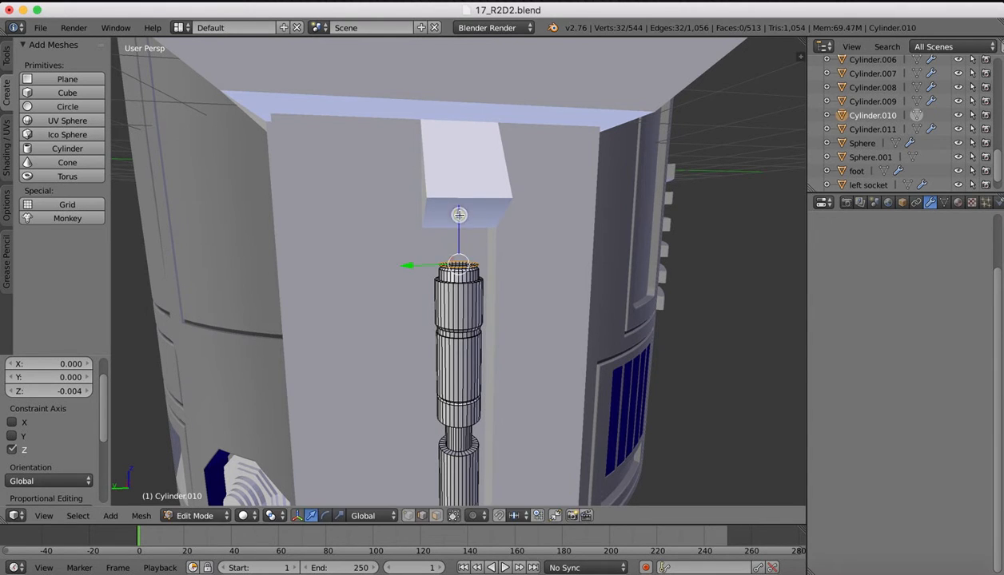
Extrude the widened loop in place and raise it about 0.099 along Z to form the next ring
key(e)
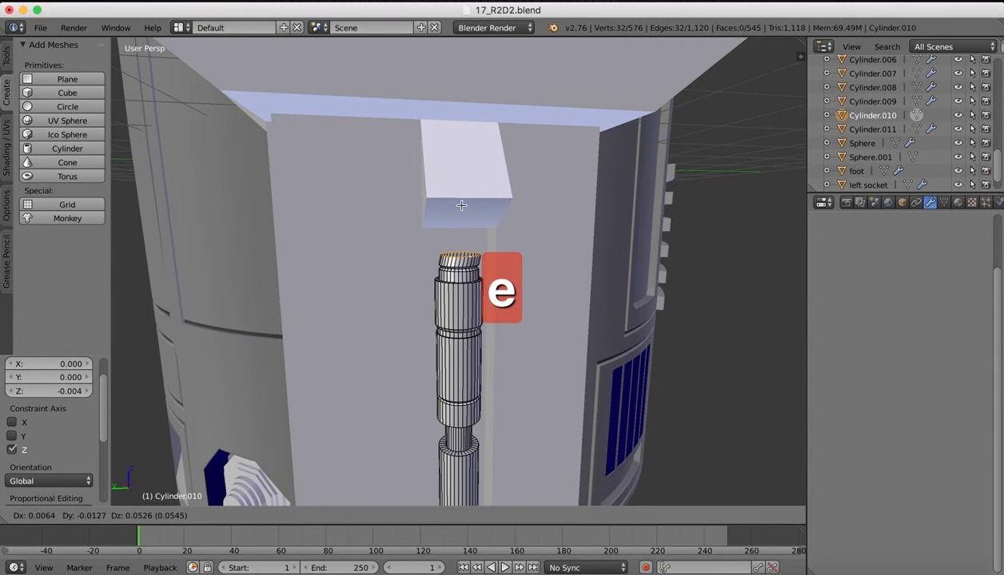
right_click(461, 208)
key(e)
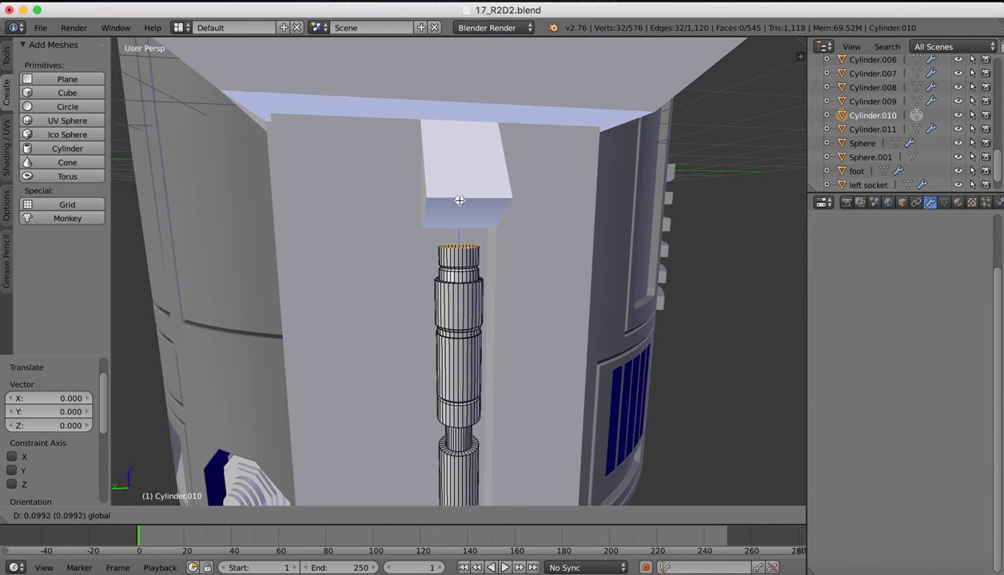
click(460, 201)
Bevel the ring's upper rim by extruding its loop in place, scaling it to 0.965 and raising it 0.008 along Z
key(e)
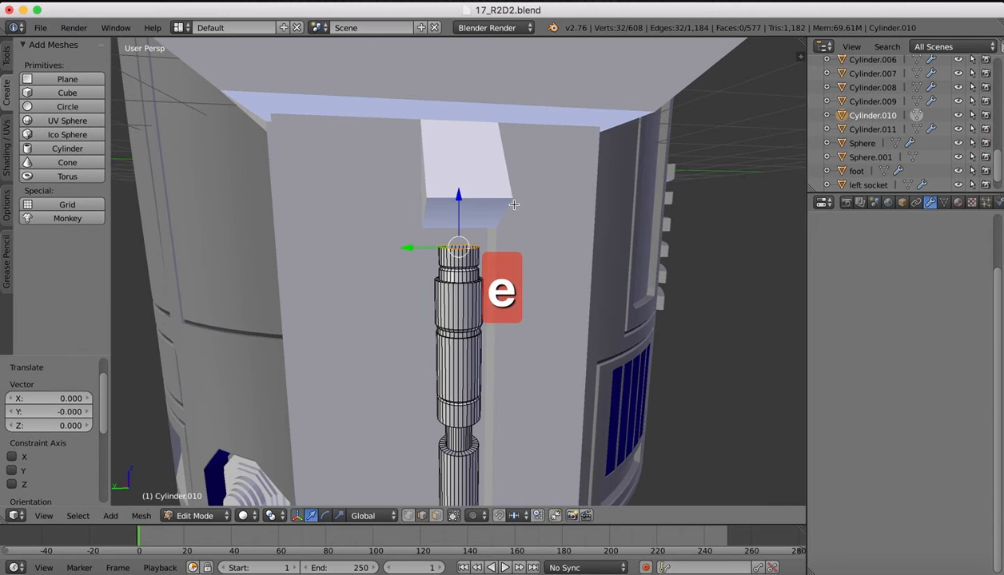
key(s)
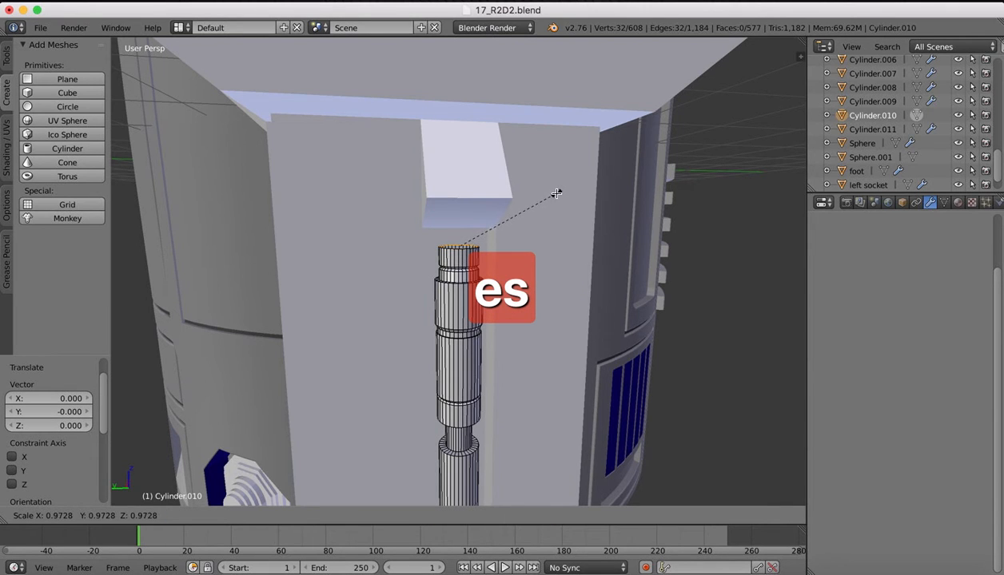
click(554, 193)
key(e)
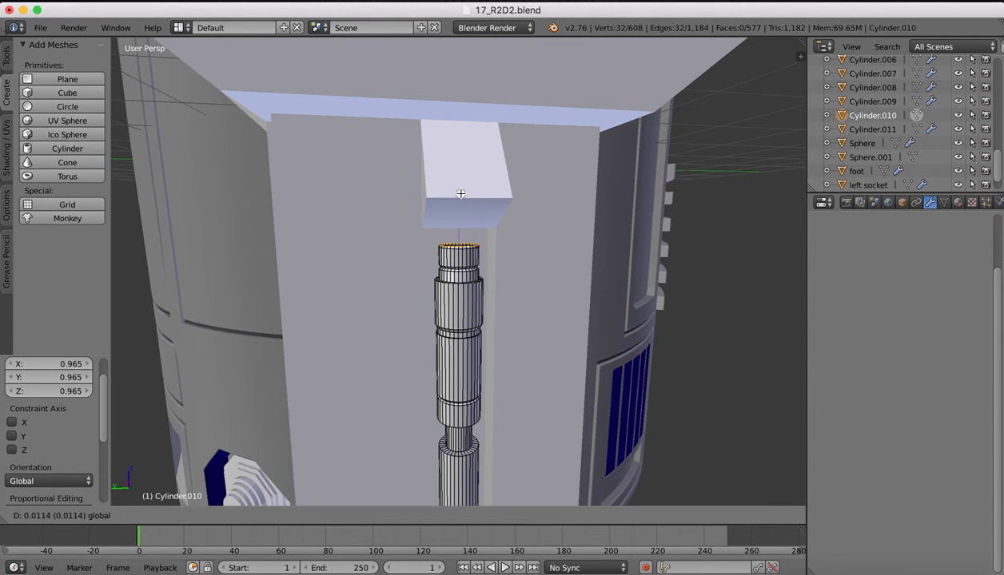
click(460, 194)
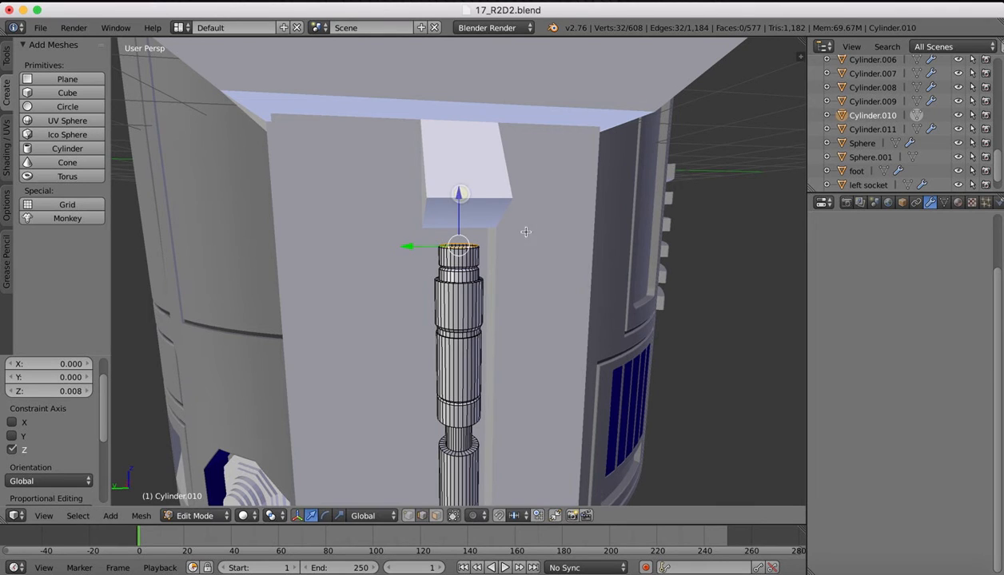
Taper the bevel loop further, scaling it to 0.947 and raising it 0.004 along Z
key(s)
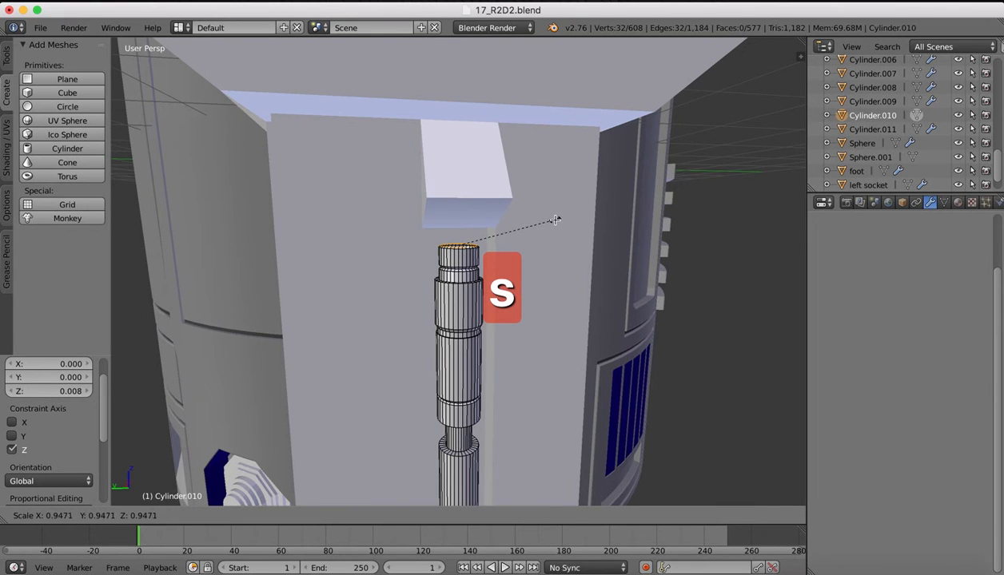
click(555, 220)
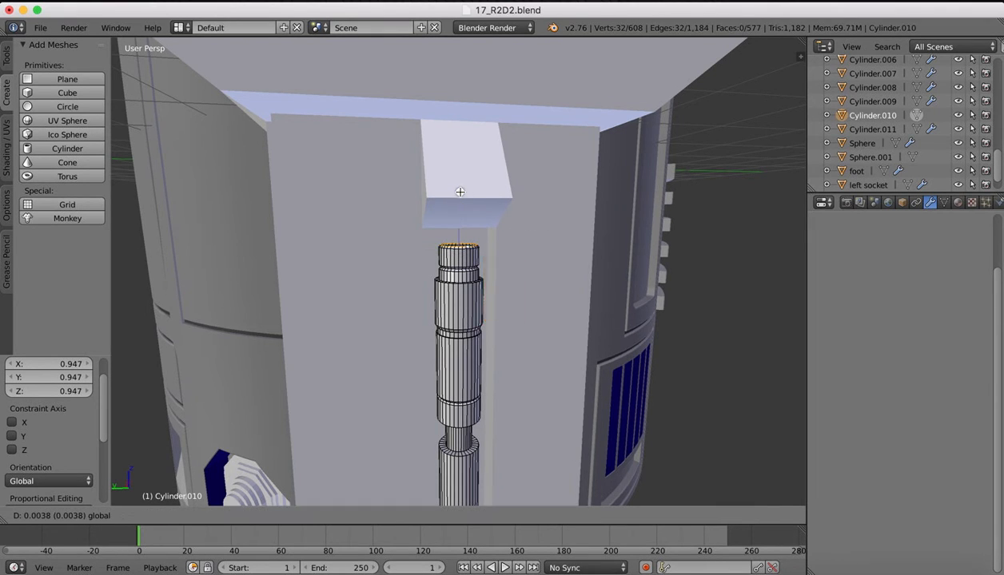
click(460, 192)
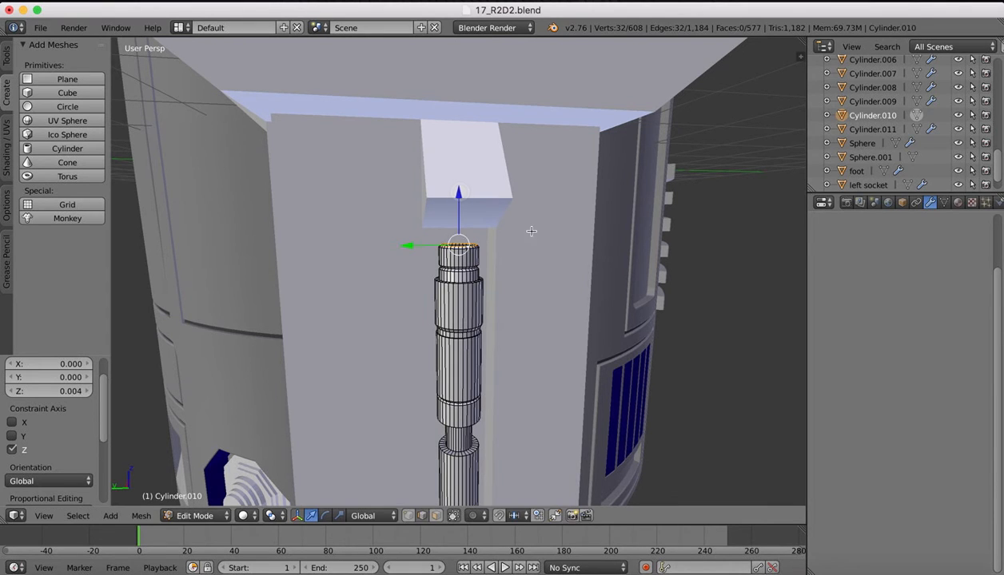
Extrude the rod's top loop in place, raise it 0.011 along Z, and widen it by scaling to 1.116
key(e)
right_click(512, 249)
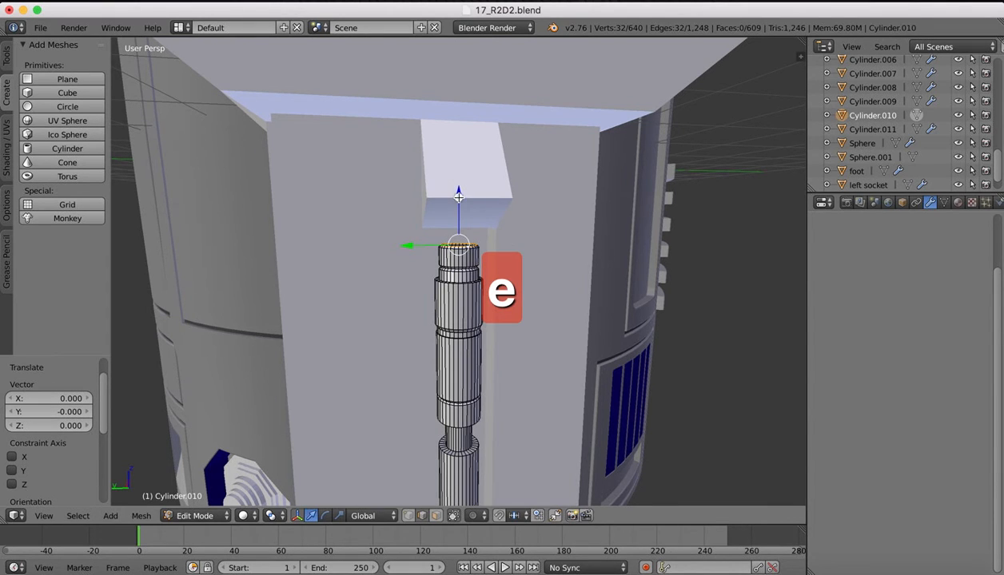
key(e)
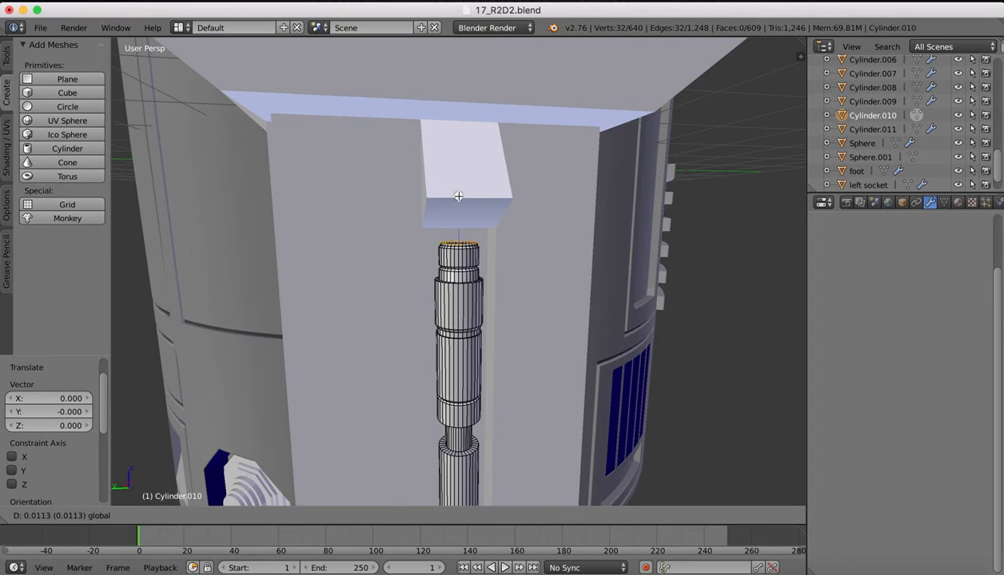
click(460, 196)
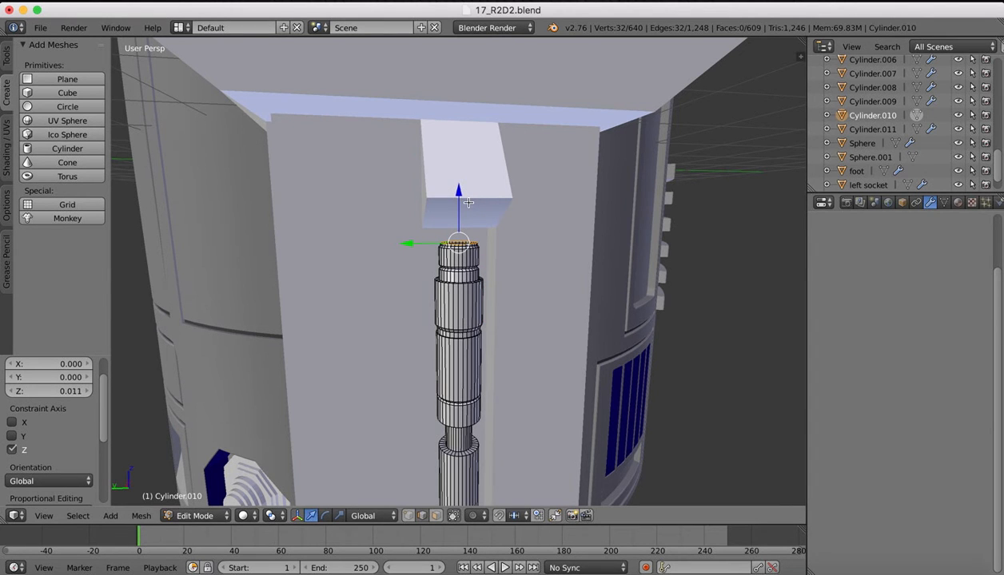
middle_drag(469, 194, 397, 179)
scroll(398, 179, up, 7)
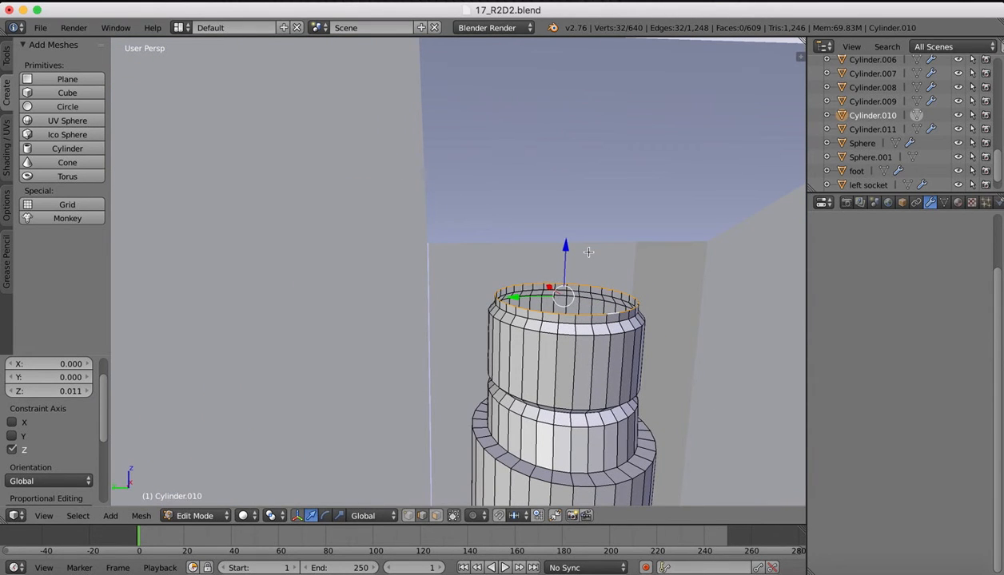
key(s)
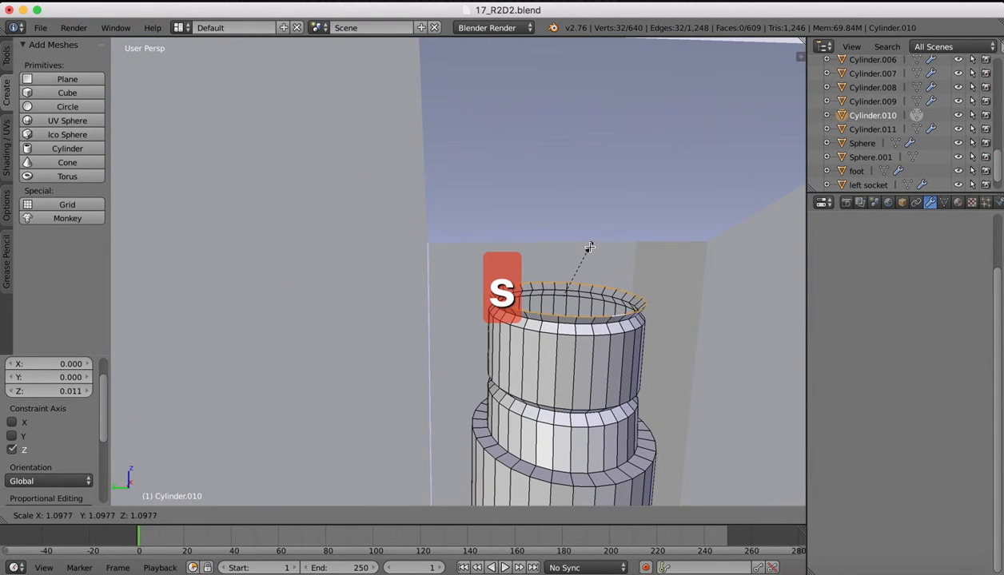
click(590, 246)
Extrude the widened loop in place and raise it 0.056 along Z, and compare the rod with the reference render
key(e)
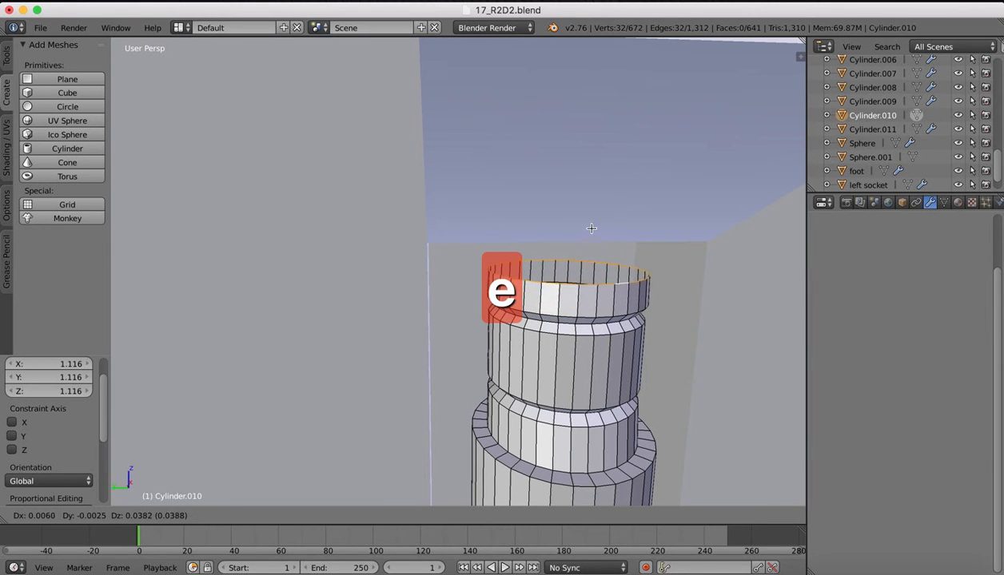
right_click(592, 228)
drag(566, 253, 566, 212)
scroll(272, 186, down, 7)
scroll(273, 185, down, 3)
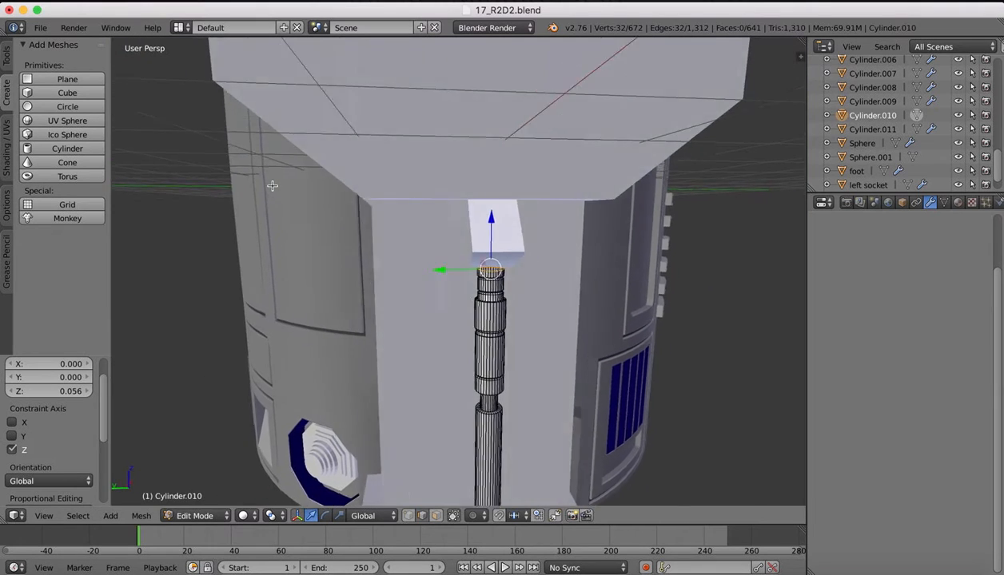
middle_drag(272, 185, 326, 184)
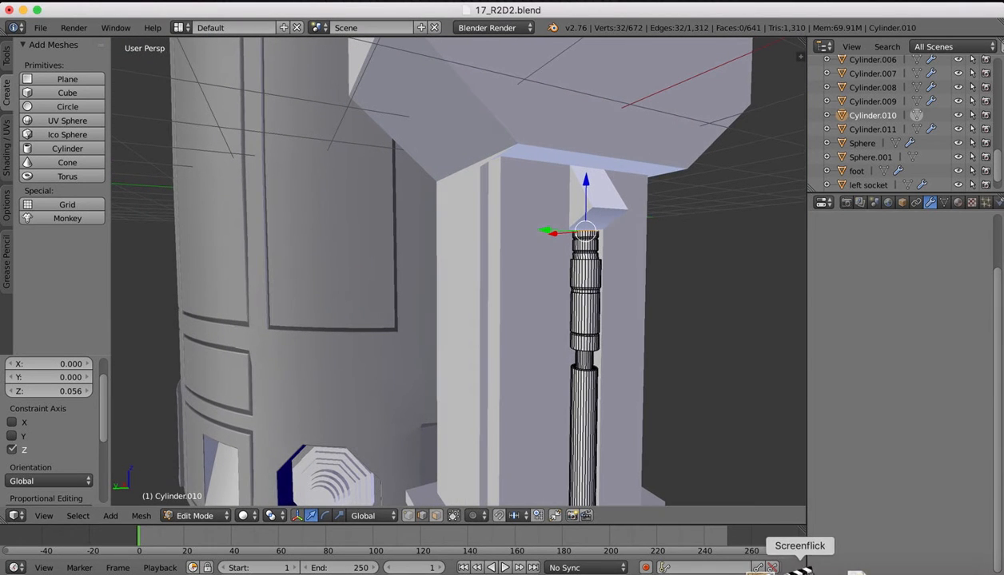
click(772, 561)
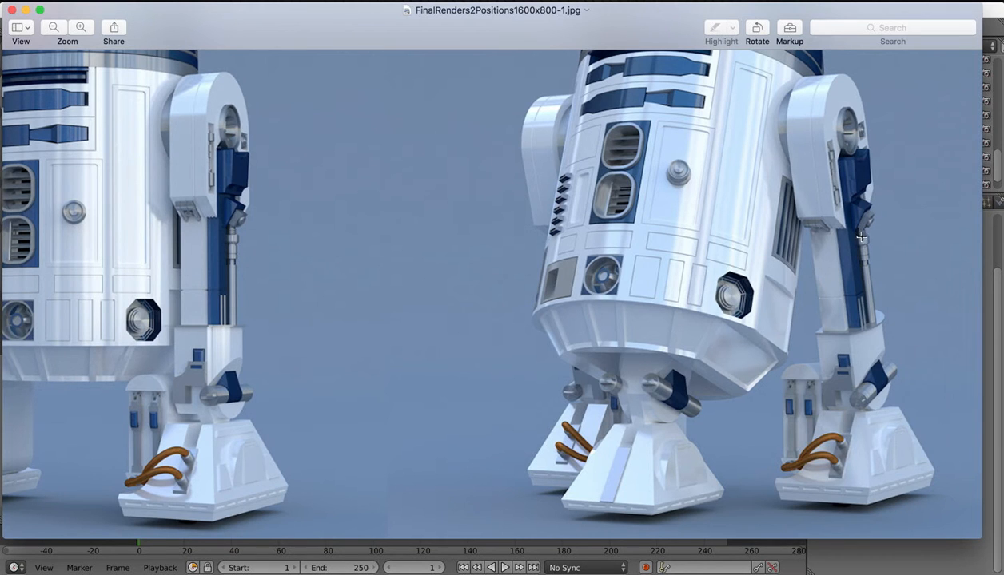
click(739, 562)
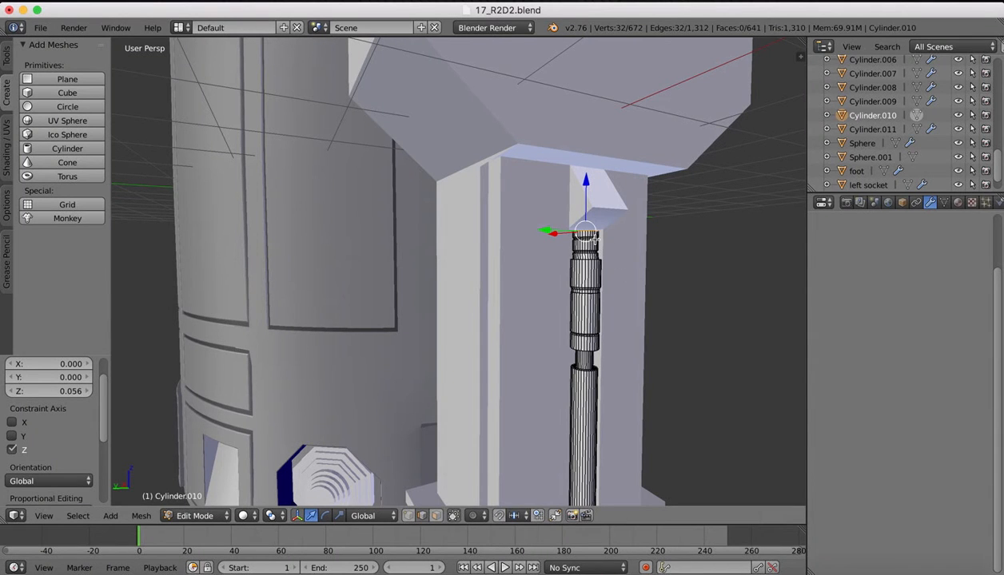
Close the rod's open upper end by extruding its loop inward twice with Scale and filling the remaining hole with a face
middle_drag(630, 278, 600, 267)
scroll(570, 255, up, 2)
scroll(570, 256, up, 2)
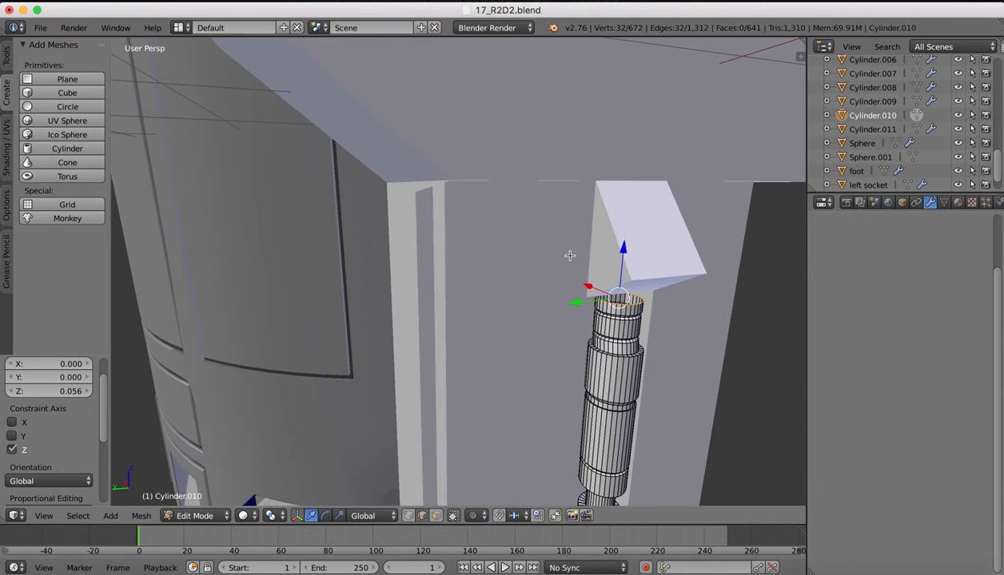
key(e)
key(s)
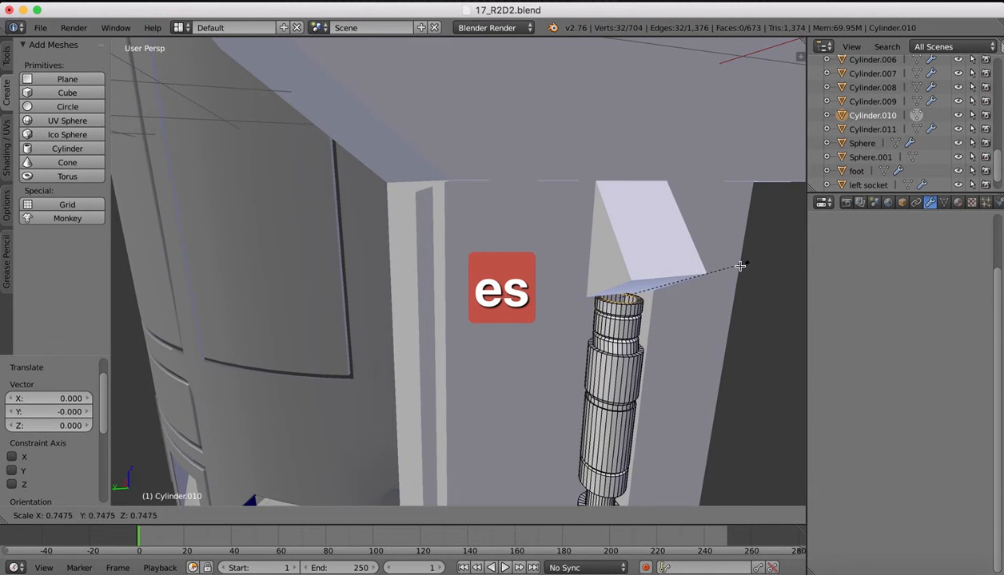
click(724, 271)
key(e)
key(s)
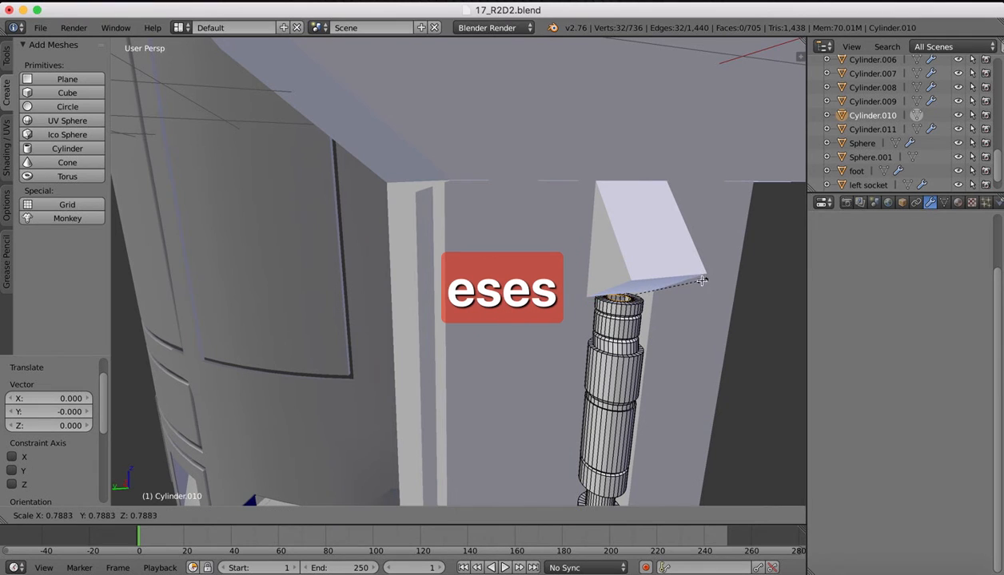
click(678, 289)
key(f)
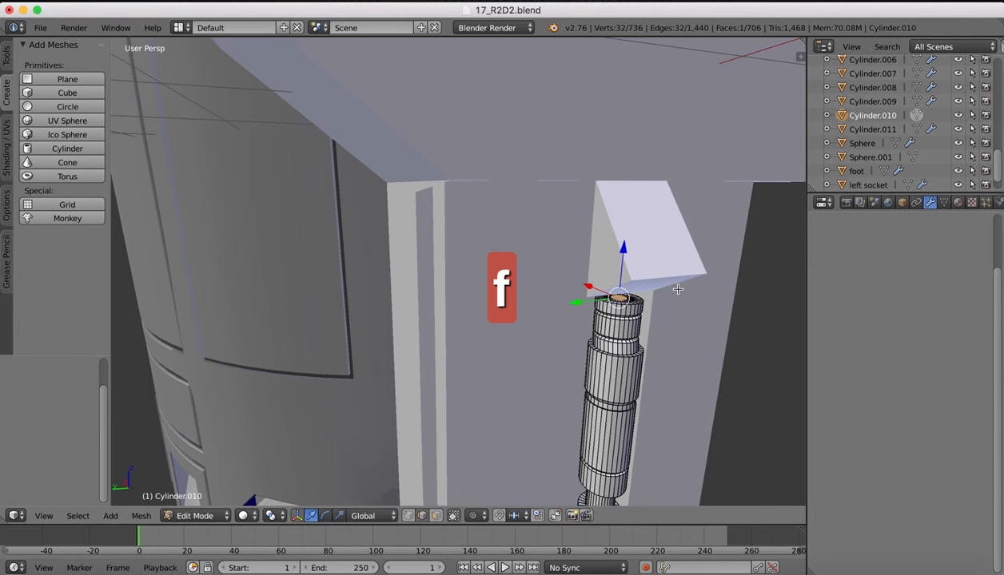
scroll(449, 242, down, 3)
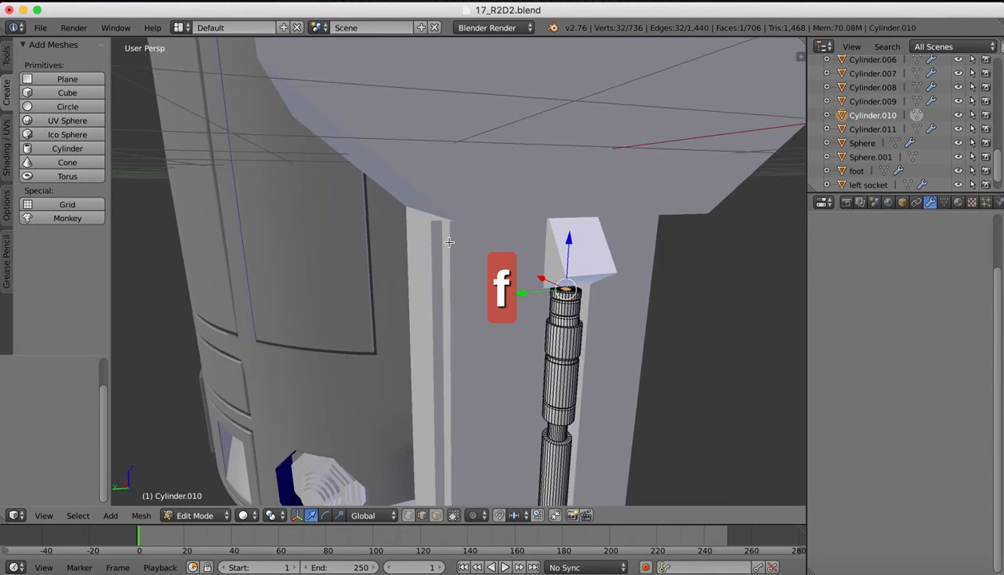
scroll(449, 242, left, 4)
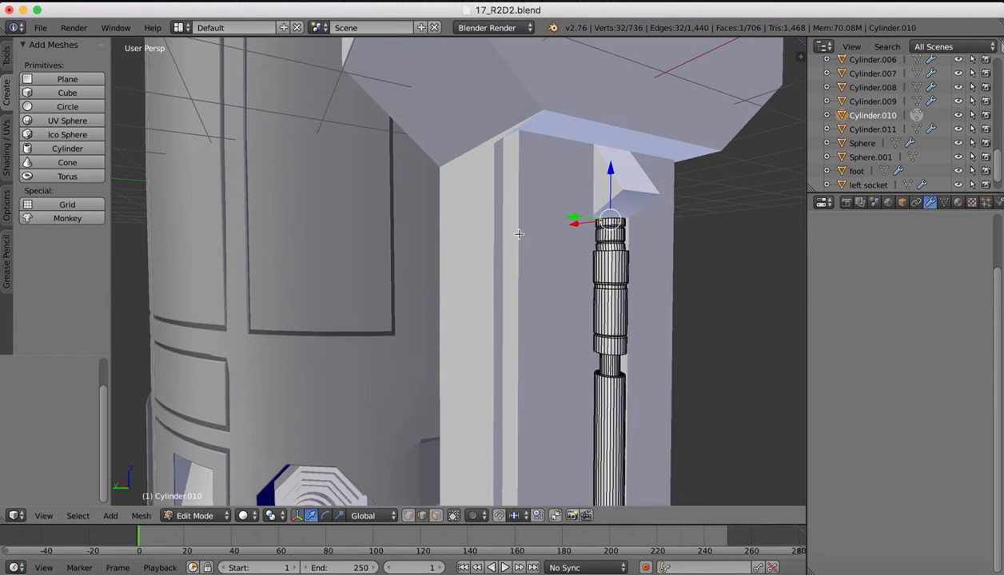
Scale the whole rod to 0.986 along Z in Object Mode and check it against the reference render
key(Tab)
scroll(492, 214, down, 3)
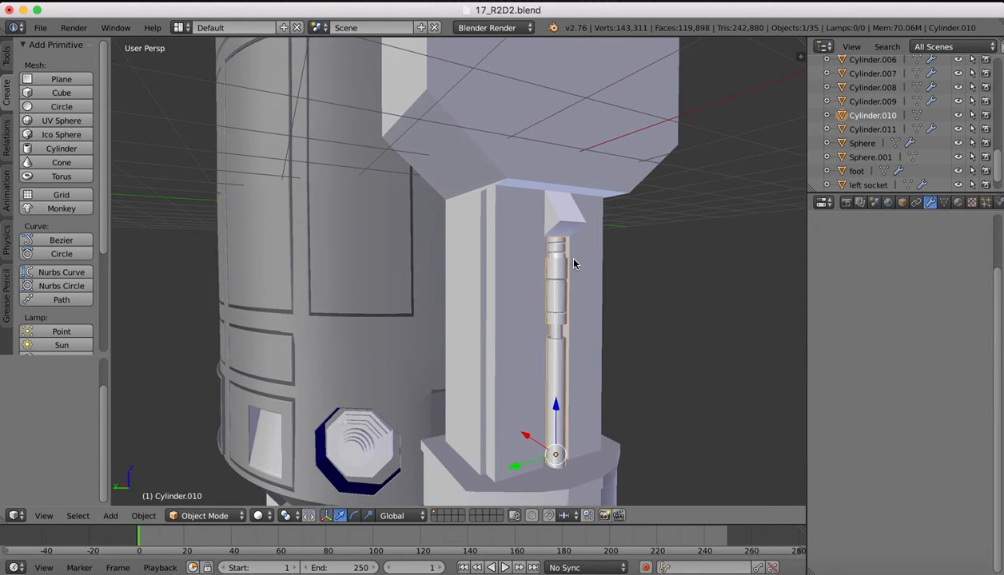
key(s)
key(z)
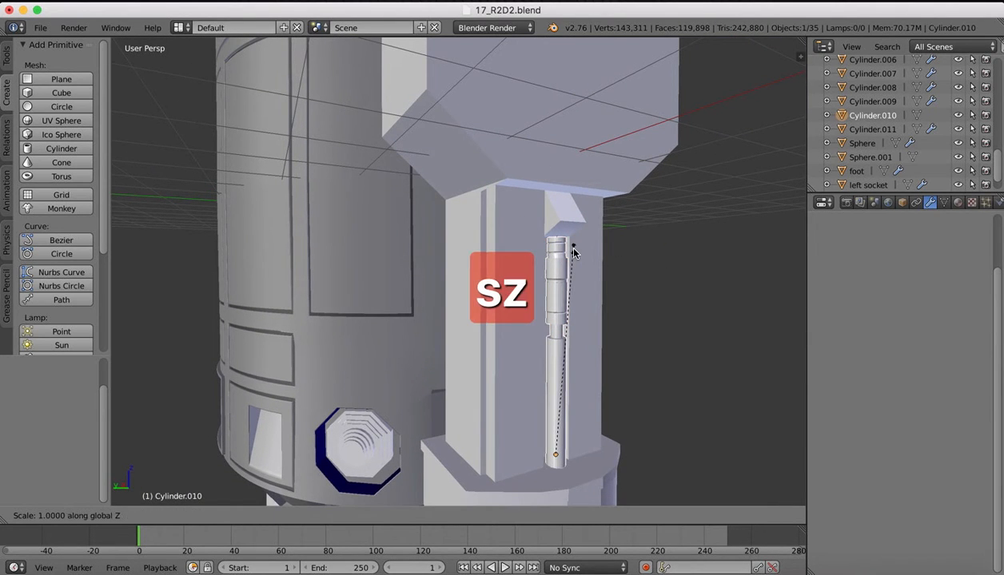
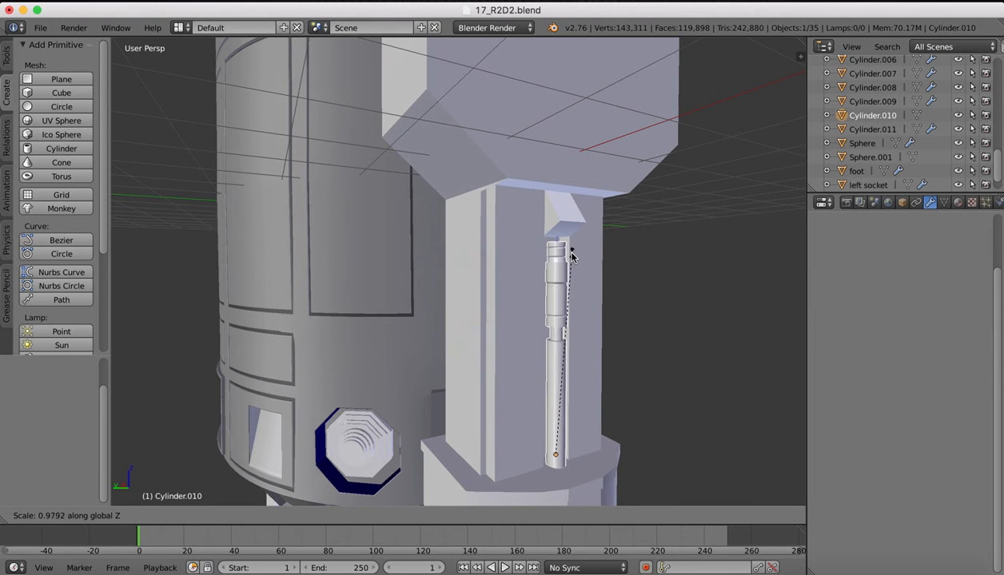
click(570, 250)
scroll(653, 274, right, 5)
scroll(653, 274, left, 5)
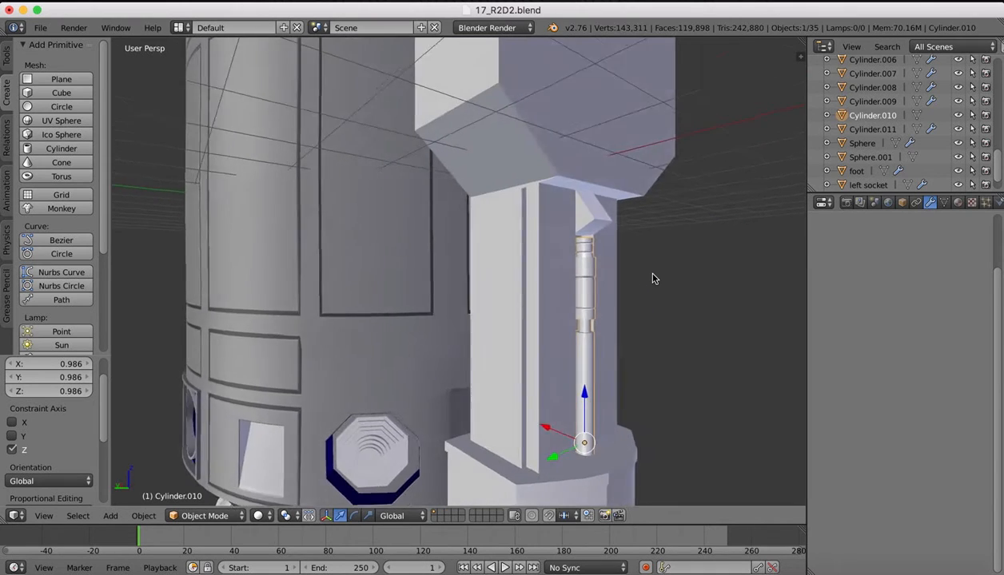
scroll(653, 278, down, 2)
scroll(540, 166, up, 3)
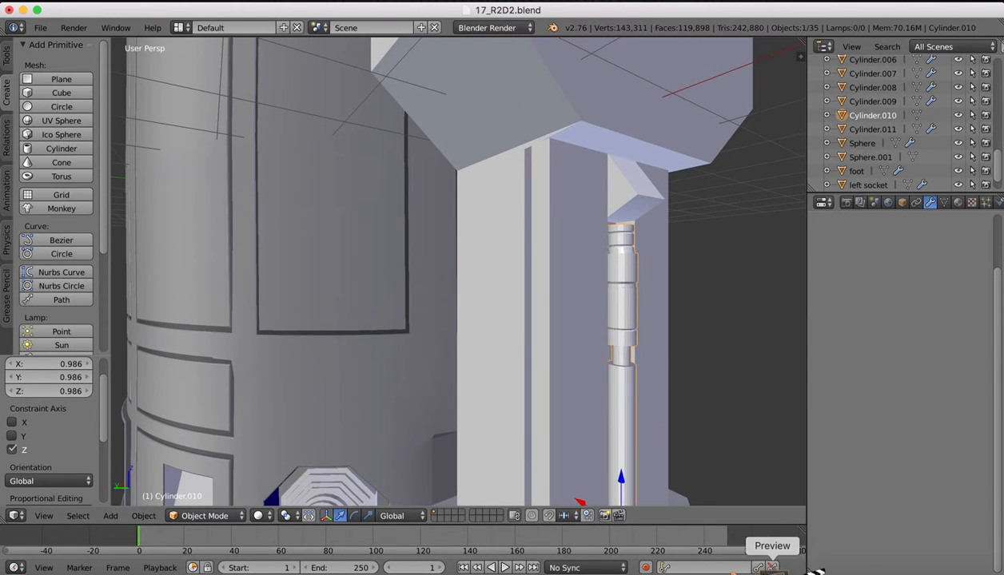
click(756, 561)
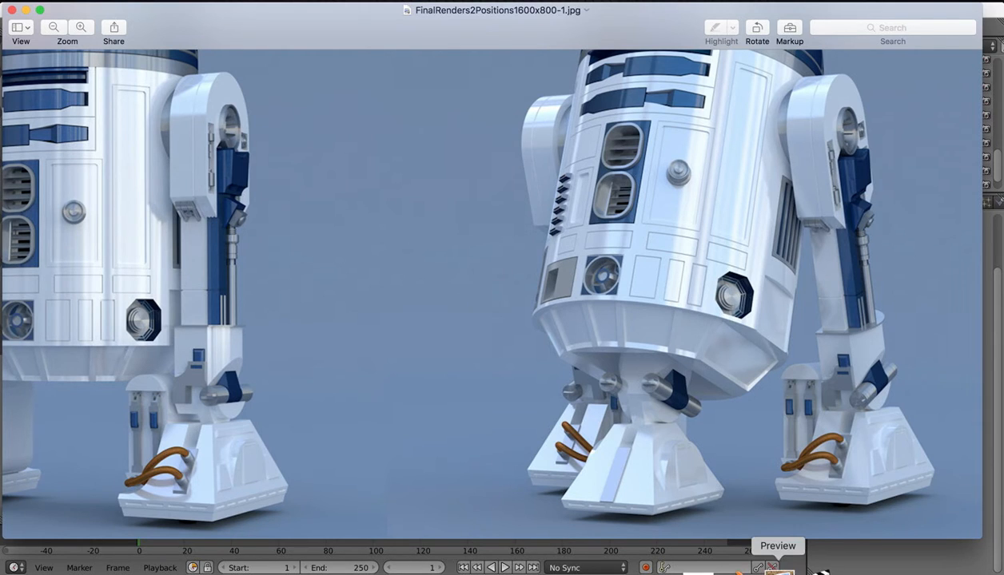
click(727, 565)
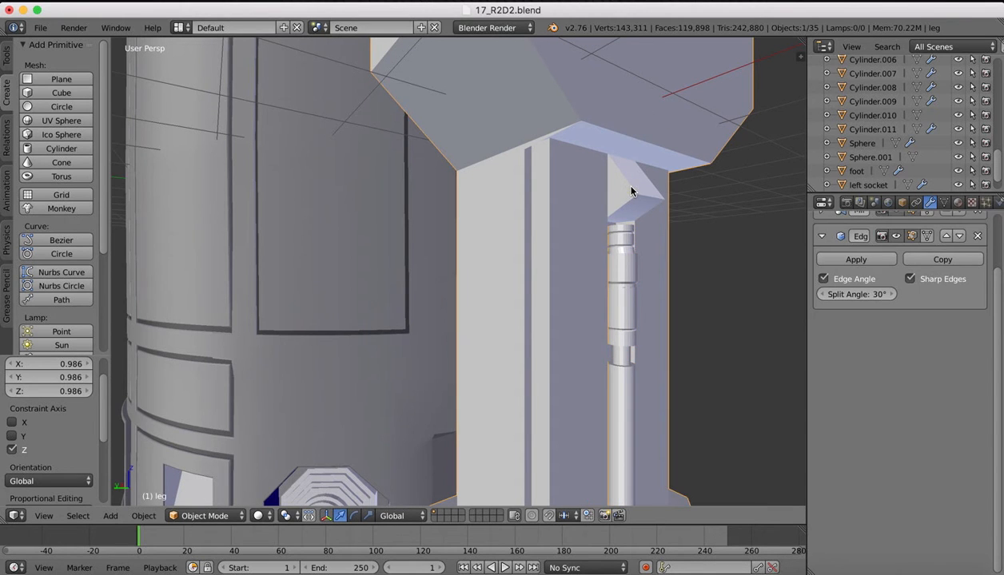
Edit the leg mesh and add a horizontal loop cut across the underside of the block above the rod, slid to factor 0.718
key(Tab)
scroll(595, 190, right, 3)
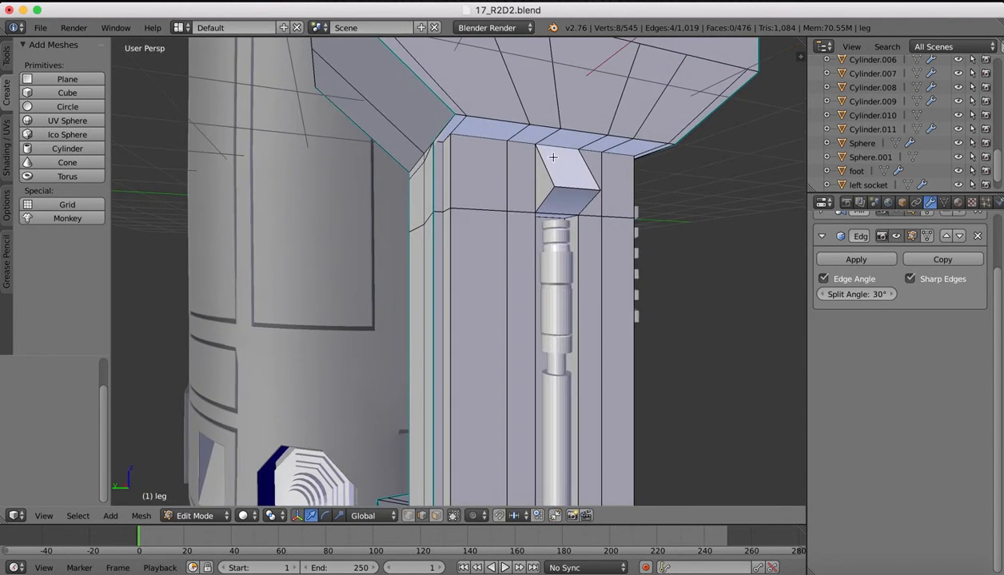
scroll(552, 157, up, 3)
shift+scroll(553, 157, right, 4)
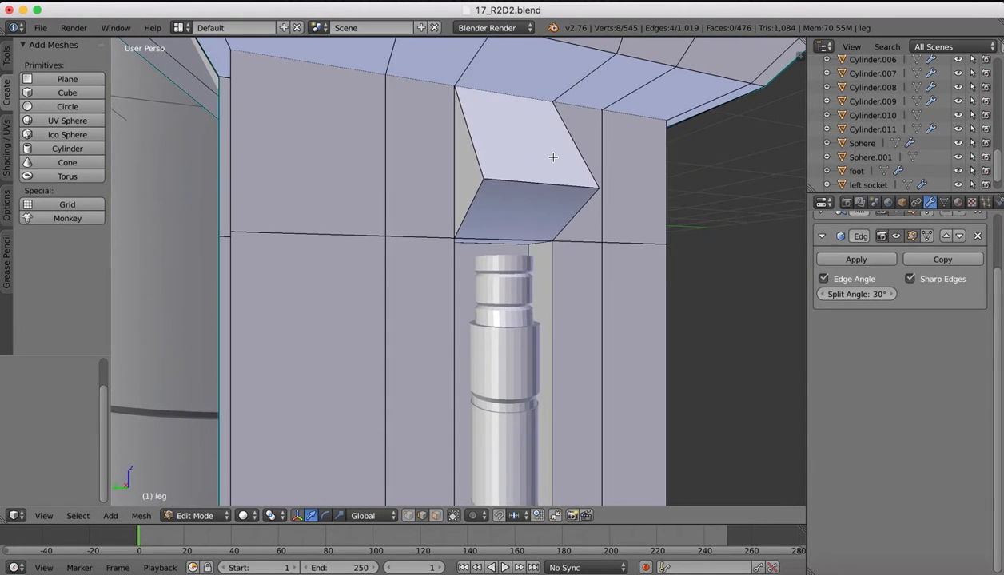
scroll(553, 157, right, 3)
click(7, 57)
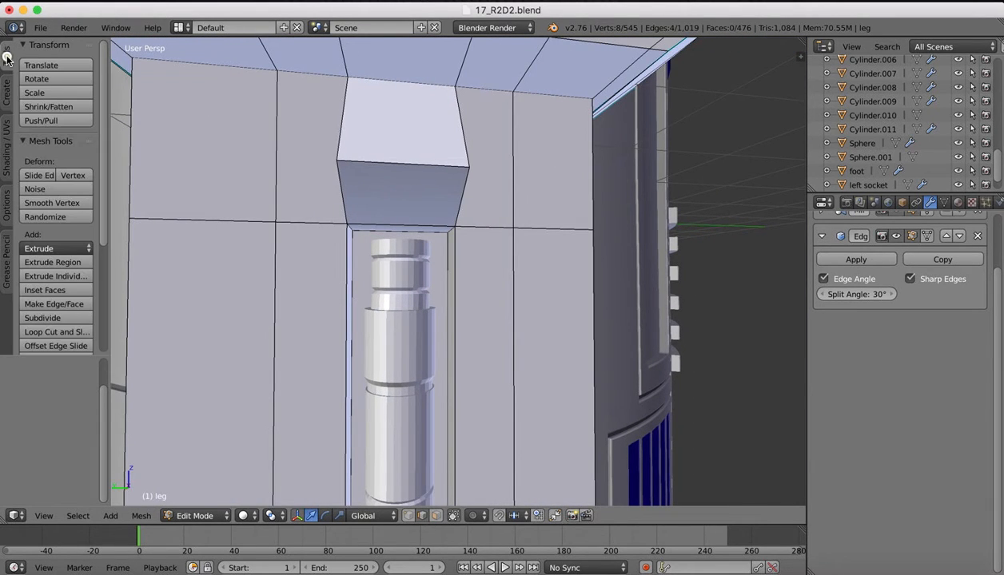
click(51, 332)
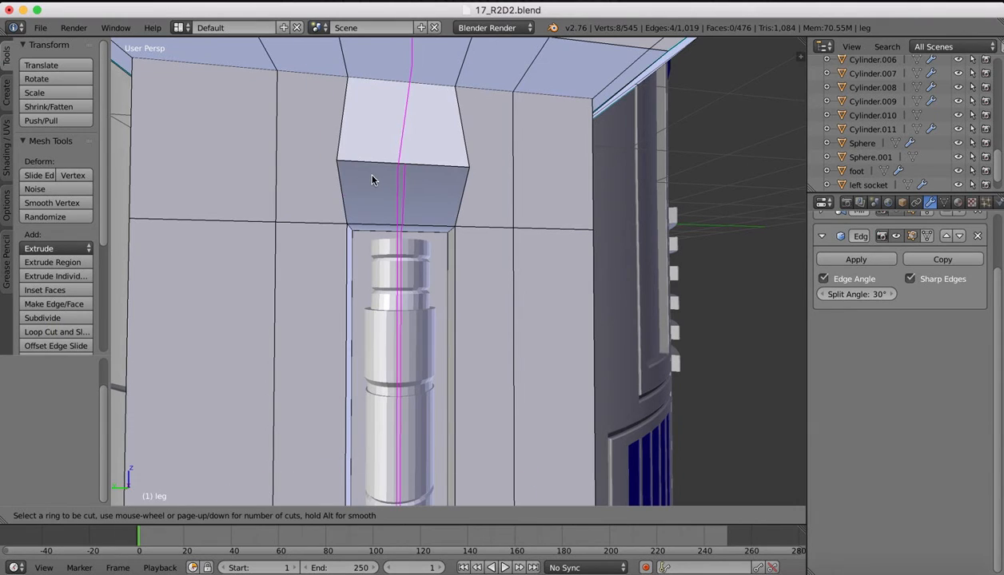
click(348, 195)
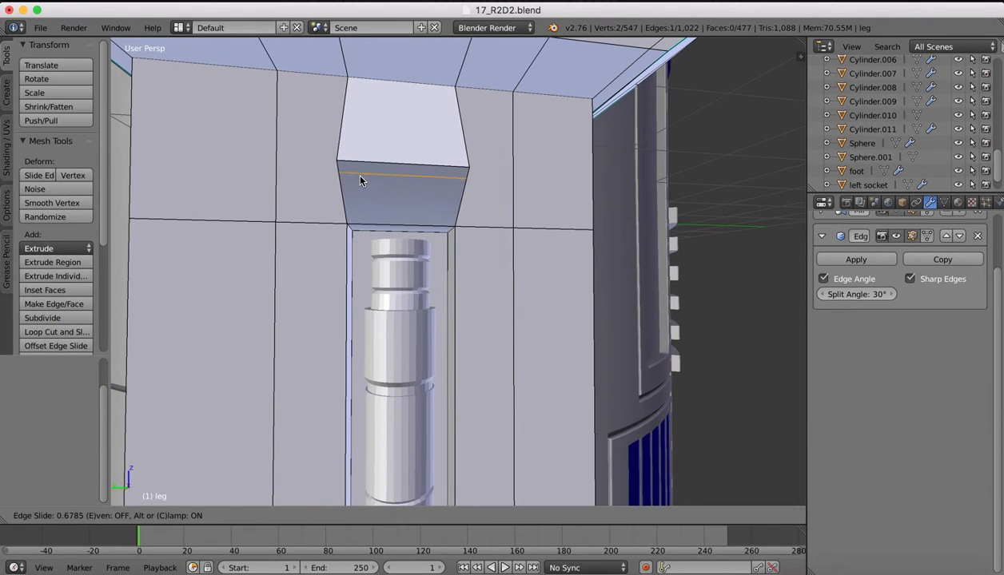
click(360, 180)
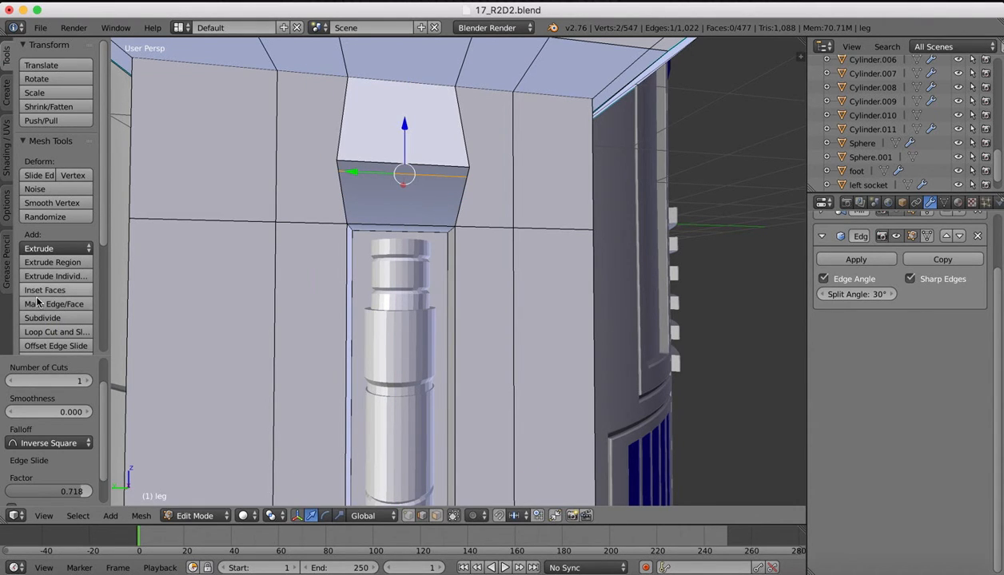
Add a loop cut running around the block's sloped front and underside, slid to factor 0.626 toward where it meets the leg
click(35, 572)
click(172, 318)
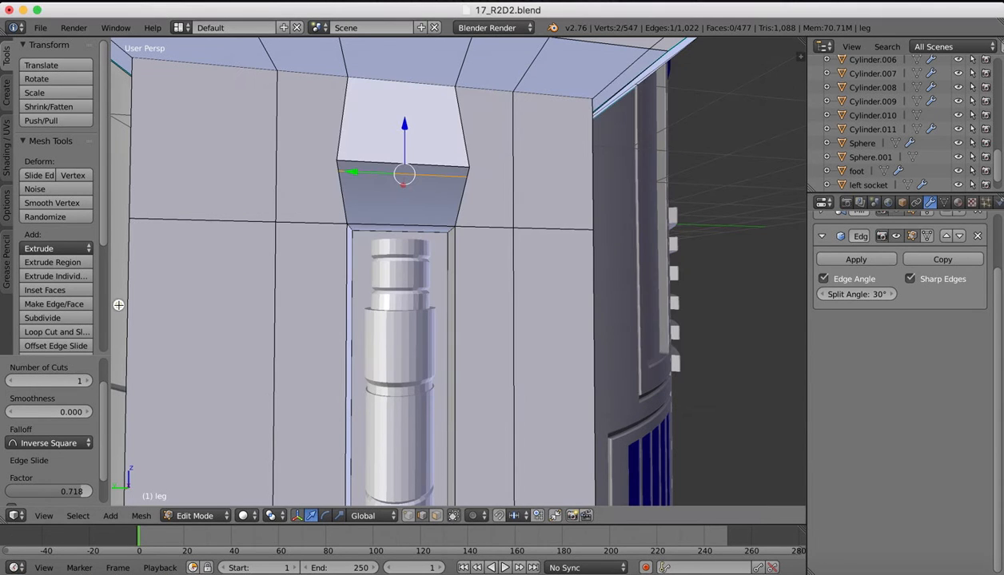
click(56, 331)
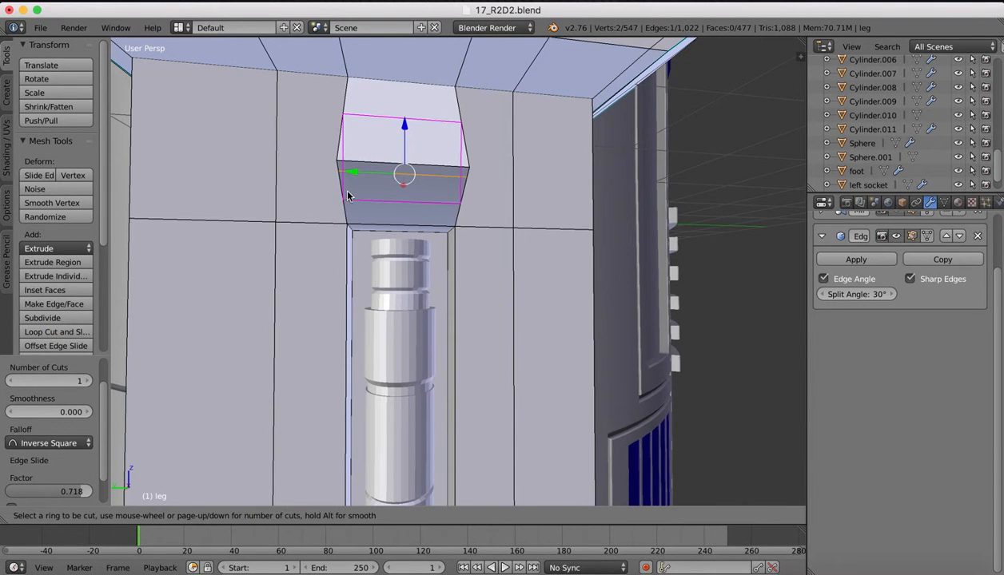
click(463, 207)
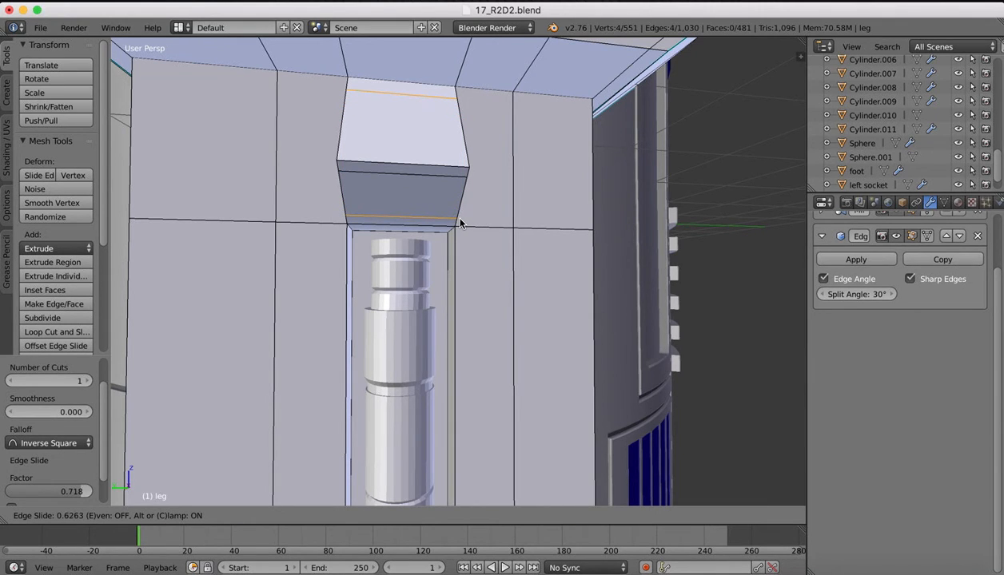
click(461, 224)
Add a vertical loop cut through the block and the rod's recess, slid close to one side edge at factor 0.862
click(51, 332)
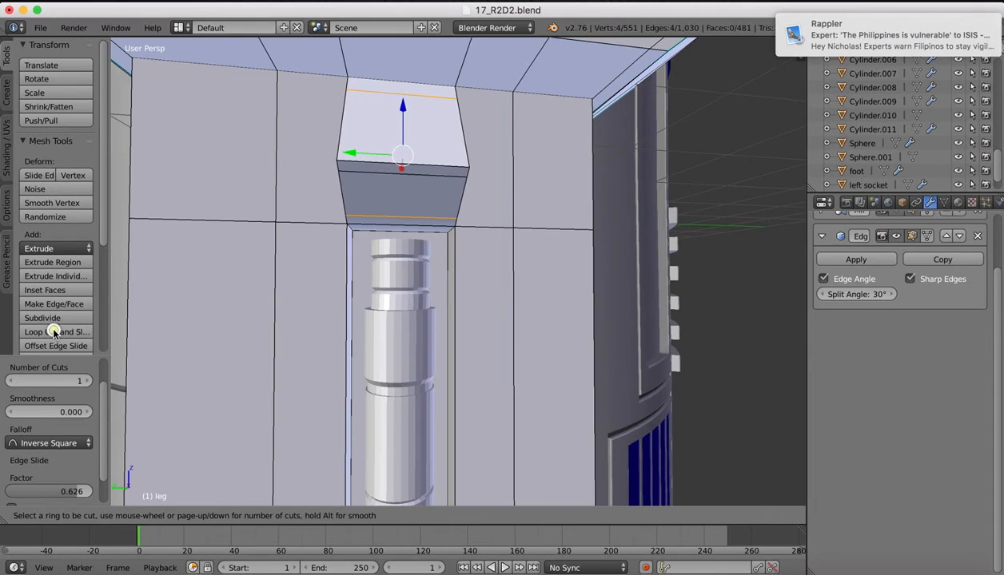
click(354, 180)
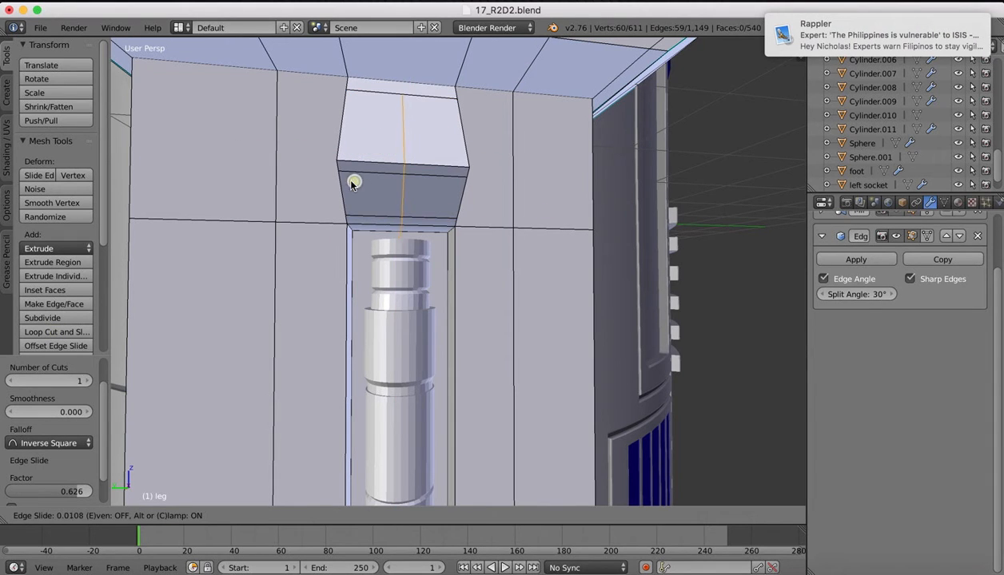
click(298, 179)
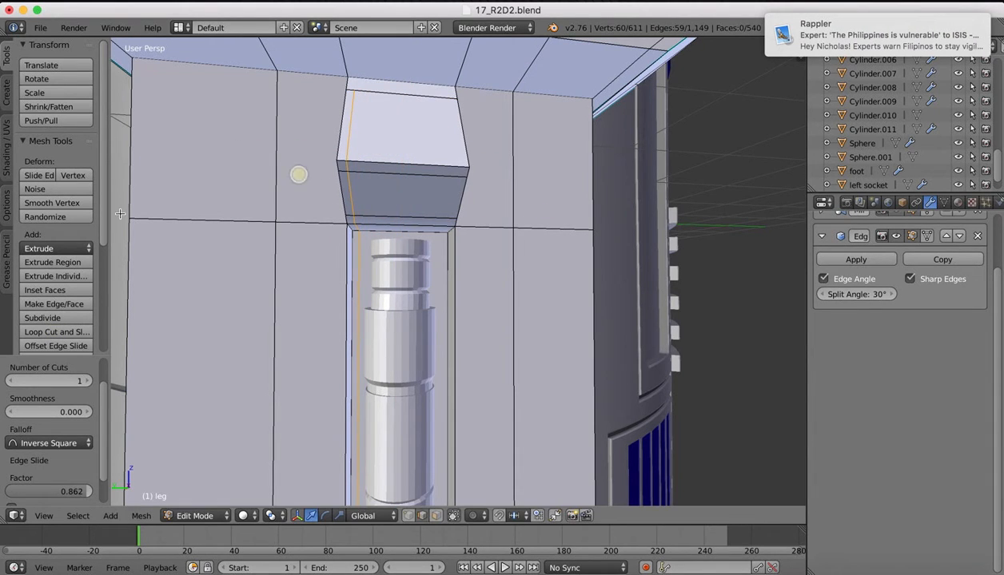
Add a vertical loop cut through the block and recess near the opposite side edge, slid to factor 0.869
click(46, 331)
click(416, 181)
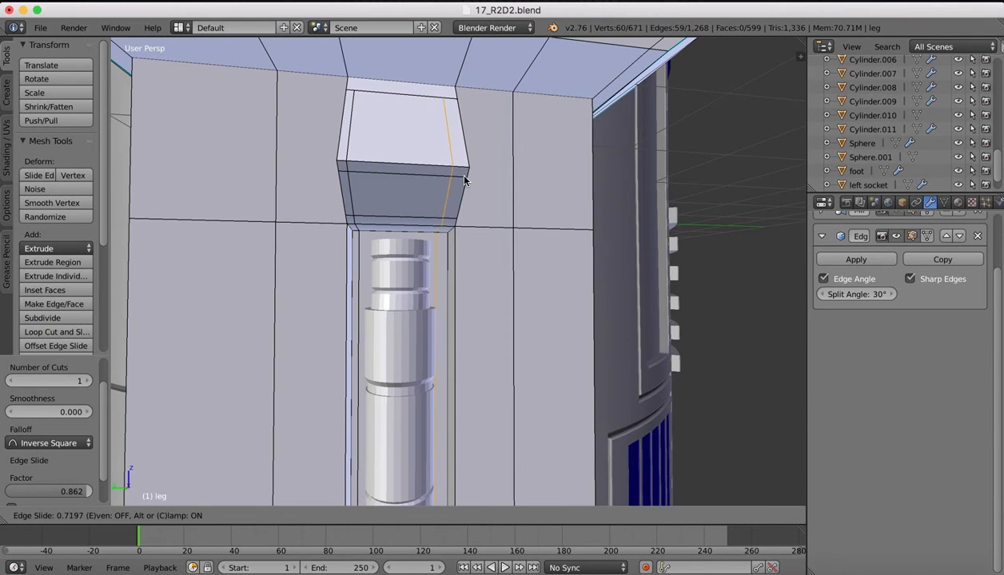
click(471, 177)
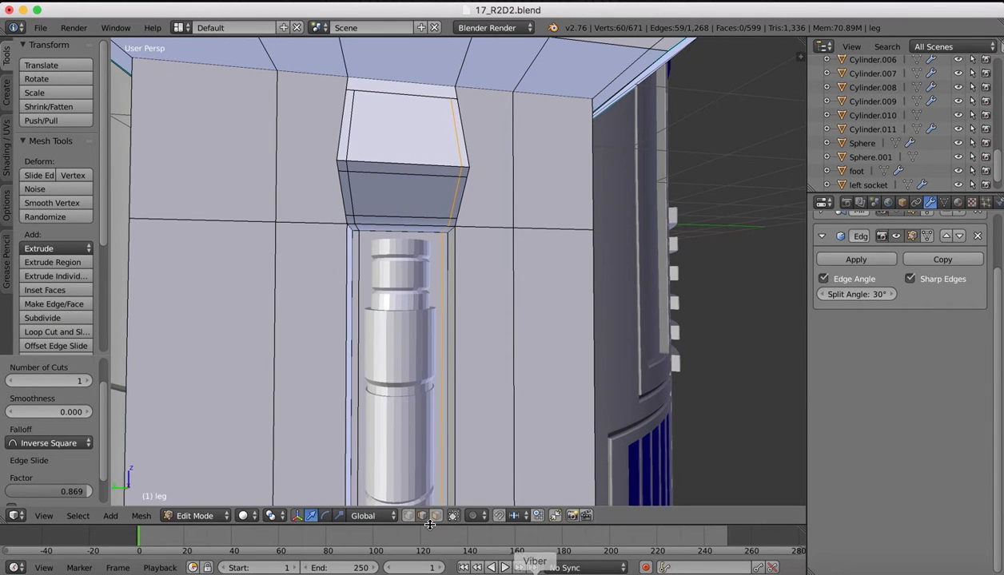
Extrude the block's inner underside face outward by -0.028 in X and -0.051 in Z, and check it against the reference render
key(a)
right_click(385, 202)
middle_drag(387, 200, 494, 190)
scroll(424, 189, down, 4)
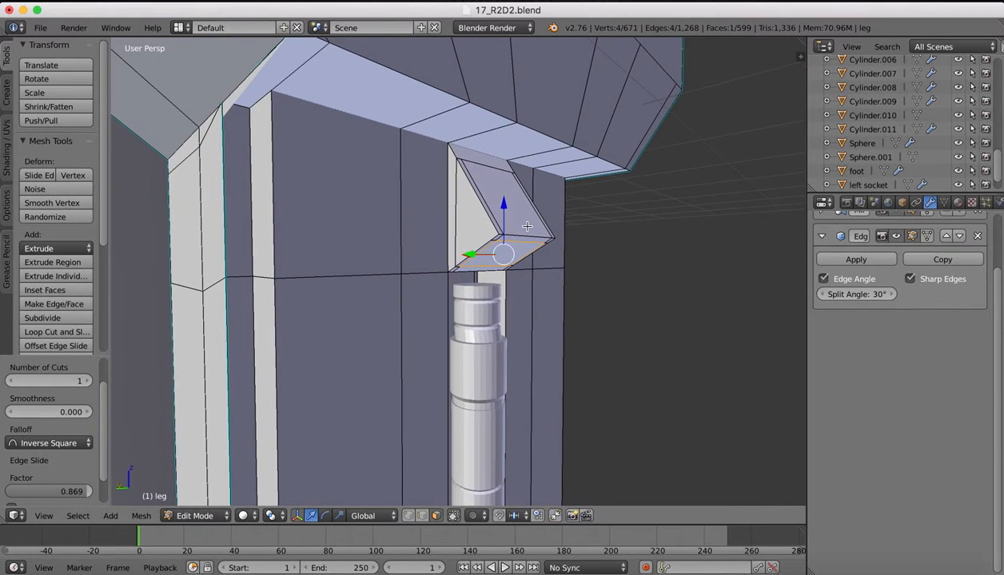
key(e)
click(533, 233)
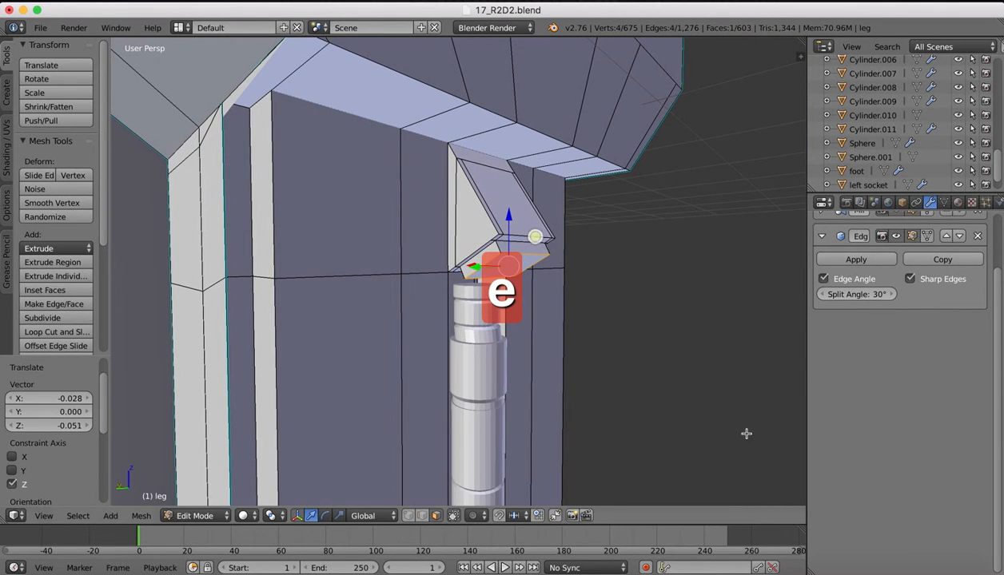
click(767, 569)
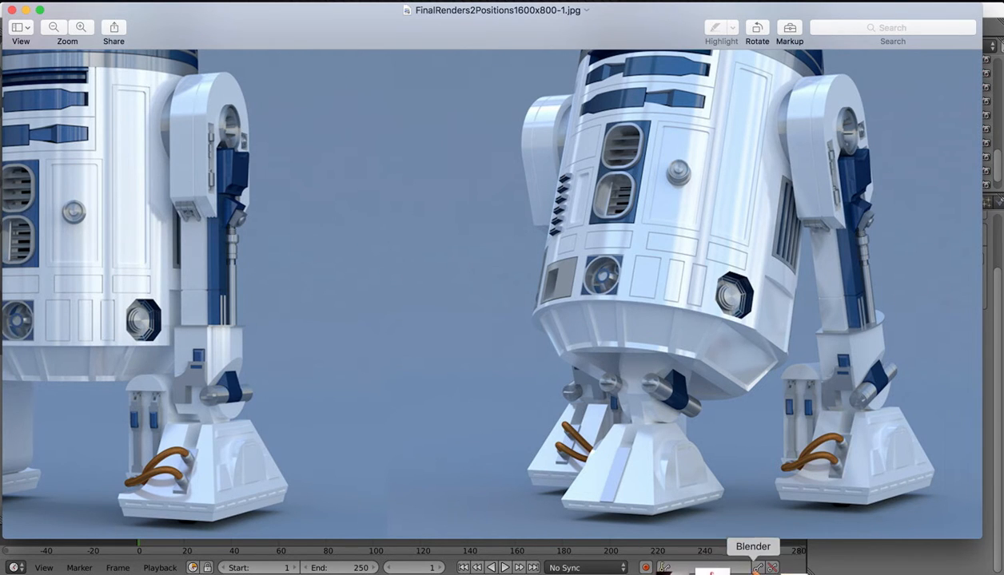
click(752, 569)
Using Normal orientation, move the extruded face further outward along its normal by -0.012 in X and -0.022 in Z, and return to Object Mode
scroll(429, 230, right, 5)
scroll(428, 230, right, 5)
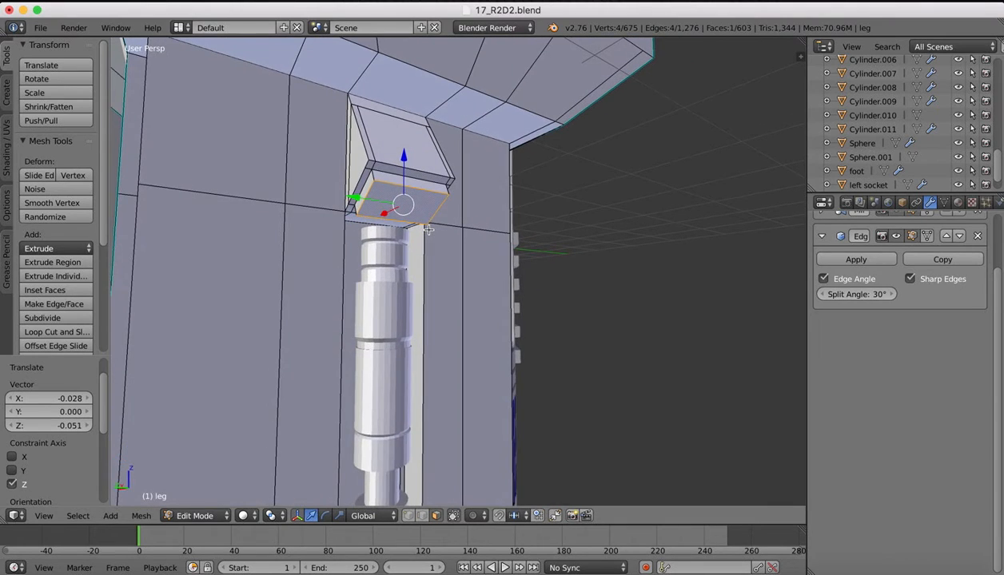
scroll(388, 163, up, 6)
scroll(388, 163, down, 4)
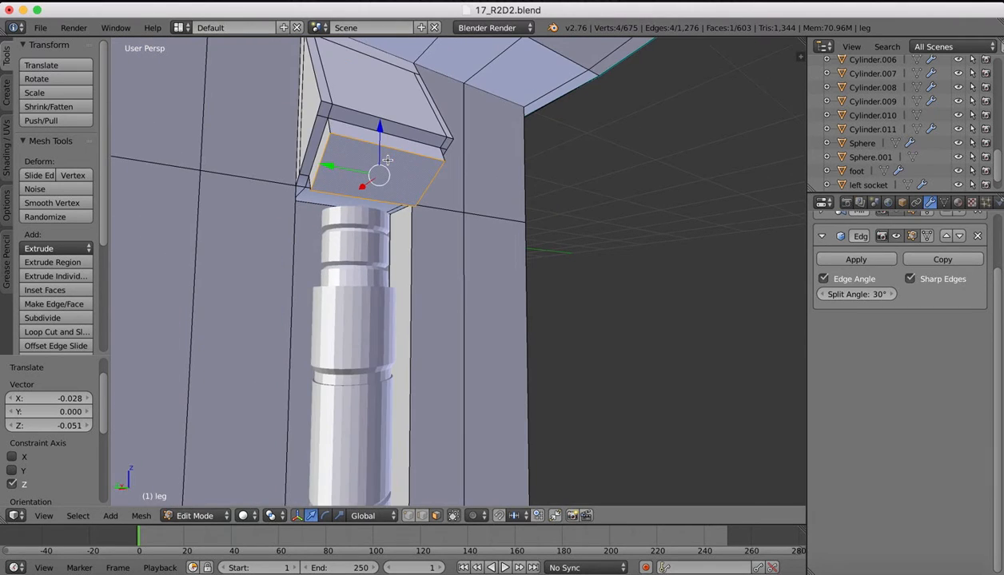
middle_drag(388, 163, 389, 160)
scroll(388, 160, left, 5)
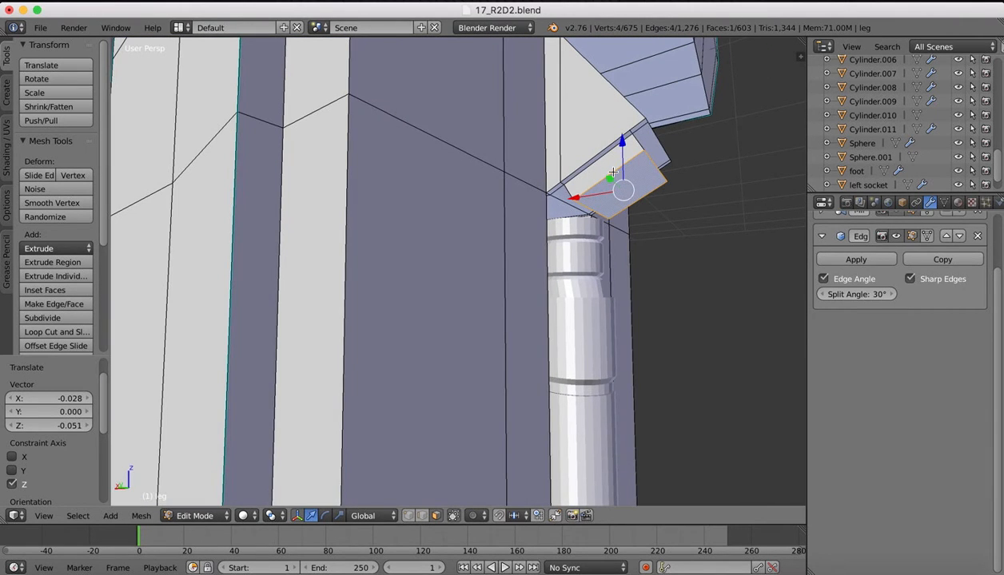
scroll(613, 172, up, 5)
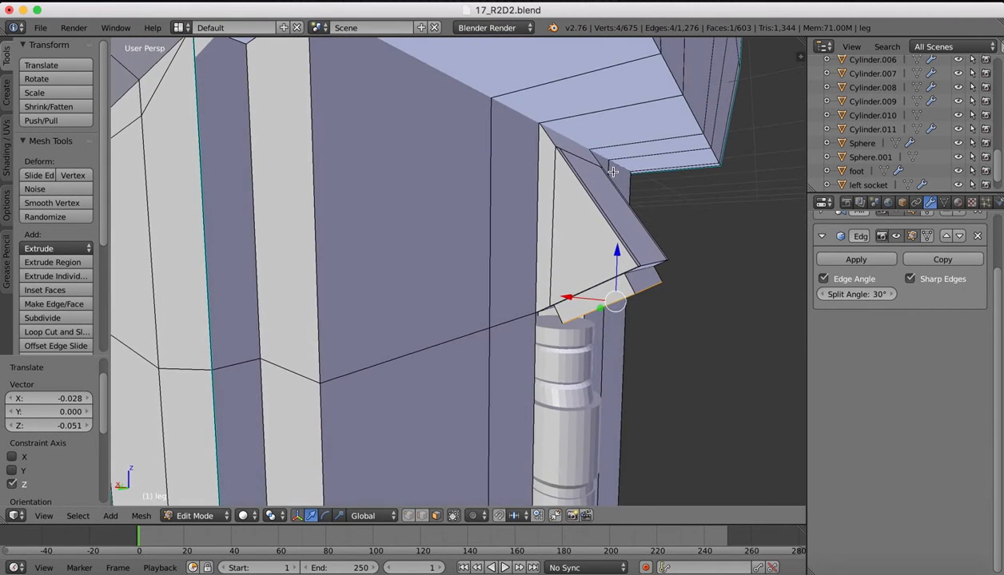
click(364, 519)
click(363, 468)
drag(642, 355, 645, 362)
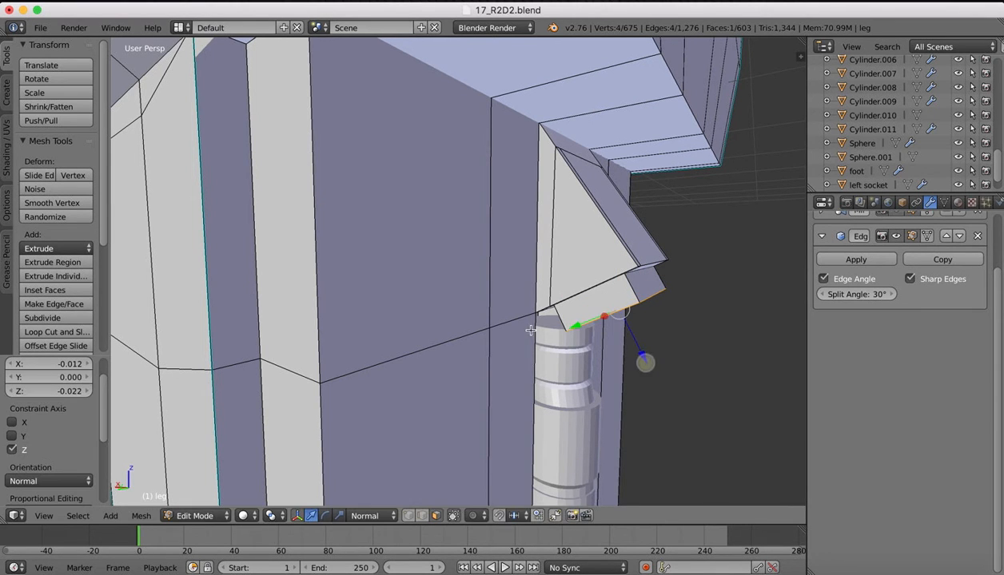
scroll(644, 362, down, 5)
scroll(531, 330, up, 5)
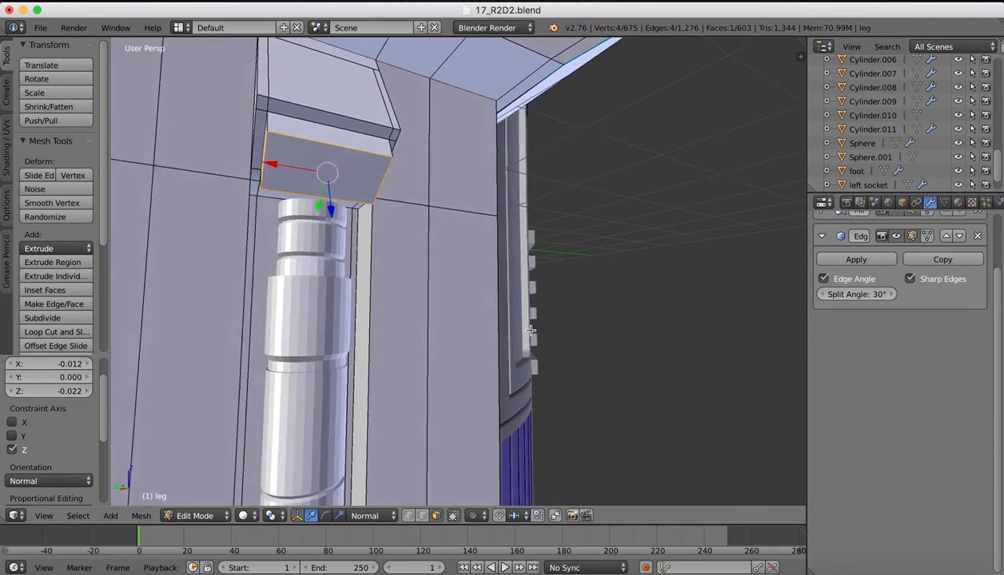
scroll(496, 250, down, 8)
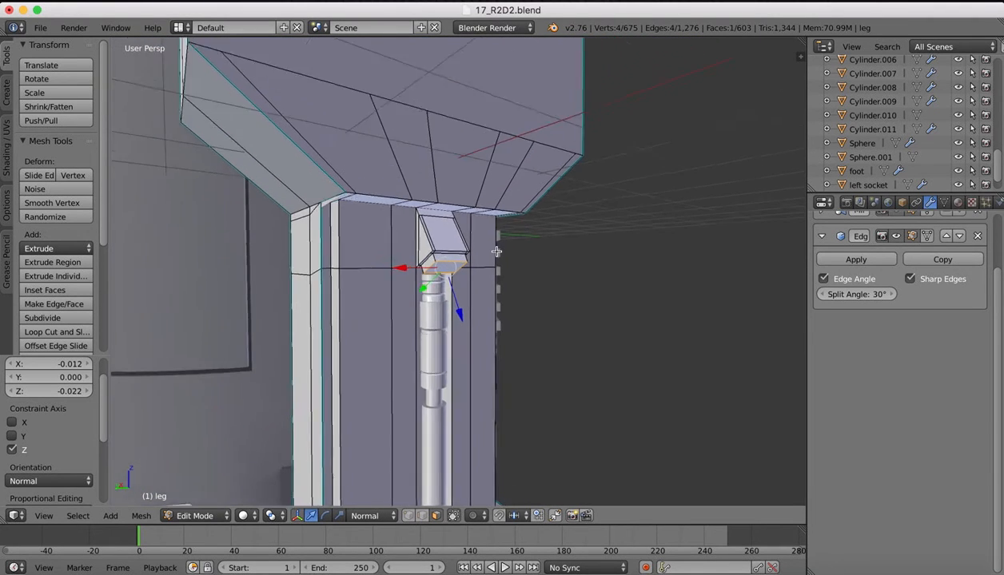
key(Tab)
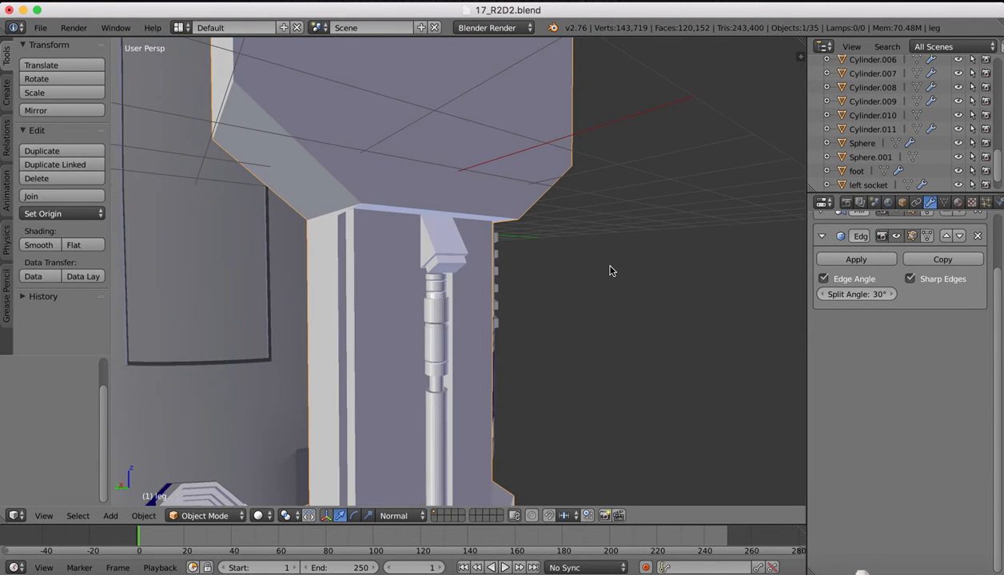
Add a 32-sided cylinder of radius 1 and depth 2, and move it -6.444 along X and -6.918 along Z, beside the leg
scroll(609, 271, down, 3)
click(6, 86)
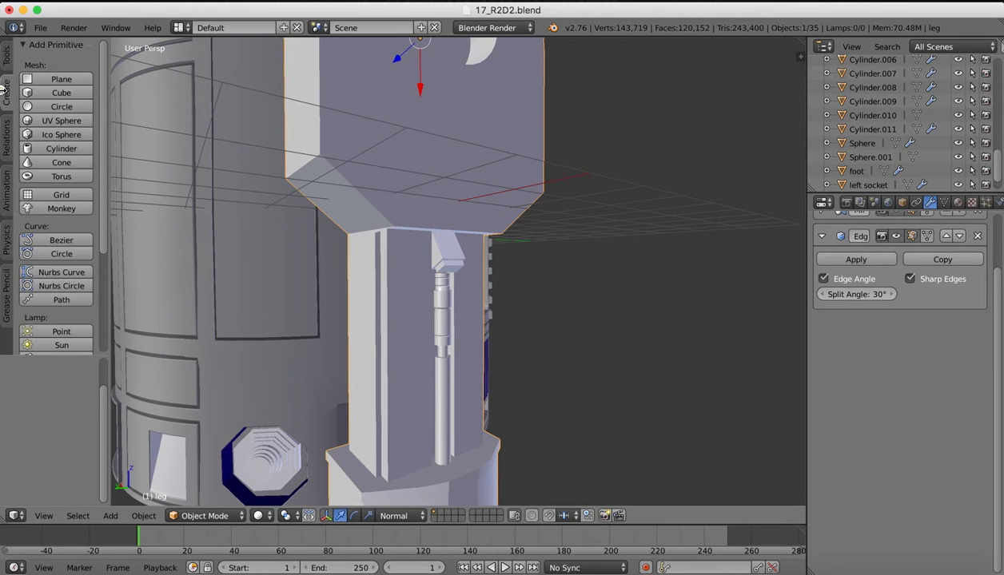
click(46, 150)
scroll(415, 186, down, 2)
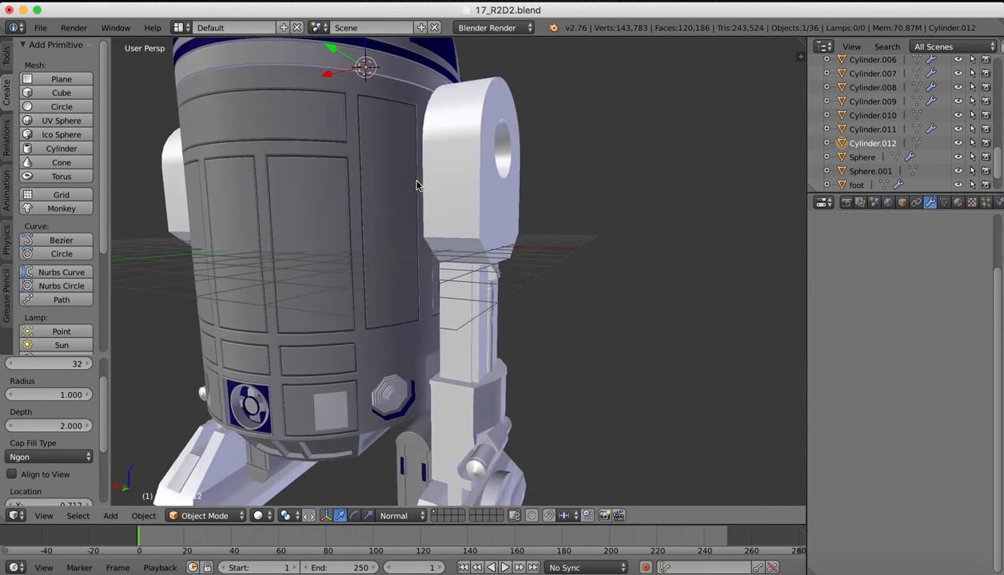
scroll(347, 67, down, 5)
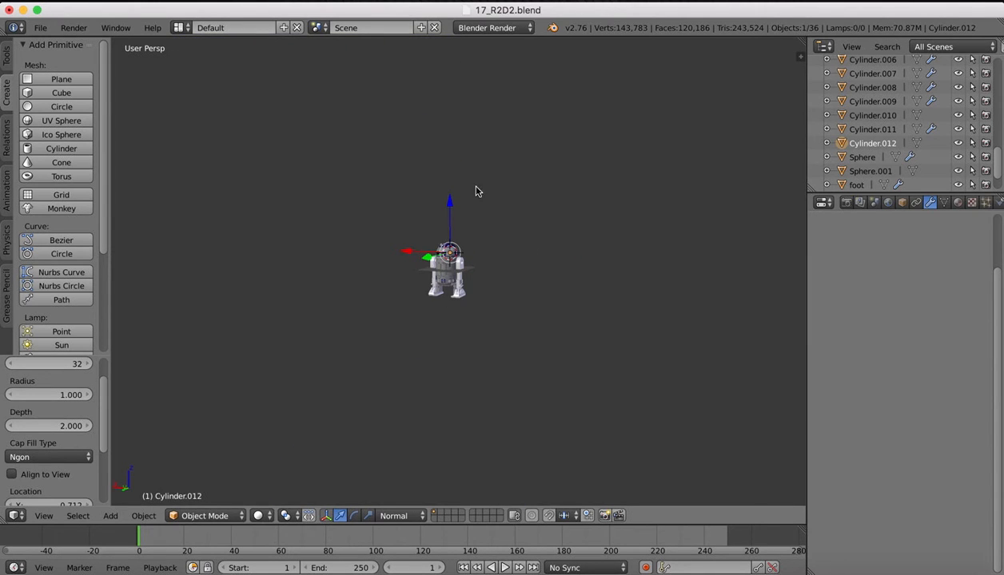
scroll(442, 239, up, 10)
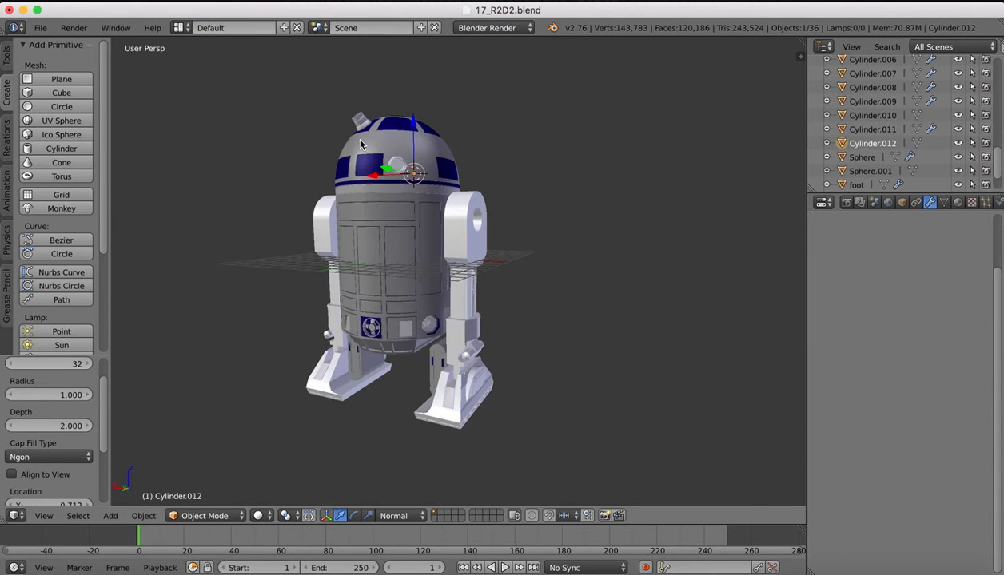
drag(371, 181, 457, 178)
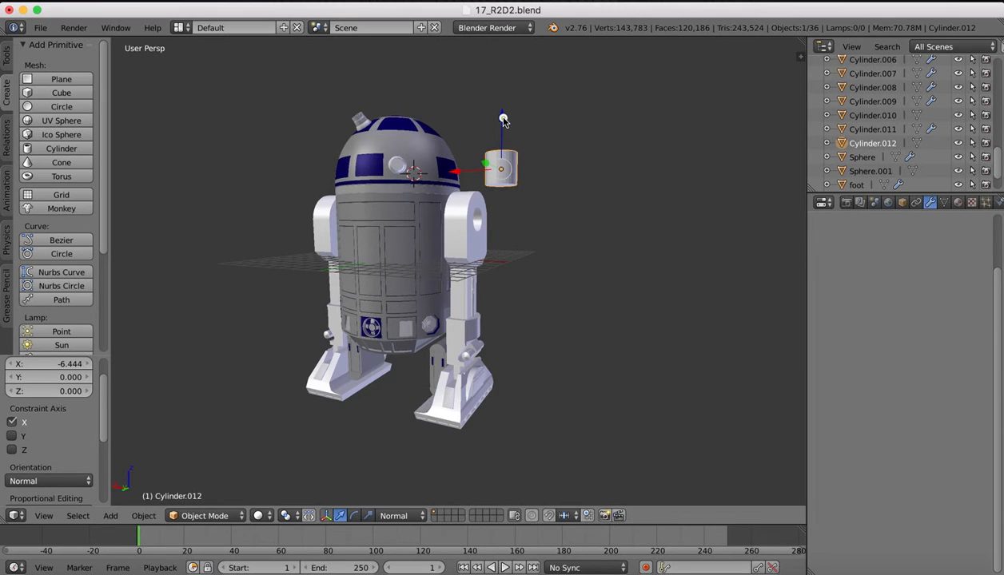
drag(496, 122, 487, 226)
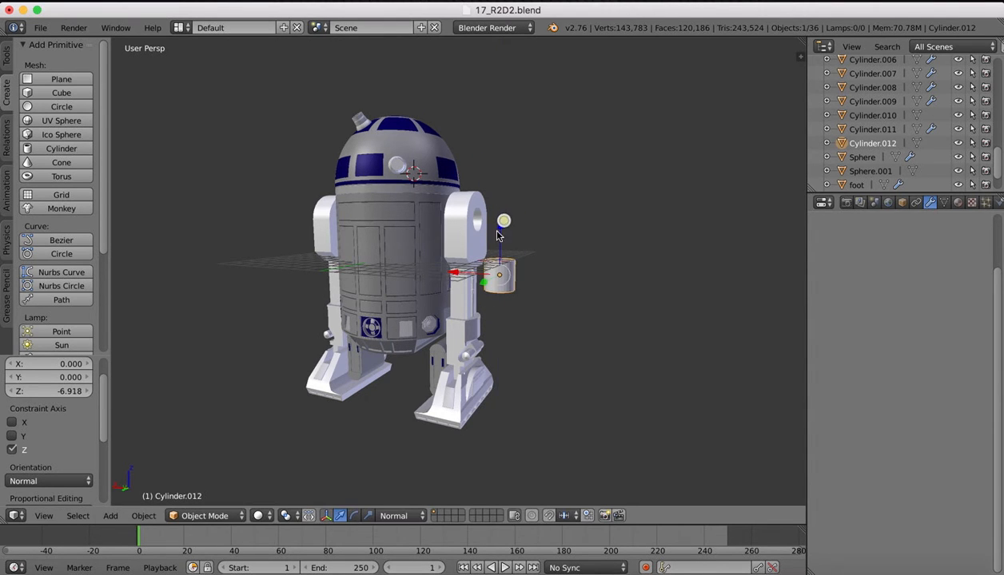
Scale the new cylinder down uniformly to 0.106
scroll(484, 236, up, 3)
scroll(479, 232, up, 3)
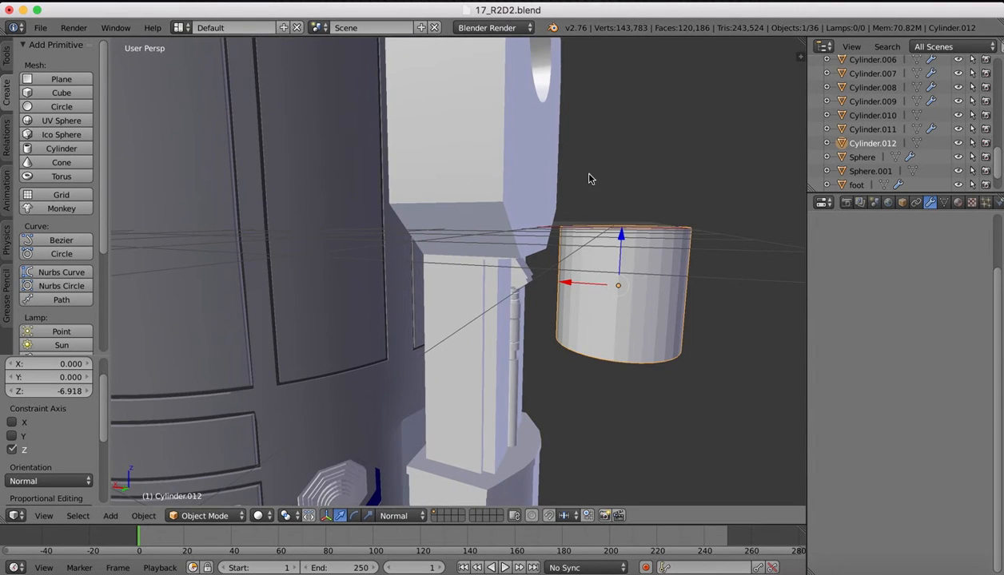
scroll(591, 177, up, 3)
scroll(587, 184, up, 2)
scroll(588, 185, right, 5)
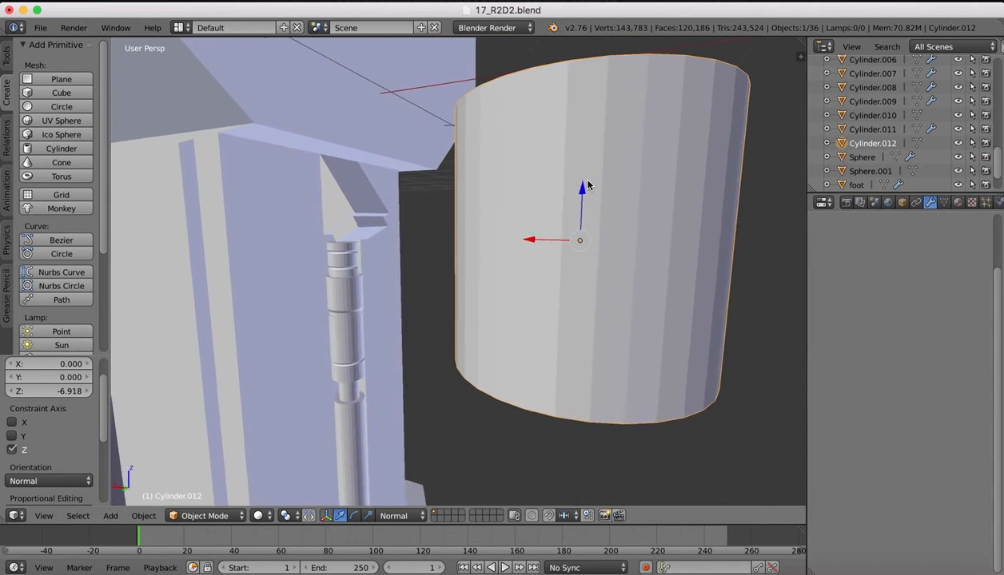
scroll(587, 185, right, 2)
scroll(587, 185, down, 3)
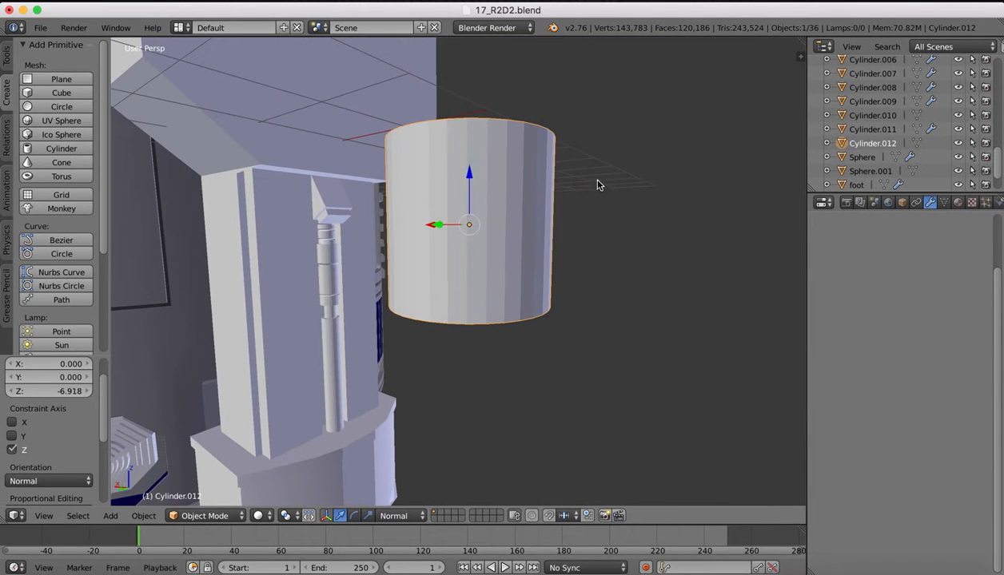
key(s)
click(489, 208)
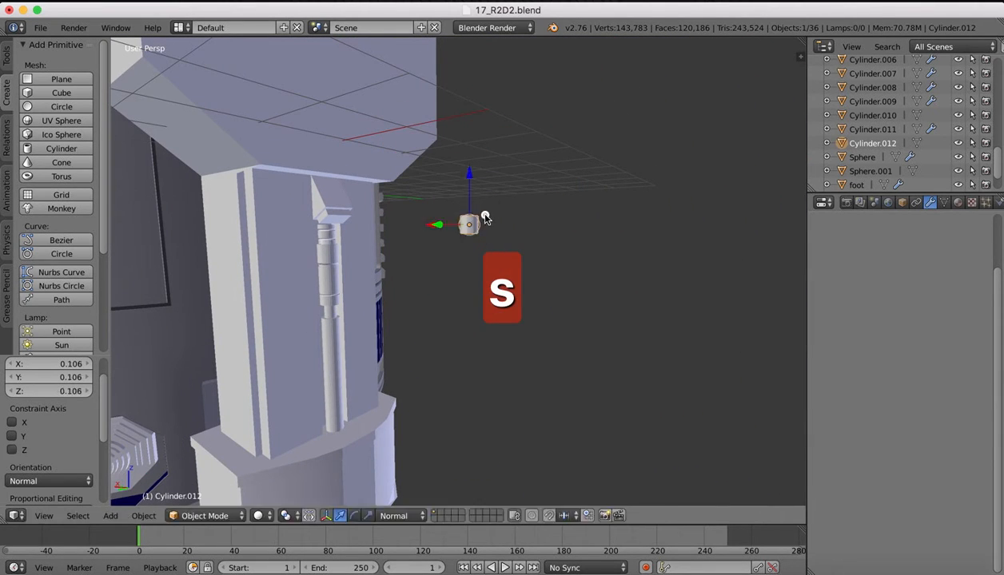
In front view, move the small cylinder 1.378 along X and -0.115 along Z to just below the block
scroll(438, 226, up, 4)
scroll(438, 227, left, 3)
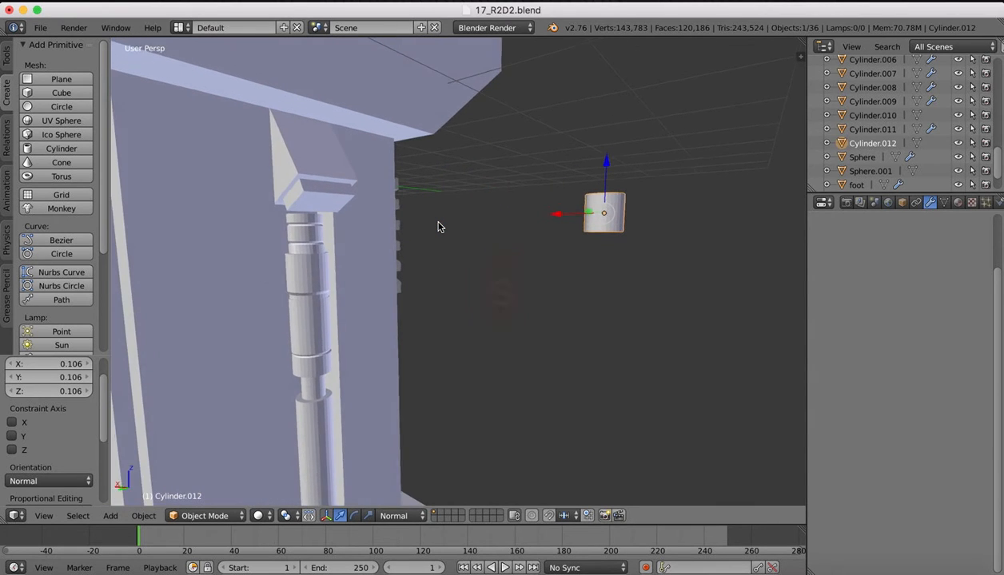
click(42, 514)
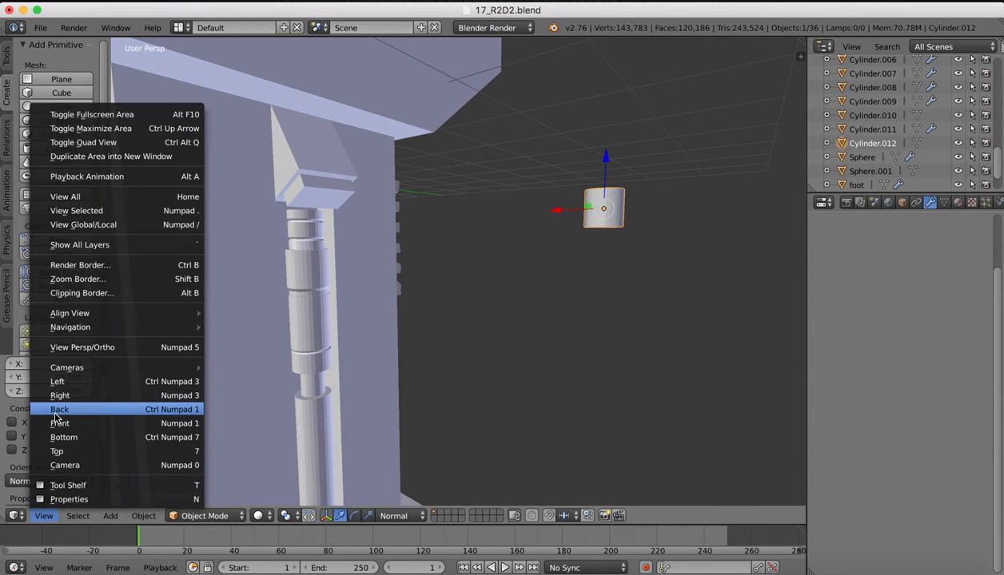
click(58, 425)
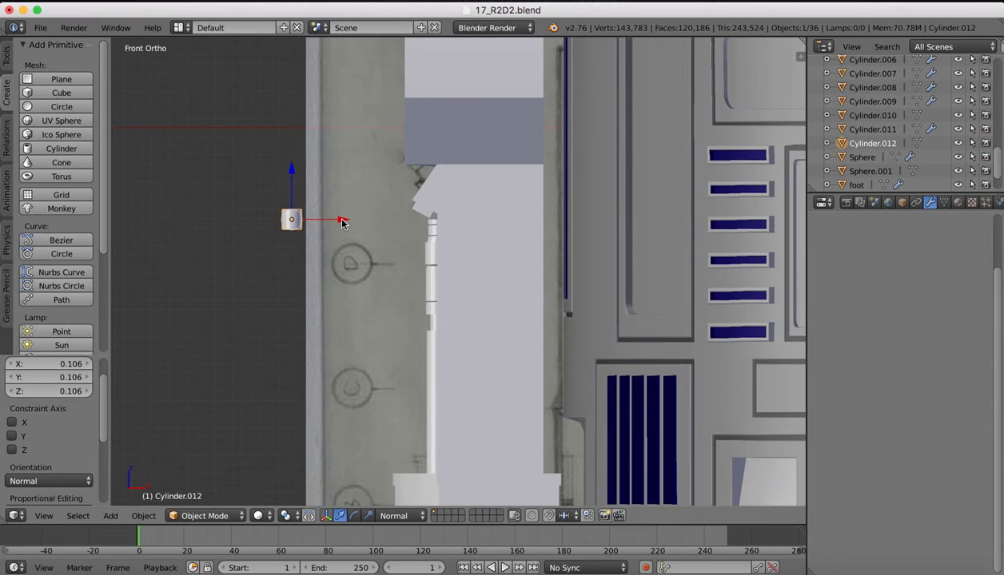
drag(342, 223, 458, 218)
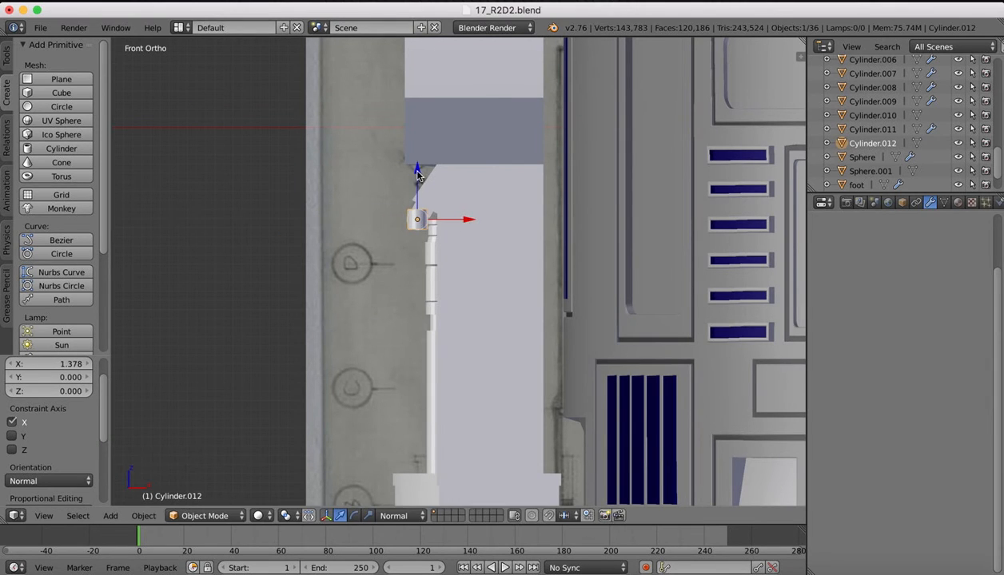
drag(416, 174, 414, 184)
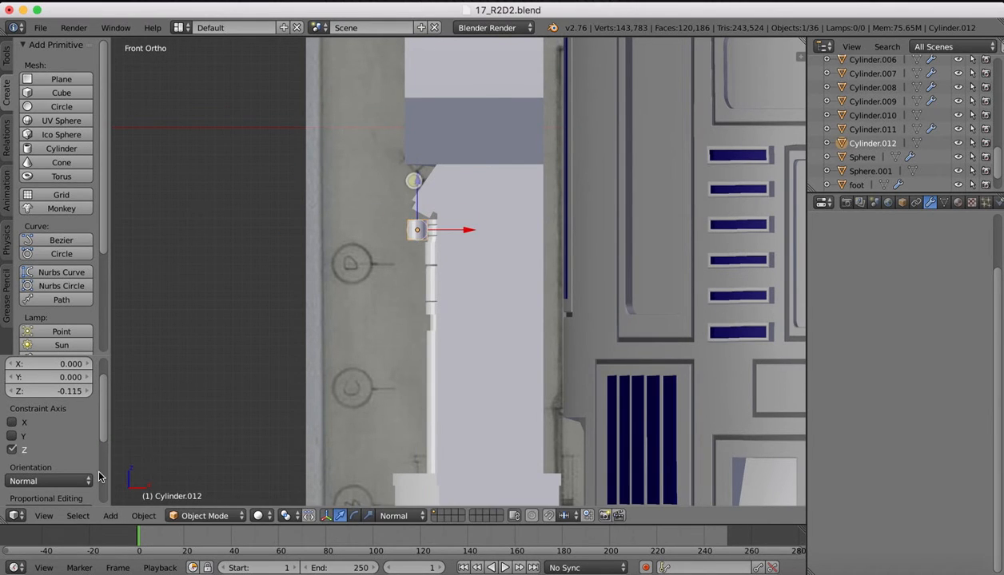
In left view, move the cylinder 0.919 along Y to line up with the rod and raise it 0.046 along Z
click(43, 515)
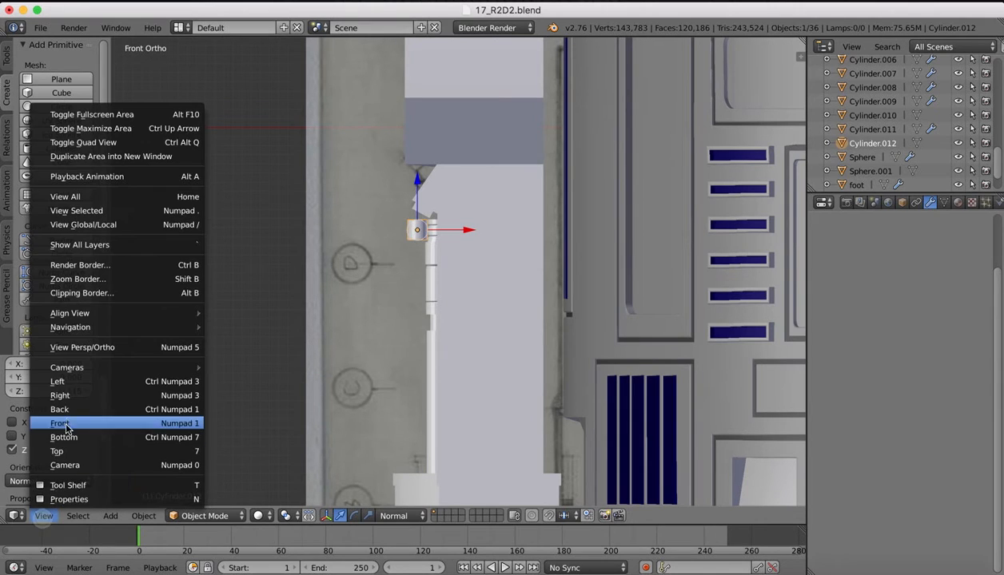
click(59, 382)
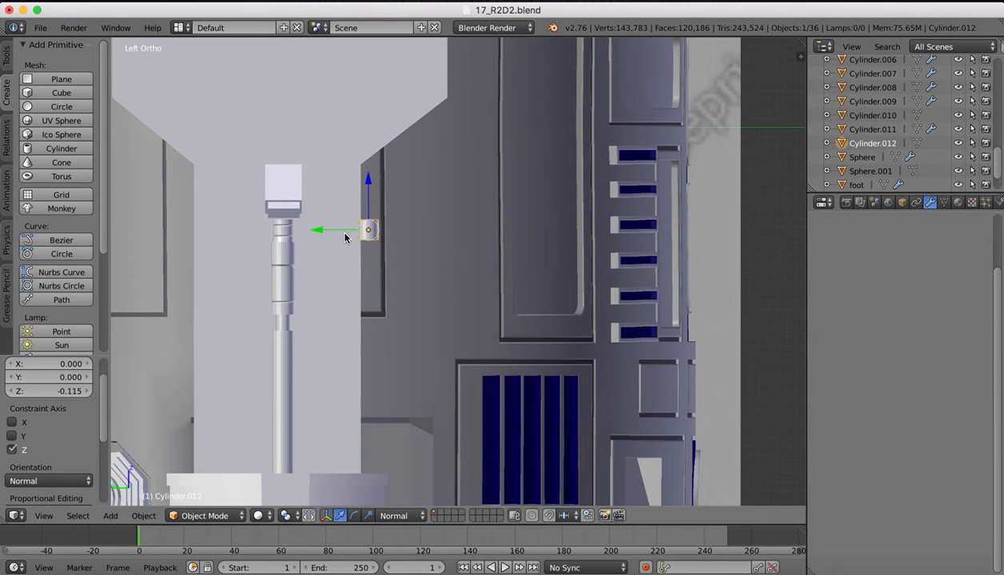
drag(316, 231, 232, 223)
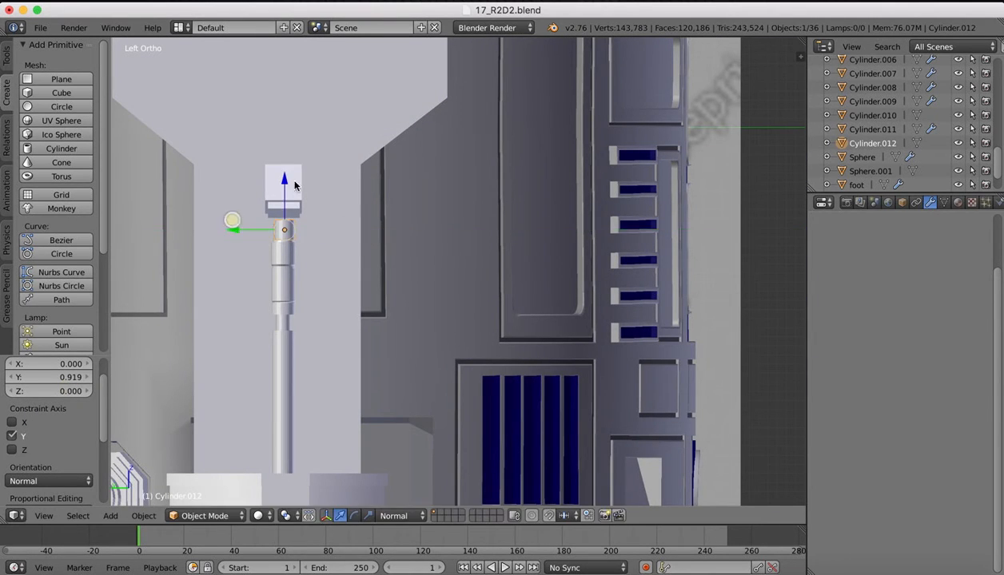
drag(285, 181, 283, 177)
In front view, rotate the cylinder 27.836° about the global Y axis to match the slanted underside of the block
click(43, 516)
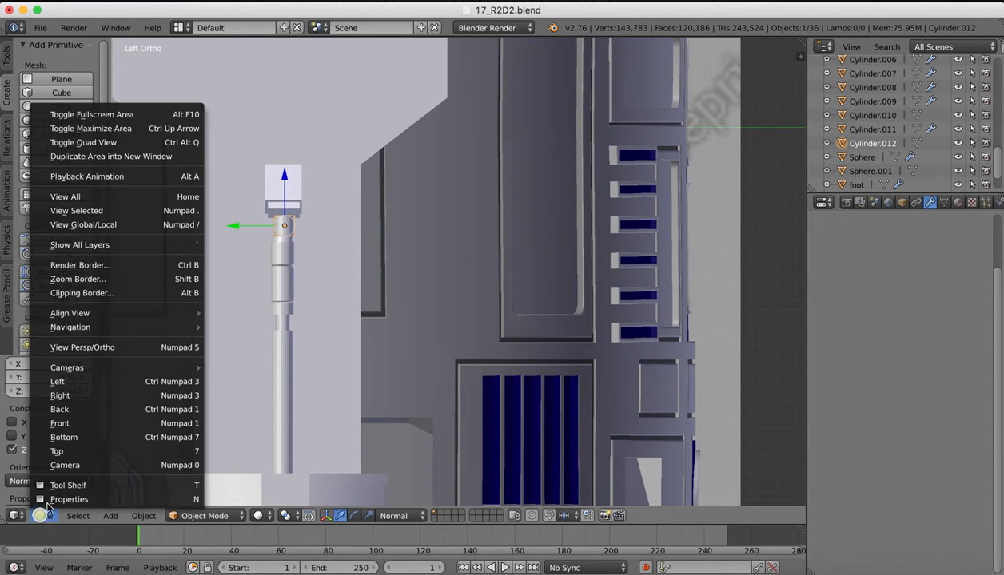
click(65, 424)
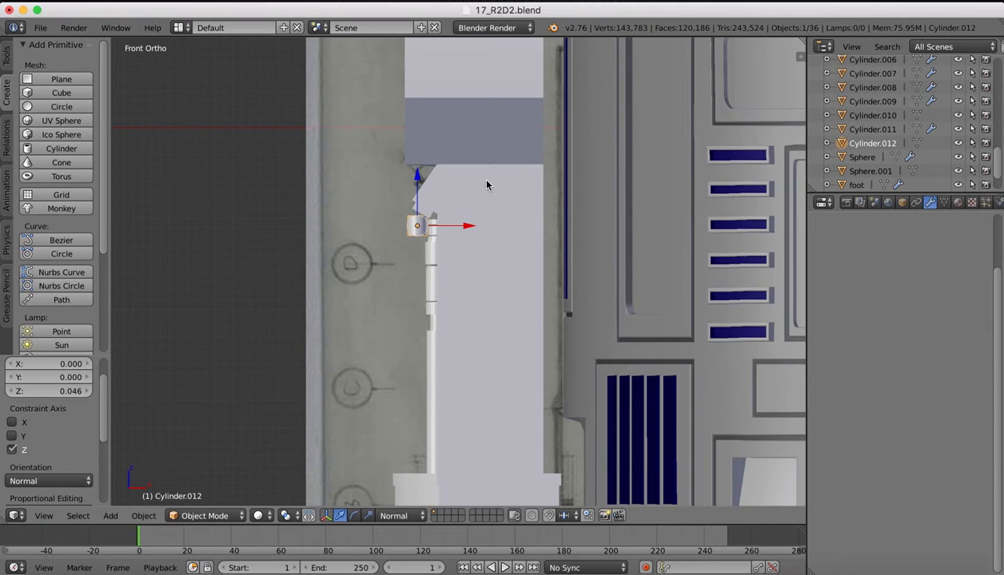
key(r)
key(x)
key(y)
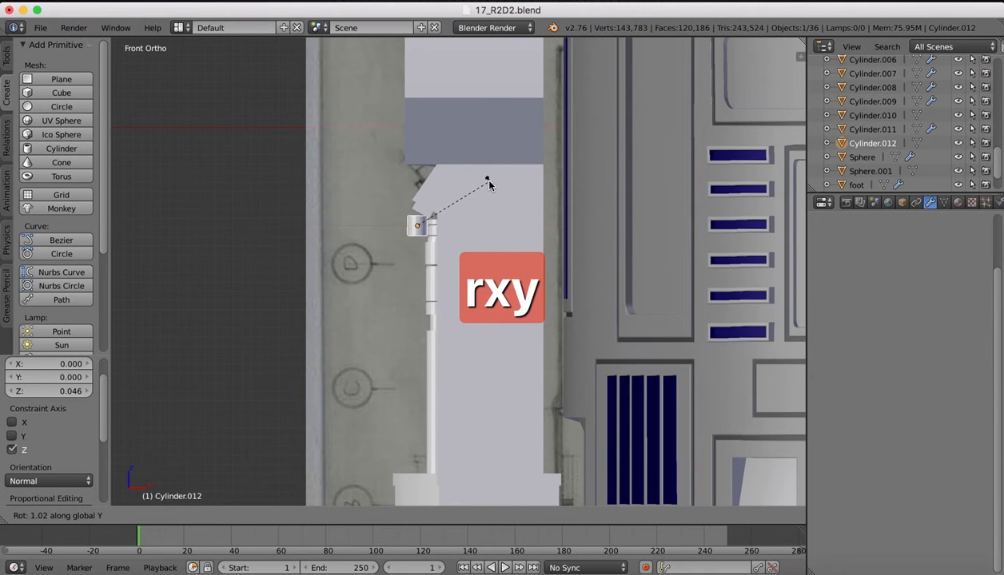
click(505, 221)
Scale the tilted cylinder uniformly to 0.807
middle_drag(416, 216, 489, 190)
key(s)
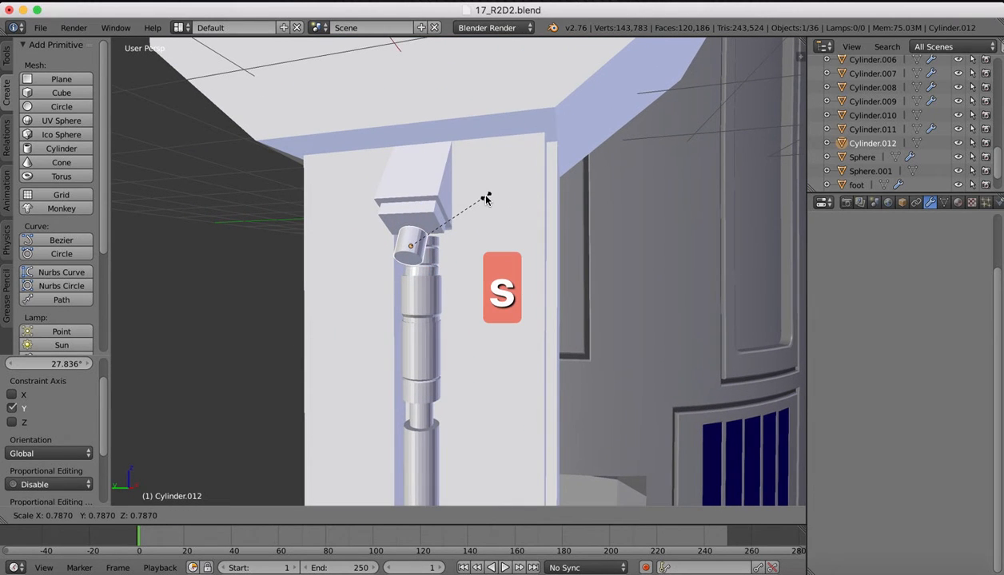
click(488, 199)
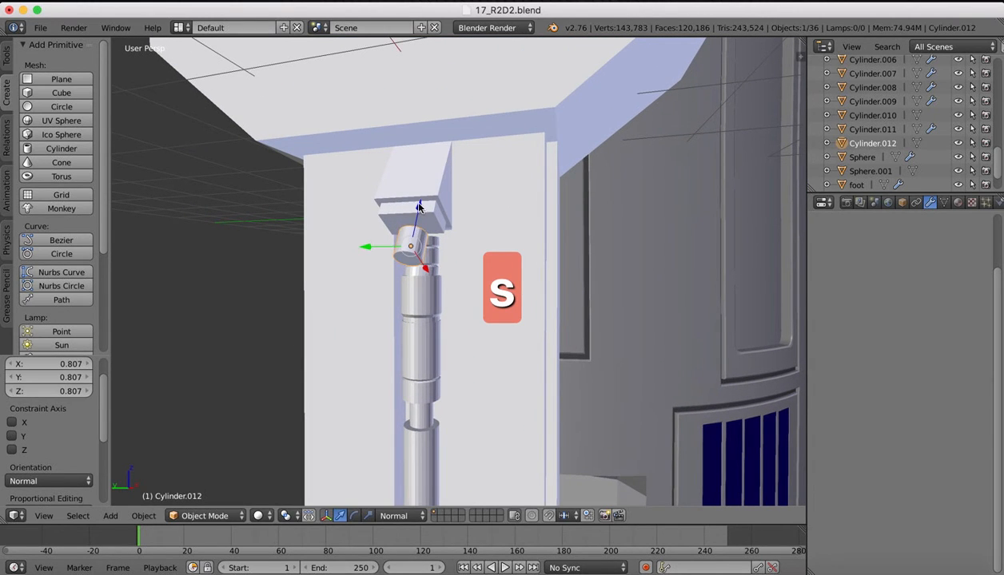
Move the cylinder up along its own axis into the block's underside, and nudge it along its local X axis to centre it
drag(419, 207, 421, 186)
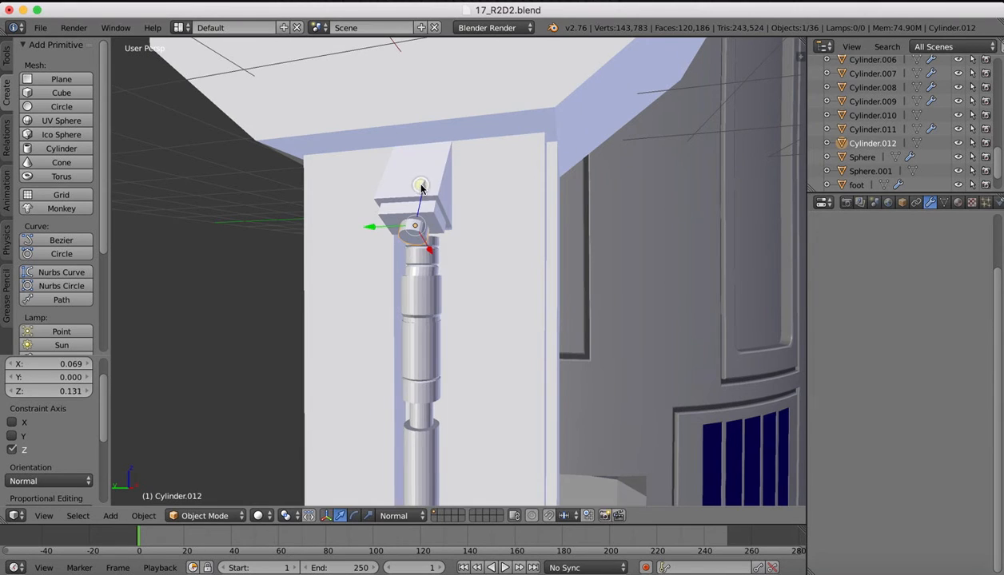
scroll(421, 186, right, 5)
drag(461, 258, 456, 248)
scroll(454, 247, right, 5)
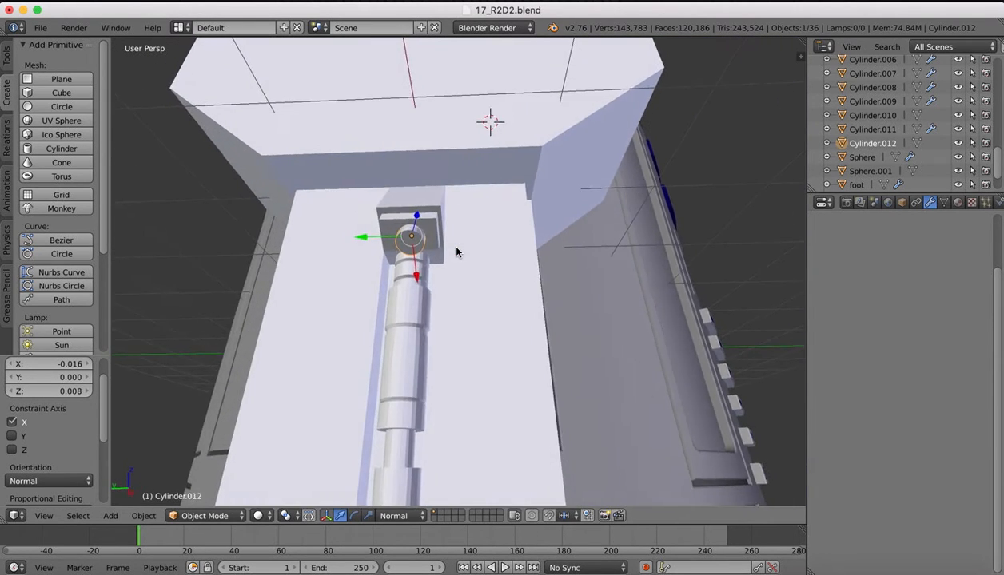
Move the small cylinder along its local X, Y and Z axes to seat it centred on the bracket's angled face
scroll(456, 248, left, 5)
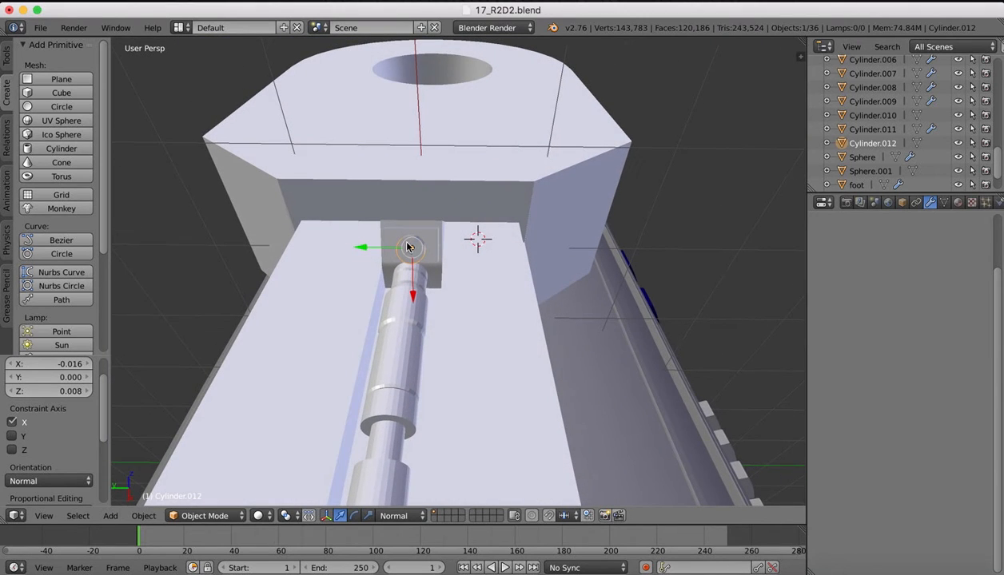
drag(412, 294, 413, 293)
drag(359, 244, 356, 243)
scroll(427, 234, up, 5)
scroll(428, 231, up, 3)
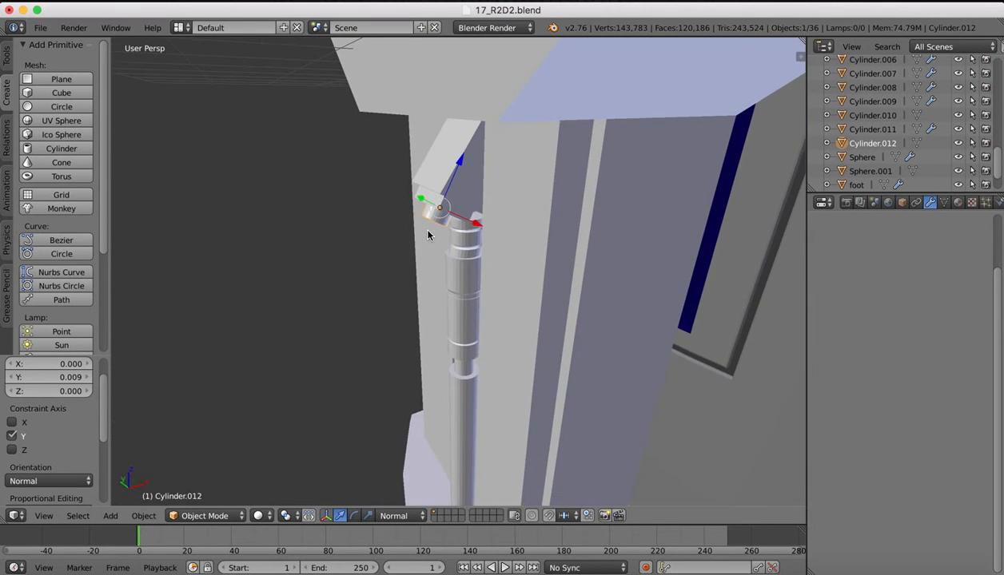
drag(461, 166, 464, 160)
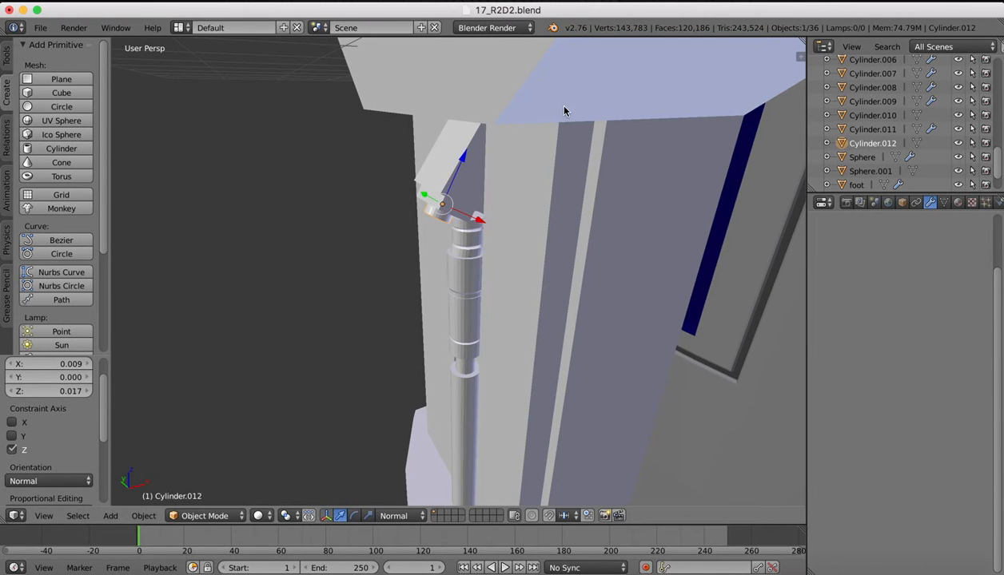
Apply smooth shading to the small cylinder on the bracket
click(7, 58)
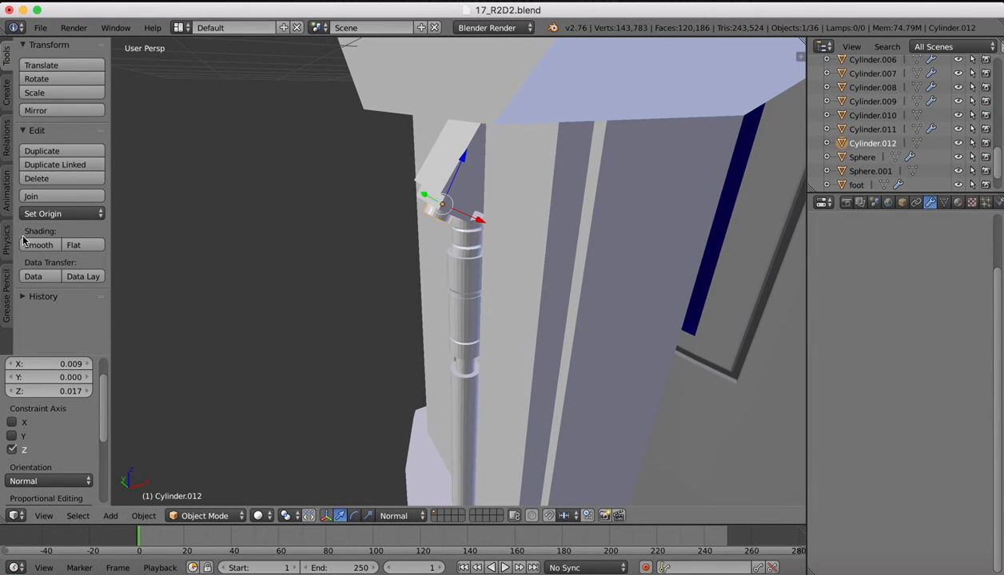
click(34, 247)
middle_drag(470, 180, 854, 187)
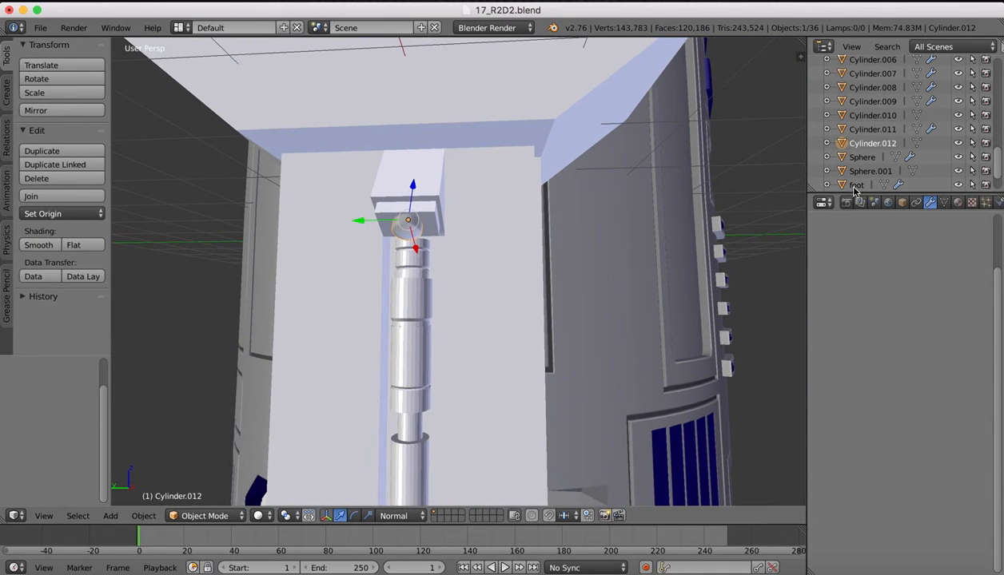
click(931, 205)
click(895, 249)
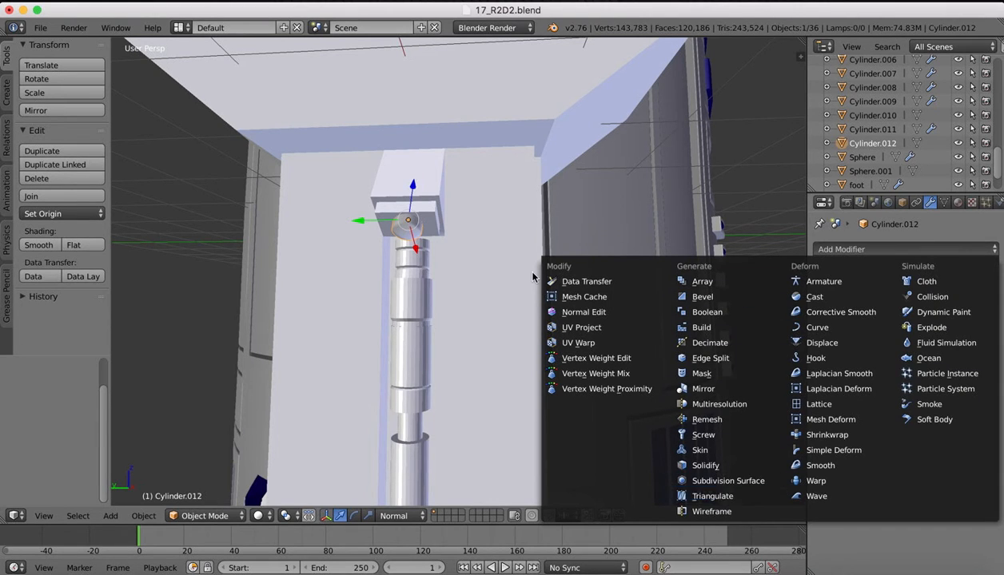
Delete the outer cap face of the small cylinder in Edit Mode
key(Tab)
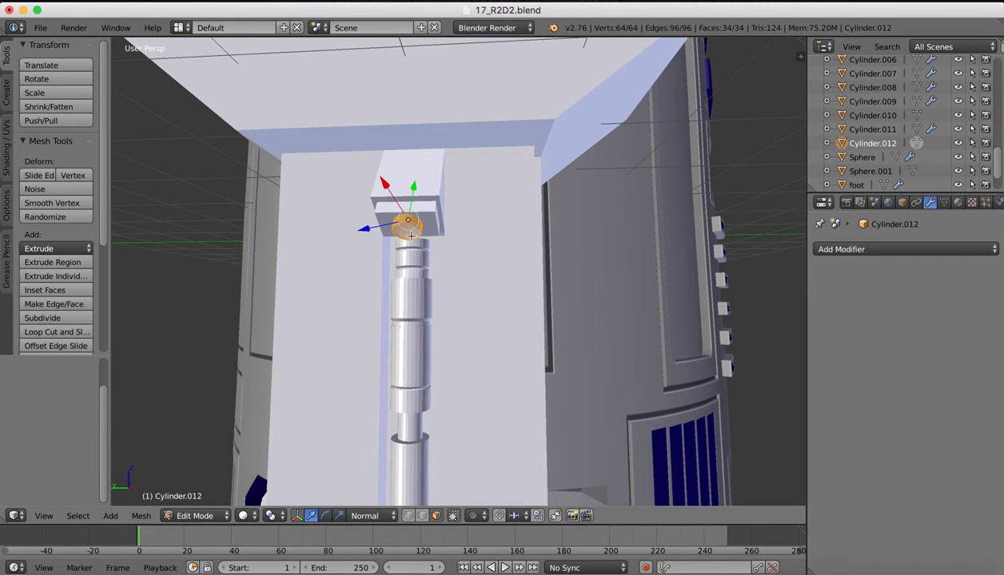
middle_drag(411, 236, 361, 184)
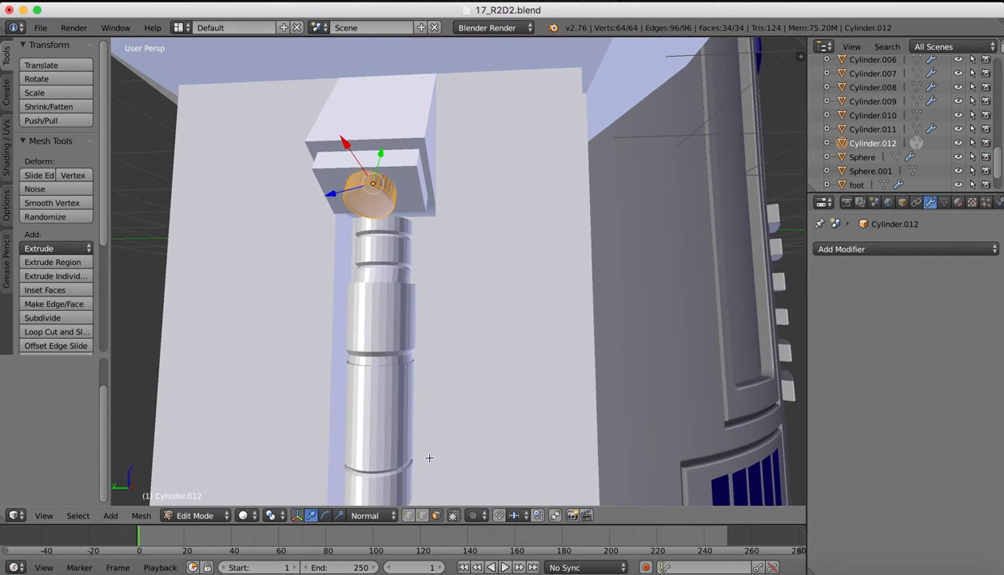
right_click(362, 200)
key(x)
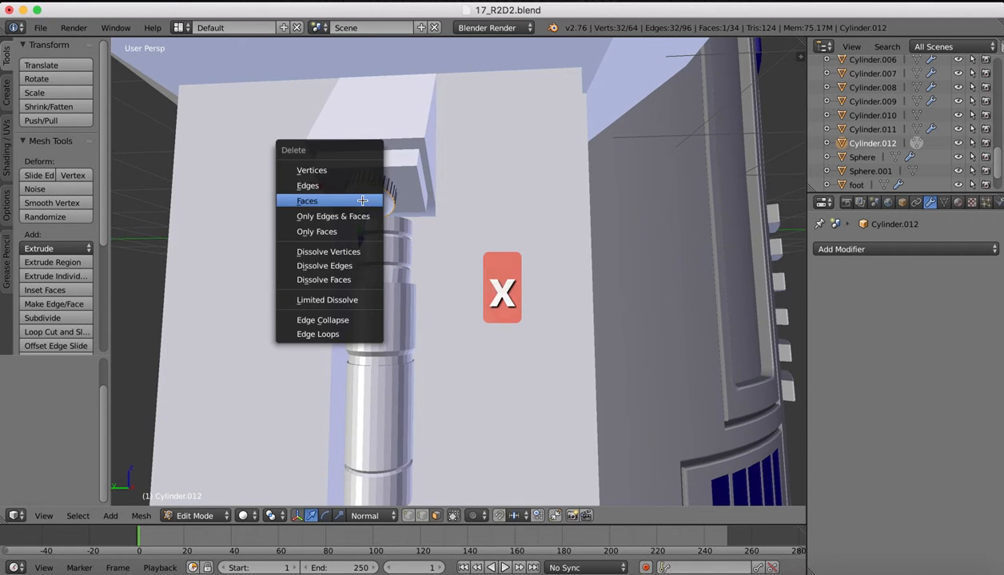
click(352, 201)
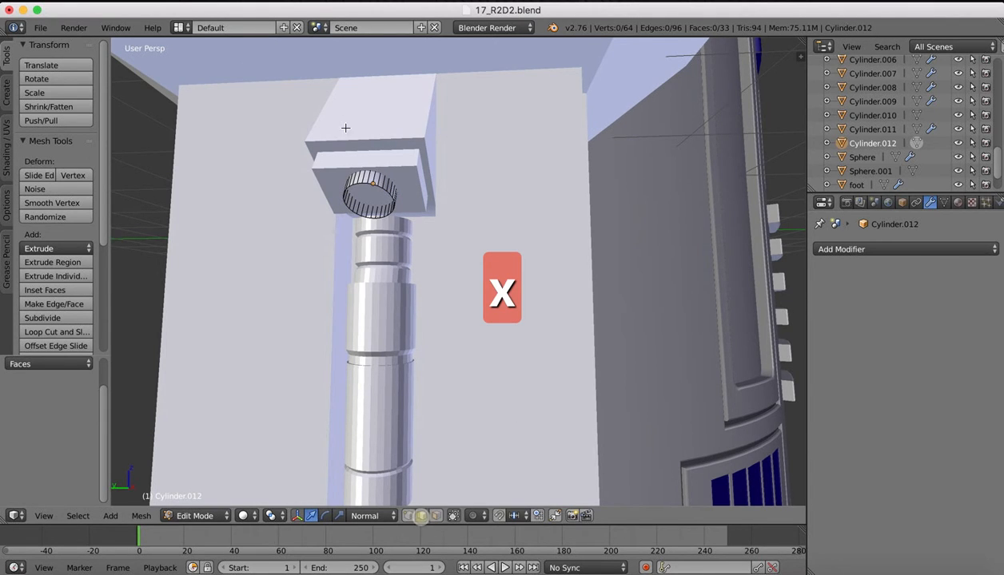
Extrude the cylinder's open rim inward twice, scaled to 0.572 and 0.442, and fill the remaining centre with a face
right_click(358, 181)
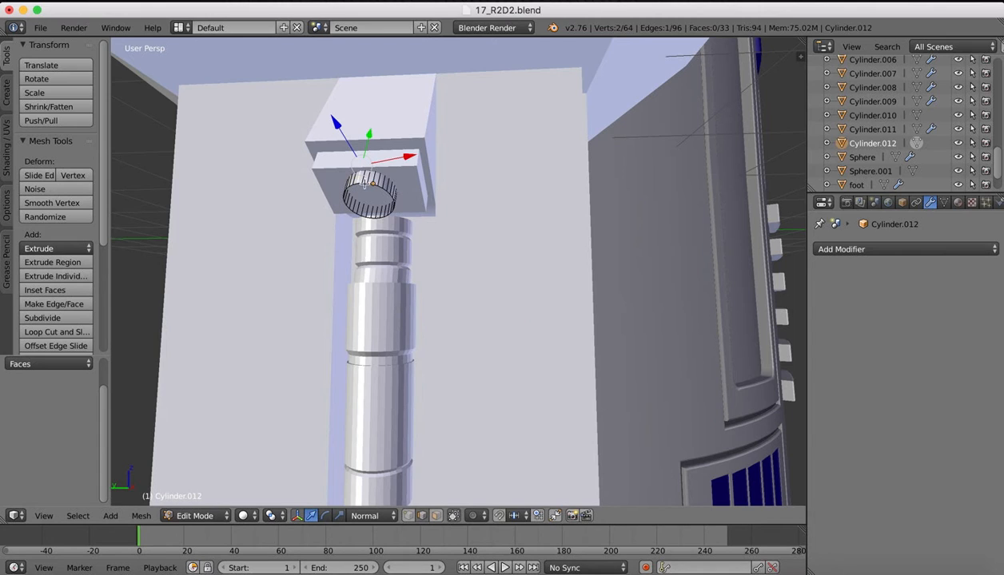
right_click(364, 183)
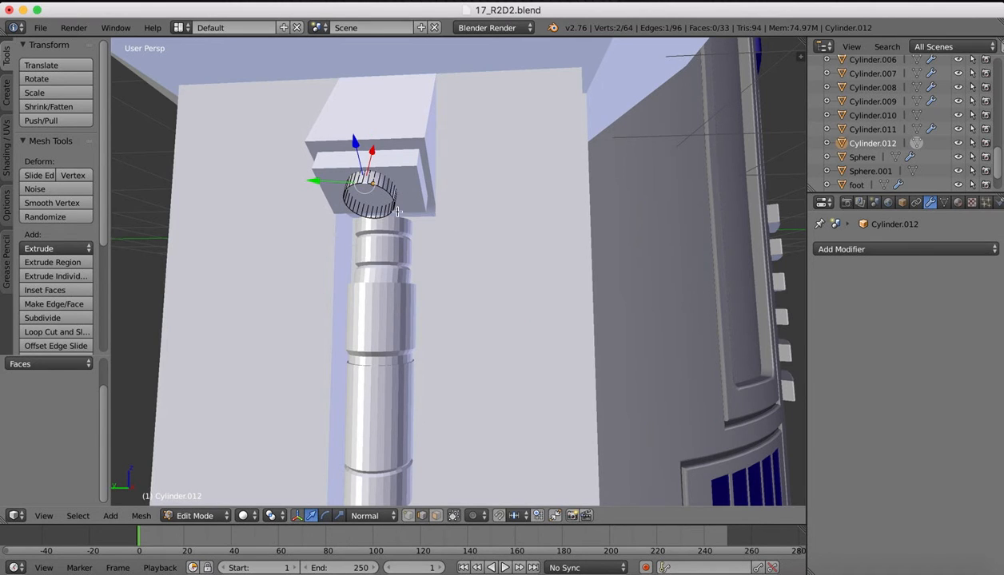
alt+right_click(371, 217)
key(e)
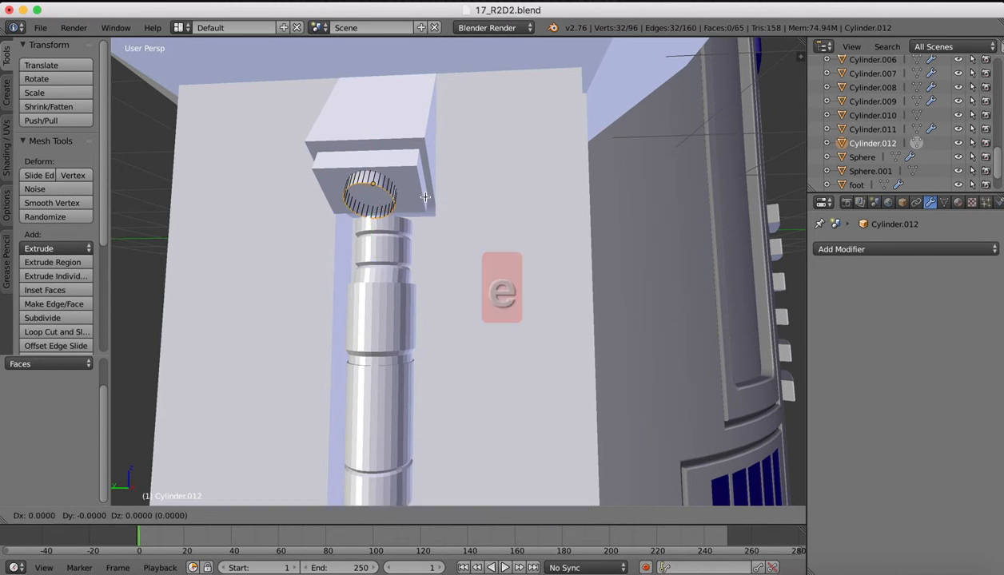
key(s)
click(400, 207)
key(e)
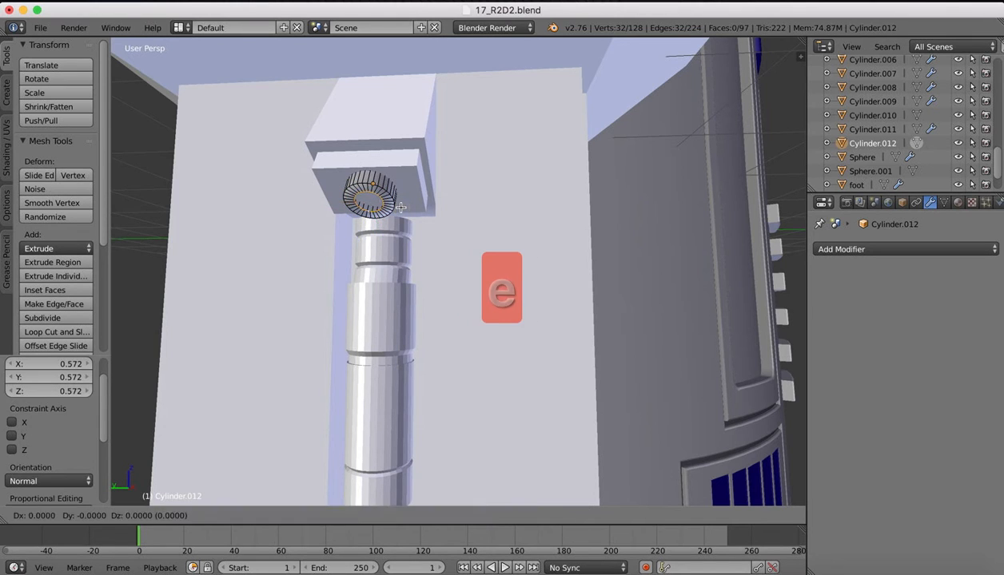
key(s)
click(380, 209)
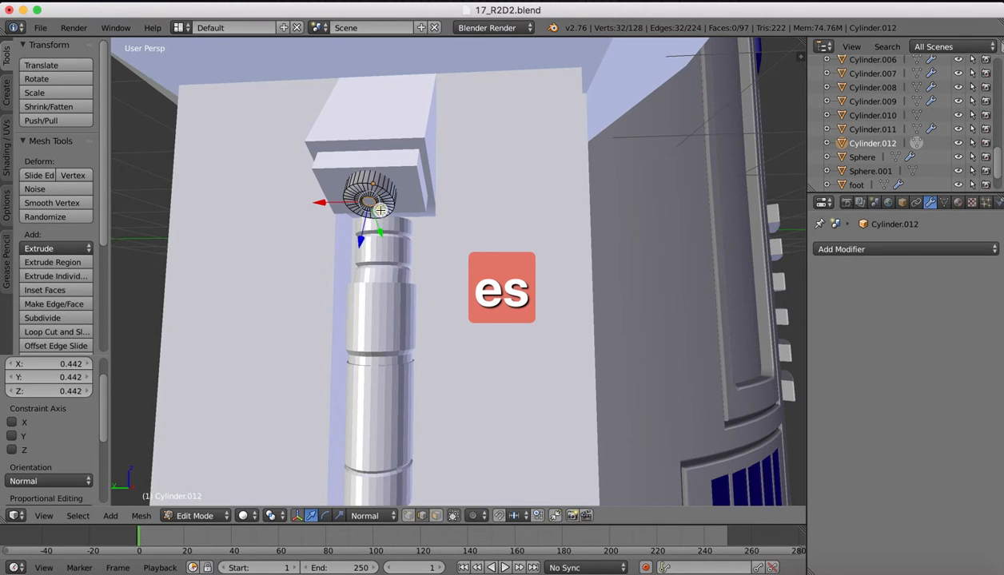
key(f)
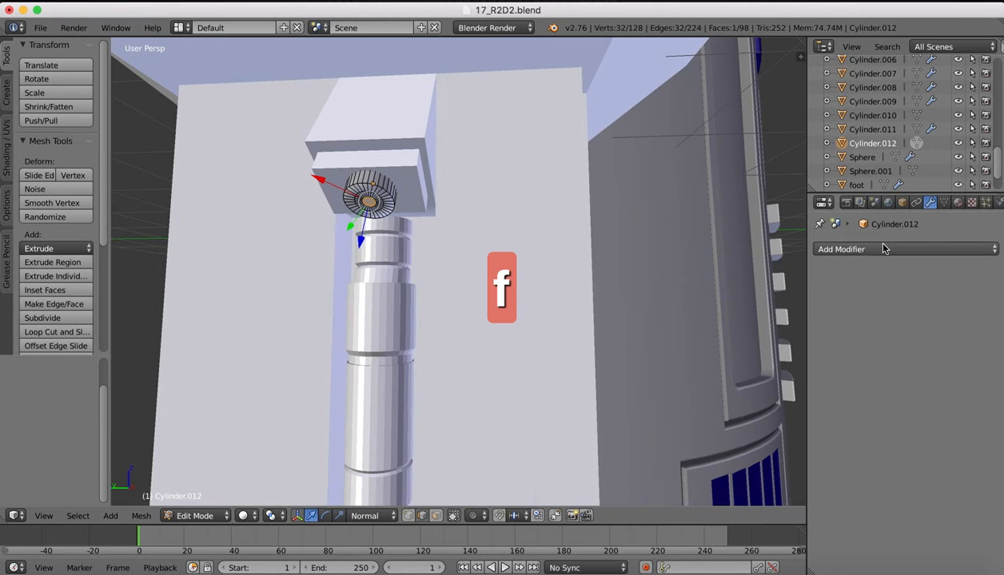
Add a Subdivision Surface modifier to the small cylinder in Object Mode with 2 view subdivisions
click(865, 243)
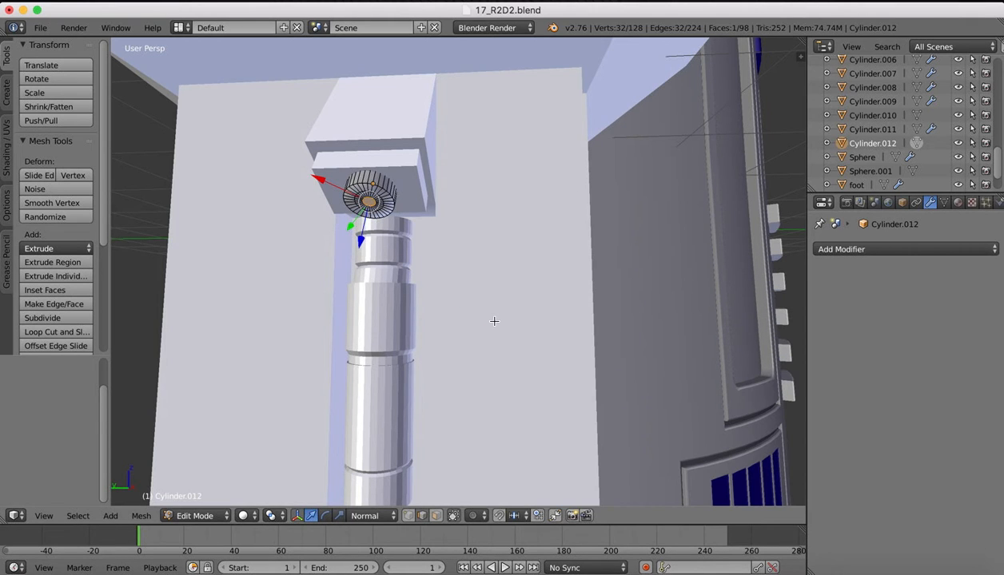
key(Tab)
click(879, 249)
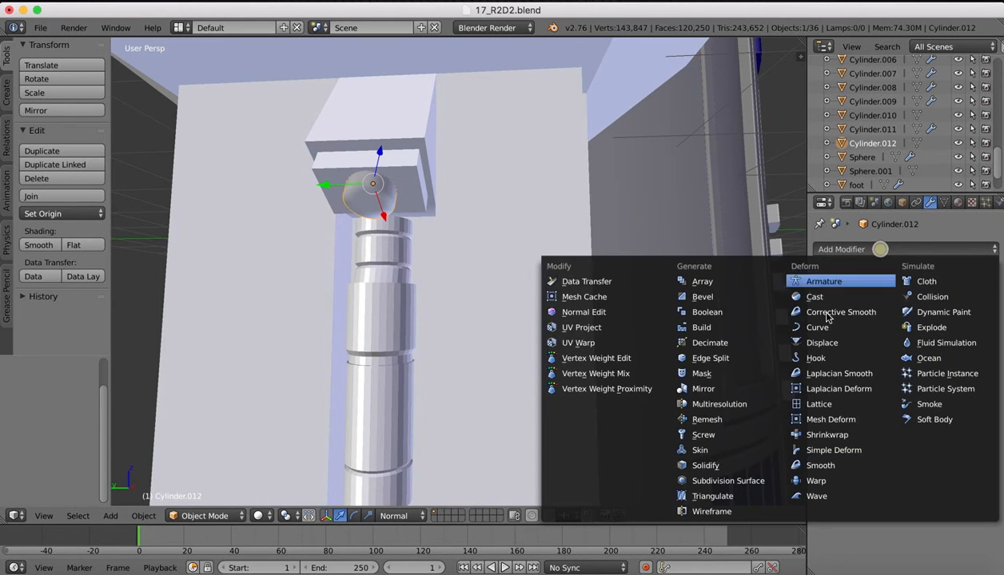
click(700, 478)
click(898, 346)
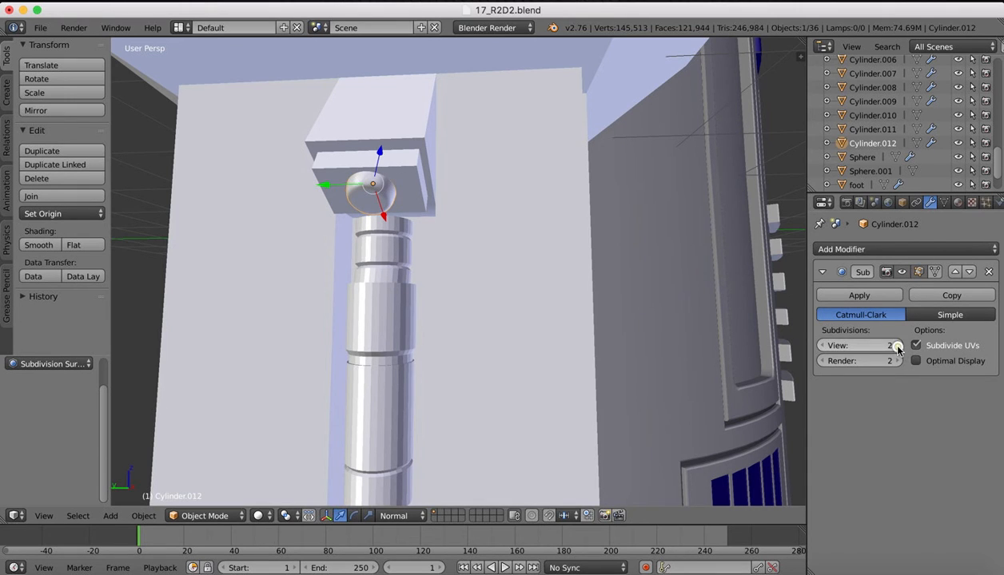
Add an Edge Split modifier to the small cylinder and place it above the Subdivision Surface modifier
click(946, 249)
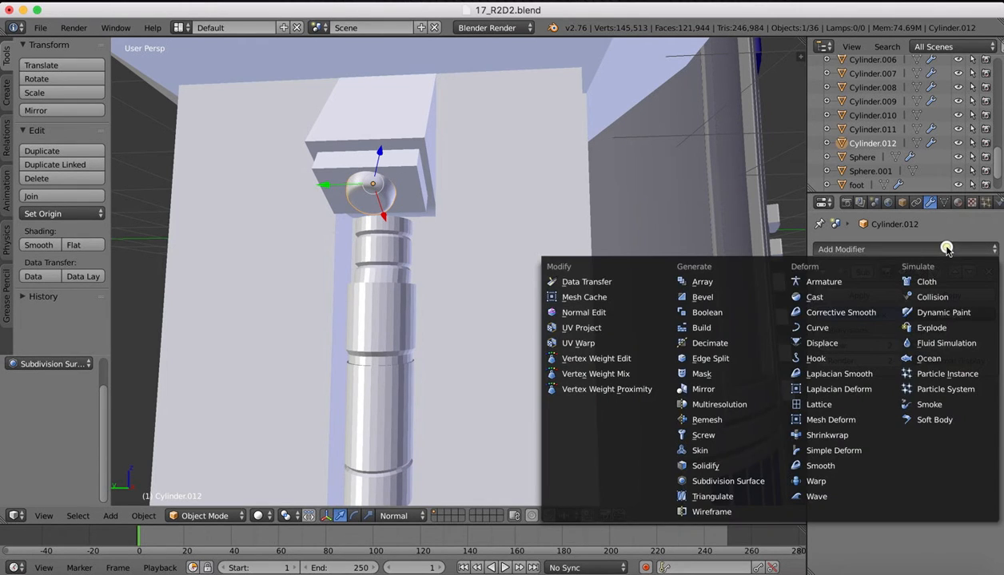
click(701, 359)
click(956, 392)
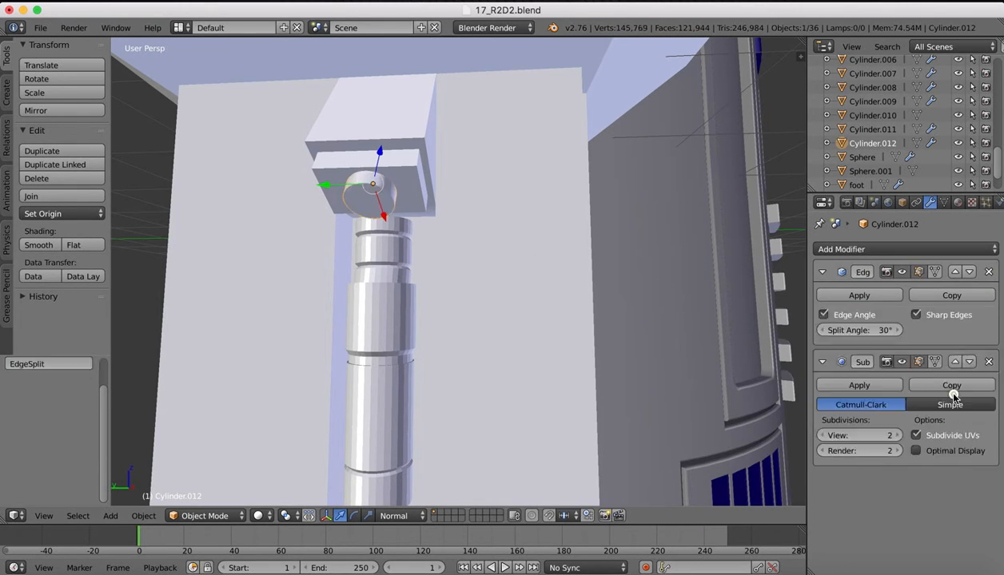
Nudge the small cylinder along its local Z and X axes to refine its fit on the bracket
middle_drag(479, 240, 499, 118)
drag(477, 128, 477, 126)
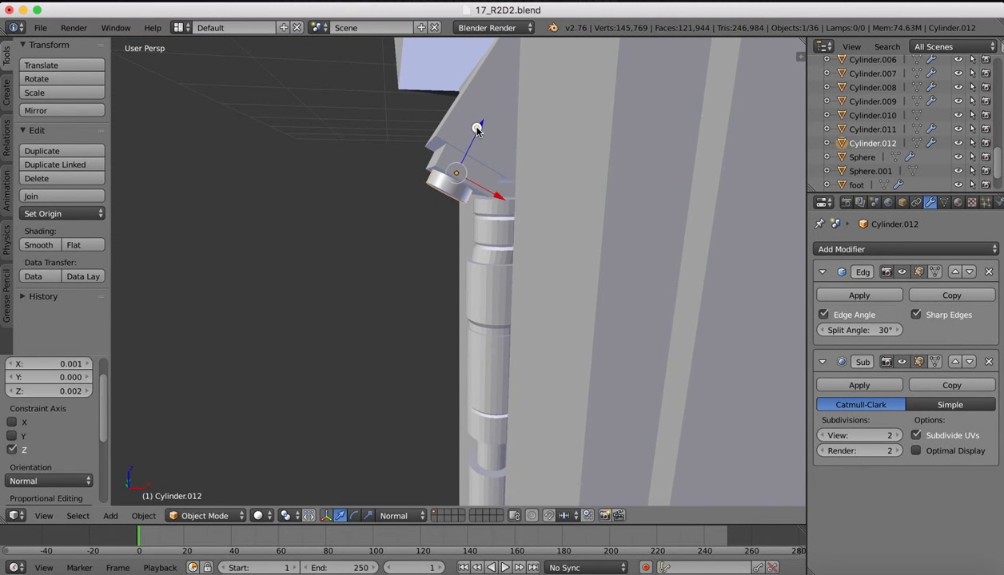
middle_drag(477, 125, 372, 219)
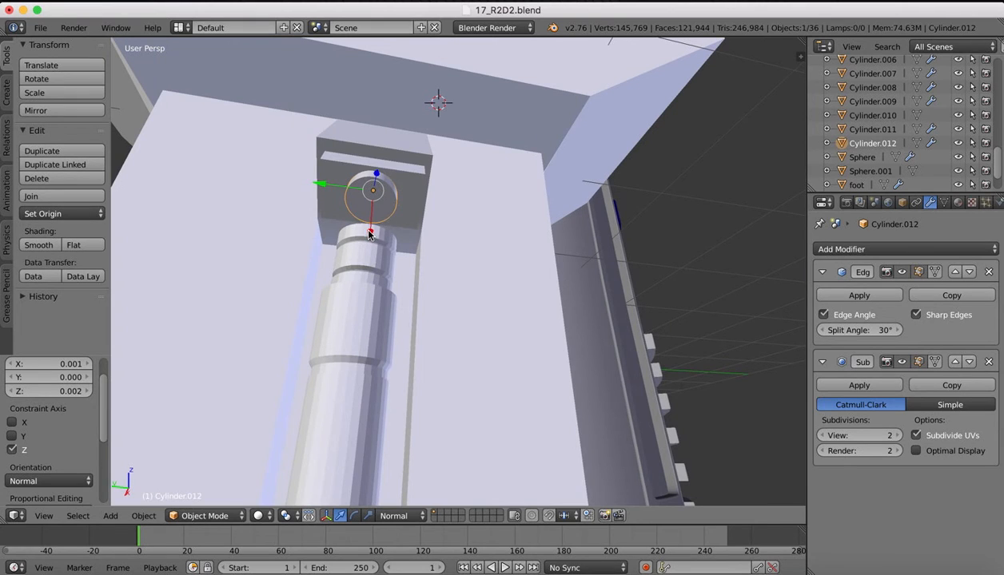
drag(368, 232, 367, 235)
middle_drag(397, 203, 506, 220)
Join the small cylinder into the leg object
right_click(461, 160)
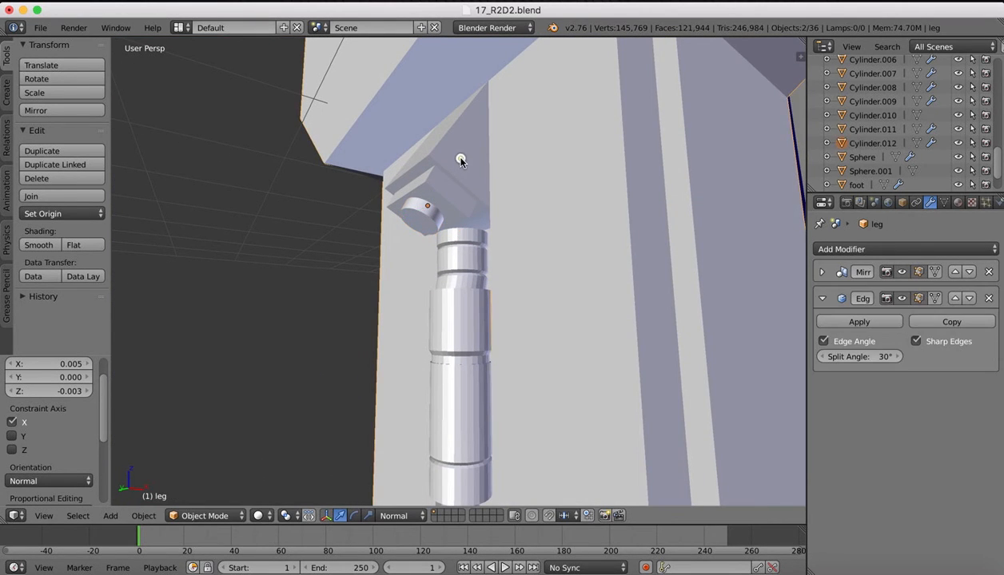
click(144, 515)
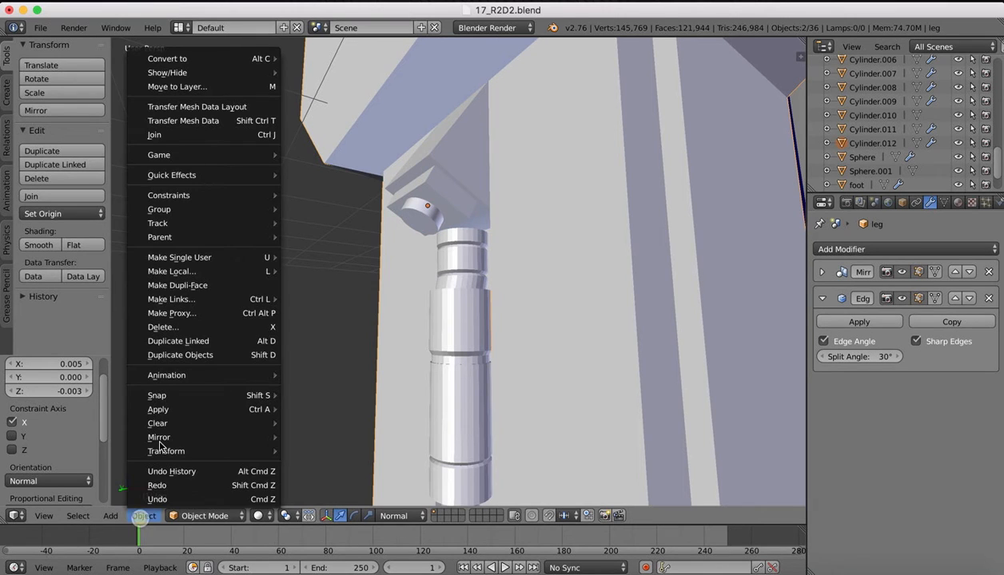
mouse_move(198, 156)
click(165, 134)
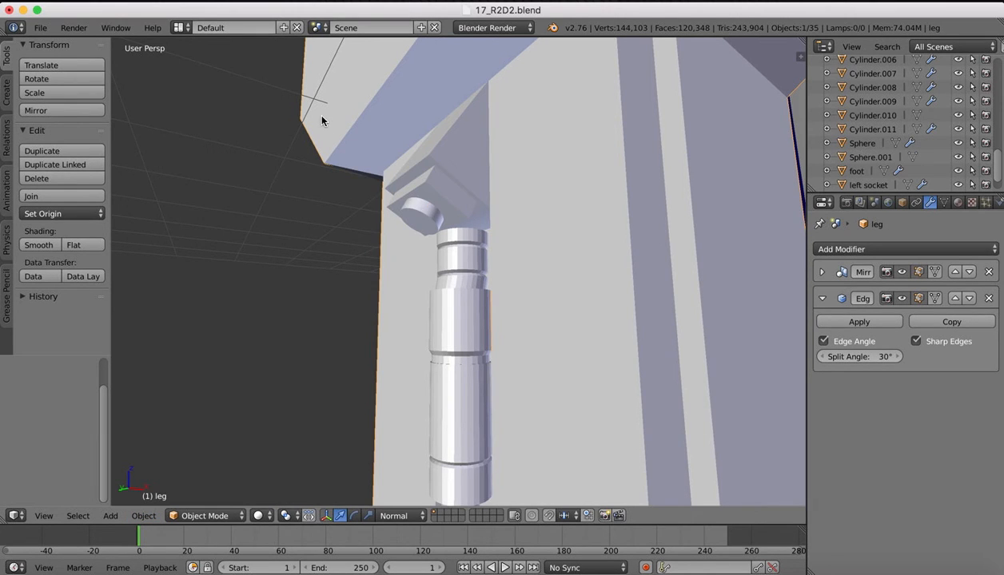
Examine the whole robot from several sides and compare its legs with the reference render FinalRenders2Positions1600x800-1.jpg in Preview
scroll(325, 118, up, 3)
scroll(323, 116, down, 10)
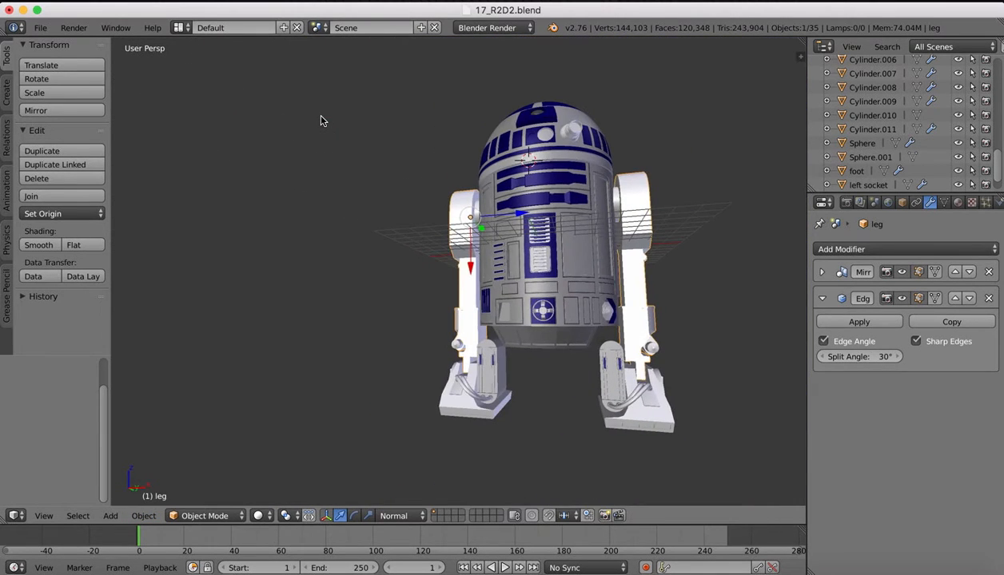
scroll(321, 116, right, 3)
scroll(322, 121, right, 8)
scroll(322, 121, left, 8)
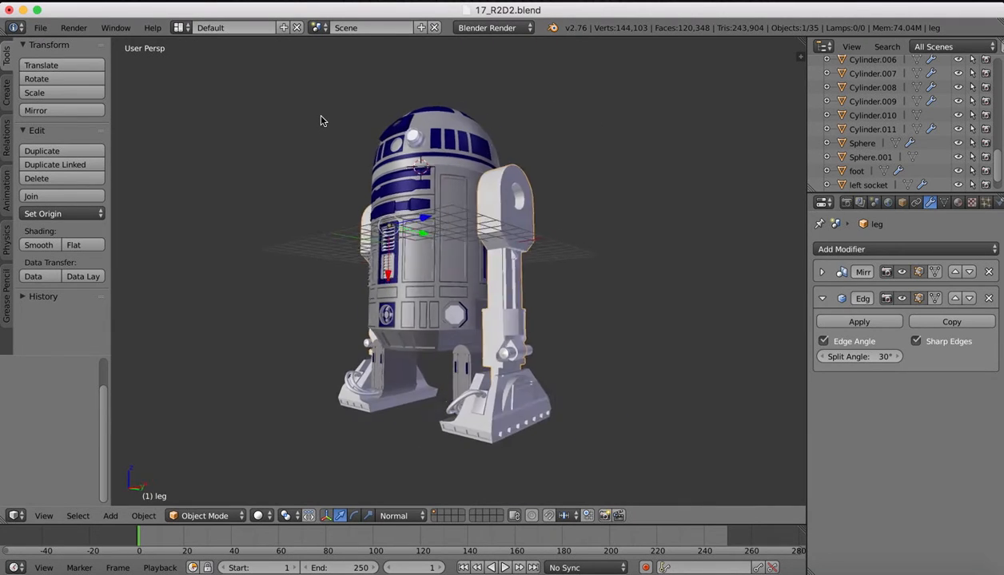
scroll(322, 121, right, 10)
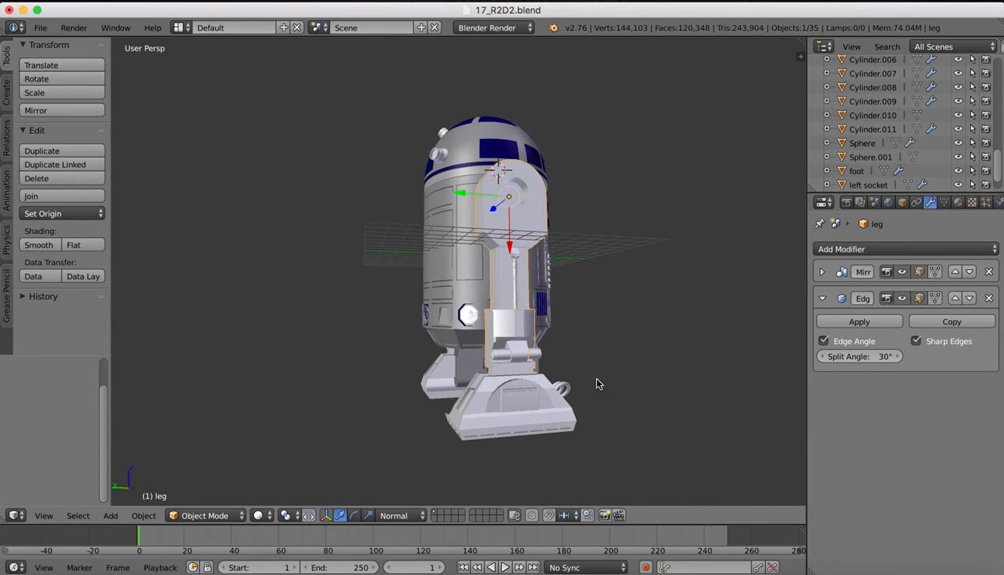
click(772, 563)
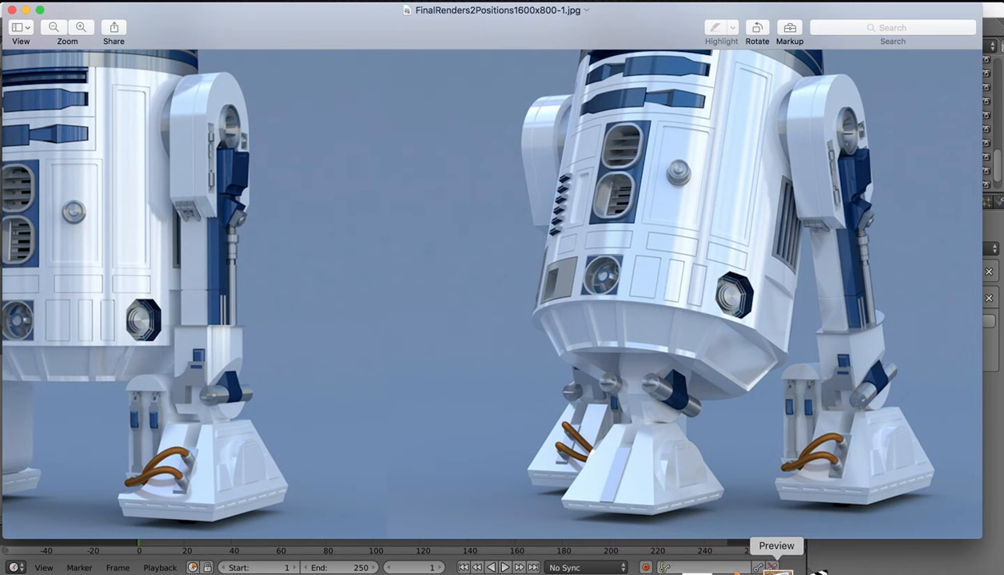
click(755, 563)
Stretch the piston cylinder on the leg along the global Z axis by a factor of about 1.035 to reach the upper bracket
scroll(511, 258, up, 9)
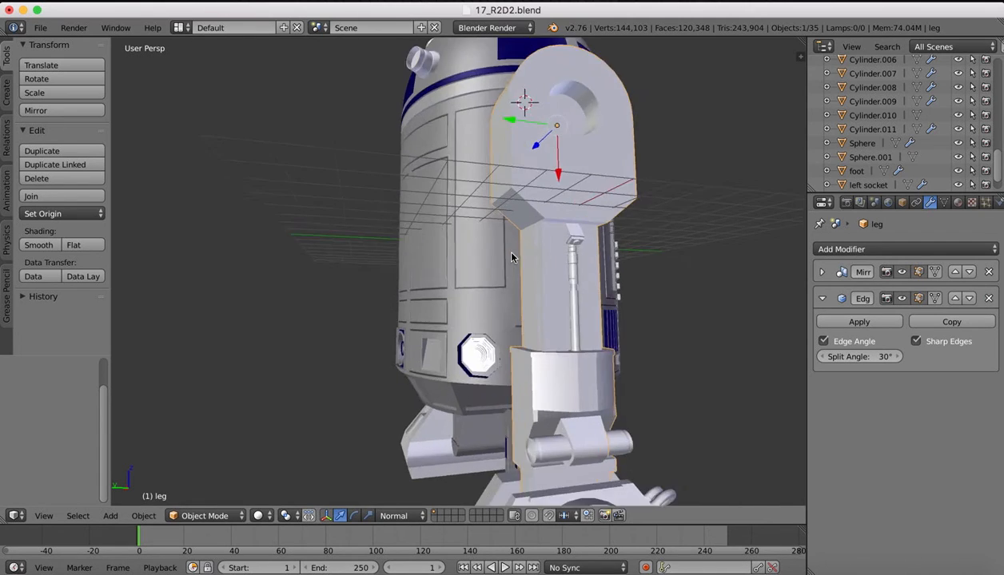
shift+scroll(510, 251, right, 6)
scroll(593, 125, up, 7)
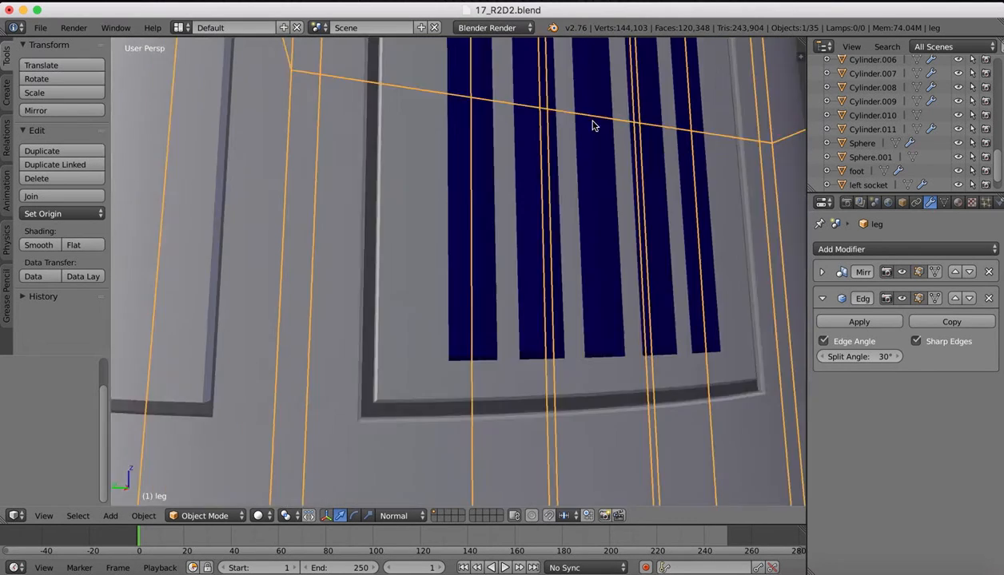
scroll(593, 125, down, 5)
scroll(593, 125, right, 3)
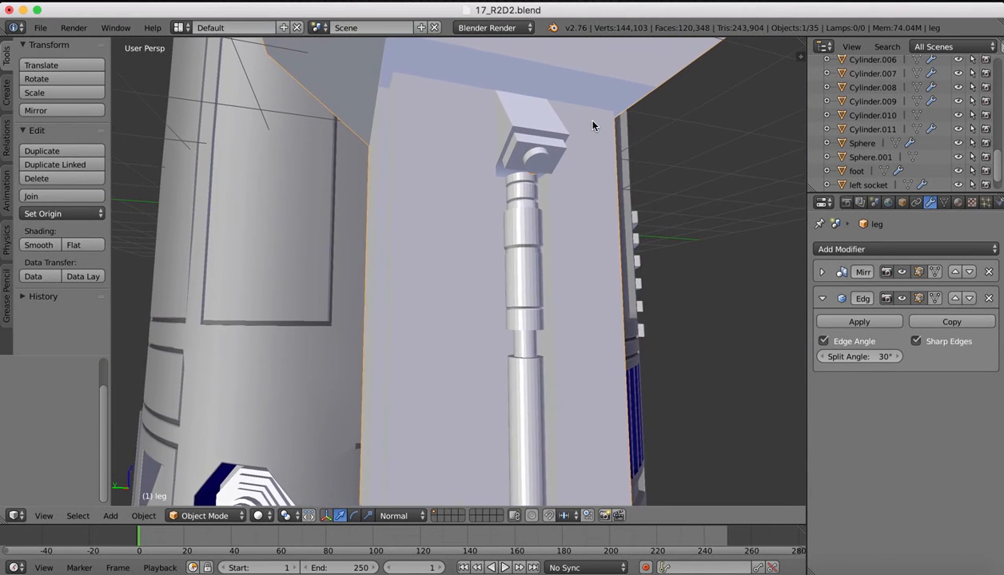
scroll(593, 126, left, 8)
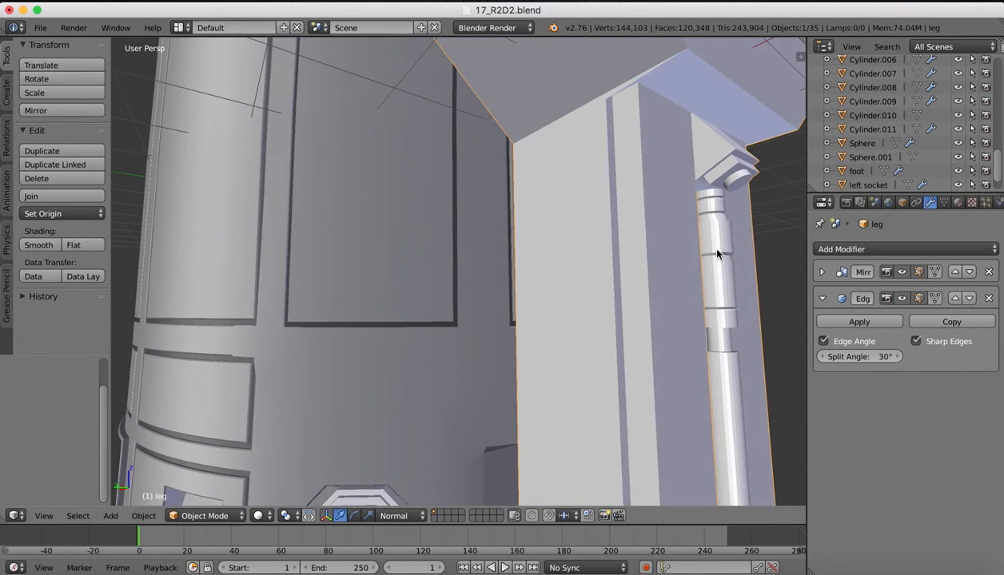
right_click(717, 253)
key(s)
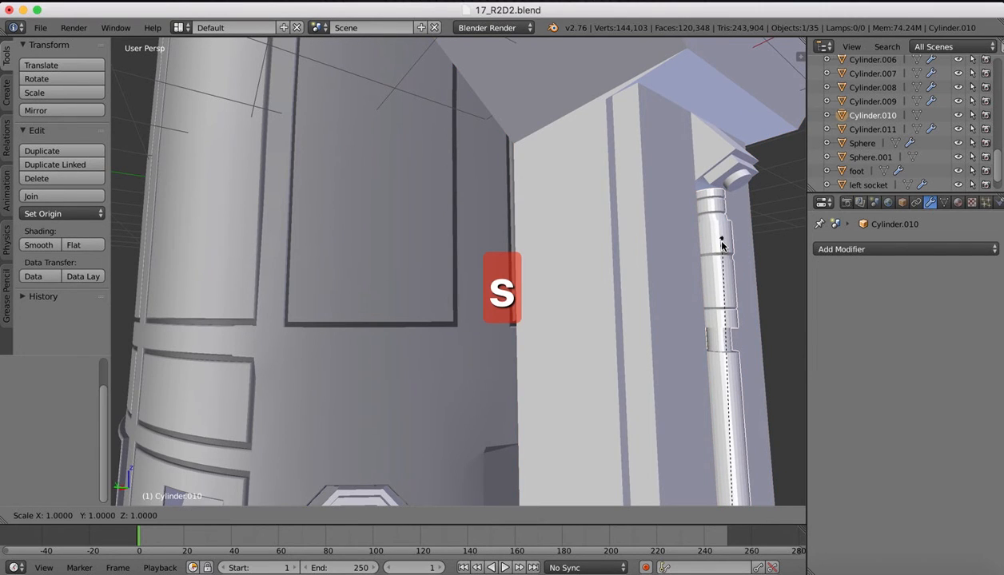
key(z)
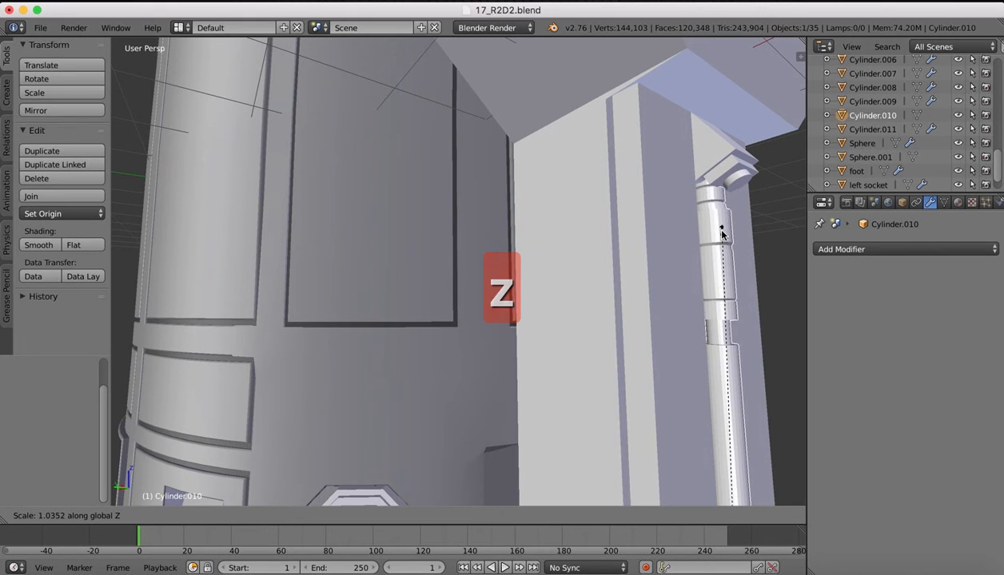
click(722, 231)
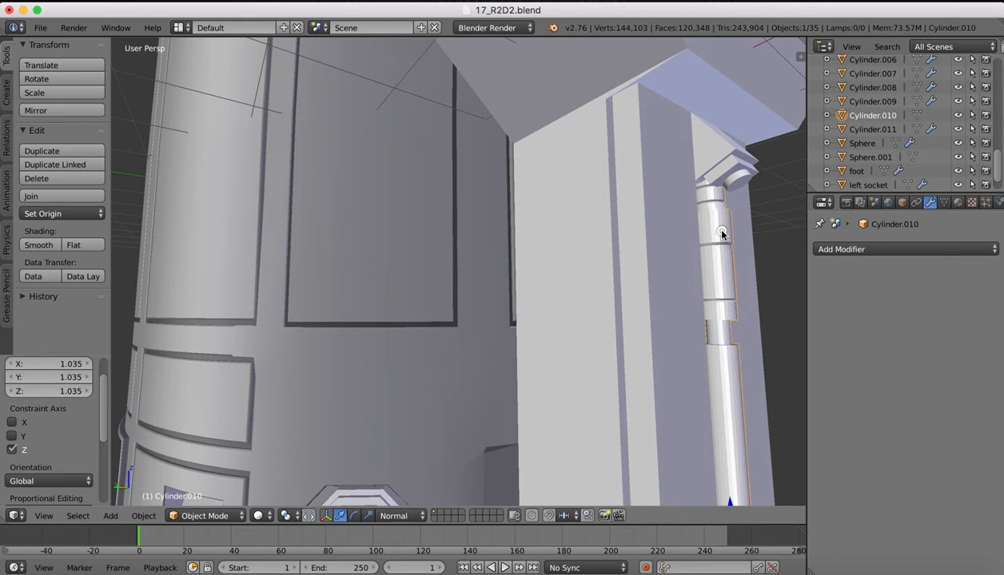
Add a Mirror modifier to the piston cylinder on the X axis, using Body as the mirror object, and check the opposite leg
scroll(721, 231, right, 5)
scroll(722, 235, left, 5)
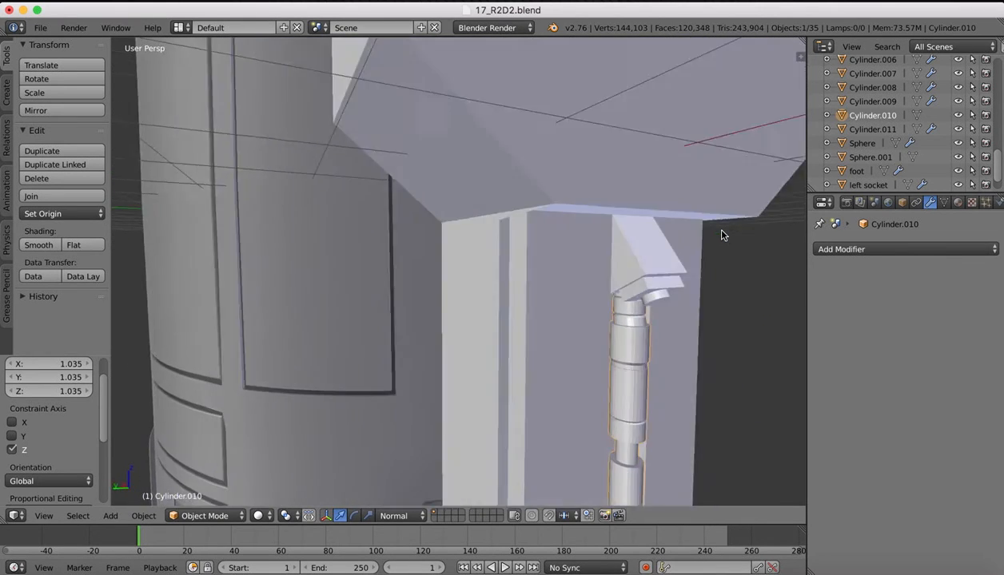
scroll(721, 235, down, 4)
scroll(722, 235, right, 3)
scroll(721, 231, right, 3)
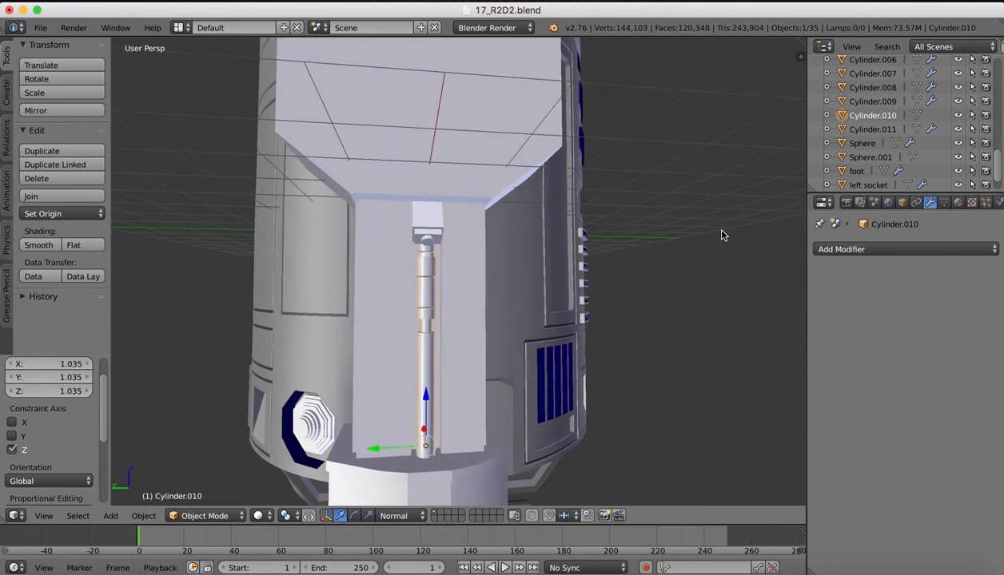
scroll(722, 231, left, 6)
scroll(721, 231, down, 2)
scroll(722, 236, down, 1)
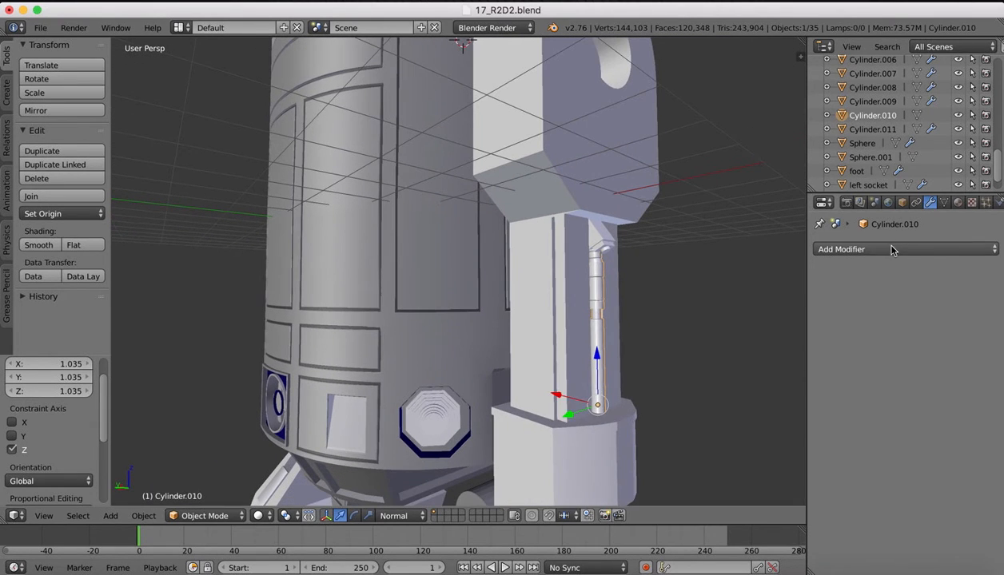
click(875, 248)
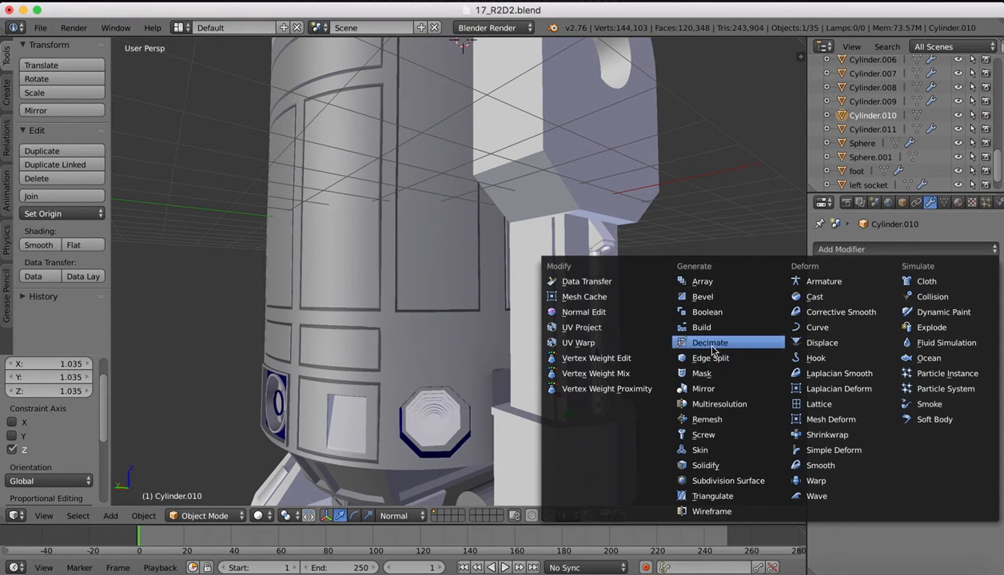
click(704, 388)
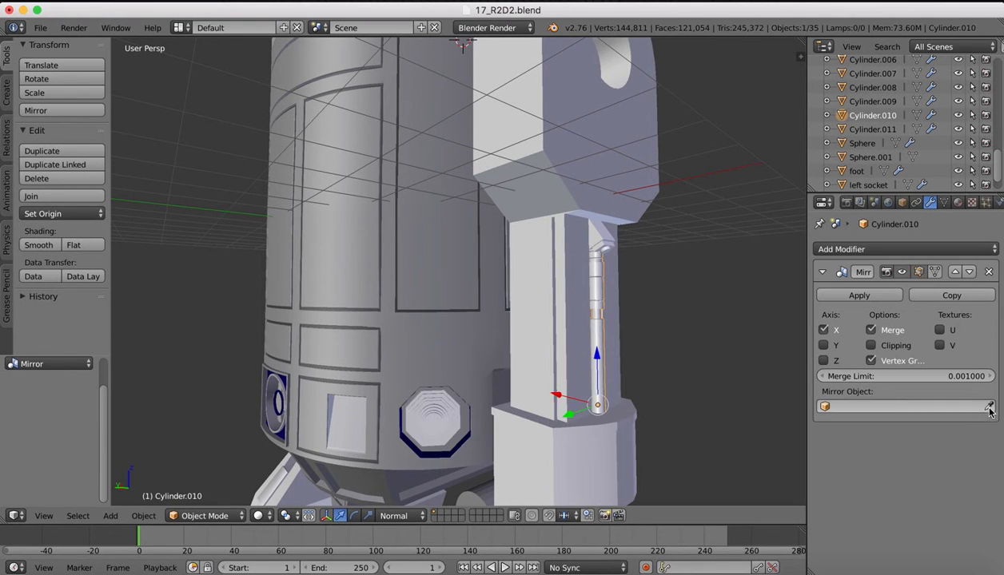
click(391, 268)
scroll(517, 194, down, 3)
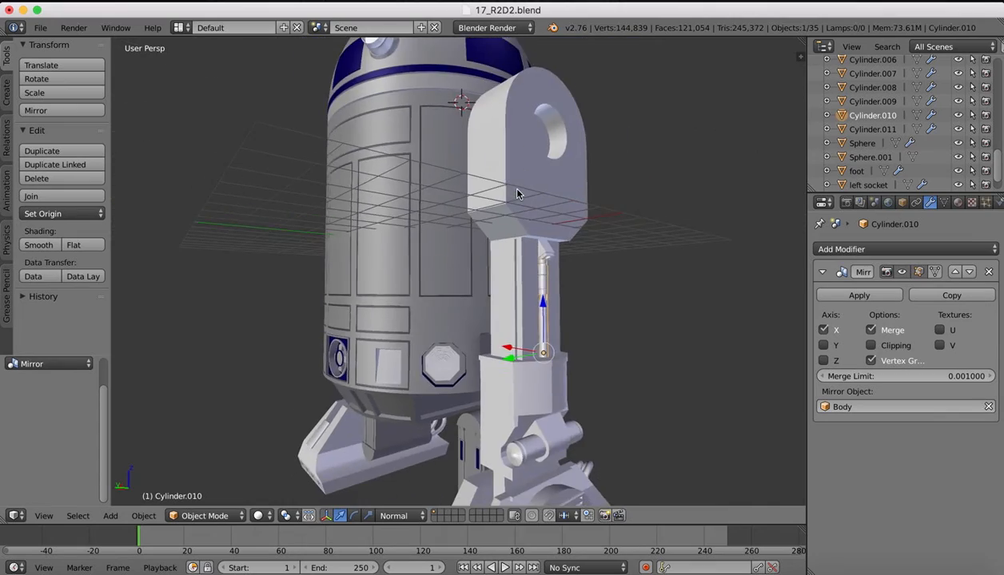
scroll(517, 194, left, 10)
scroll(517, 193, left, 15)
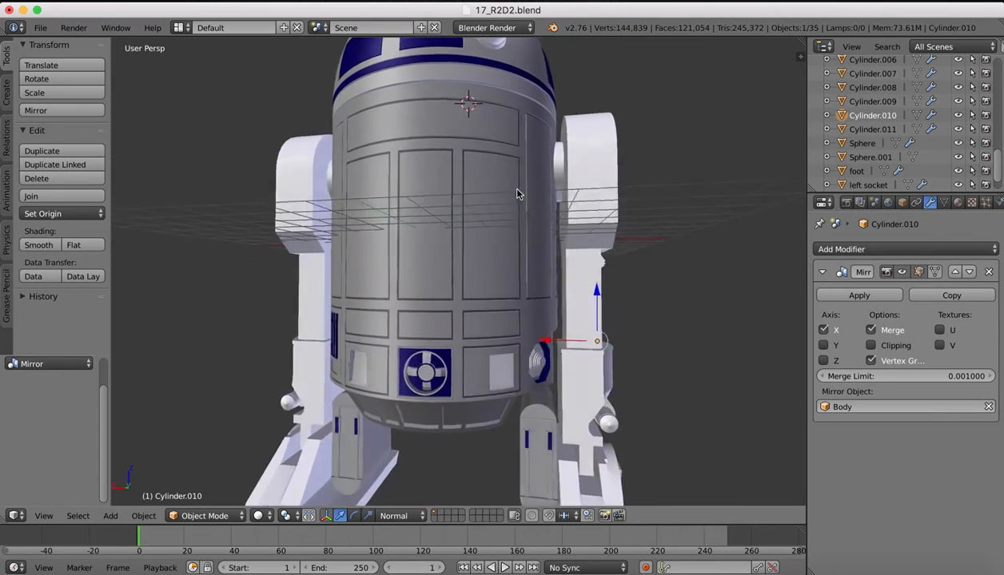
scroll(517, 193, left, 3)
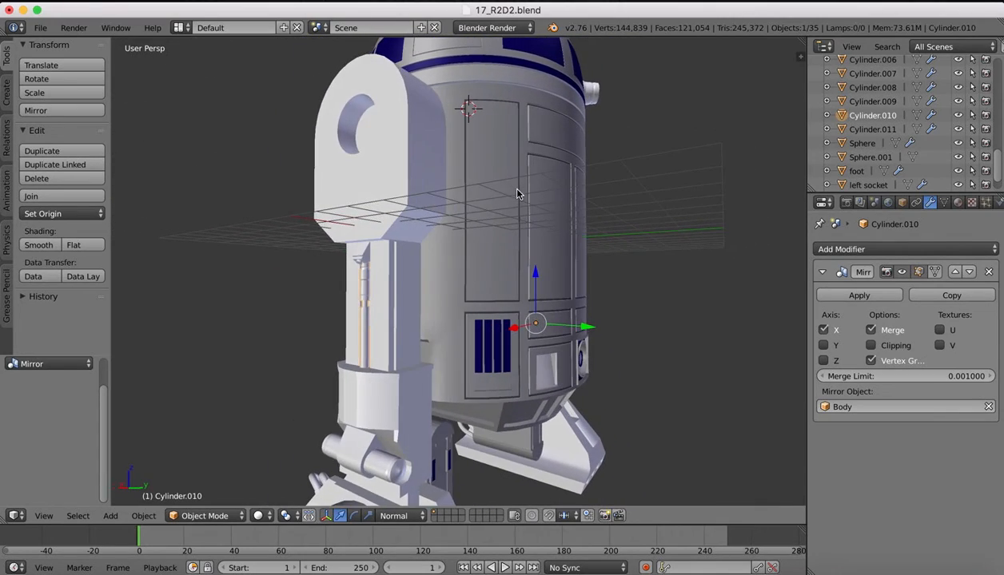
In the leg's mesh, select the curved outer faces and rim faces of the block below the piston and nudge them along their normal Z axis
right_click(411, 382)
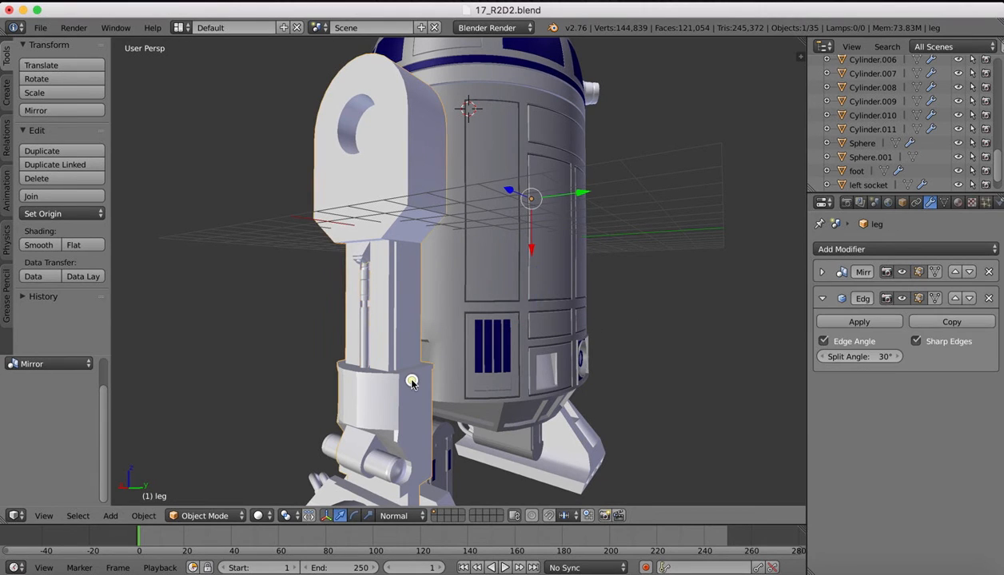
key(Tab)
scroll(563, 438, left, 10)
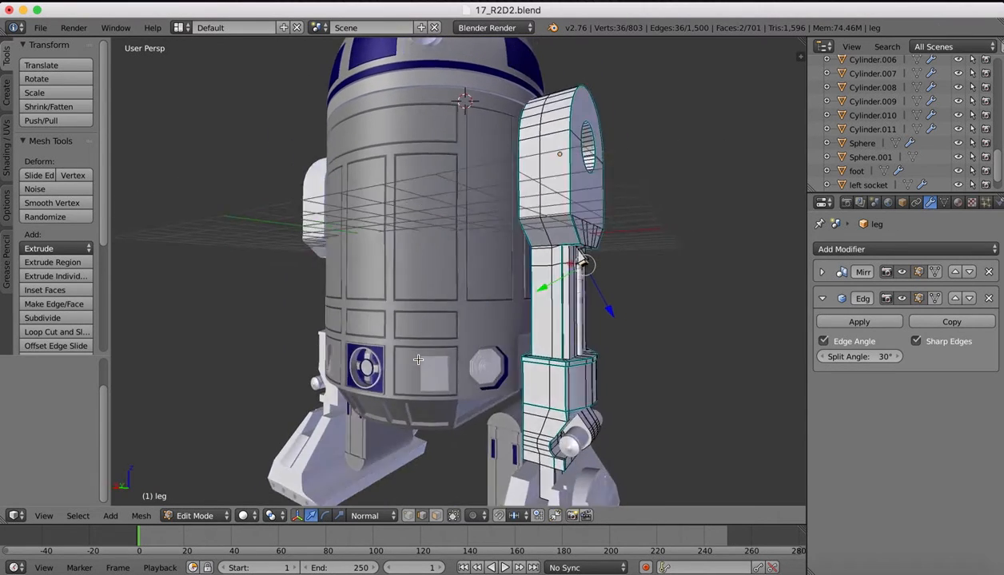
scroll(565, 371, up, 3)
shift+scroll(576, 374, down, 5)
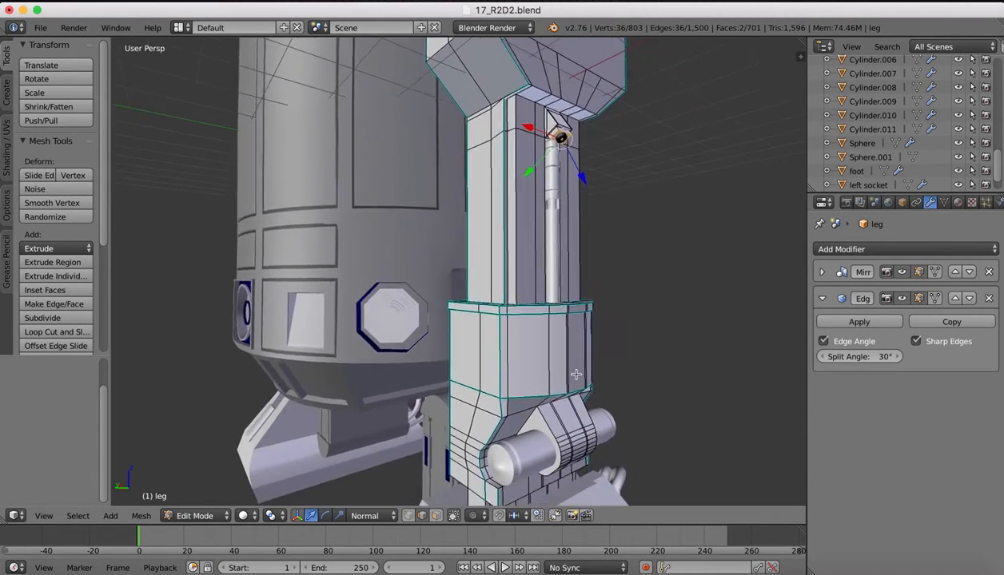
scroll(577, 374, right, 5)
scroll(478, 319, up, 5)
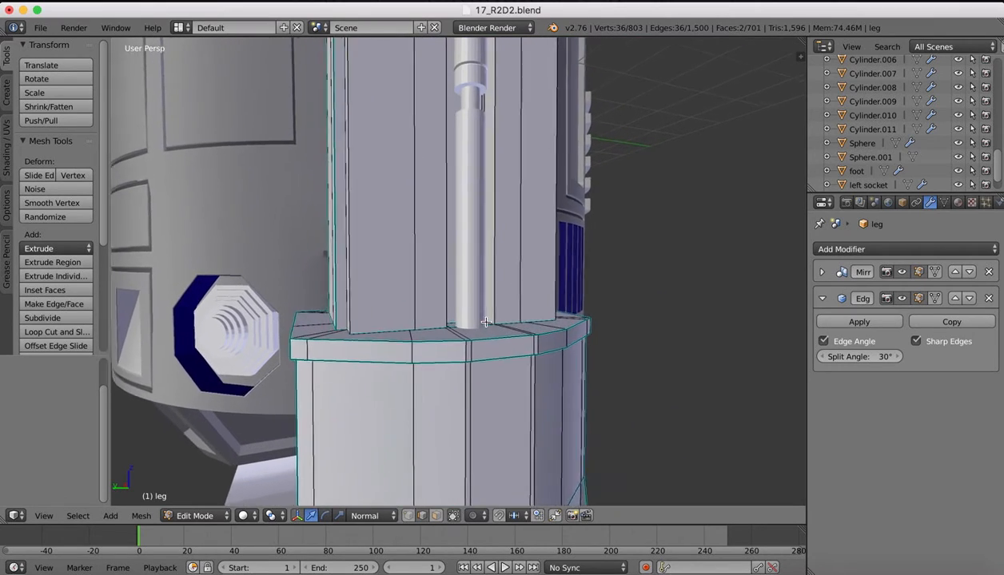
scroll(481, 321, left, 3)
shift+scroll(486, 322, down, 5)
scroll(486, 322, up, 5)
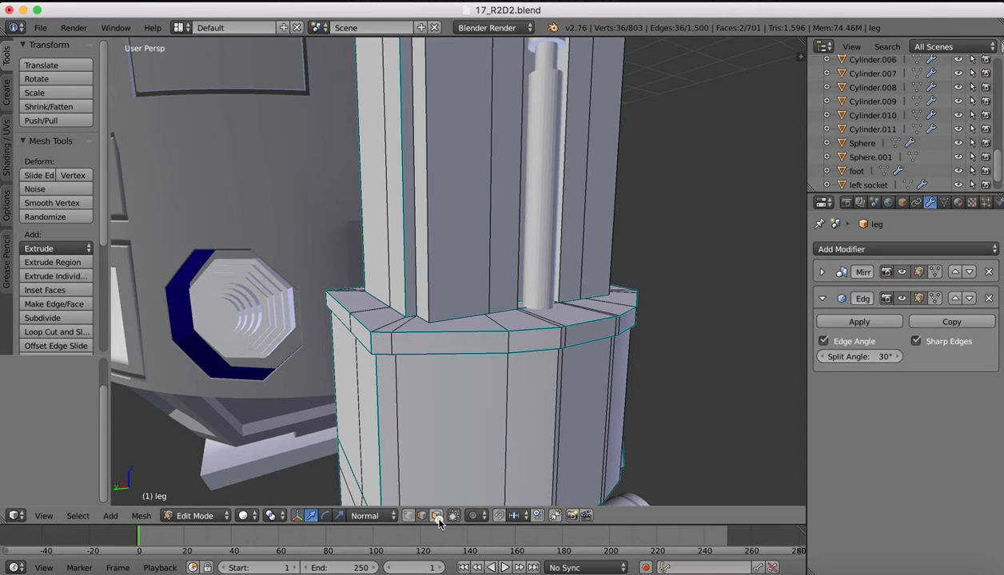
right_click(586, 404)
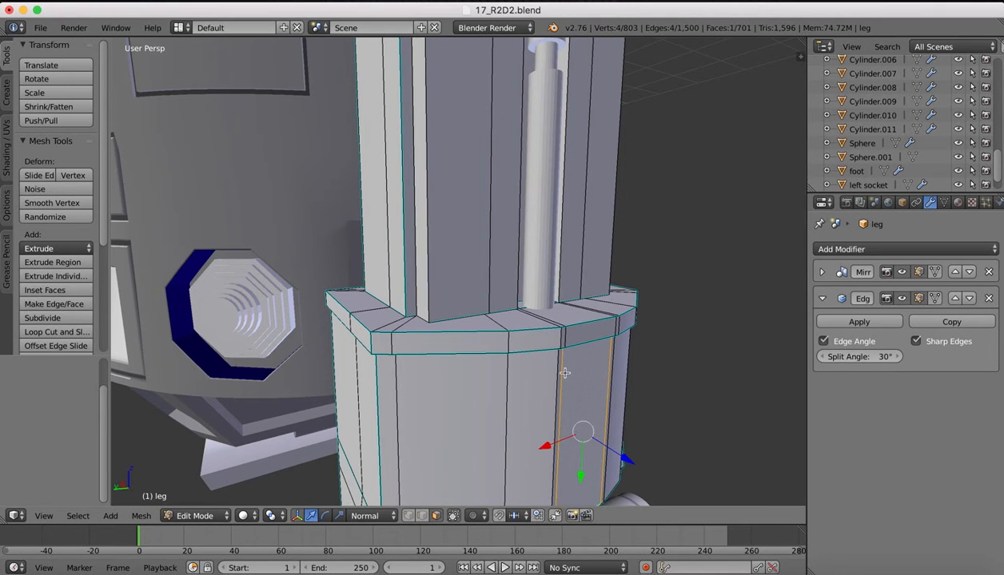
shift+right_click(559, 373)
shift+right_click(539, 383)
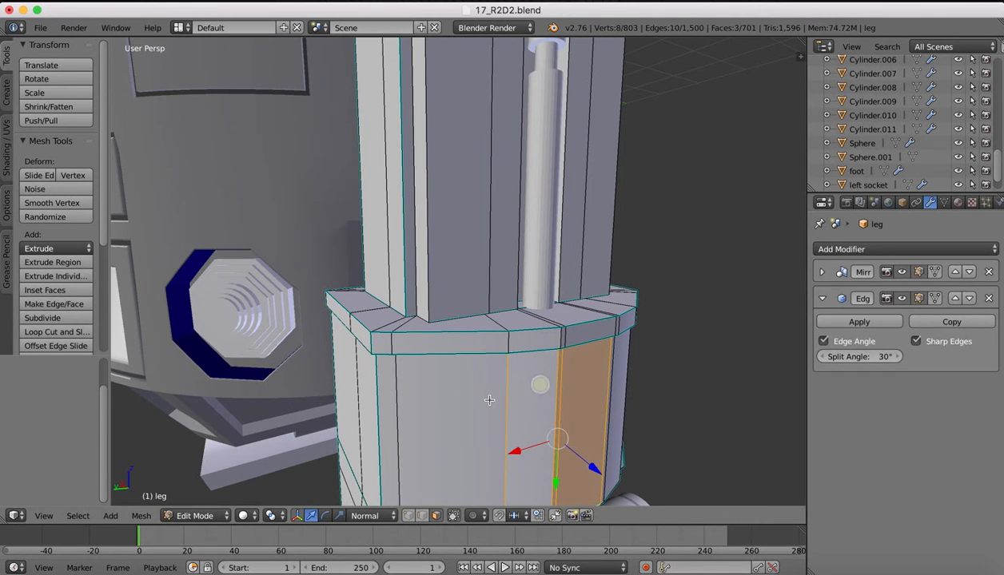
shift+right_click(480, 404)
scroll(481, 404, right, 3)
scroll(480, 404, right, 3)
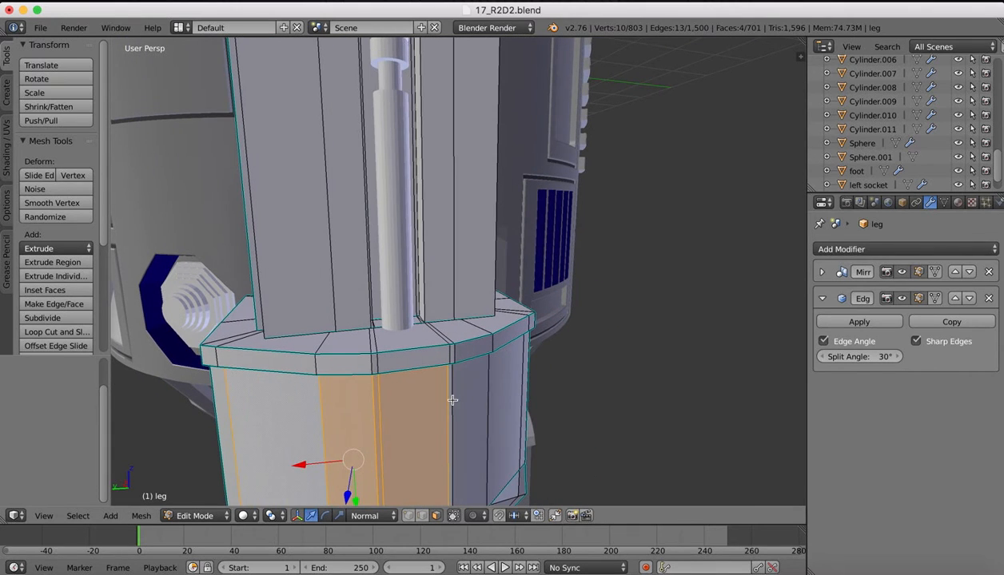
shift+right_click(468, 394)
shift+right_click(498, 392)
shift+right_click(501, 339)
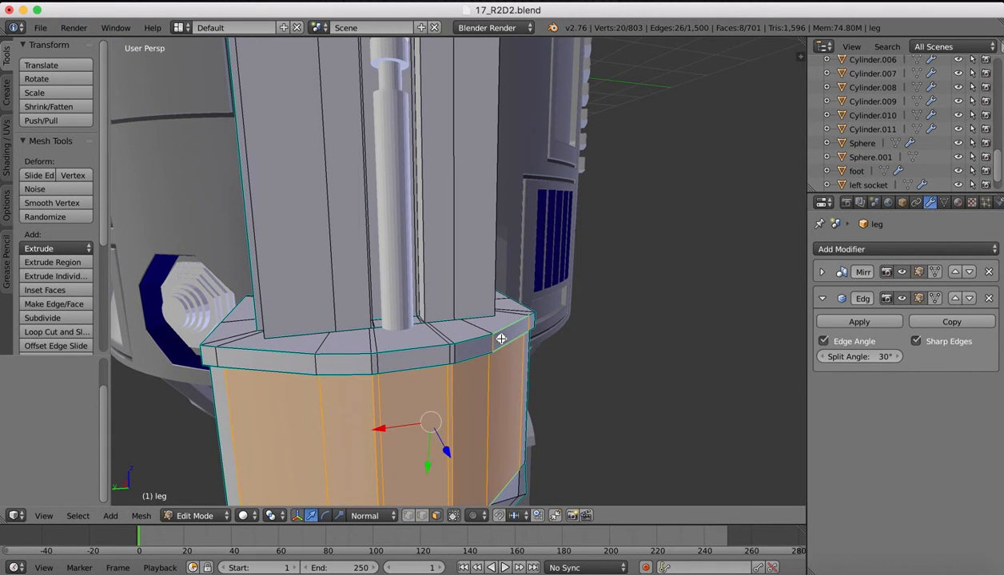
shift+right_click(471, 341)
shift+right_click(441, 349)
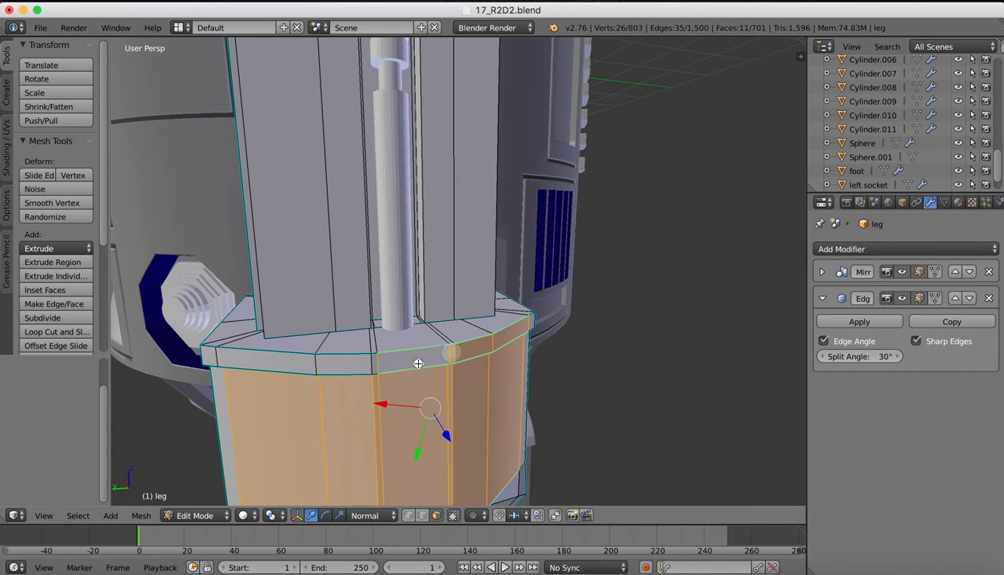
shift+right_click(371, 362)
shift+right_click(341, 364)
shift+right_click(287, 365)
middle_drag(287, 364, 424, 375)
mouse_move(616, 406)
mouse_down()
mouse_move(605, 405)
mouse_move(618, 406)
mouse_up()
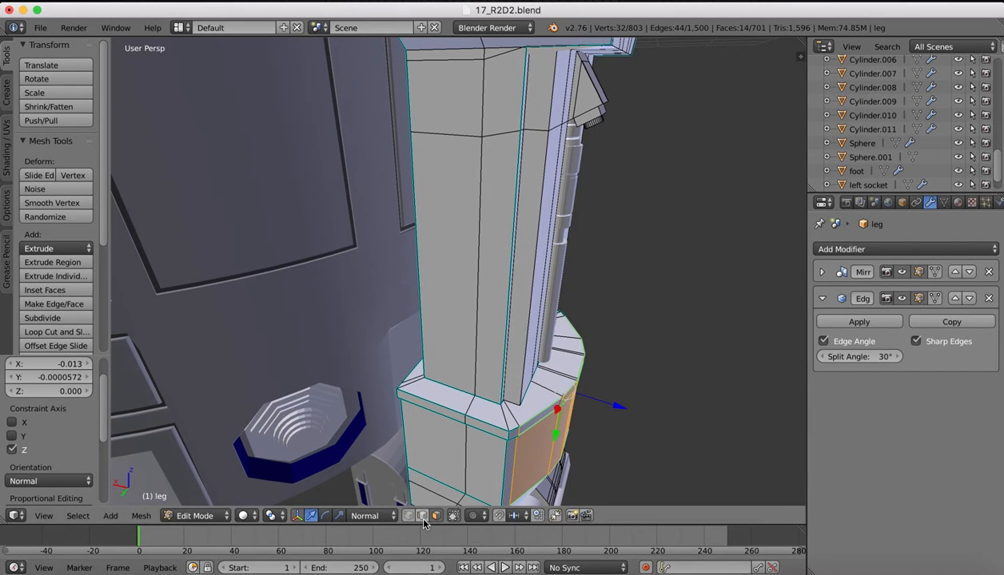
Deselect the outermost faces at the block's near end and nudge the remaining curved faces slightly along their normal Z axis
shift+right_click(517, 455)
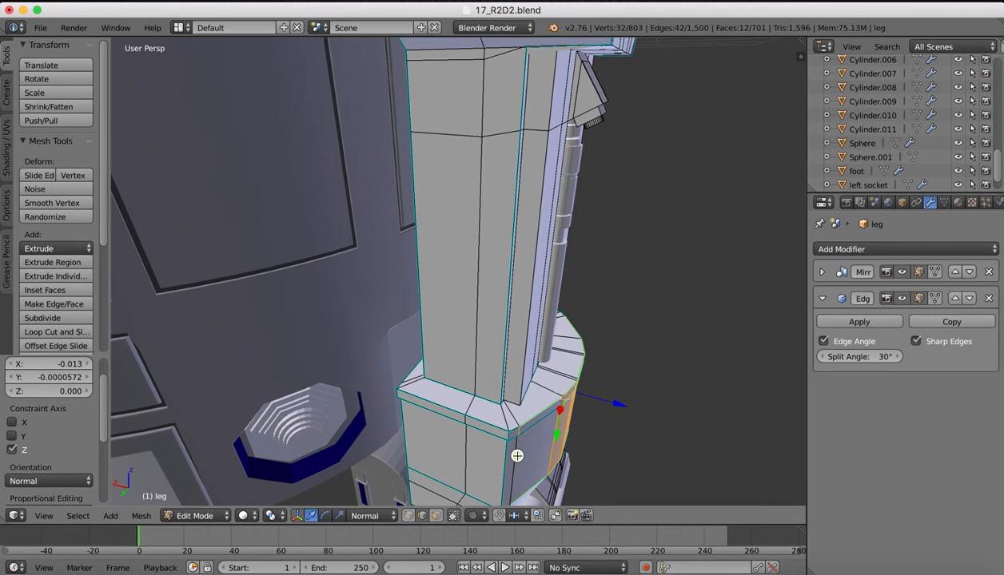
middle_drag(597, 394, 500, 446)
shift+right_click(389, 326)
shift+right_click(387, 345)
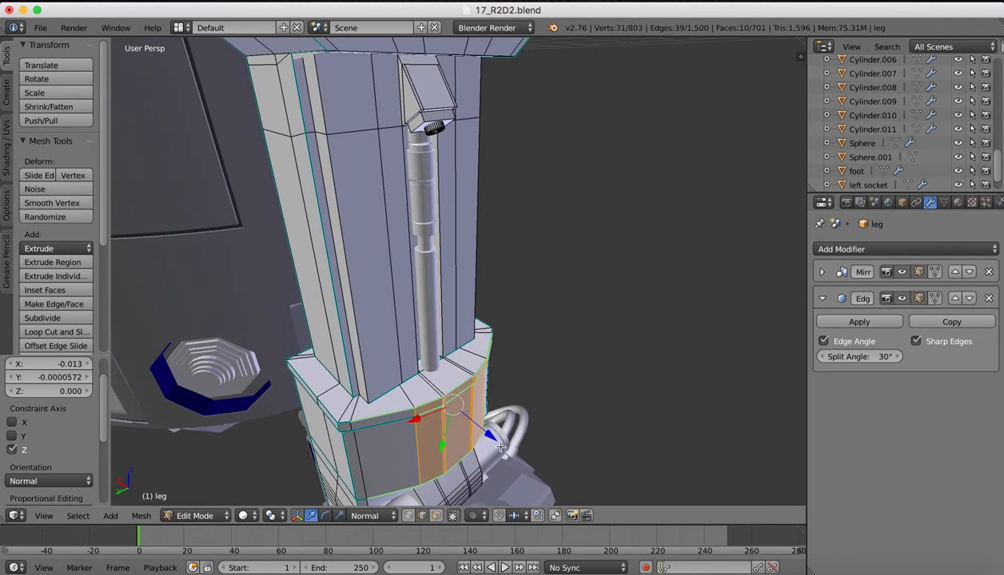
drag(490, 436, 491, 435)
Select the paired vertical edges at the middle of the curved block, including the rim segments, and push them inward to flatten its outer face
middle_drag(491, 435, 452, 413)
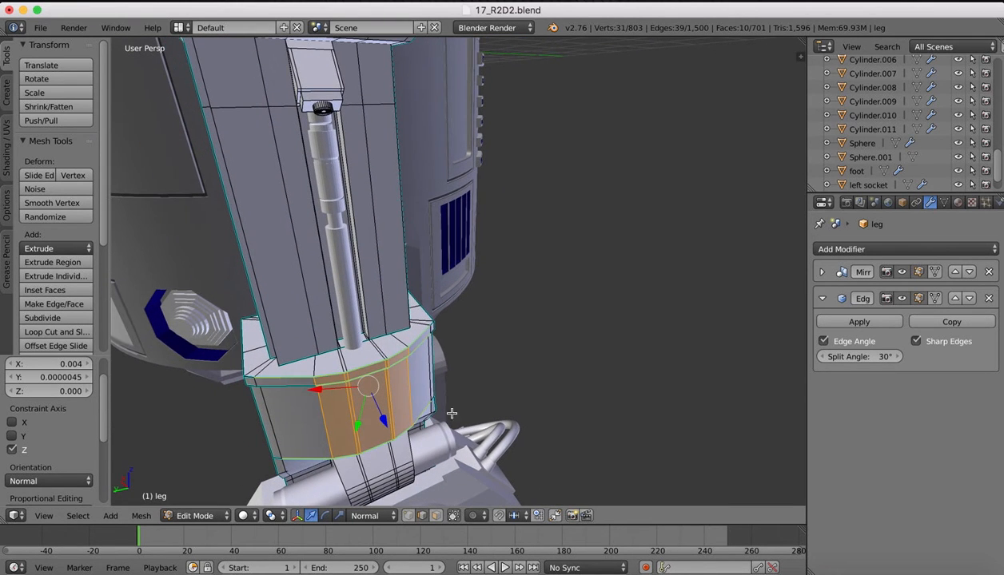
right_click(350, 378)
shift+right_click(354, 416)
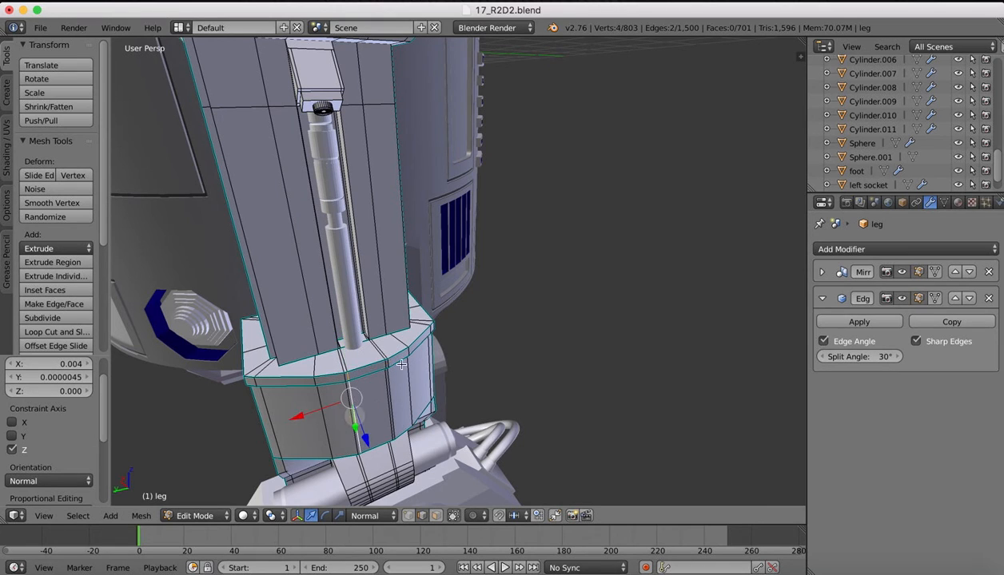
shift+right_click(386, 365)
shift+right_click(388, 394)
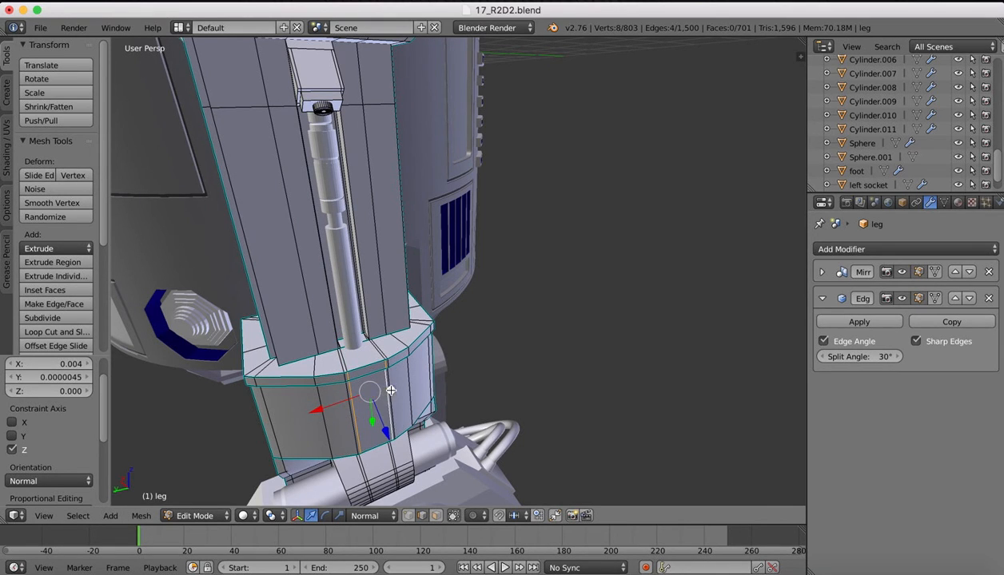
shift+right_click(391, 390)
shift+right_click(390, 367)
shift+right_click(392, 354)
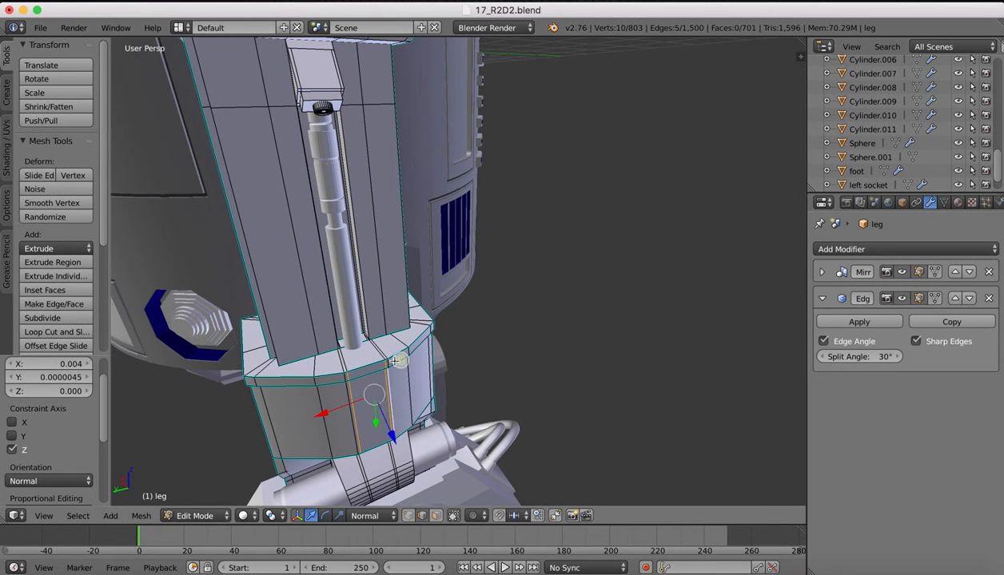
shift+right_click(390, 362)
shift+right_click(343, 378)
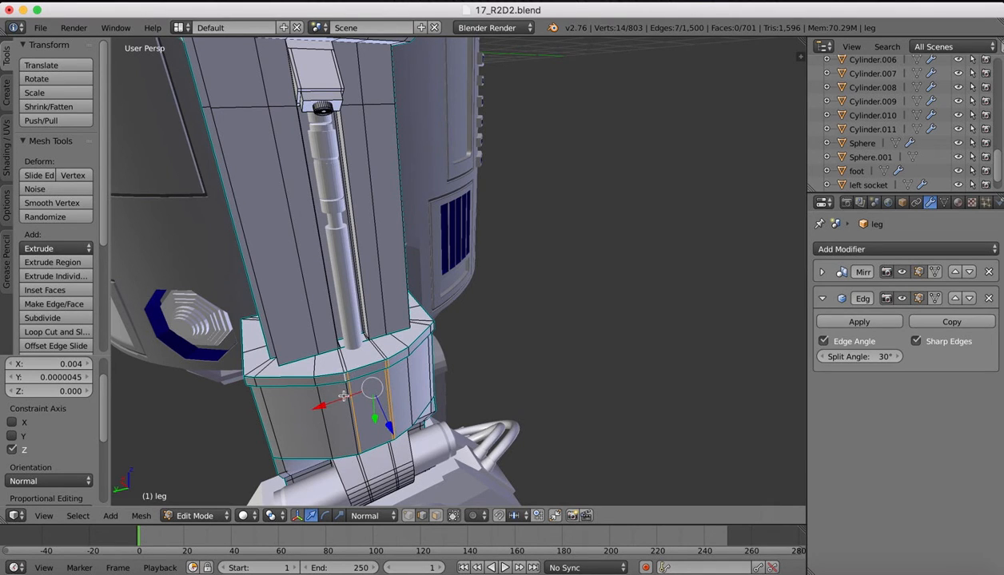
shift+right_click(342, 394)
drag(389, 434, 384, 427)
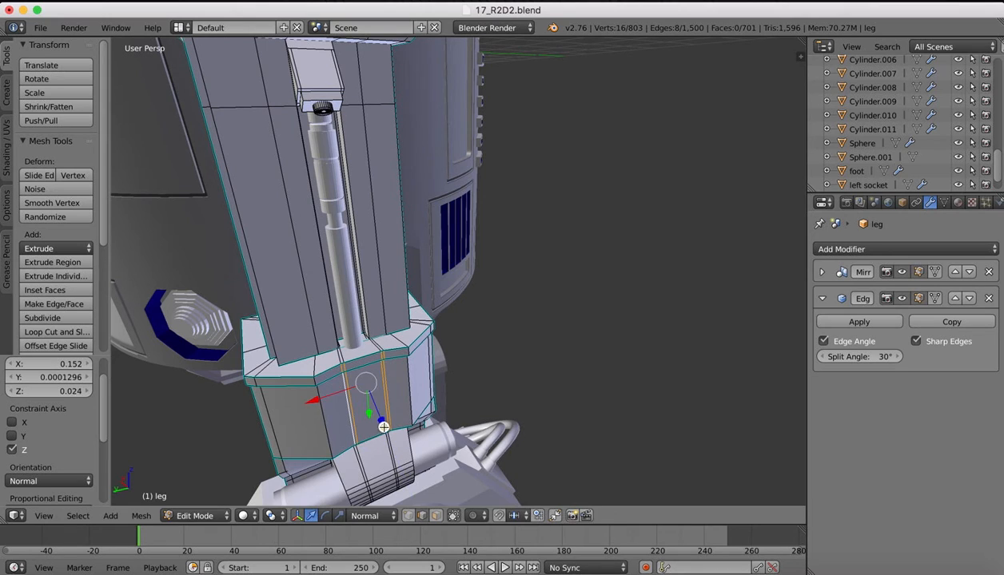
Select the two outer vertical edges of the curved block with their rim segments and push them slightly inward along their normal Z axis
right_click(312, 379)
shift+right_click(322, 407)
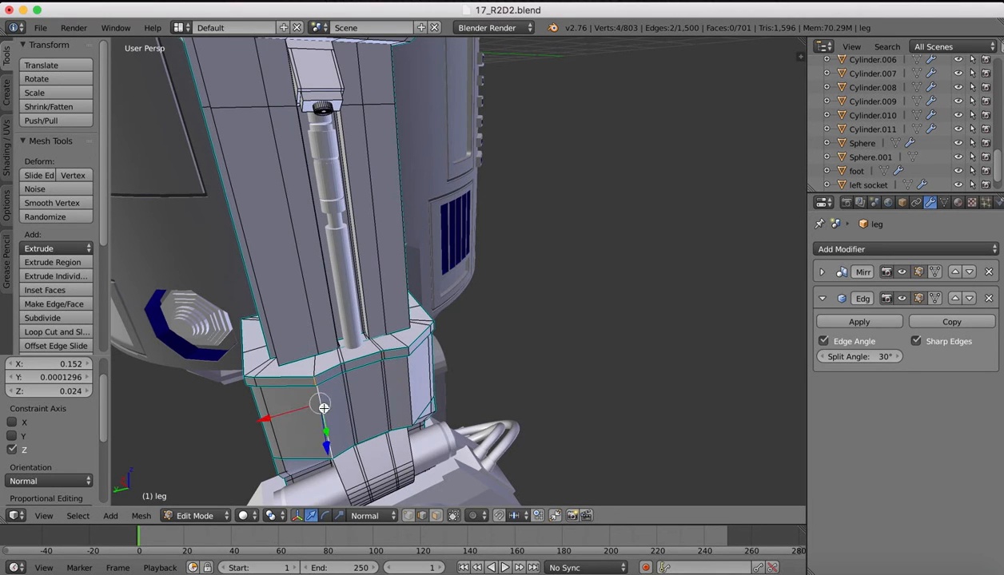
shift+right_click(409, 350)
shift+right_click(409, 374)
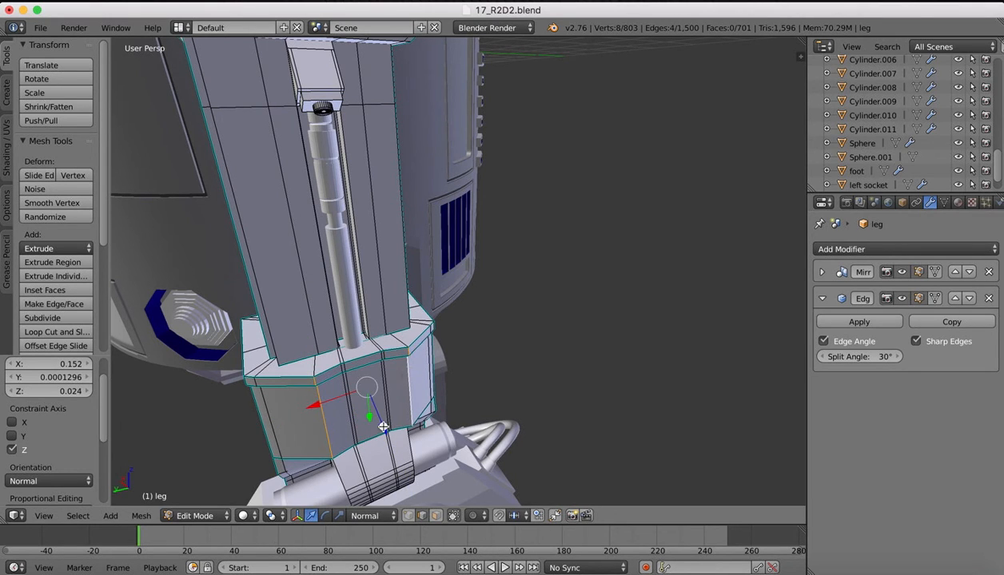
drag(384, 428, 376, 422)
Examine the curvature of the lower leg block and its rim from several angles, both in Object Mode and in the mesh
scroll(393, 308, left, 8)
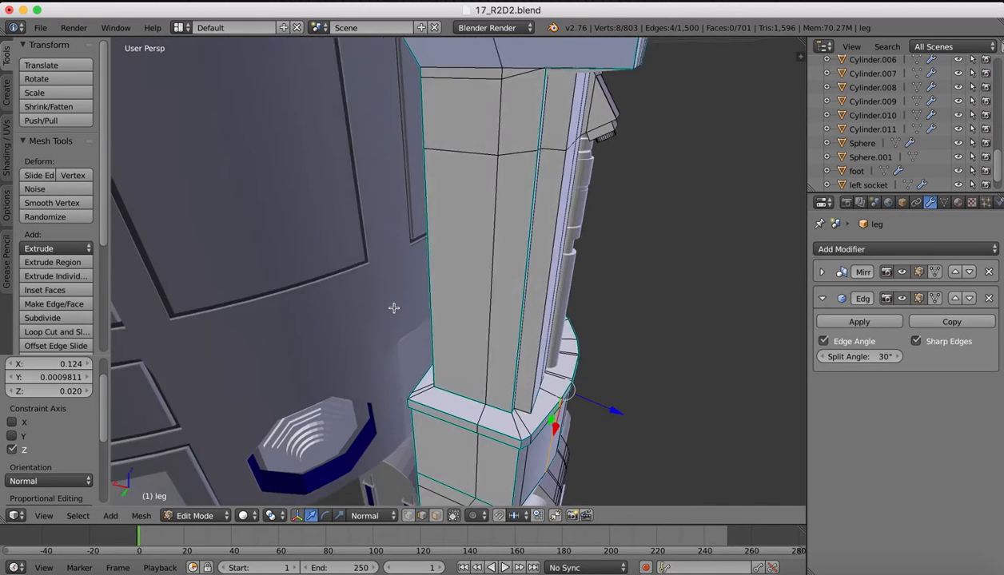
scroll(394, 307, down, 2)
scroll(394, 308, left, 6)
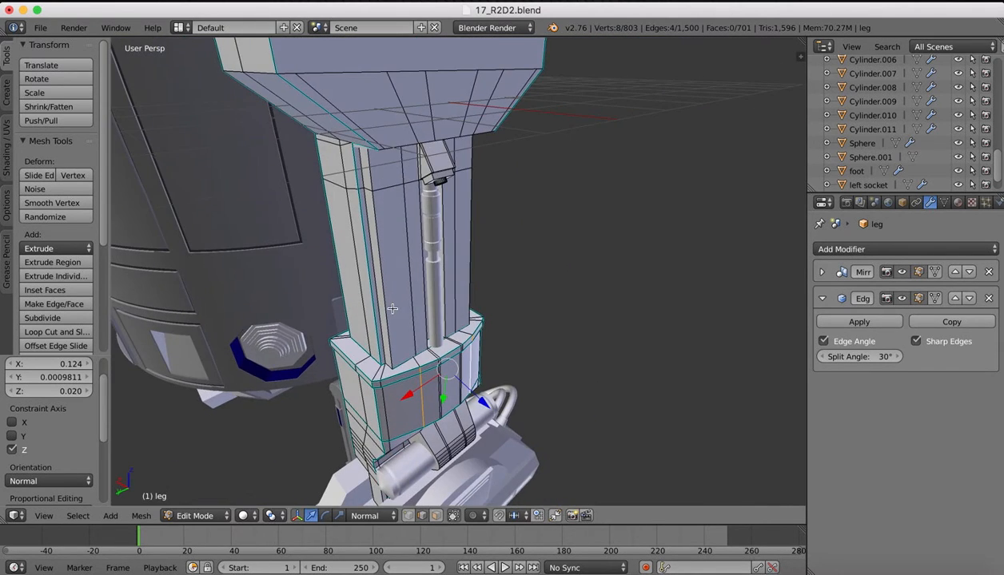
scroll(392, 309, down, 2)
key(Tab)
scroll(461, 245, down, 3)
scroll(459, 242, left, 4)
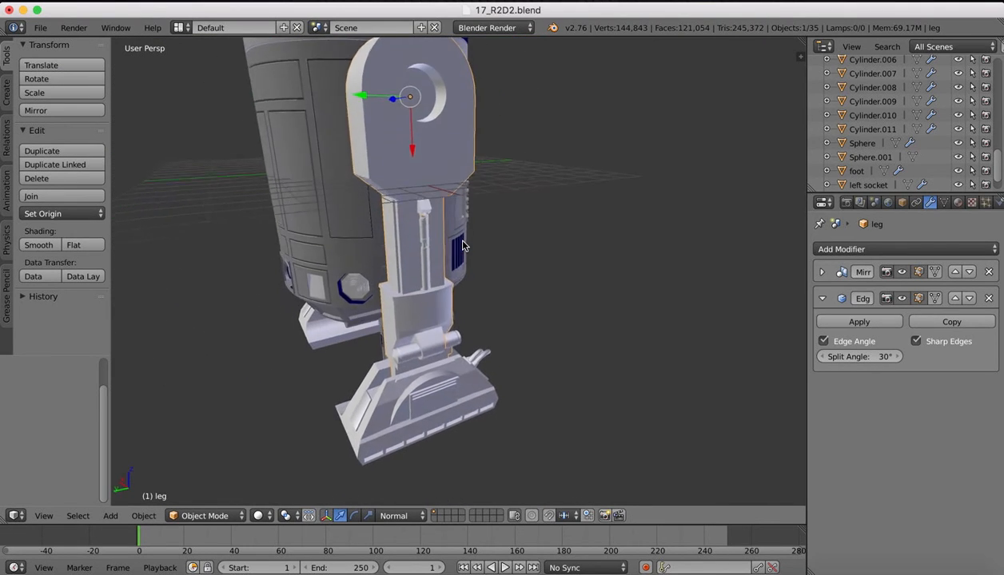
scroll(462, 245, left, 6)
scroll(502, 311, up, 3)
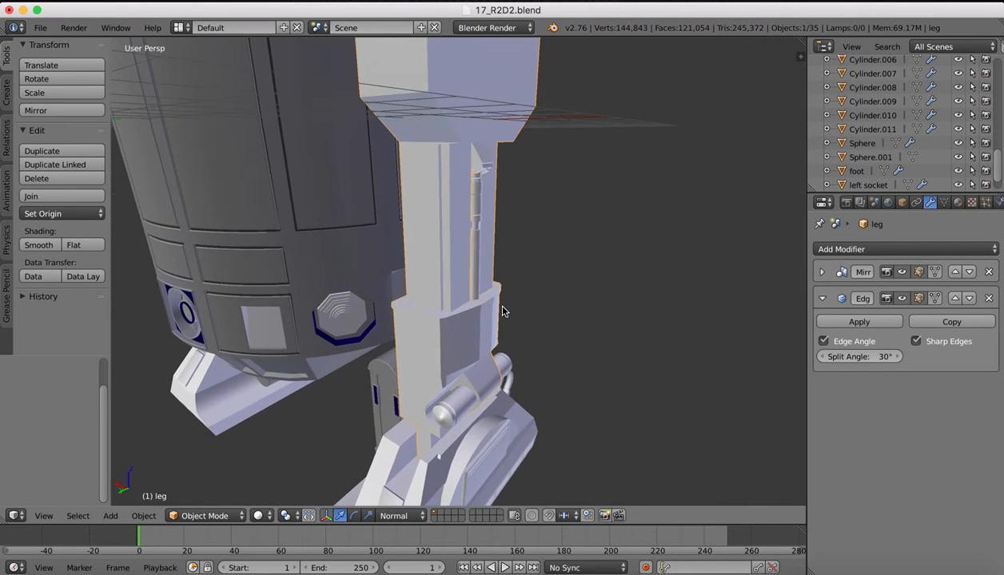
scroll(502, 311, up, 2)
key(Tab)
scroll(503, 307, left, 4)
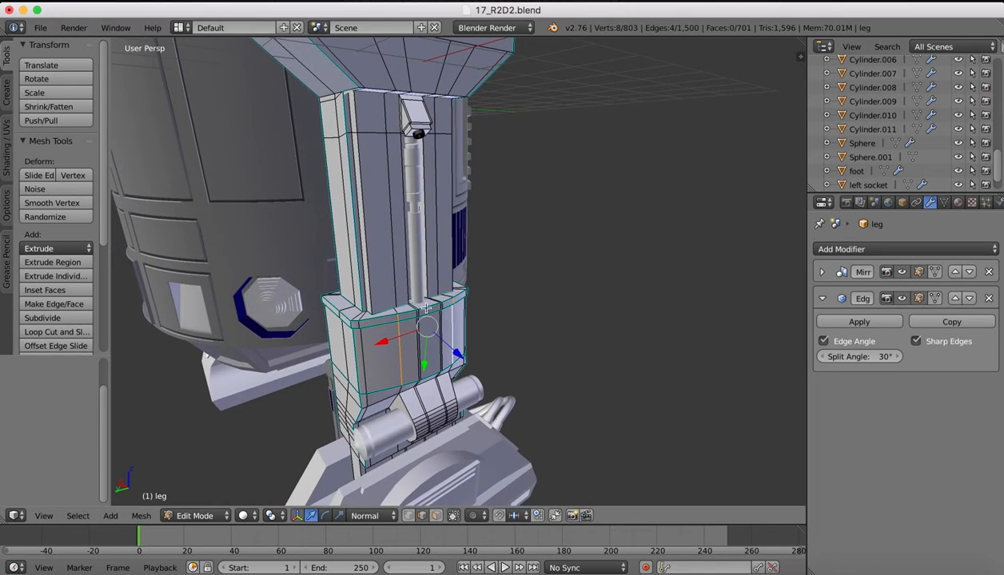
scroll(426, 307, up, 5)
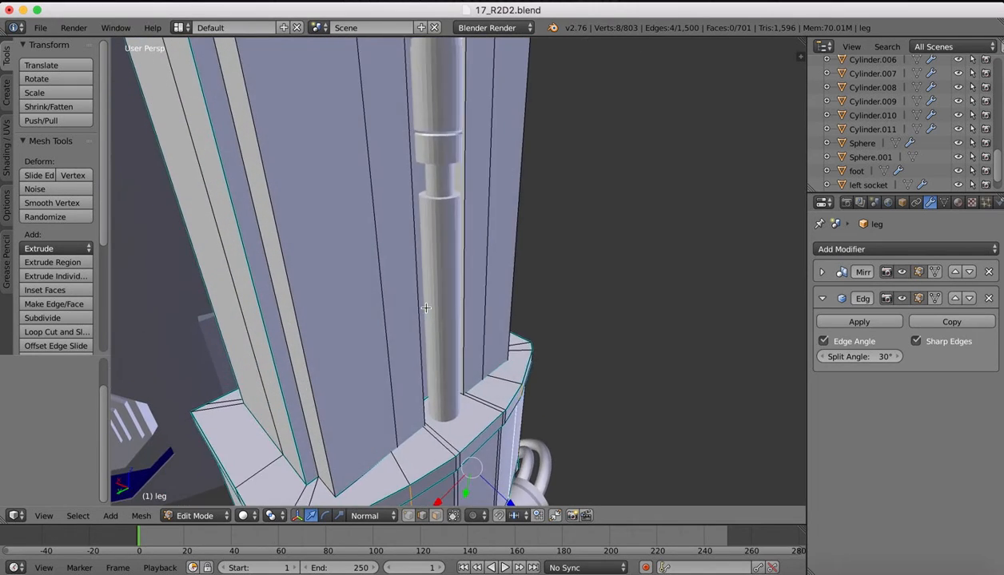
scroll(426, 308, down, 5)
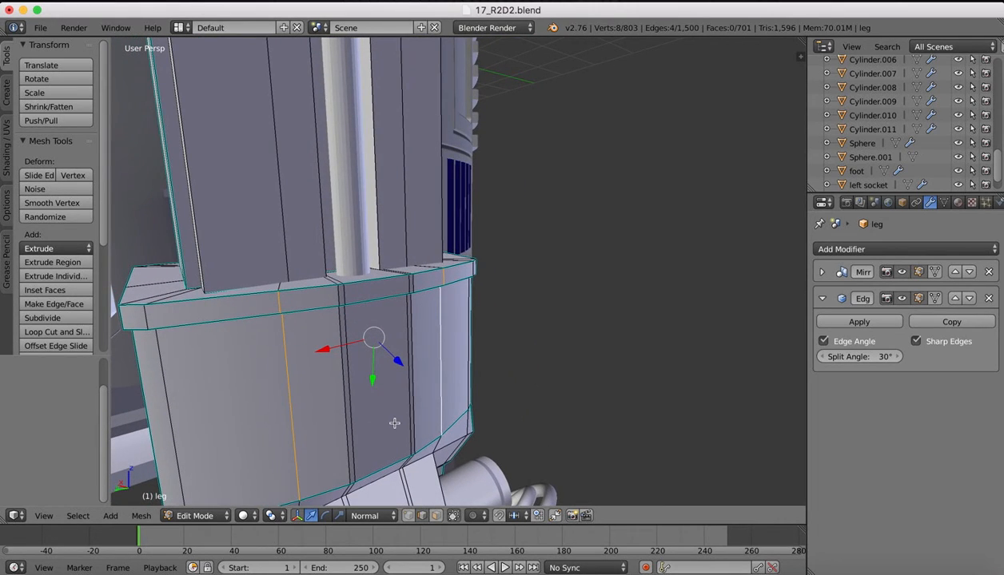
scroll(394, 422, down, 2)
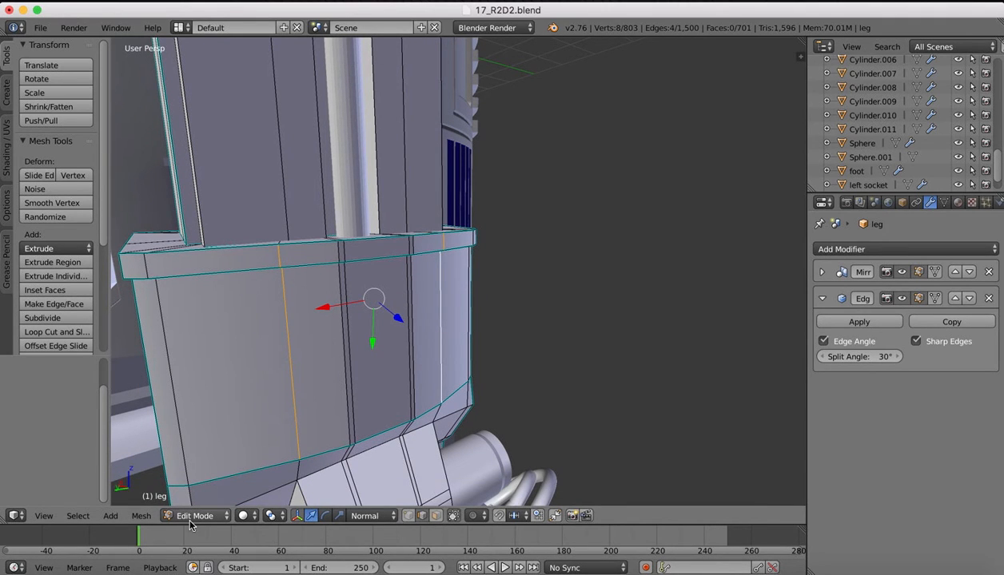
scroll(340, 277, up, 5)
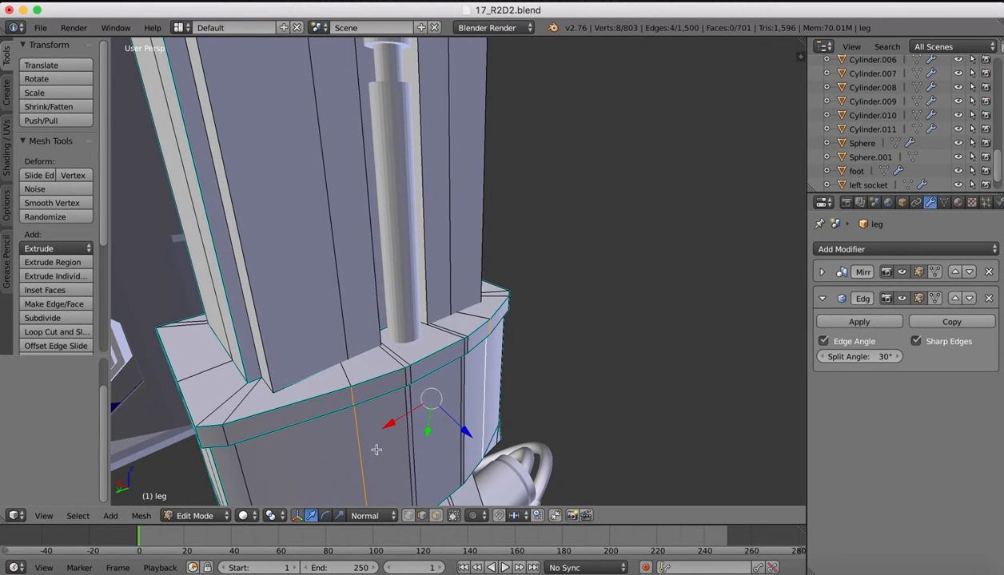
scroll(402, 378, left, 3)
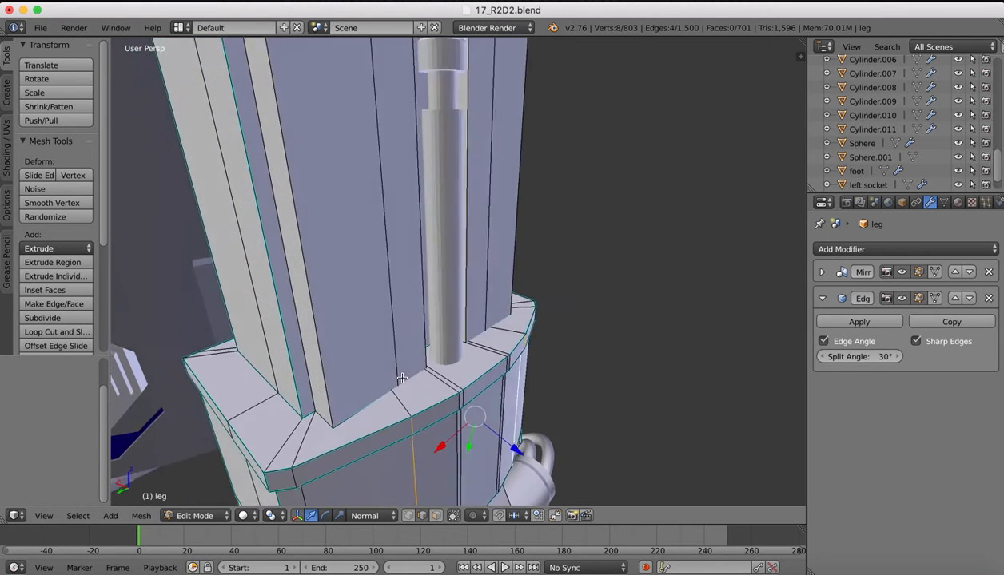
scroll(402, 378, right, 5)
scroll(402, 378, right, 3)
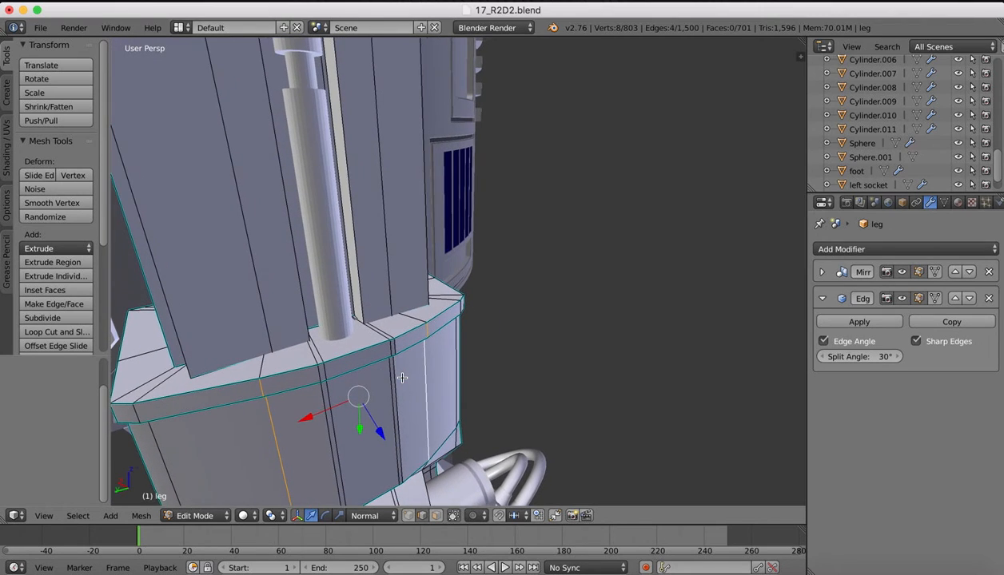
scroll(402, 378, right, 3)
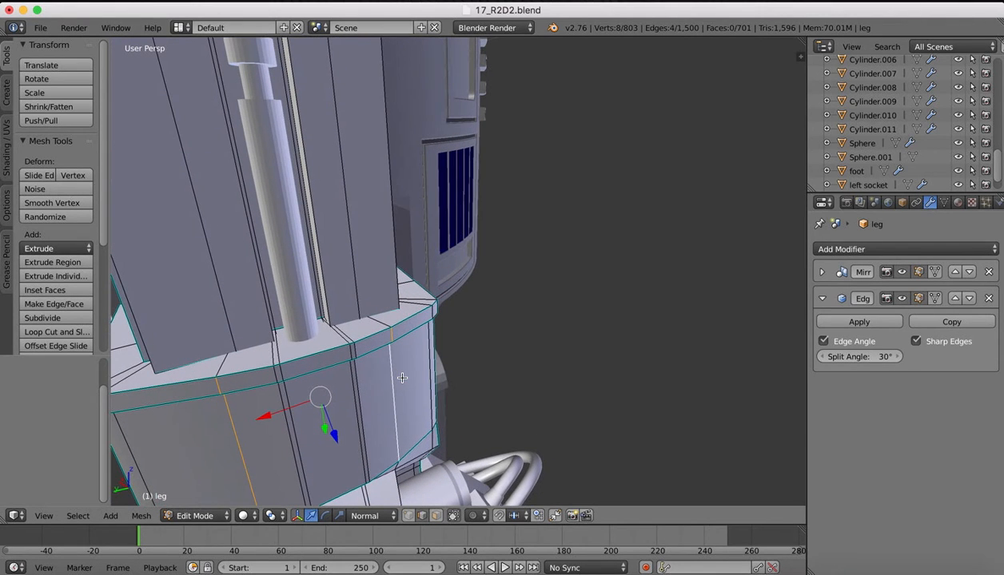
scroll(402, 378, left, 4)
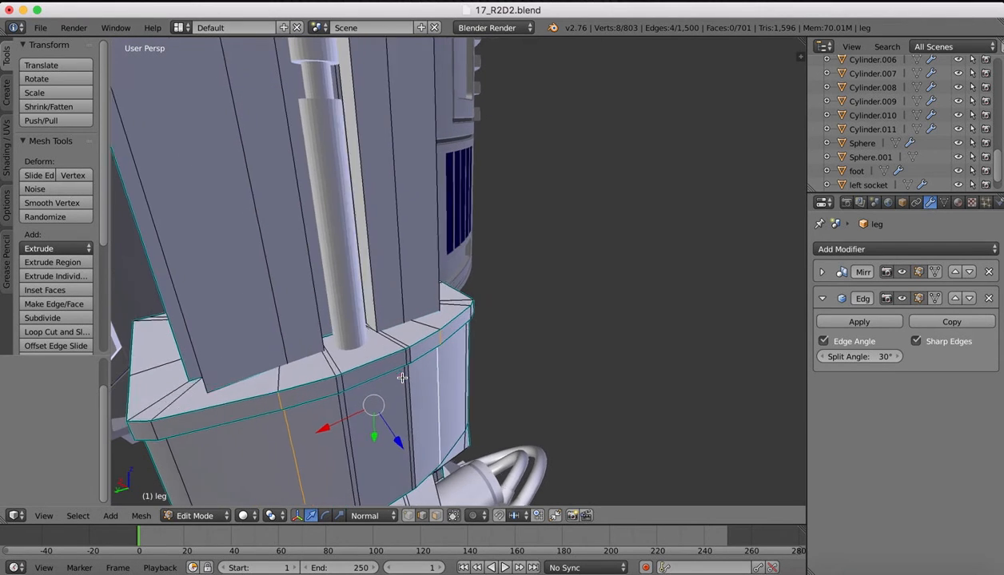
In vertex selection, try merging the two close vertices on the rim's upper edge below the piston, using Merge At First
click(412, 517)
scroll(359, 361, down, 3)
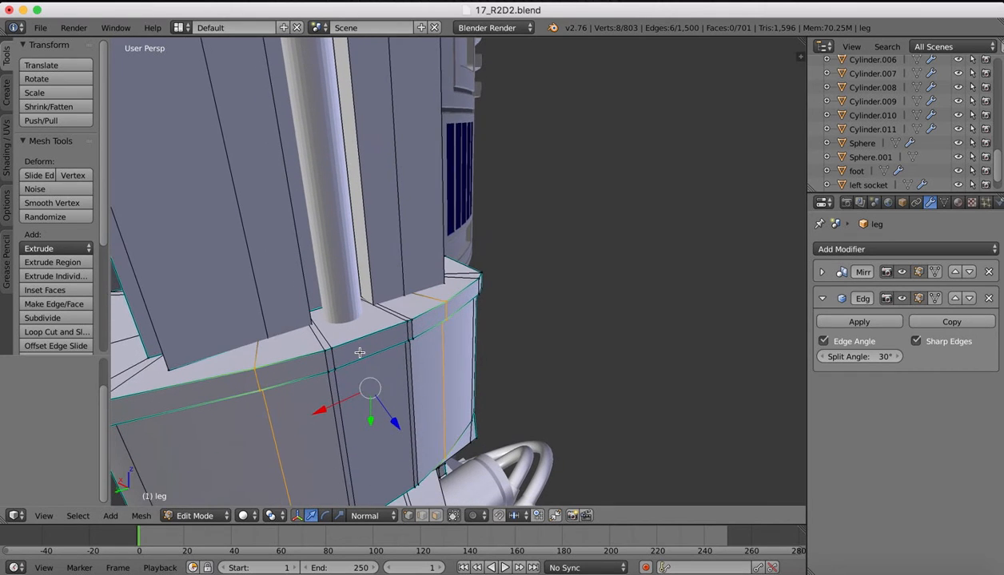
right_click(336, 343)
shift+click(315, 351)
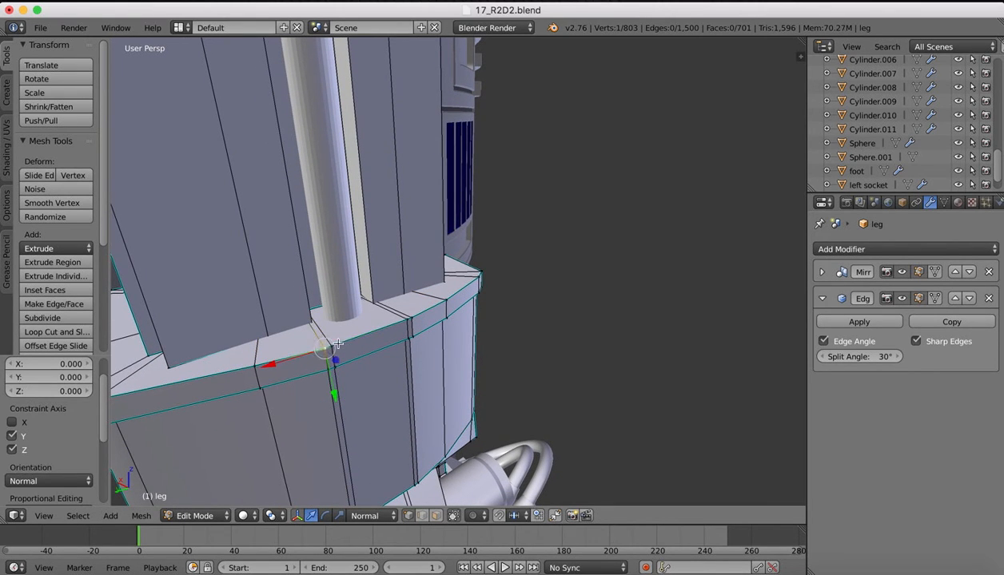
shift+right_click(338, 343)
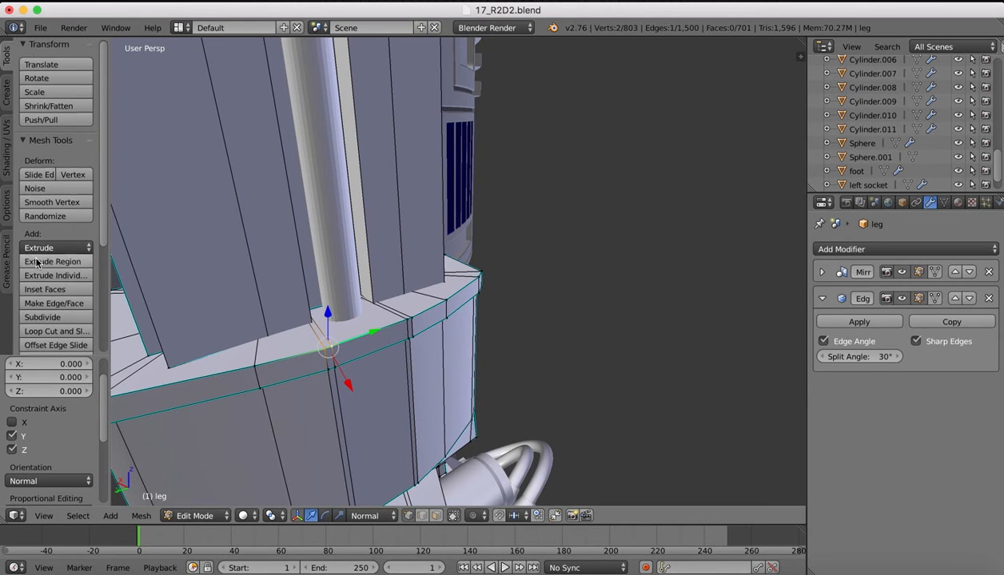
scroll(38, 302, down, 5)
click(38, 299)
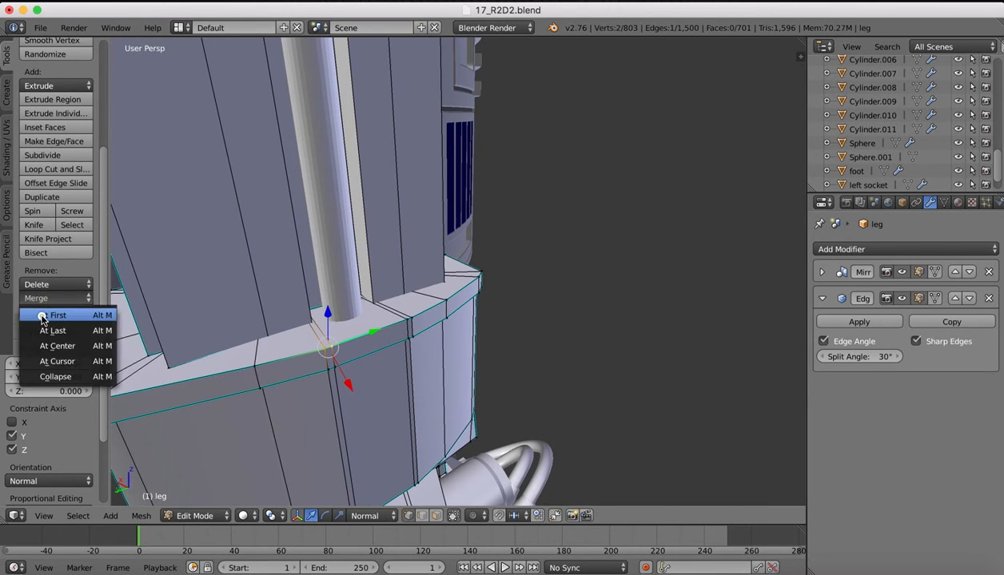
click(44, 314)
Select the matching vertex pair on the rim's lower edge, then undo the selection and the vertex merge
right_click(339, 371)
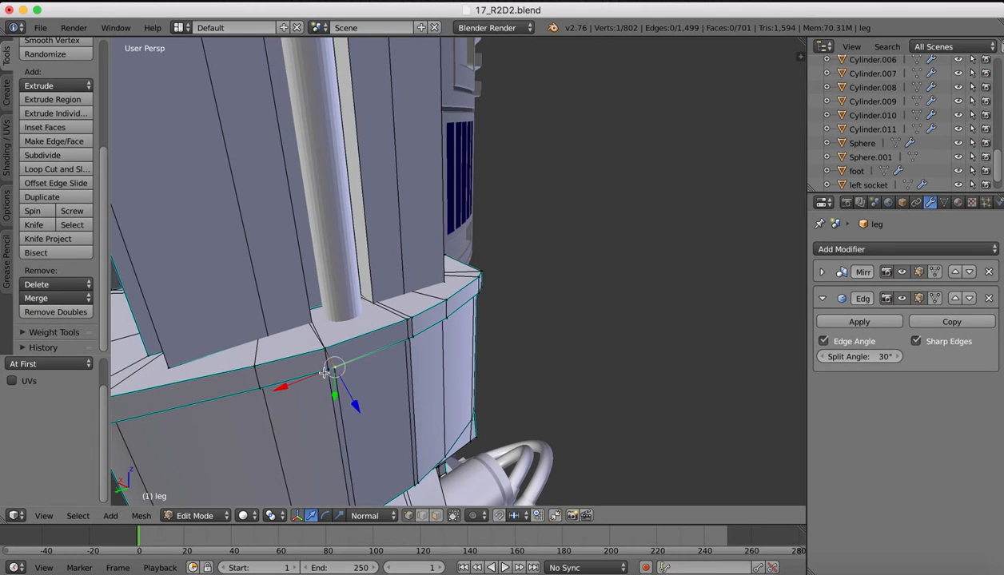
shift+click(321, 372)
shift+right_click(323, 366)
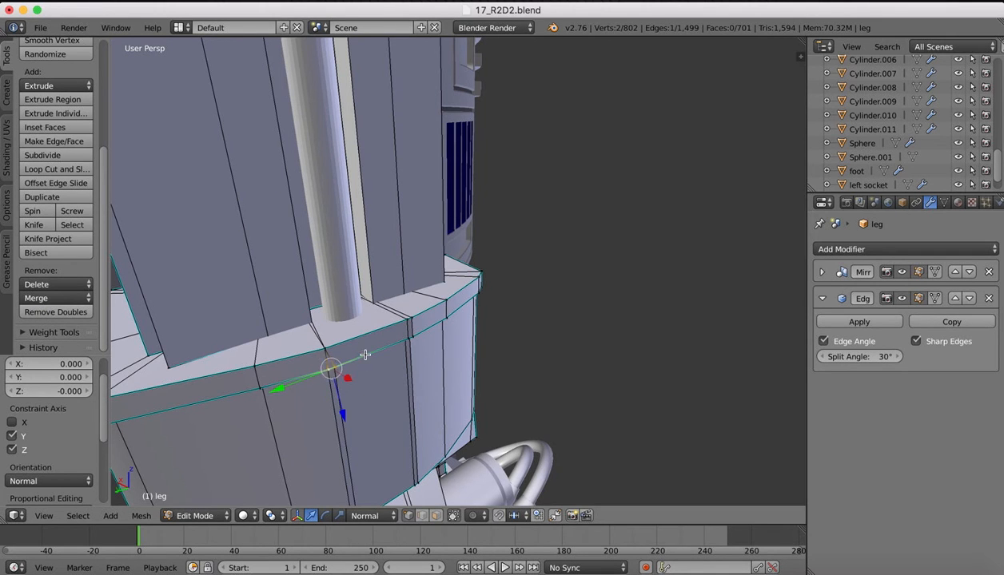
middle_drag(363, 395, 365, 354)
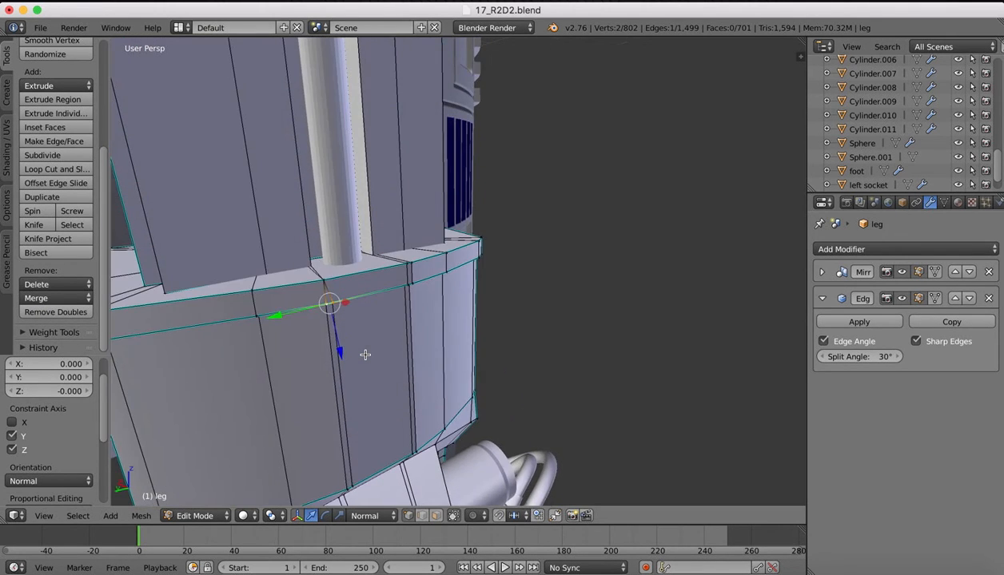
key(super+z)
key(super+z)
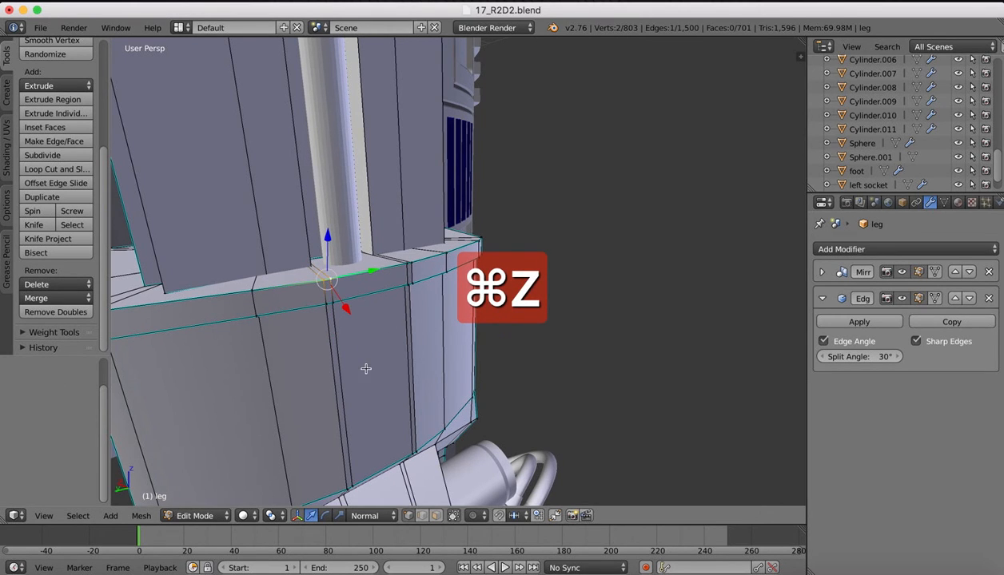
Inspect the whole model in Object Mode from several sides and compare its legs with the reference render
key(Tab)
scroll(345, 217, down, 4)
middle_drag(344, 216, 341, 215)
scroll(345, 217, down, 2)
scroll(344, 212, down, 5)
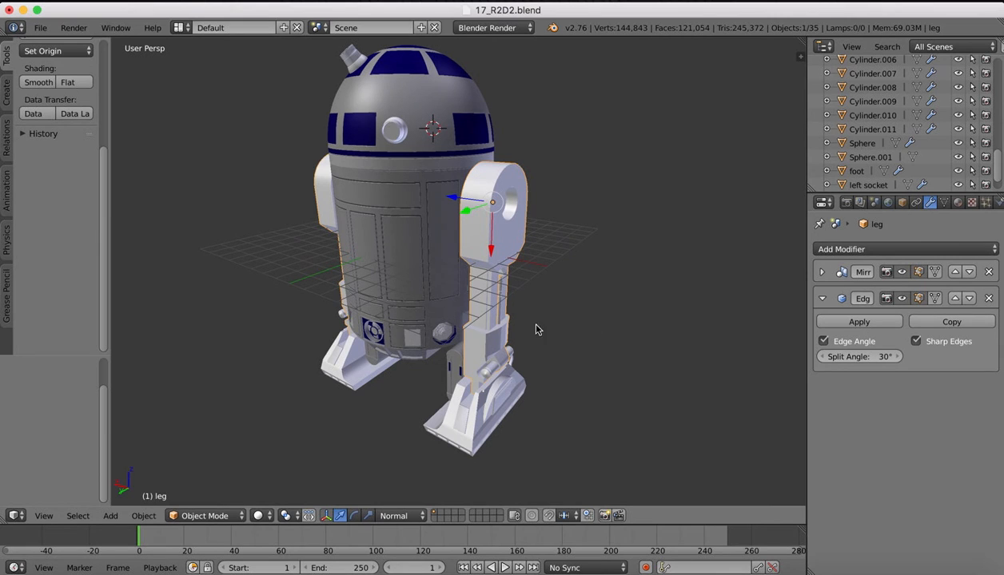
middle_drag(410, 176, 410, 177)
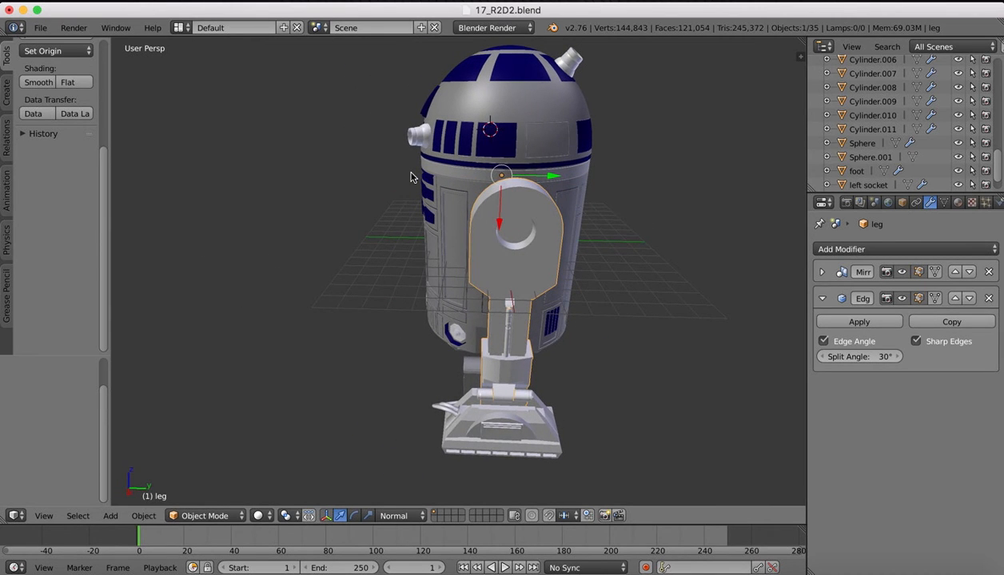
middle_drag(415, 287, 413, 287)
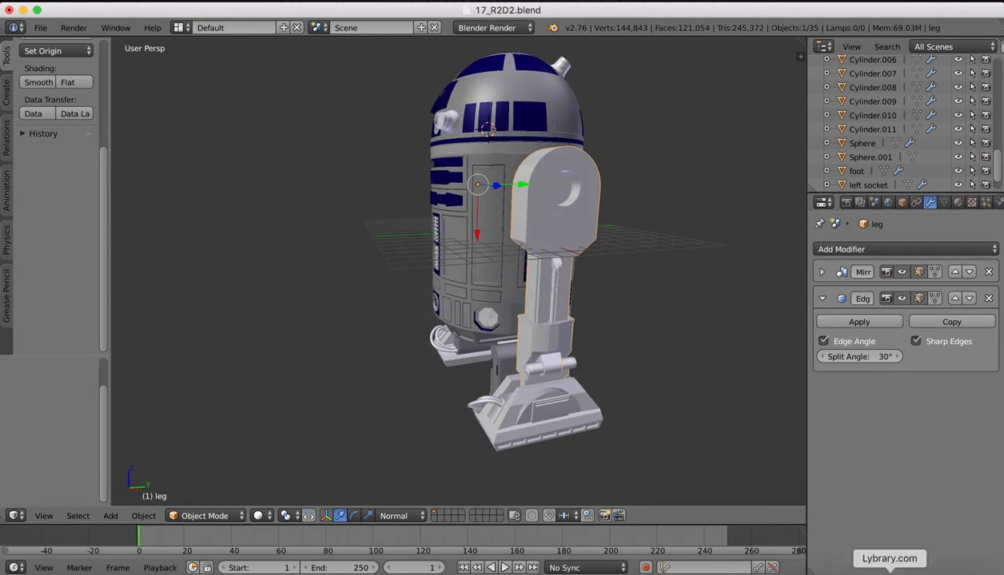
click(769, 564)
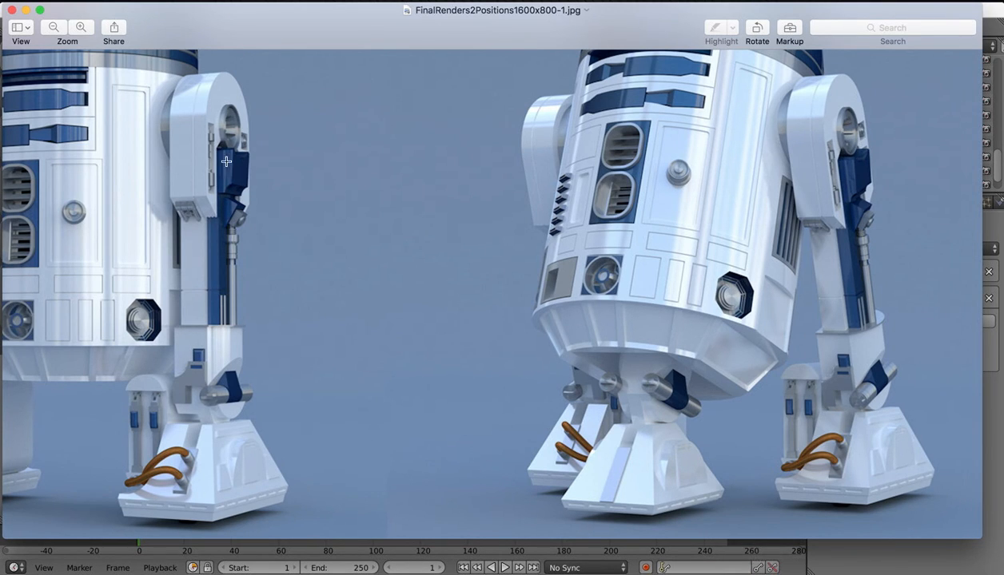
click(741, 565)
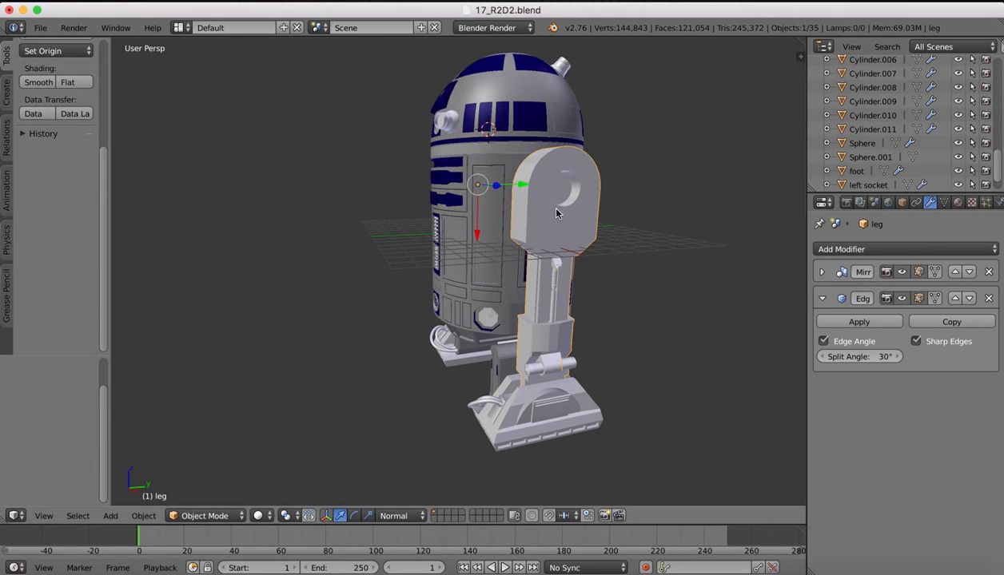
In the leg mesh, after checking the reference render, knife-cut the upper leg's outer face from its lower edge to the hole's left rim
scroll(557, 211, up, 4)
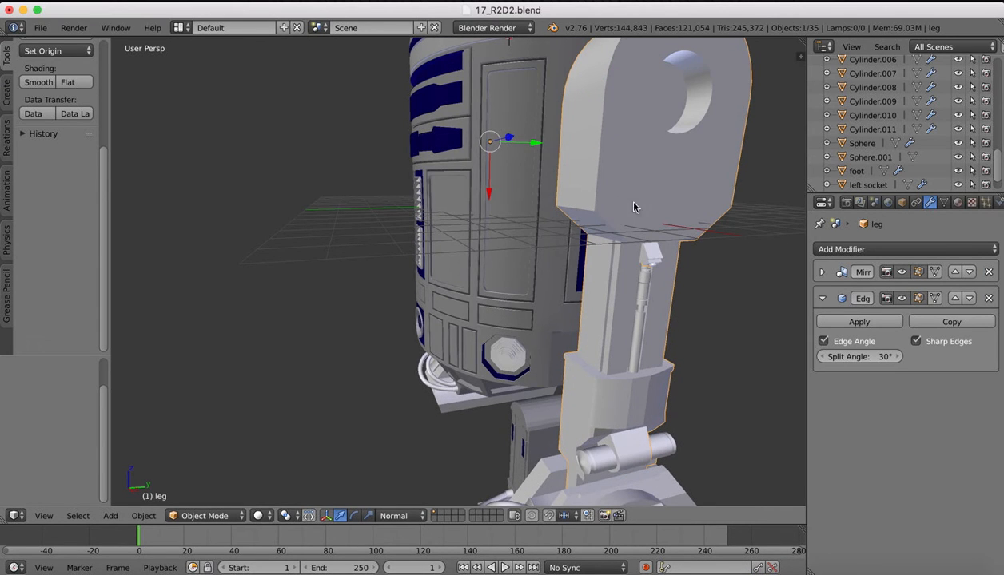
key(Tab)
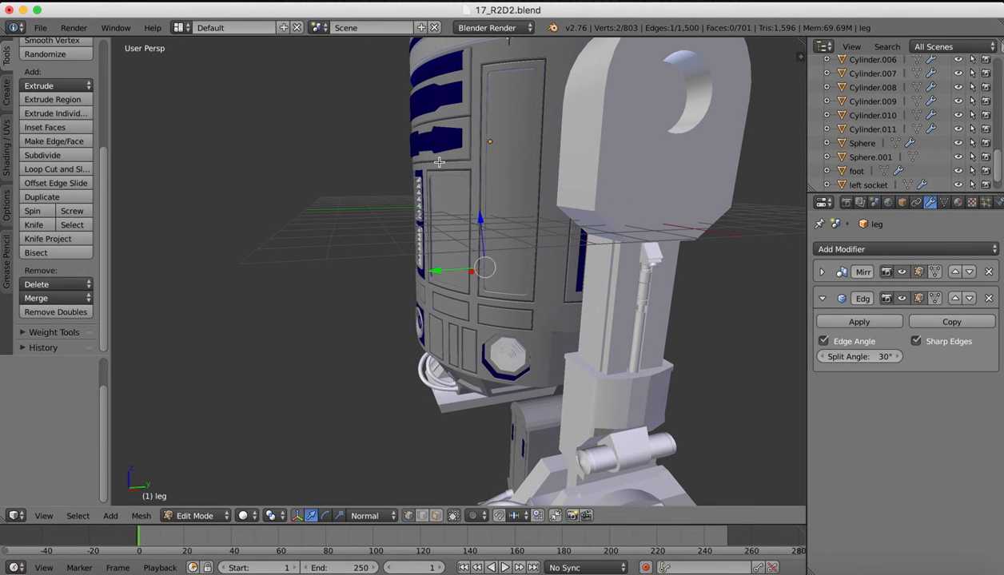
middle_drag(432, 159, 439, 162)
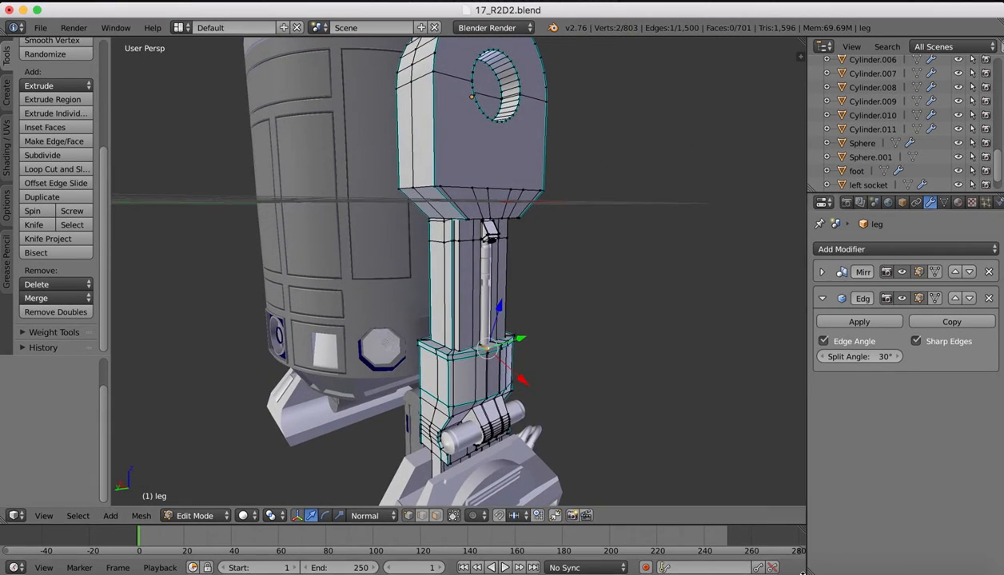
click(772, 563)
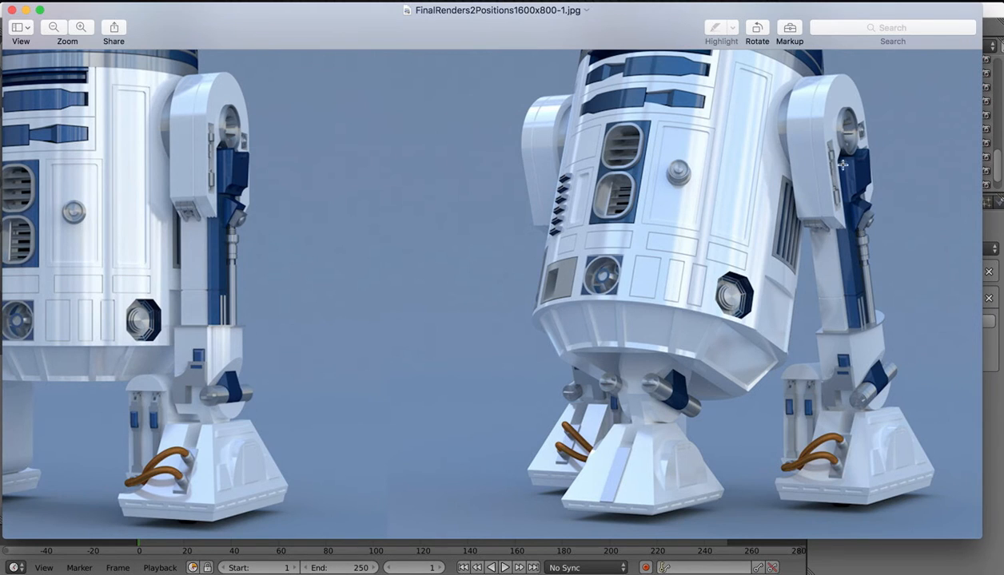
click(735, 562)
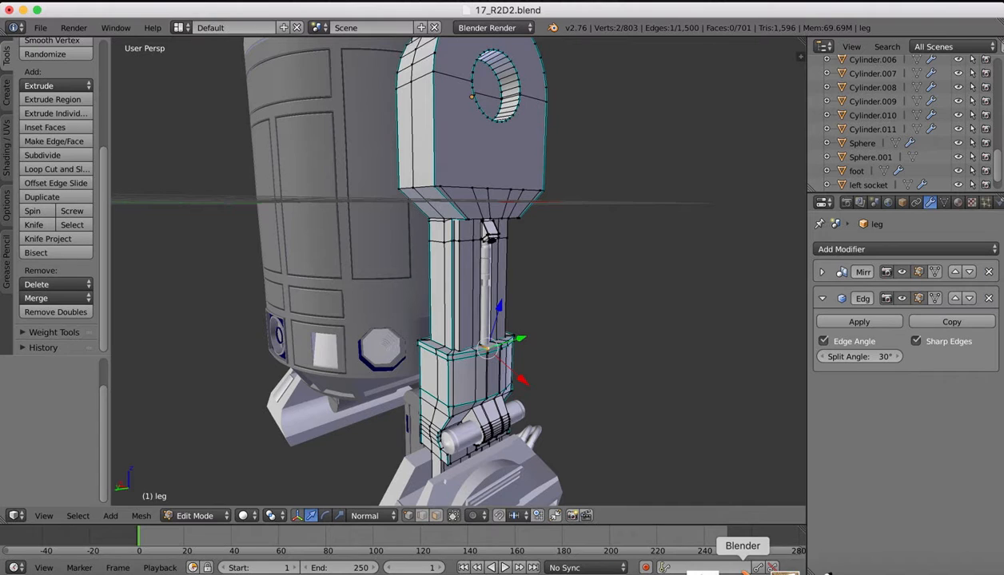
middle_drag(479, 171, 430, 147)
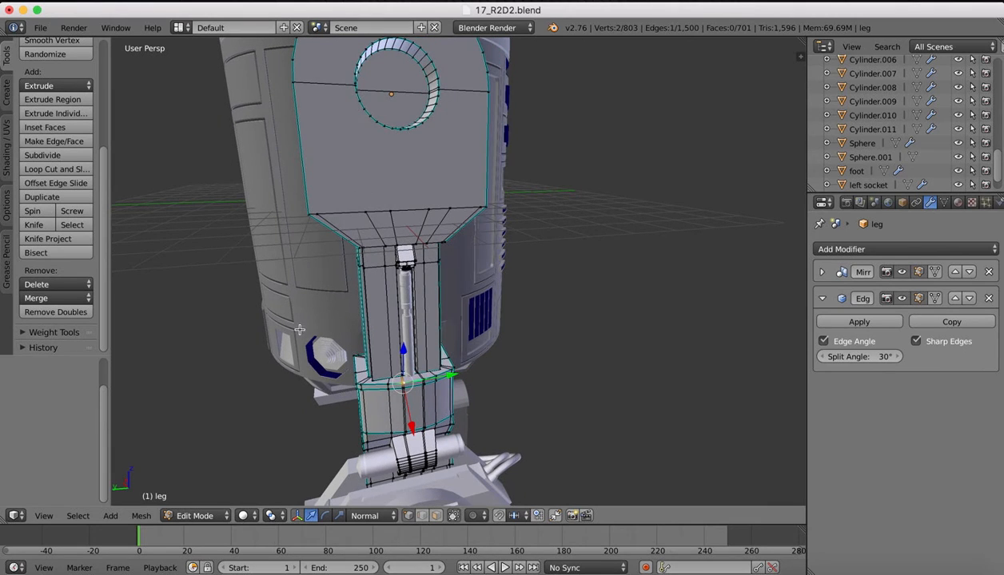
click(42, 228)
click(365, 211)
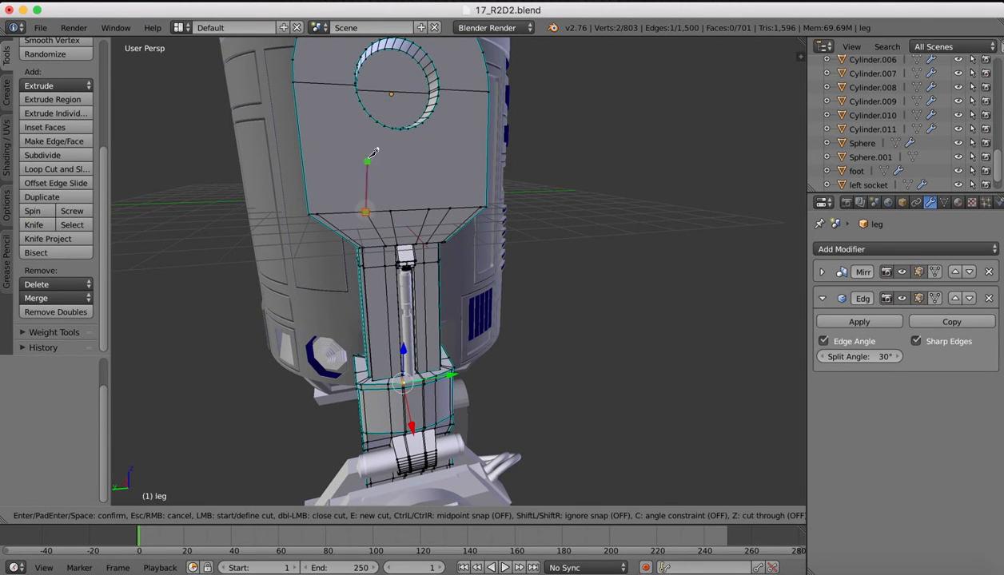
click(361, 100)
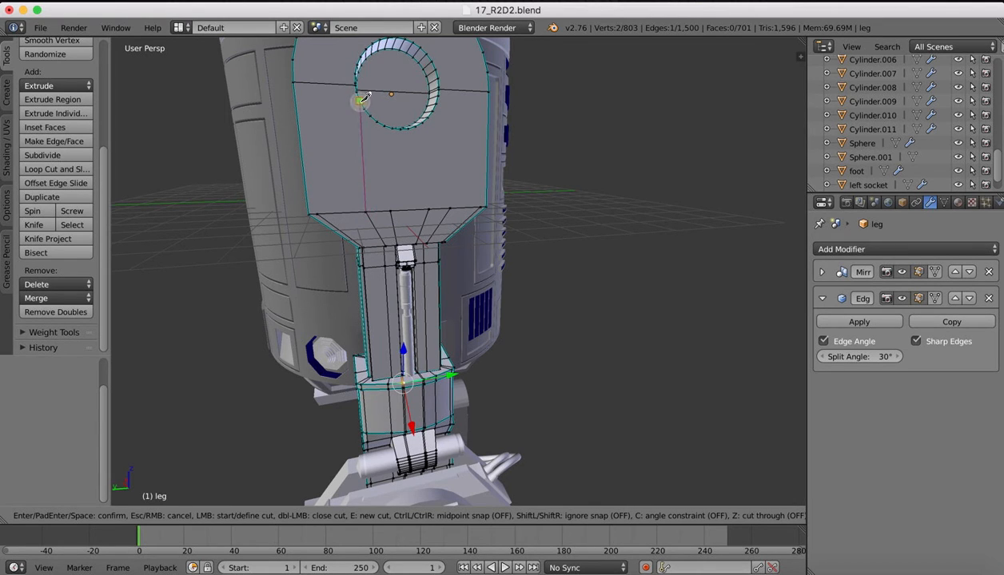
key(Return)
click(33, 224)
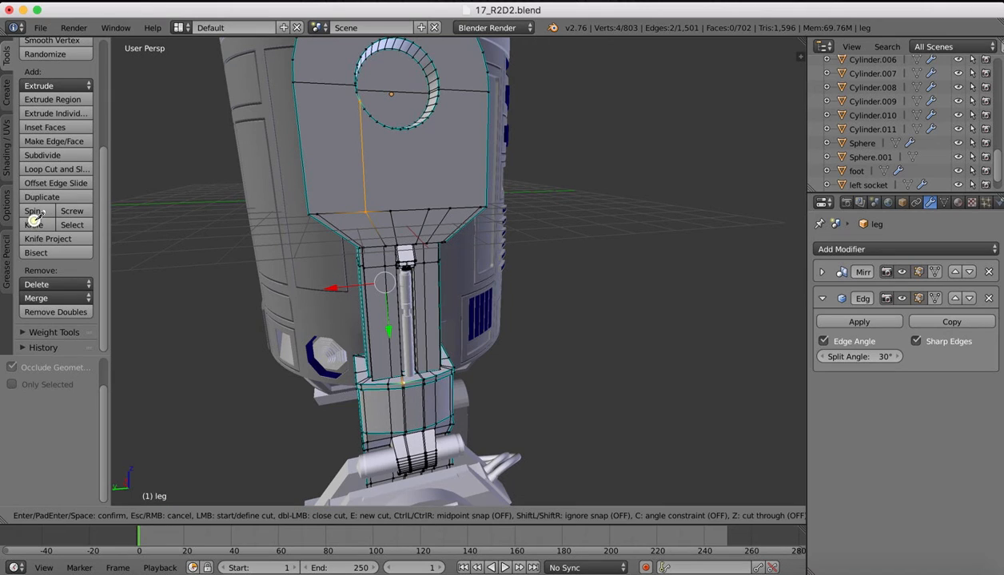
click(450, 207)
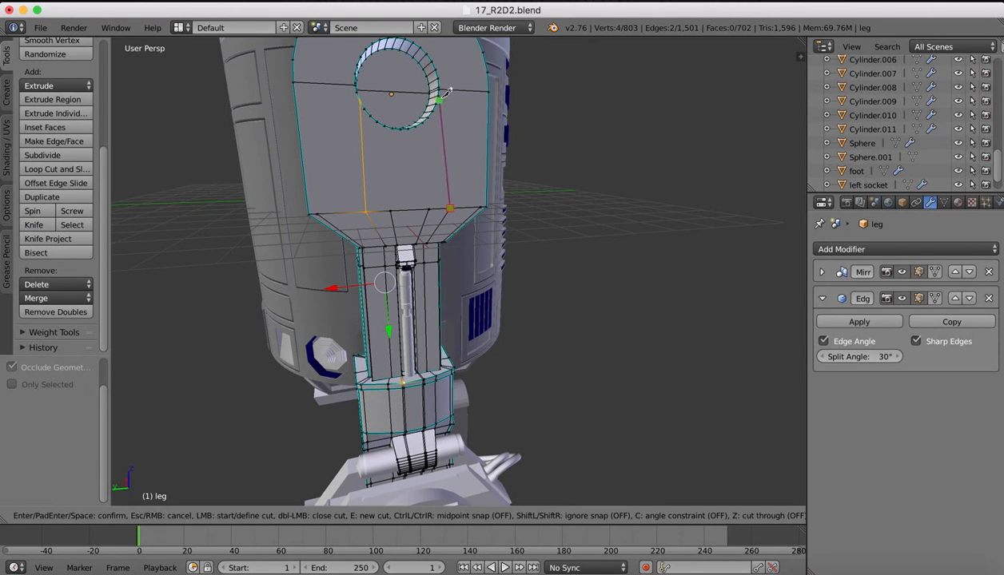
click(442, 91)
click(440, 95)
scroll(440, 95, right, 5)
scroll(440, 95, left, 3)
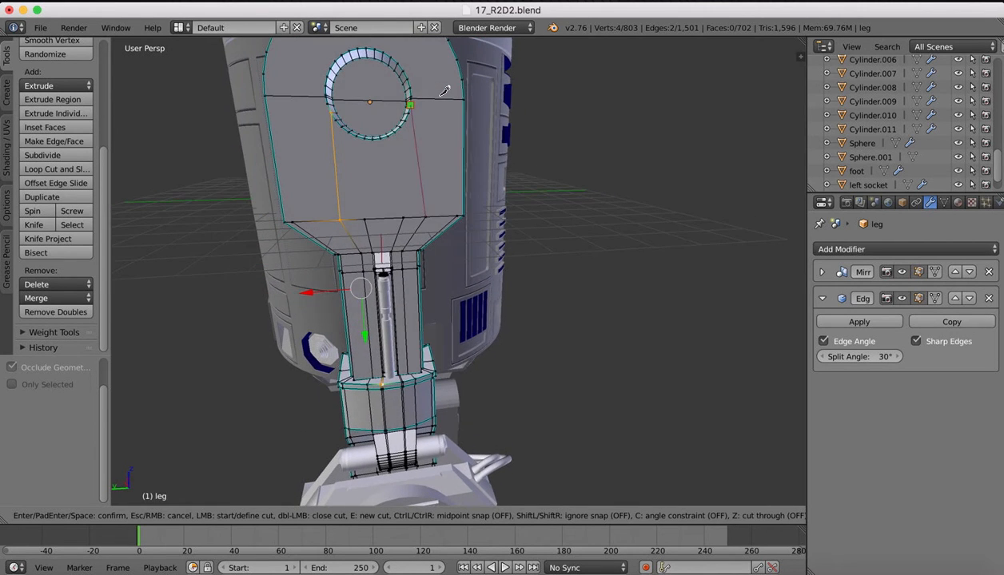
scroll(444, 91, down, 3)
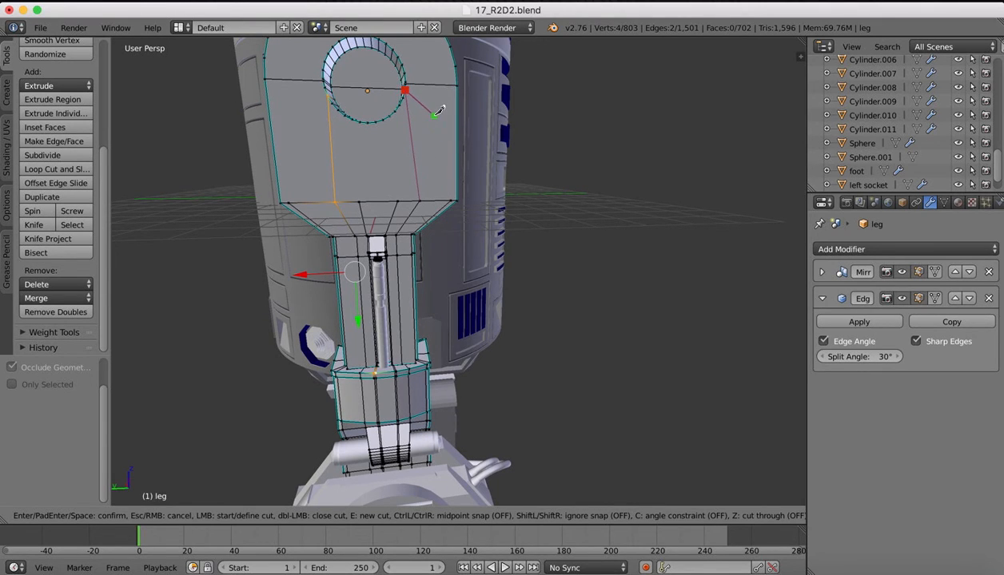
key(Return)
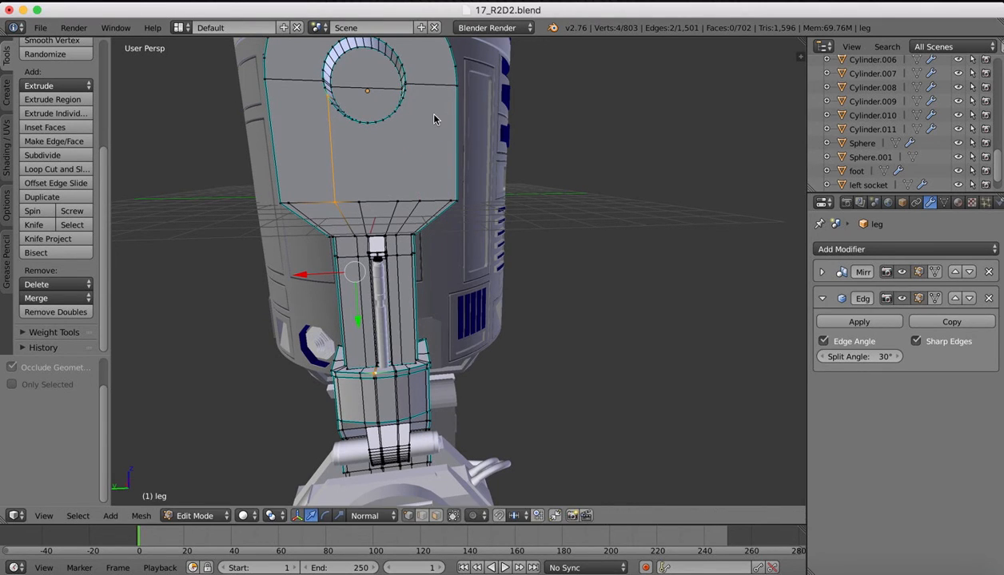
Knife-cut the upper leg's outer face from the round hole's right rim straight down to the face's lower edge
click(35, 225)
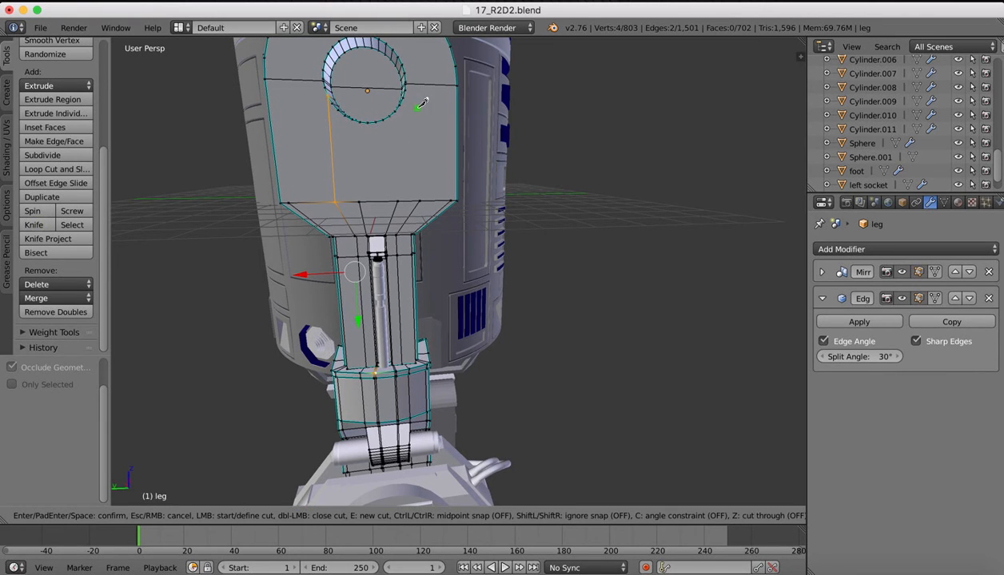
scroll(418, 107, up, 3)
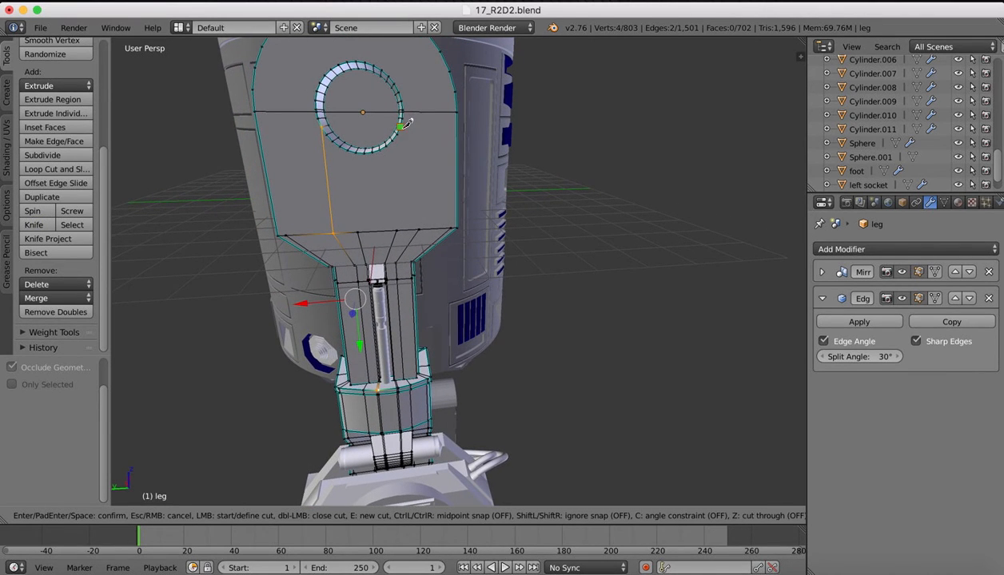
click(404, 123)
click(408, 229)
middle_drag(409, 229, 368, 199)
key(Return)
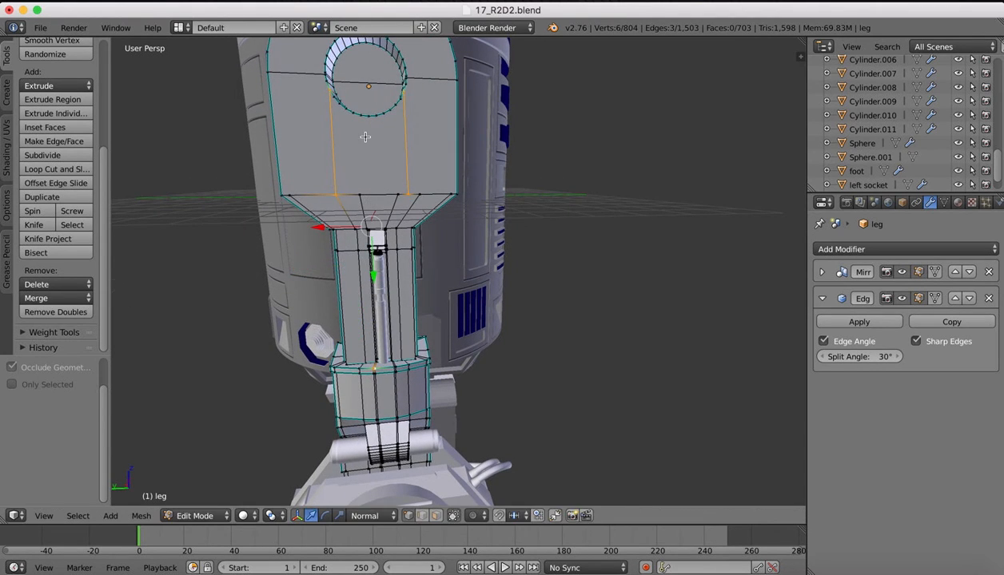
In face selection, extrude the face between the two cuts below the hole about 0.248 into the leg
middle_drag(365, 137, 304, 178)
click(436, 517)
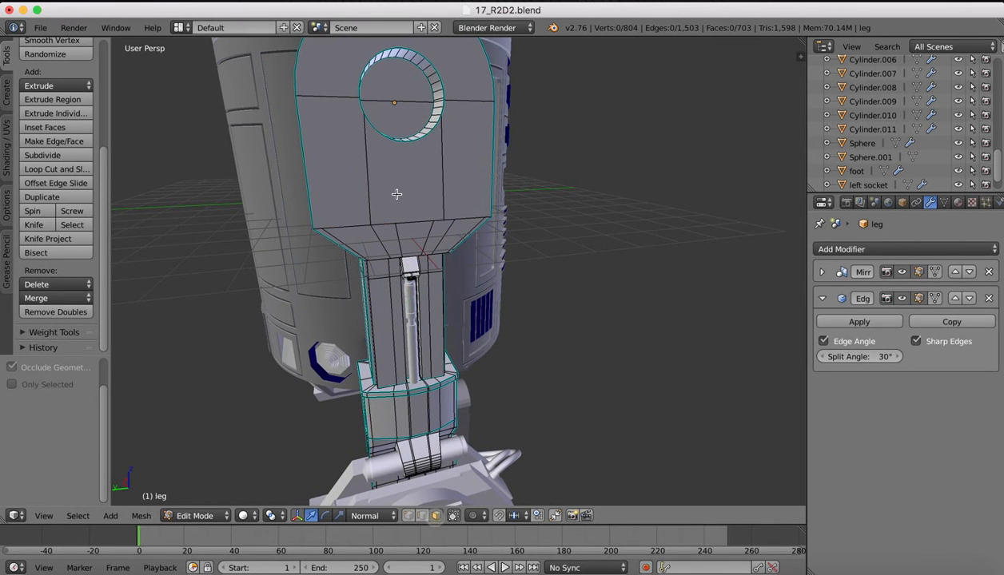
right_click(399, 196)
middle_drag(459, 182, 539, 203)
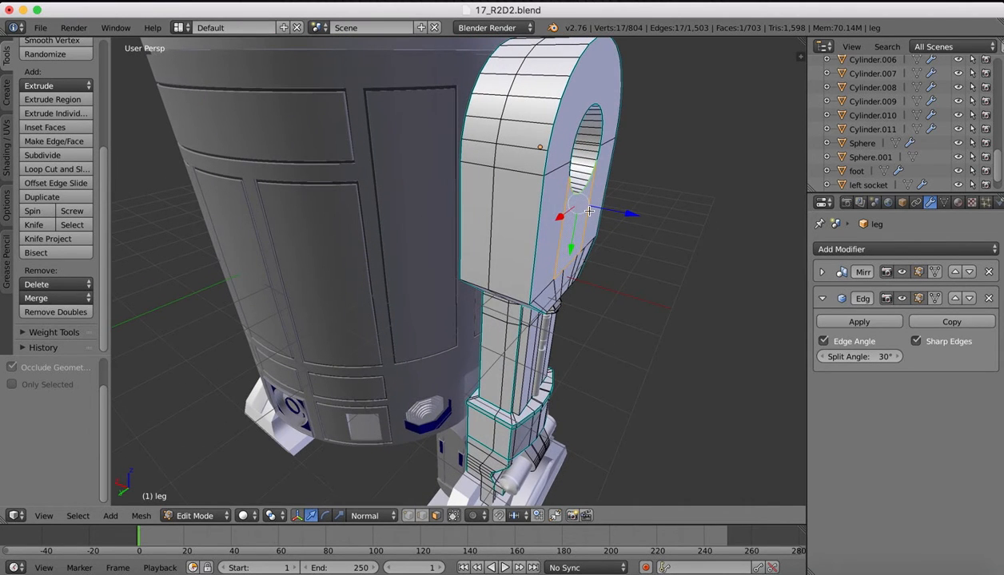
key(e)
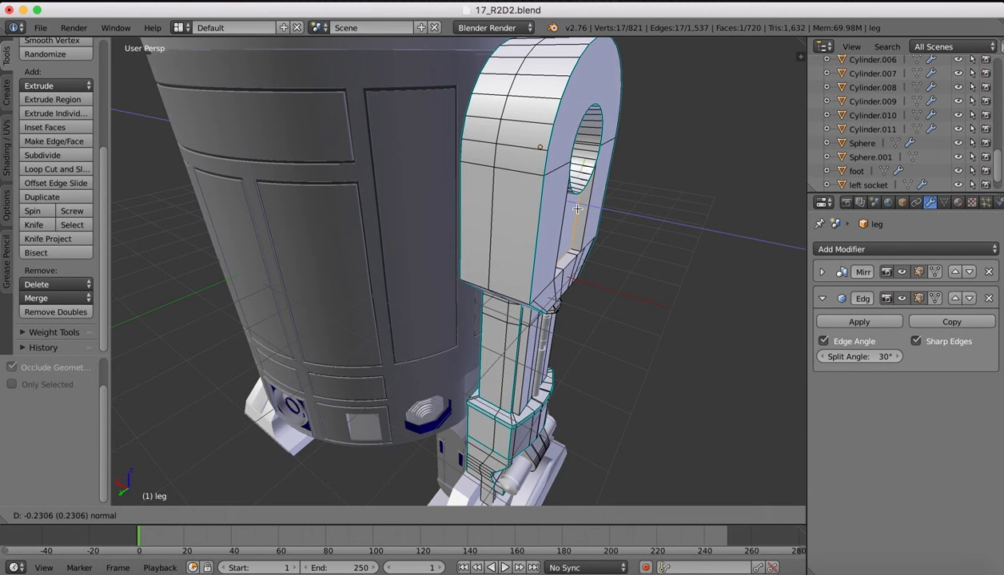
click(576, 208)
scroll(576, 207, right, 8)
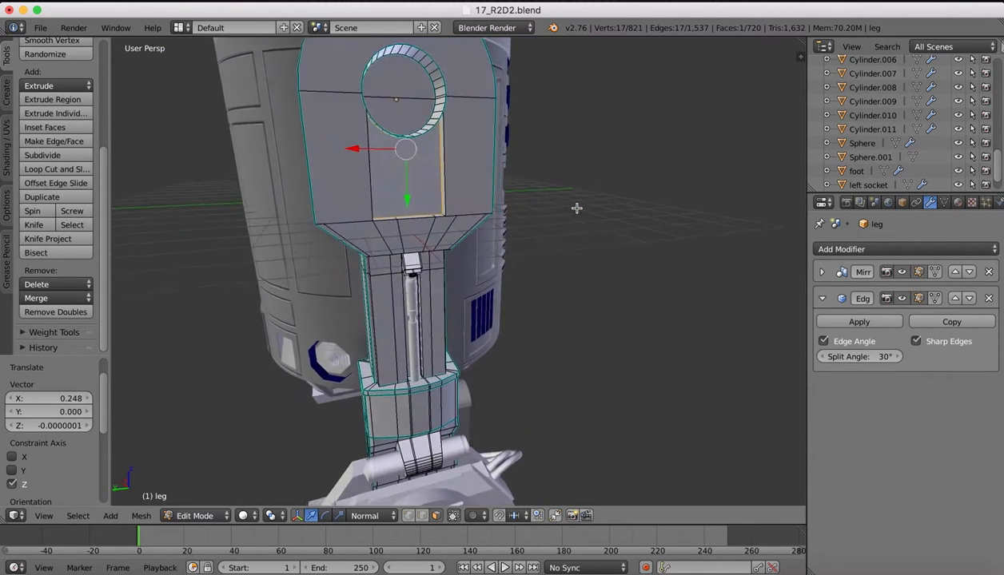
Extrude the recessed face in place and scale it to 0.932 to form an inset border
key(e)
right_click(577, 209)
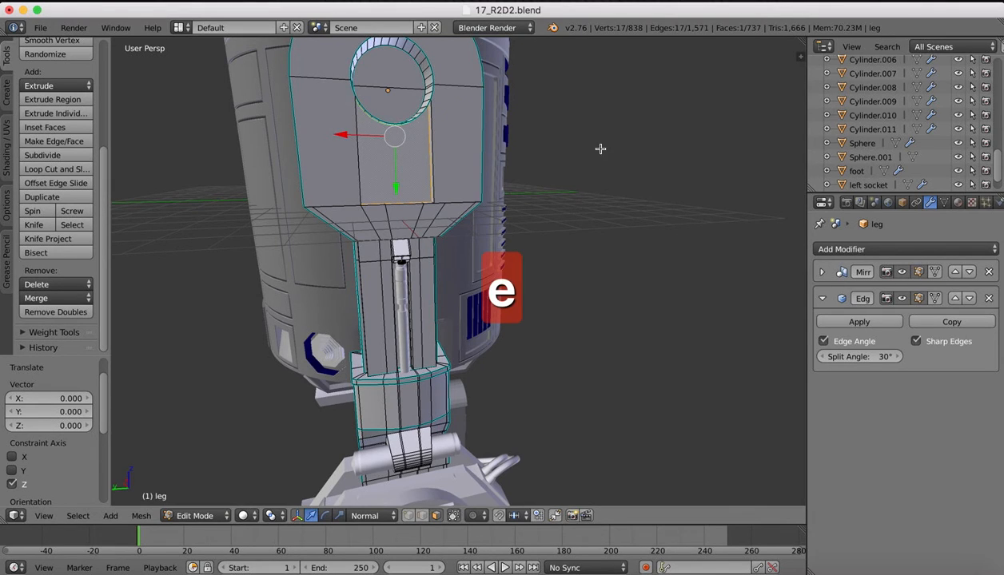
key(s)
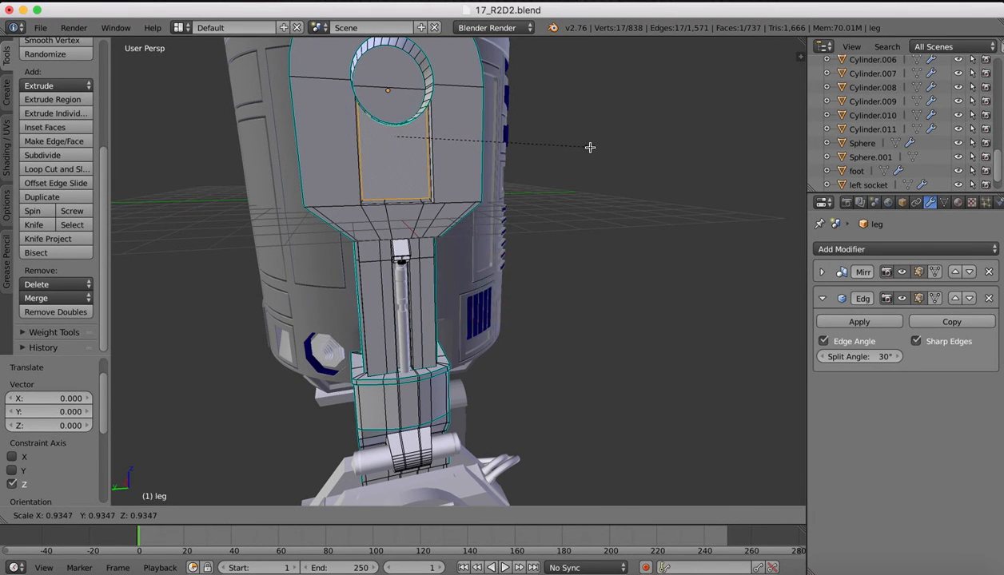
click(589, 148)
scroll(552, 251, left, 8)
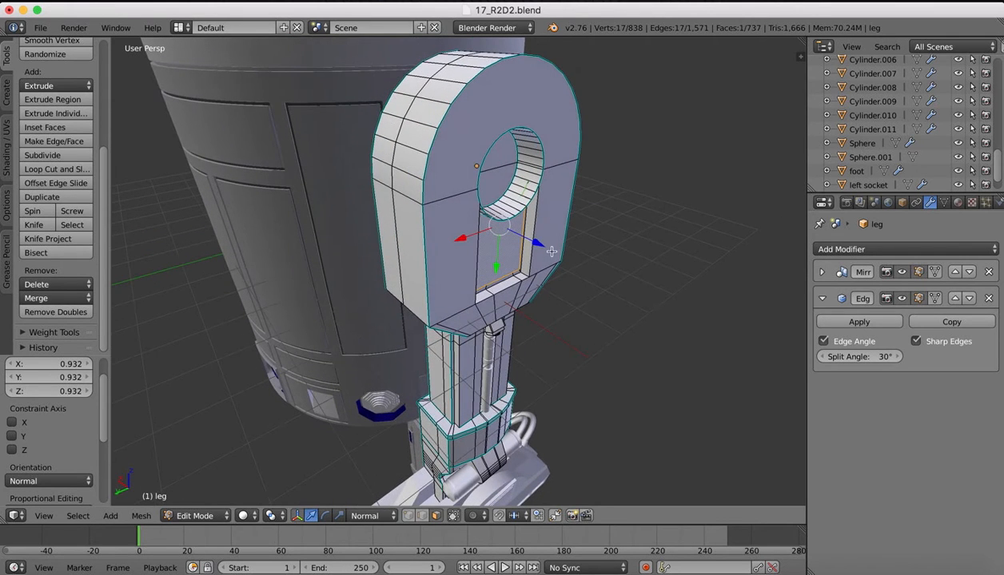
Extrude the inset face about 0.394 outward as a raised panel and check it against the reference render
key(e)
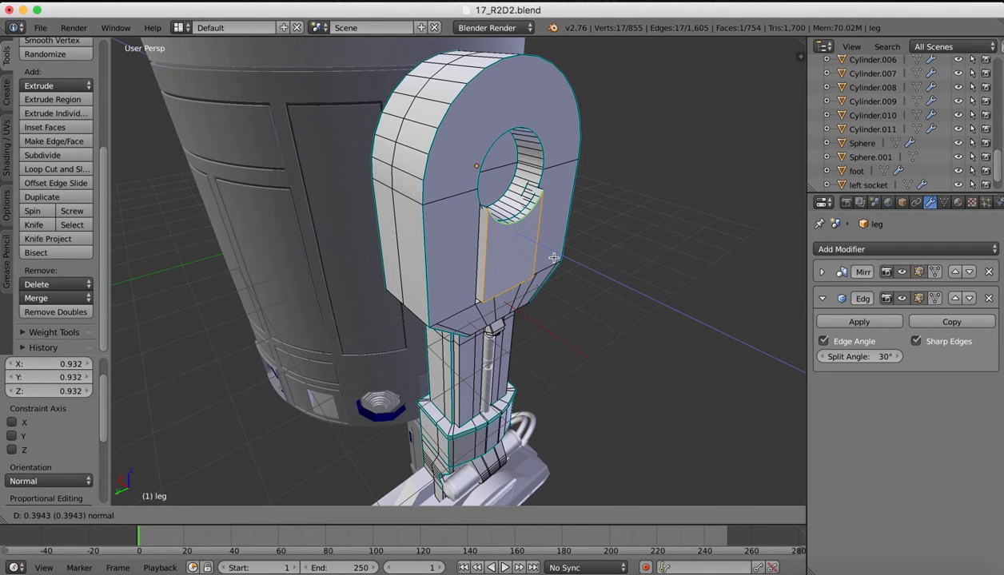
click(553, 257)
click(769, 567)
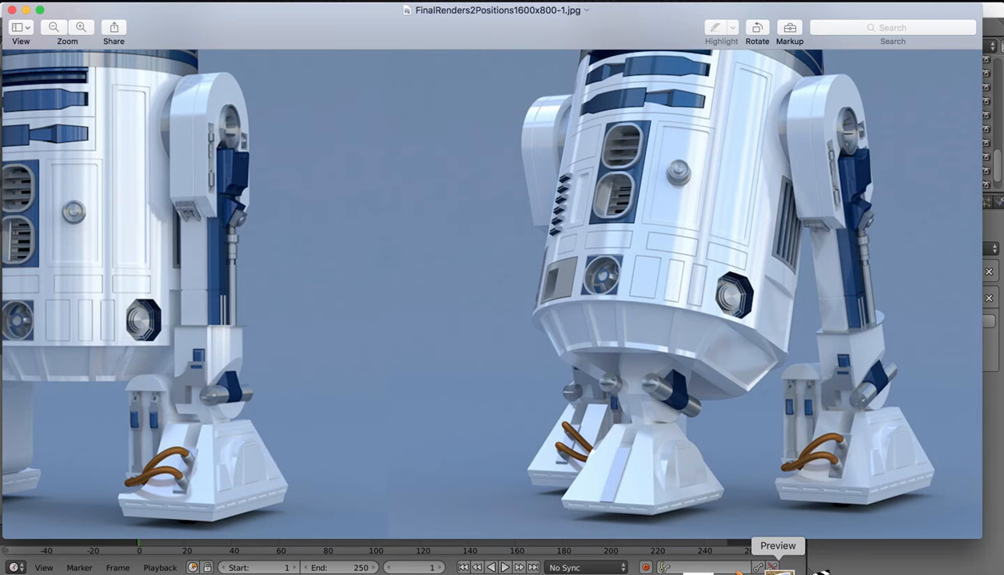
click(739, 571)
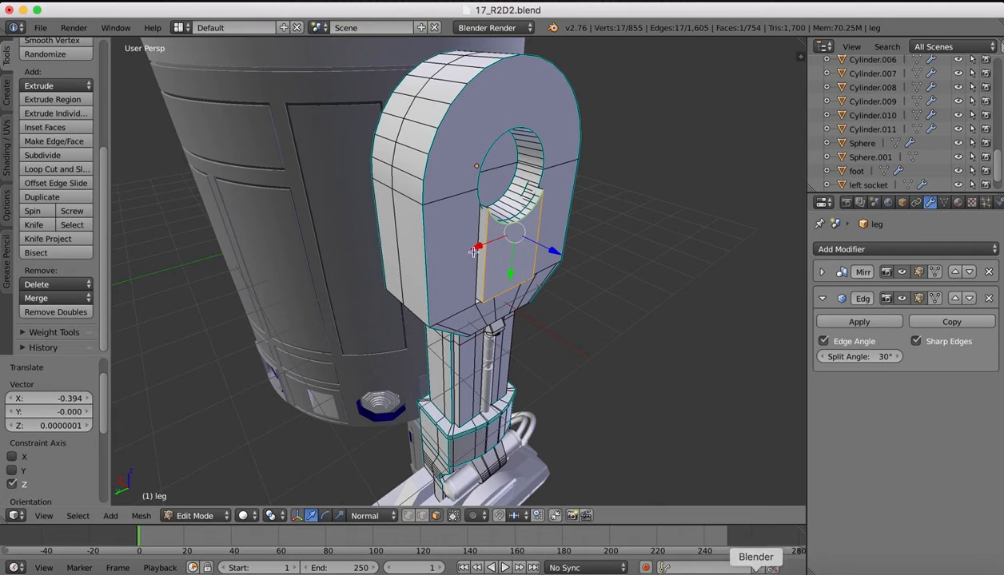
In edge selection, select the twelve outer edges along the raised panel's curved top and move them about 0.07 down along the local Y axis
scroll(467, 190, right, 3)
scroll(466, 190, up, 3)
scroll(466, 191, left, 3)
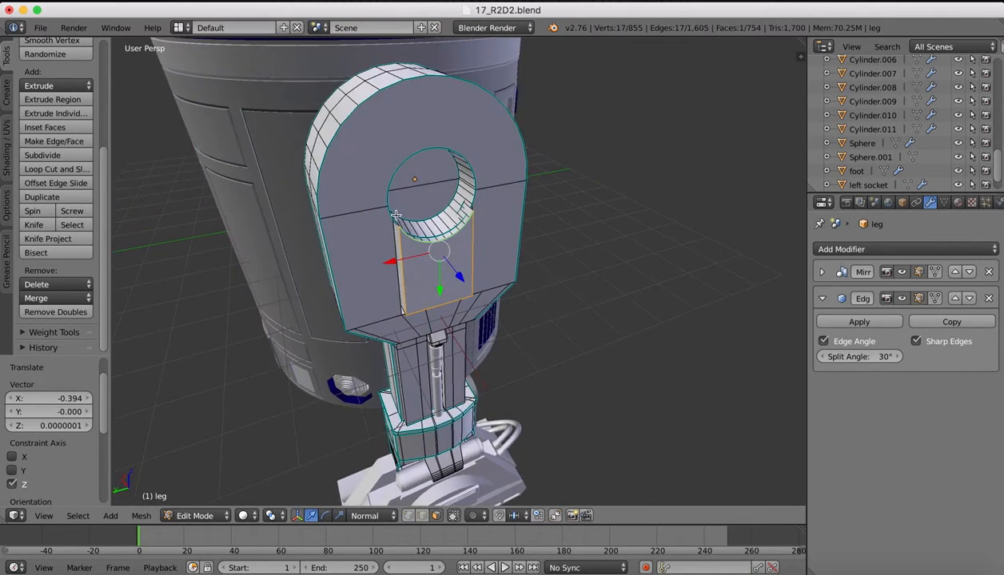
ctrl+scroll(389, 212, up, 5)
scroll(395, 202, up, 5)
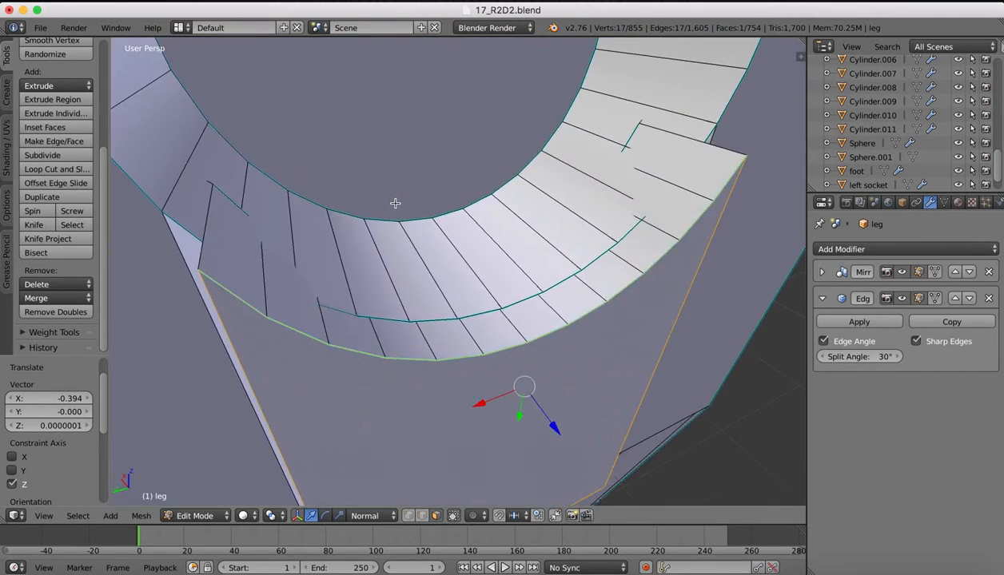
click(419, 515)
right_click(220, 282)
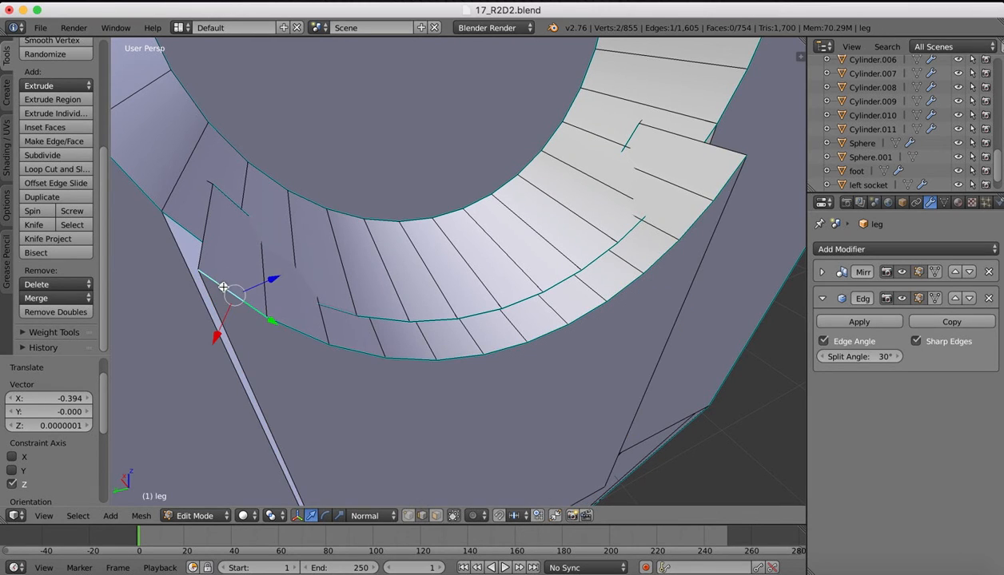
shift+right_click(294, 328)
shift+right_click(359, 352)
shift+right_click(409, 354)
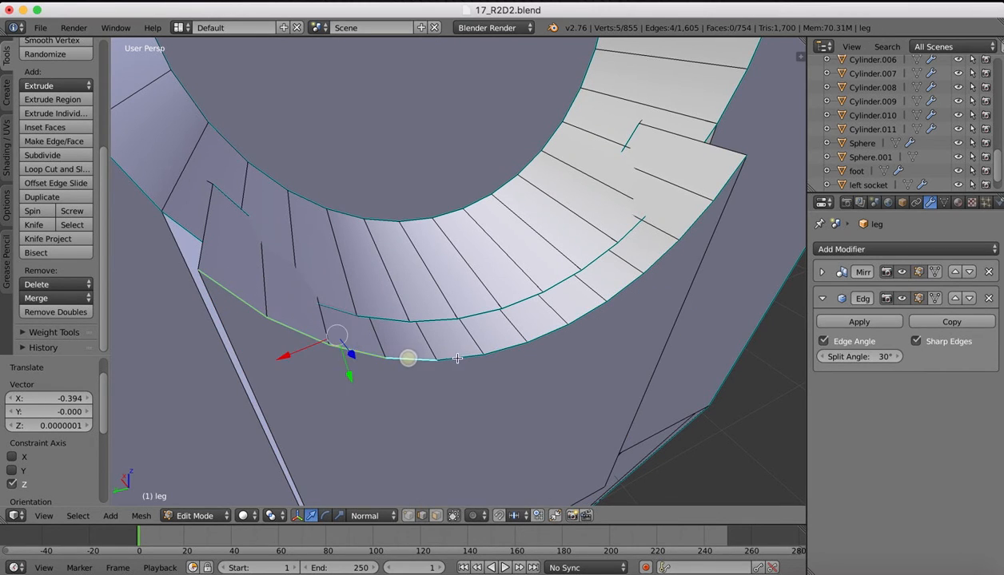
shift+right_click(455, 354)
shift+right_click(504, 348)
shift+right_click(549, 334)
shift+right_click(587, 313)
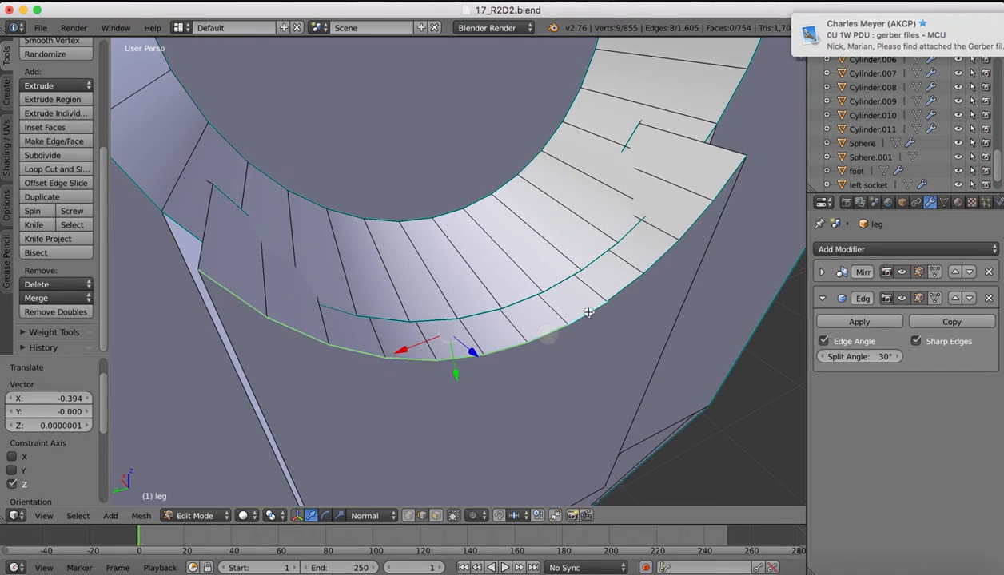
shift+right_click(625, 281)
shift+right_click(658, 253)
shift+right_click(696, 227)
shift+right_click(710, 188)
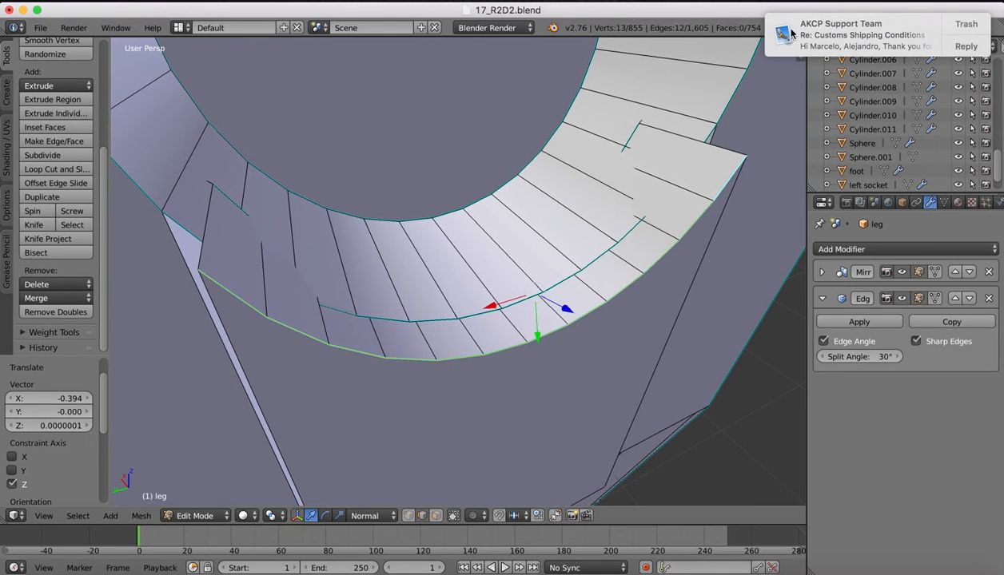
drag(537, 342, 522, 360)
scroll(418, 189, down, 6)
scroll(418, 190, left, 6)
scroll(419, 190, right, 6)
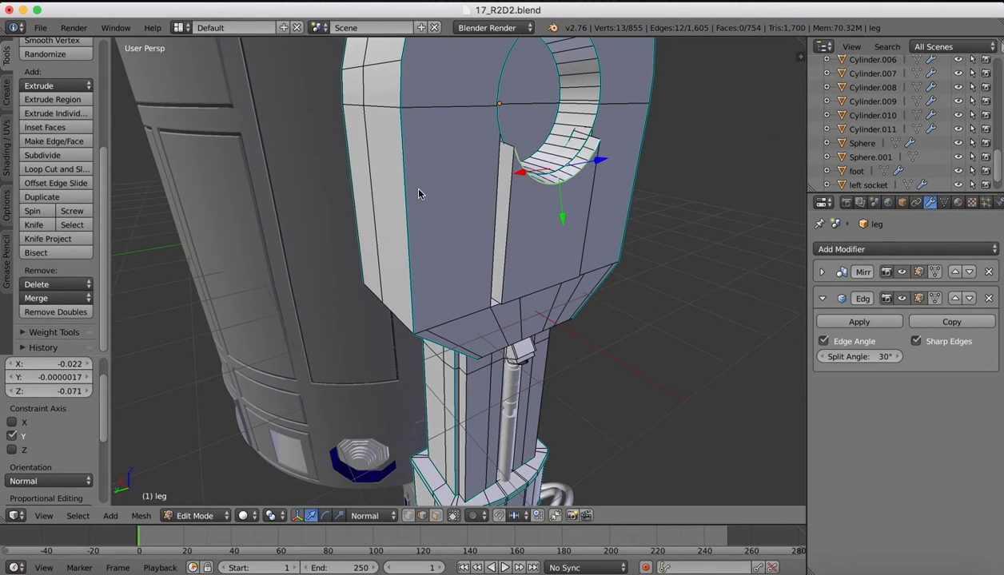
Lower the panel's selected curved edges along local Y by about 0.18 and another 0.05 to slope the top below the hole
drag(557, 215, 553, 231)
scroll(592, 195, left, 5)
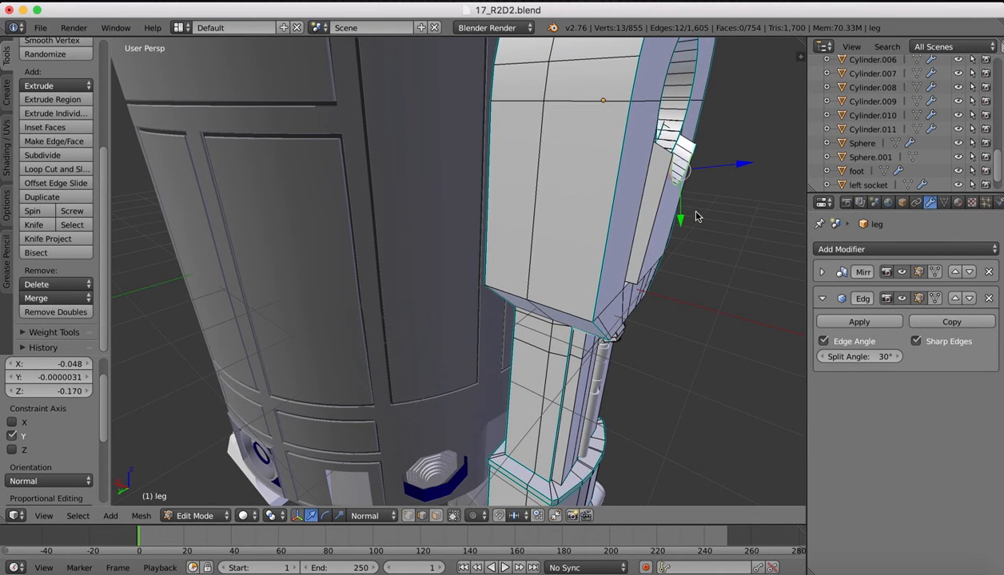
drag(679, 221, 679, 228)
scroll(634, 141, right, 5)
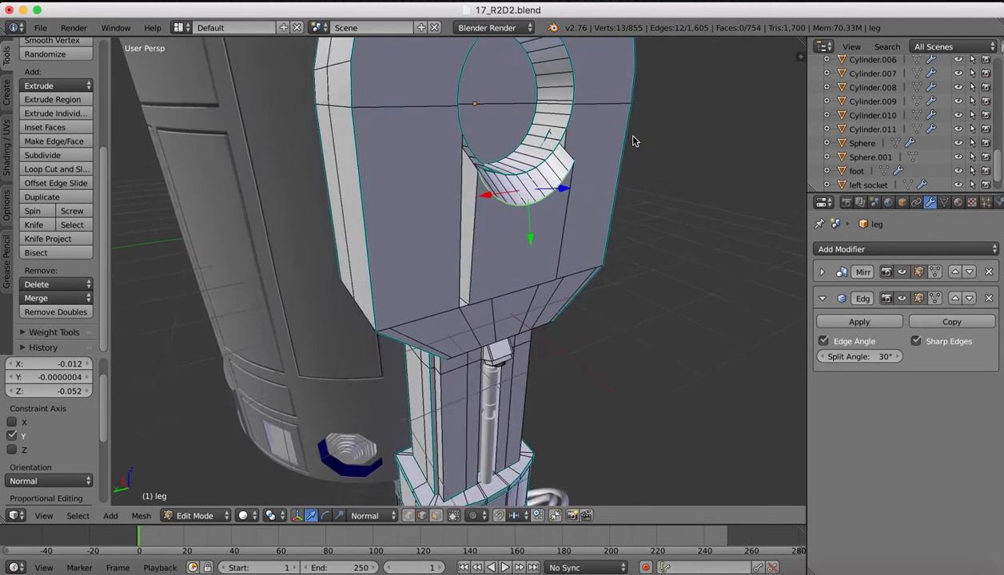
scroll(485, 150, right, 2)
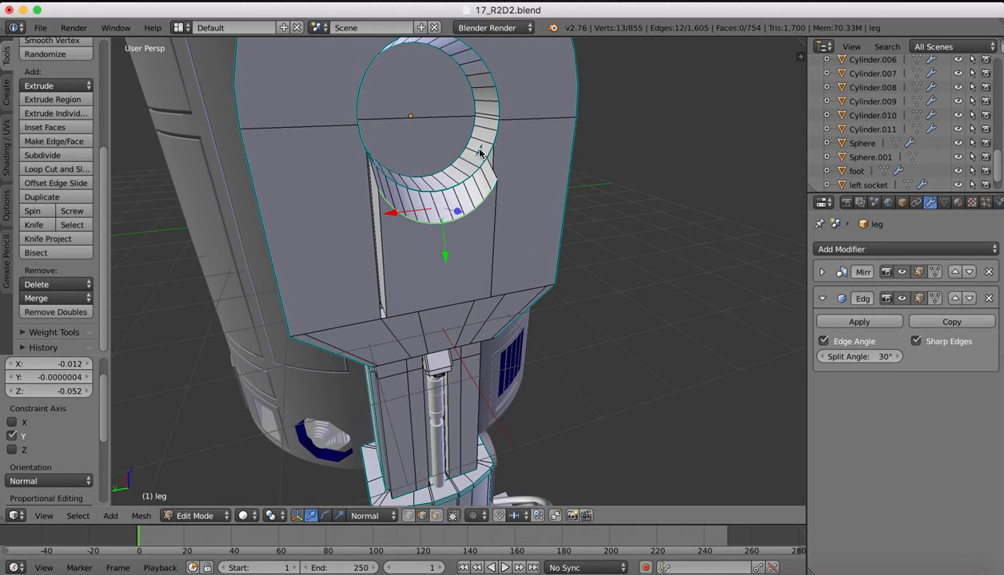
right_click(479, 152)
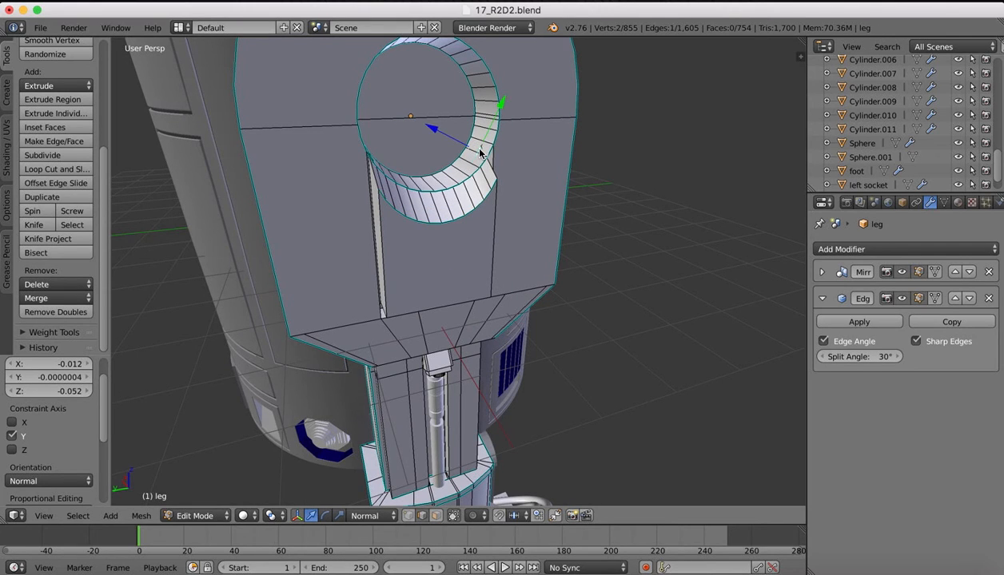
alt+right_click(480, 151)
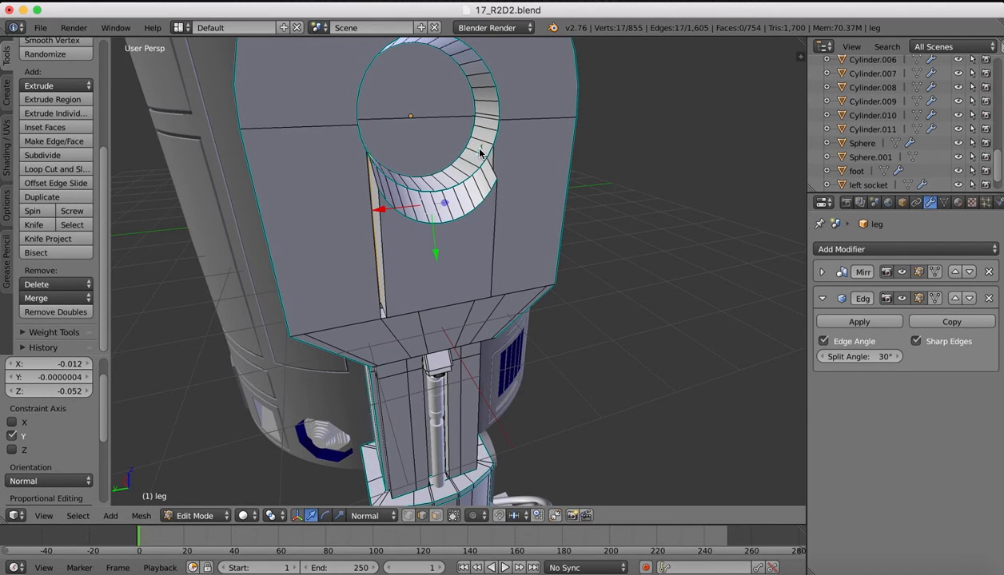
right_click(480, 151)
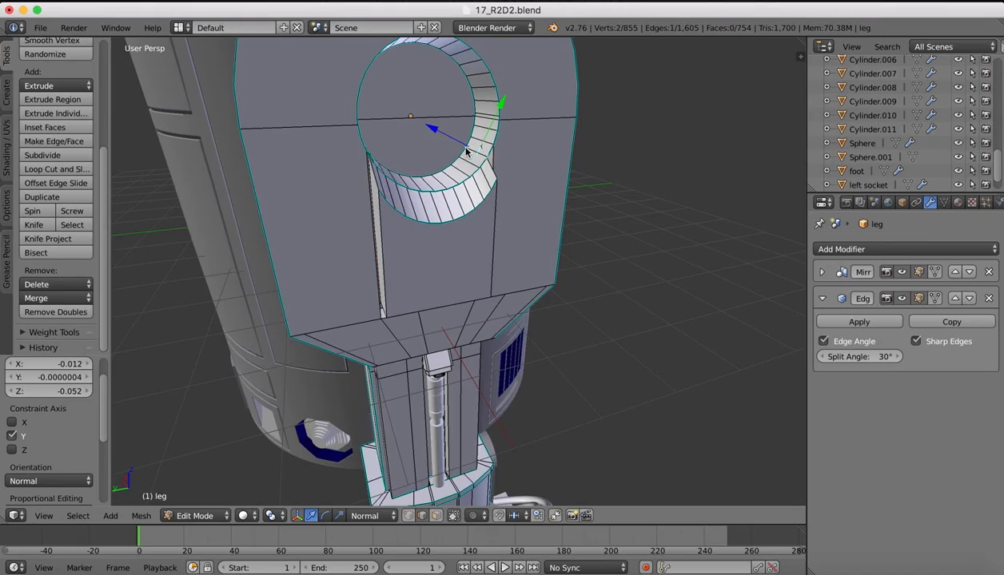
key(z)
scroll(441, 136, up, 5)
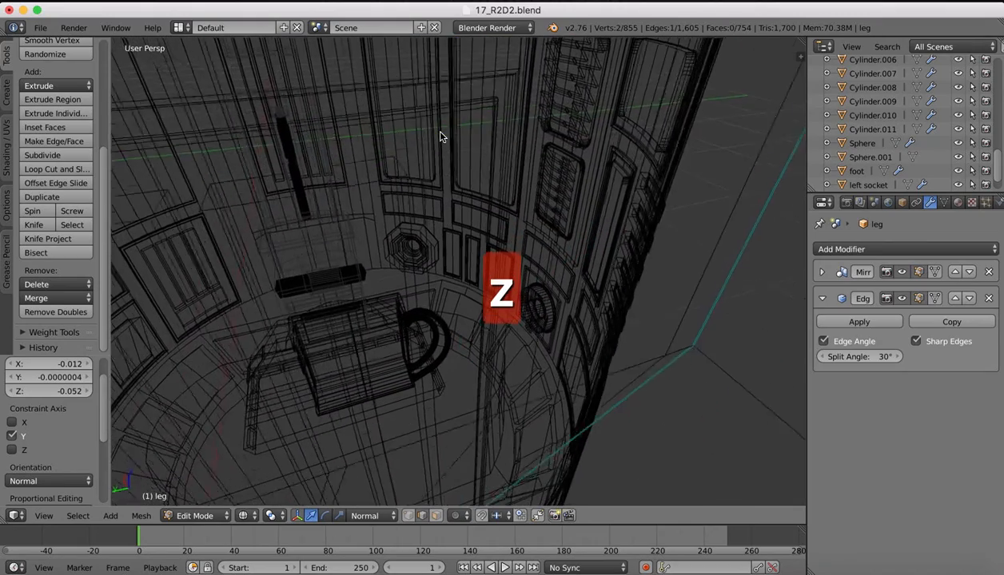
scroll(441, 136, down, 5)
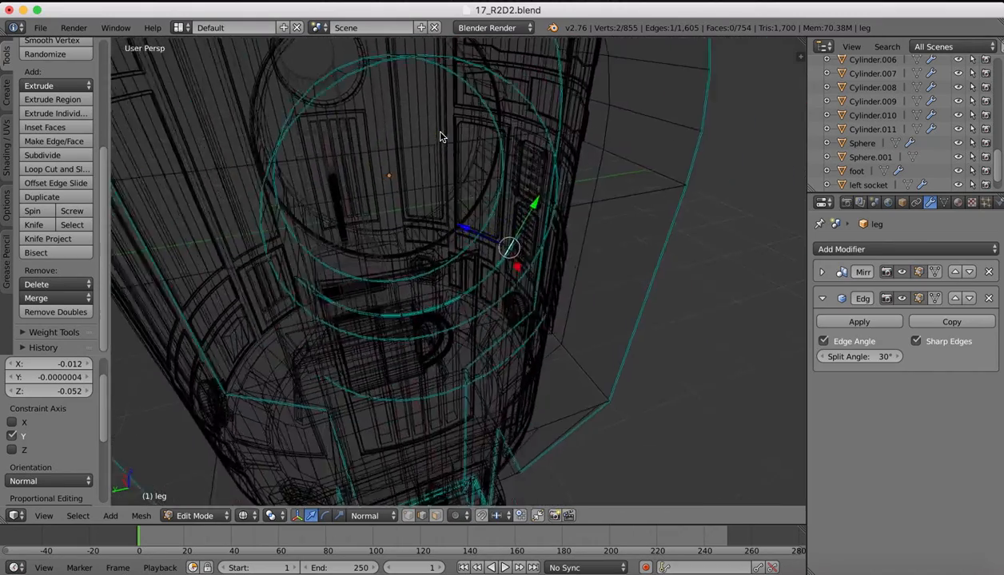
scroll(441, 136, up, 2)
key(z)
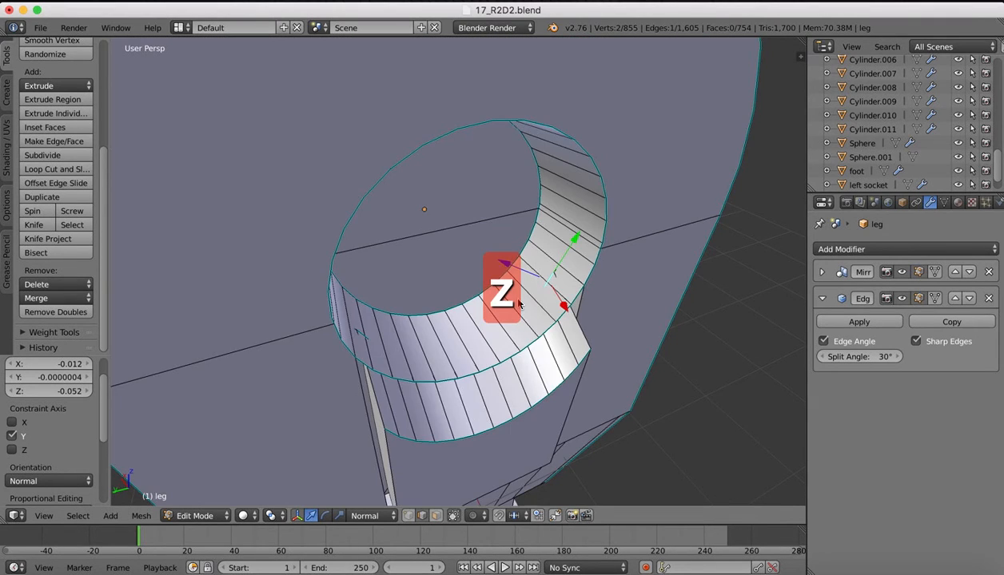
scroll(518, 302, up, 2)
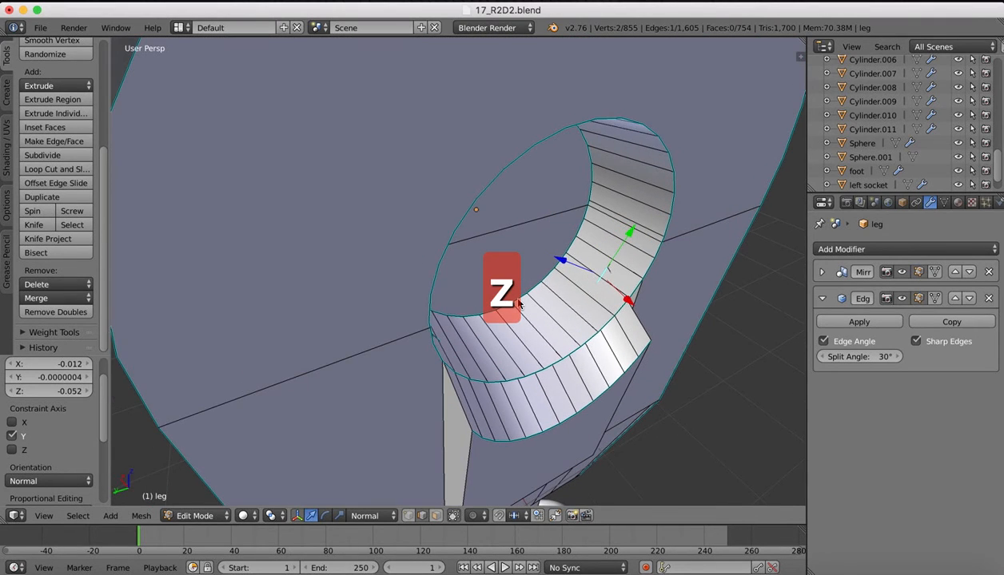
In face selection, select the twelve faces of the raised panel's curved top and move them about 0.04 inward along the local Z axis
right_click(624, 342)
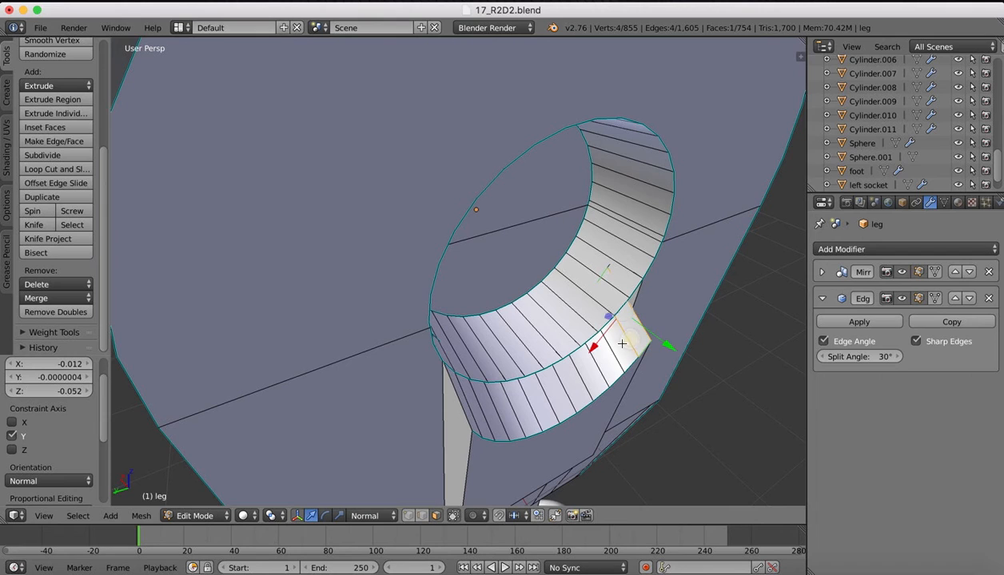
shift+right_click(619, 345)
shift+right_click(599, 360)
shift+right_click(582, 375)
shift+right_click(568, 386)
shift+right_click(552, 396)
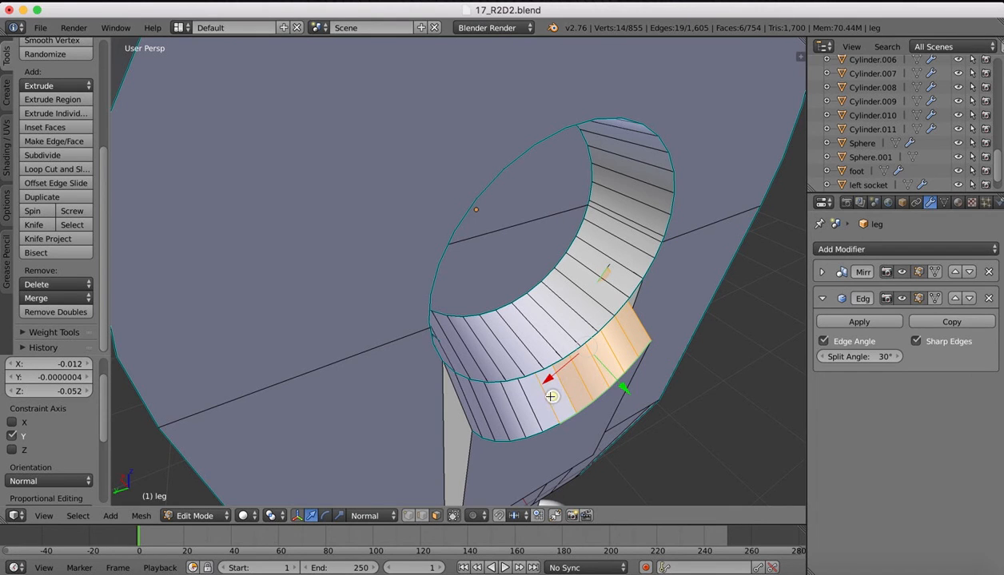
shift+right_click(537, 402)
shift+right_click(524, 405)
shift+right_click(510, 409)
shift+right_click(496, 412)
shift+right_click(483, 415)
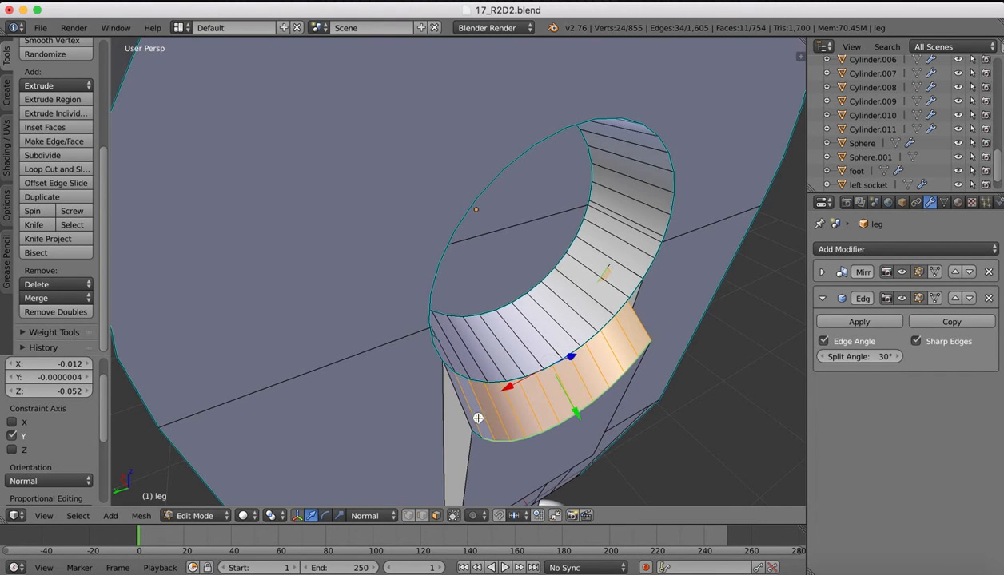
shift+right_click(470, 414)
middle_drag(470, 414, 563, 335)
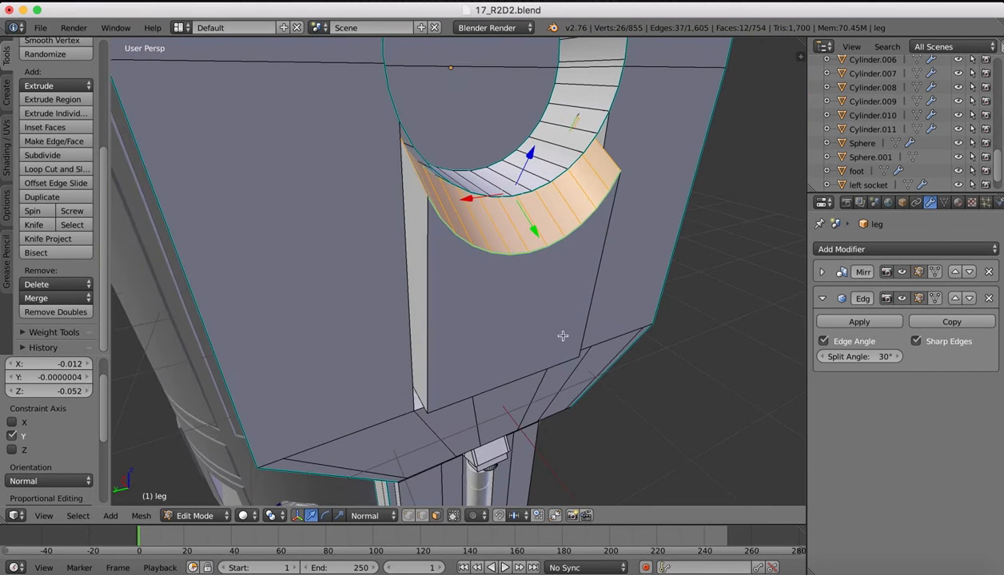
drag(528, 155, 521, 158)
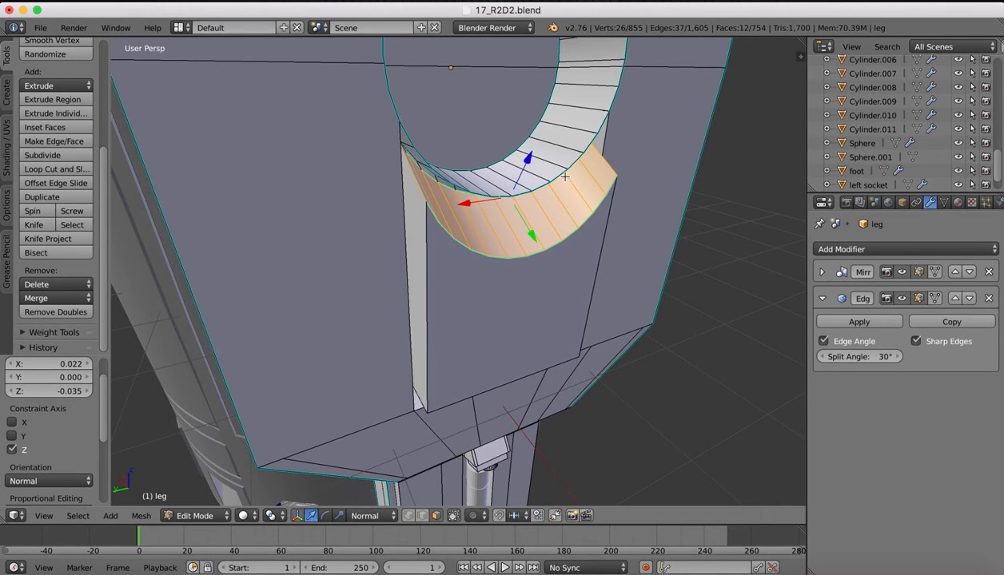
Inspect the sloped panel top from several angles and compare the upper leg with the reference render
scroll(564, 177, right, 5)
scroll(565, 177, left, 8)
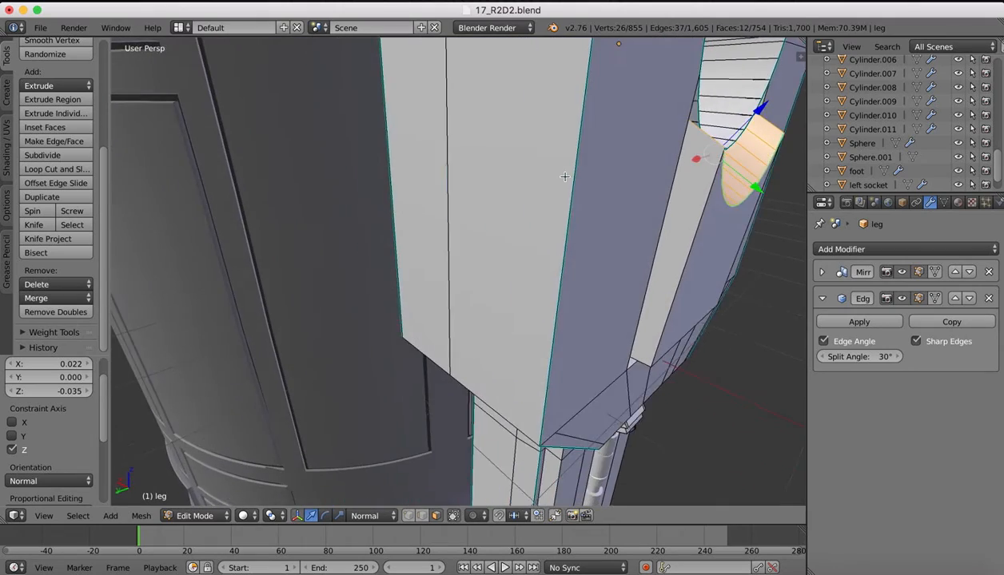
scroll(565, 177, left, 2)
scroll(565, 177, down, 6)
scroll(565, 177, right, 5)
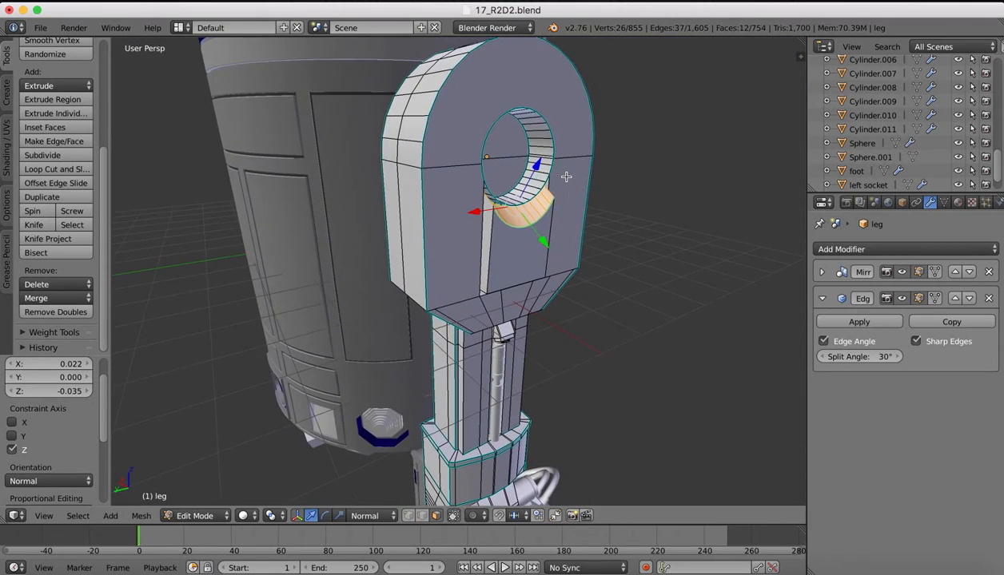
scroll(565, 177, right, 2)
click(772, 569)
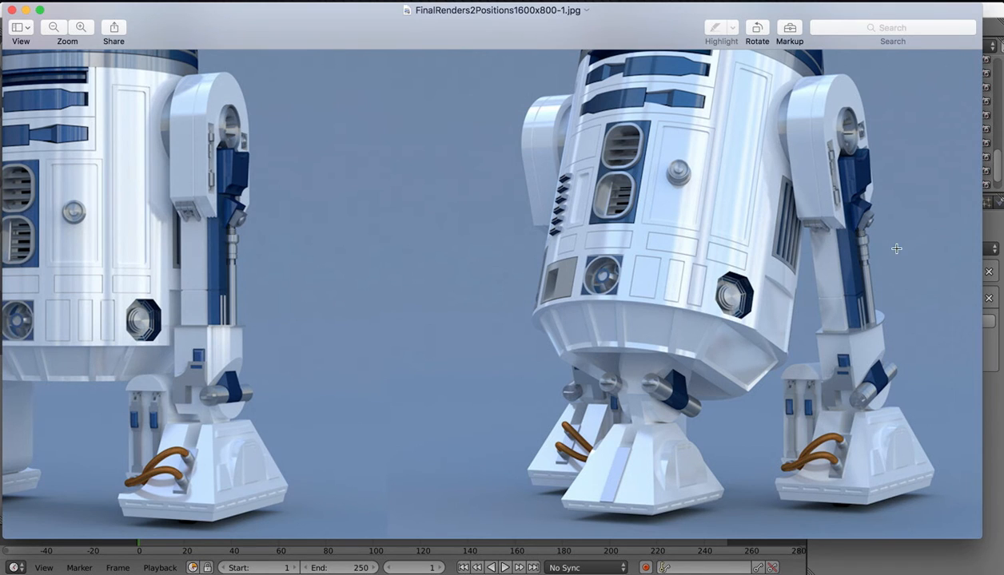
click(746, 571)
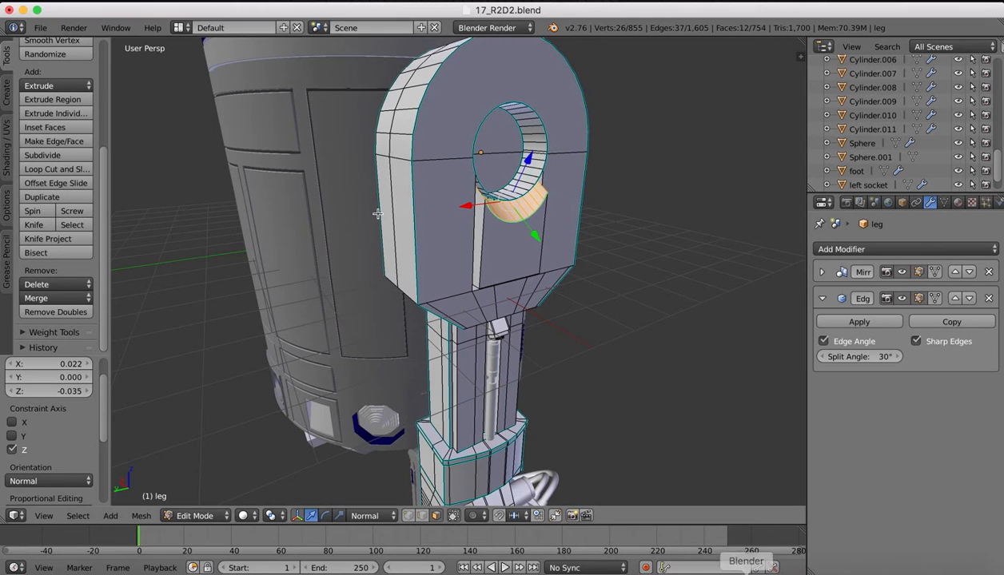
Select the face loop lining the leg's hole, extrude it in place and scale it to 0.914 to form a rim
scroll(378, 214, right, 3)
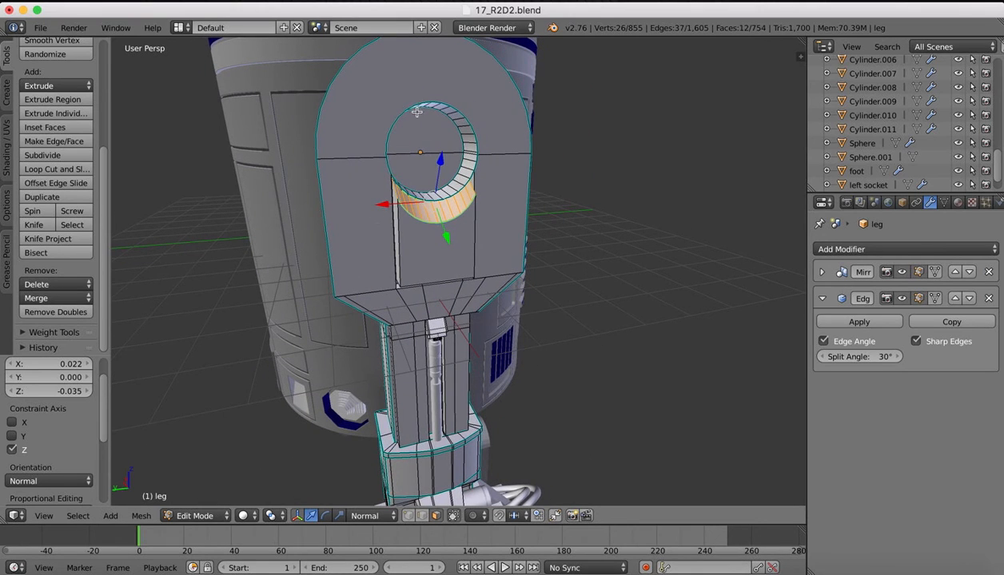
right_click(465, 174)
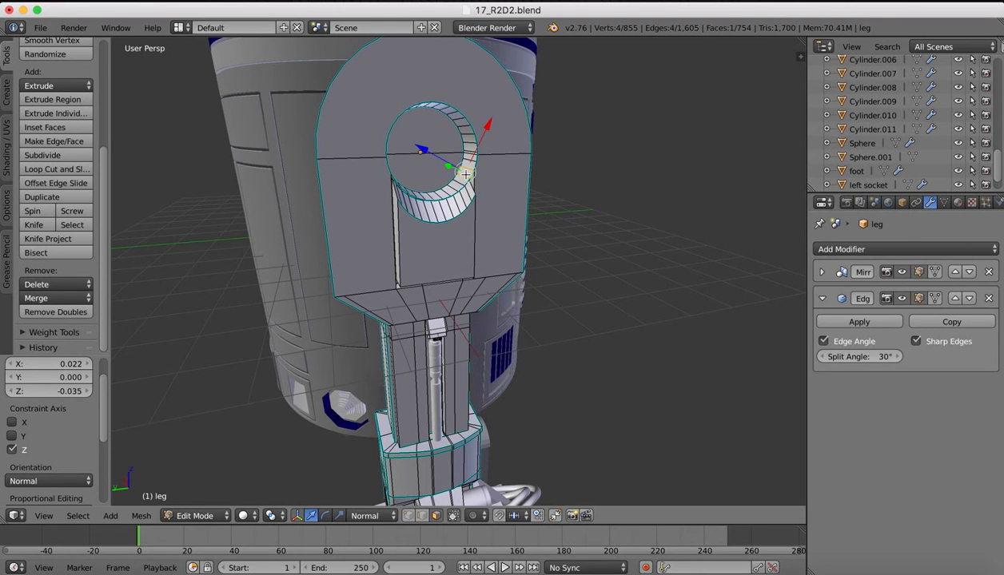
alt+right_click(453, 189)
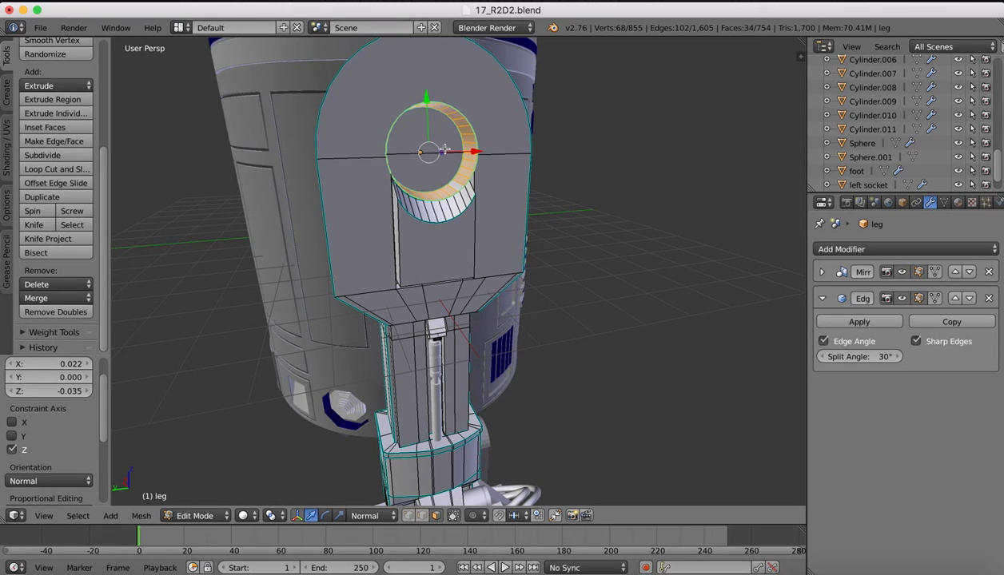
key(e)
key(s)
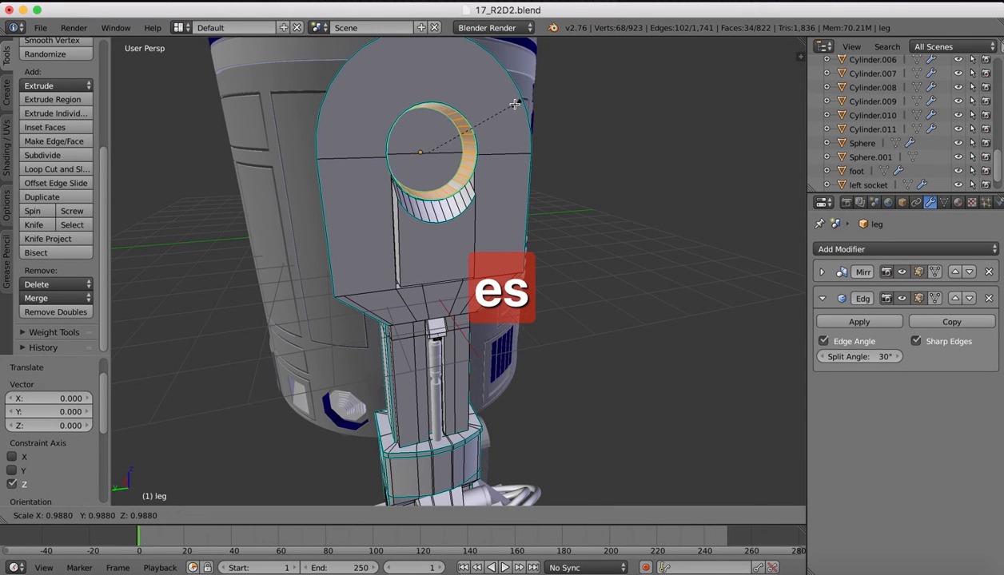
click(510, 107)
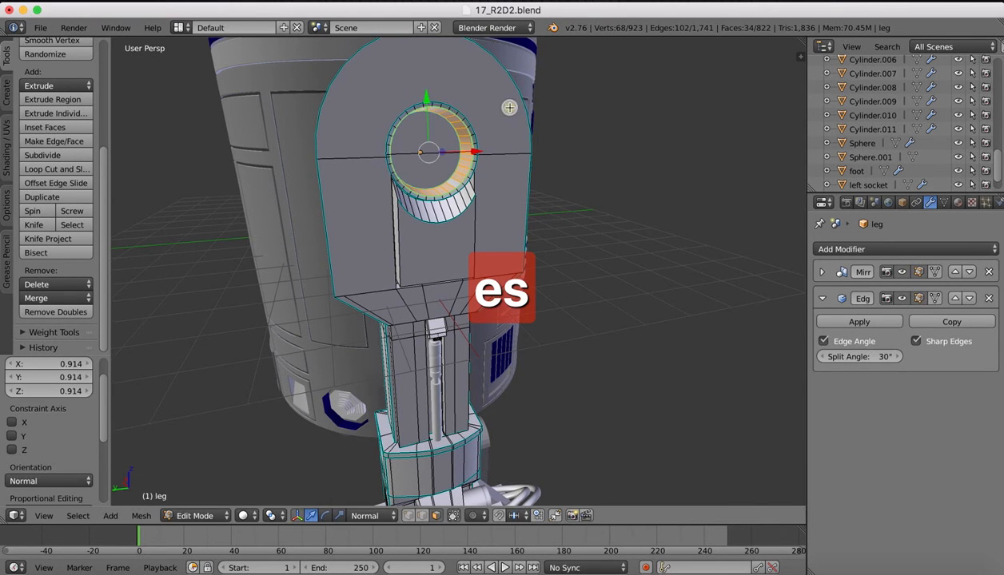
Select the narrow face ring around the hole's front and extrude it about 0.072 outward as a raised rim
middle_drag(508, 107, 475, 203)
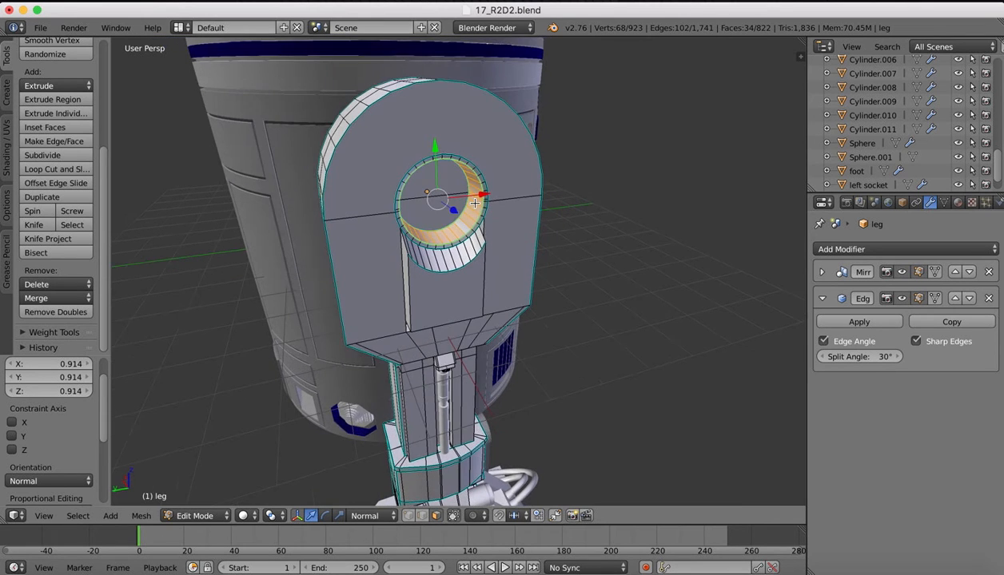
scroll(424, 186, up, 6)
scroll(422, 181, down, 3)
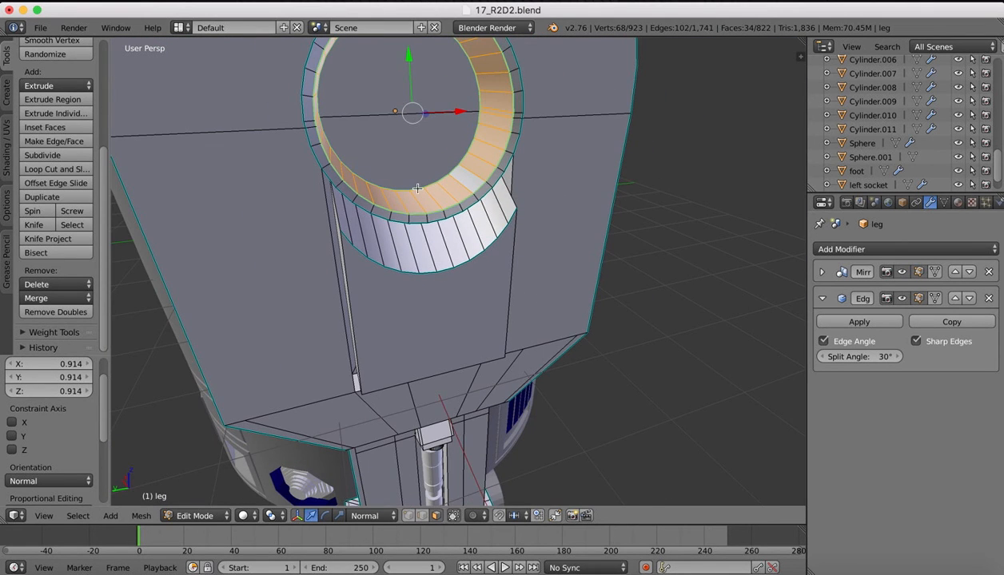
right_click(399, 215)
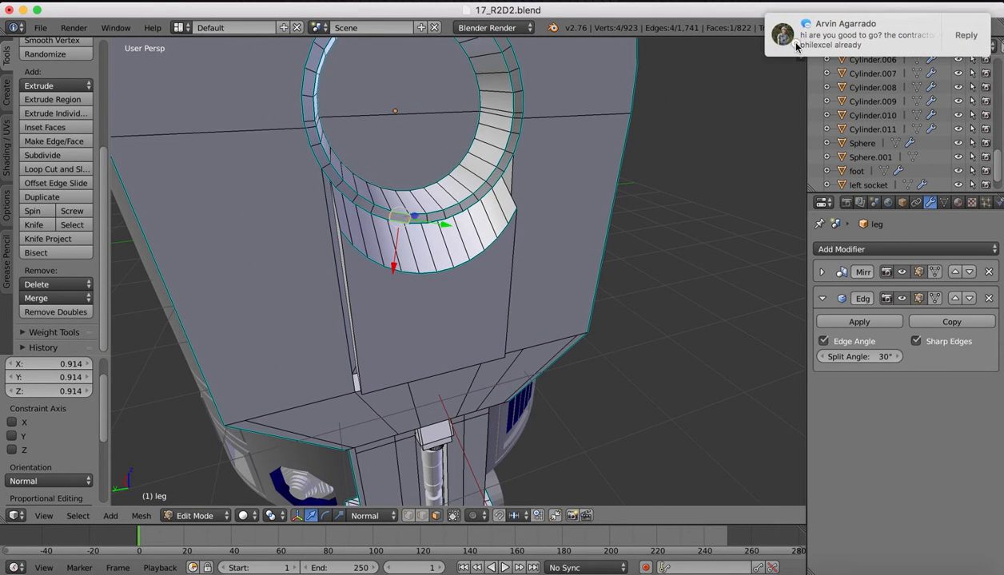
alt+right_click(355, 203)
scroll(411, 158, left, 5)
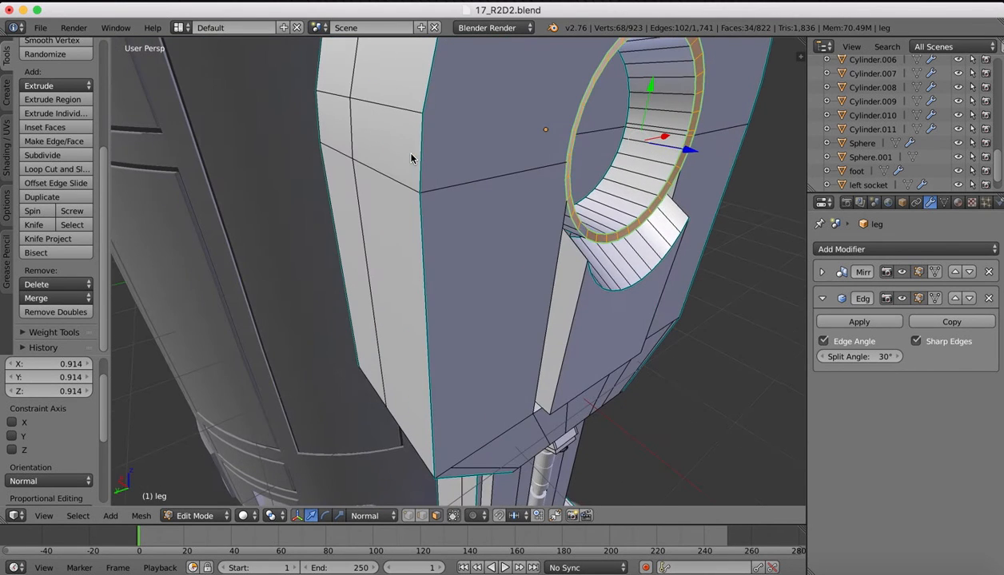
key(e)
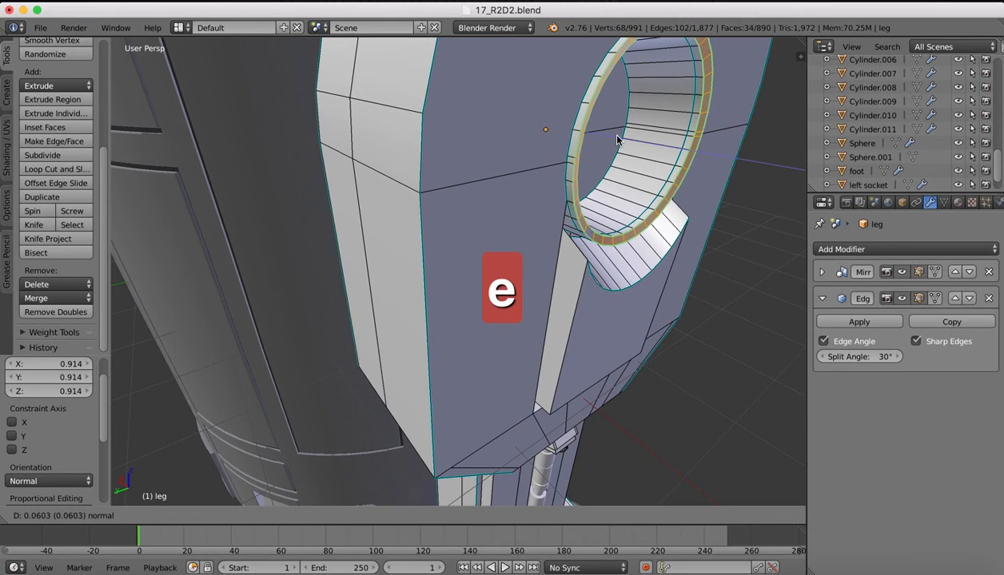
click(618, 140)
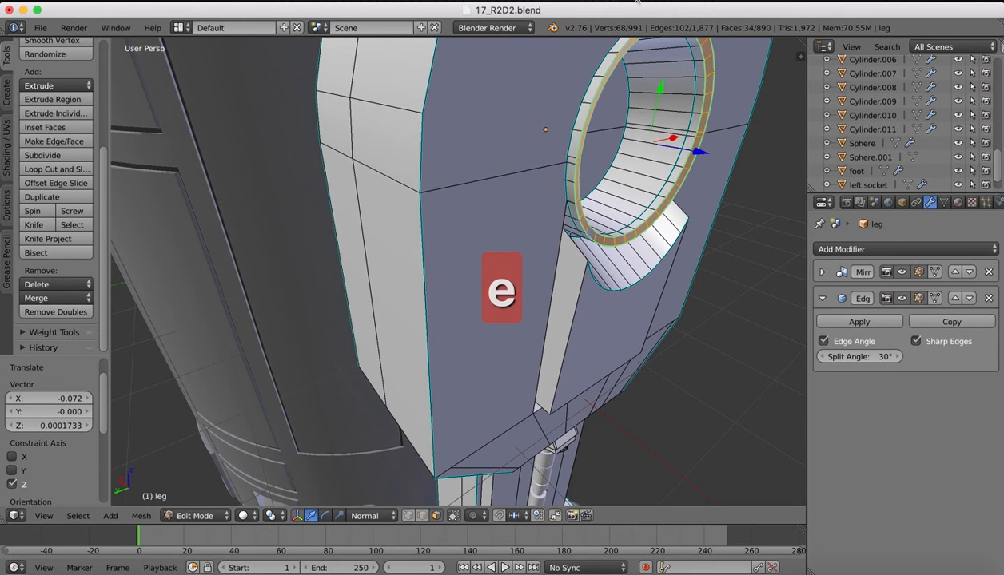
Compare the hole's raised rim with the upper leg in the reference render
click(488, 0)
click(530, 20)
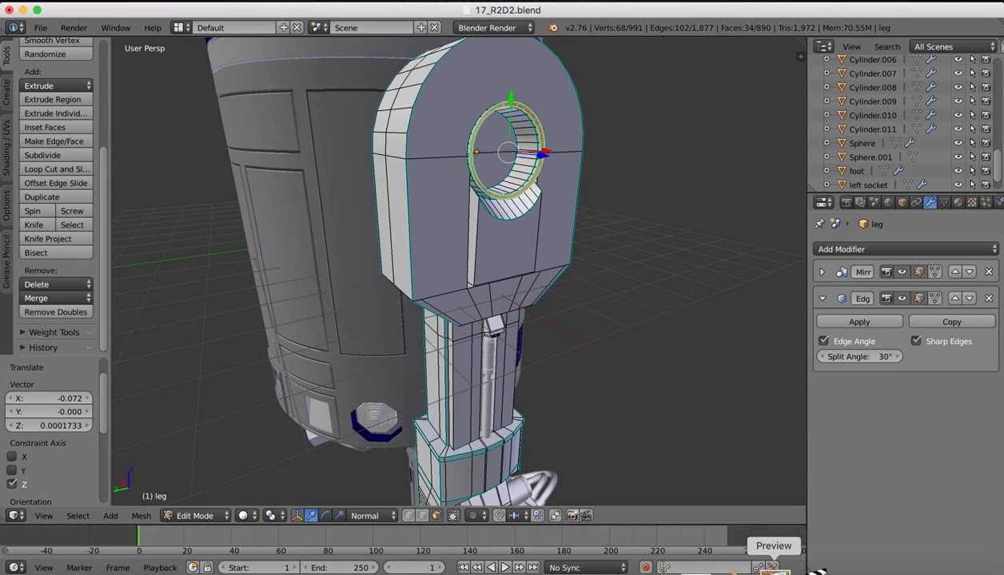
click(760, 564)
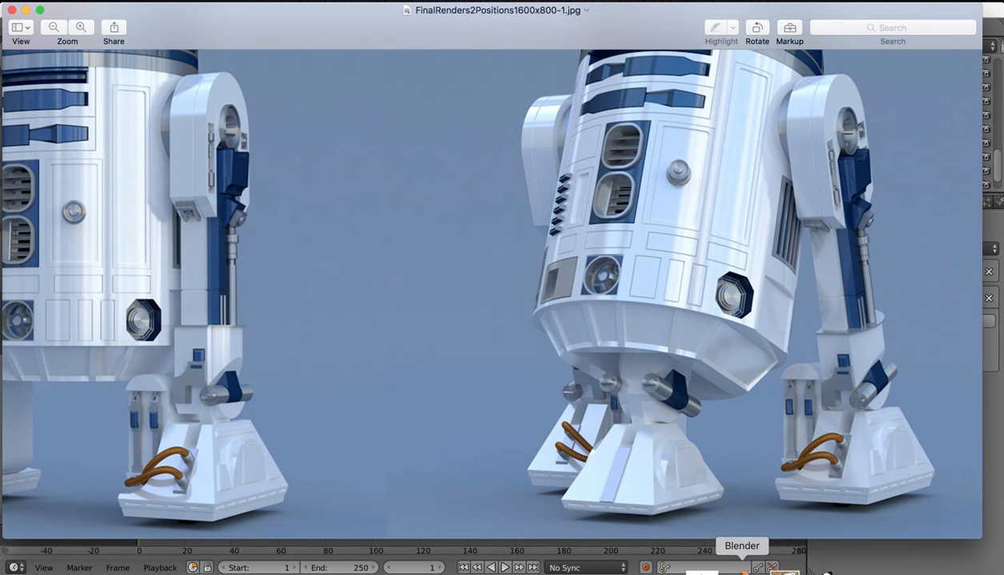
click(738, 564)
middle_drag(489, 78, 442, 71)
middle_drag(435, 133, 433, 126)
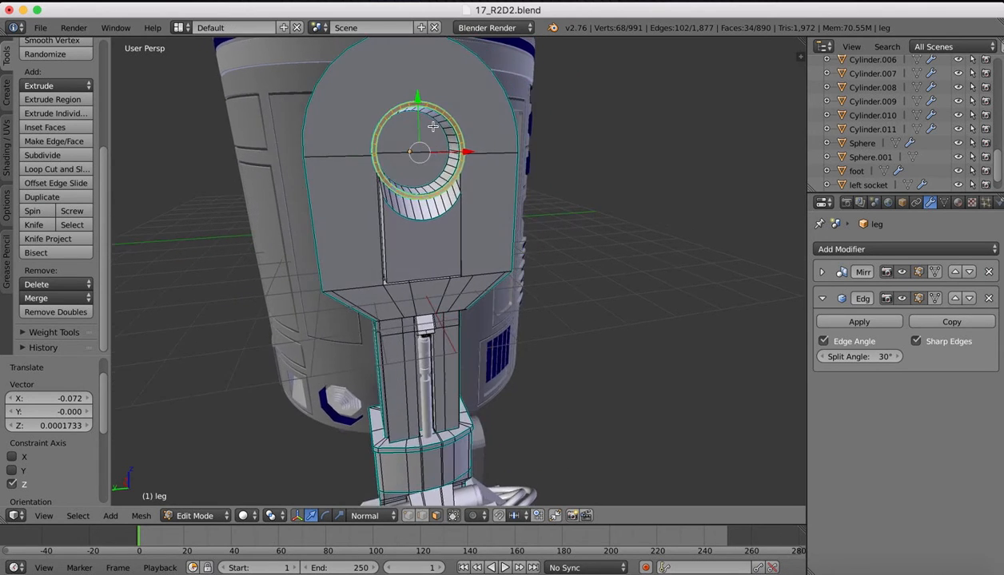
Select the inner edge loop of the leg's hole and scale it to 0.747
scroll(410, 119, up, 10)
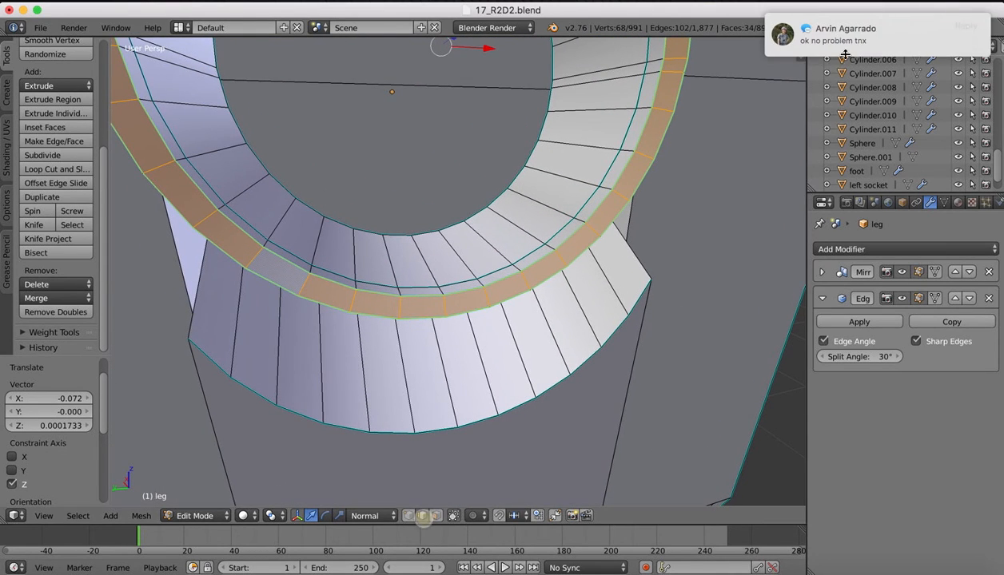
right_click(430, 233)
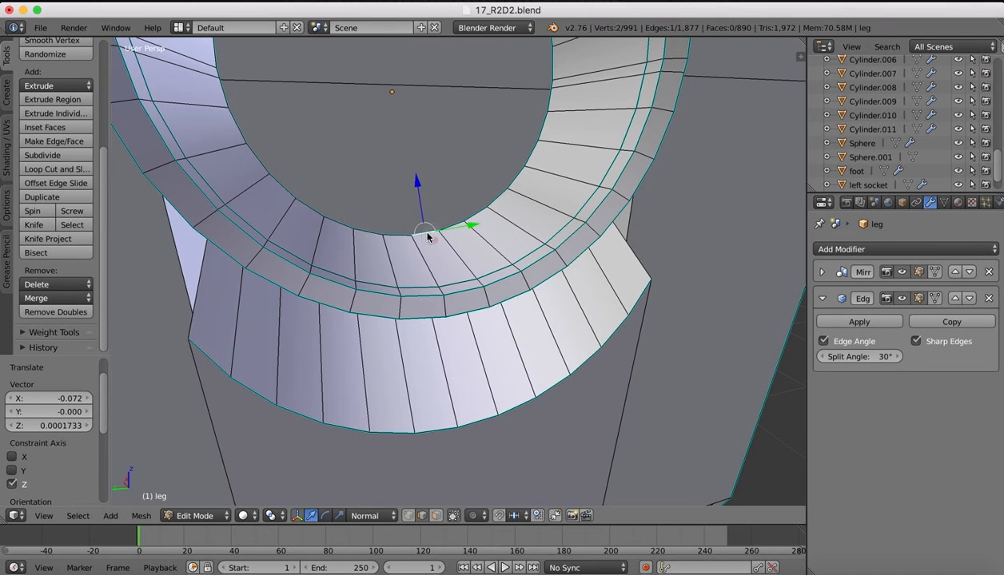
alt+right_click(369, 235)
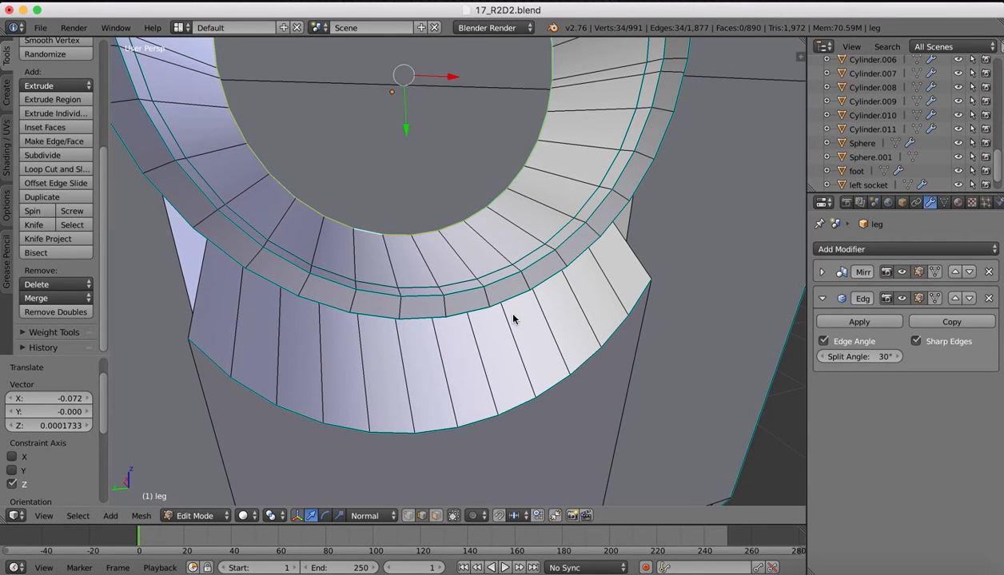
scroll(513, 319, down, 5)
key(s)
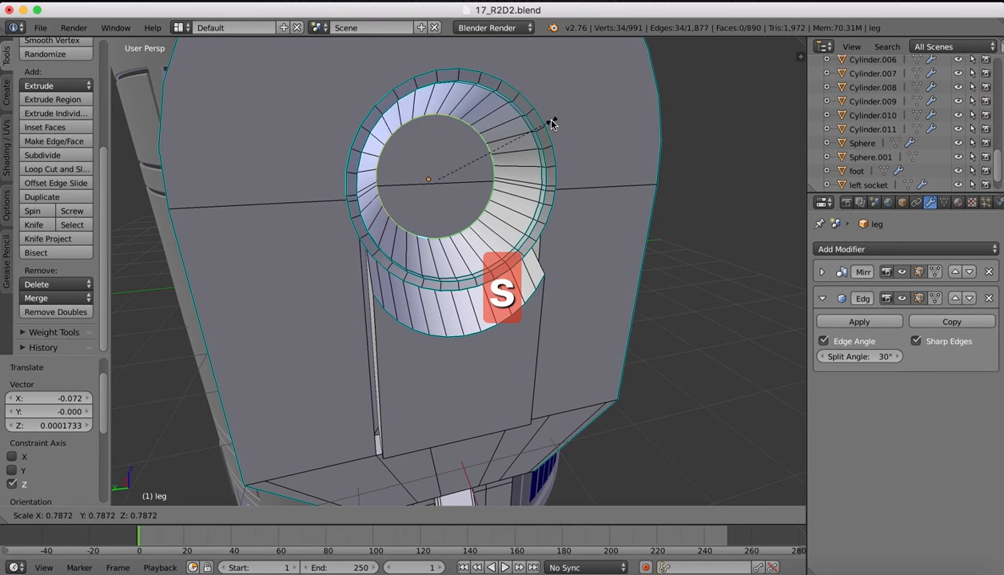
click(547, 126)
Select the two half-circle faces closing the hole's inner end and extrude them about 0.26 outward along the normal
scroll(619, 248, down, 5)
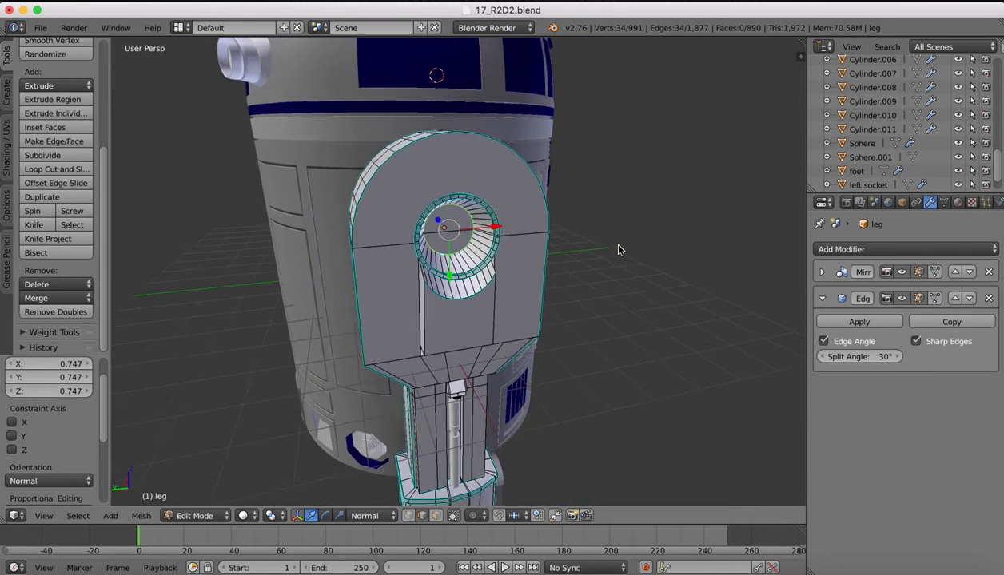
scroll(618, 248, left, 5)
scroll(618, 250, right, 2)
scroll(619, 250, right, 3)
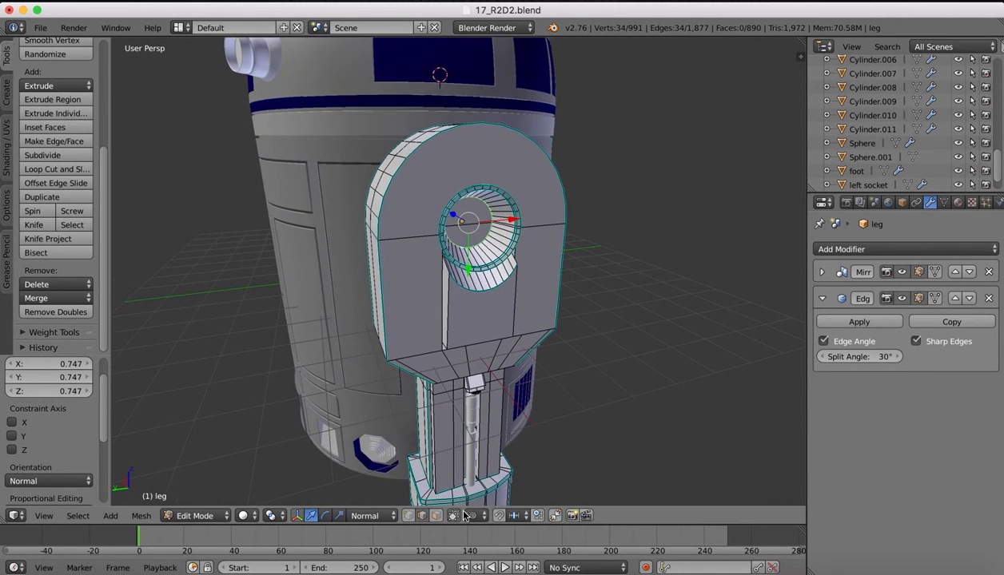
click(436, 515)
right_click(473, 239)
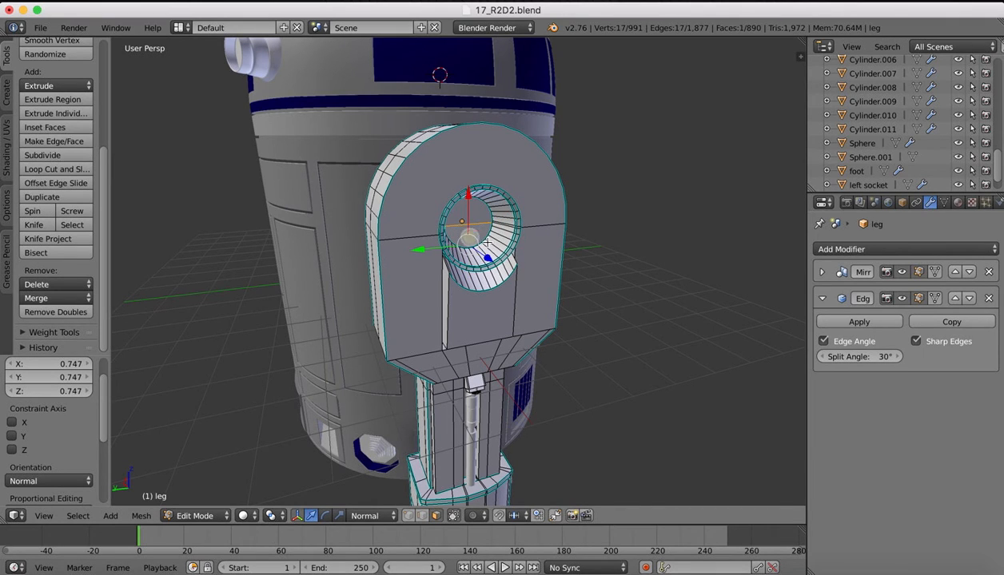
shift+right_click(480, 213)
scroll(526, 254, left, 3)
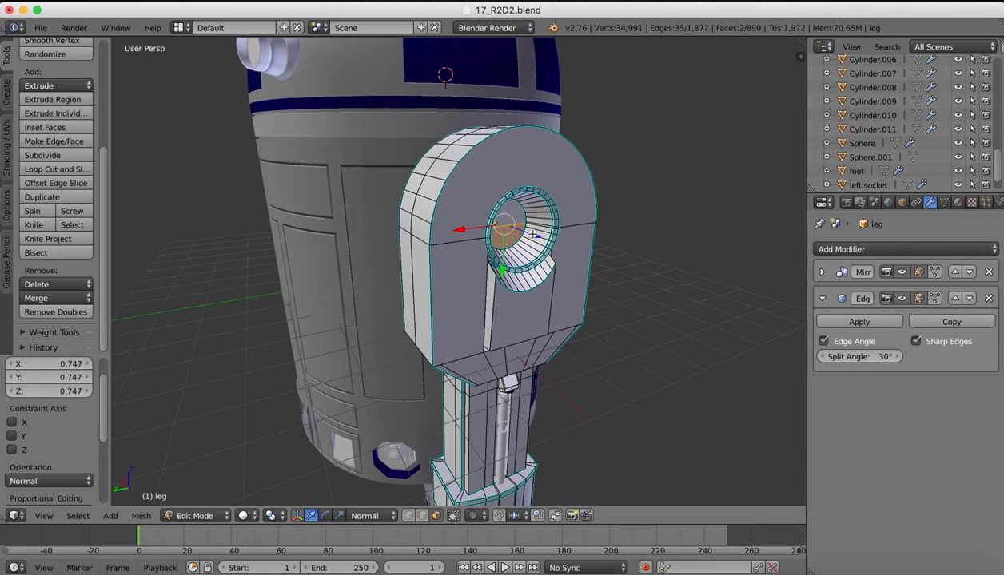
key(e)
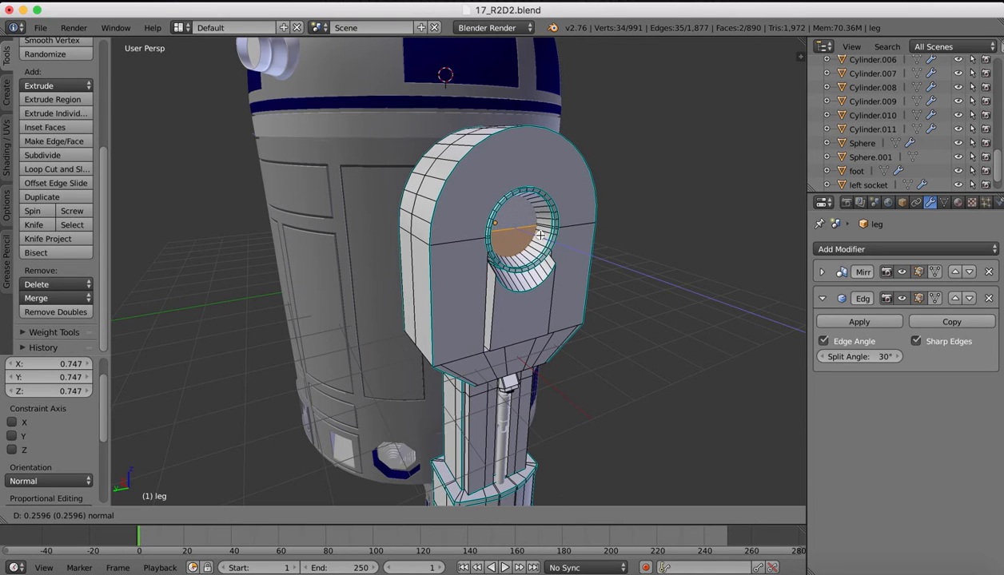
click(540, 234)
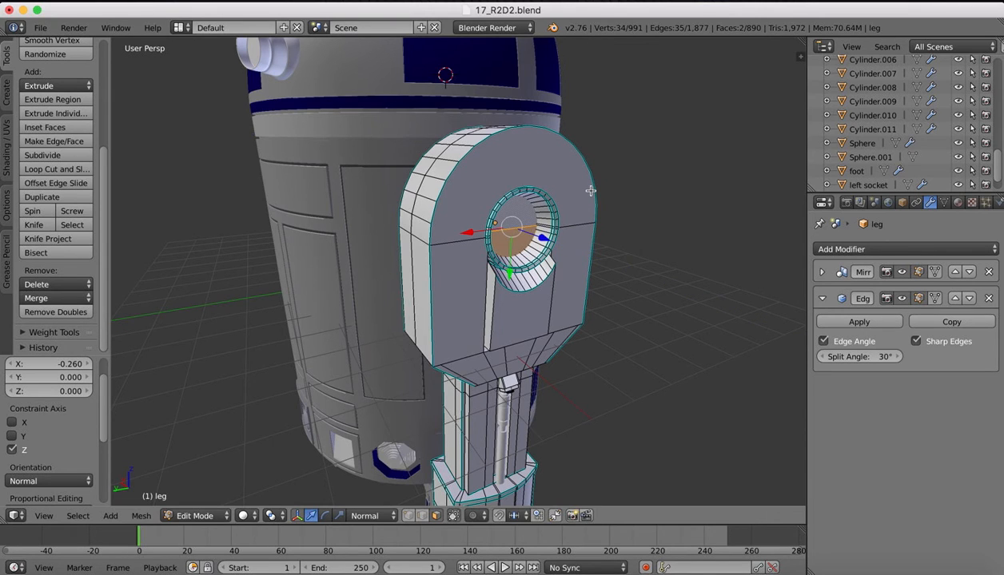
Scale the extruded hole faces to 0.549 and again to 0.806, and shift them about 0.074 back into the hole
key(s)
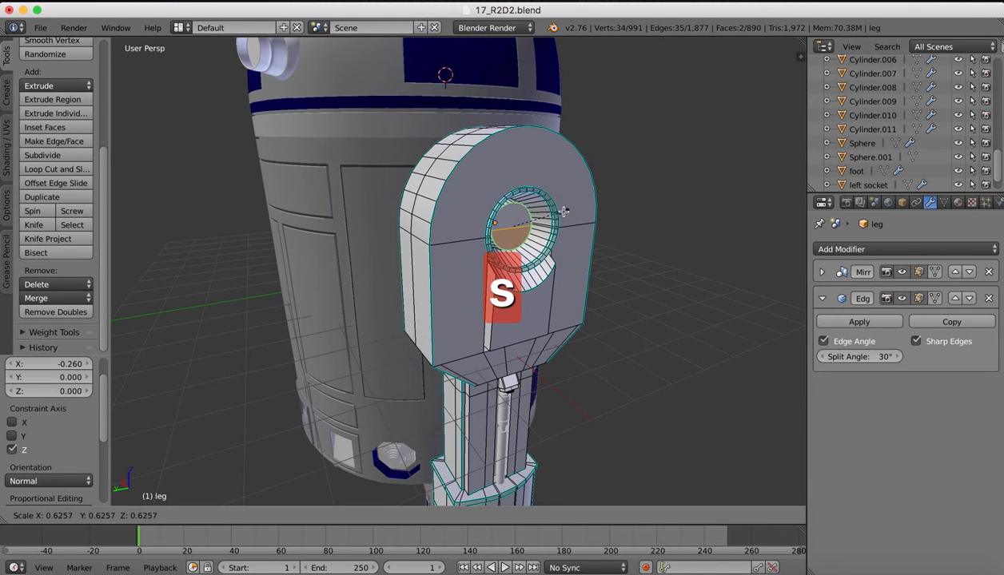
click(557, 209)
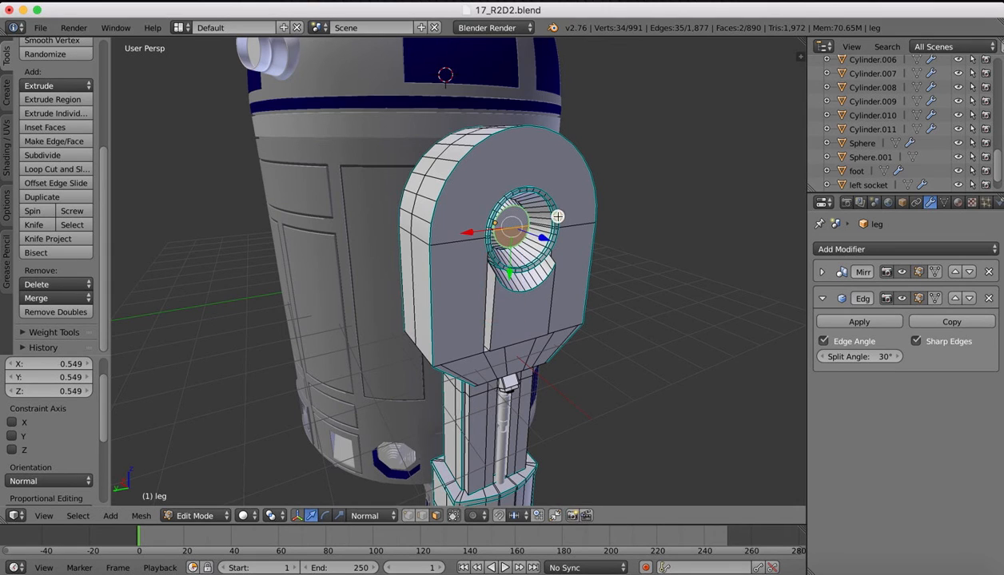
middle_drag(557, 210, 557, 216)
scroll(438, 203, up, 6)
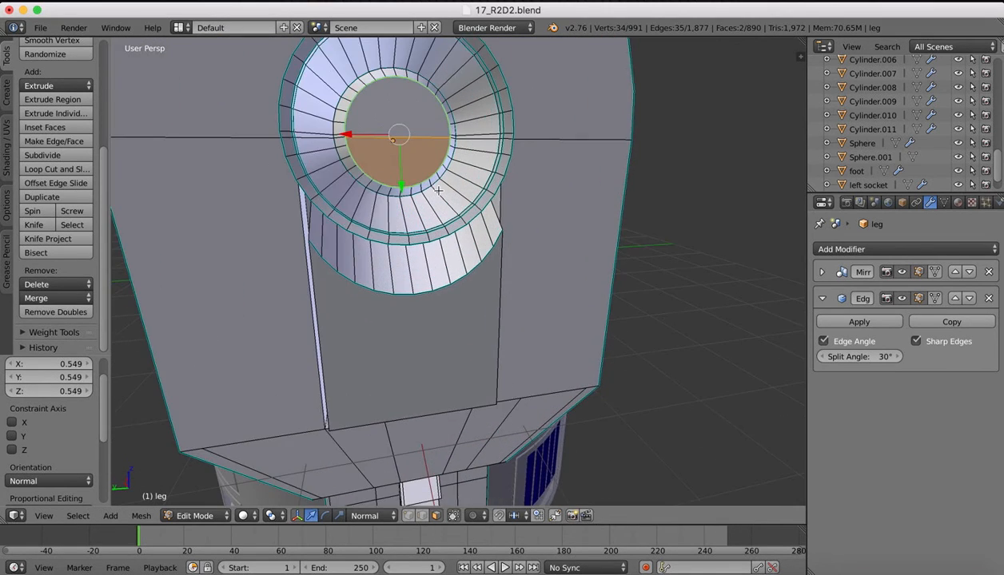
key(s)
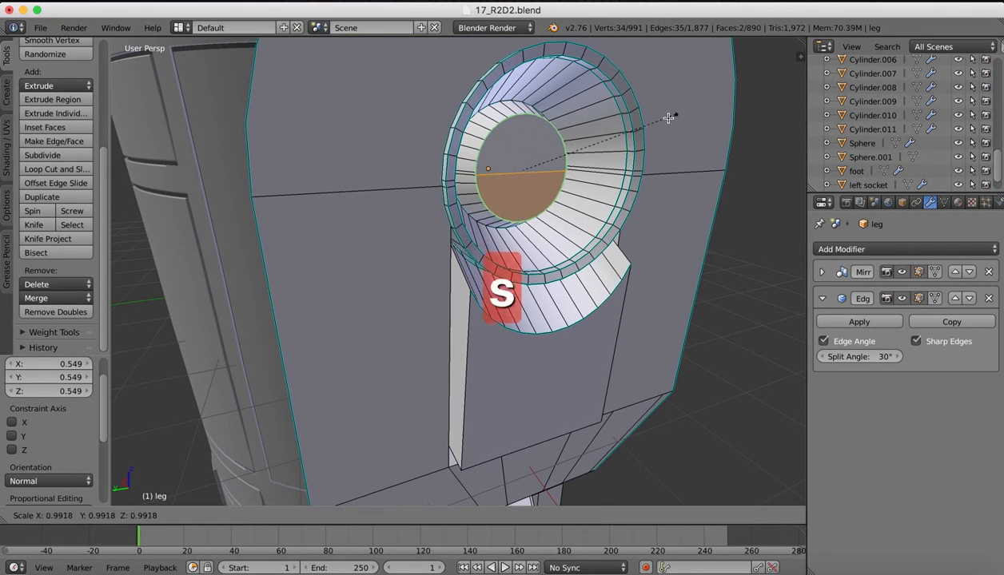
click(644, 128)
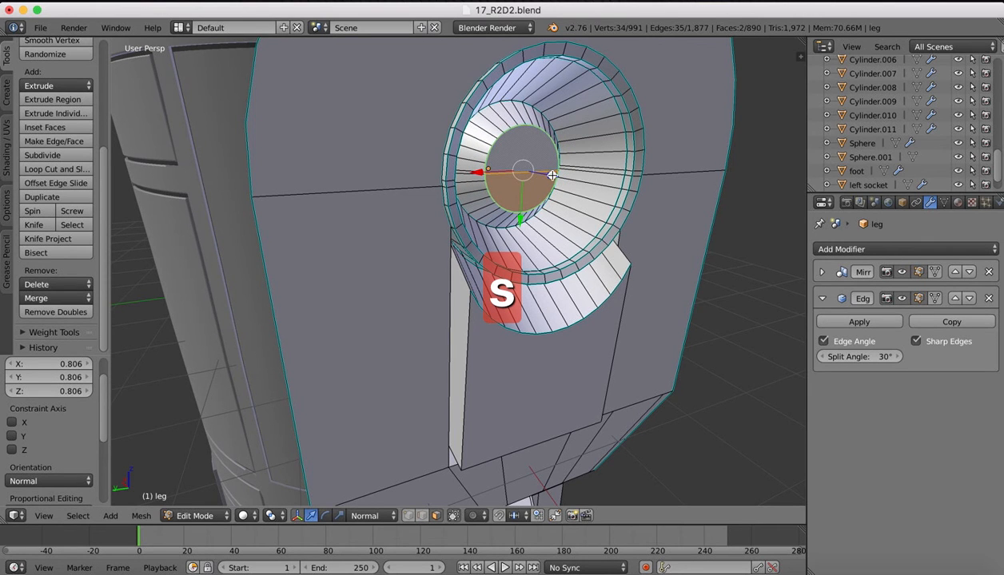
drag(551, 174, 547, 175)
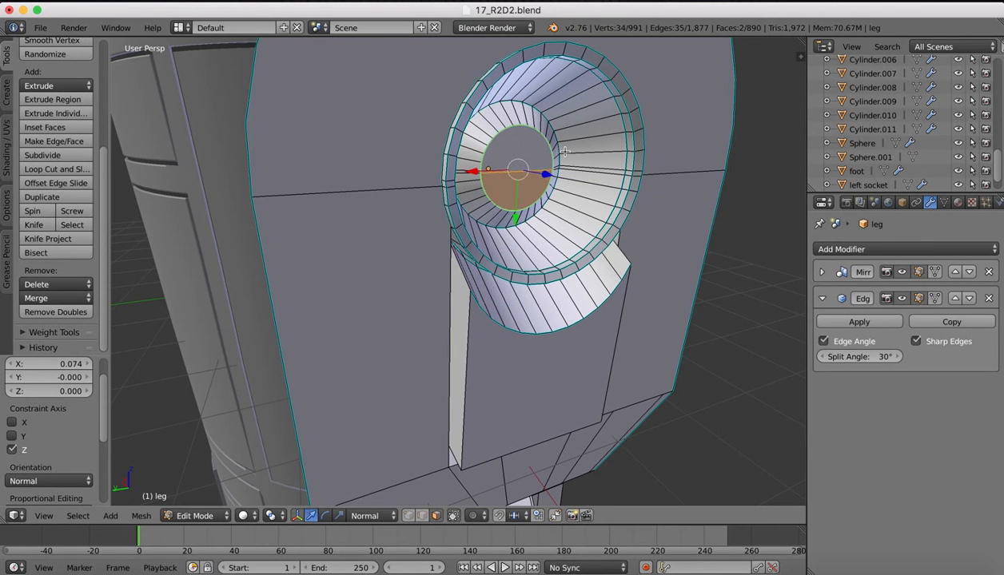
Compare the hole's stepped interior with the upper leg in the reference render
scroll(559, 152, down, 6)
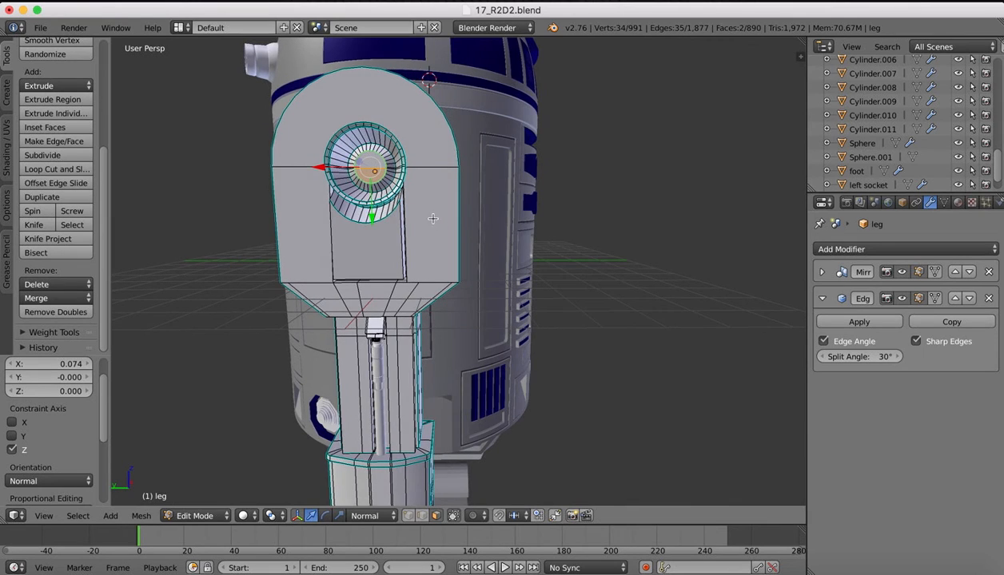
middle_drag(426, 214, 506, 225)
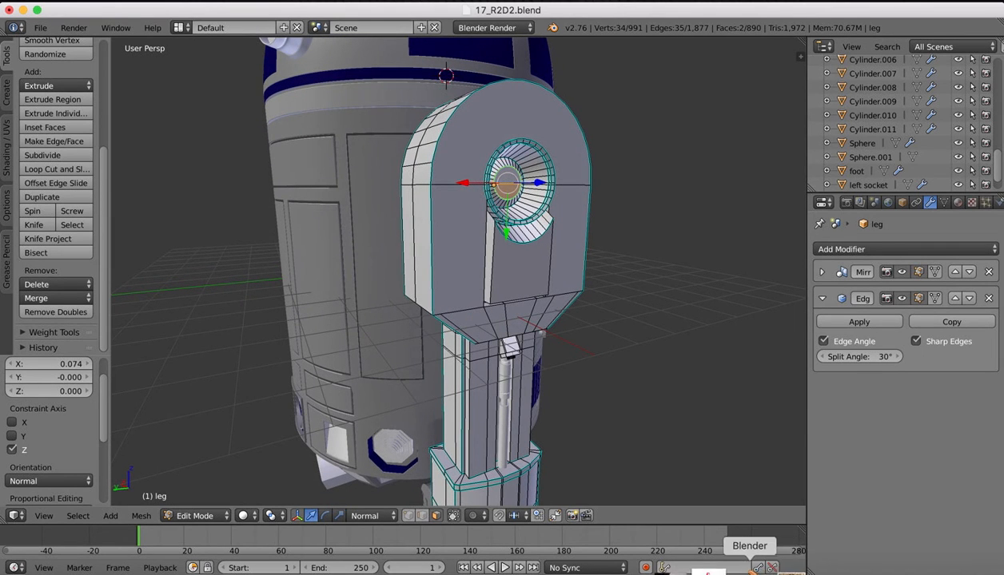
click(772, 568)
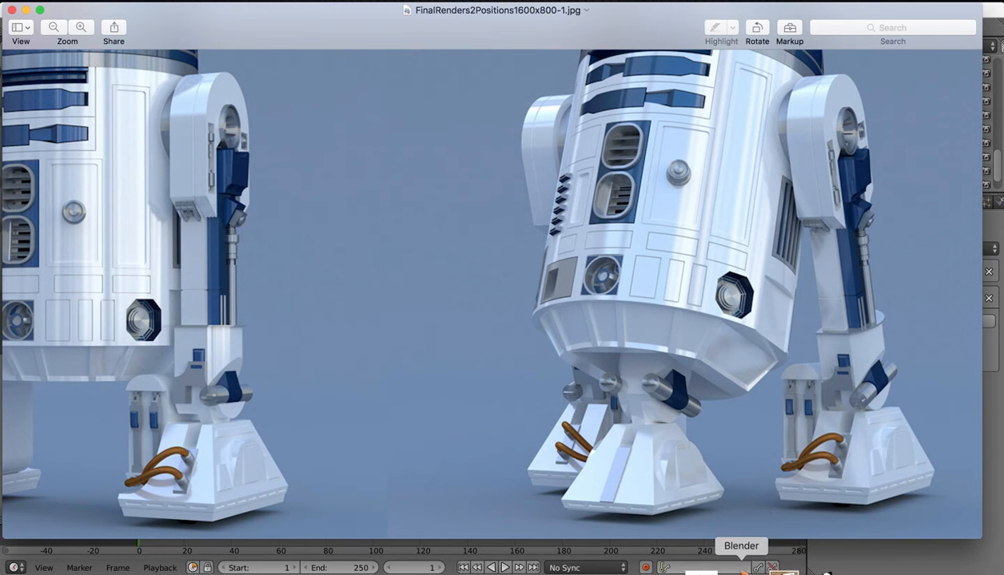
click(740, 569)
Select the three bottom edges of the upper leg's sloped panel and lower them about 0.05 along the normal orientation's Y axis
middle_drag(466, 260, 524, 244)
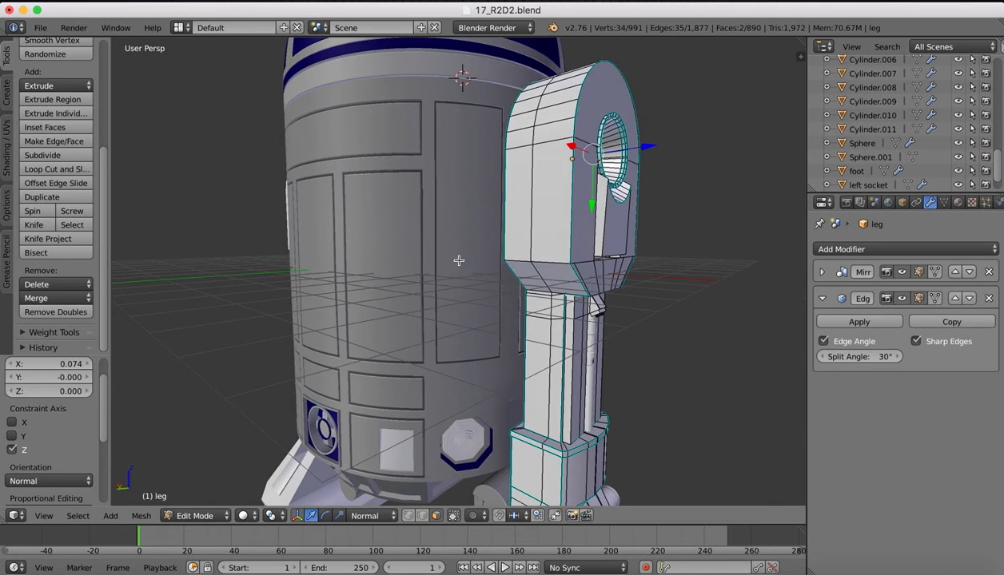
middle_drag(459, 260, 450, 256)
scroll(614, 271, up, 2)
middle_drag(614, 271, 592, 265)
scroll(433, 237, up, 1)
scroll(439, 235, up, 2)
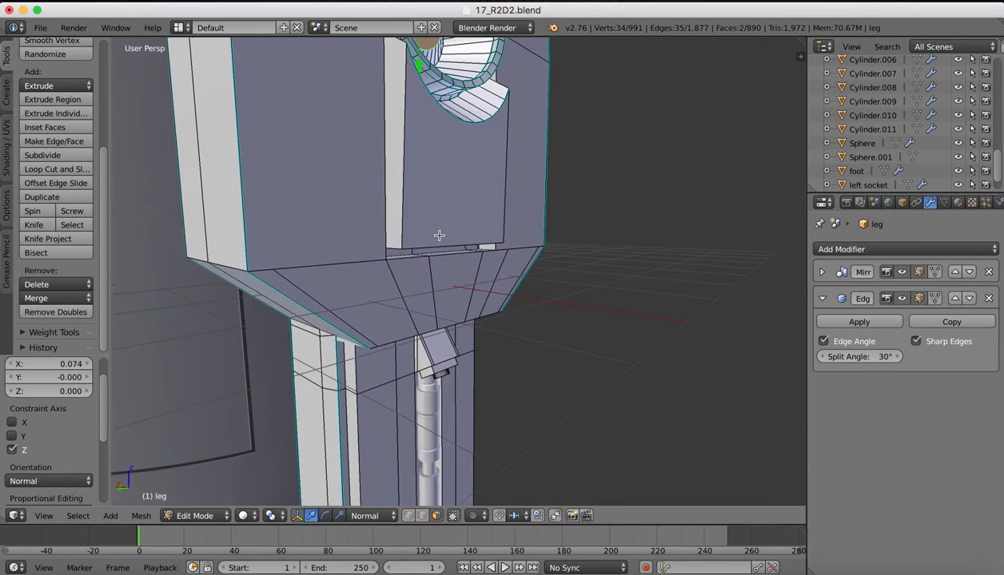
scroll(438, 235, down, 3)
scroll(439, 235, left, 3)
click(421, 514)
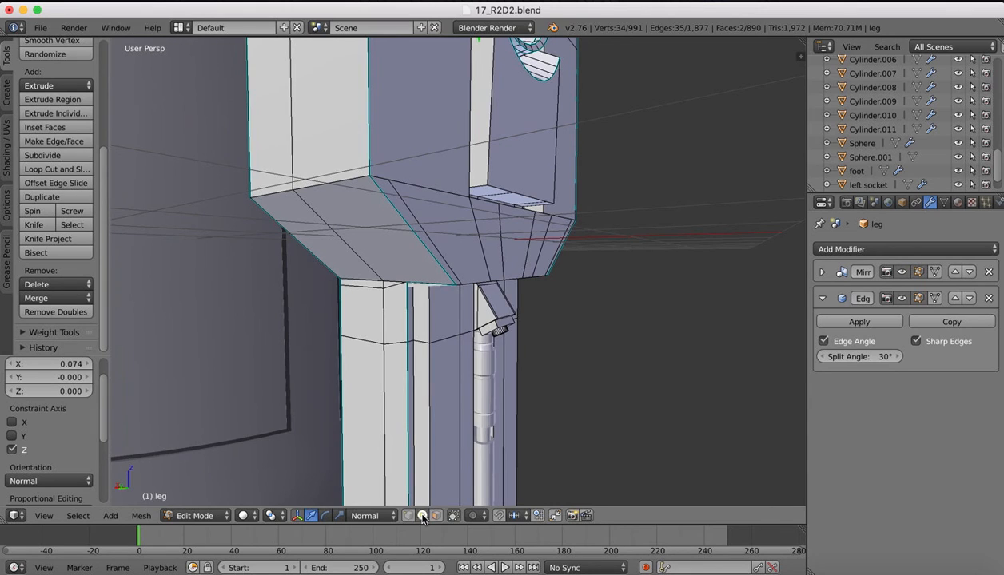
right_click(485, 183)
shift+right_click(528, 192)
shift+right_click(550, 199)
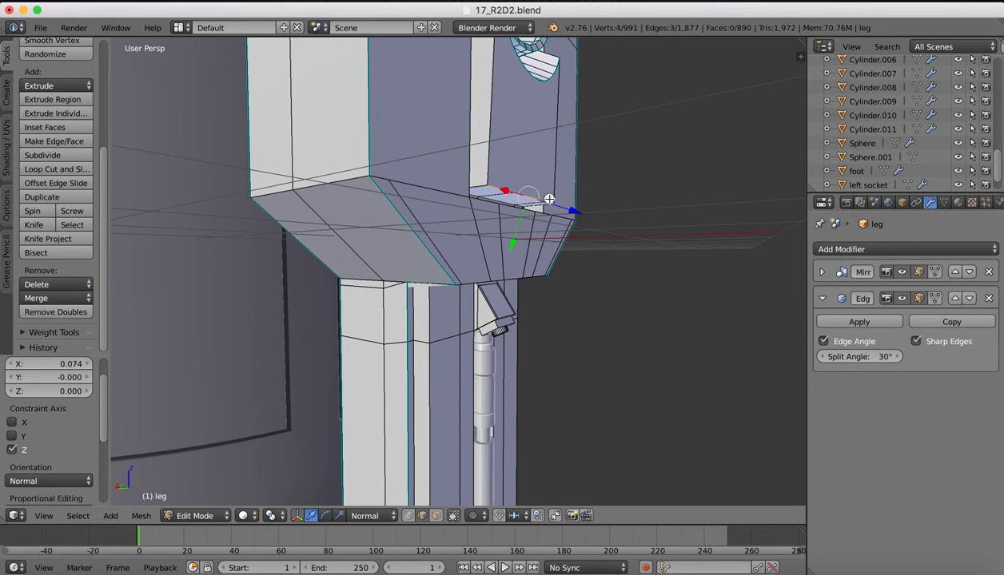
scroll(613, 221, left, 3)
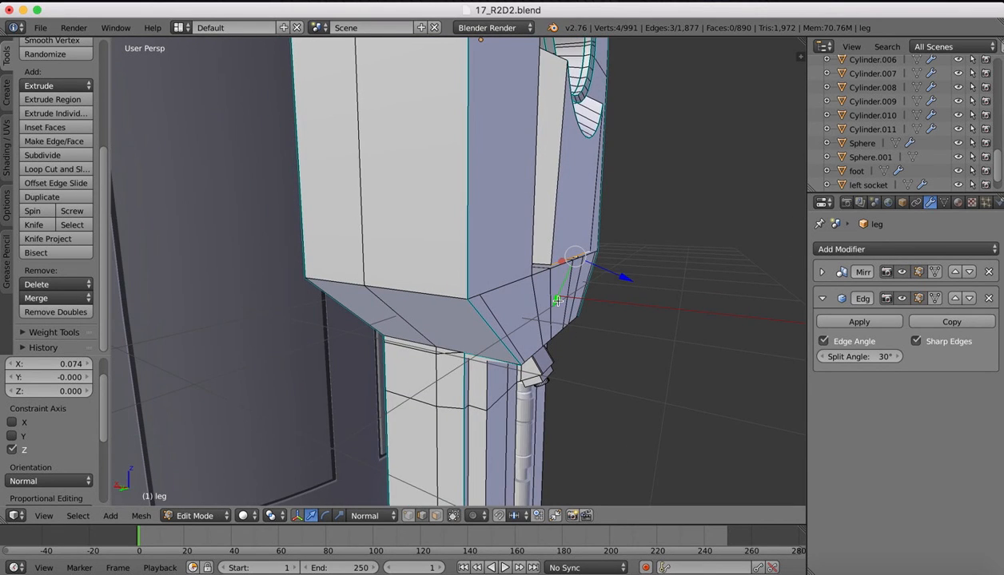
drag(556, 300, 548, 306)
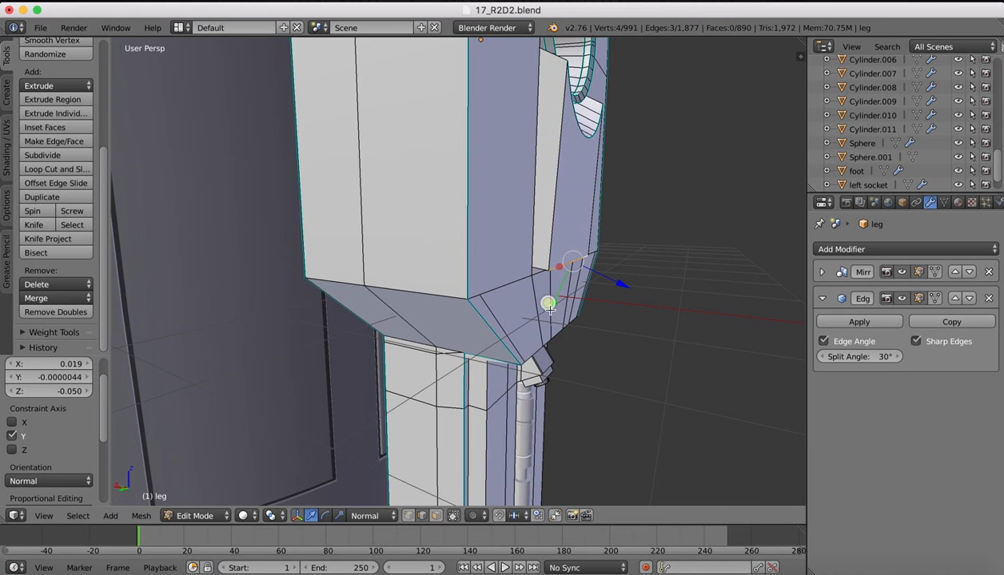
Switch the transform orientation to Global and move the panel's bottom edges about 0.109 along X and 0.235 up along Z
click(368, 515)
click(366, 496)
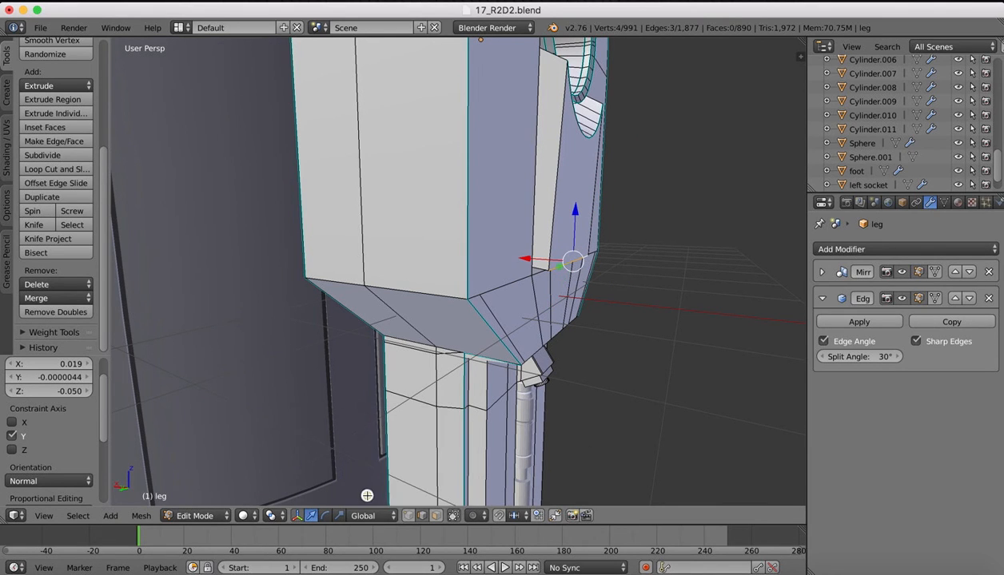
drag(526, 258, 516, 254)
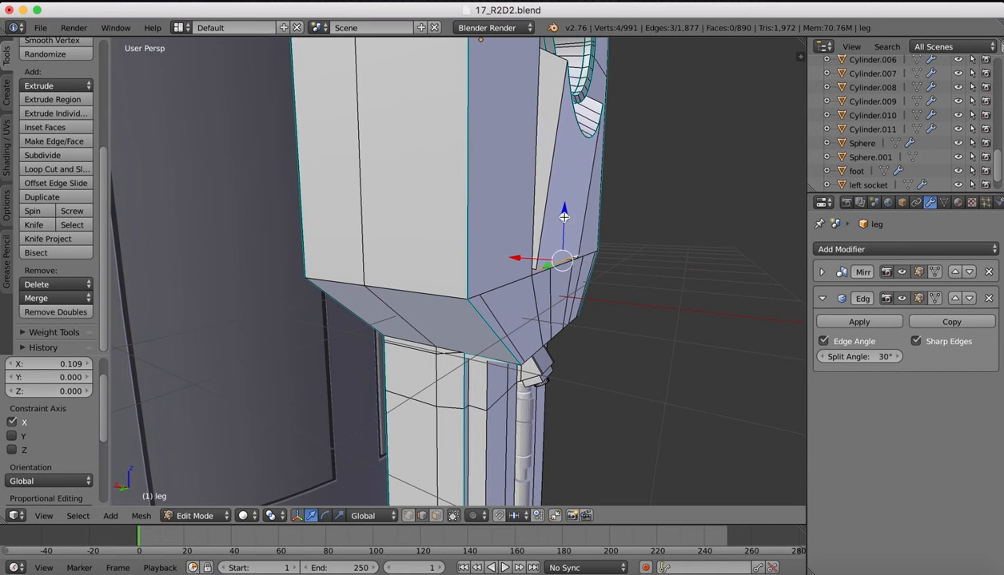
drag(554, 215, 564, 194)
Select the row of seven lower edges on the upper leg's front chamfer and move them about 0.253 along X toward the body
scroll(564, 195, right, 5)
scroll(563, 195, right, 5)
scroll(563, 195, down, 3)
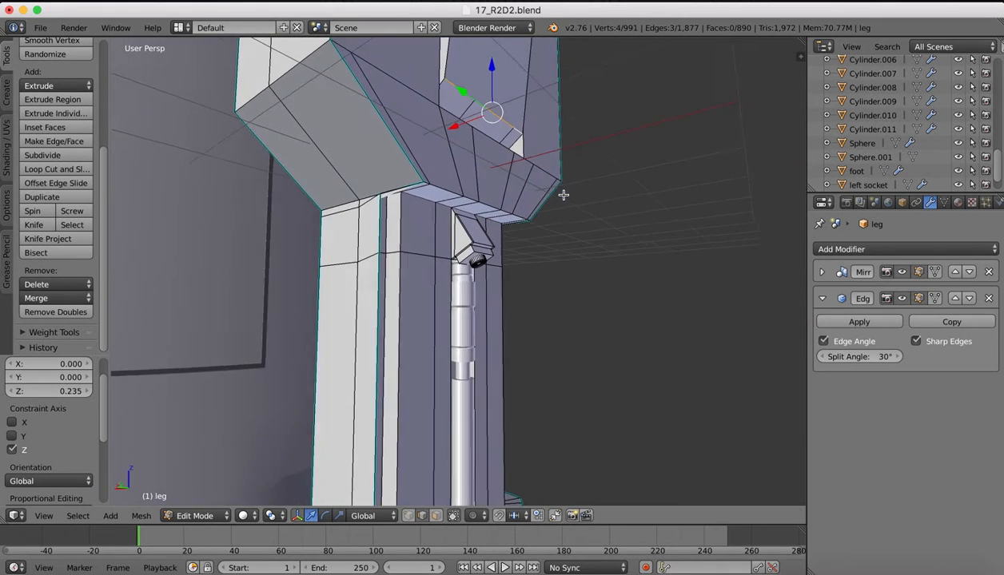
right_click(447, 194)
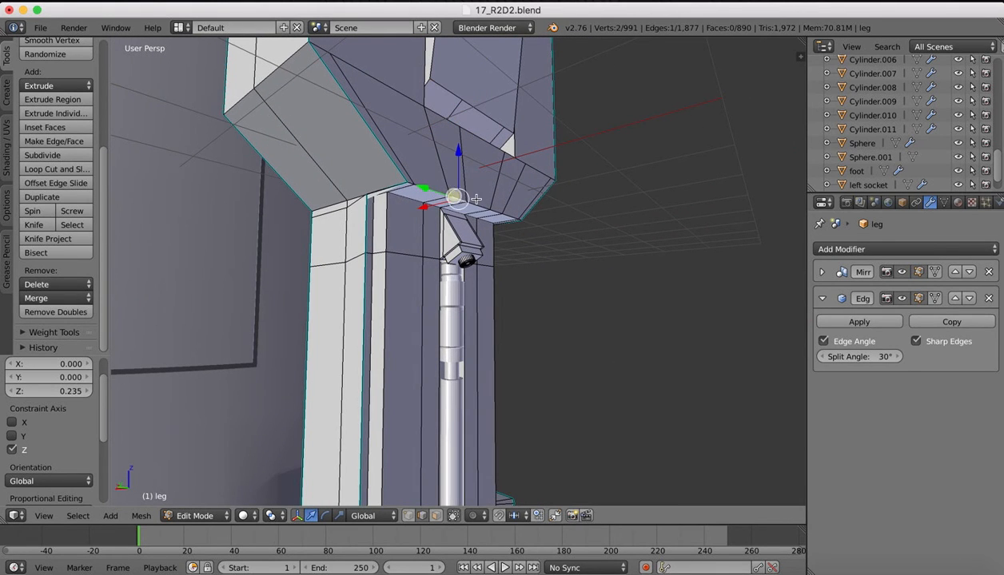
shift+right_click(471, 201)
shift+right_click(498, 209)
shift+right_click(509, 215)
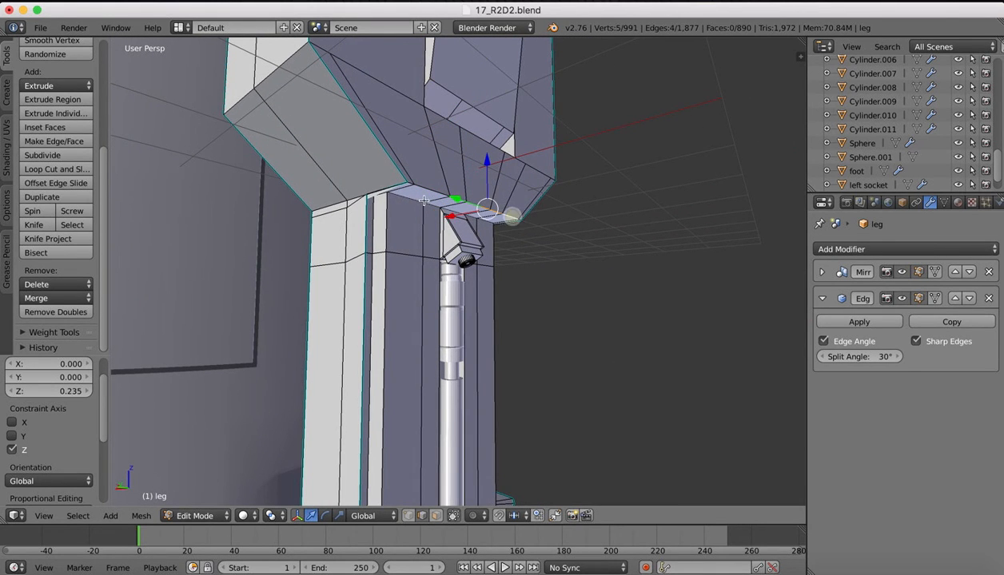
shift+right_click(423, 189)
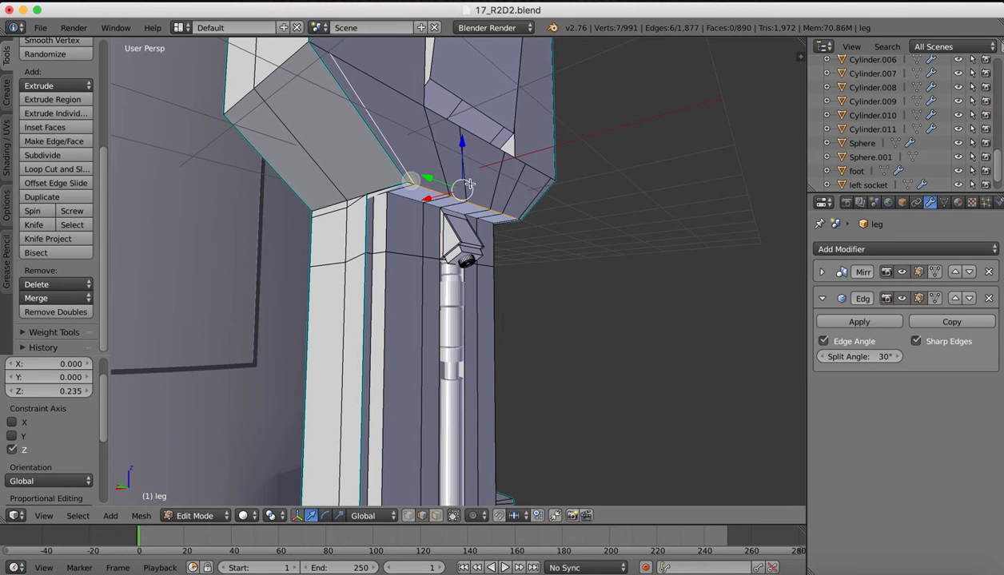
scroll(403, 169, up, 5)
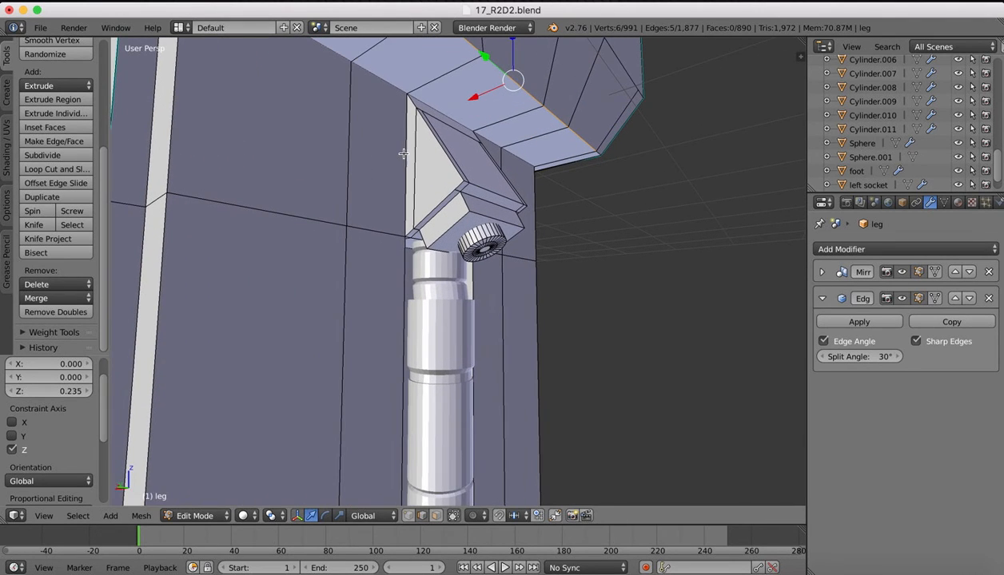
shift+right_click(596, 153)
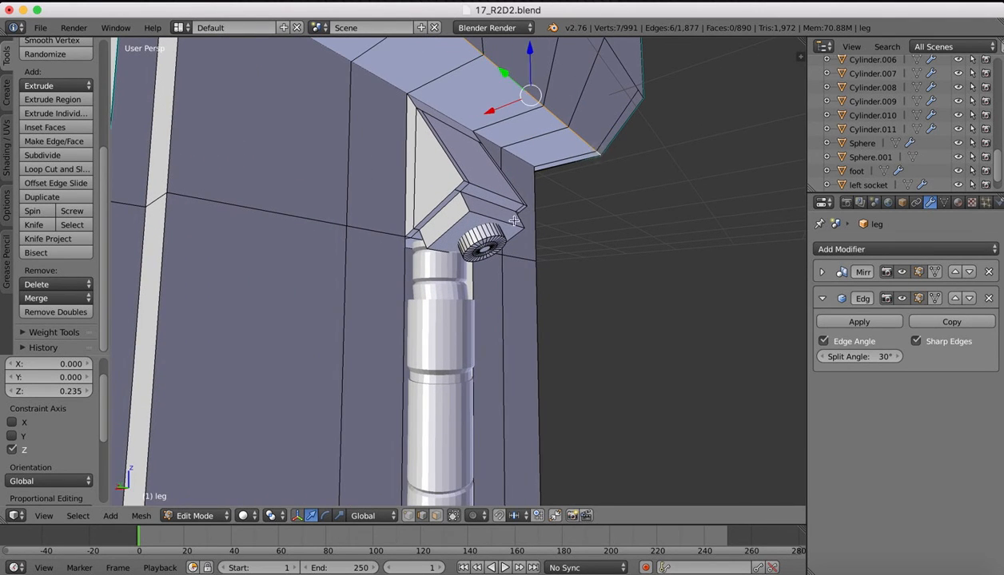
middle_drag(514, 220, 369, 147)
shift+right_click(373, 144)
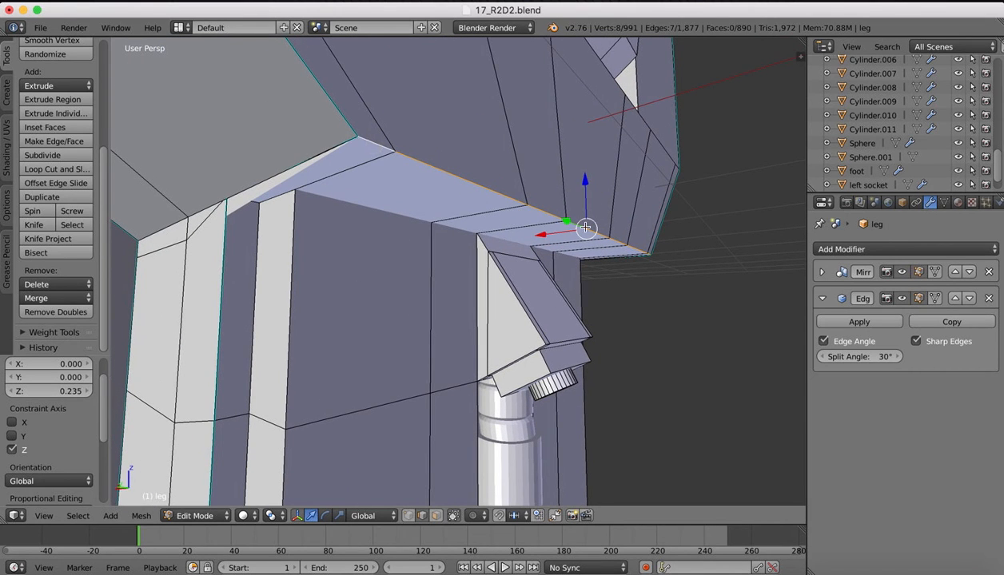
drag(543, 235, 479, 232)
middle_drag(480, 232, 531, 240)
middle_drag(523, 275, 519, 277)
scroll(544, 274, up, 8)
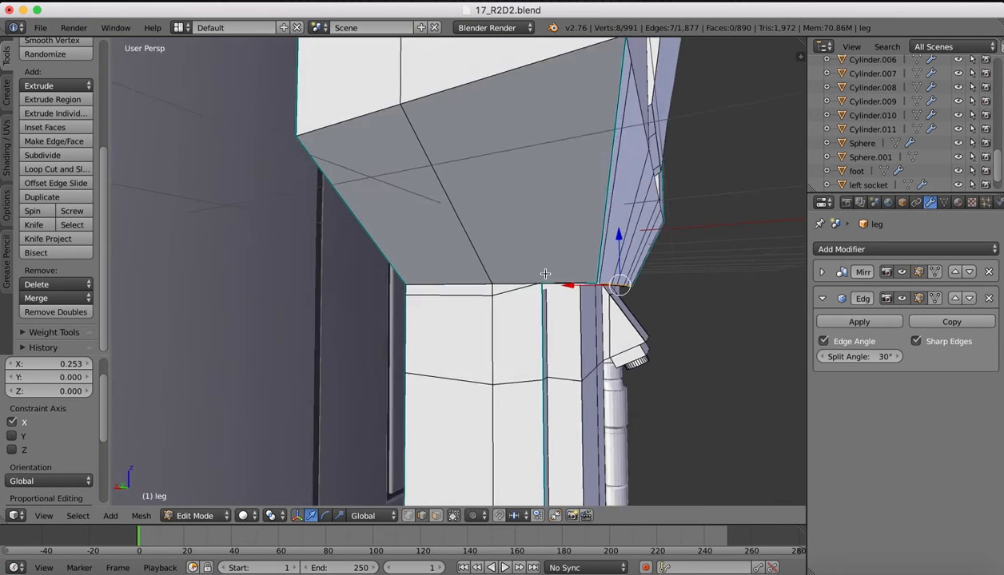
Delete the thin sliver face between the upper leg's sloped panel and the lower leg's side
scroll(557, 321, down, 2)
scroll(557, 322, down, 4)
middle_drag(636, 346, 636, 345)
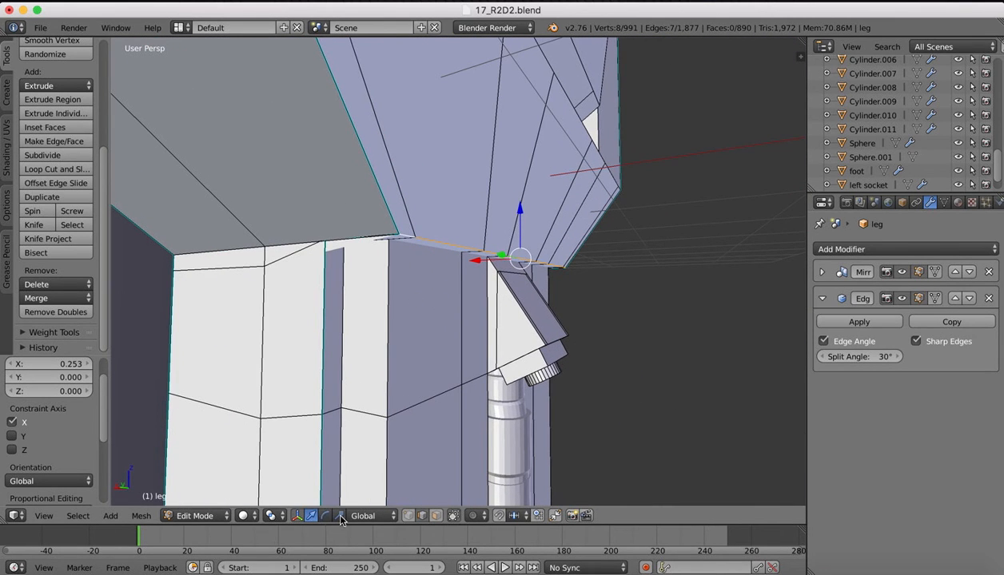
click(437, 516)
right_click(334, 239)
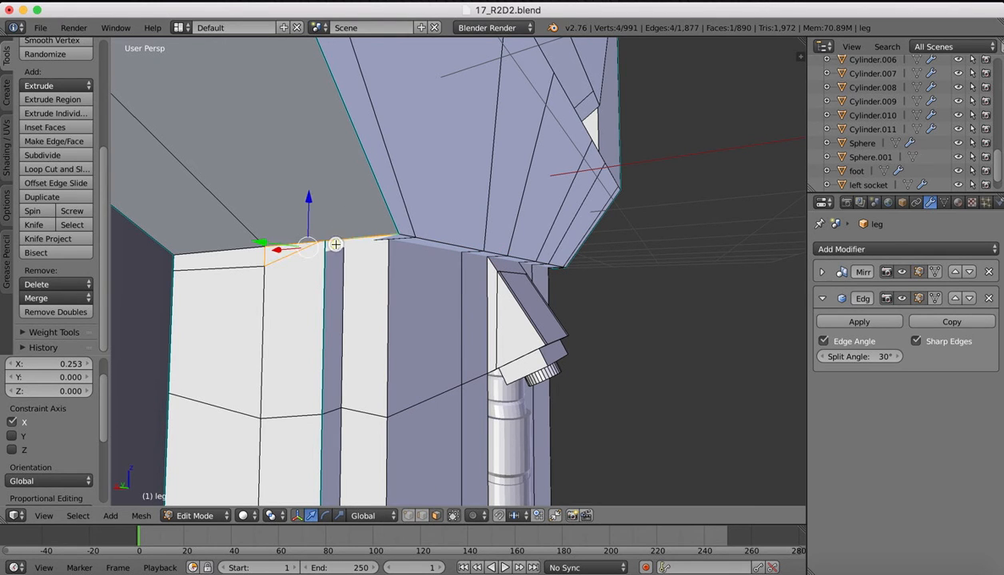
key(x)
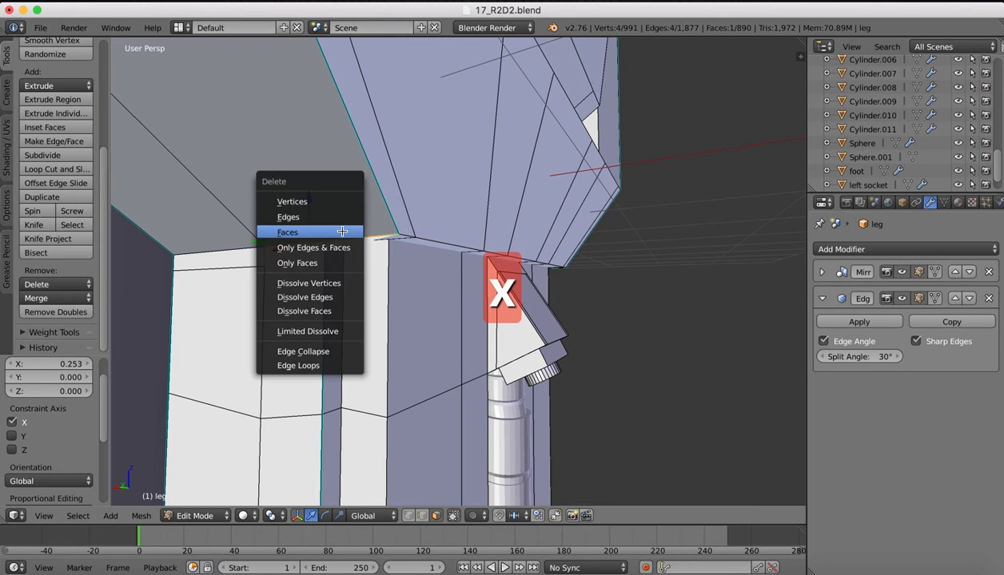
click(331, 232)
Select the lower leg's vertex at the narrow end of the opened gap and lower it 0.014 along Z
middle_drag(315, 268, 316, 267)
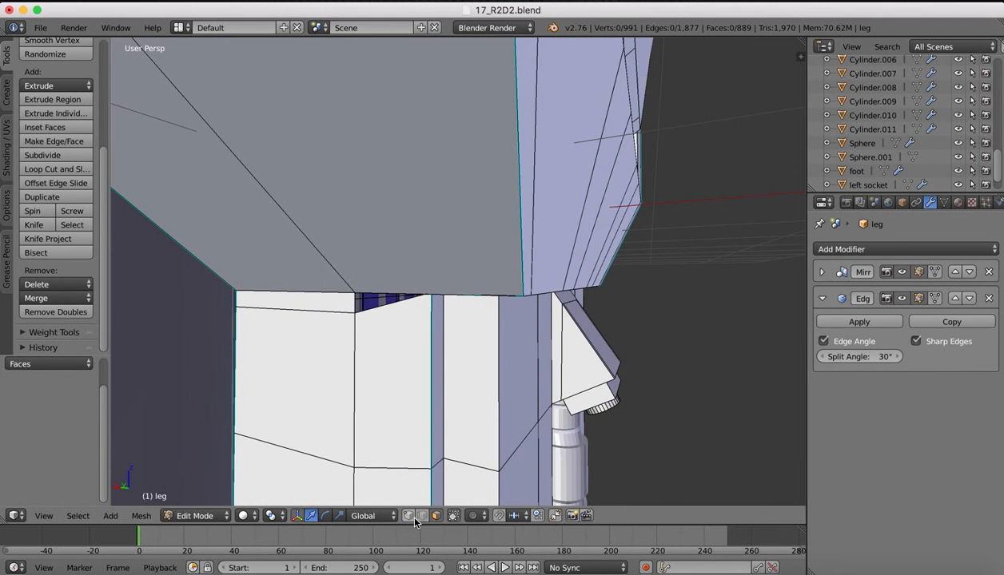
right_click(396, 294)
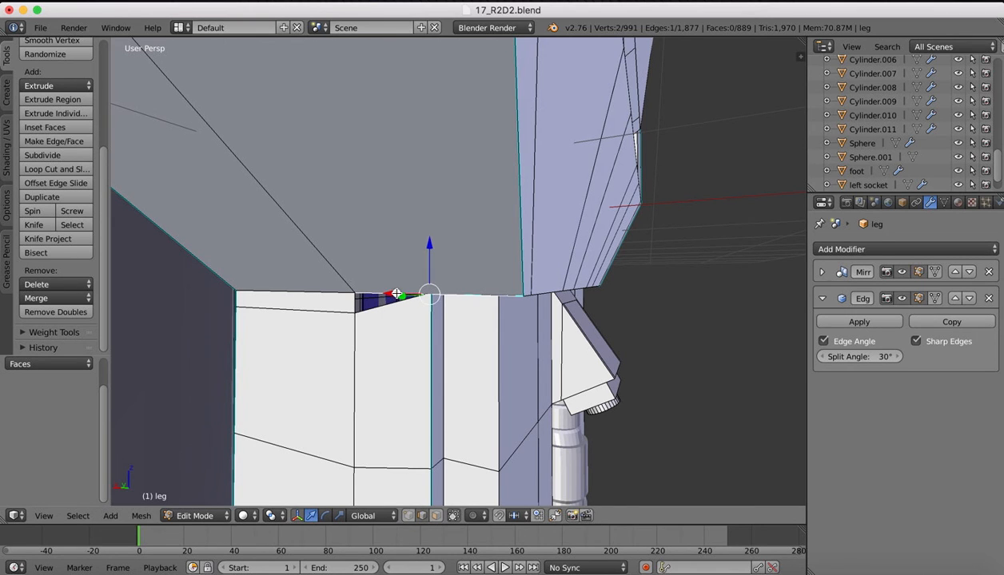
middle_drag(416, 297, 425, 295)
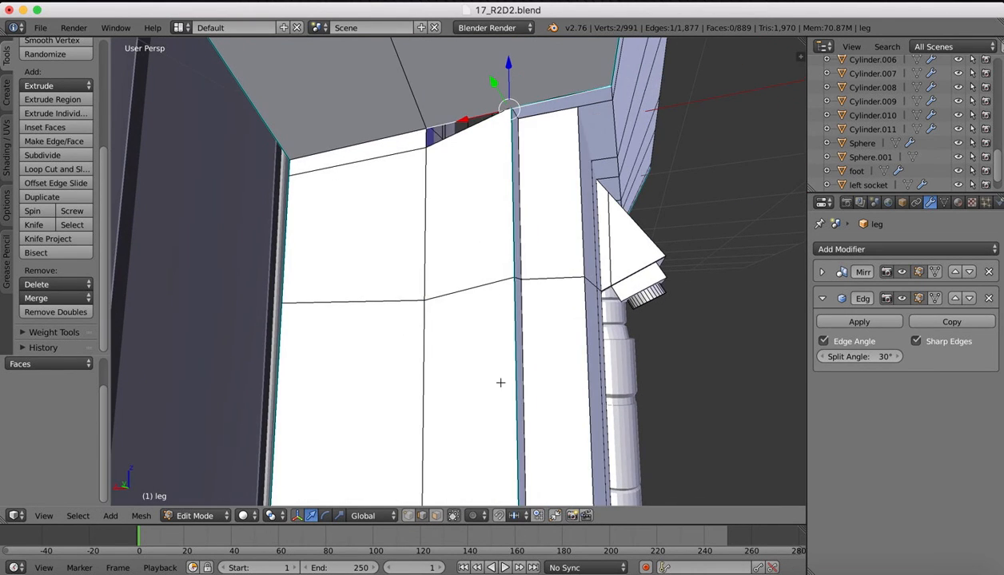
click(409, 517)
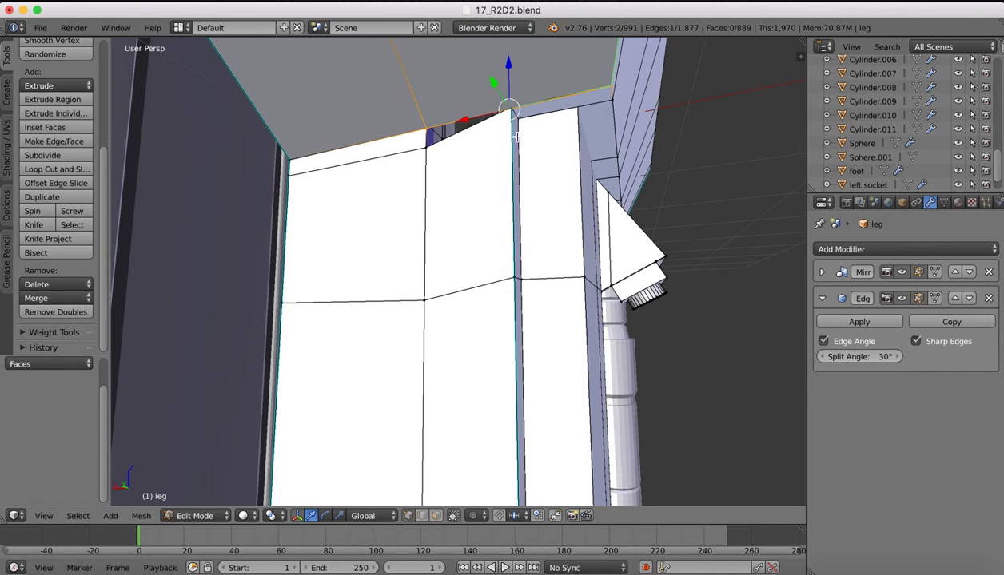
right_click(510, 108)
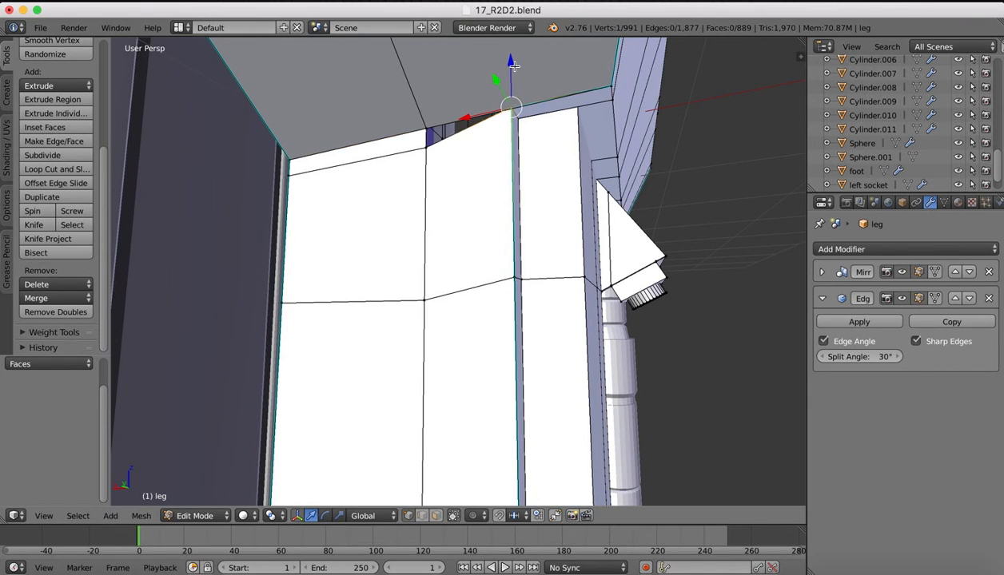
mouse_move(513, 66)
mouse_down()
mouse_move(516, 80)
mouse_move(516, 69)
mouse_up()
scroll(560, 222, up, 5)
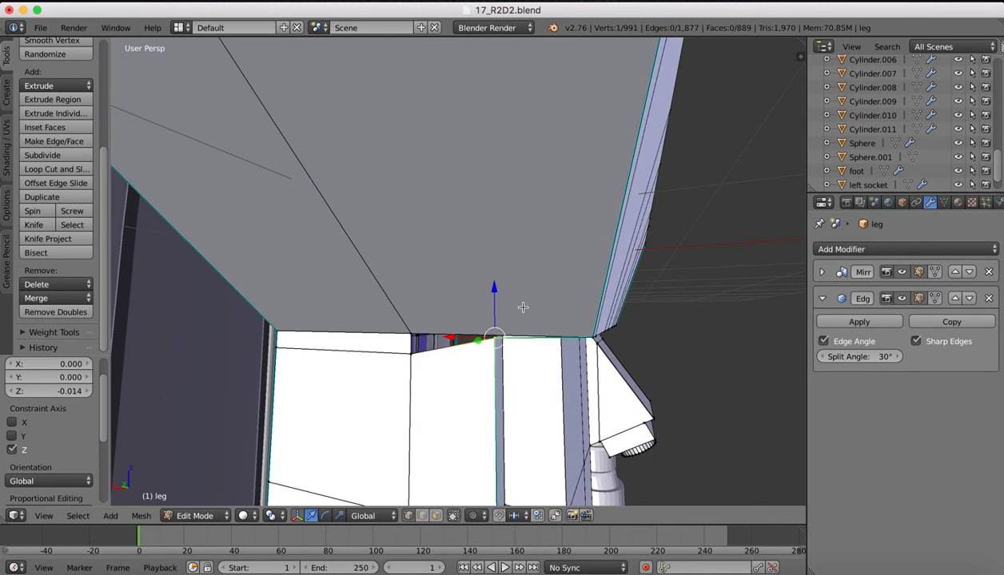
scroll(522, 307, up, 3)
scroll(522, 302, down, 4)
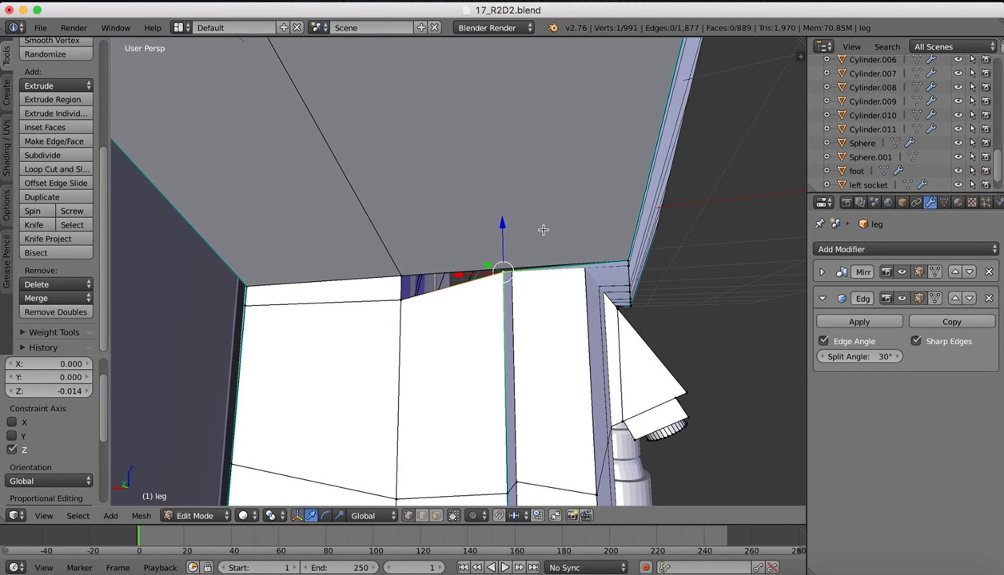
Knife-cut a new edge down the sloped panel from its upper edge to its lower edge, just above the gap's corner vertex
scroll(443, 445, down, 5)
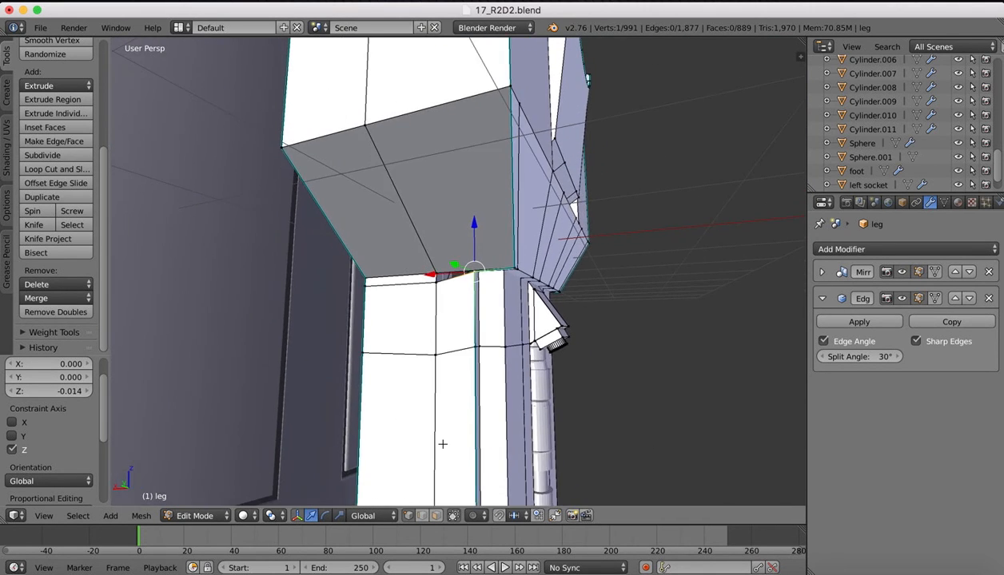
click(34, 225)
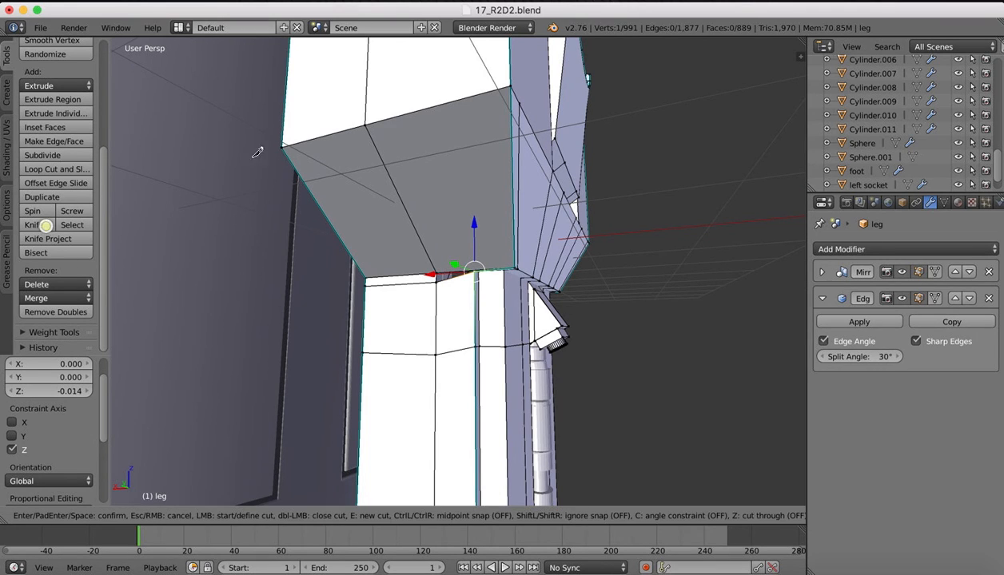
click(430, 107)
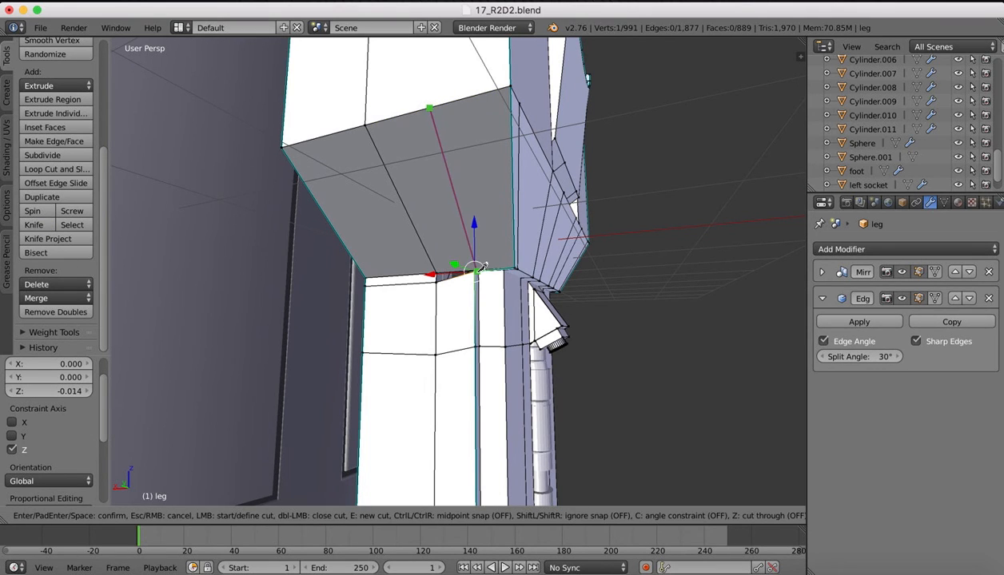
click(474, 269)
key(Return)
Merge the lower leg's corner vertex into the new cut's lower end vertex using At Last
scroll(469, 265, up, 8)
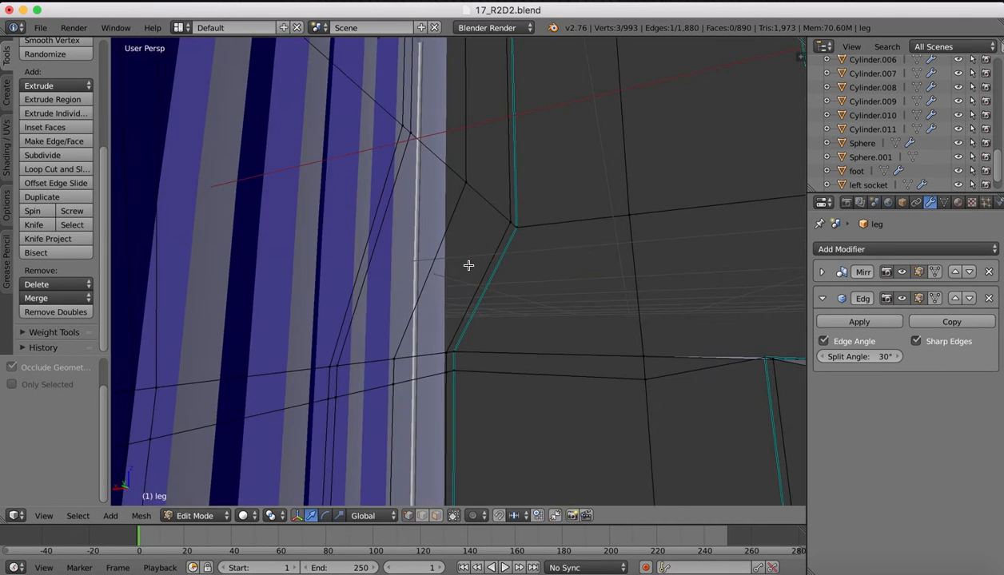
scroll(468, 265, down, 3)
scroll(468, 264, up, 1)
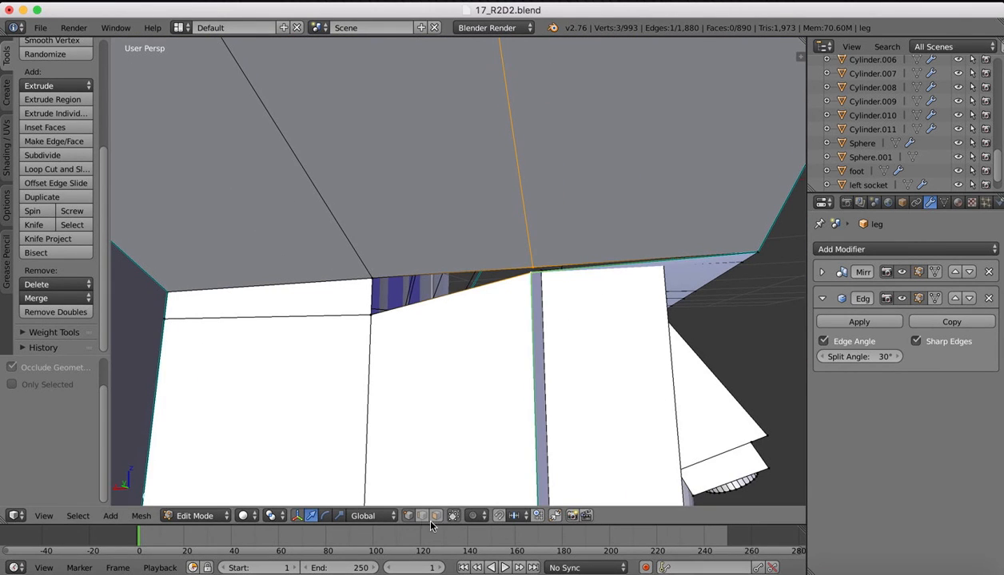
right_click(537, 263)
click(522, 271)
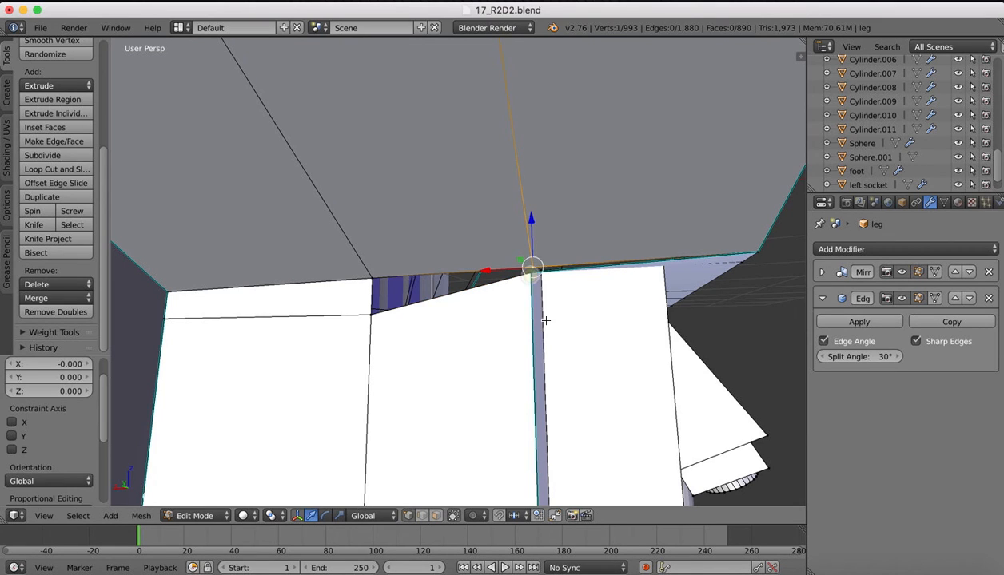
right_click(532, 274)
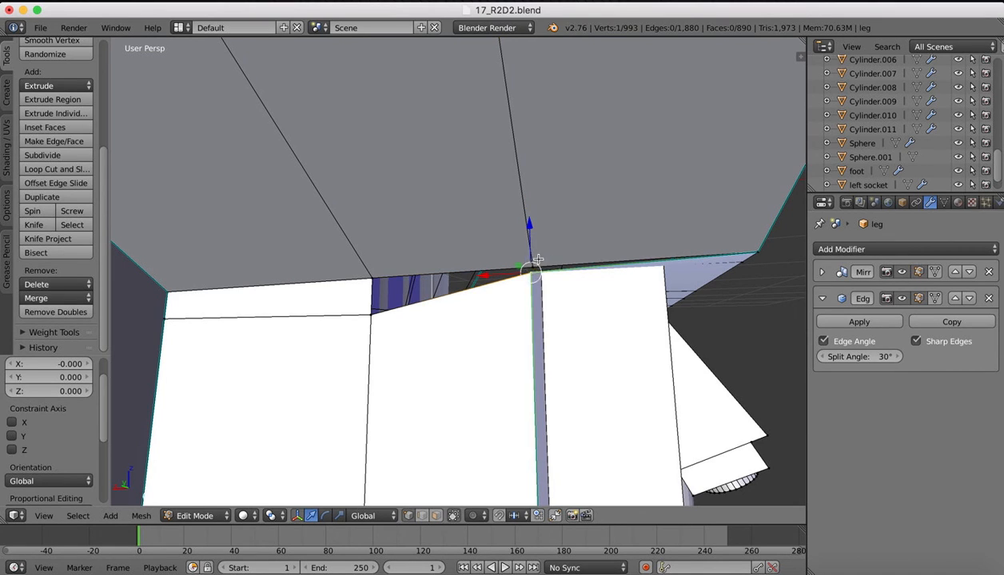
shift+right_click(538, 259)
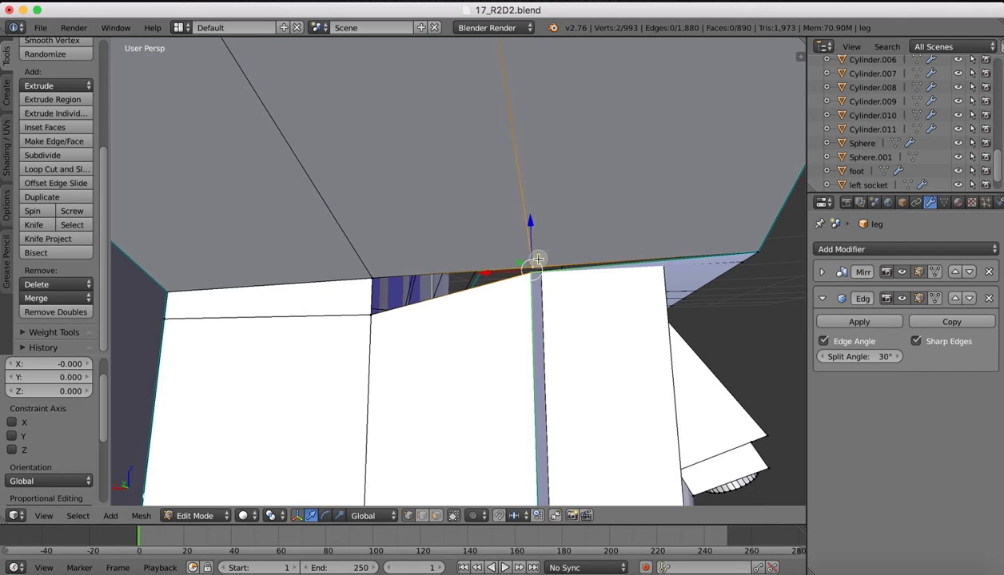
click(44, 299)
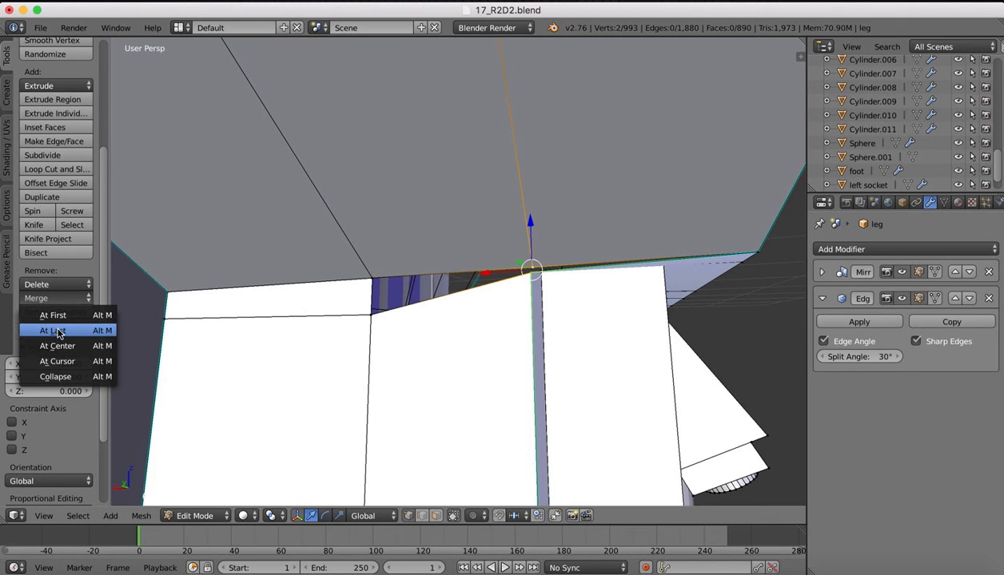
click(58, 333)
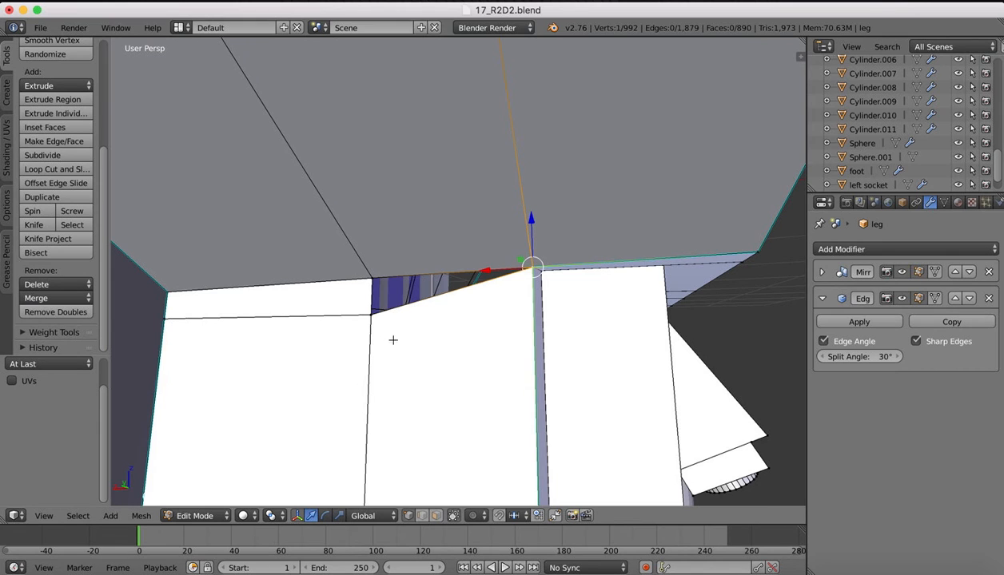
Fill the triangular gap under the sloped panel with a face made from its three corner vertices
scroll(281, 272, left, 5)
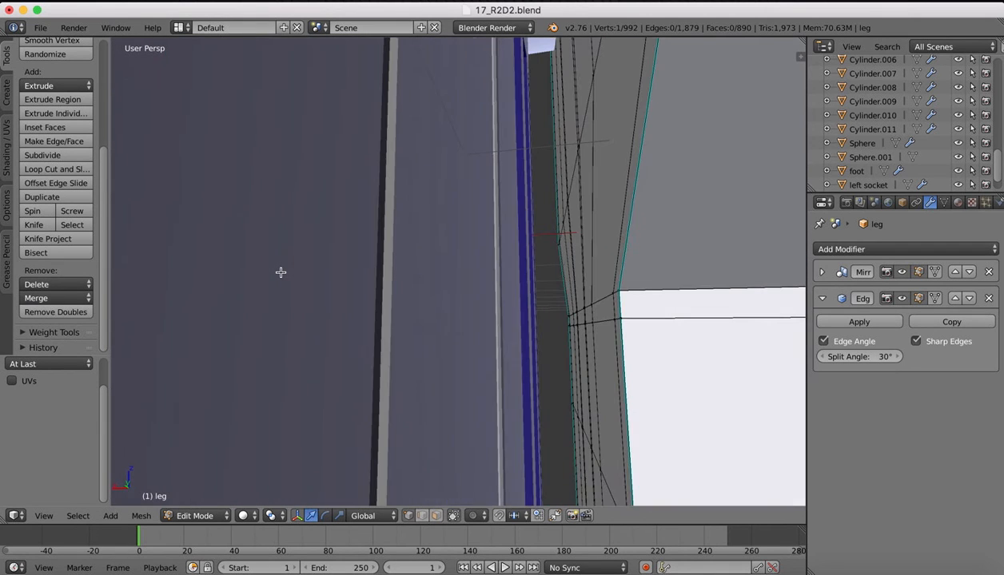
scroll(281, 272, left, 5)
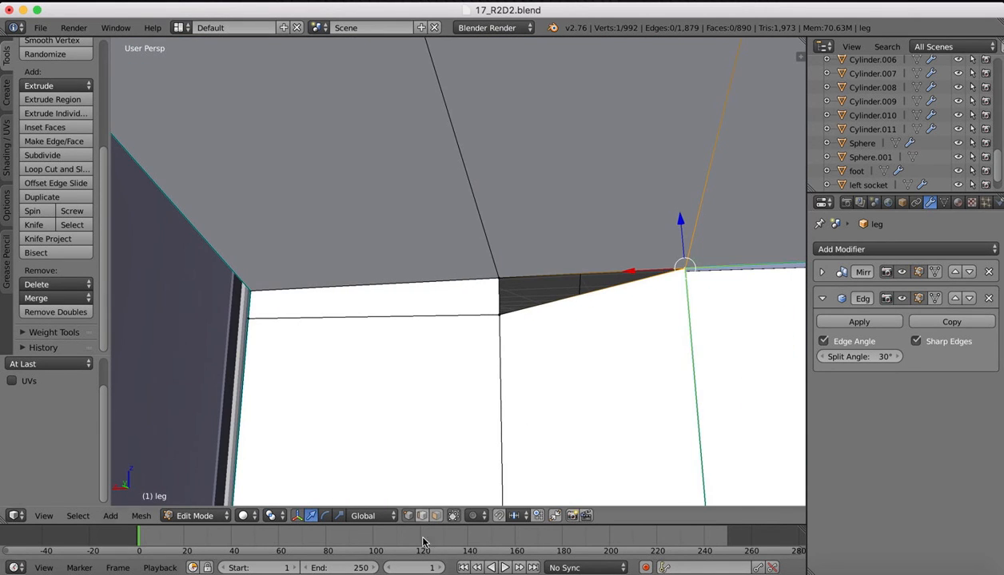
shift+click(502, 275)
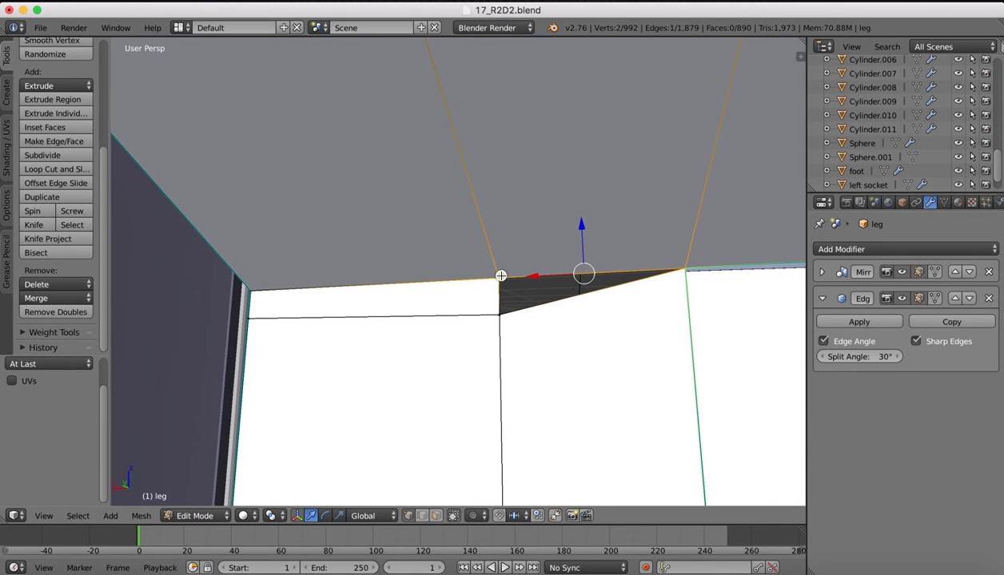
shift+click(500, 318)
key(f)
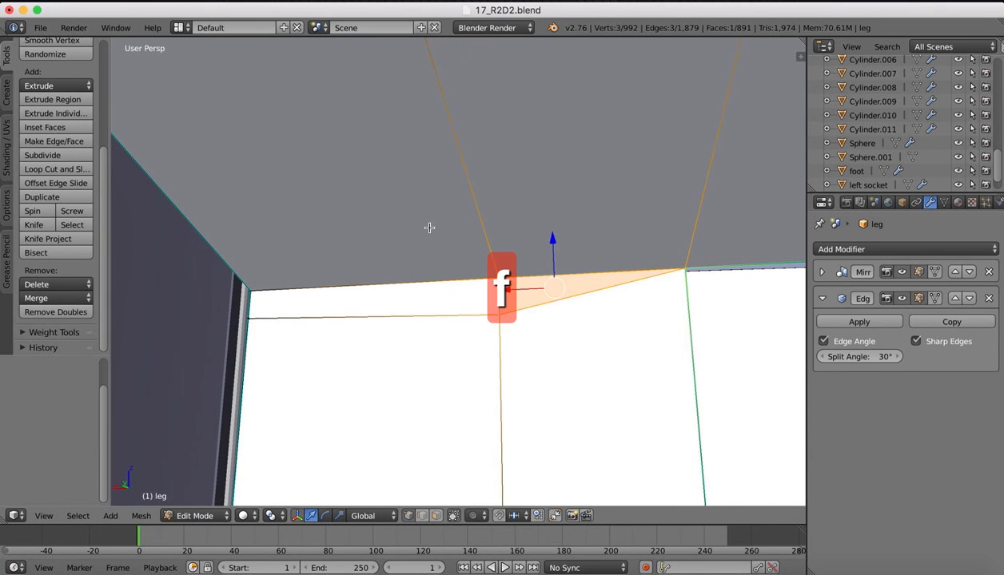
Delete the matching thin sliver face under the sloped panel on the opposite side of the leg
scroll(427, 228, down, 8)
middle_drag(427, 227, 420, 225)
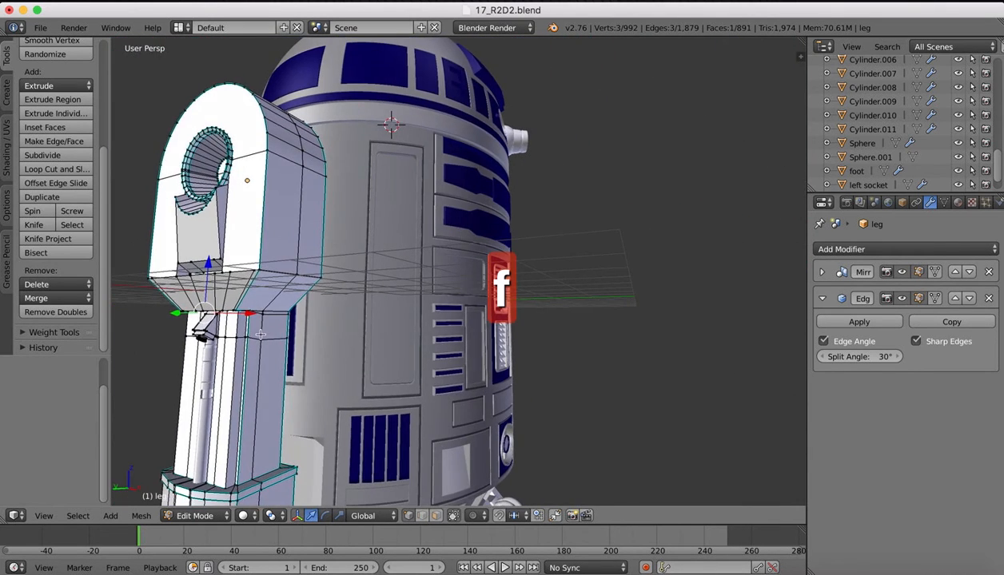
scroll(234, 291, up, 3)
shift+middle_drag(120, 299, 252, 226)
scroll(450, 217, up, 6)
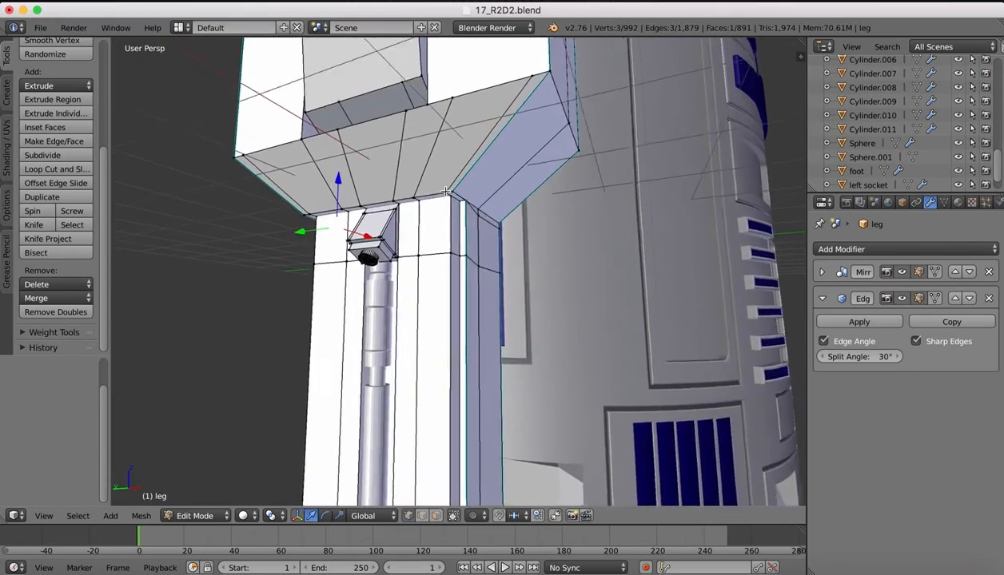
scroll(448, 190, up, 3)
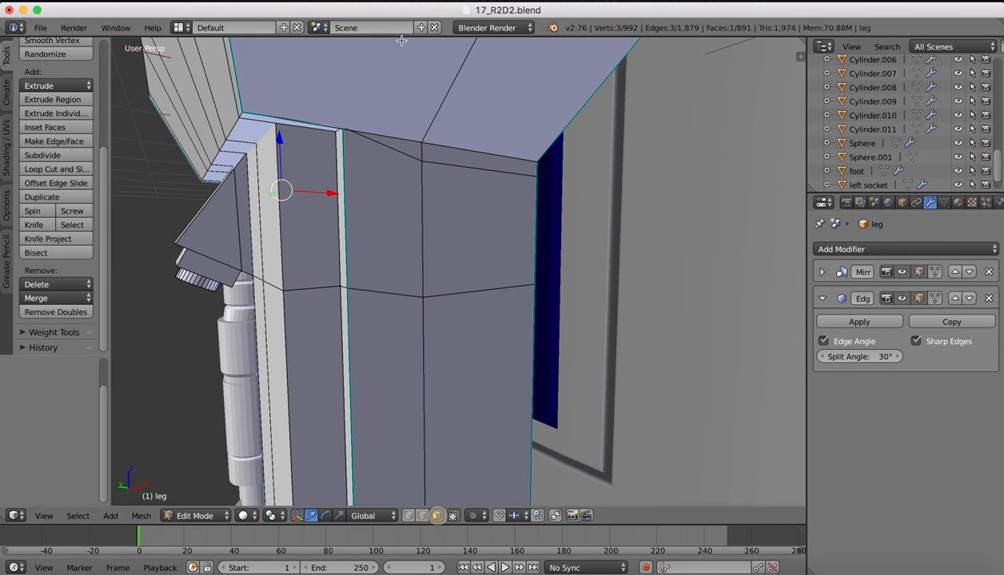
shift+right_click(388, 140)
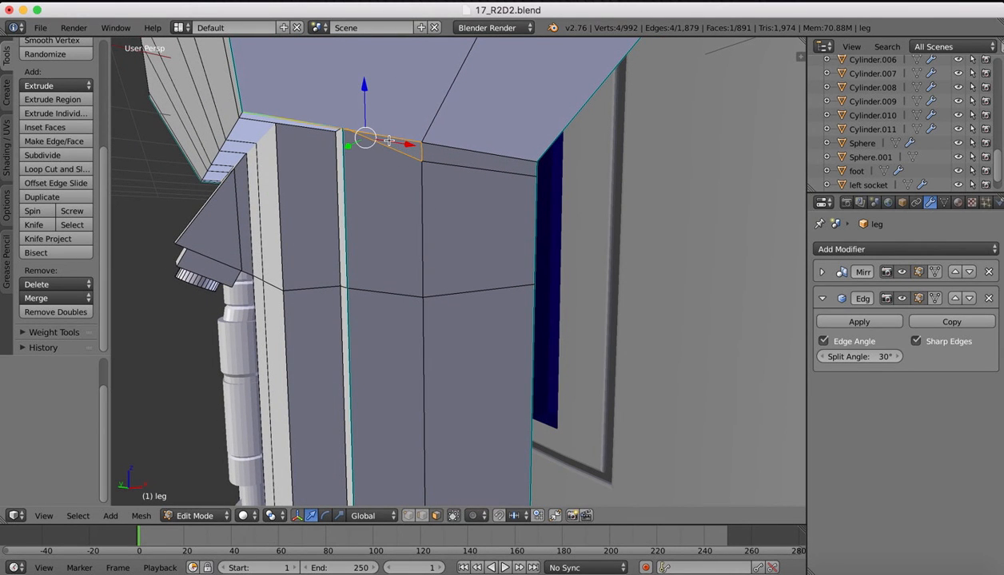
key(x)
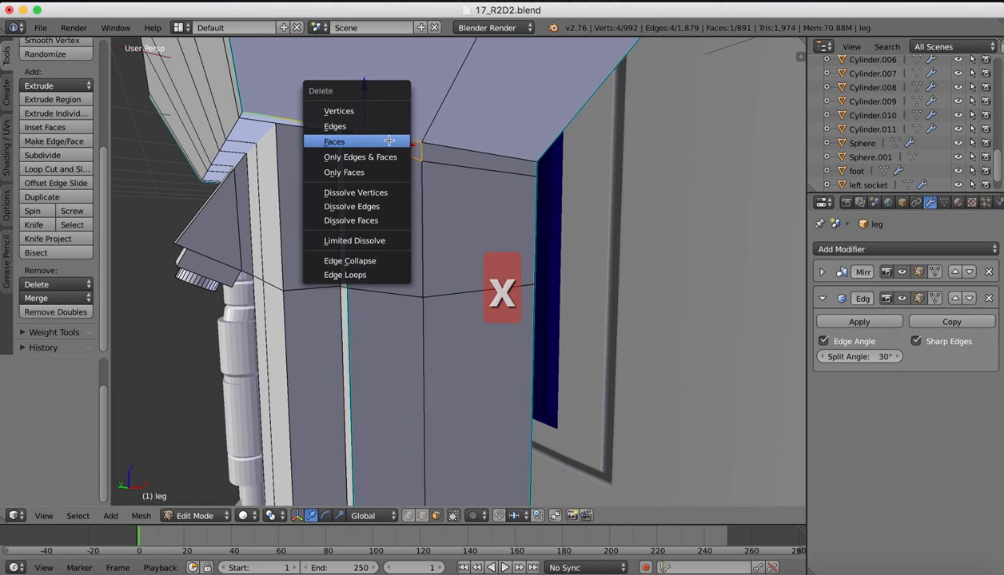
click(374, 139)
Lower the lower leg's corner vertex at the narrow end of the gap under the sloped panel by 0.019 along Z
scroll(371, 111, up, 3)
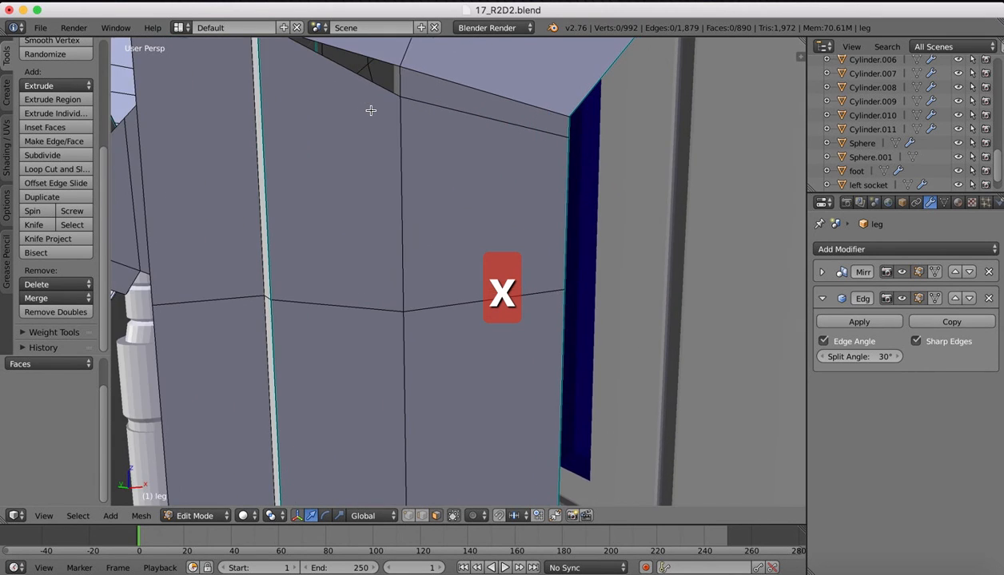
scroll(371, 111, down, 3)
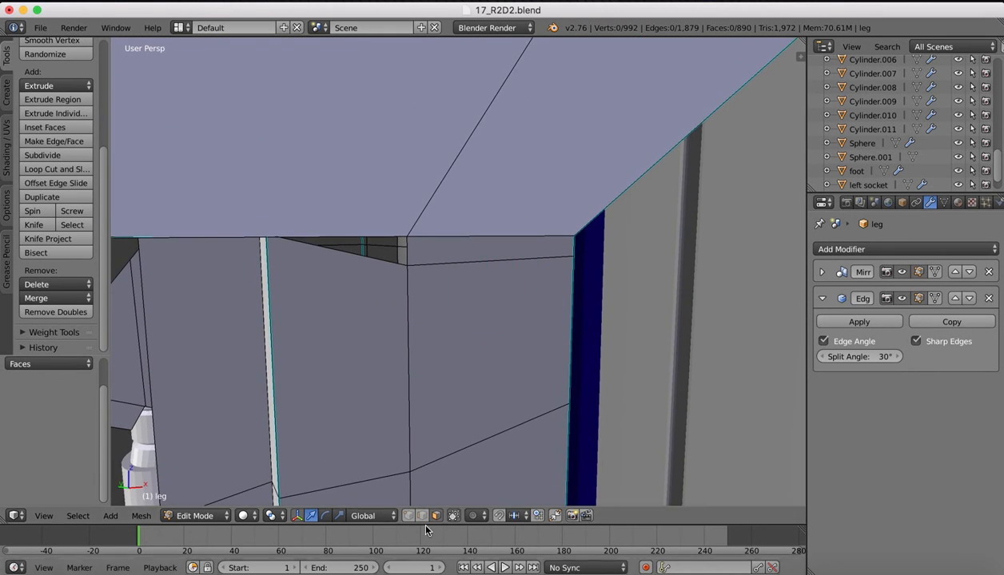
click(267, 229)
click(266, 239)
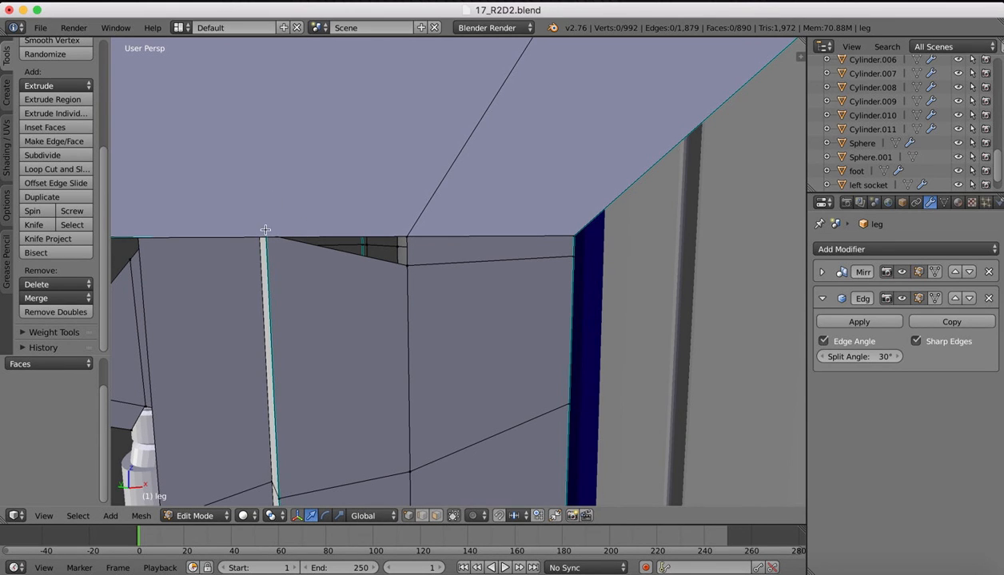
click(264, 224)
click(268, 240)
middle_drag(283, 210, 283, 209)
right_click(312, 175)
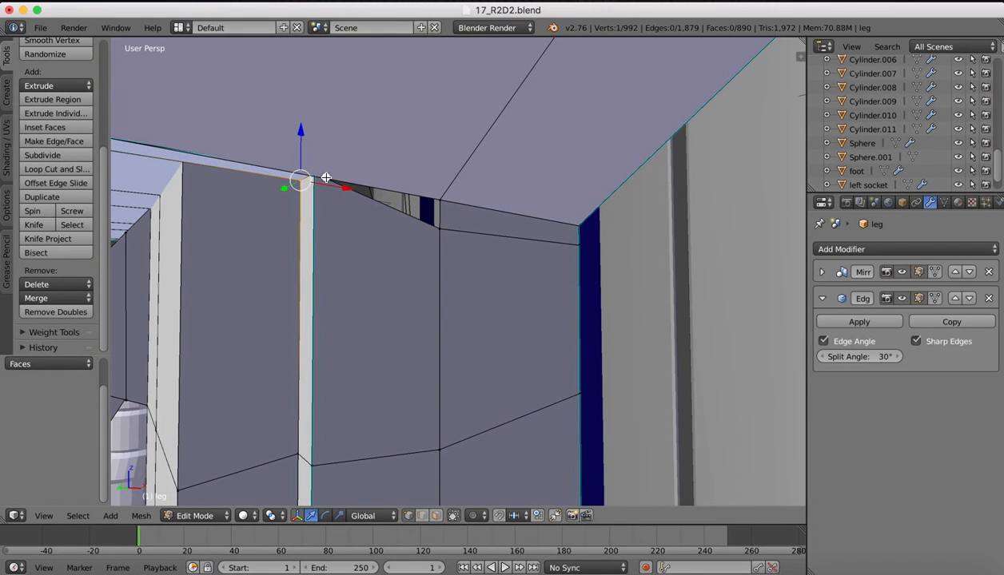
key(z)
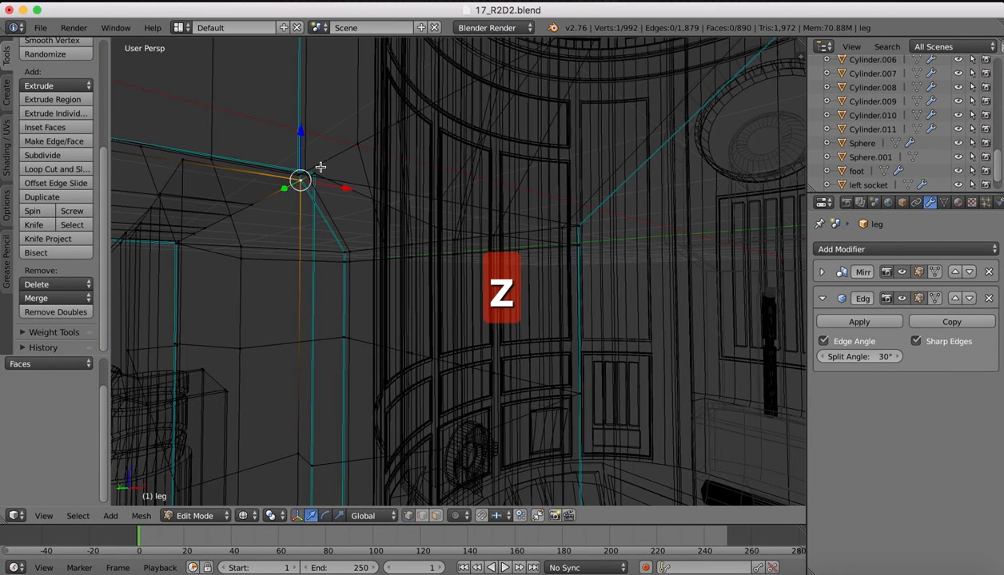
drag(320, 167, 333, 161)
key(z)
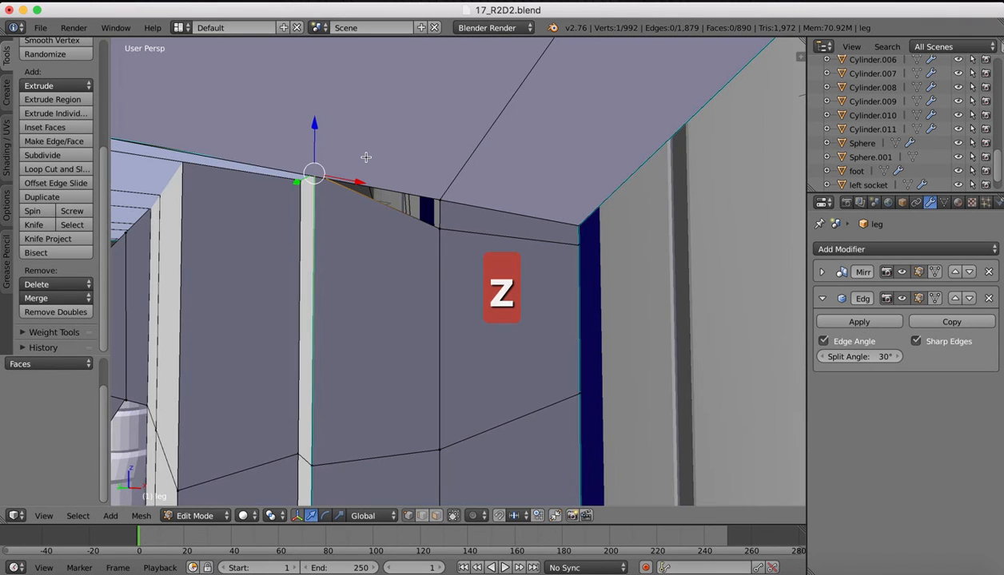
drag(316, 125, 313, 136)
scroll(391, 291, down, 4)
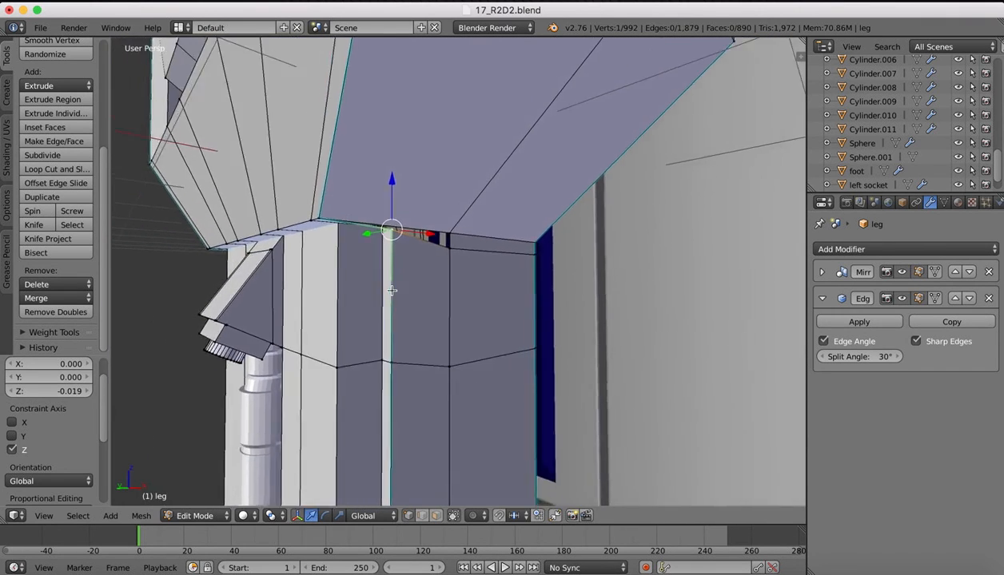
Knife-cut a new edge across the sloped panel from its lower edge, just above the gap's corner vertex, up to its upper edge
scroll(392, 292, up, 5)
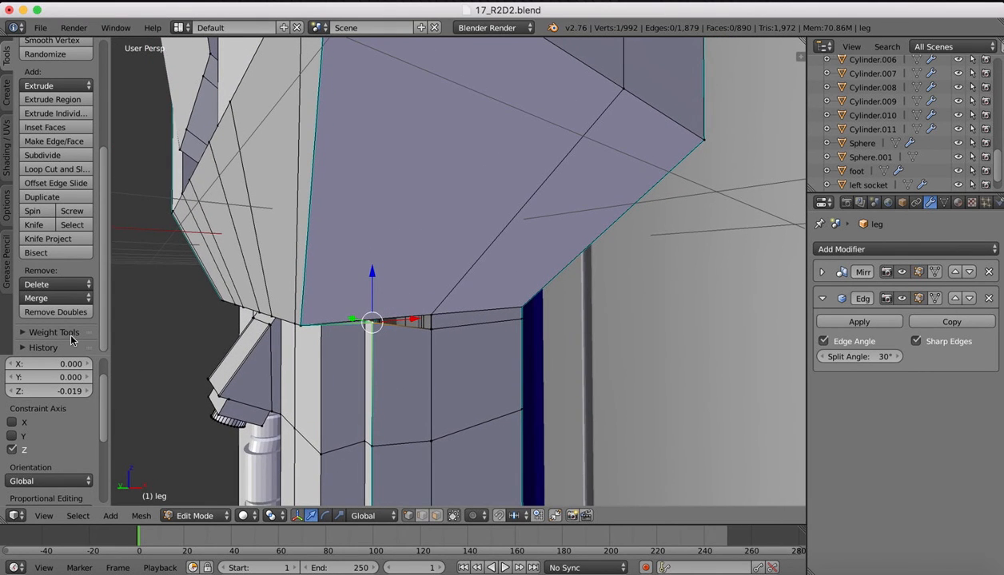
click(33, 225)
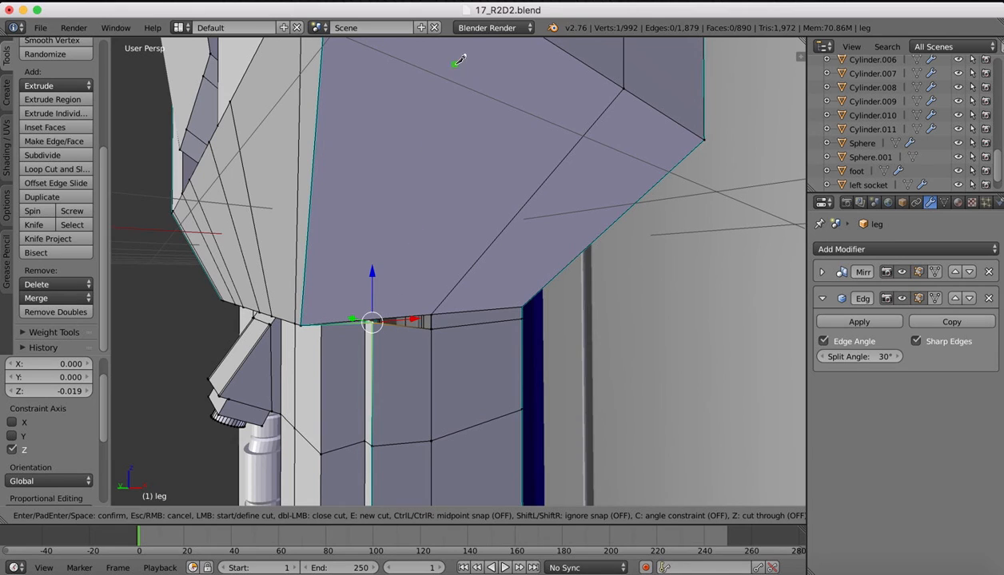
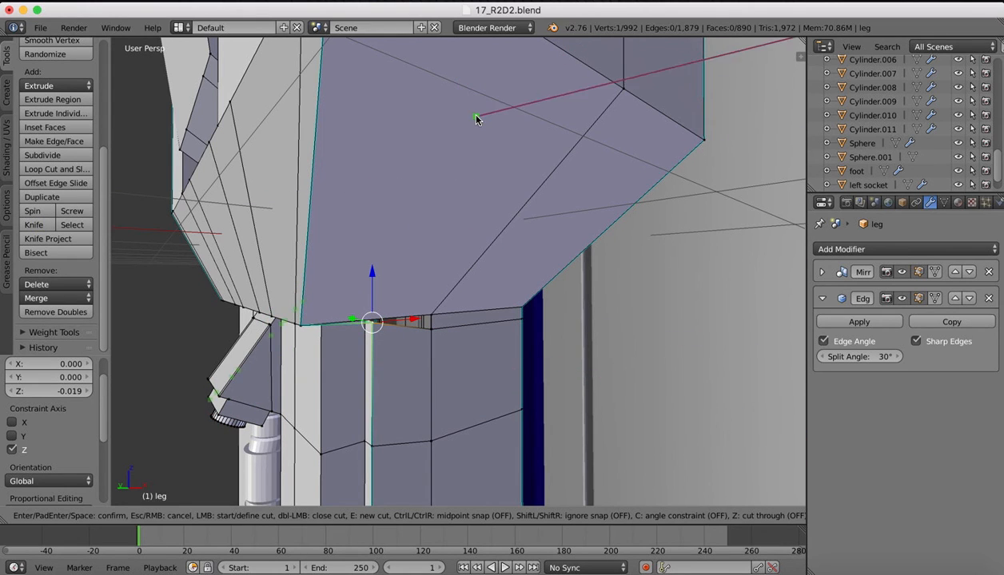
key(Escape)
click(33, 226)
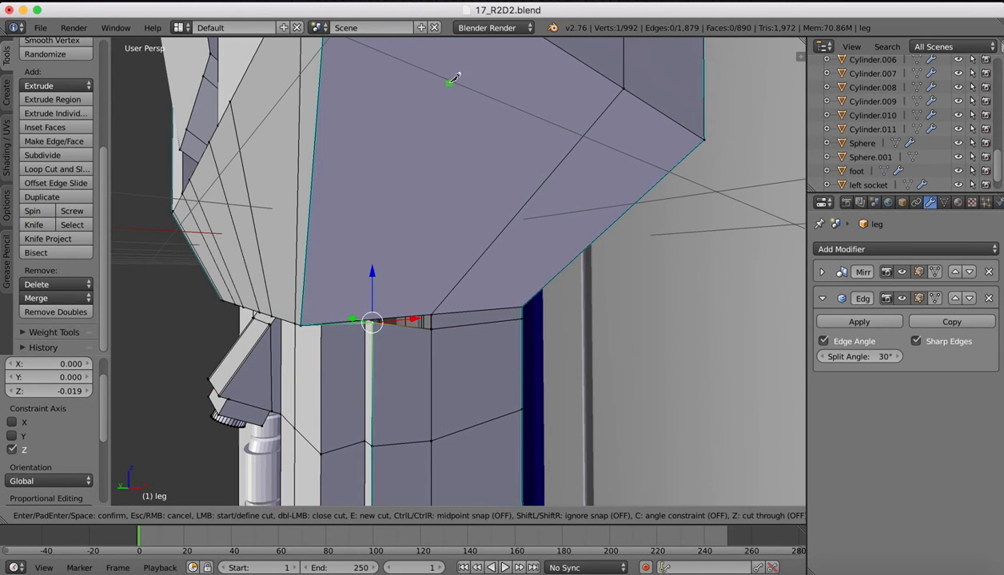
click(376, 315)
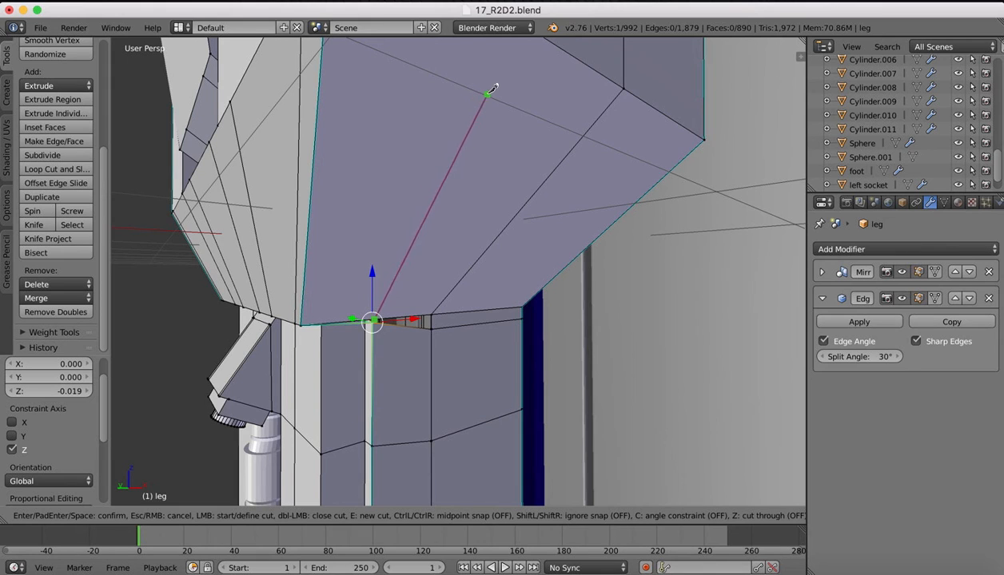
click(556, 44)
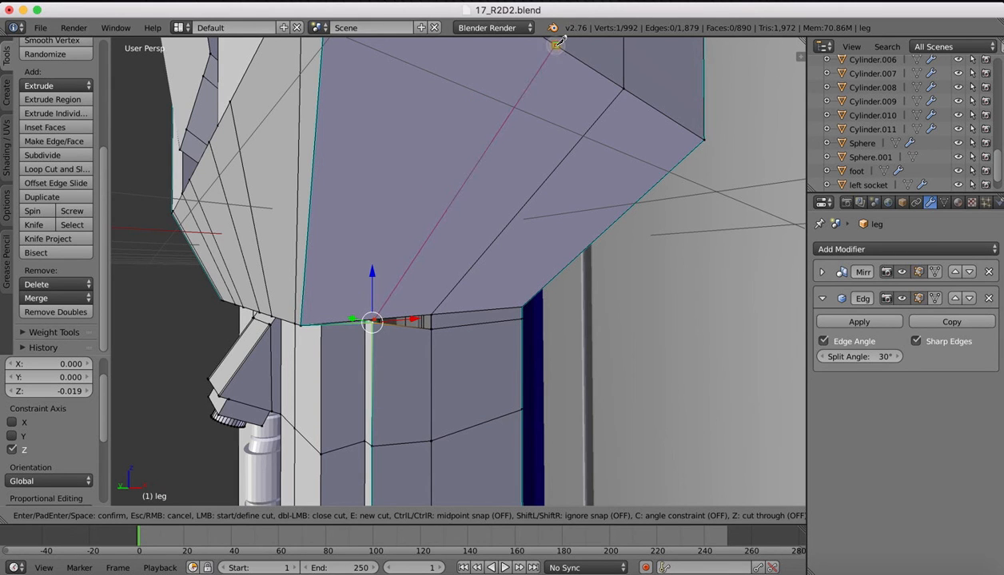
key(Return)
Merge the lower leg's corner vertex into the new cut's lower end vertex using At Last
scroll(349, 340, up, 4)
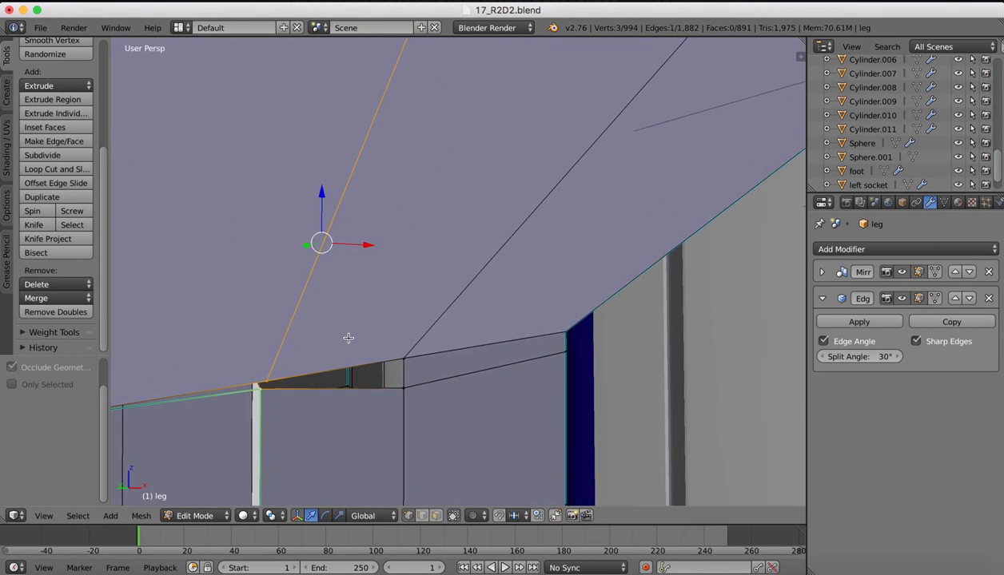
right_click(260, 383)
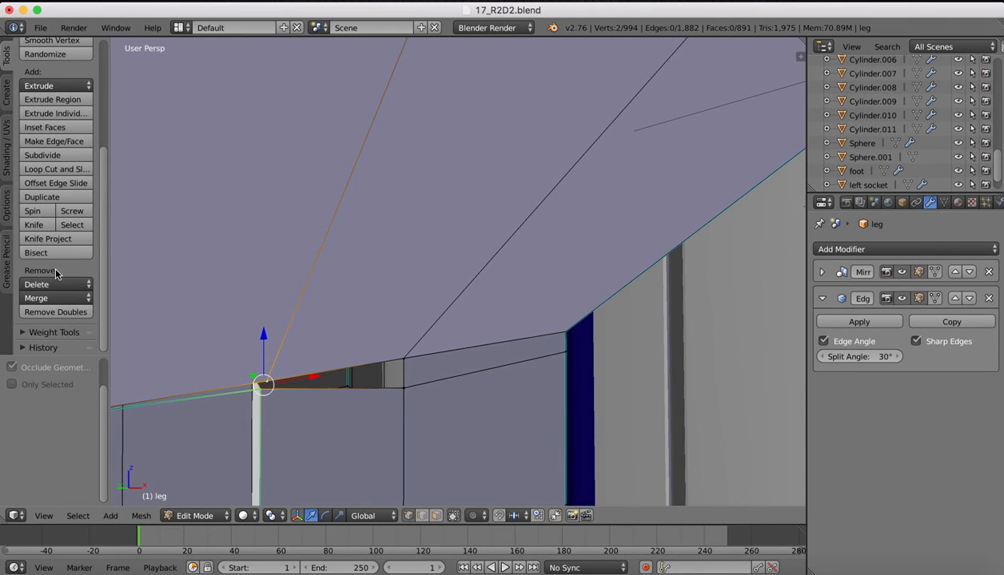
click(55, 298)
click(52, 330)
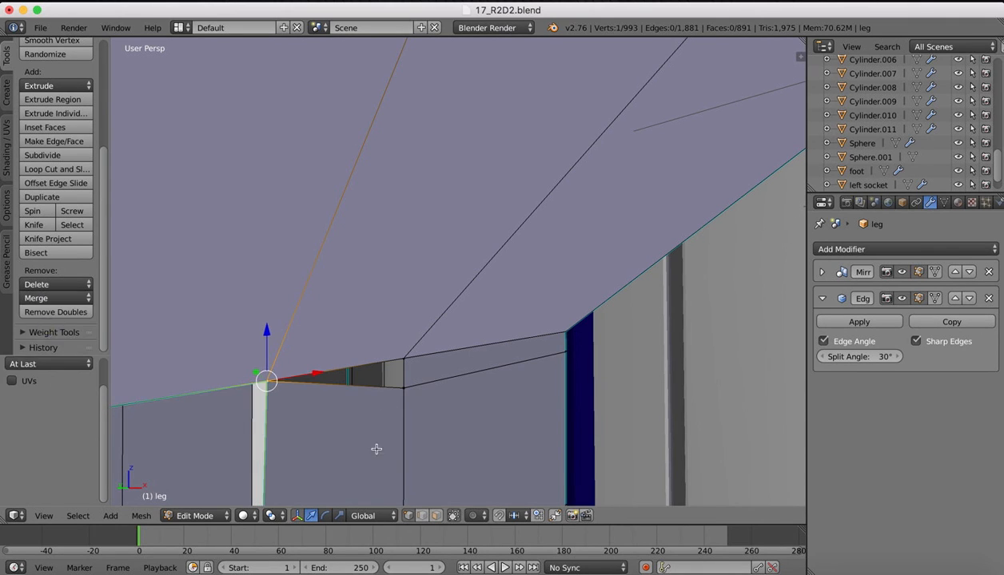
Fill the remaining triangular gap with a face made from its three corner vertices, and return the leg to Object Mode
shift+right_click(402, 360)
shift+right_click(403, 389)
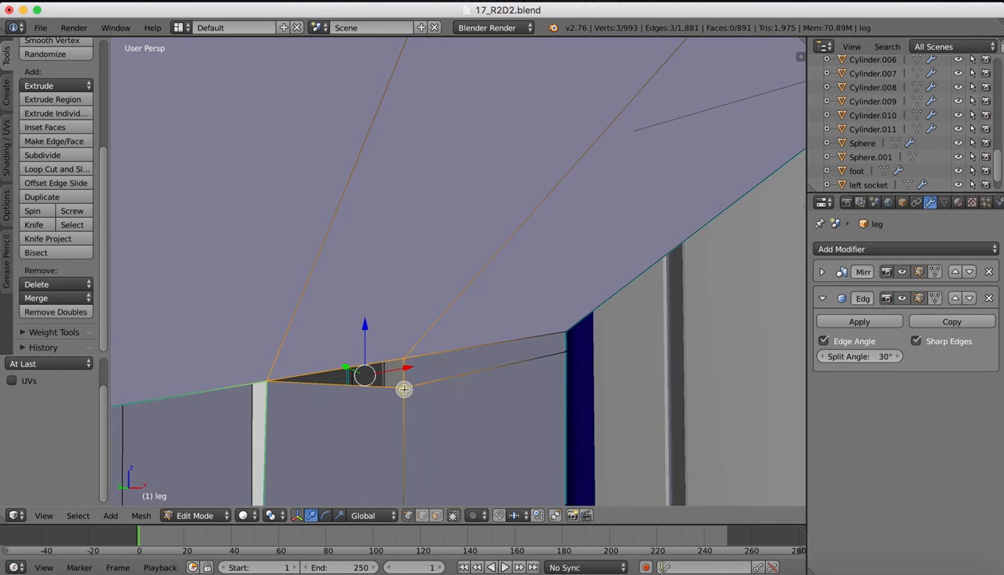
key(f)
scroll(357, 211, down, 7)
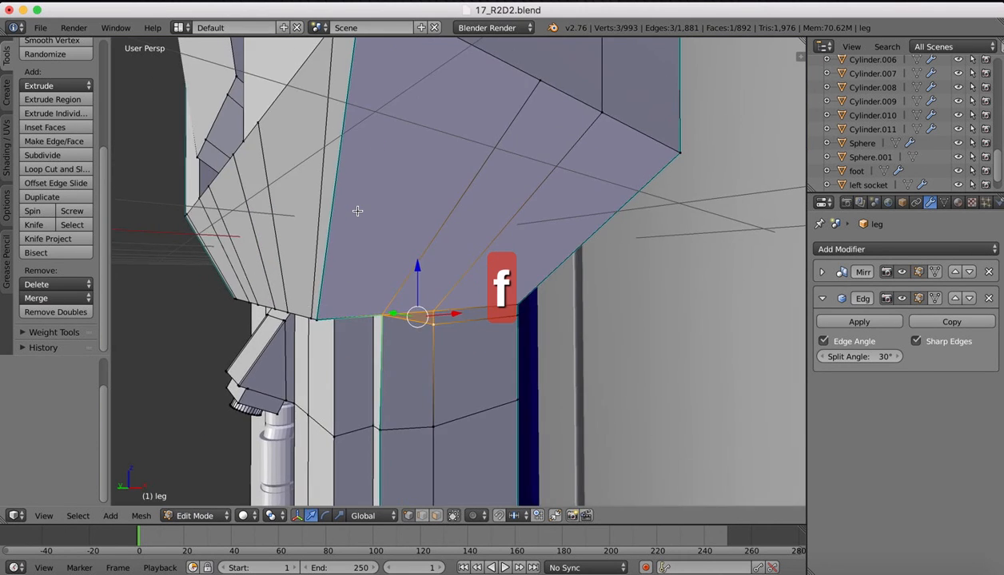
scroll(357, 211, down, 4)
scroll(358, 211, left, 10)
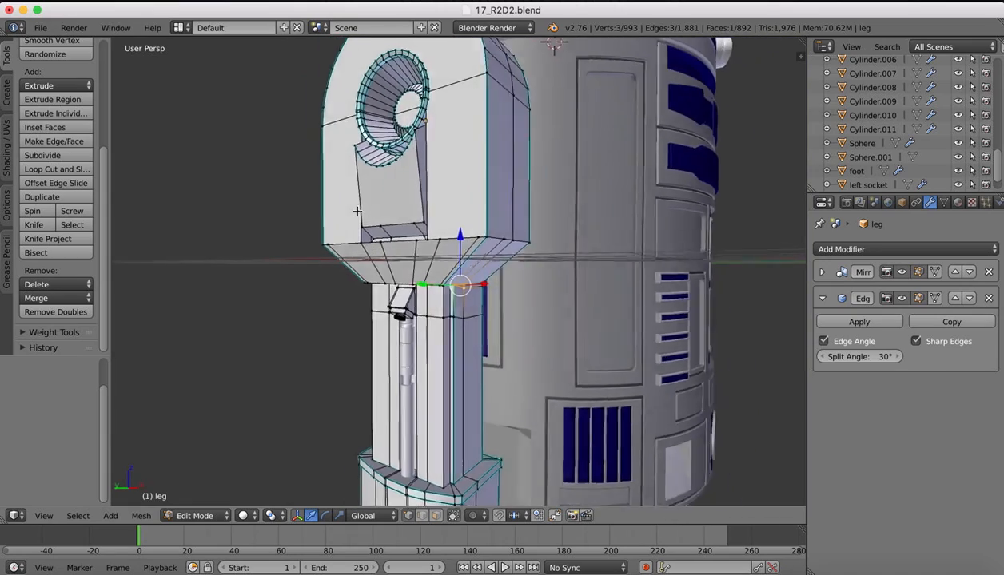
scroll(357, 211, left, 4)
scroll(357, 211, down, 3)
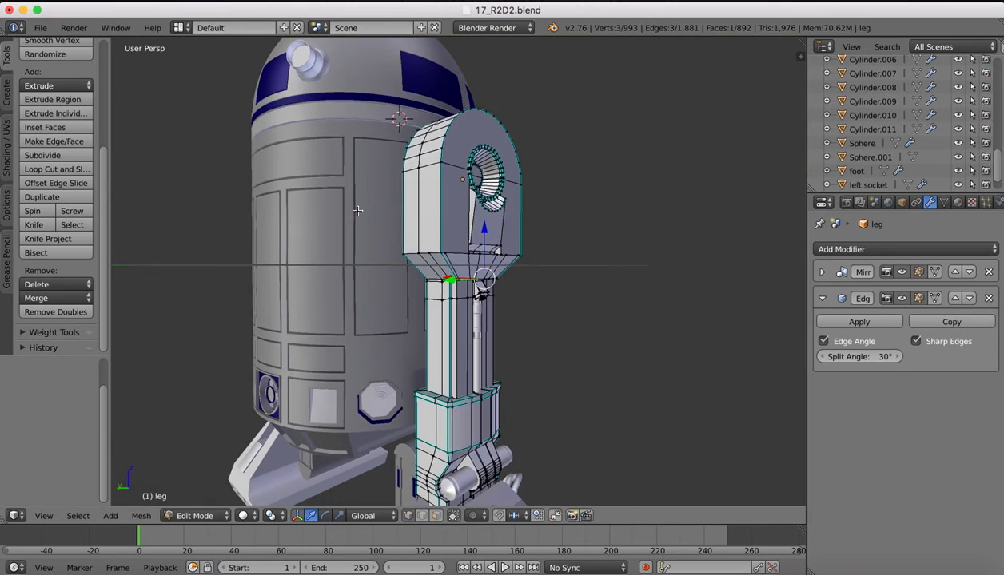
key(Tab)
Examine the leg from all around the model and check it against the reference render FinalRenders2Positions1600x800-1.jpg in the image viewer
scroll(501, 172, down, 5)
scroll(501, 171, left, 10)
scroll(501, 171, up, 5)
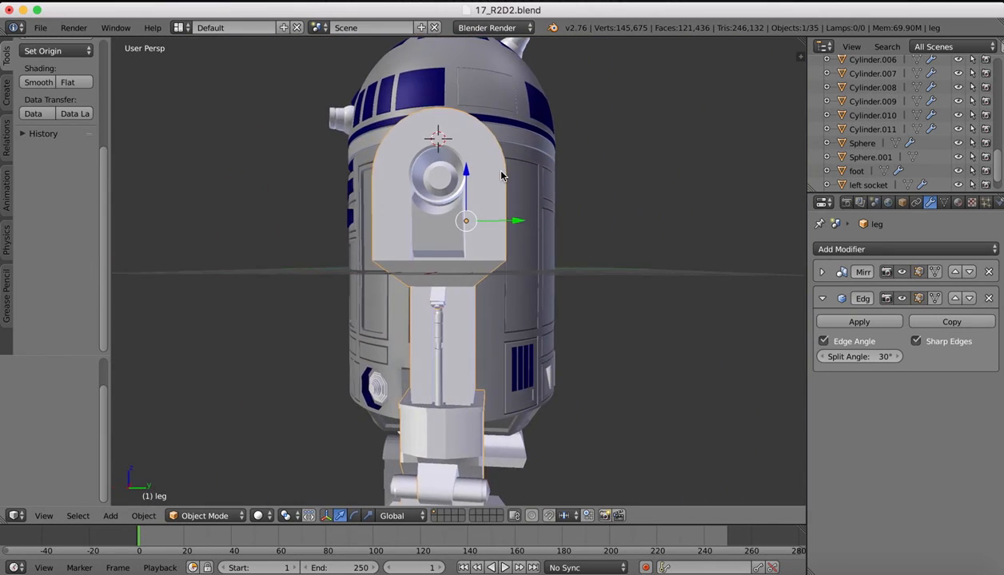
scroll(501, 176, down, 5)
scroll(501, 176, left, 10)
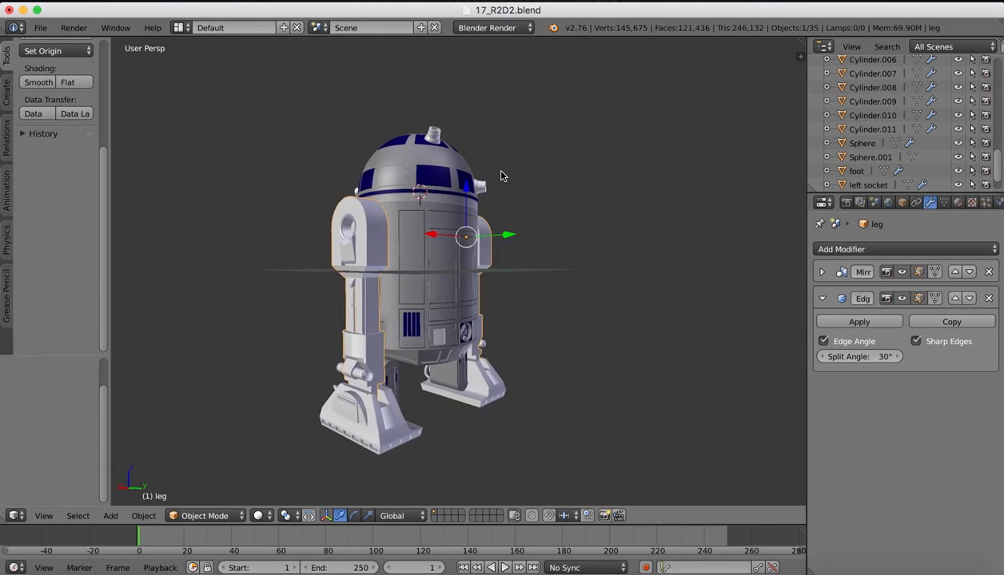
scroll(501, 174, left, 10)
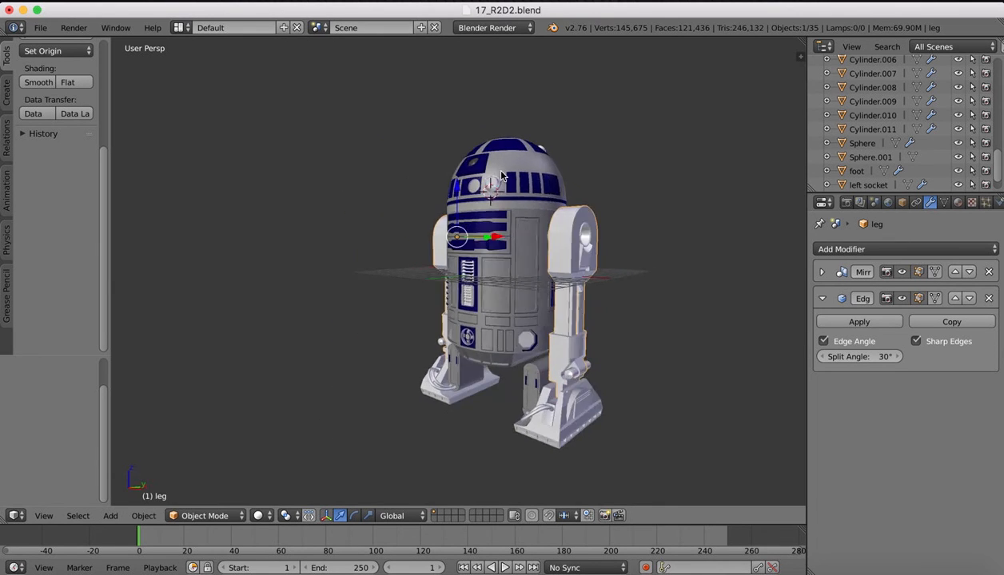
scroll(501, 174, left, 10)
scroll(501, 174, up, 5)
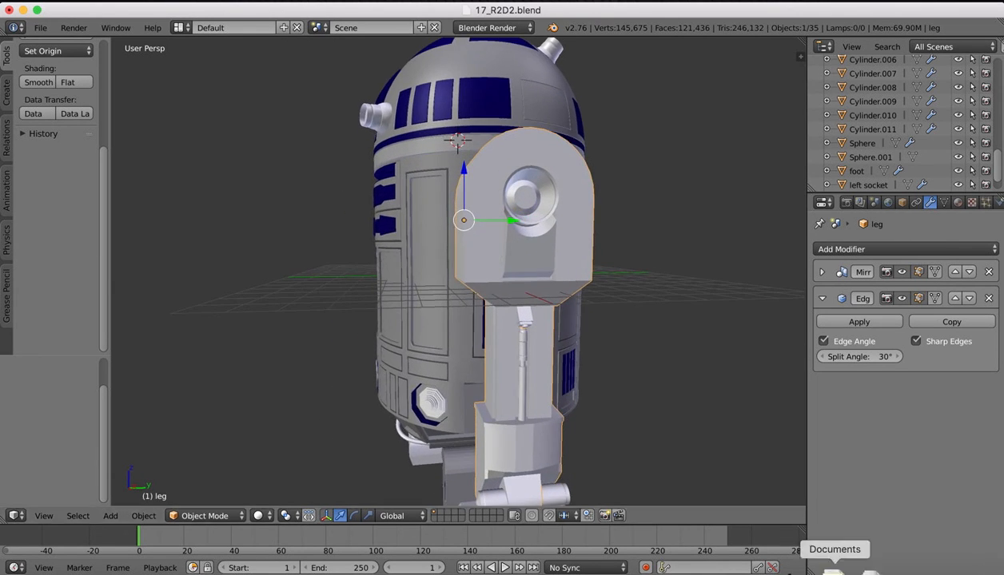
click(768, 570)
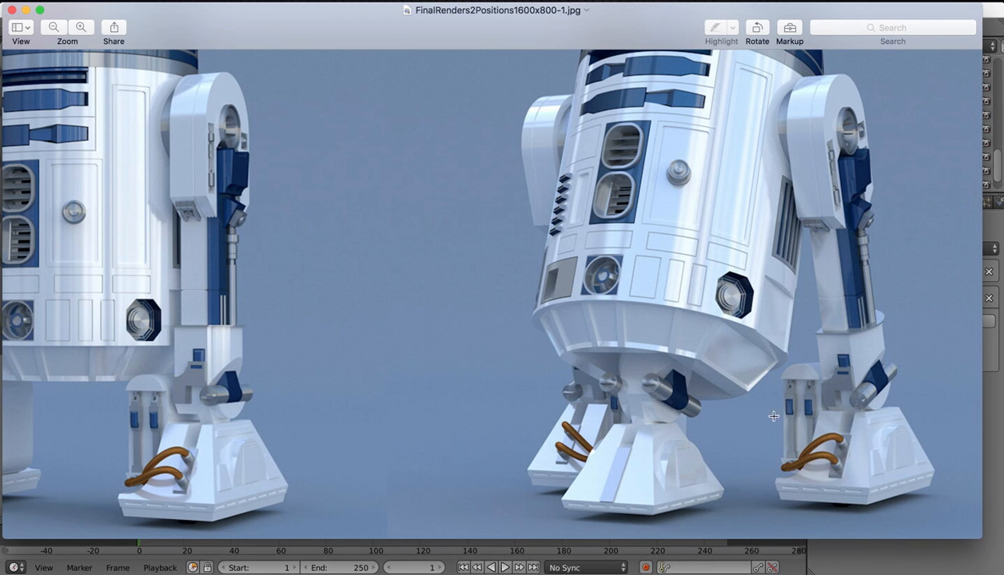
click(746, 569)
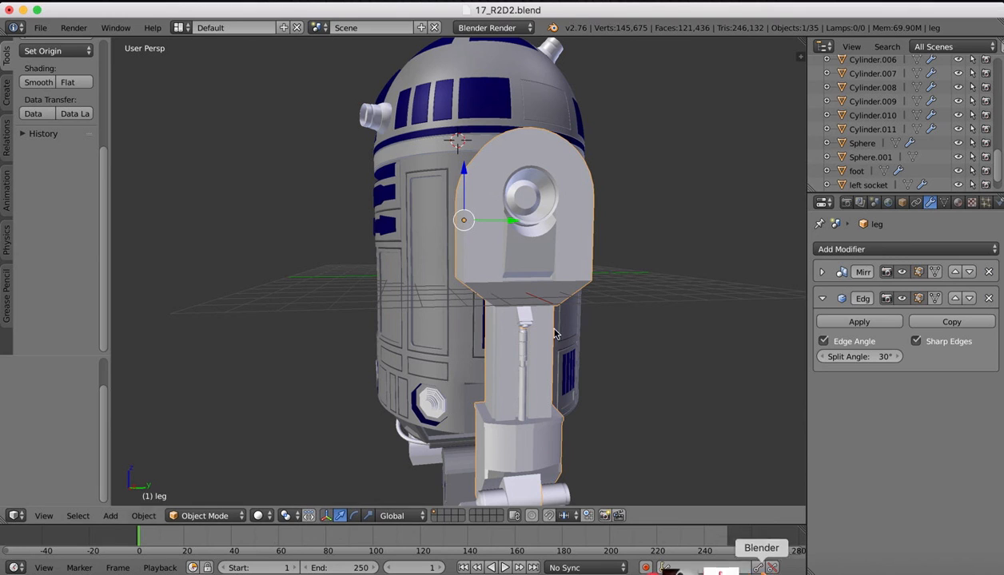
Examine the whole R2-D2 model in Blender from the front, the side and underneath the body and feet
scroll(312, 132, down, 5)
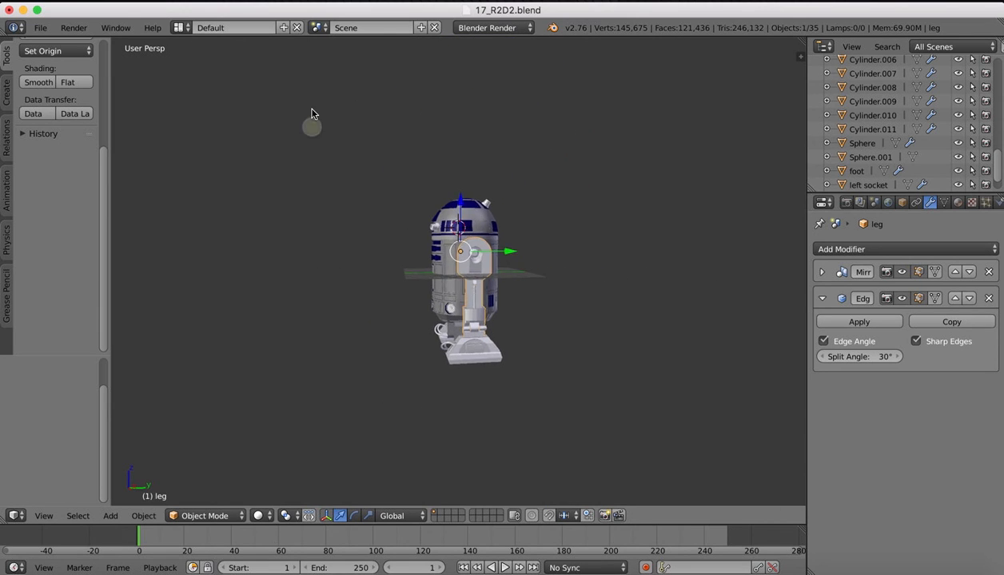
scroll(316, 124, up, 5)
scroll(392, 148, down, 3)
scroll(394, 149, left, 8)
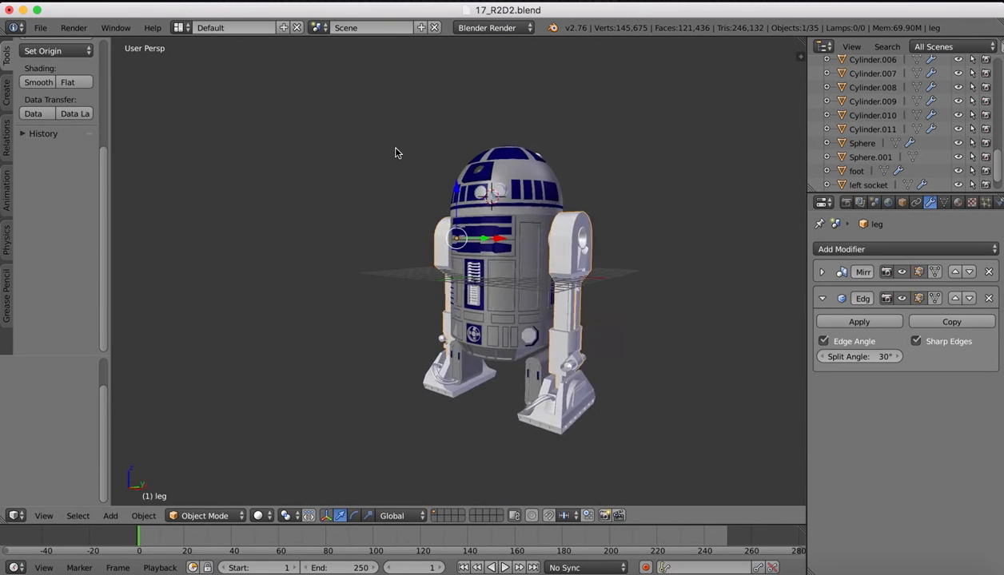
shift+scroll(516, 289, right, 3)
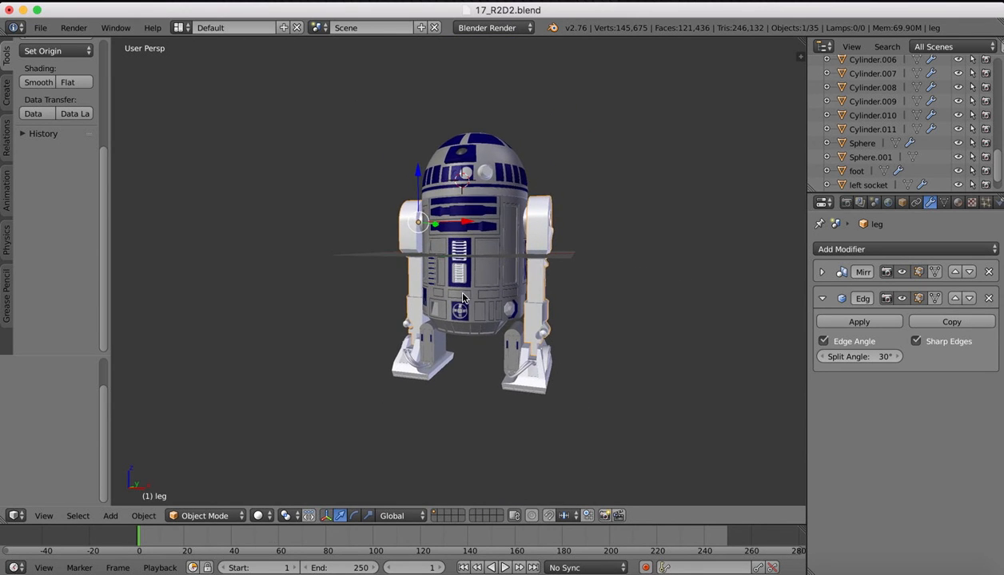
scroll(460, 285, up, 1)
scroll(475, 335, down, 8)
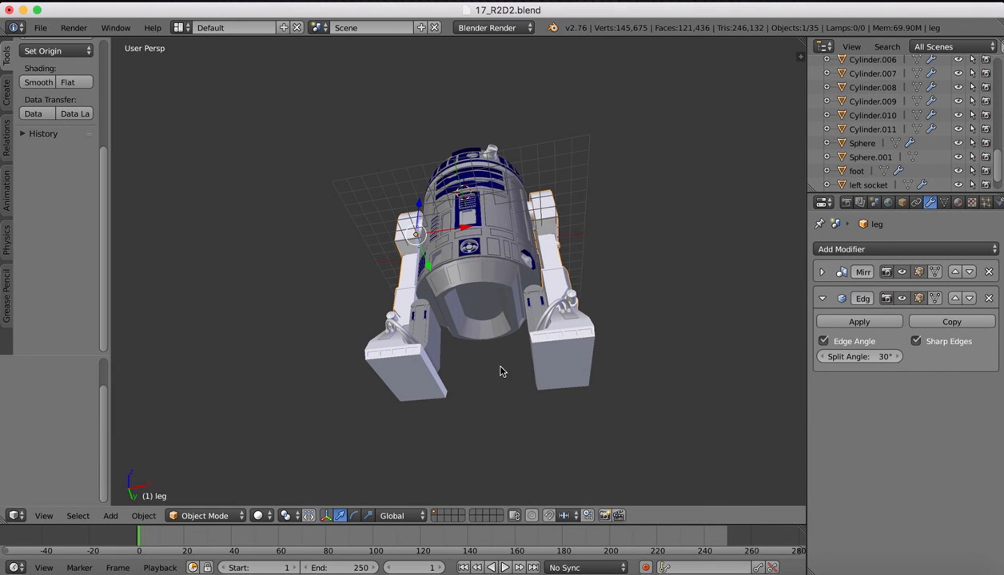
scroll(634, 412, right, 5)
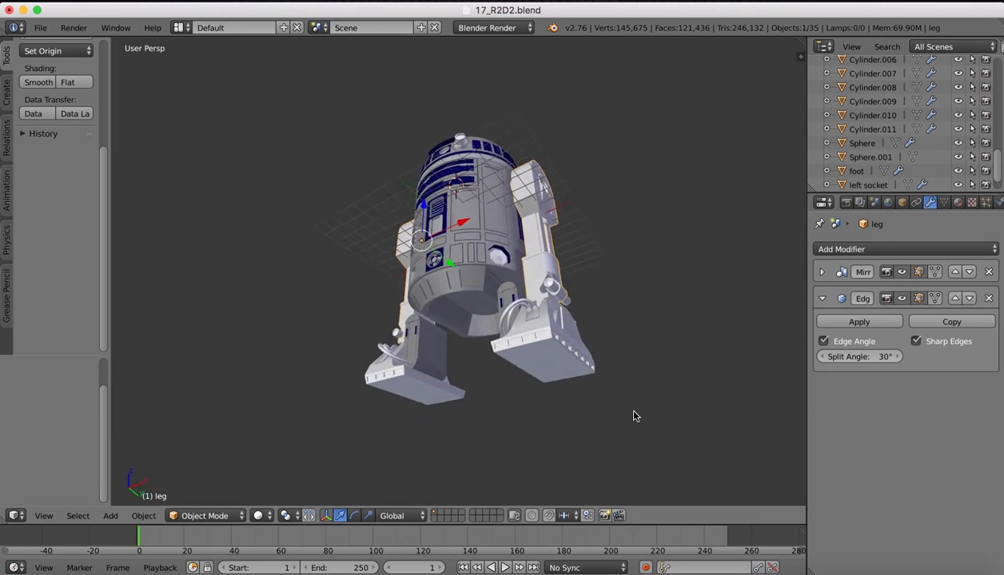
scroll(634, 414, right, 5)
Switch to the reference render to view both full R2-D2 poses, and return to Blender to compare the model from several angles
click(771, 569)
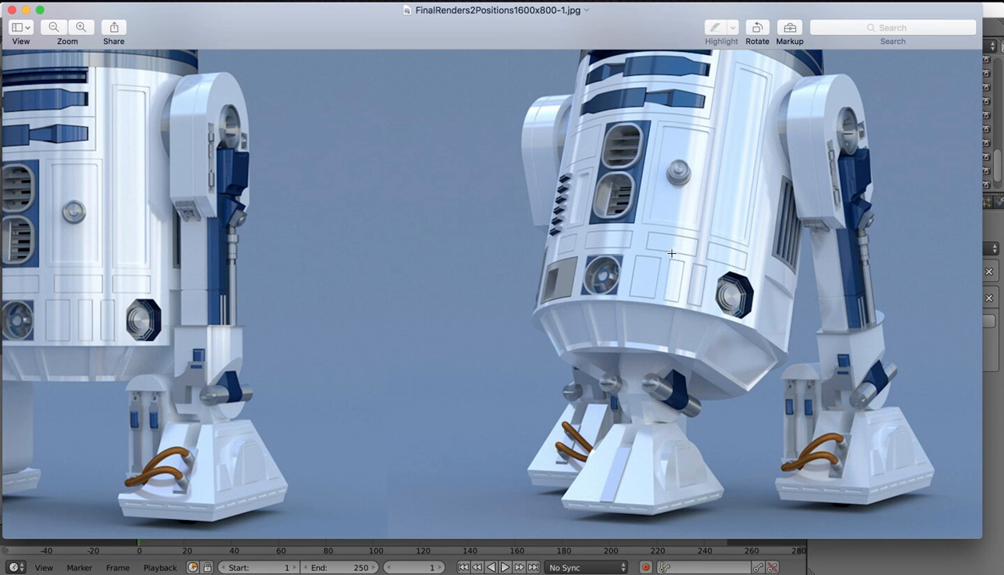
scroll(588, 156, down, 5)
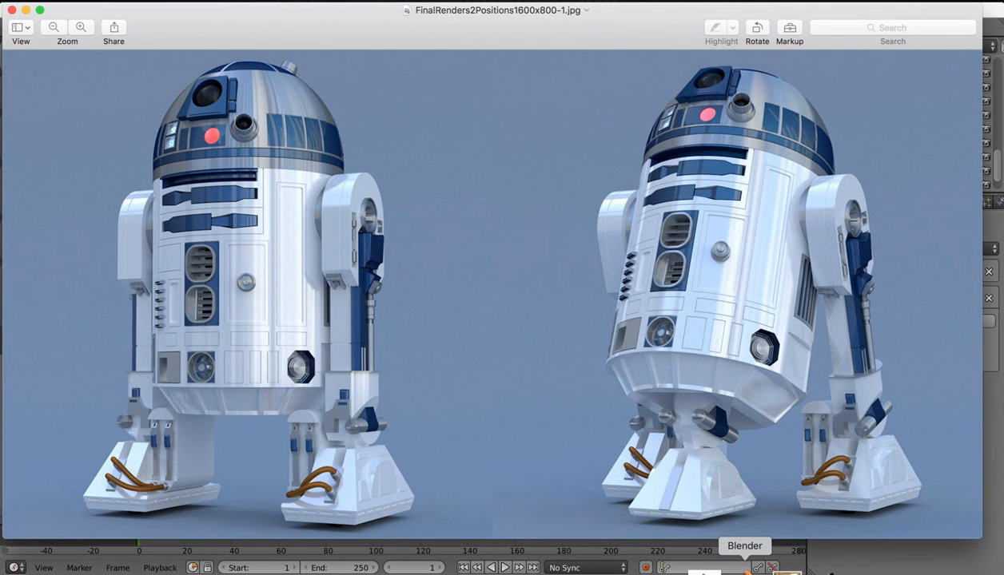
click(743, 569)
scroll(483, 141, left, 5)
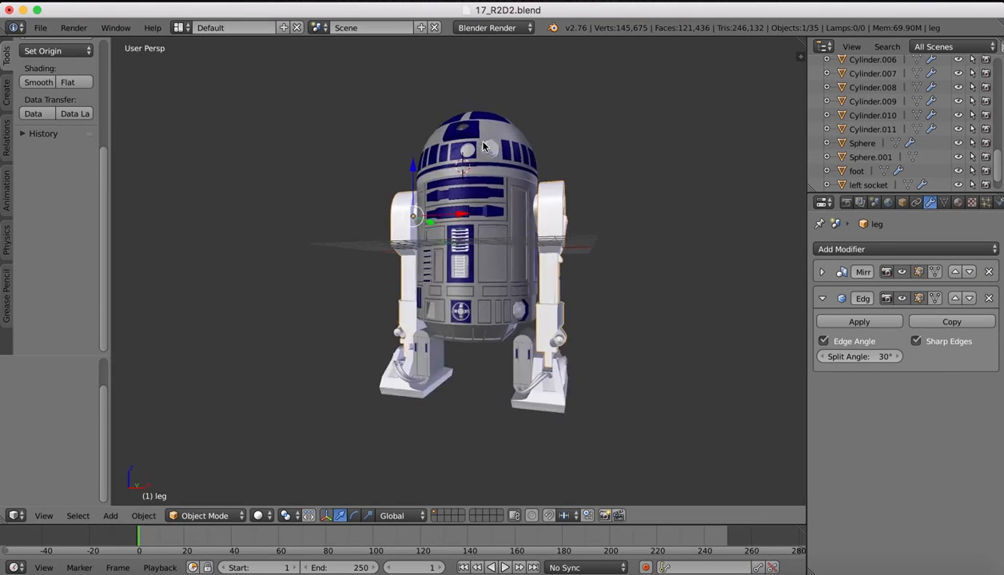
scroll(483, 141, up, 3)
scroll(483, 141, right, 2)
scroll(444, 183, right, 15)
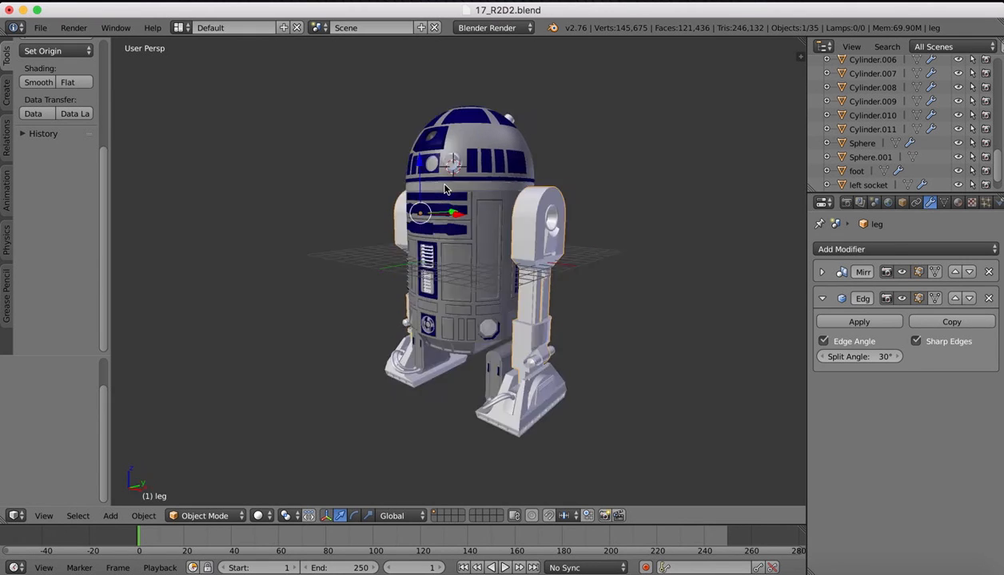
Examine the outer side of the leg and the front of the model, check them against FinalRenders2Positions1600x800-1.jpg, and return to Blender
scroll(444, 189, right, 15)
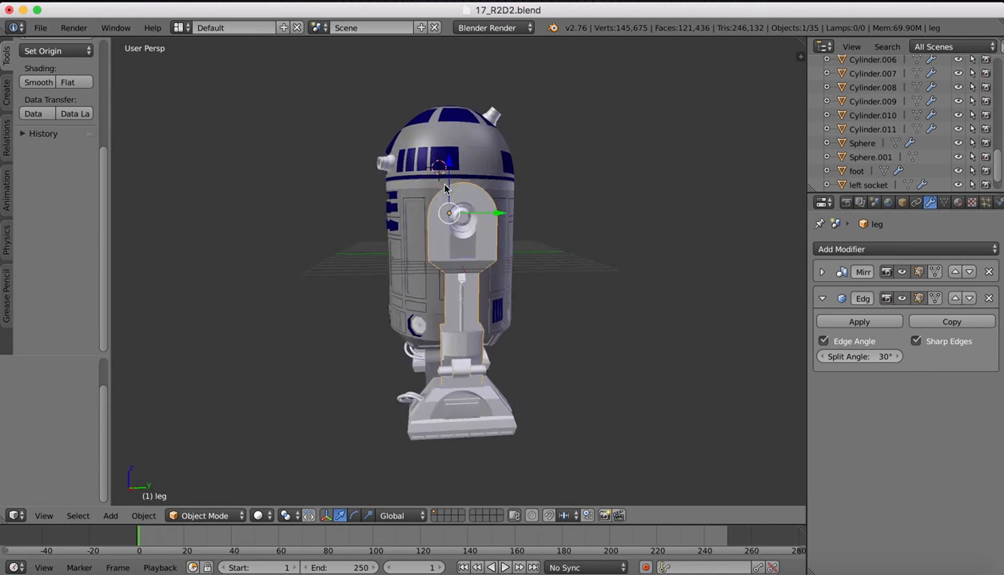
scroll(445, 190, right, 6)
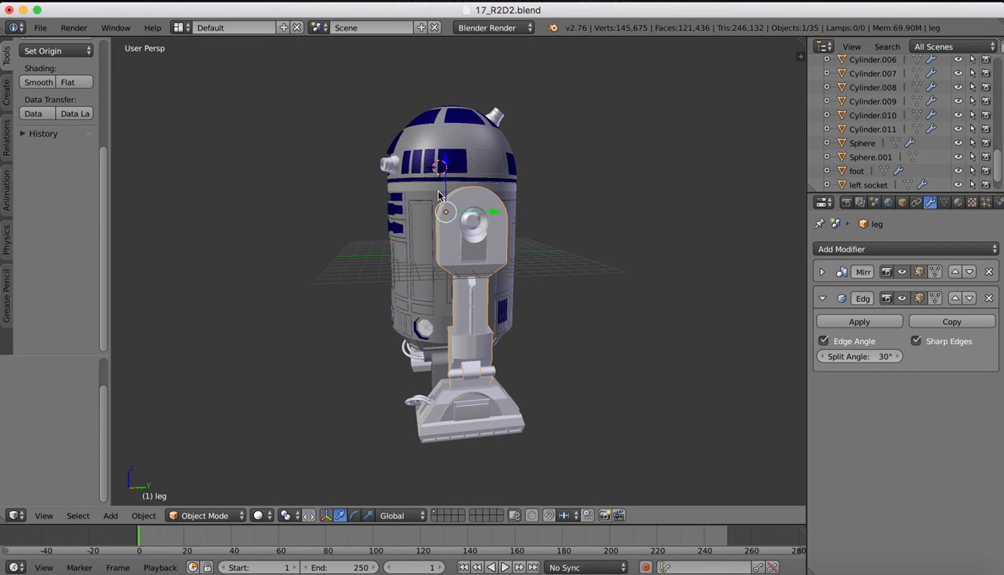
scroll(485, 222, right, 8)
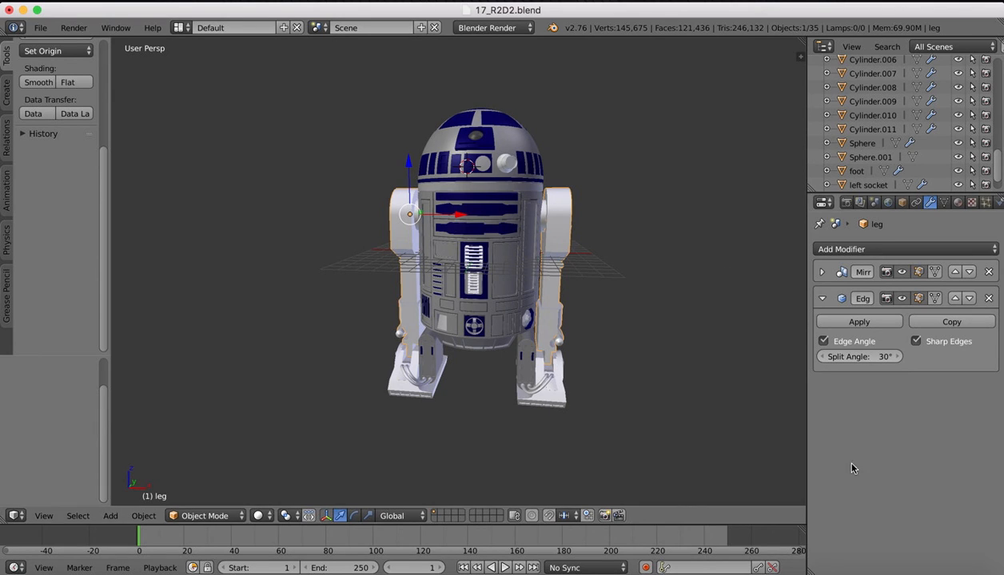
click(775, 562)
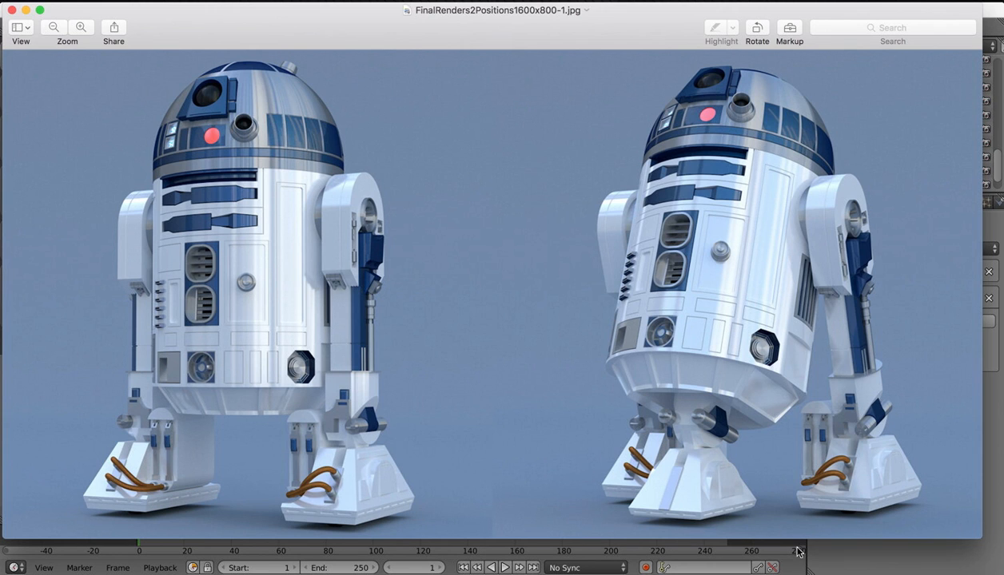
click(740, 562)
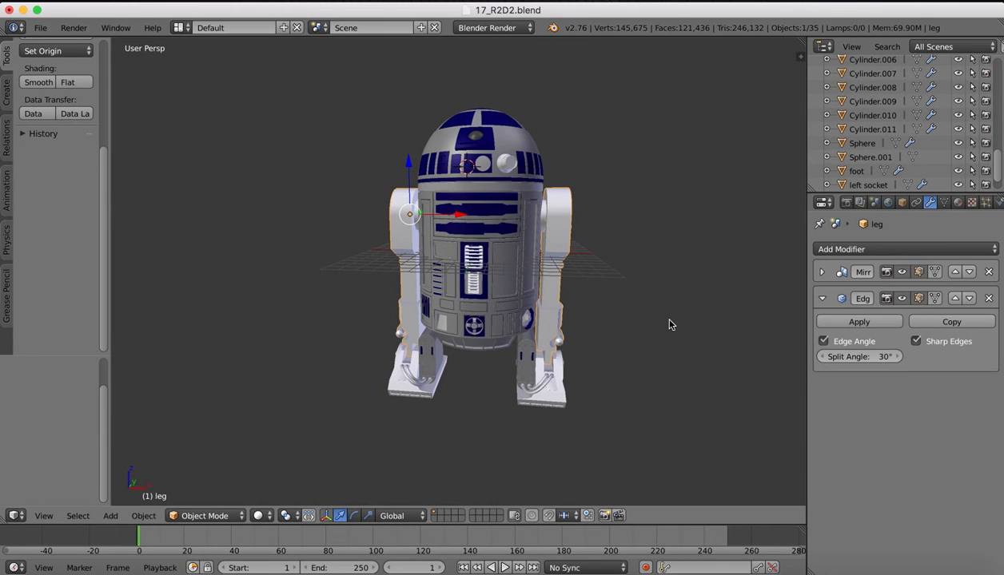
Examine the finished R2-D2 model all around, covering the front, both outer legs, the feet and the sides of the body
scroll(599, 190, right, 5)
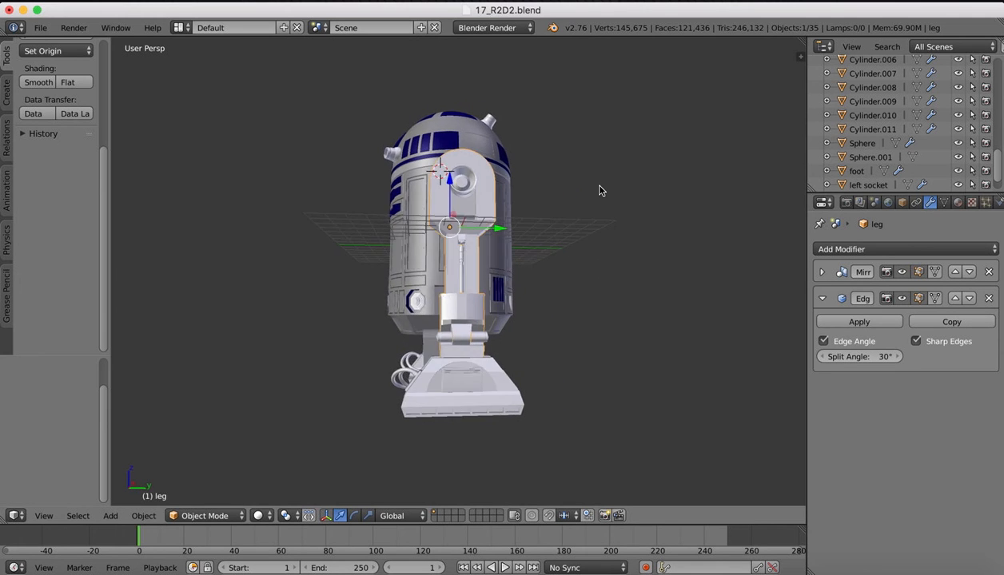
scroll(599, 191, left, 5)
scroll(599, 190, left, 5)
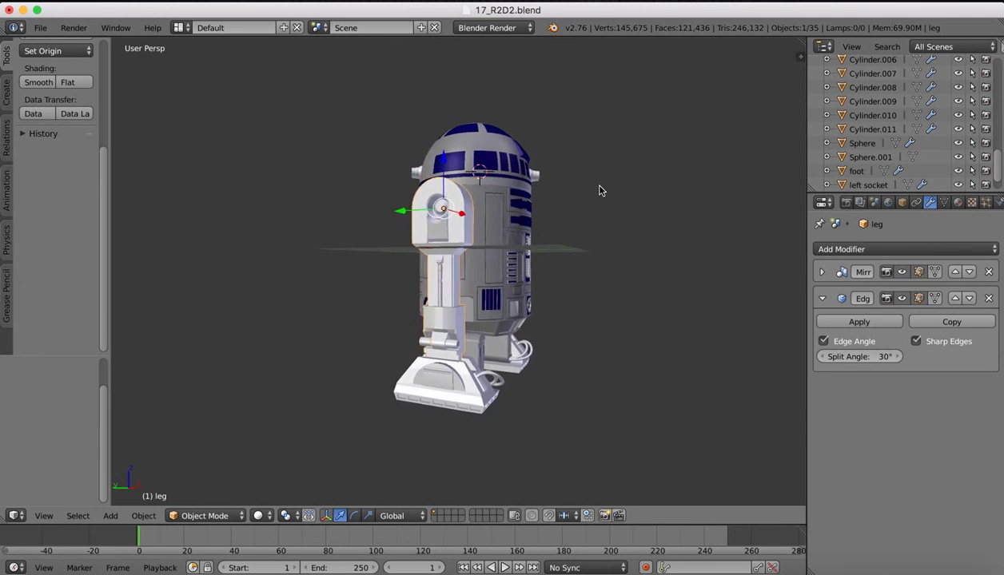
scroll(599, 190, right, 8)
scroll(600, 190, left, 2)
scroll(601, 190, left, 4)
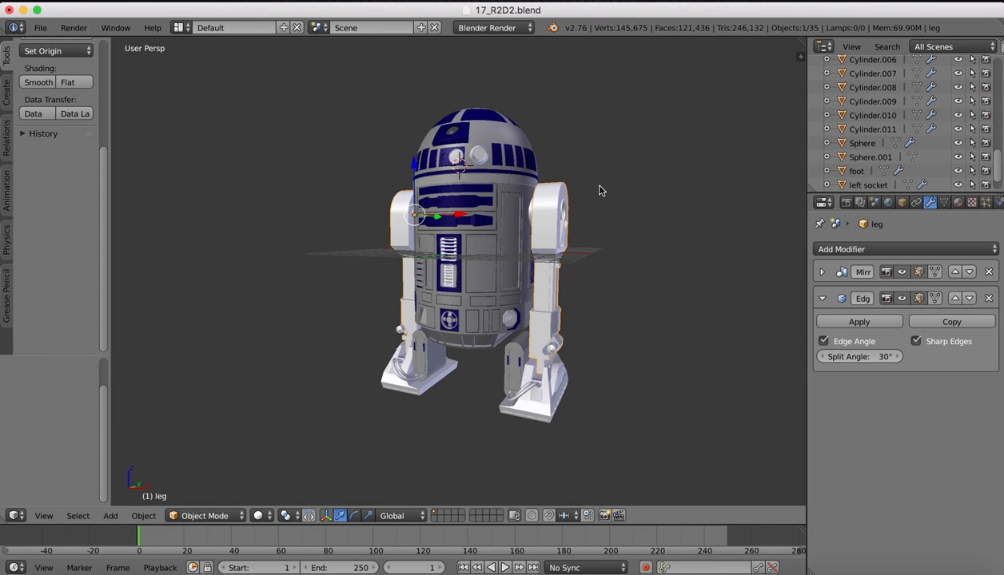
scroll(601, 190, left, 8)
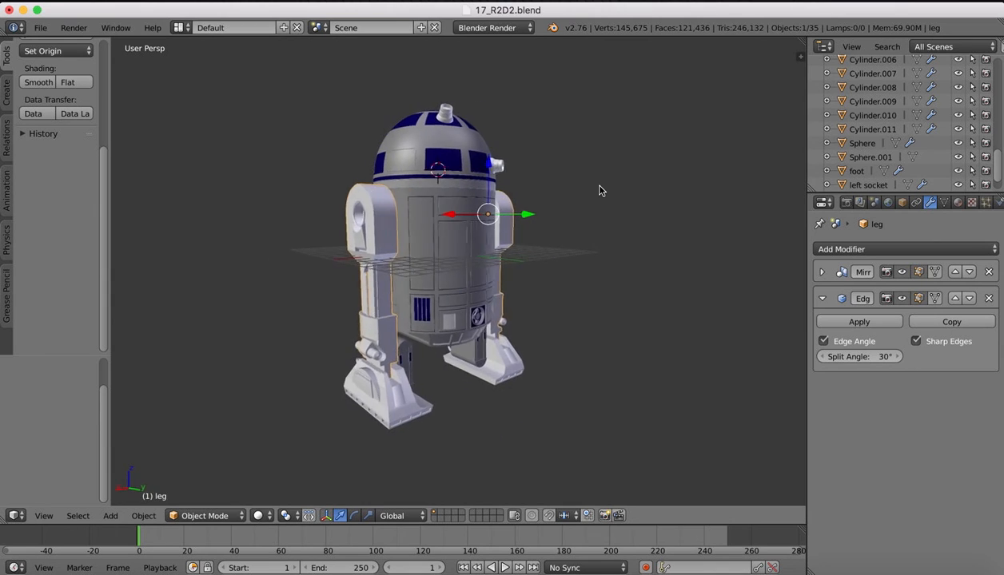
scroll(601, 190, right, 8)
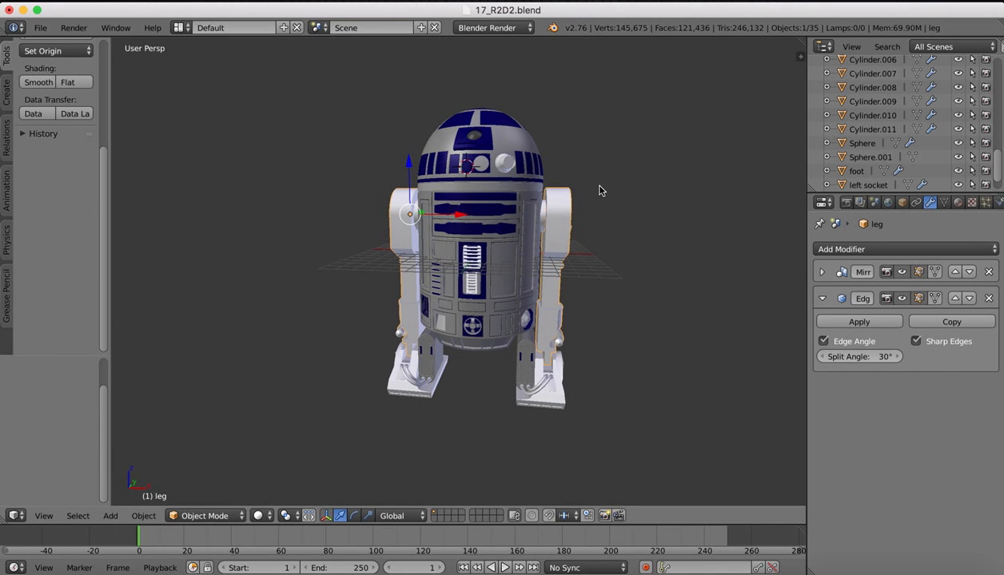
scroll(599, 186, left, 5)
scroll(599, 186, right, 5)
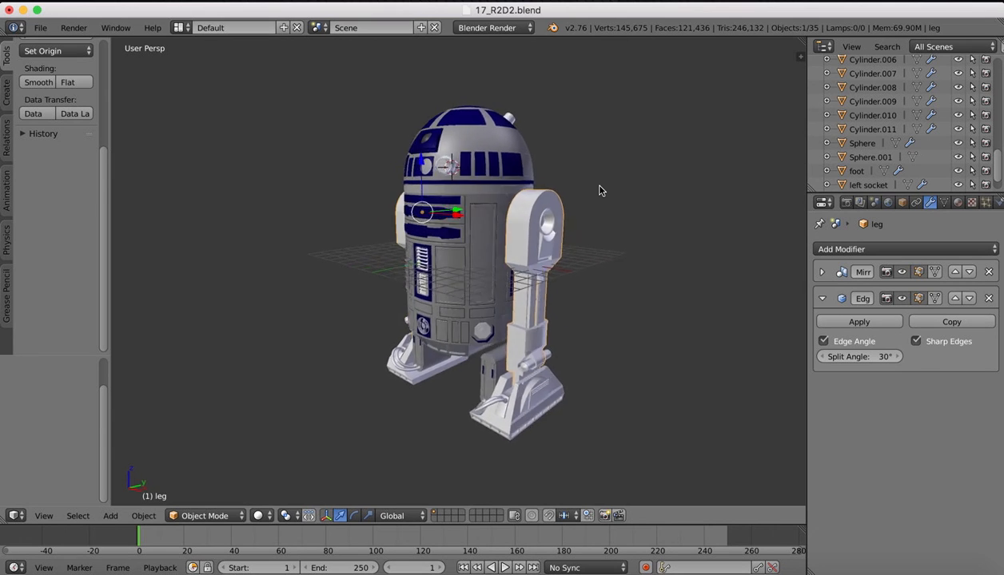
scroll(601, 191, left, 5)
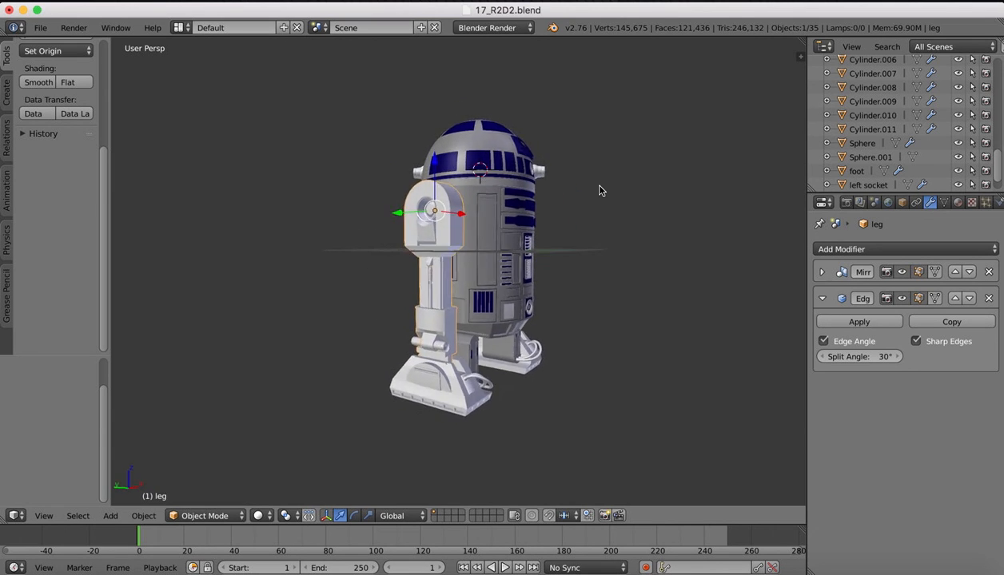
scroll(601, 190, right, 10)
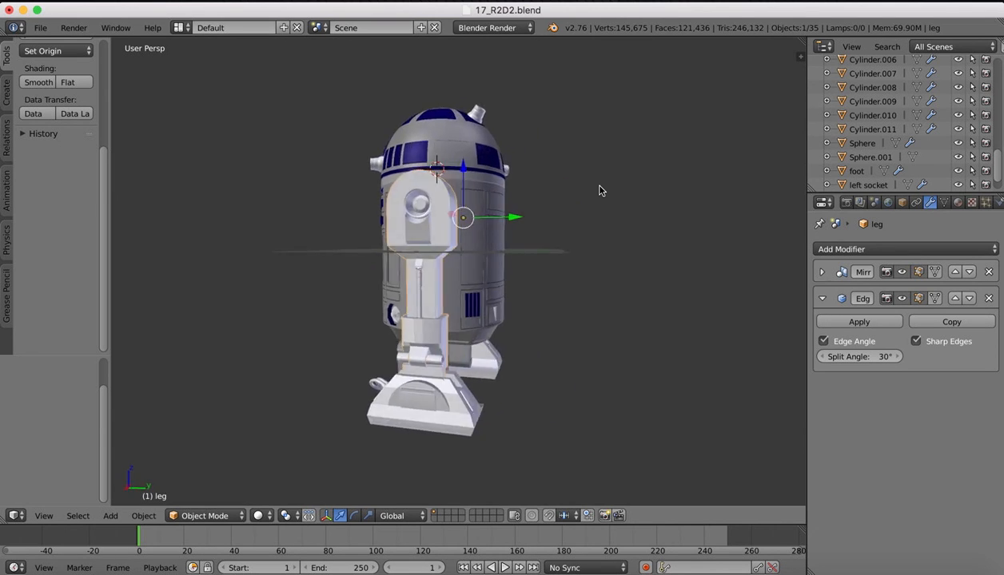
scroll(599, 186, left, 5)
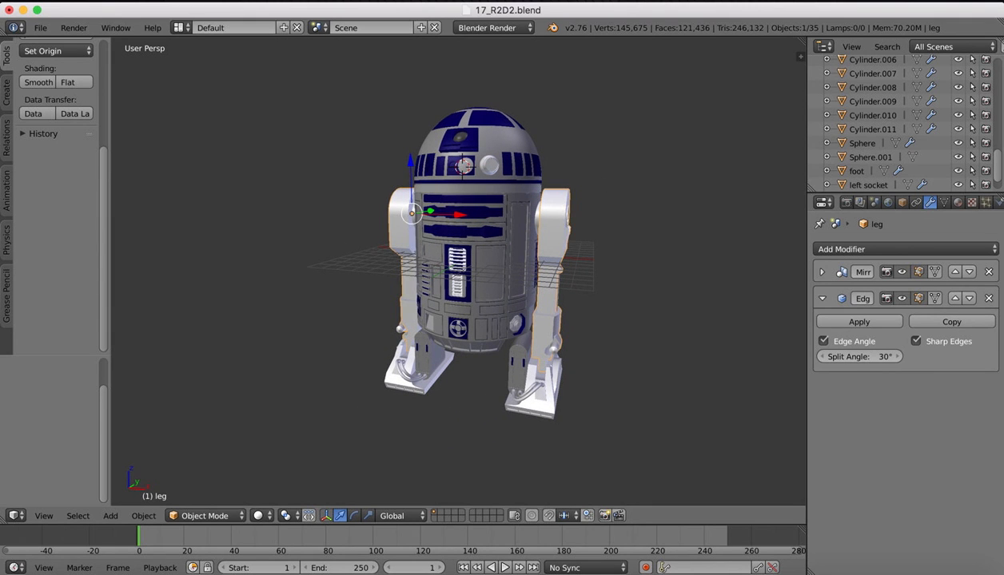